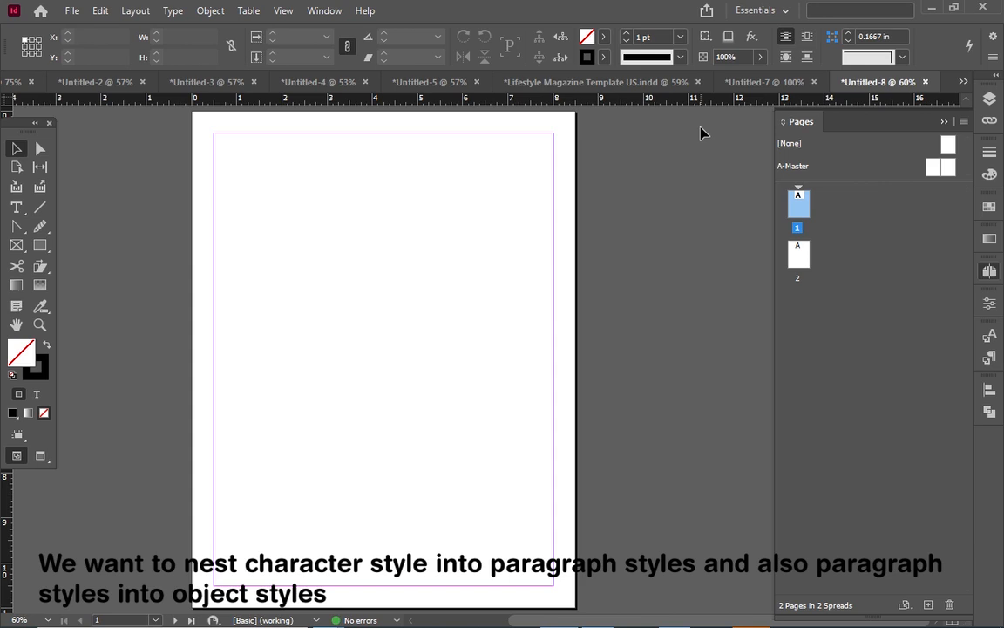
- Create a new Letter-size print document with 3 facing pages
left_click(67, 11)
mouse_move(271, 31)
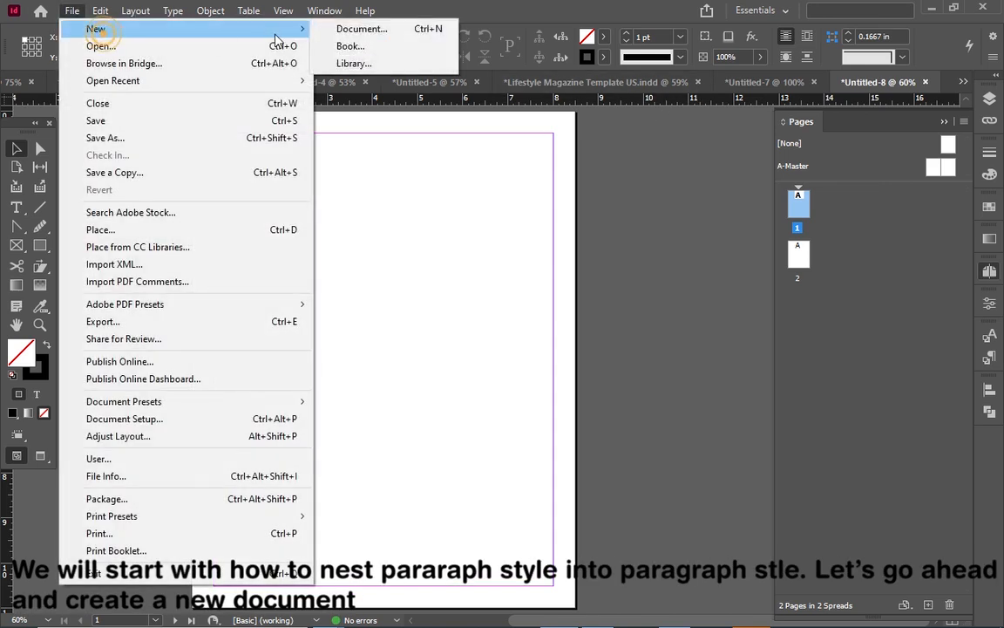
left_click(322, 30)
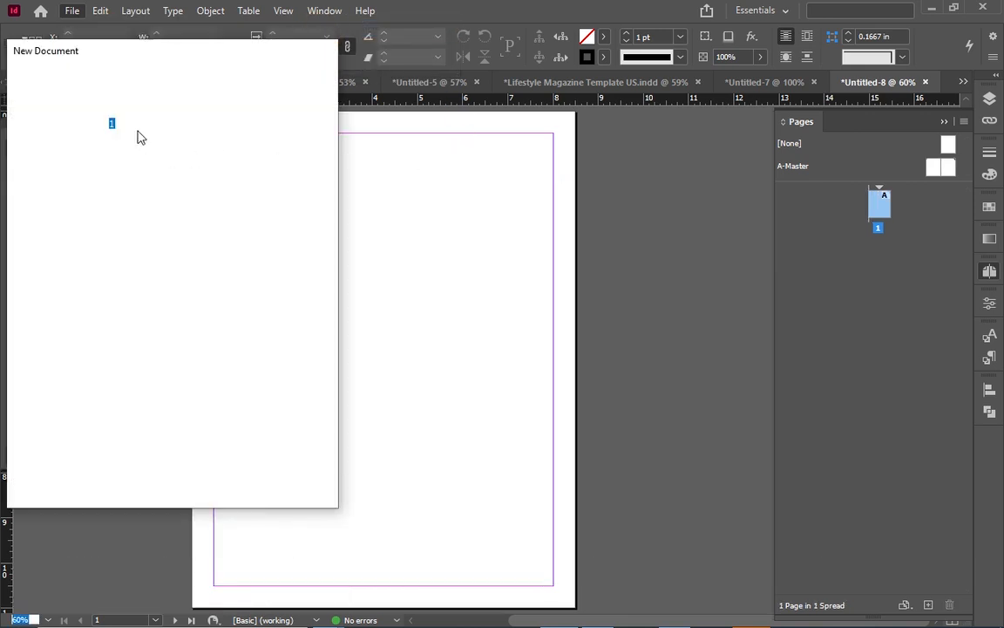
left_click(112, 124)
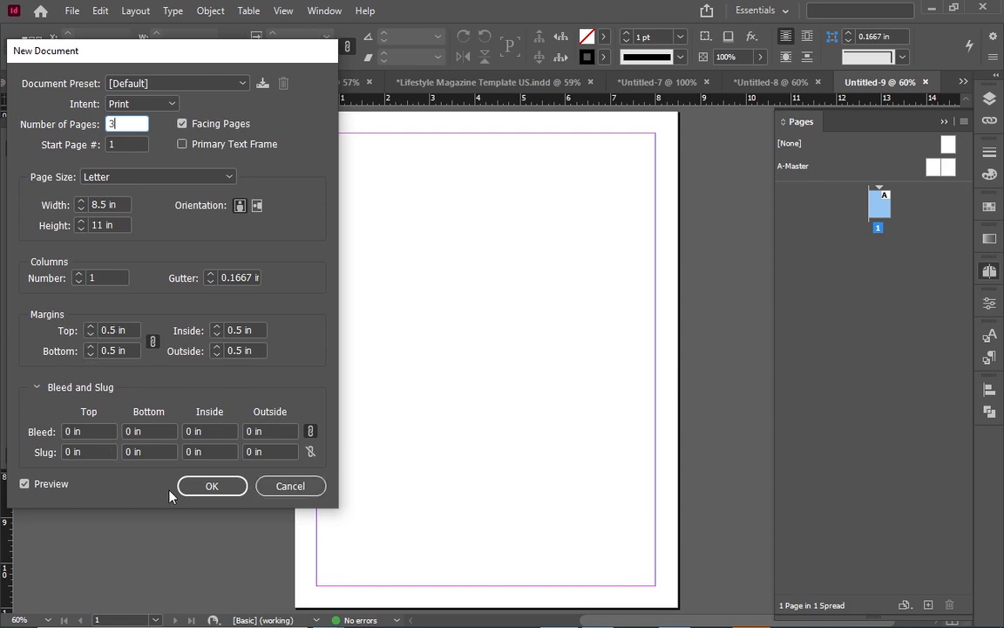
left_click(211, 486)
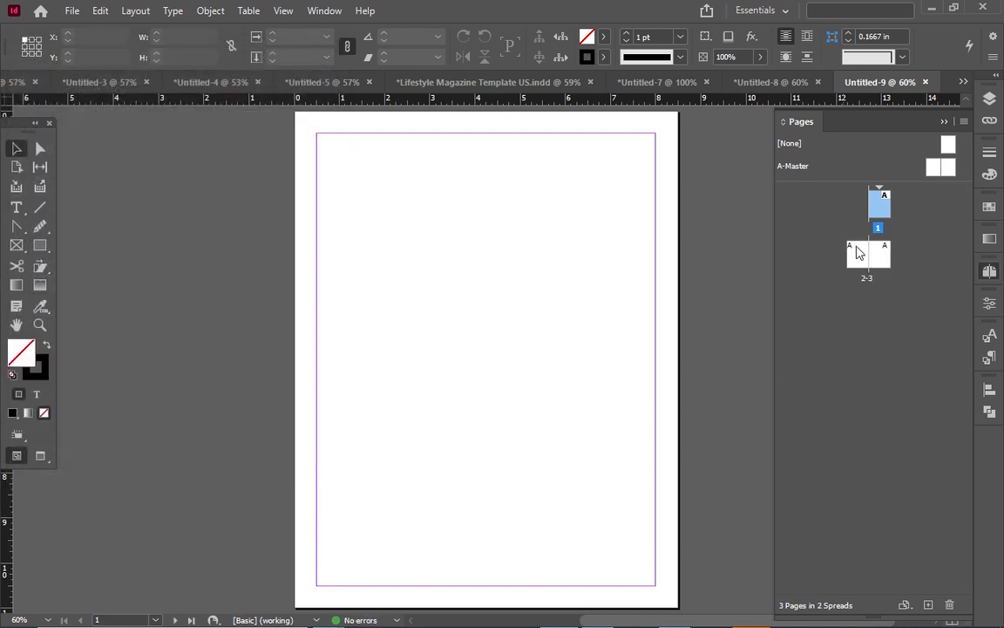
- Go to the spread of pages 2-3, fit it in the window and collapse the Pages panel
double_click(858, 252)
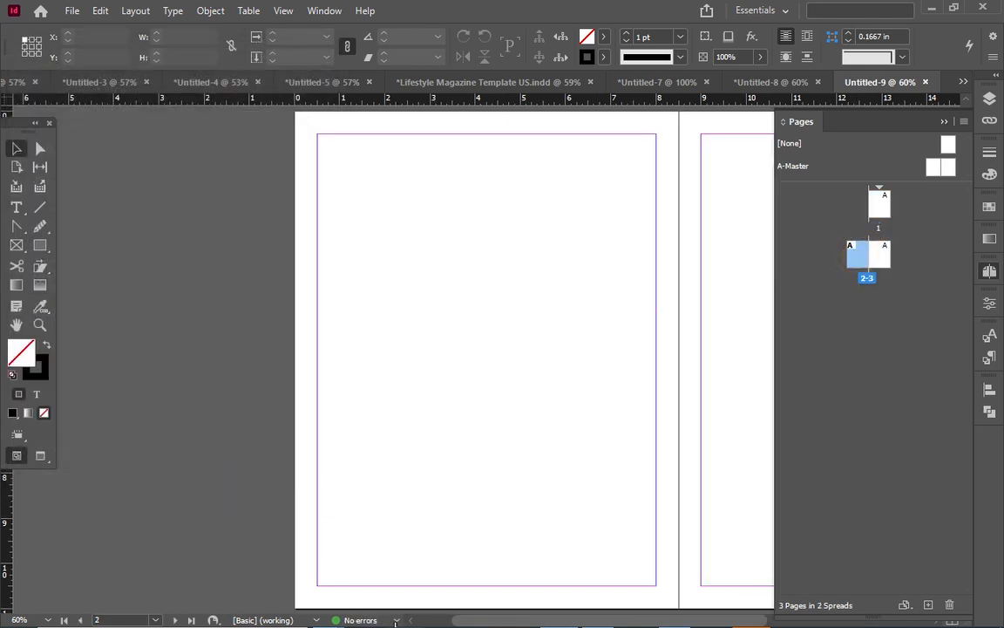
left_click(332, 12)
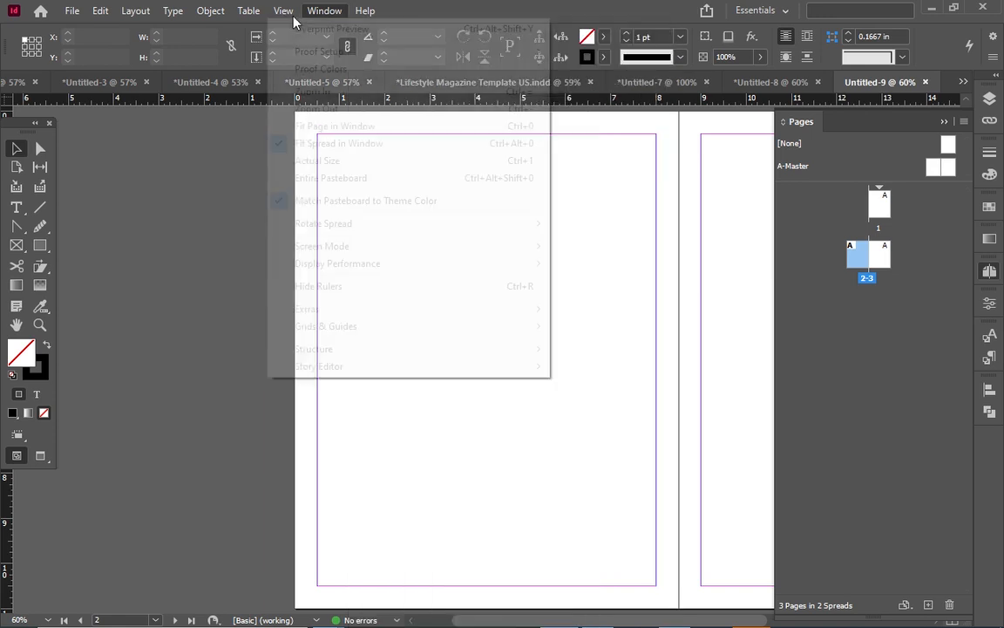
mouse_move(284, 12)
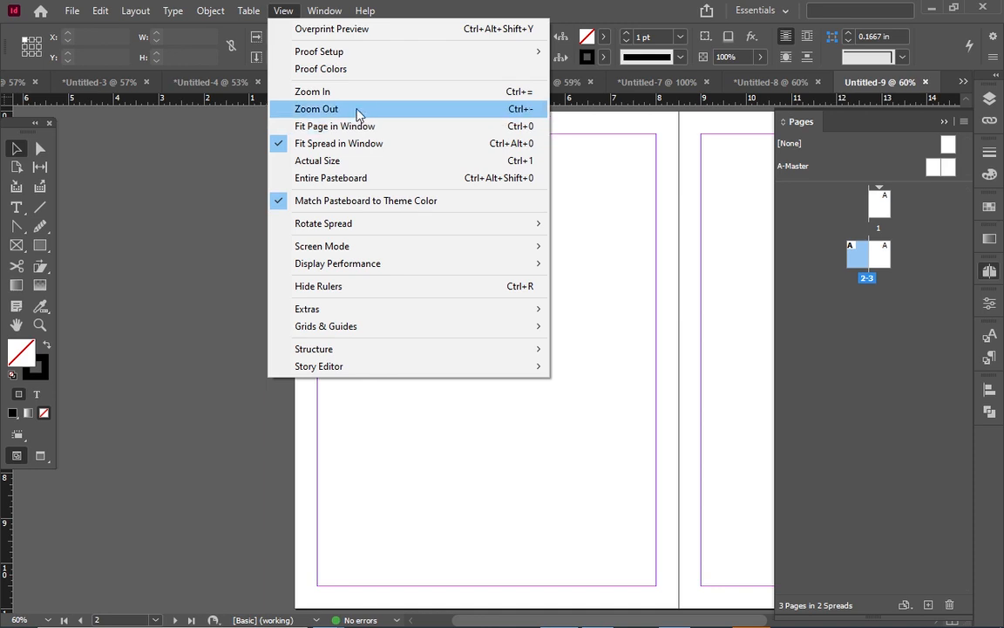
left_click(356, 145)
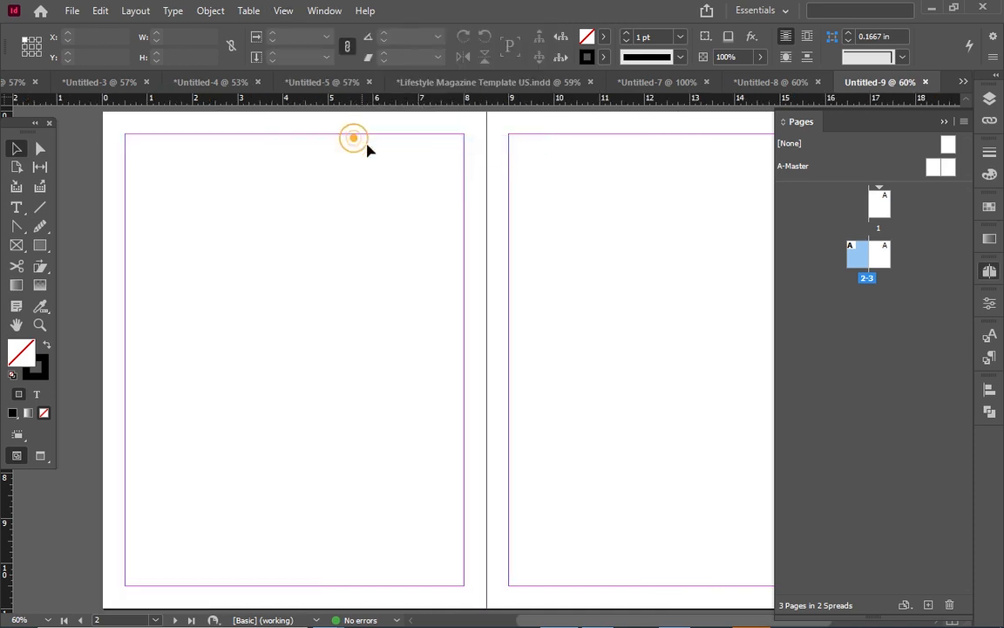
left_click(946, 123)
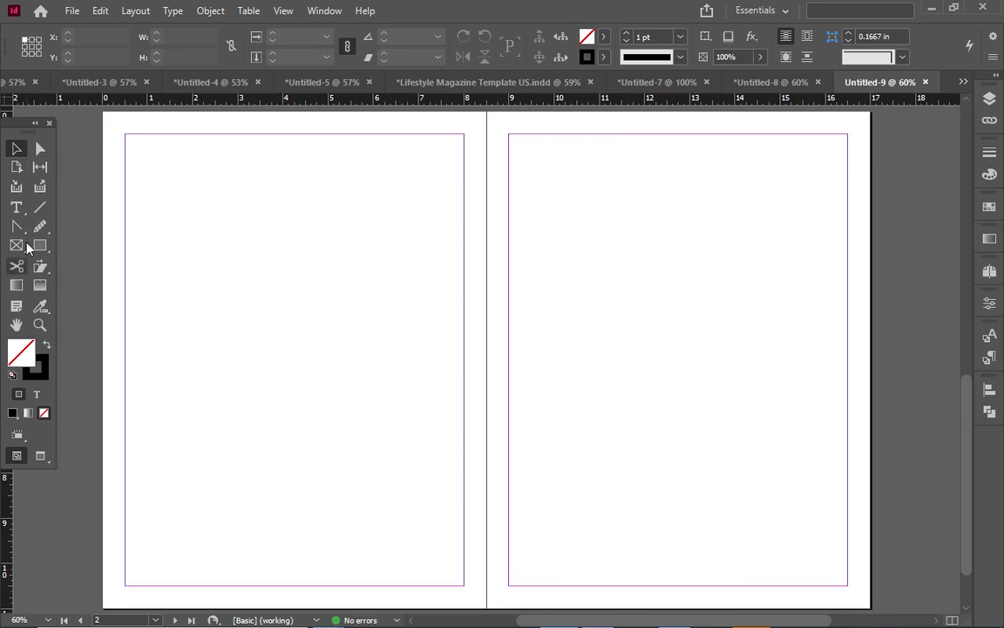
- Draw a 7.5 × 10 in text frame filling the margin area of page 2
left_click(16, 206)
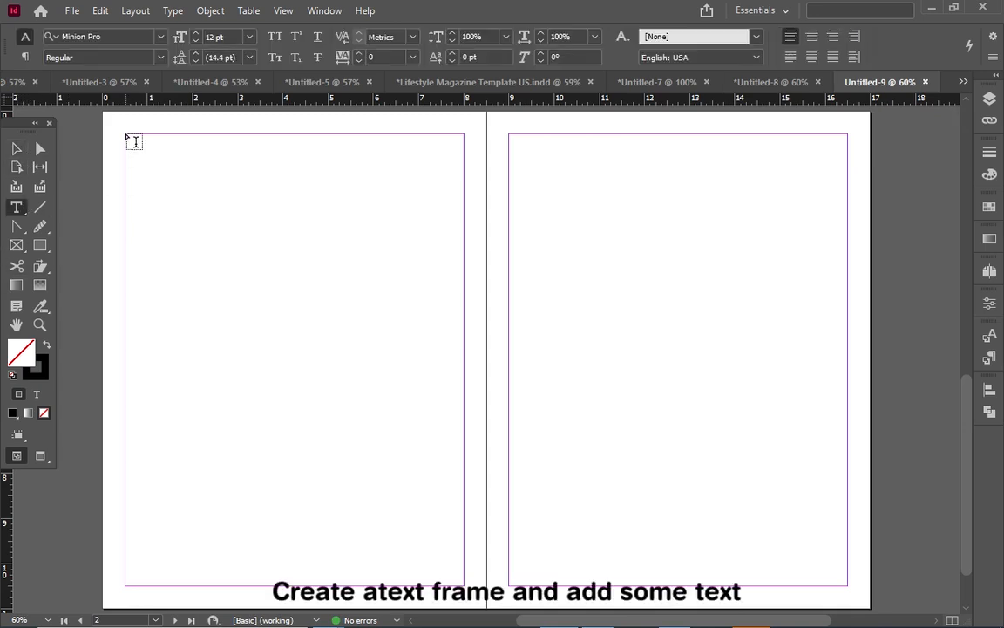
left_click_drag(127, 134, 464, 590)
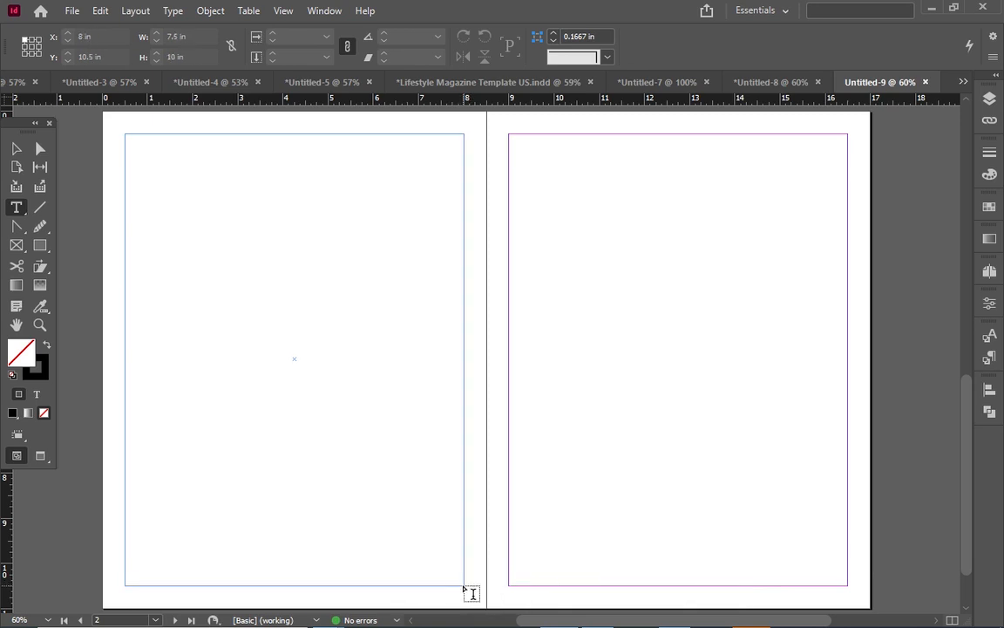
right_click(129, 141)
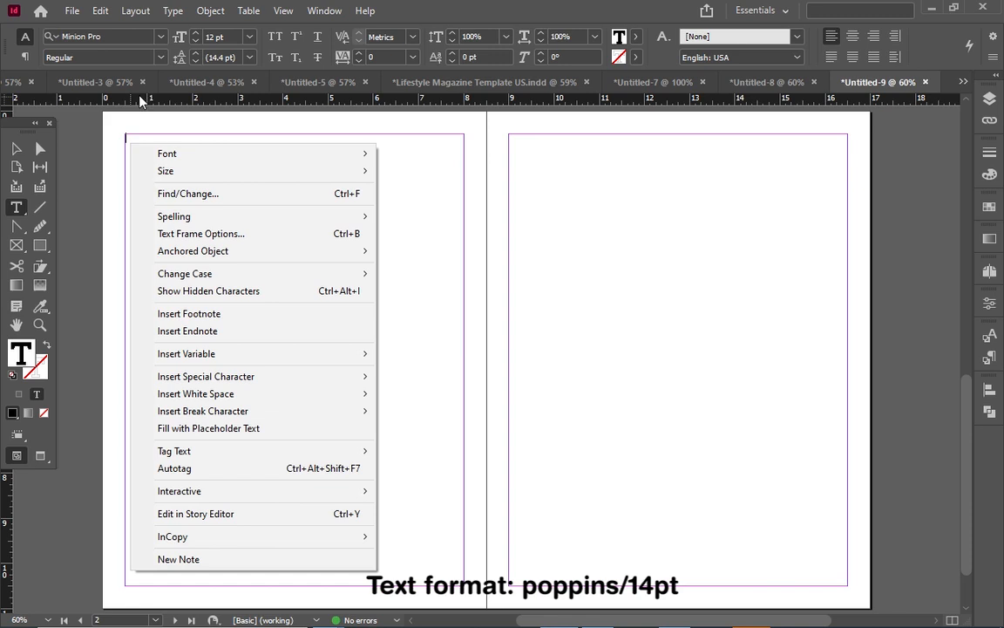
- Set the page 2 text frame's font to Poppins at 14 pt and fill the frame with placeholder text
left_click(162, 36)
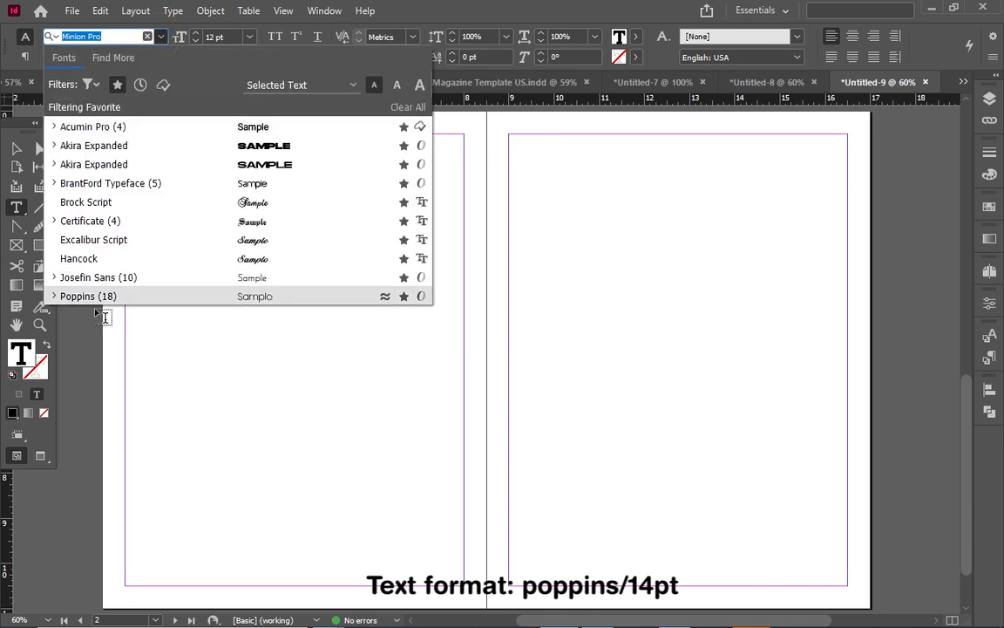
left_click(87, 297)
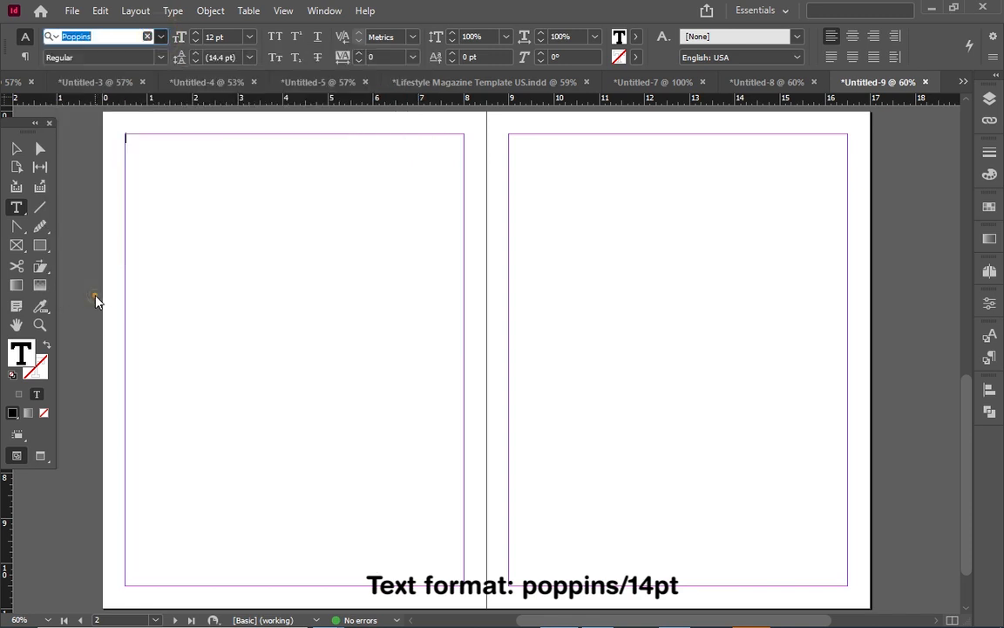
left_click(197, 35)
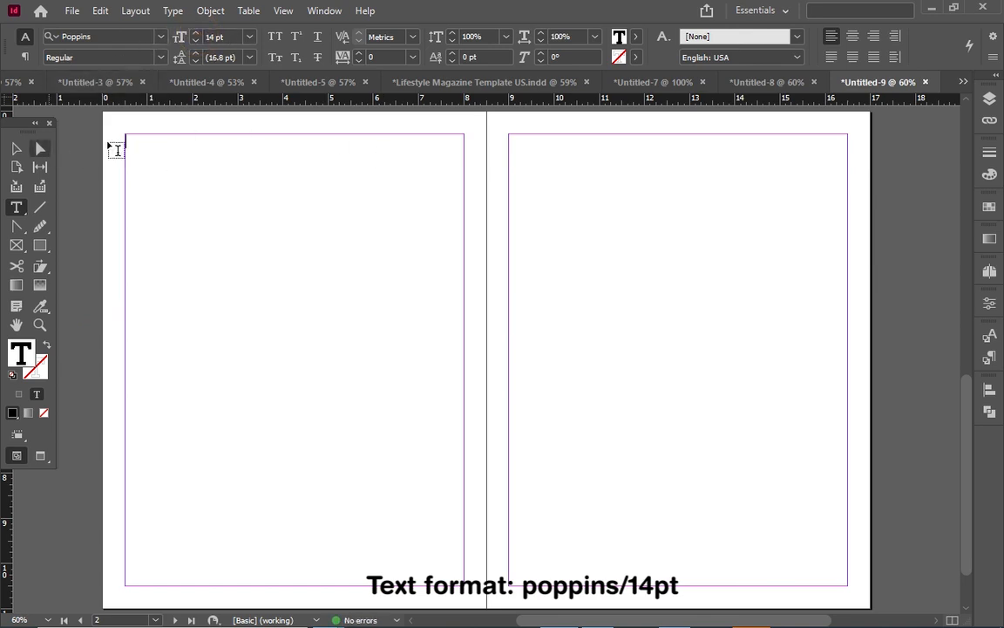
right_click(141, 145)
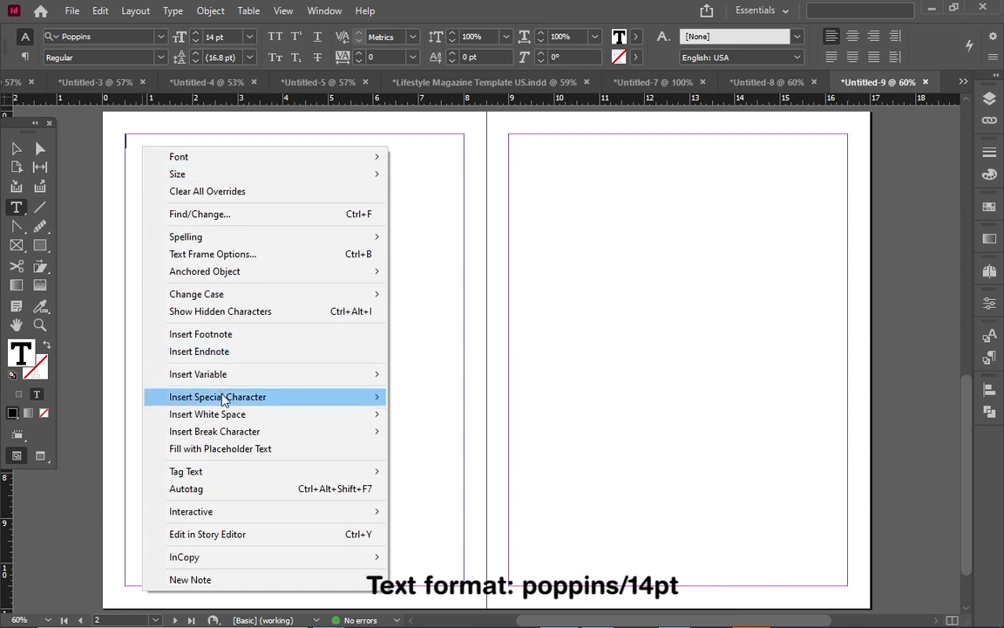
left_click(283, 450)
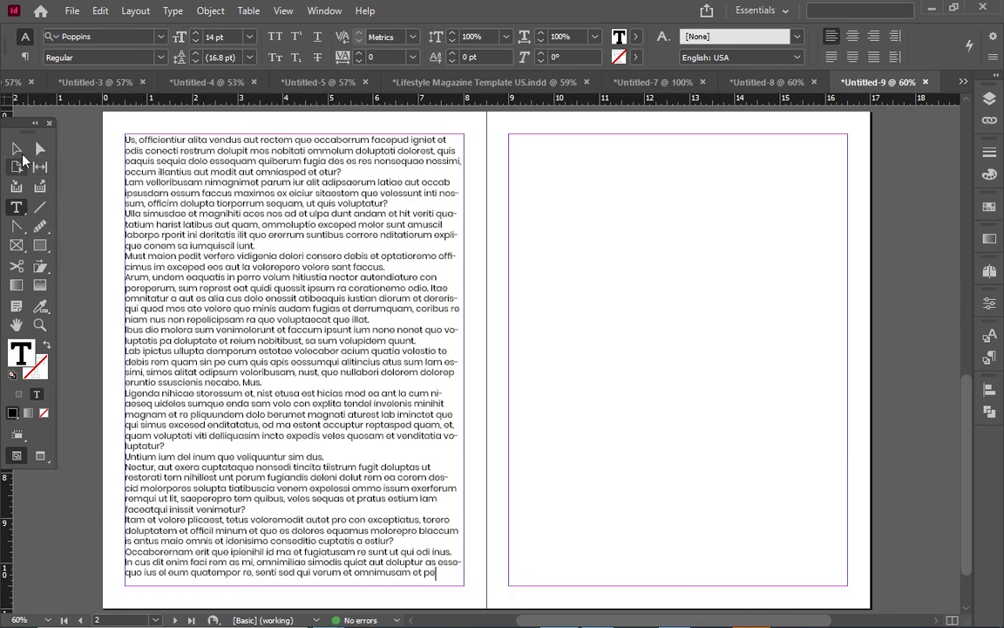
- Draw a text frame filling the margin area of page 3 and fill it with placeholder text
left_click(18, 149)
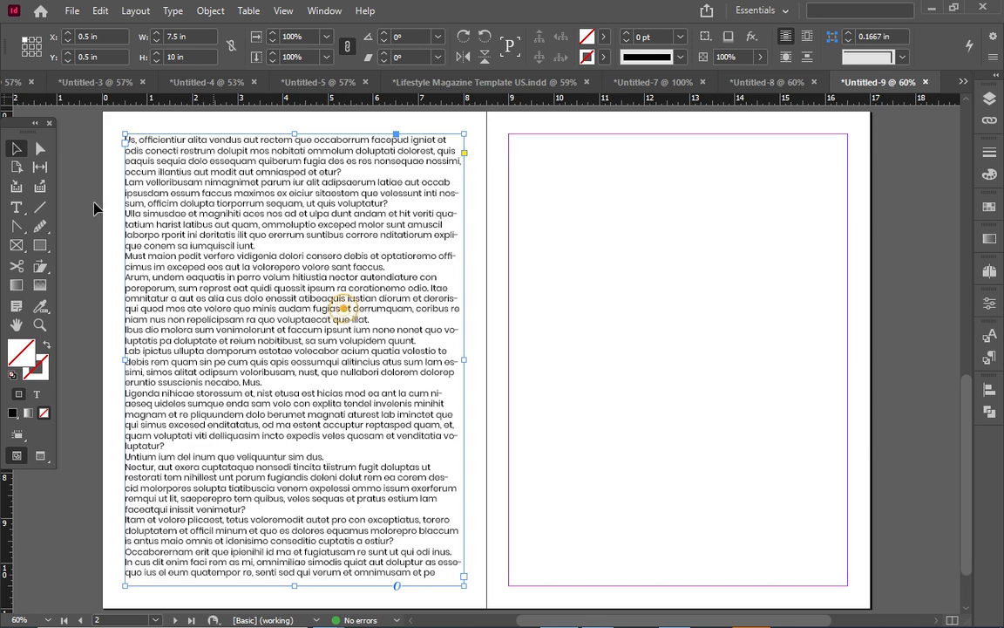
left_click(16, 206)
left_click(218, 214)
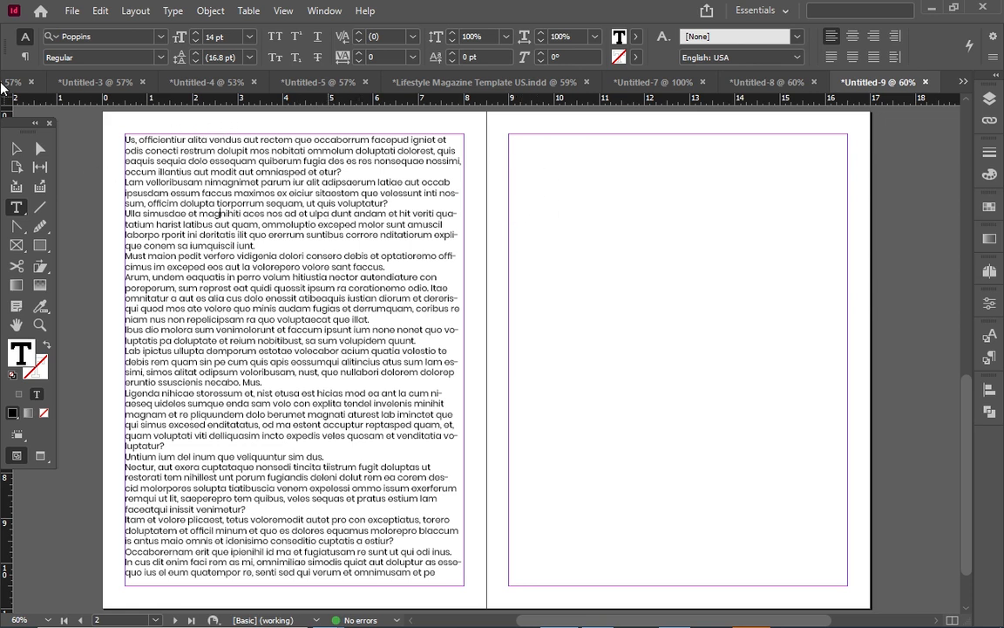
left_click_drag(512, 137, 846, 587)
left_click(138, 161)
right_click(640, 270)
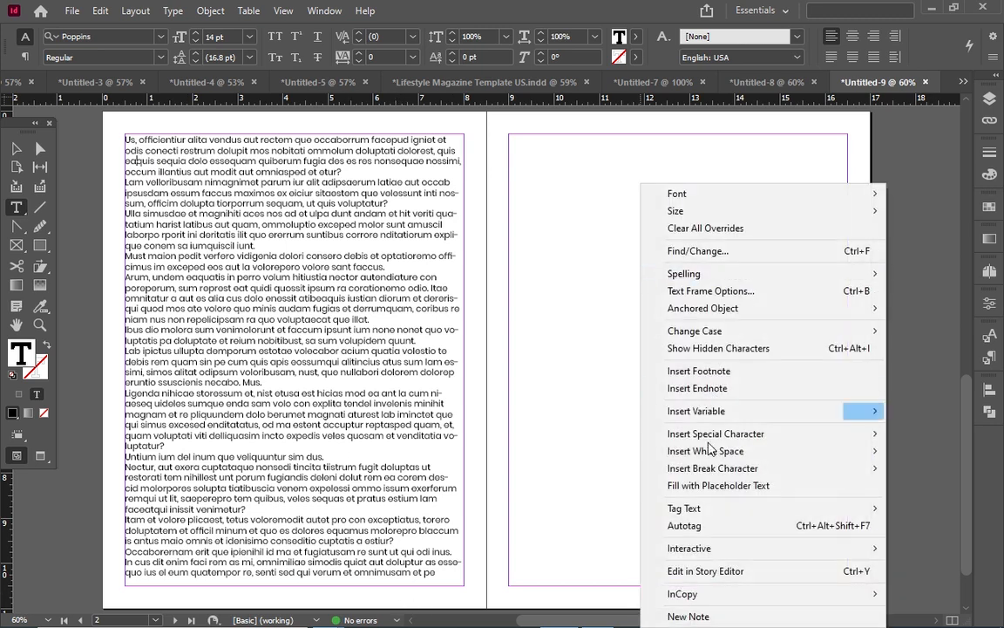
left_click(700, 490)
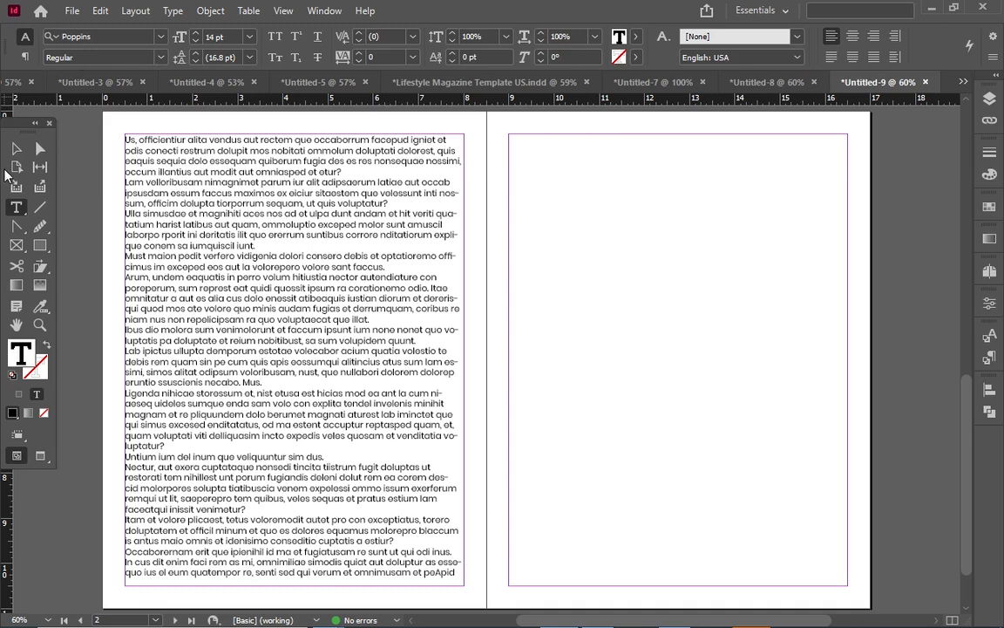
left_click(572, 197)
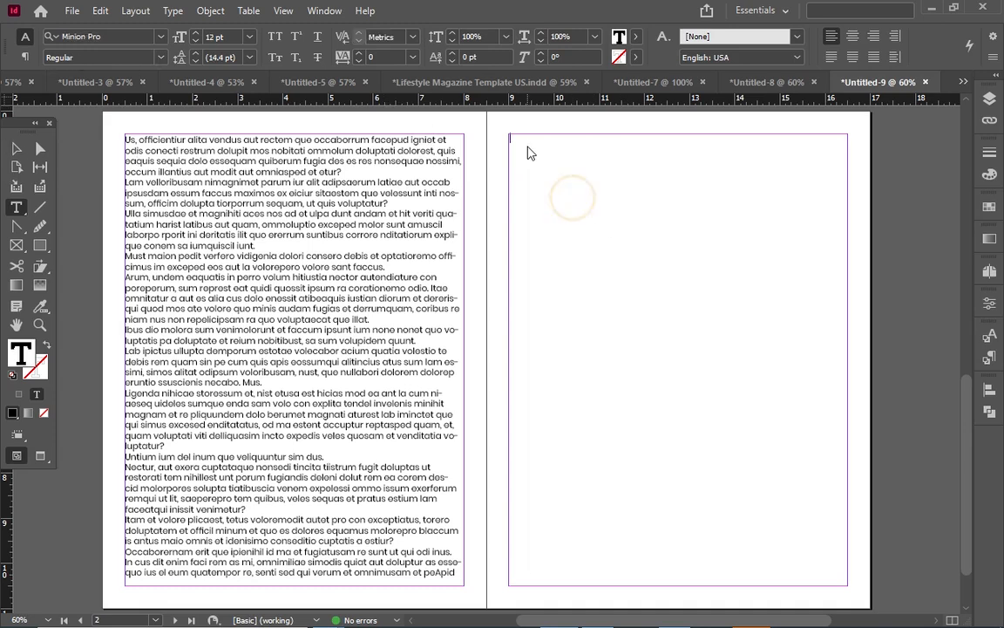
right_click(529, 150)
left_click(590, 432)
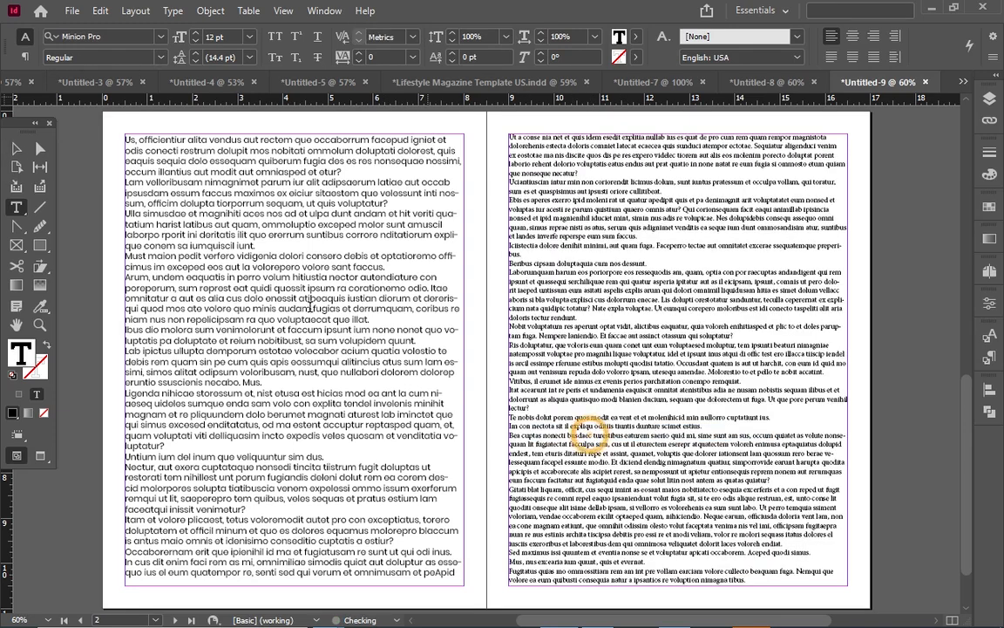
- Show the top of page 2 at actual size with nothing selected, in Preview screen mode
left_click(217, 246)
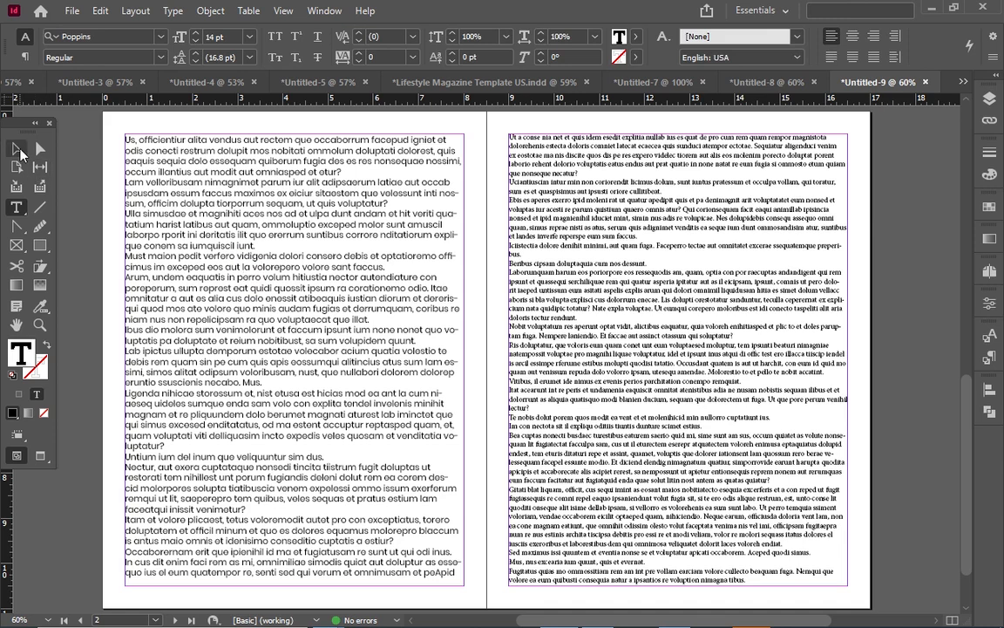
left_click(16, 148)
left_click(276, 211)
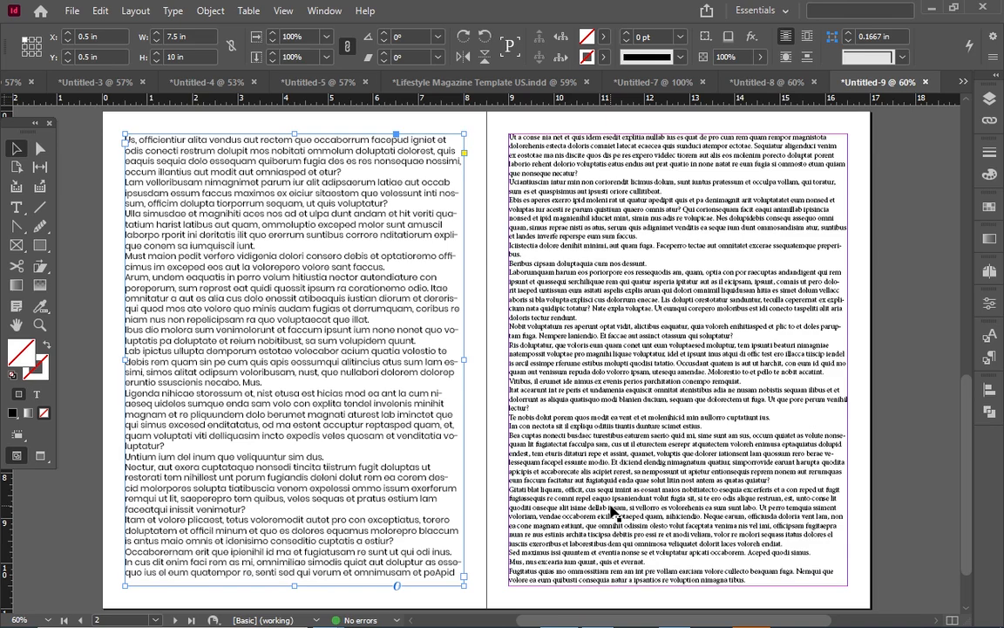
key("ctrl+1")
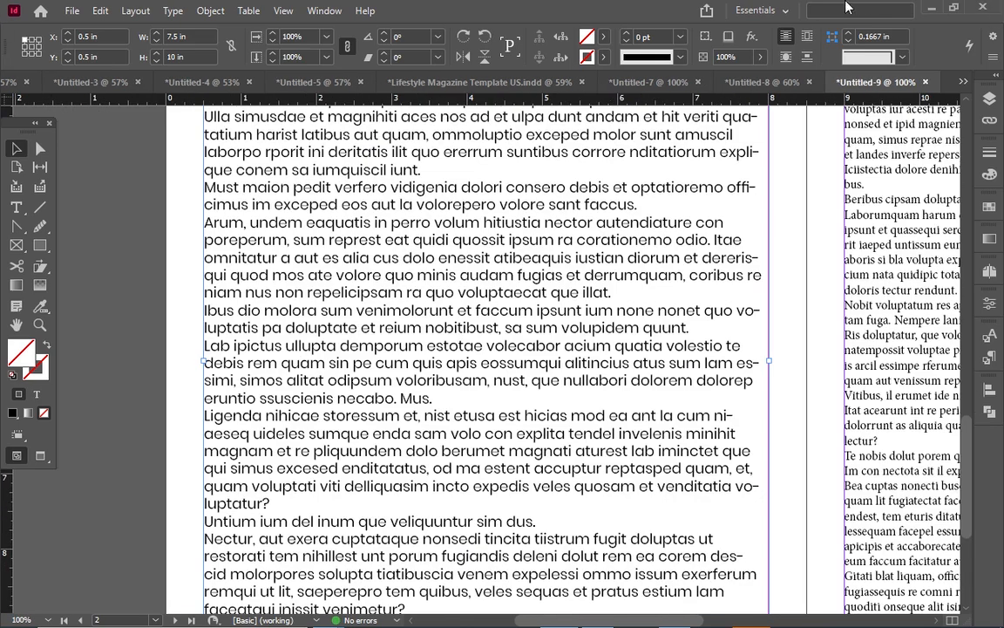
scroll(452, 314, "up", 5)
scroll(467, 288, "down", 1)
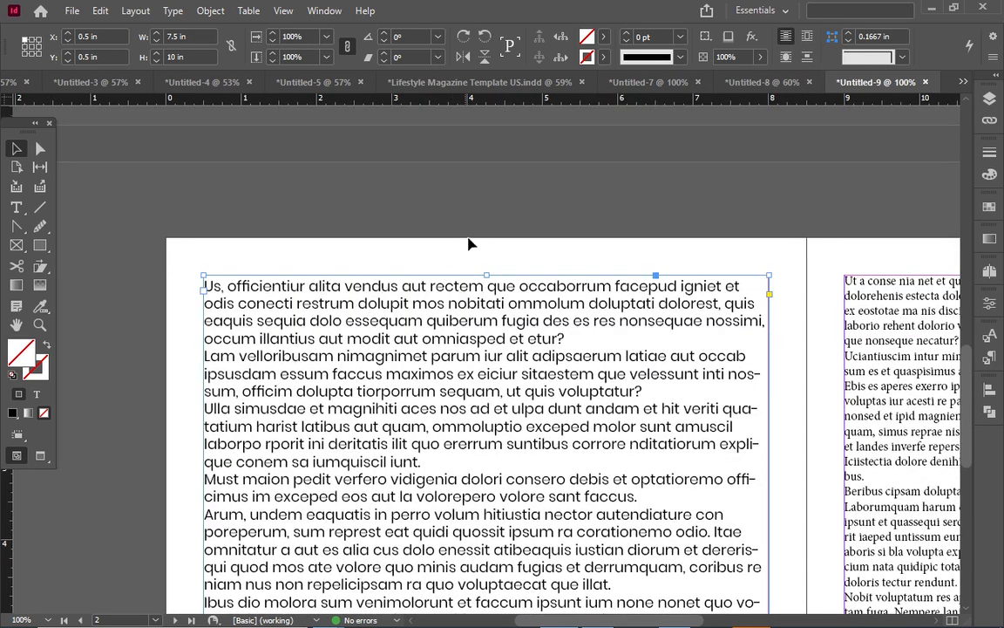
left_click(141, 224)
key("d")
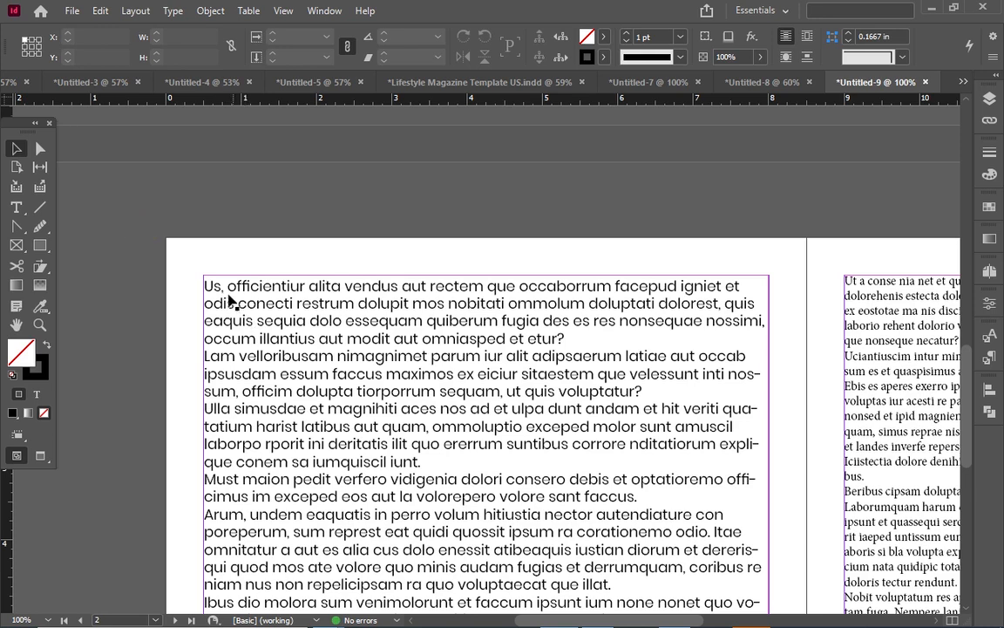
key("w")
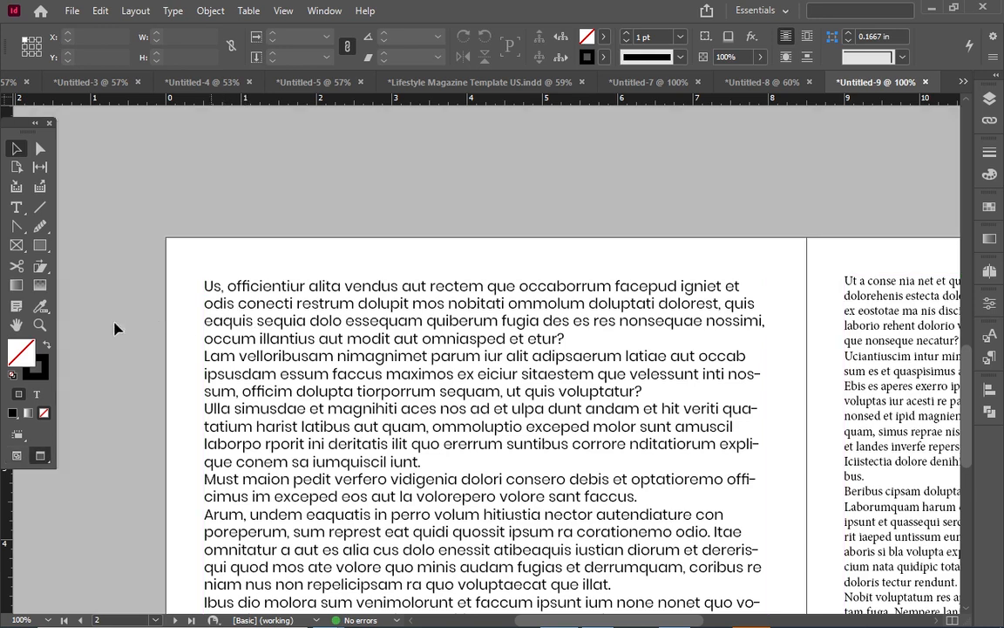
- Give the first paragraph on page 2 a one-character drop cap spanning 4 lines
left_click(16, 210)
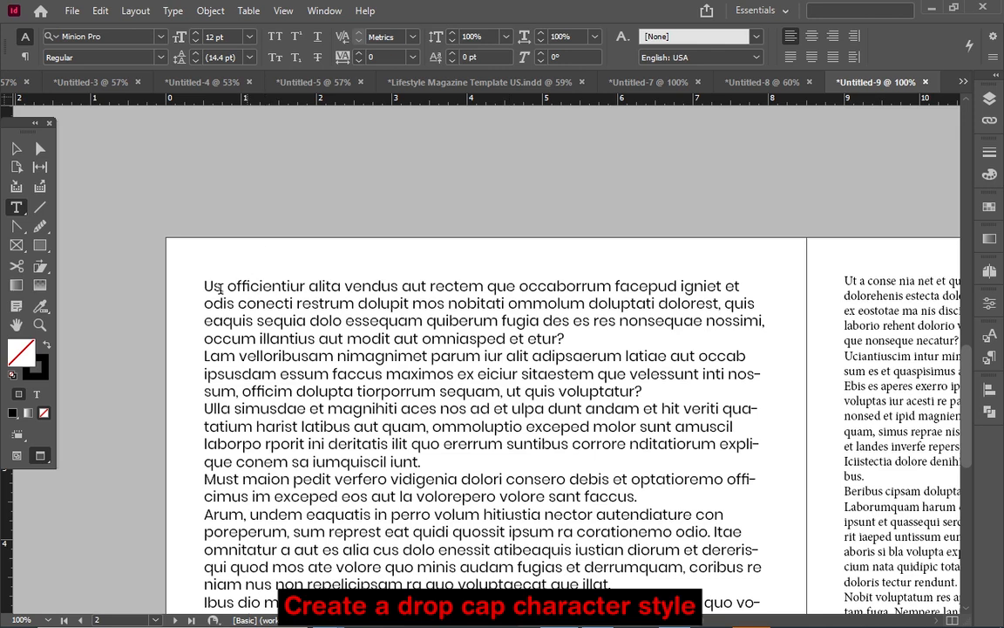
left_click(217, 288)
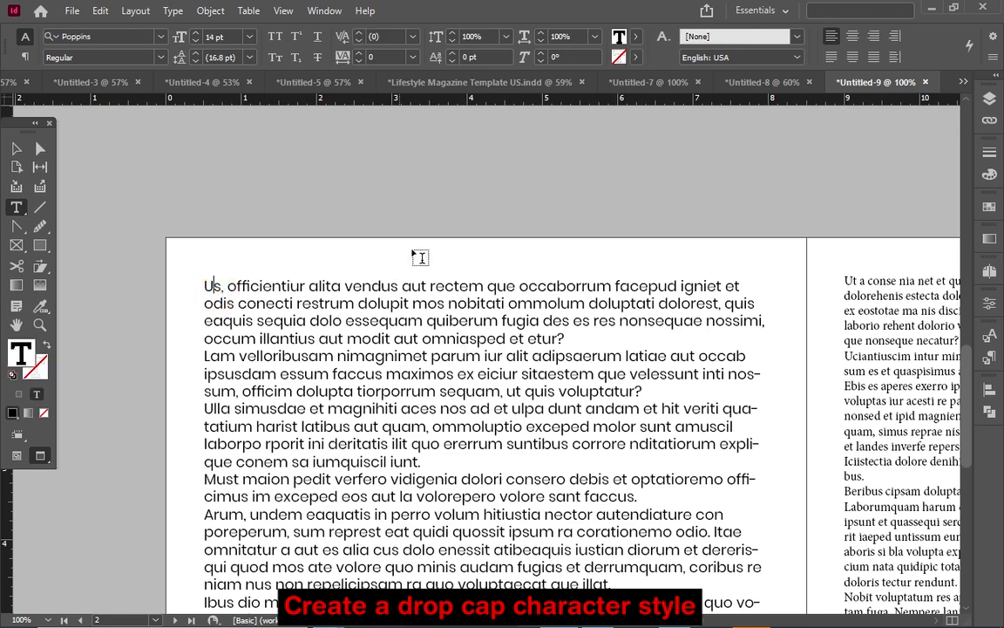
left_click(24, 57)
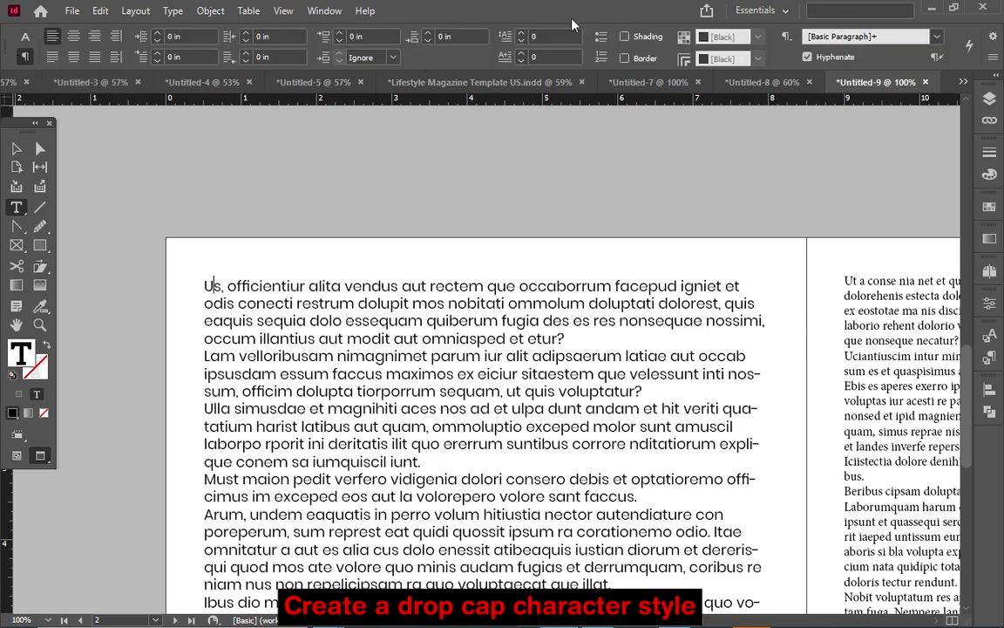
left_click(520, 32)
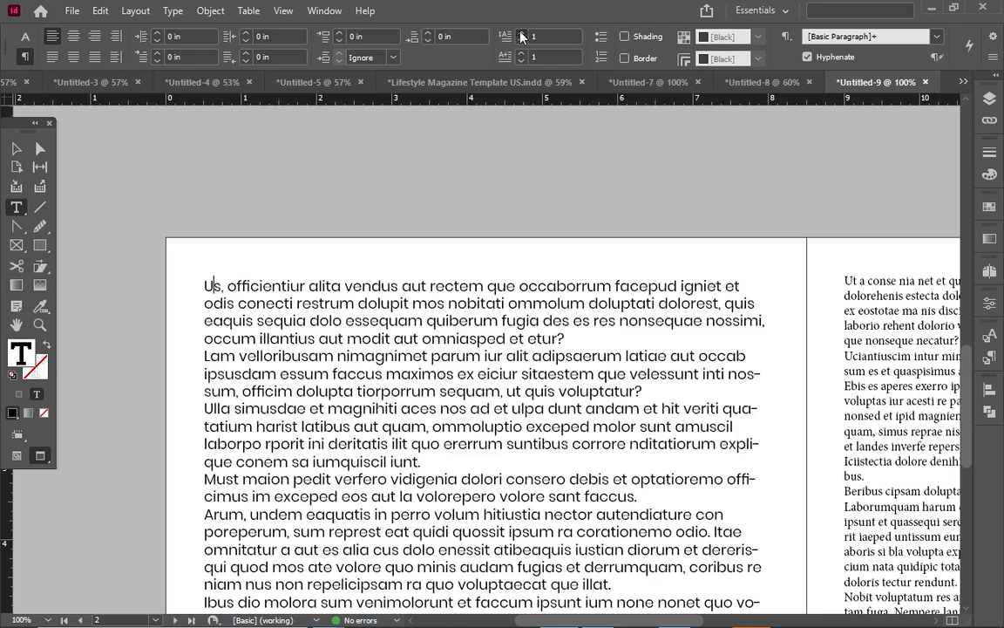
left_click(520, 32)
left_click(520, 32)
left_click(520, 32)
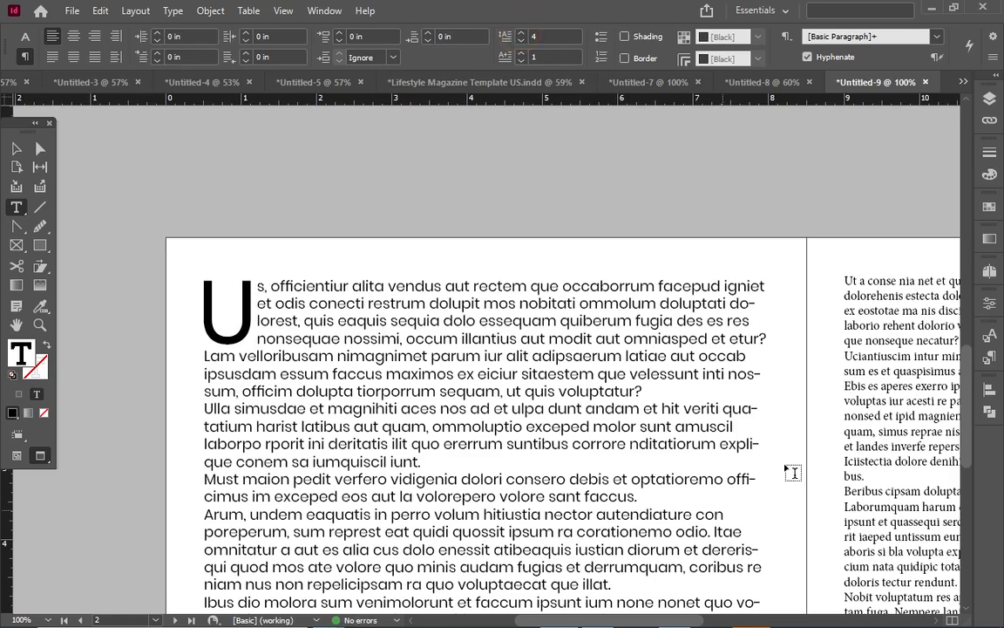
- Set the space after every paragraph in the page 2 text to 0.1875 in
left_click(558, 358)
scroll(555, 369, "down", 1)
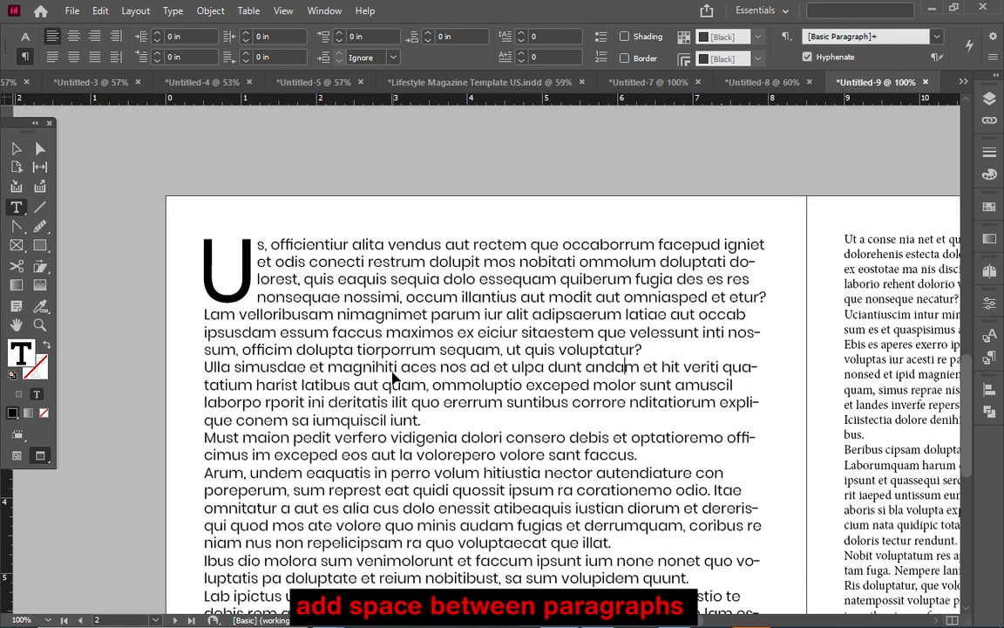
key("ctrl+a")
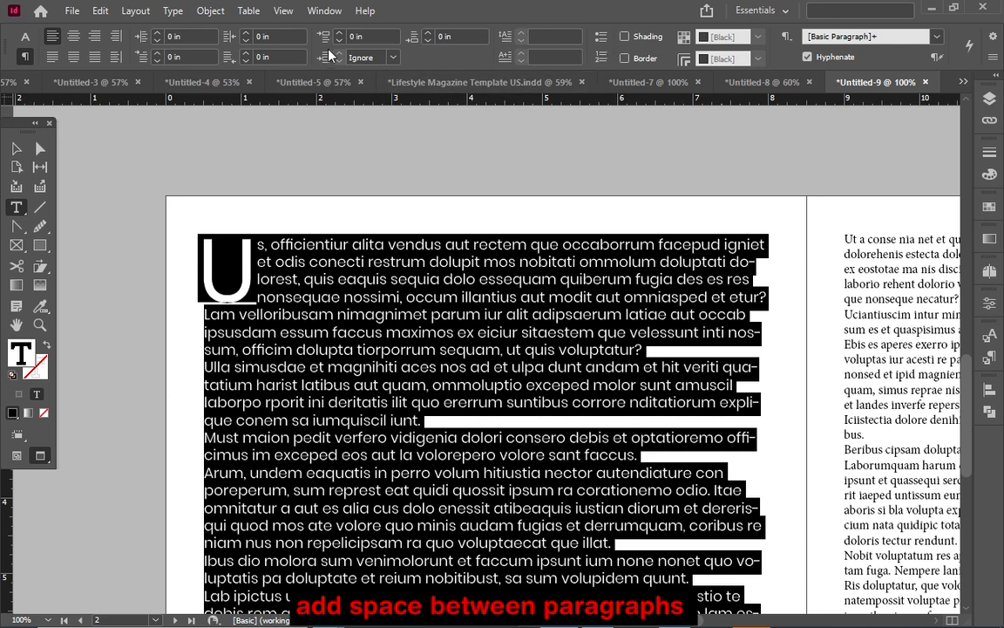
left_click(427, 32)
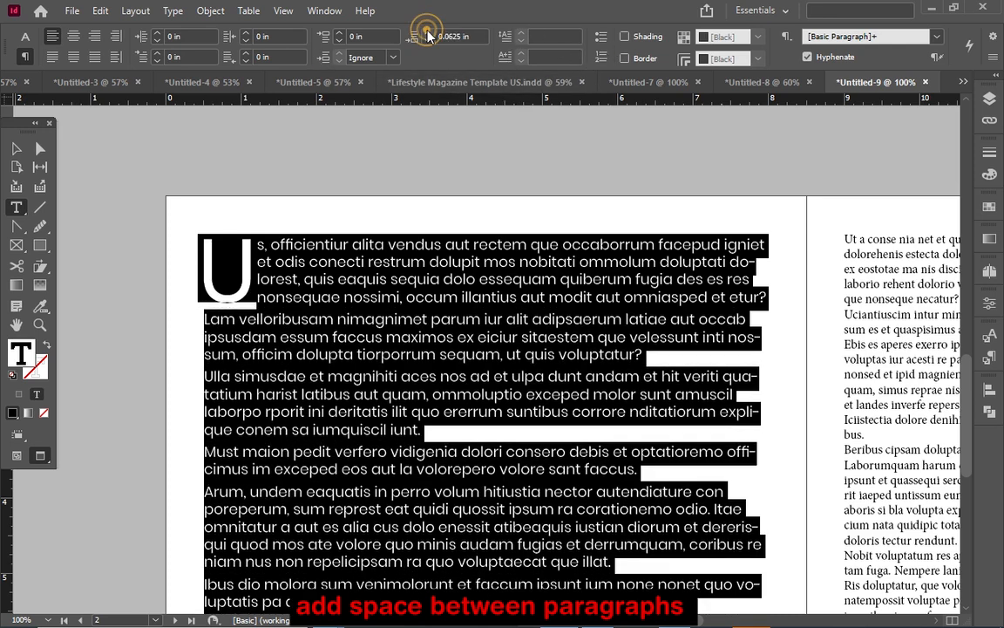
left_click(427, 32)
left_click(428, 33)
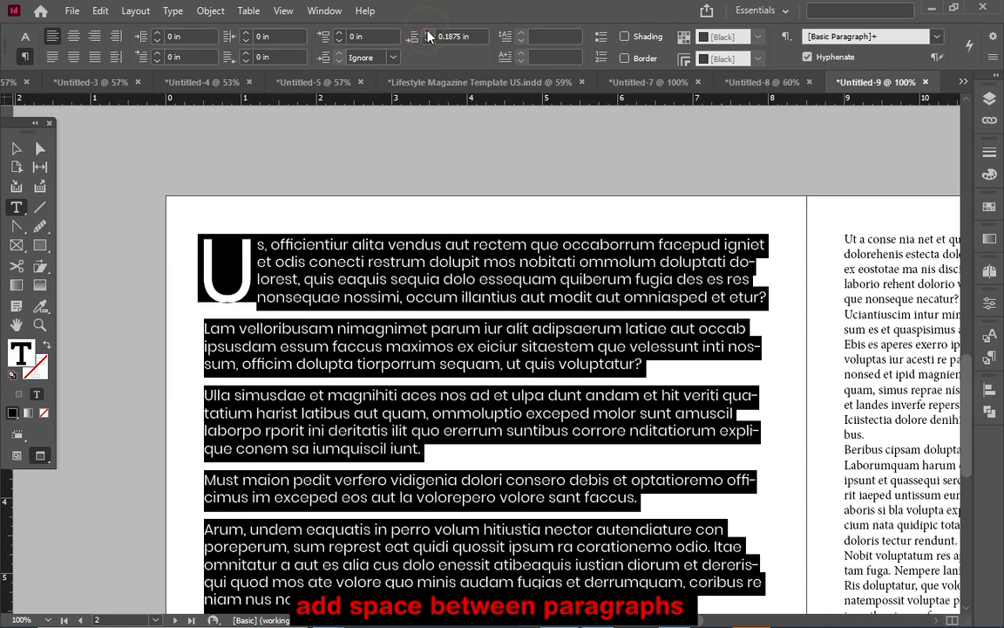
scroll(433, 432, "down", 10)
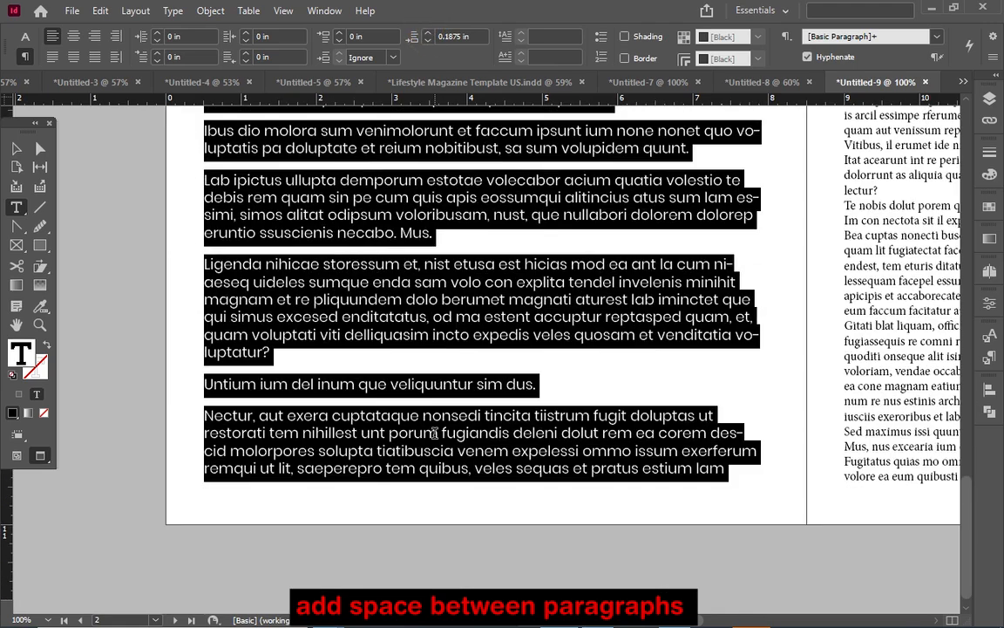
scroll(433, 433, "up", 5)
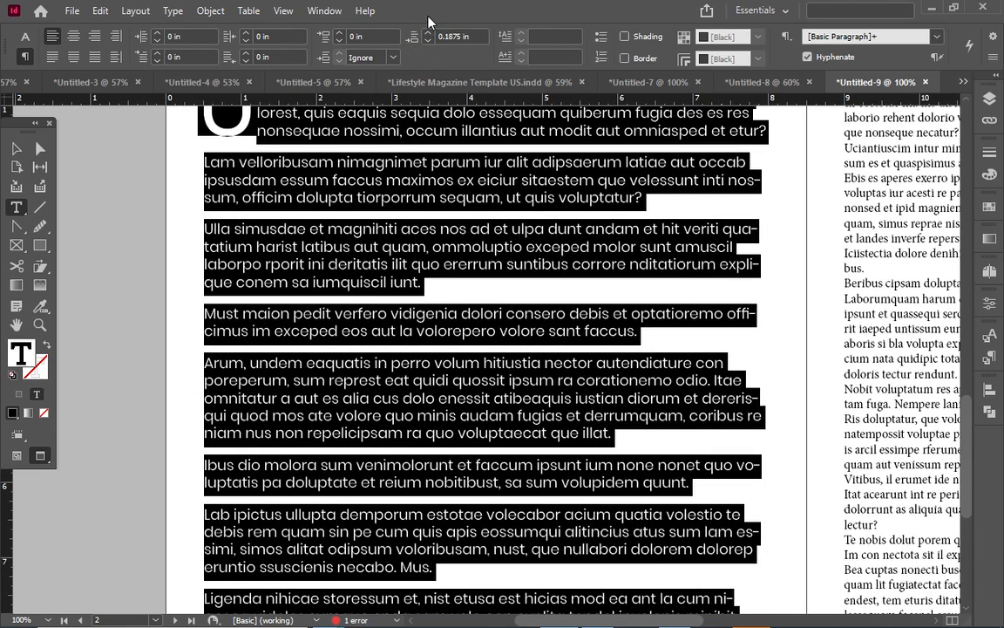
- Delete all the placeholder text from the page 3 frame, keeping the empty frame
left_click(15, 149)
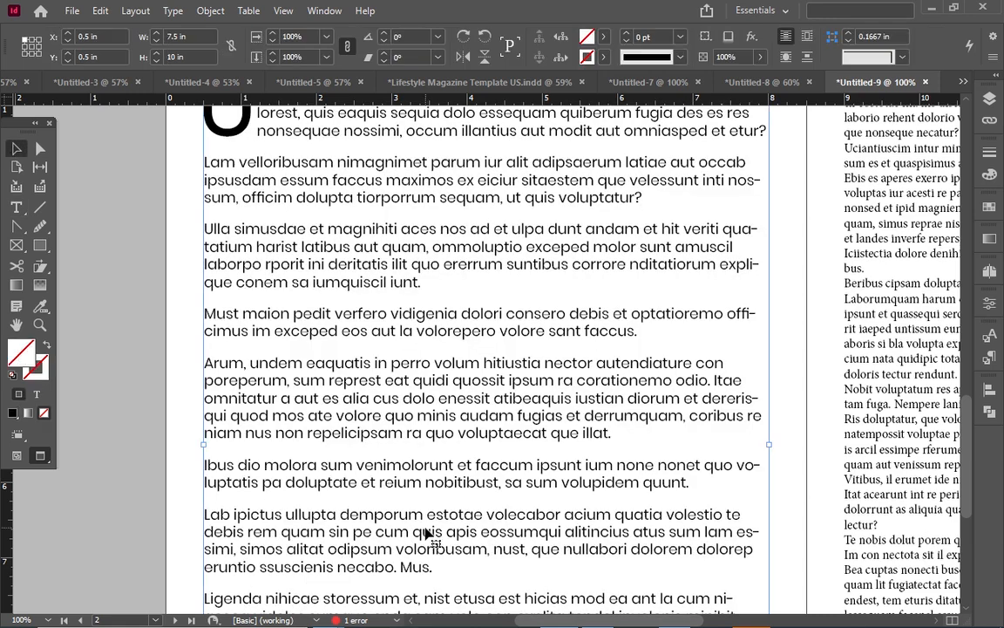
key("ctrl+minus")
key("ctrl+minus")
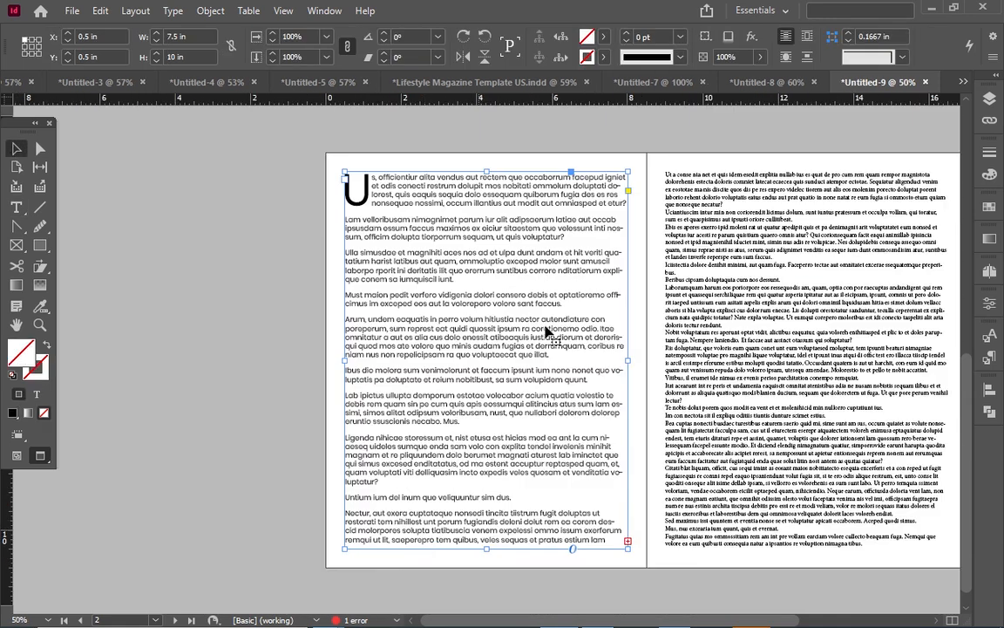
left_click(669, 432)
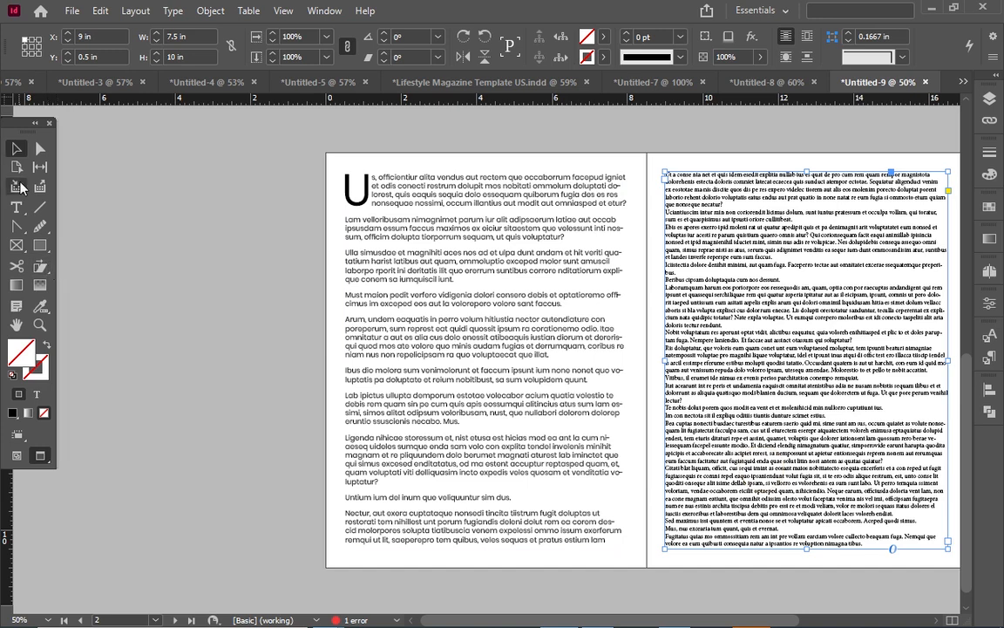
left_click(850, 373)
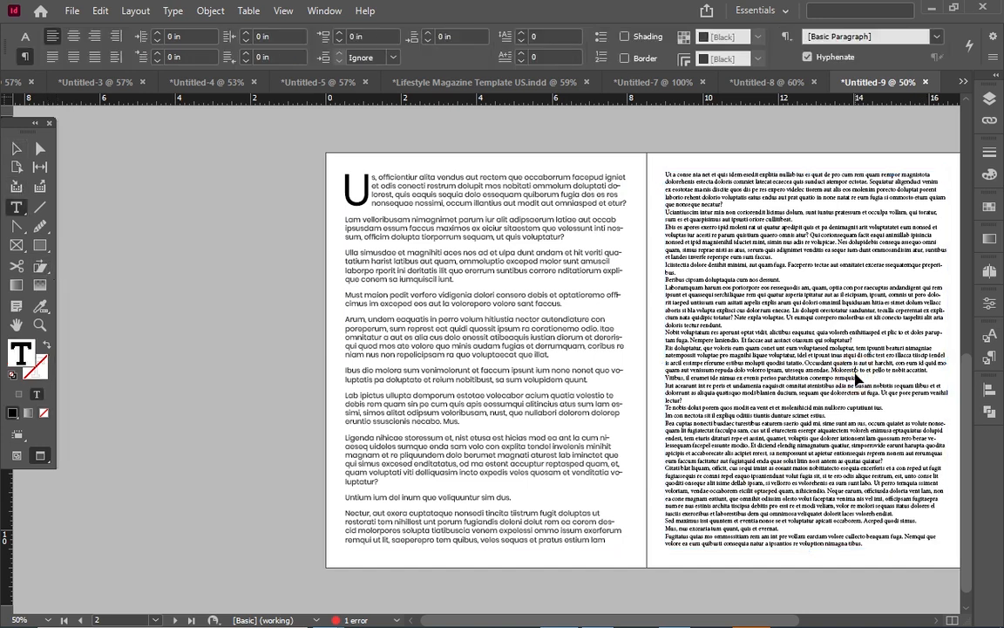
key("ctrl+a")
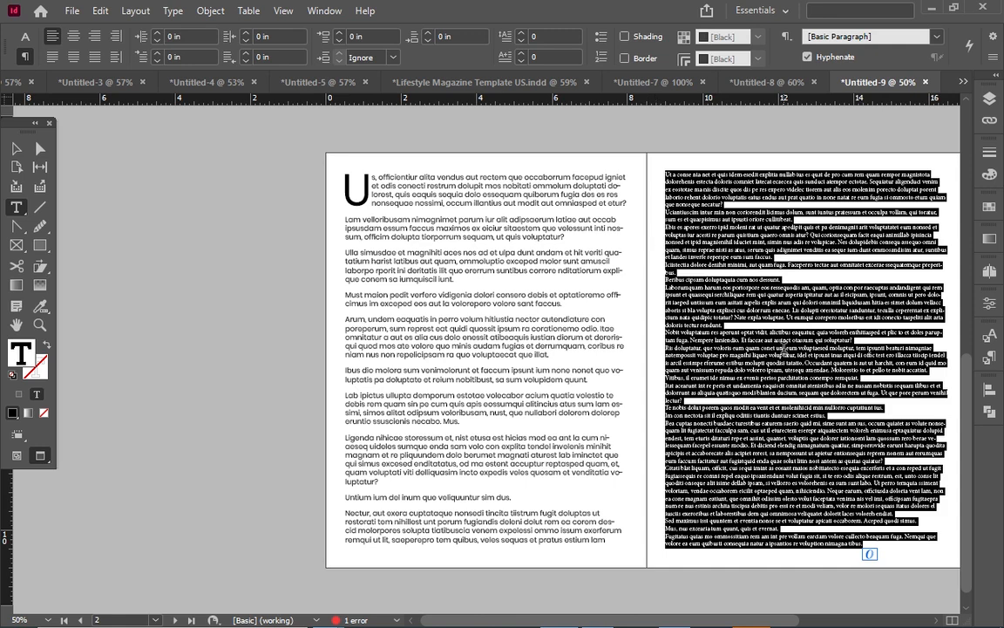
key("BackSpace")
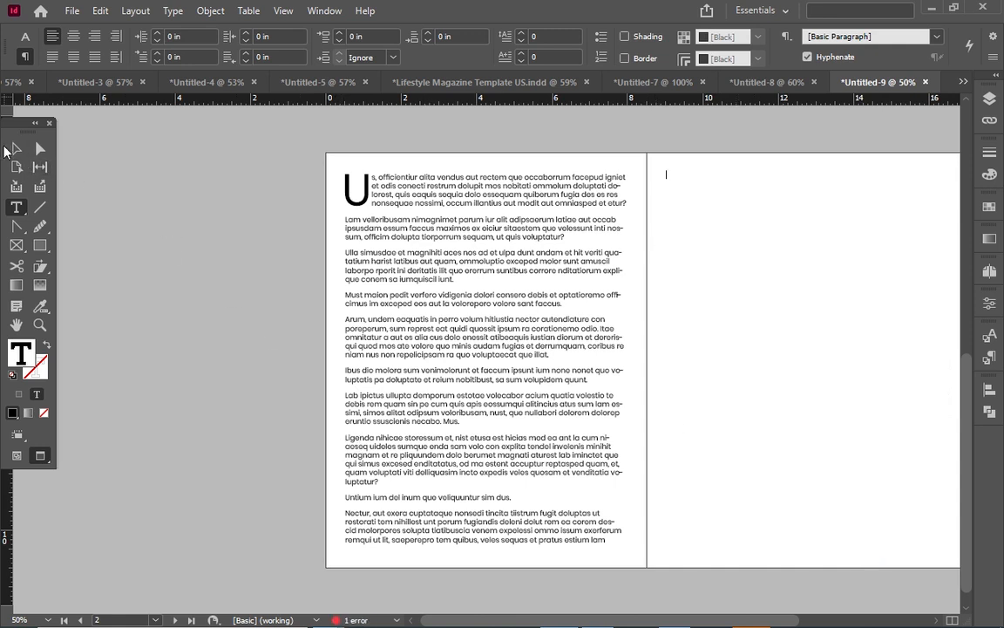
- Thread the overset text from the page 2 frame into the empty page 3 frame and deselect everything
left_click(15, 150)
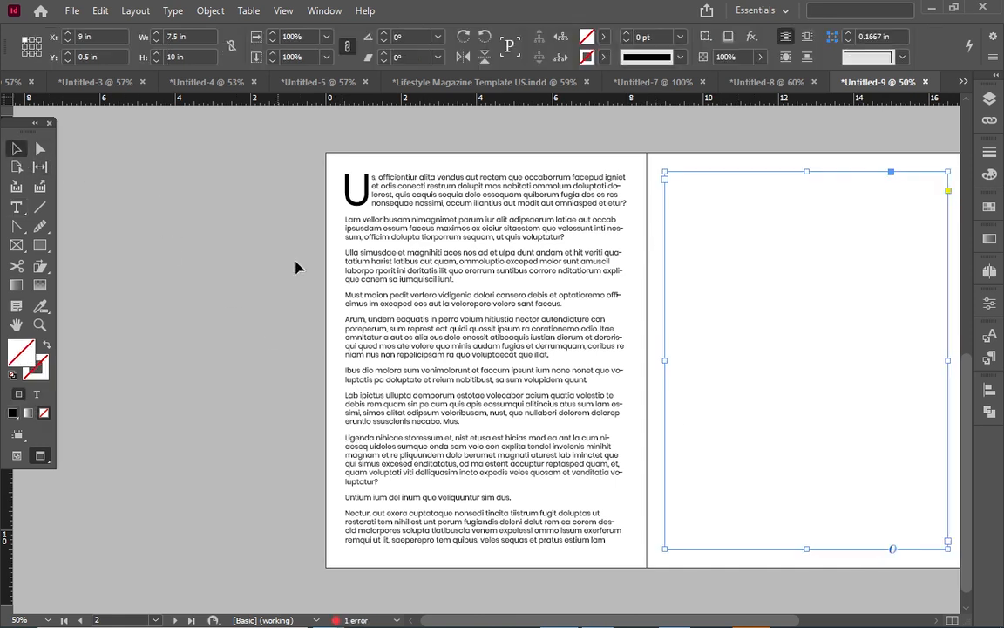
left_click(499, 309)
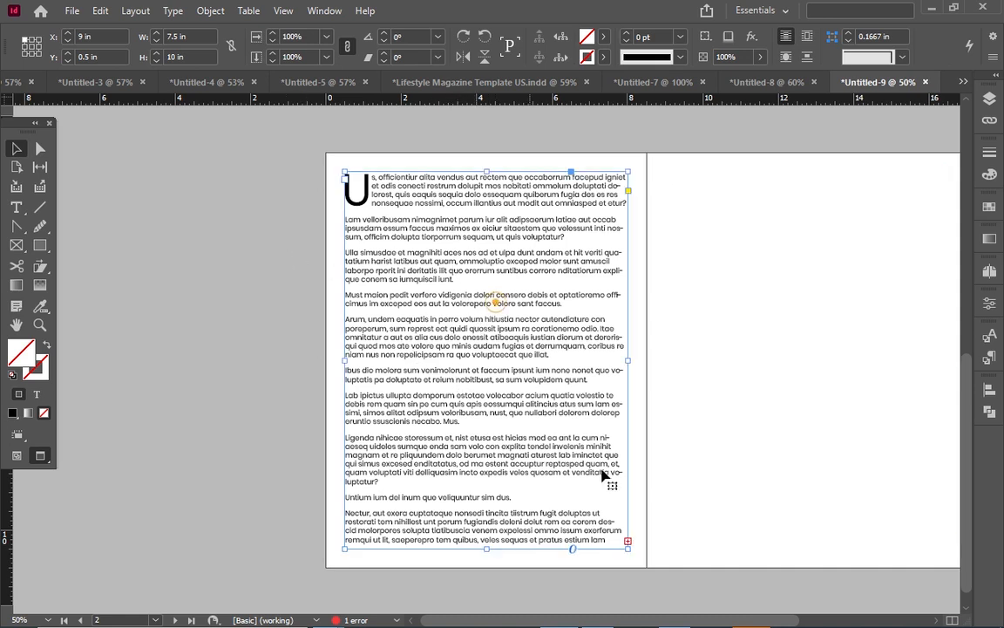
left_click(627, 541)
left_click(724, 293)
left_click(252, 248)
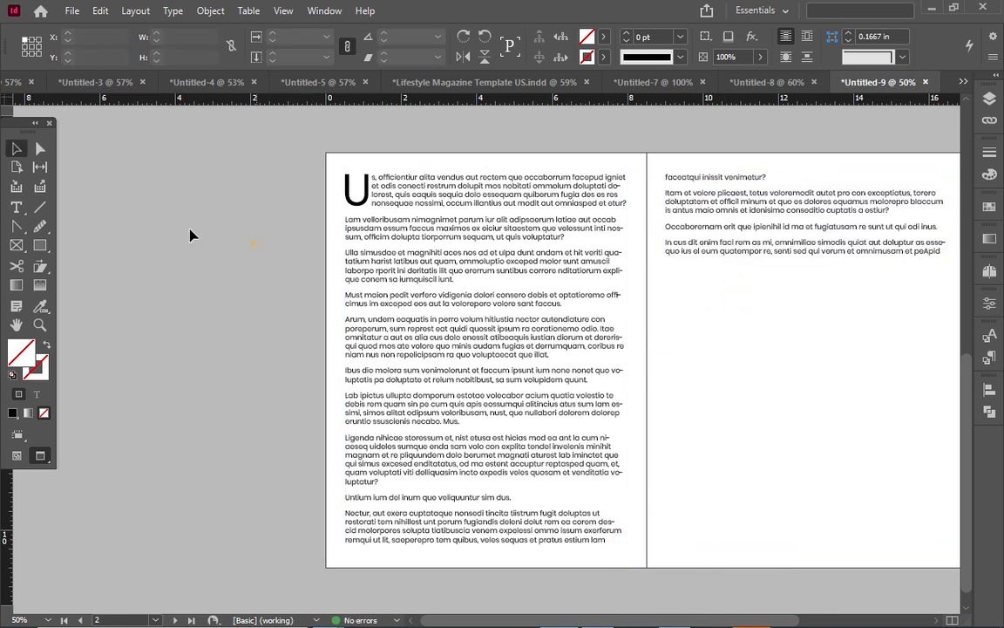
- Place the text cursor inside the drop-cap paragraph on page 2 and switch to Normal screen mode
double_click(399, 196)
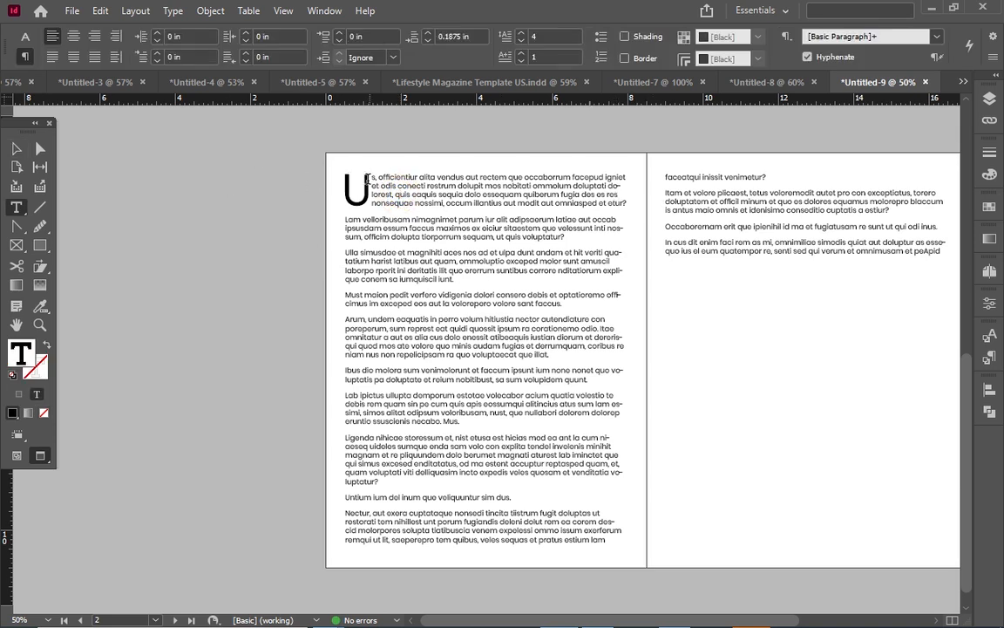
left_click(404, 181)
left_click(385, 185)
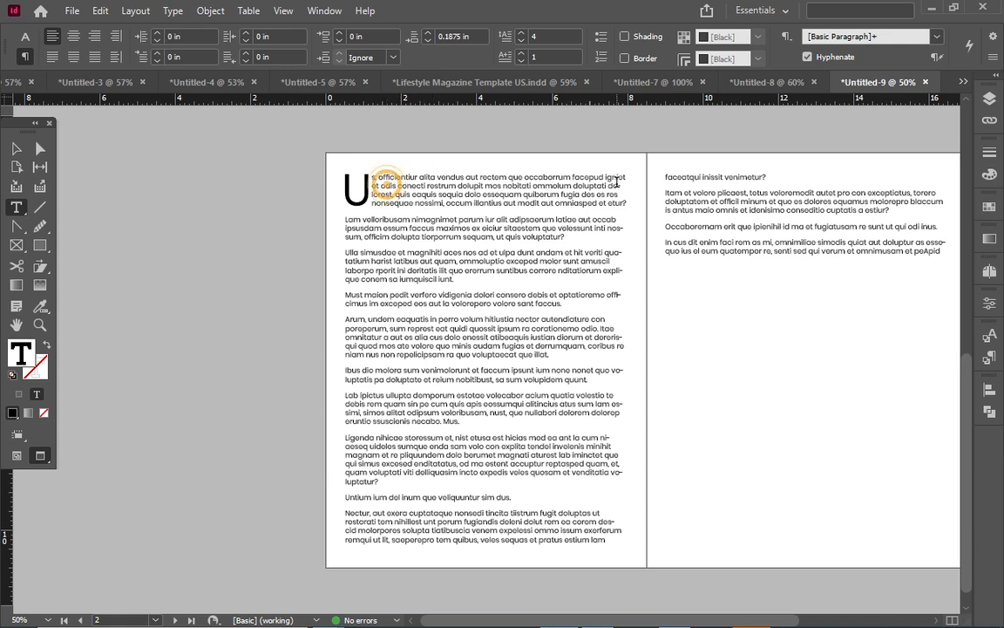
double_click(452, 195)
left_click(446, 193)
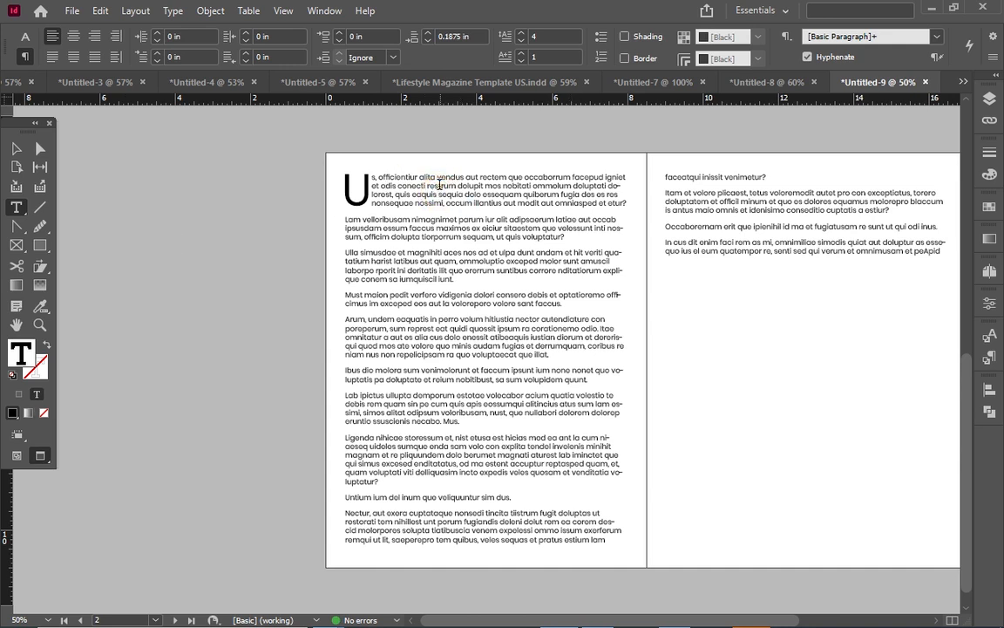
left_click(424, 183)
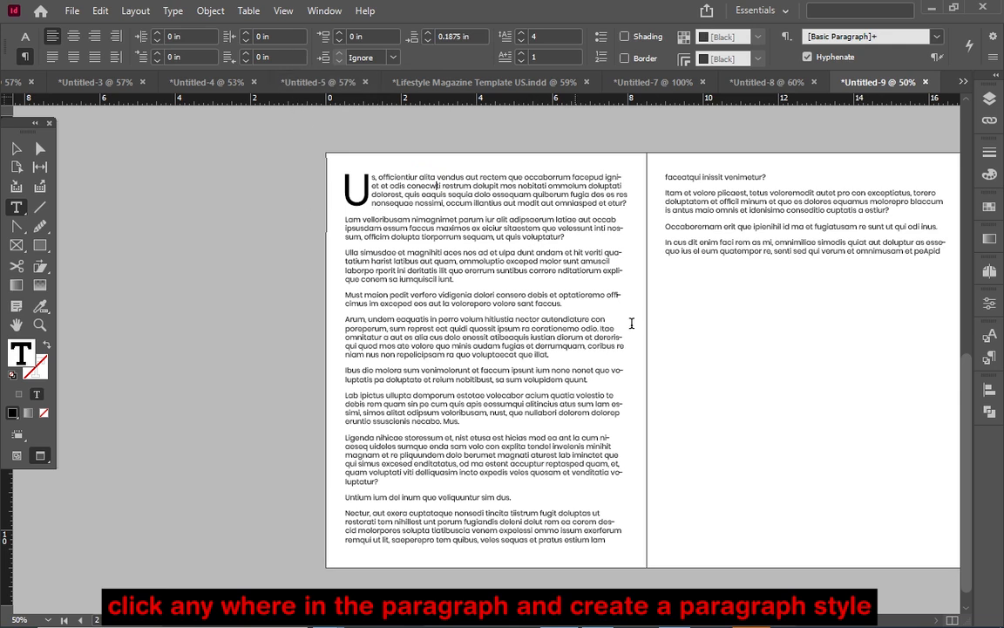
left_click(13, 459)
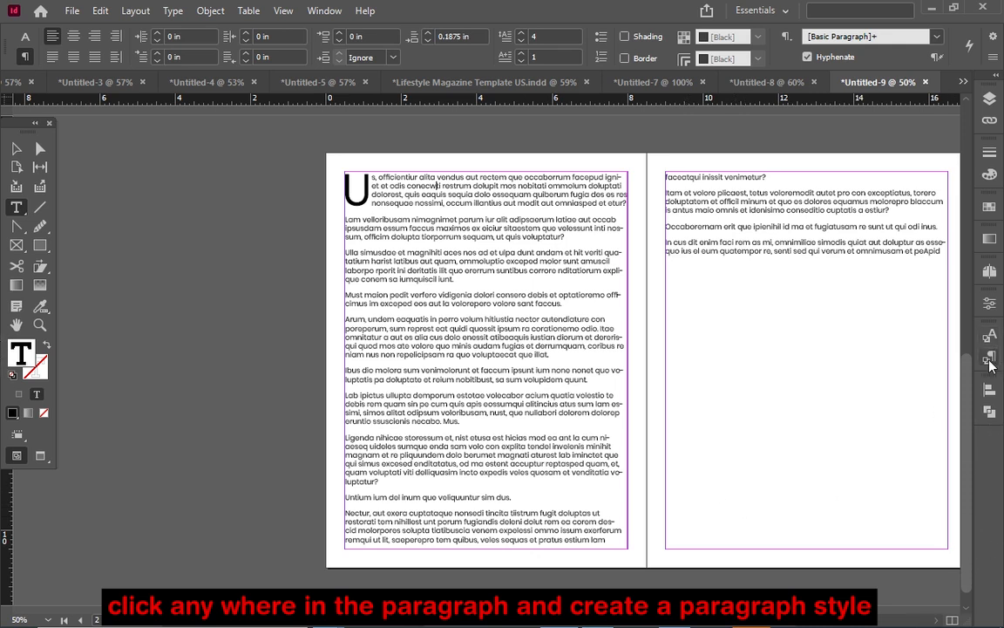
- Create a paragraph style named "dropcap para style" from the drop-cap paragraph and apply it to the selection
left_click(990, 361)
left_click(321, 10)
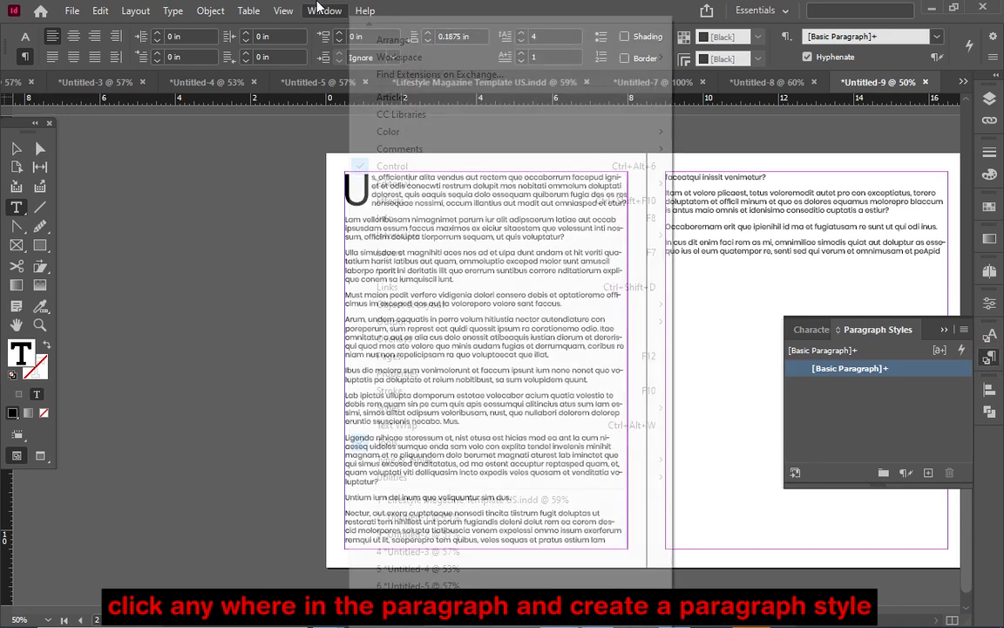
left_click(388, 407)
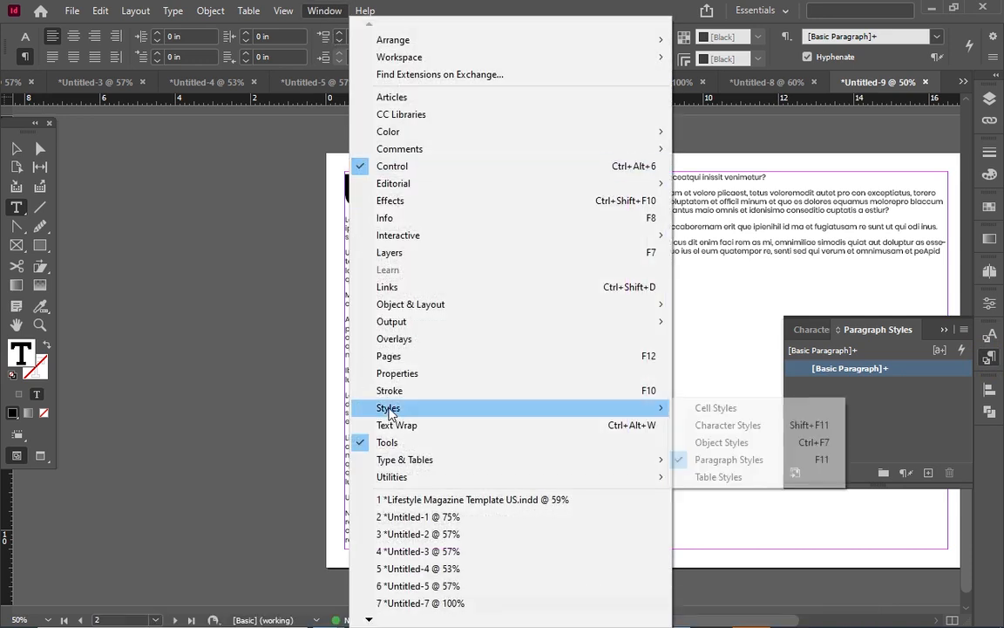
left_click(710, 461)
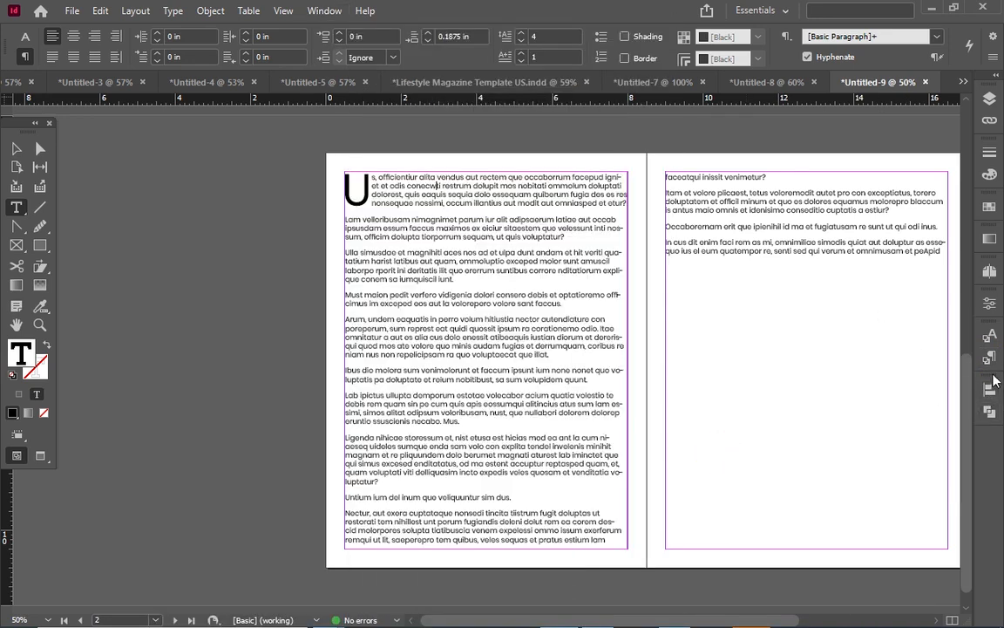
left_click(991, 359)
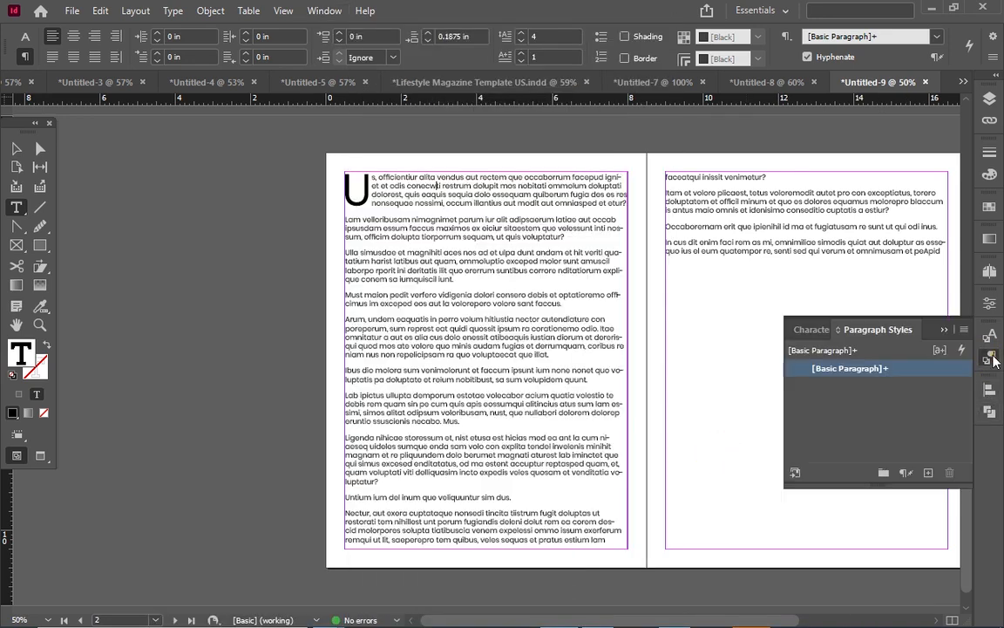
left_click(930, 473, "alt")
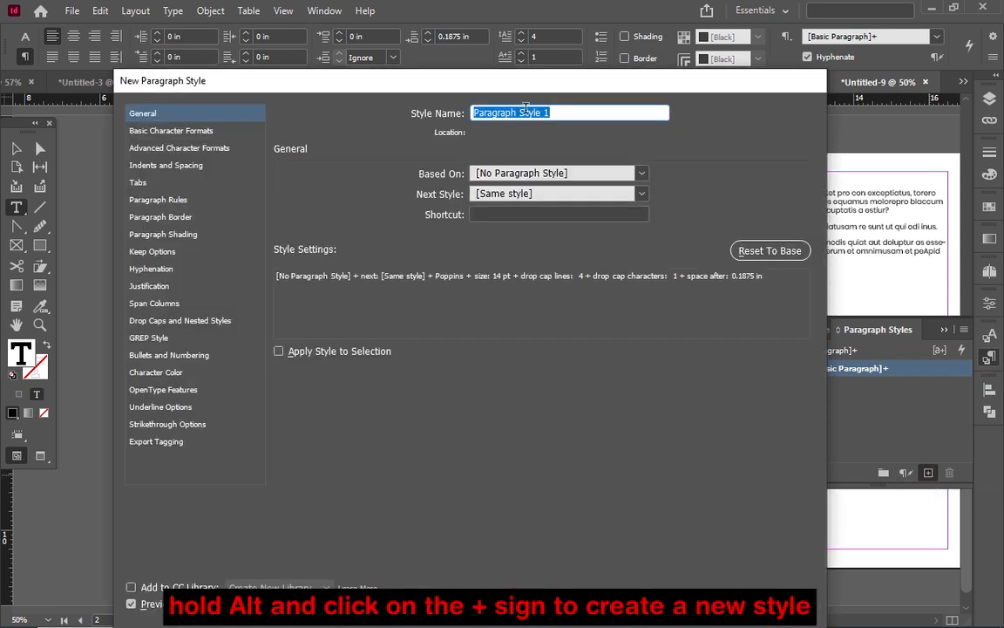
left_click_drag(558, 112, 414, 111)
type("dropca")
type("p para style")
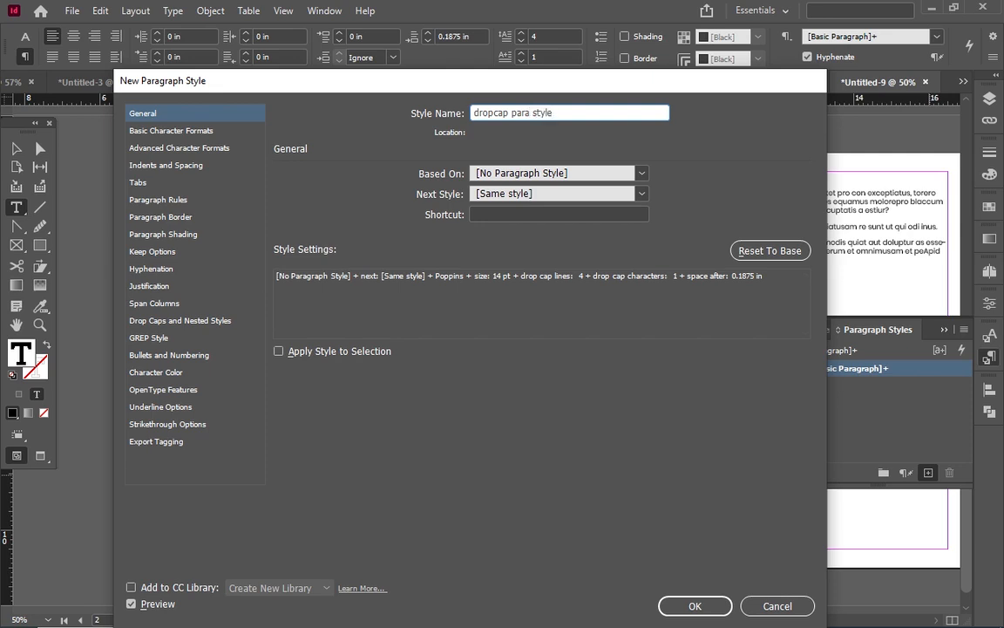
left_click(279, 352)
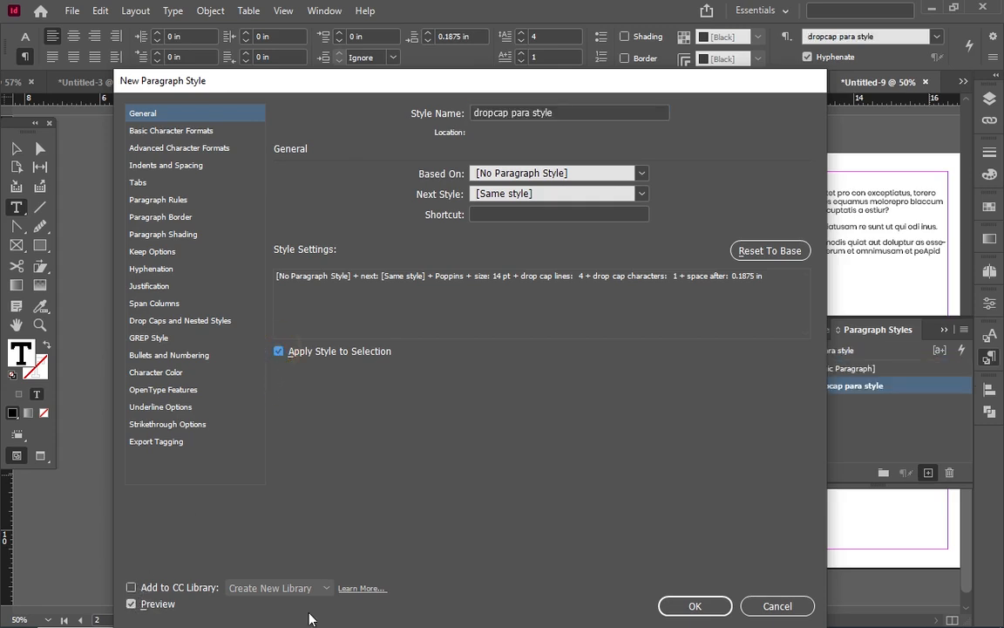
left_click(690, 605)
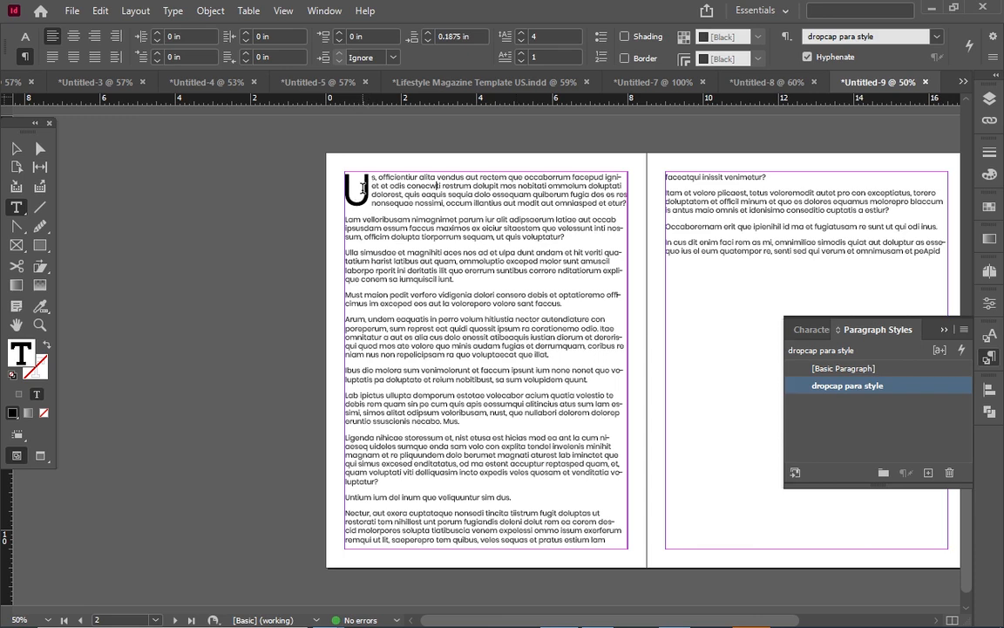
- Fit the whole two-page spread in the window and bring up the document's character styles
key("ctrl+1")
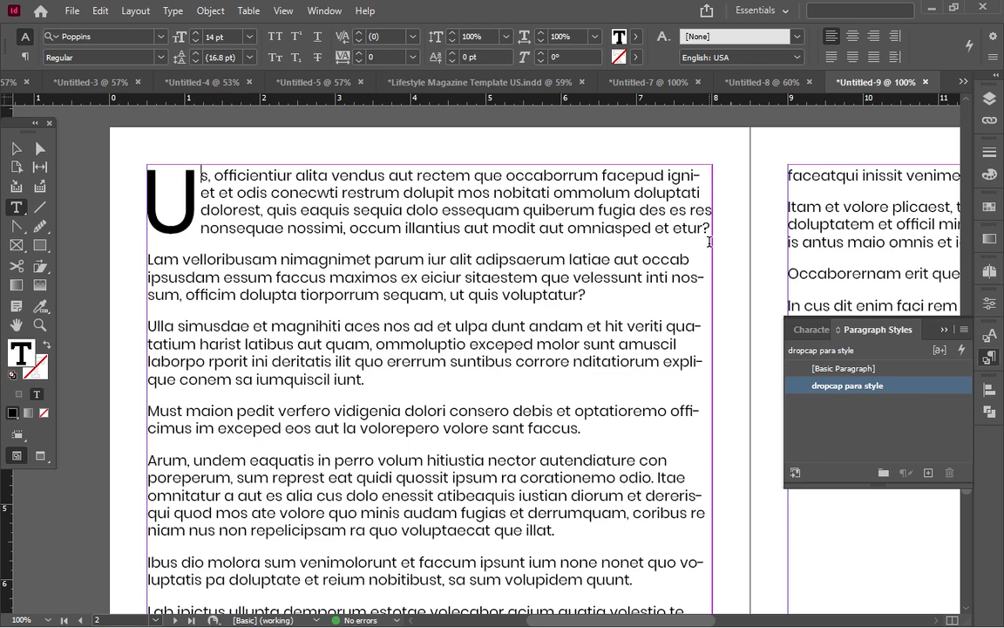
key("ctrl+minus")
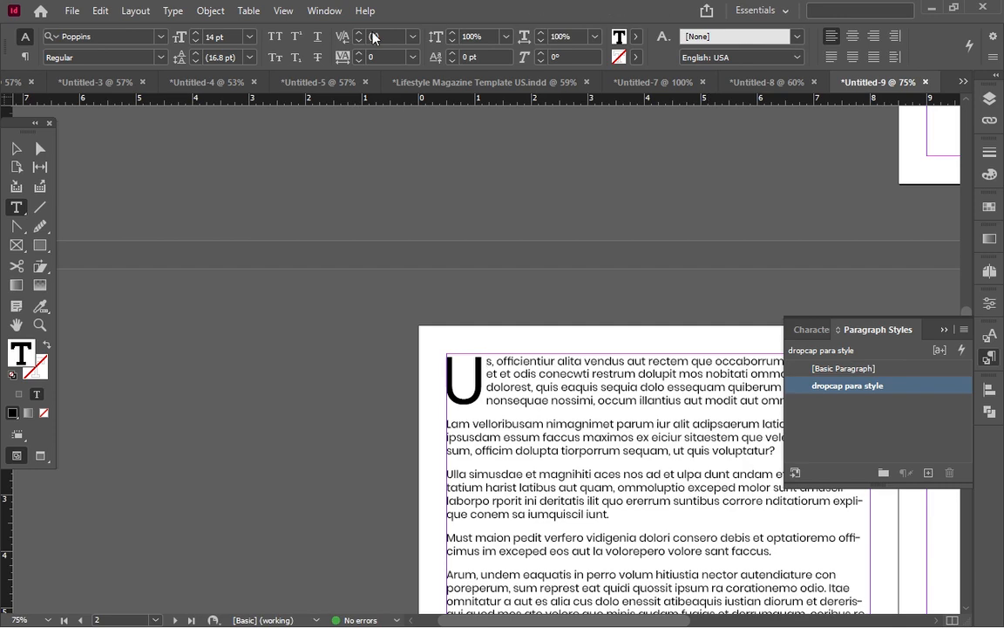
left_click(317, 13)
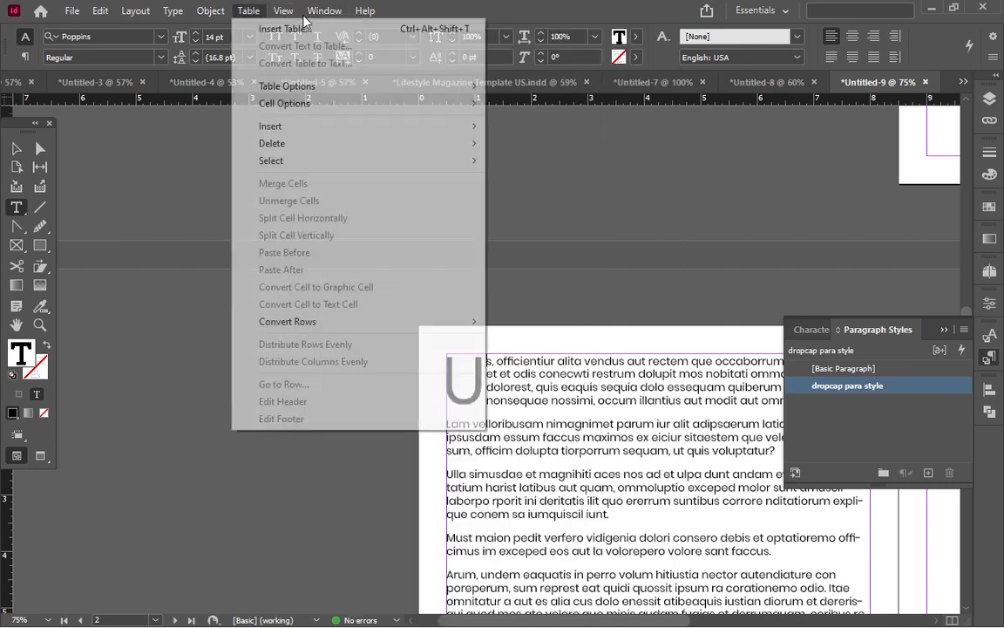
mouse_move(303, 19)
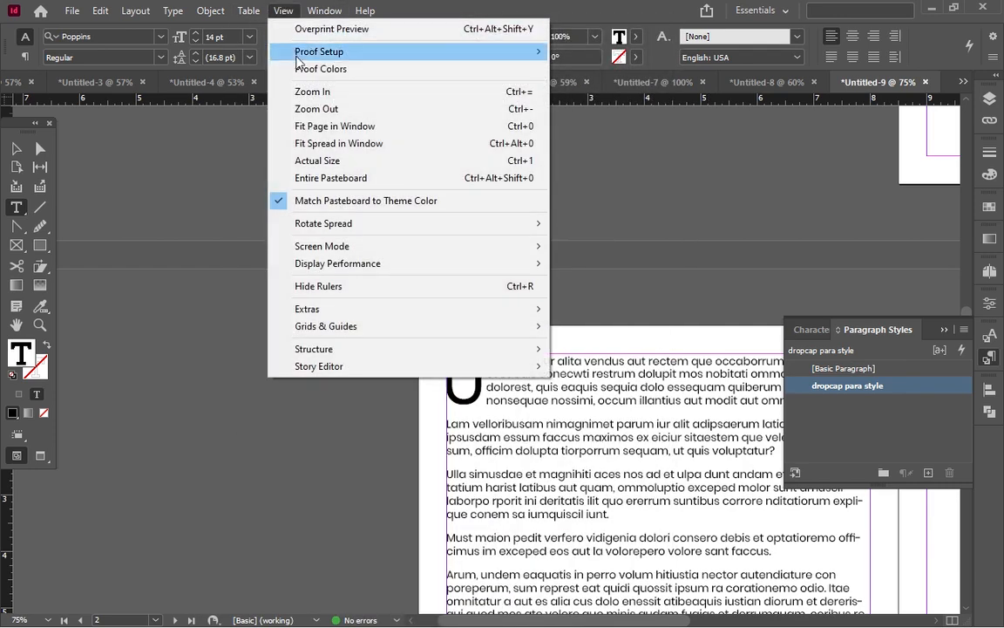
left_click(303, 145)
left_click(302, 144)
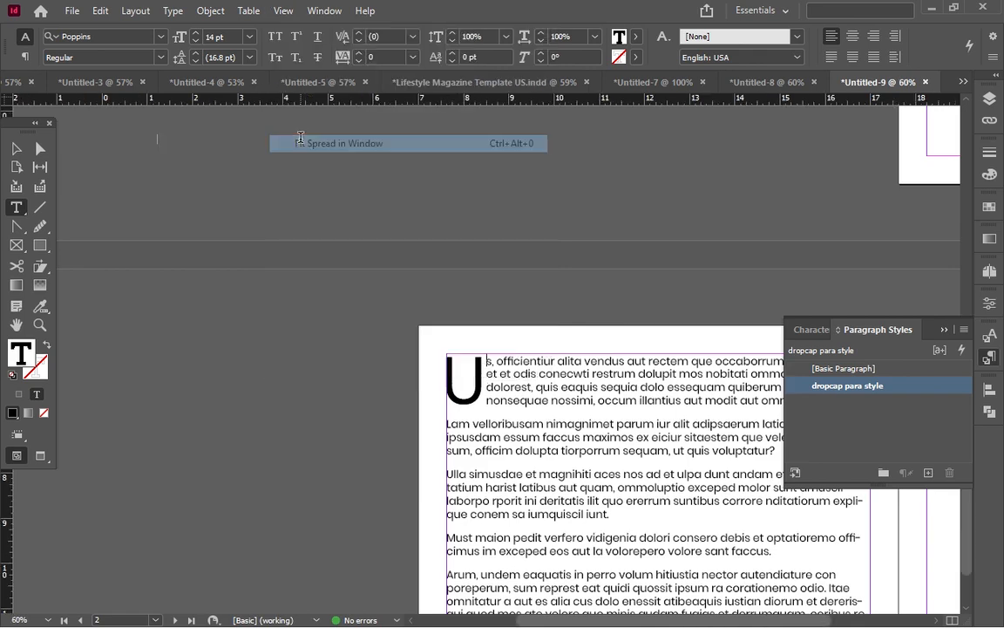
left_click(135, 135)
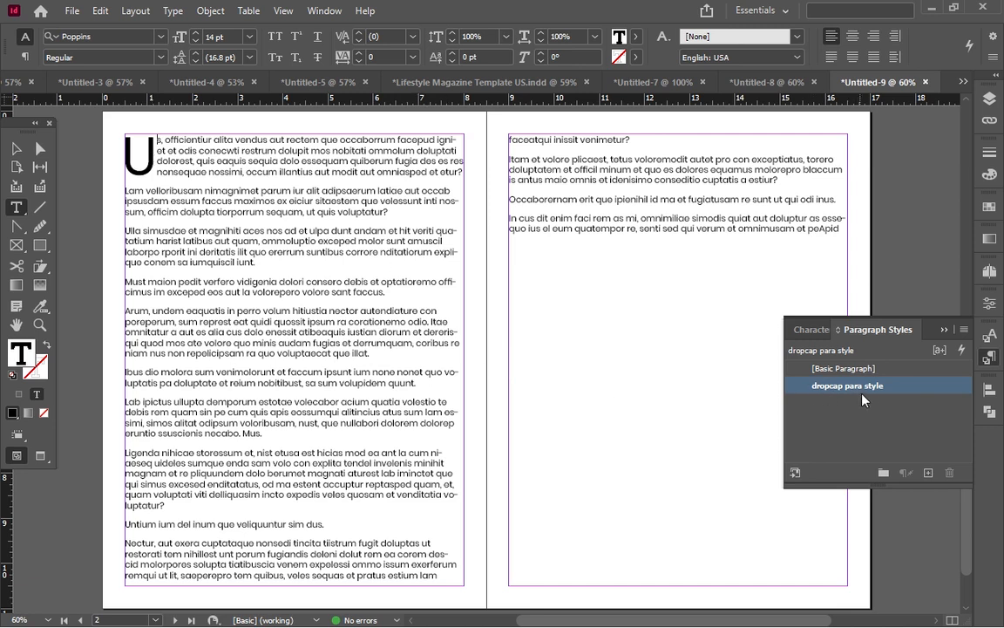
left_click(803, 330)
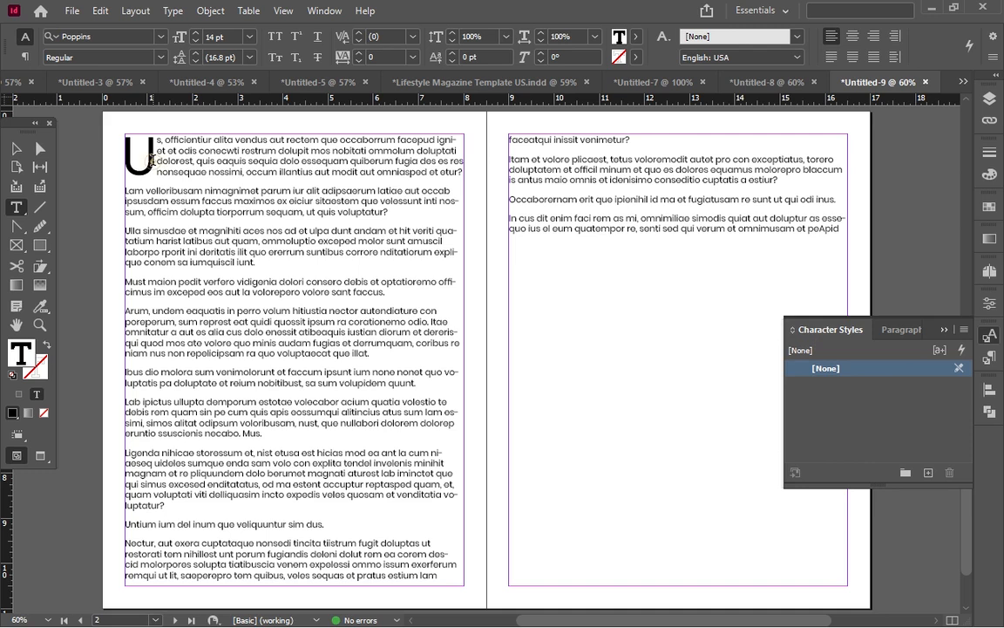
- Change the font of the drop cap U in the first paragraph on page 2 to Astila
left_click_drag(152, 161, 100, 165)
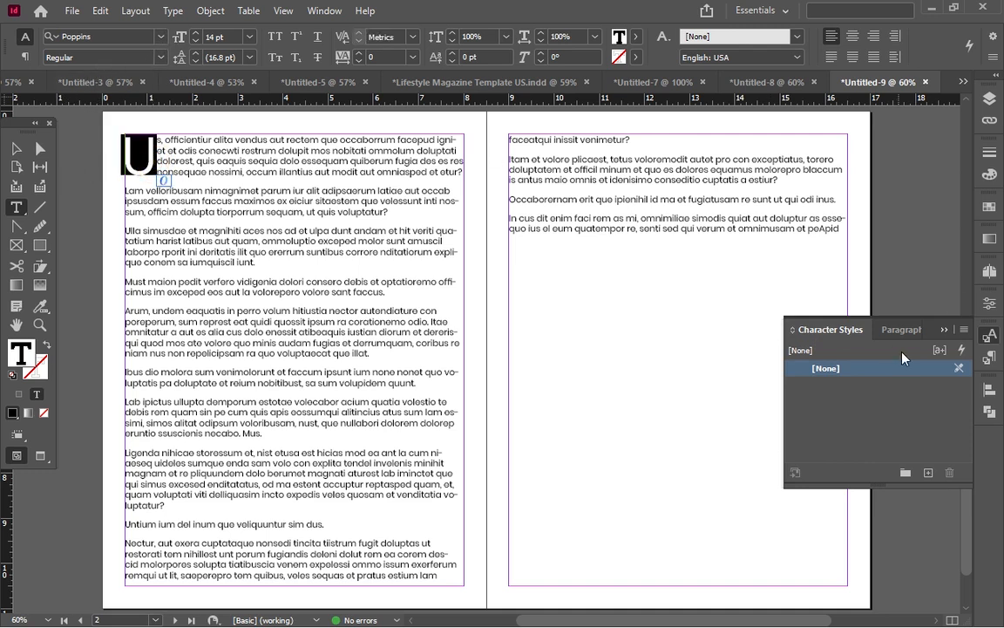
left_click(990, 304)
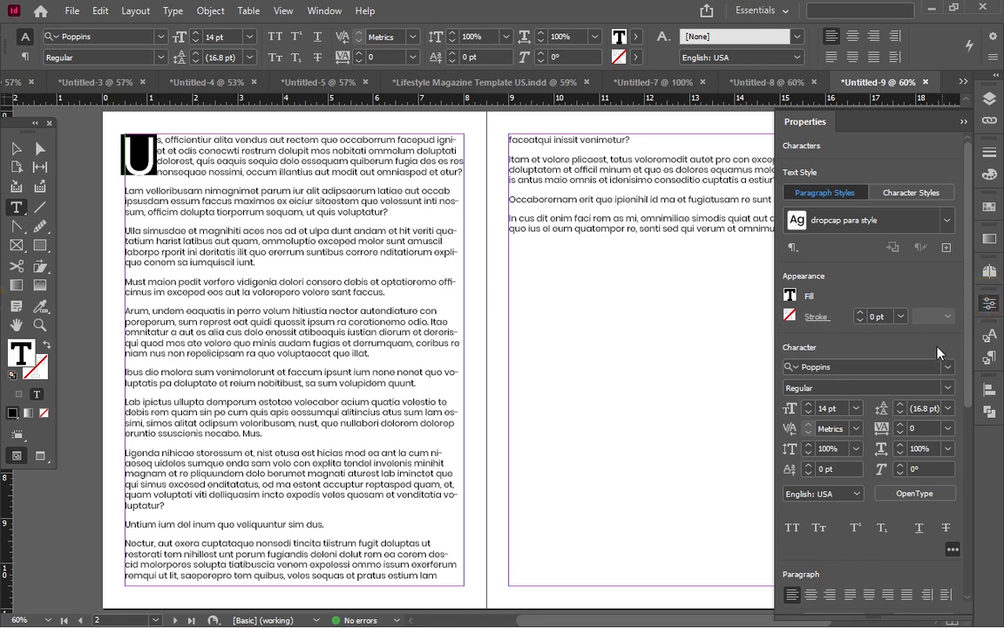
left_click(949, 367)
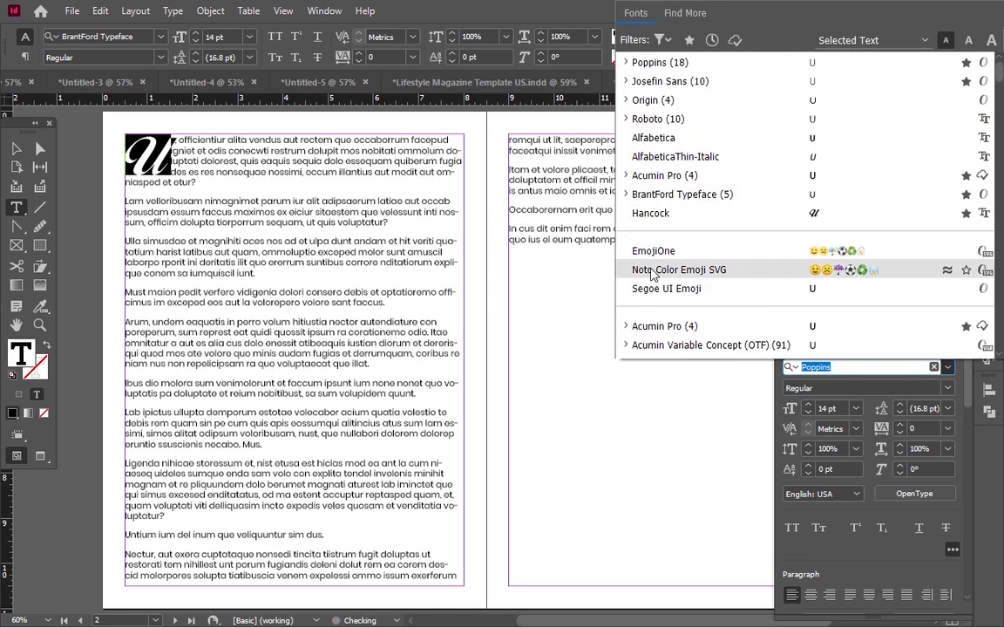
scroll(662, 306, "down", 3)
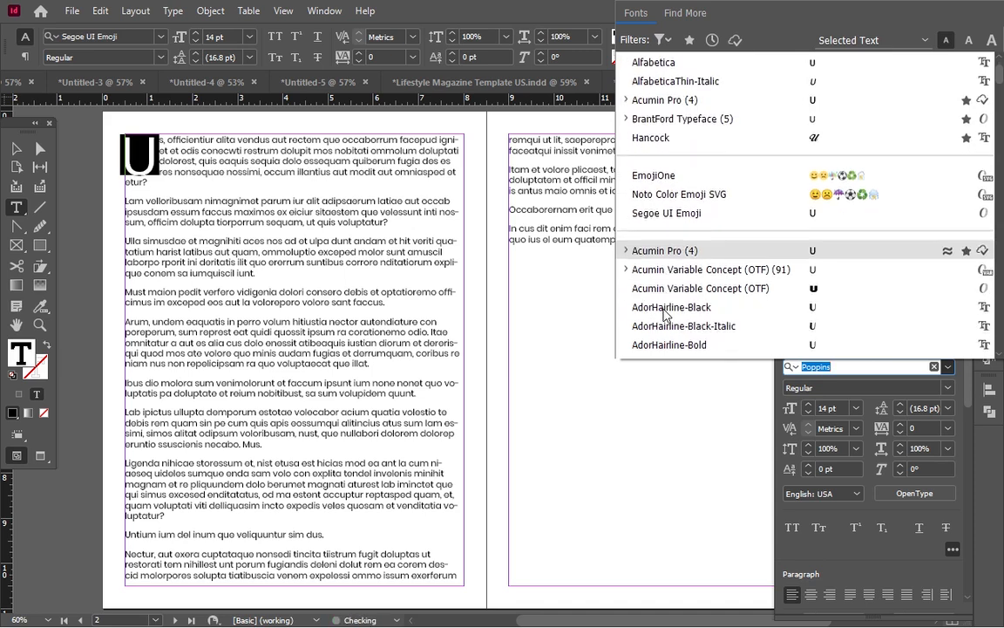
scroll(663, 329, "down", 3)
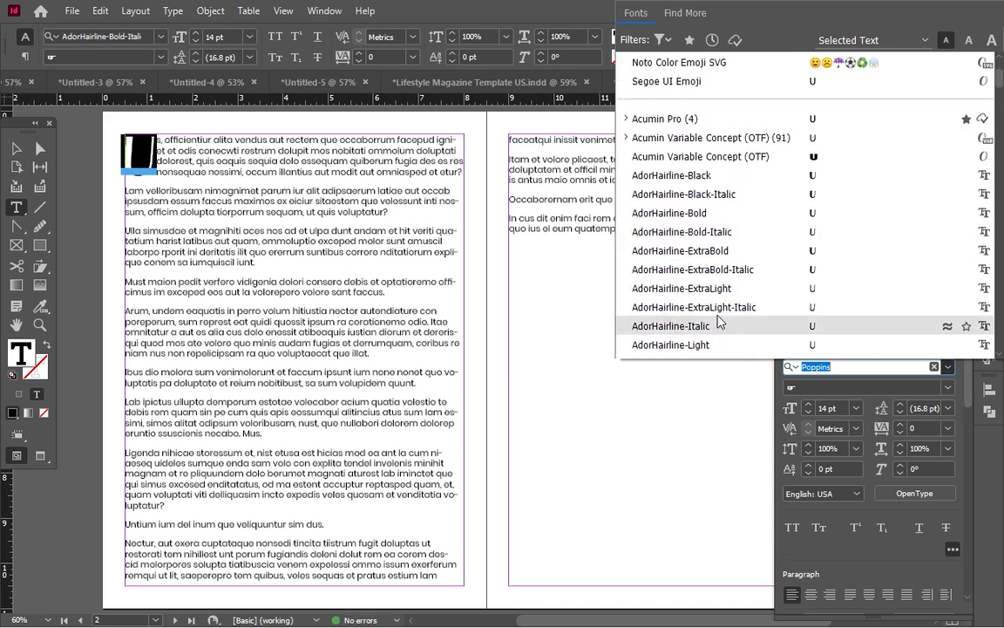
scroll(676, 327, "down", 2)
scroll(704, 353, "down", 3)
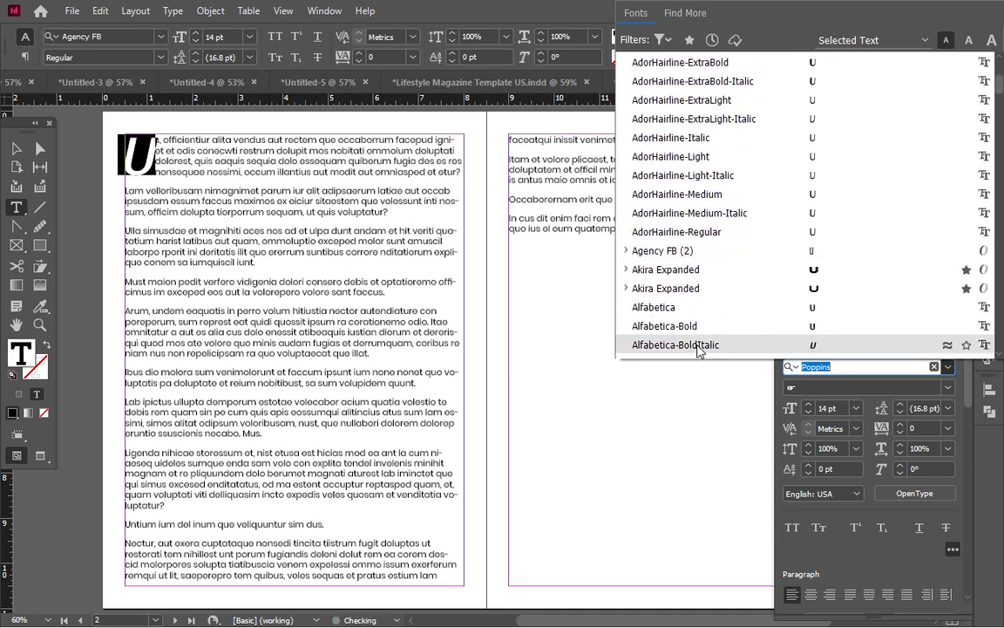
scroll(687, 294, "down", 3)
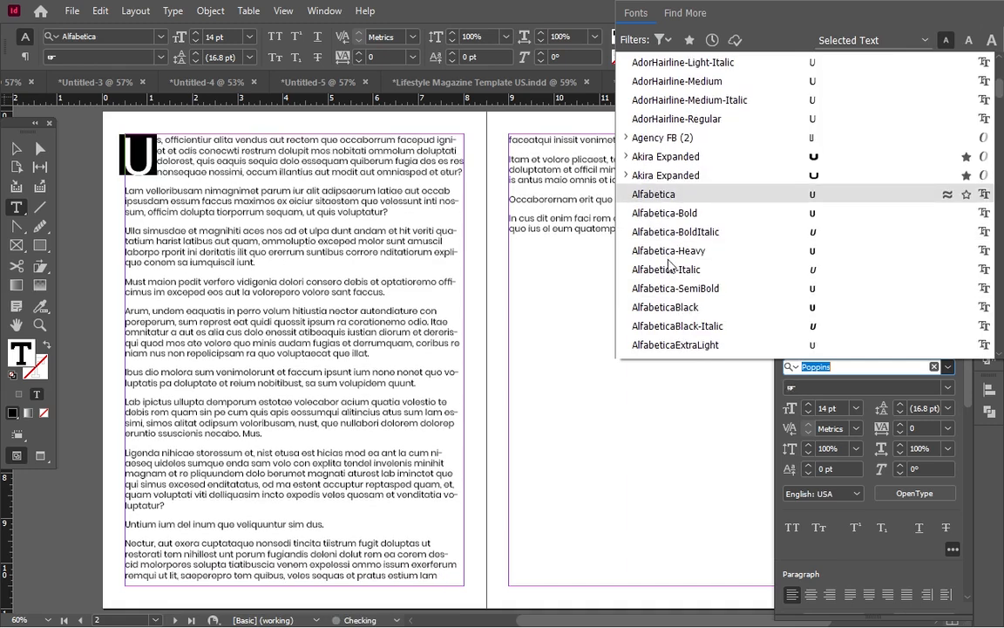
scroll(680, 347, "down", 4)
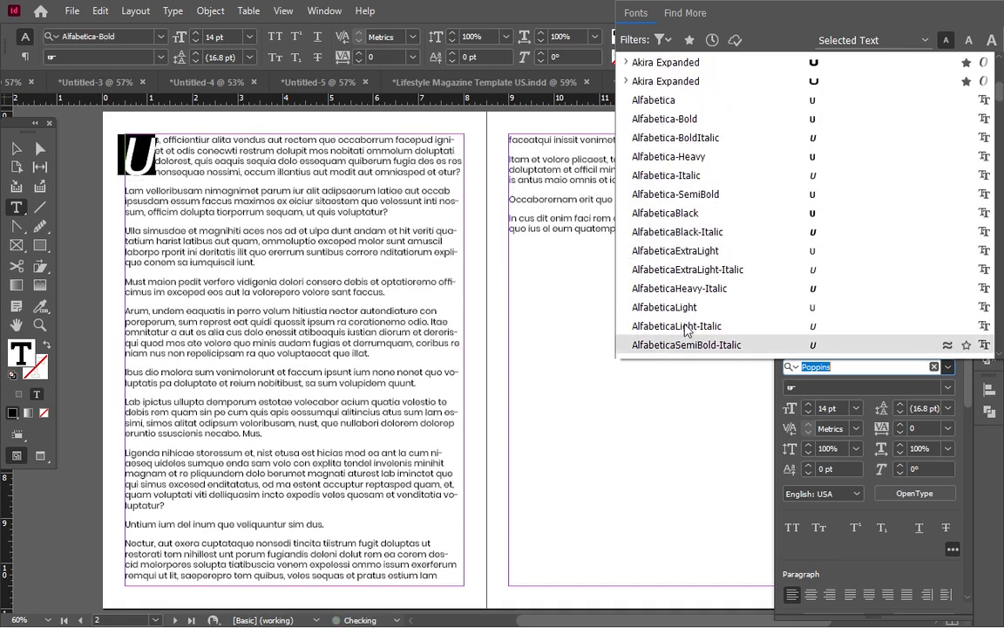
scroll(688, 353, "down", 4)
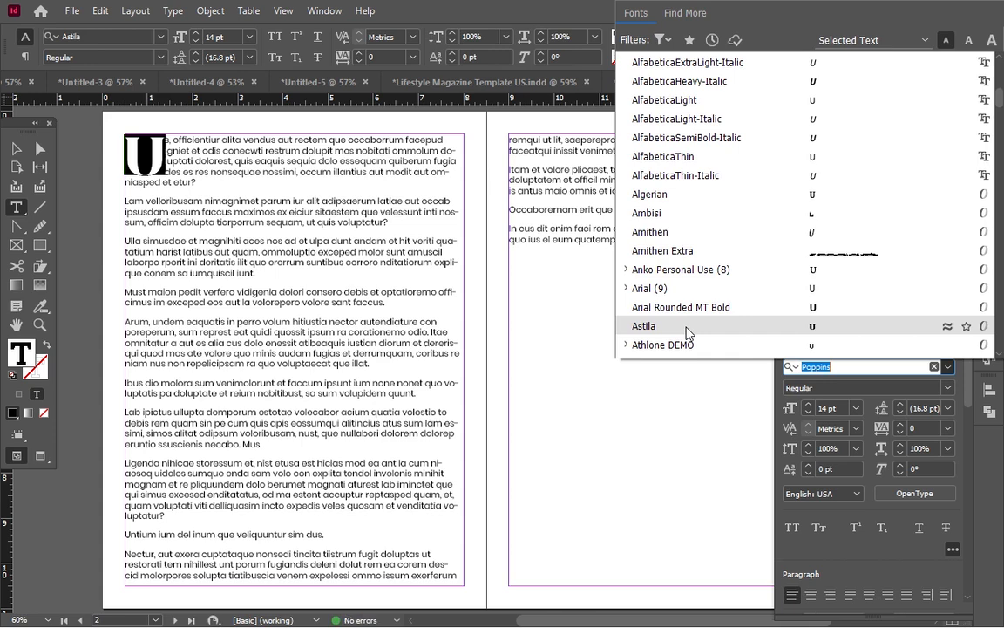
left_click(687, 326)
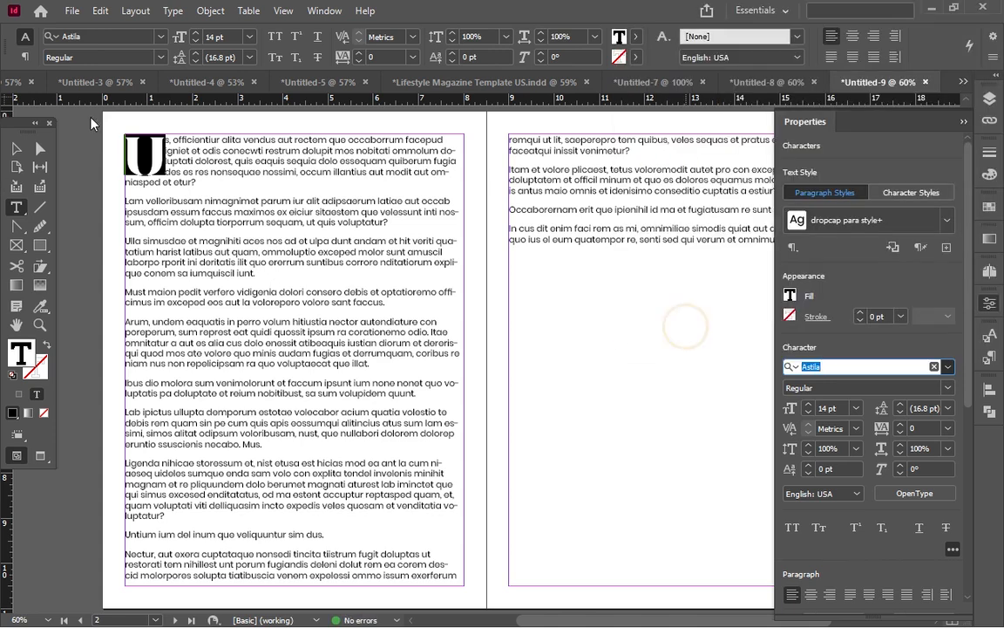
- Deselect the drop cap and mark the Astila font as a favorite
left_click(172, 128)
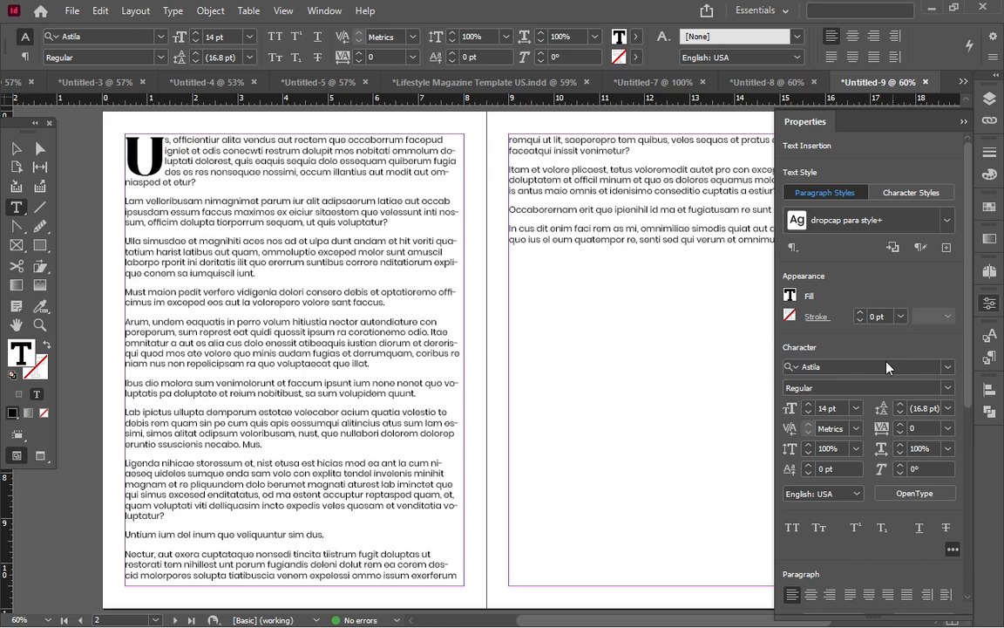
left_click(947, 366)
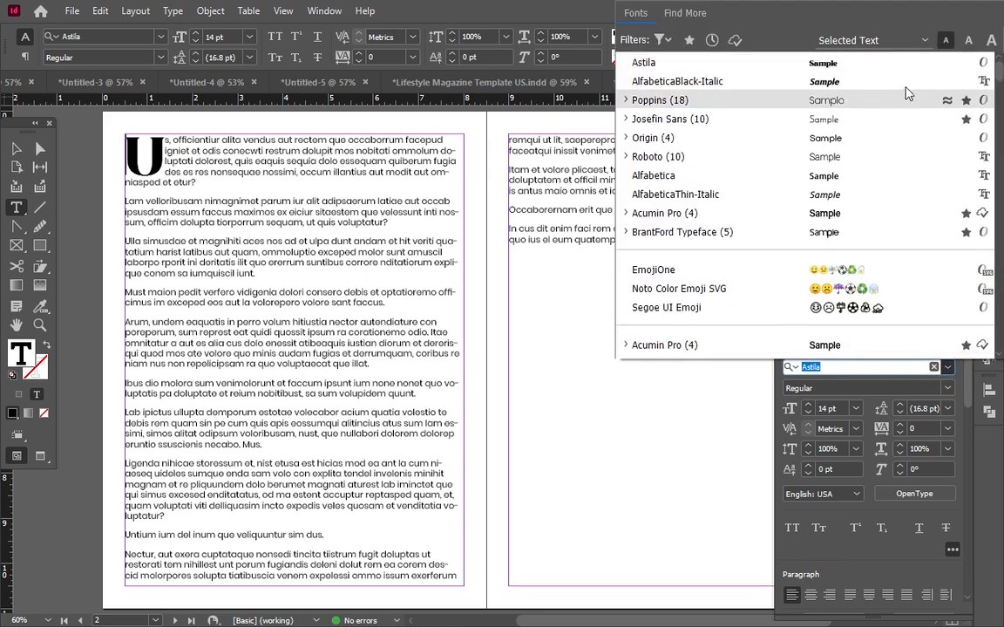
left_click(965, 62)
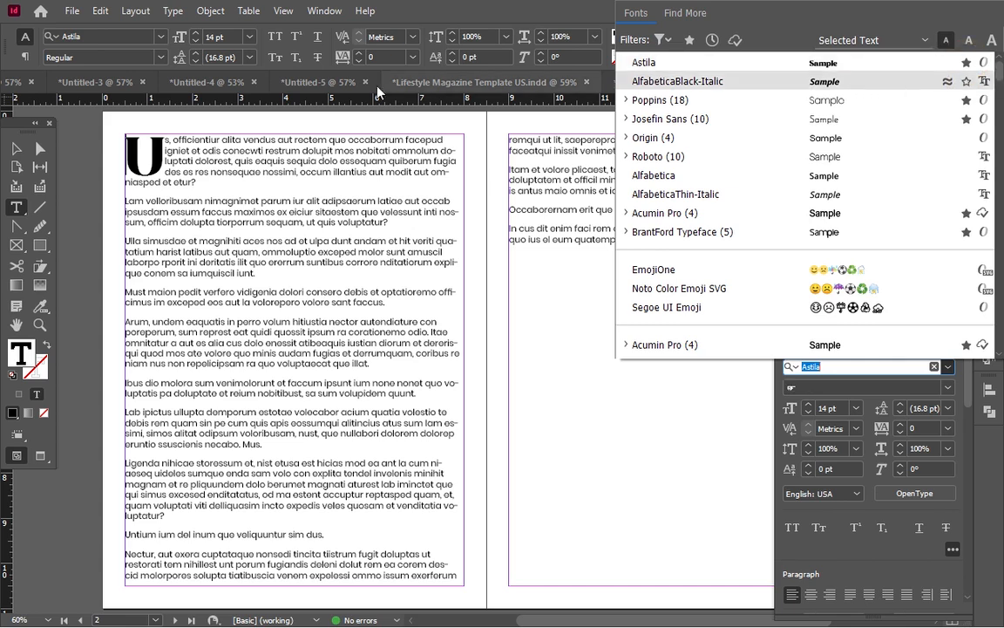
- Fill the drop cap U with the green swatch C=75 M=5 Y=100 K=0, and view the deselected spread in Preview mode
left_click_drag(157, 155, 87, 170)
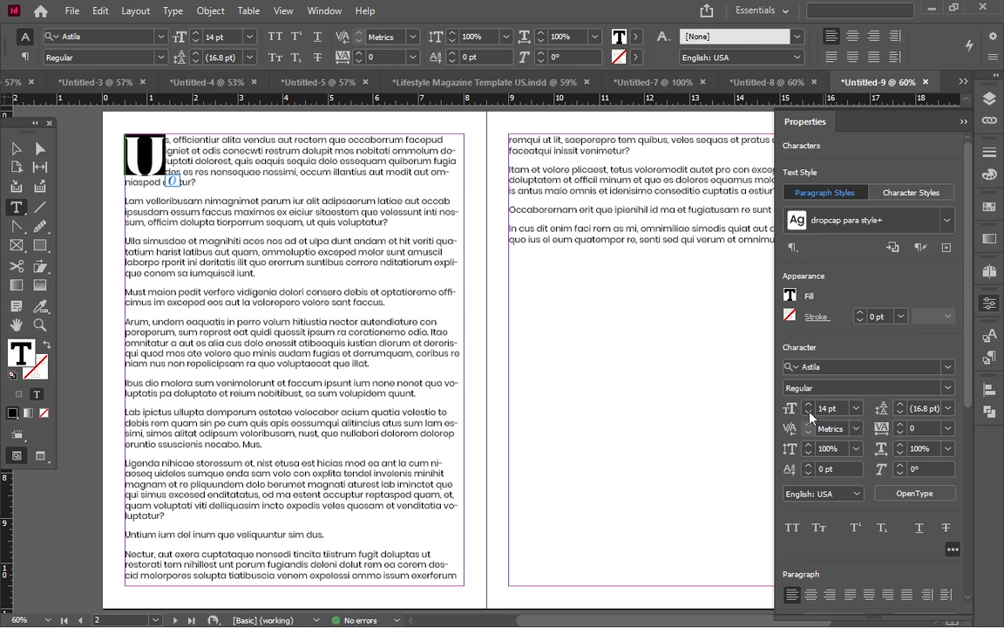
left_click(624, 39)
left_click(477, 225)
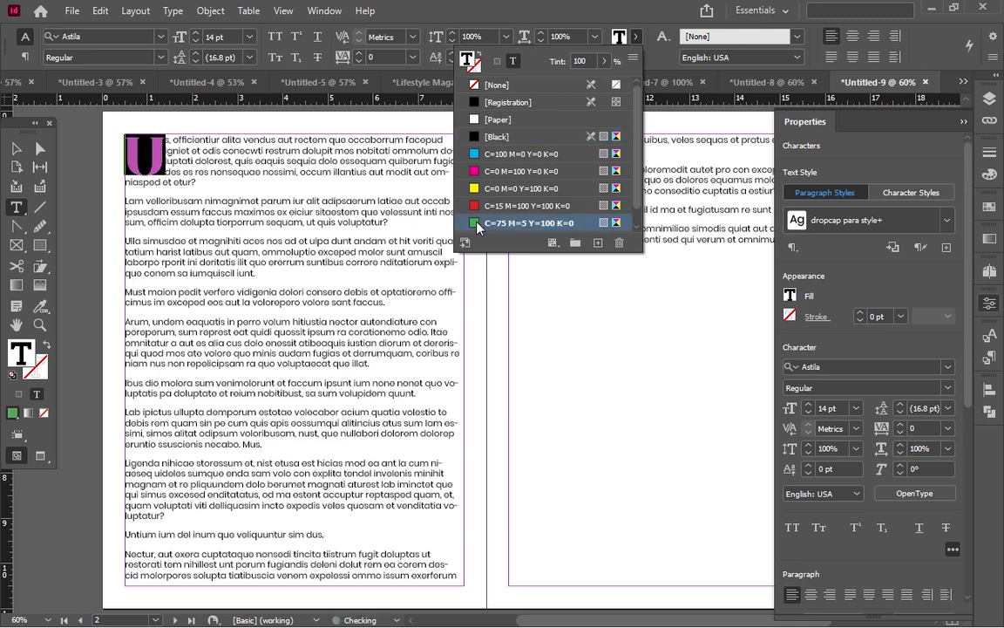
left_click(205, 228)
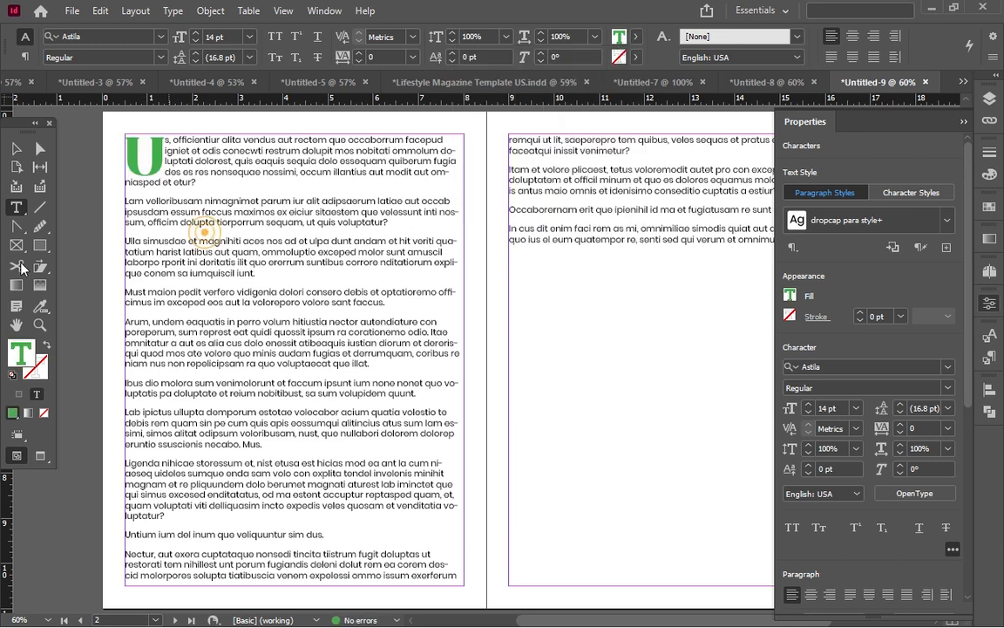
left_click(73, 229)
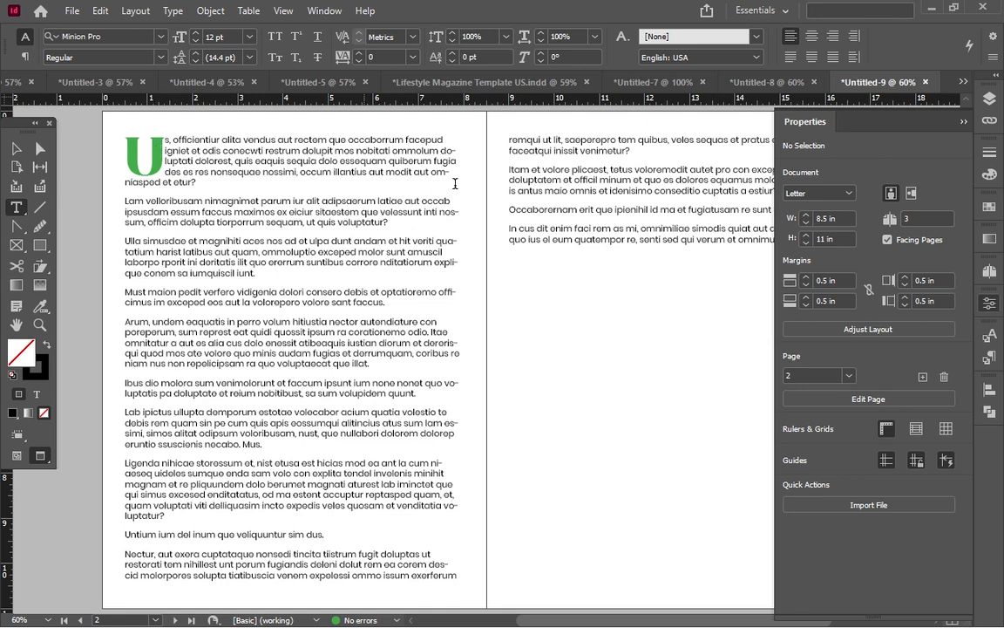
- Create a character style named "greendropcap" from the formatted drop cap U and apply it to the selection
left_click(962, 123)
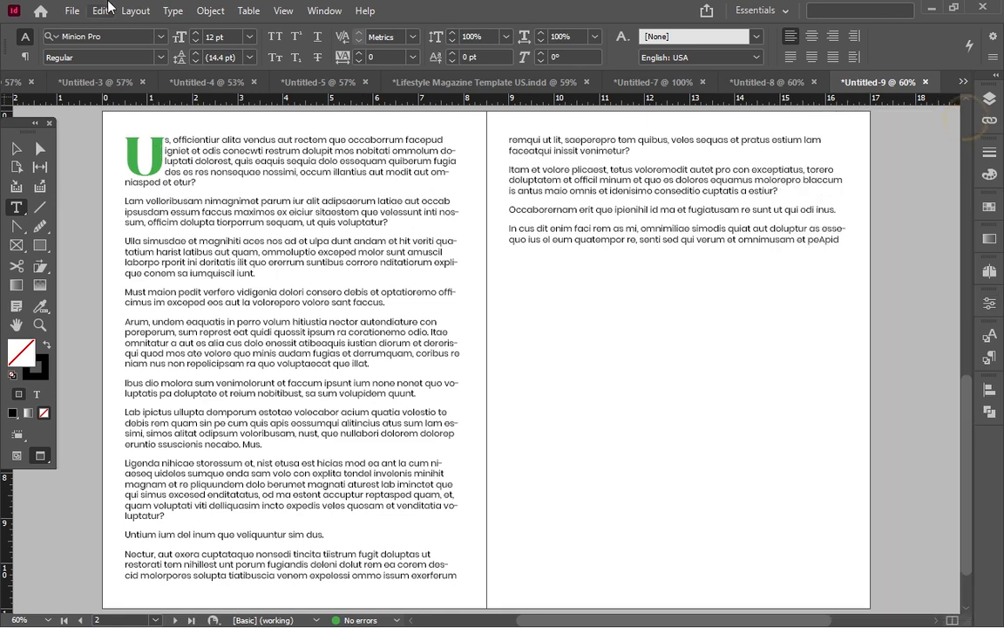
left_click(323, 9)
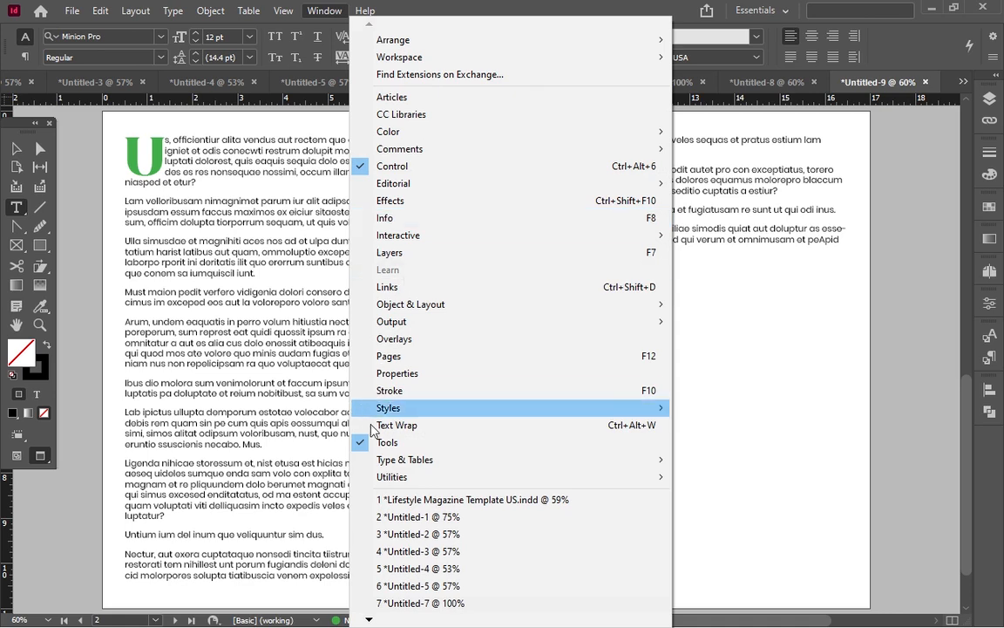
mouse_move(384, 407)
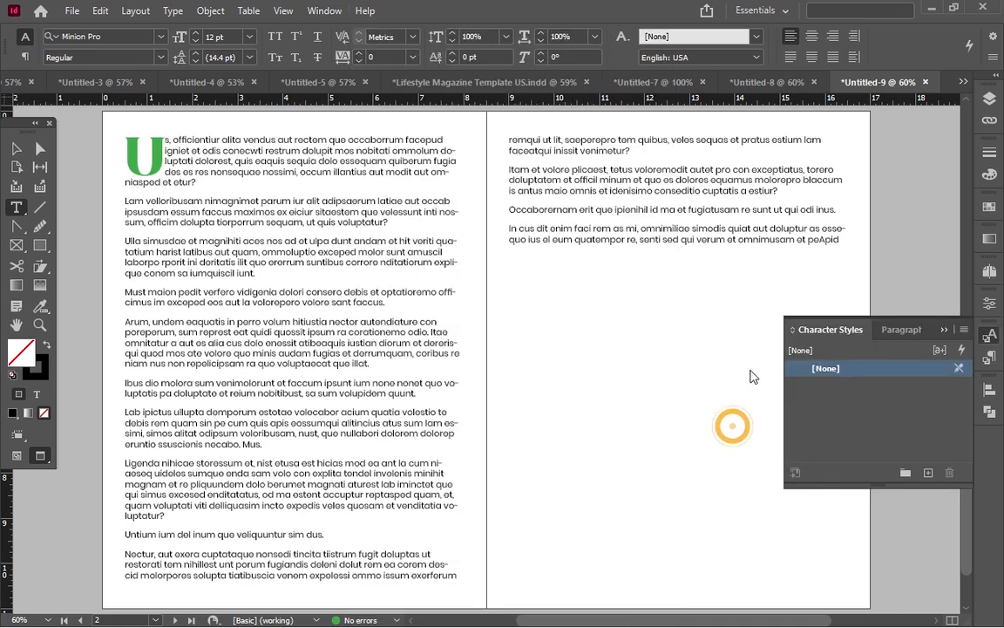
left_click_drag(147, 166, 109, 157)
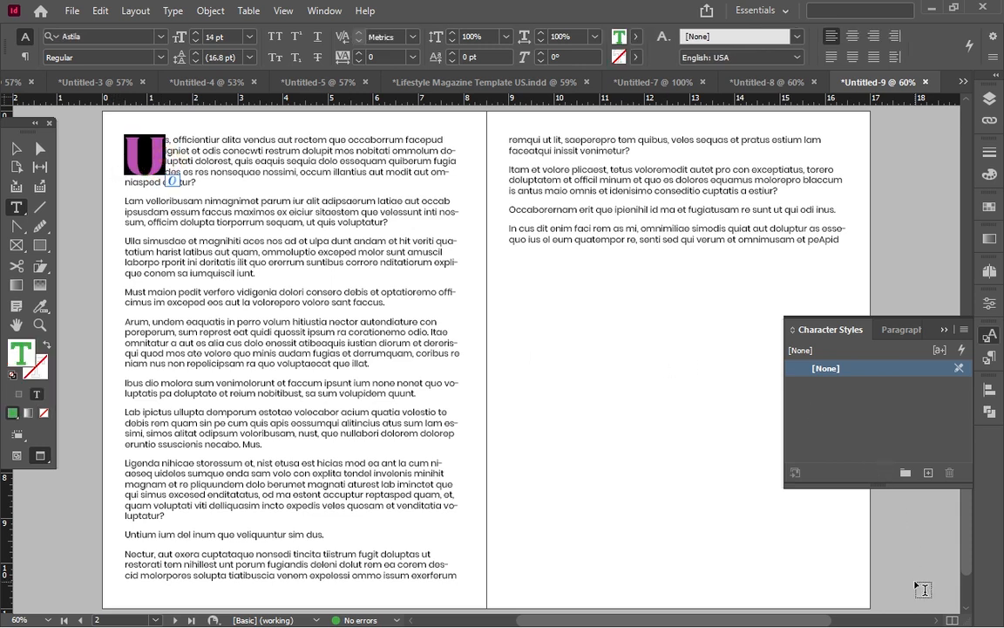
left_click(928, 472)
left_click(930, 472, "alt")
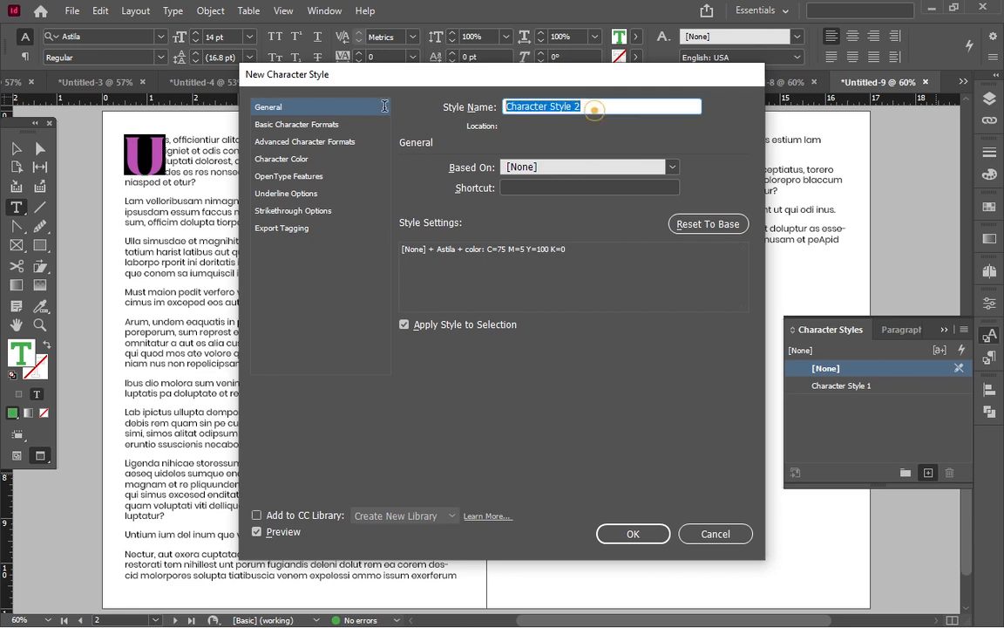
type("g")
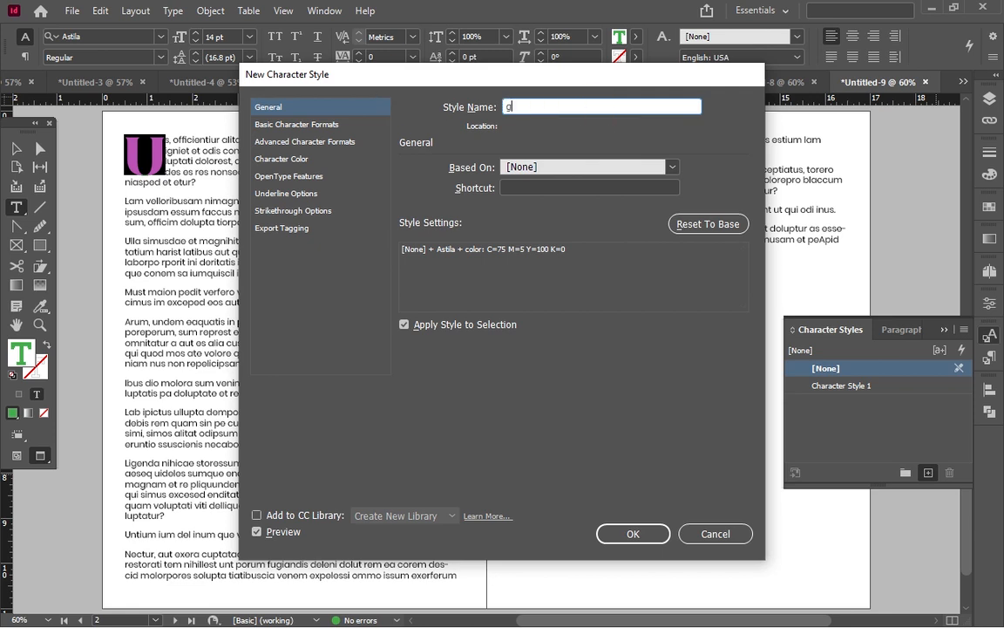
type("ree")
type("ndr")
type("olp")
type("cap")
type("p")
left_click(633, 534)
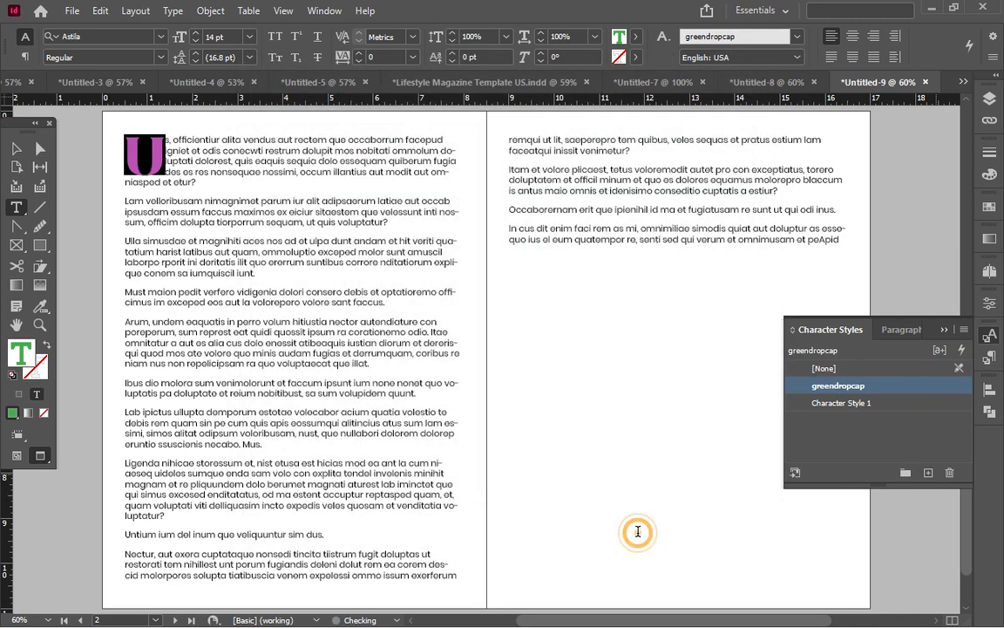
- Place the text cursor in the second paragraph and delete the surplus character style "Character Style 1"
left_click(270, 233)
left_click(168, 218)
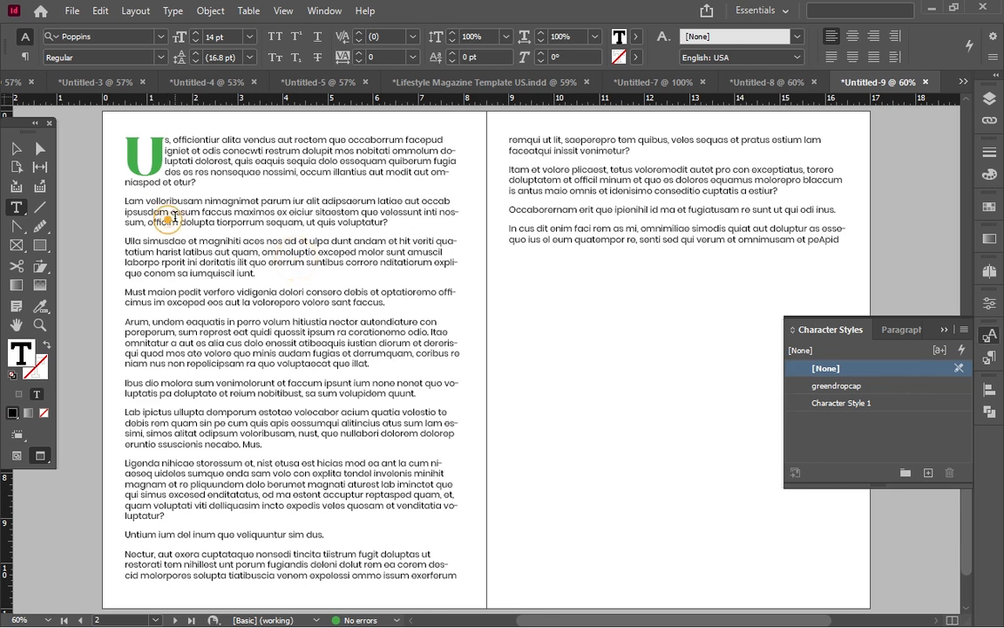
left_click(890, 330)
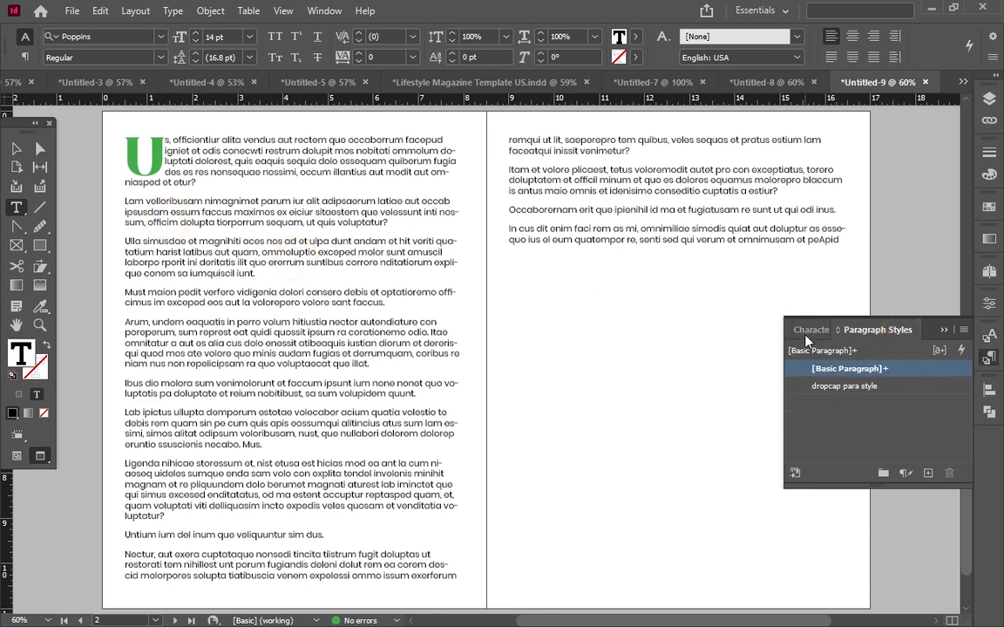
left_click(806, 333)
left_click(868, 402)
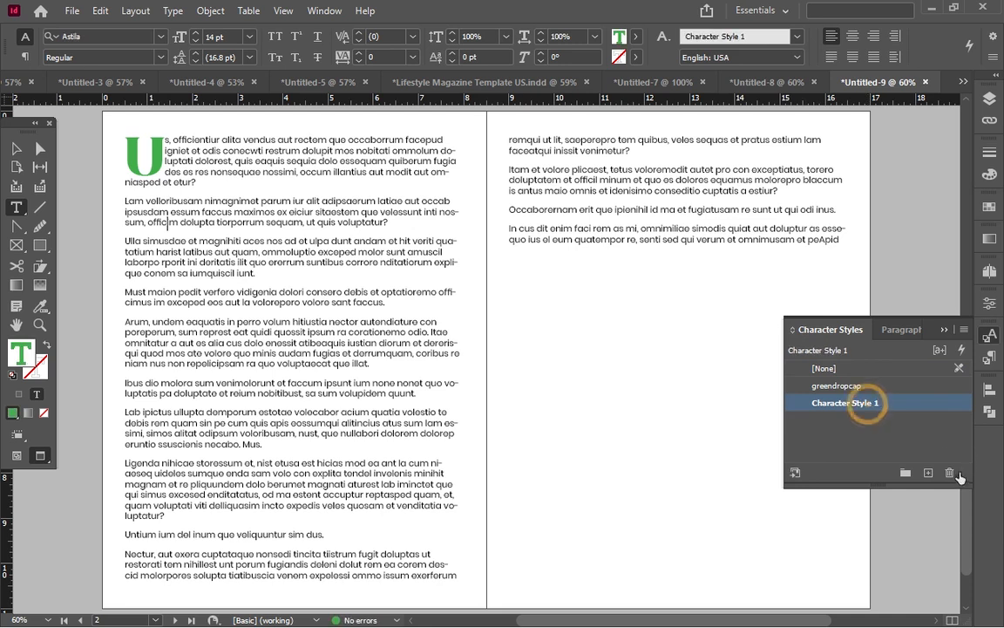
left_click(949, 472)
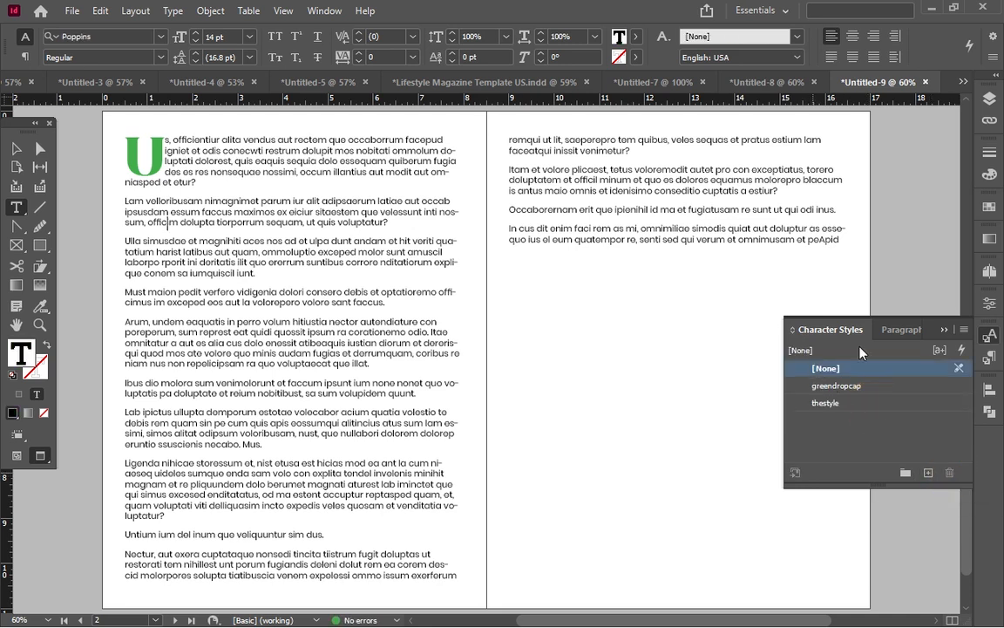
- Pick the greendropcap character style at the text cursor and bring up the document's paragraph styles
left_click(898, 330)
left_click(812, 329)
left_click(843, 388)
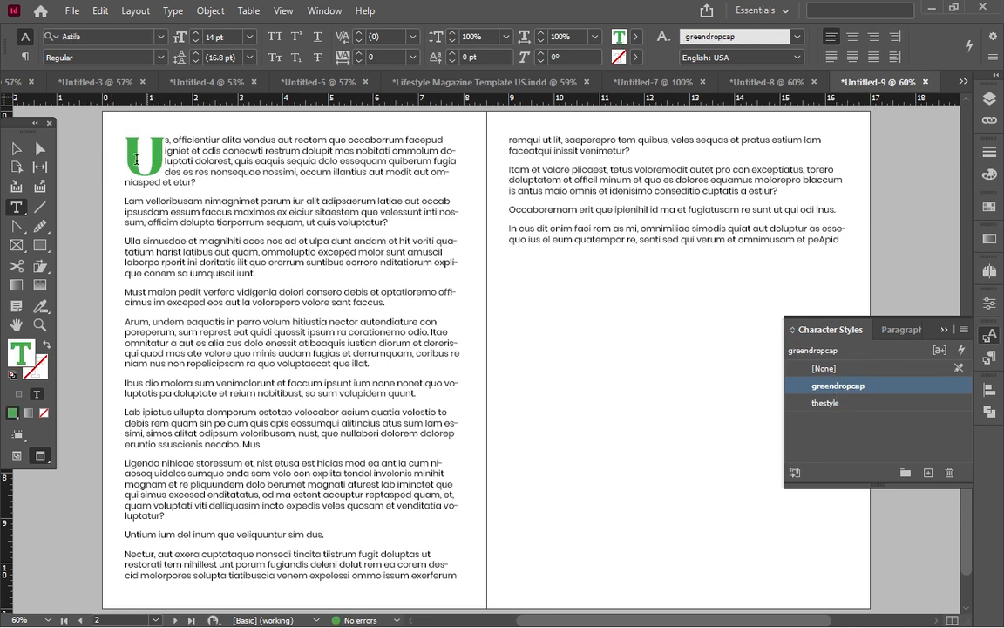
left_click(898, 329)
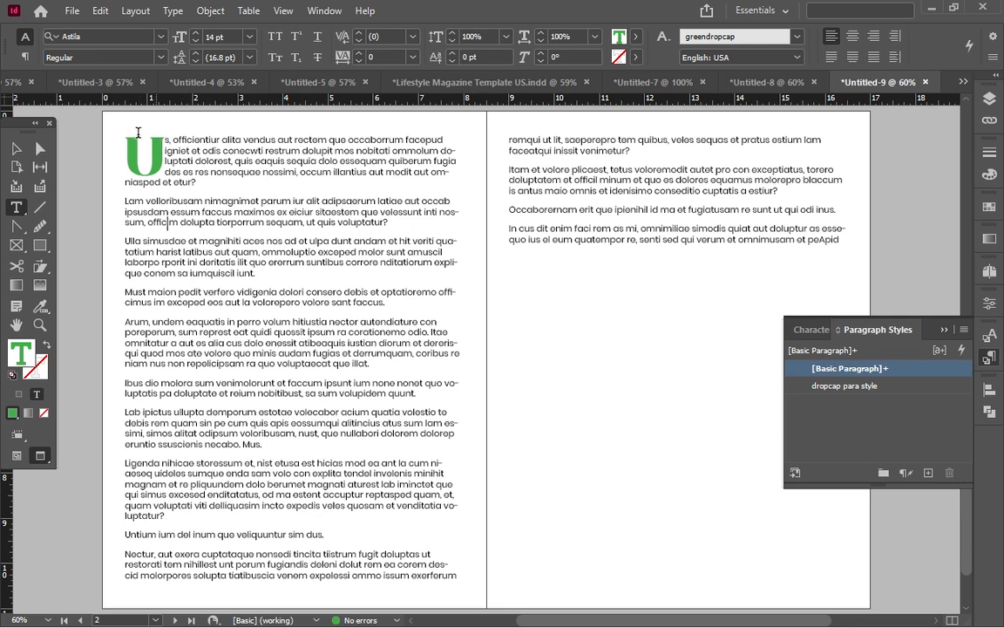
- Try the "dropcap para style" on the third paragraph on page 2 and undo it
left_click(156, 250)
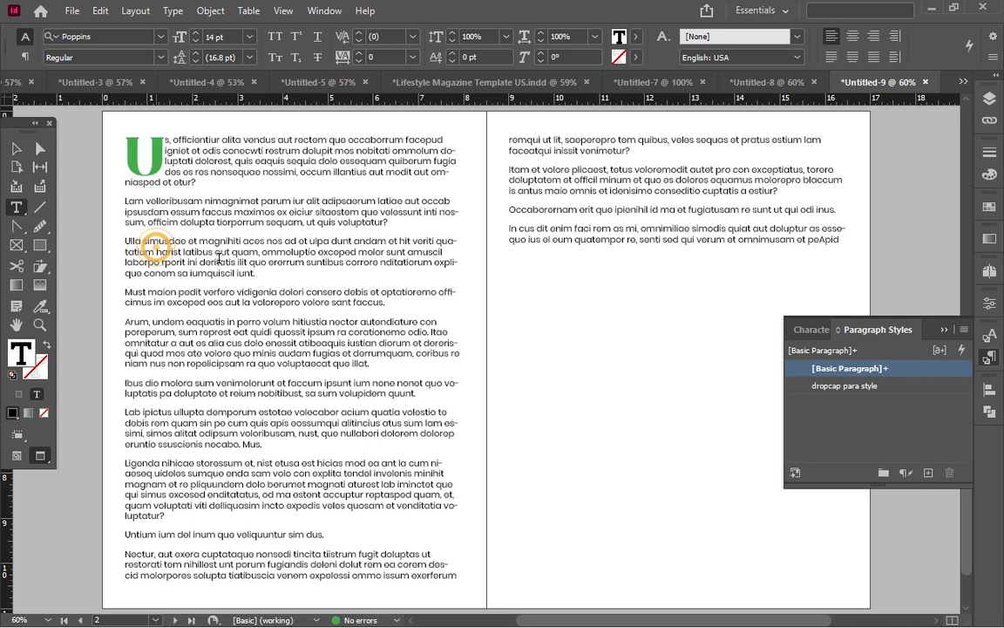
left_click(841, 385)
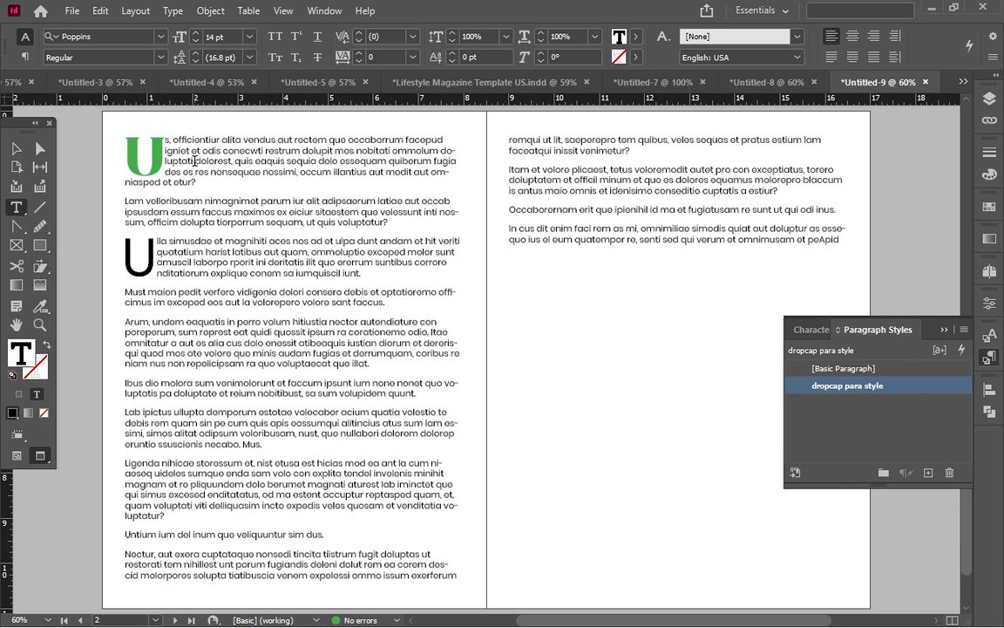
key("ctrl+z")
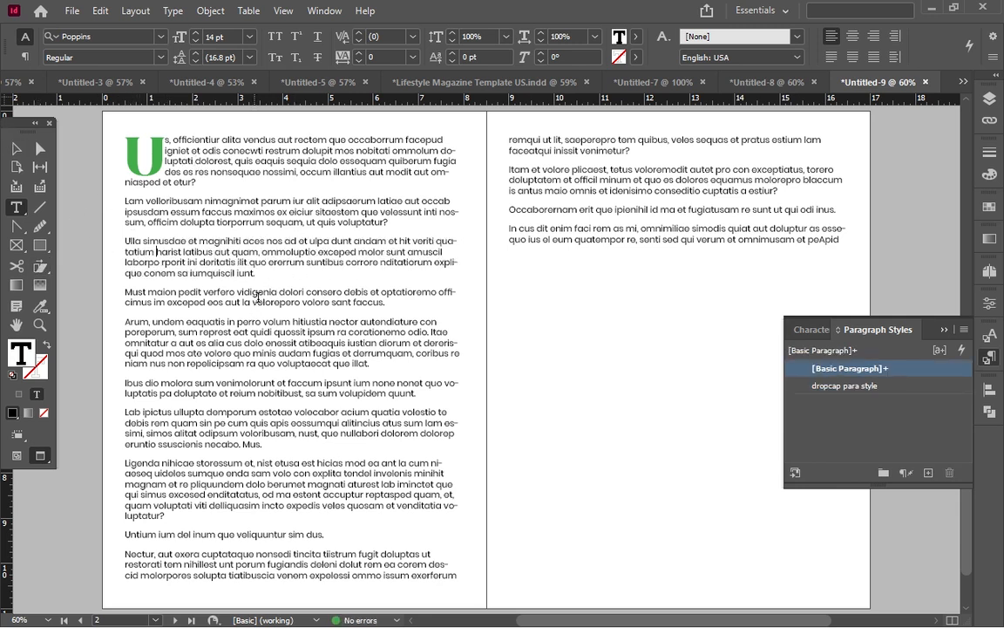
- Apply "dropcap para style" to the third paragraph and set that style's drop cap character style to greendropcap
left_click(285, 250)
double_click(844, 386)
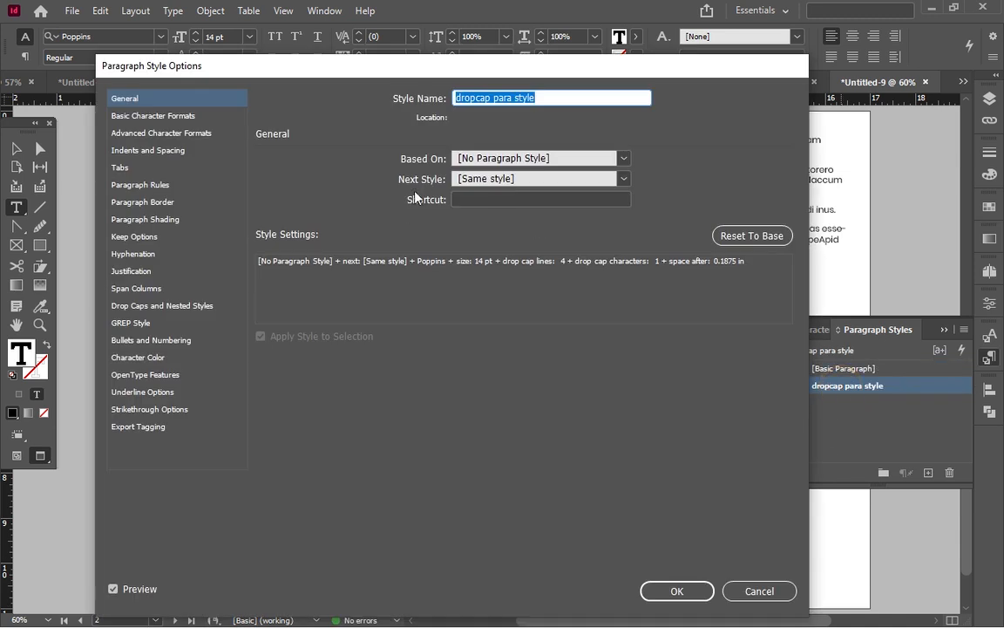
left_click_drag(441, 68, 565, 50)
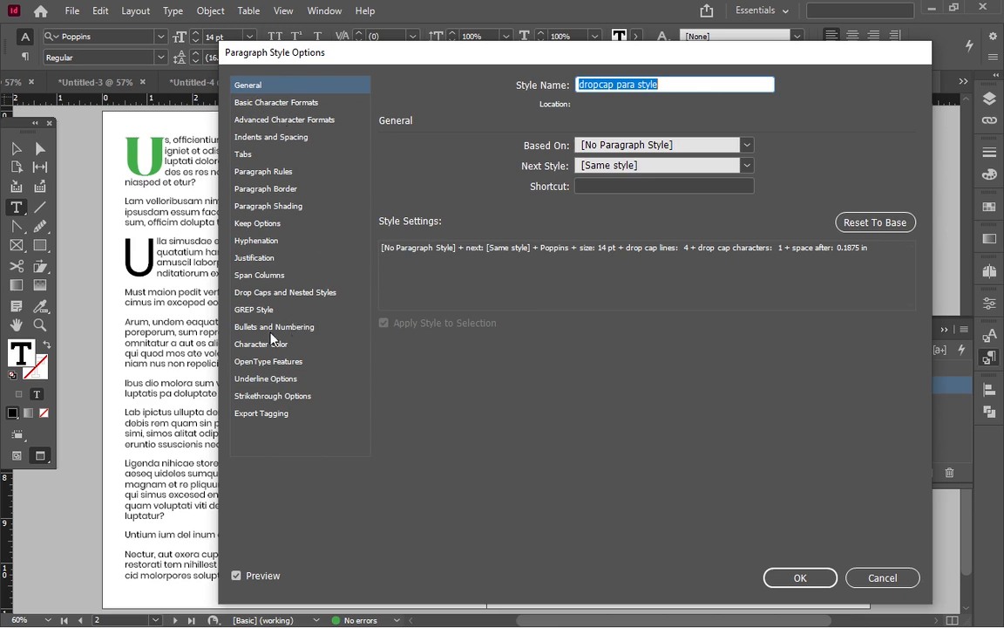
left_click(296, 293)
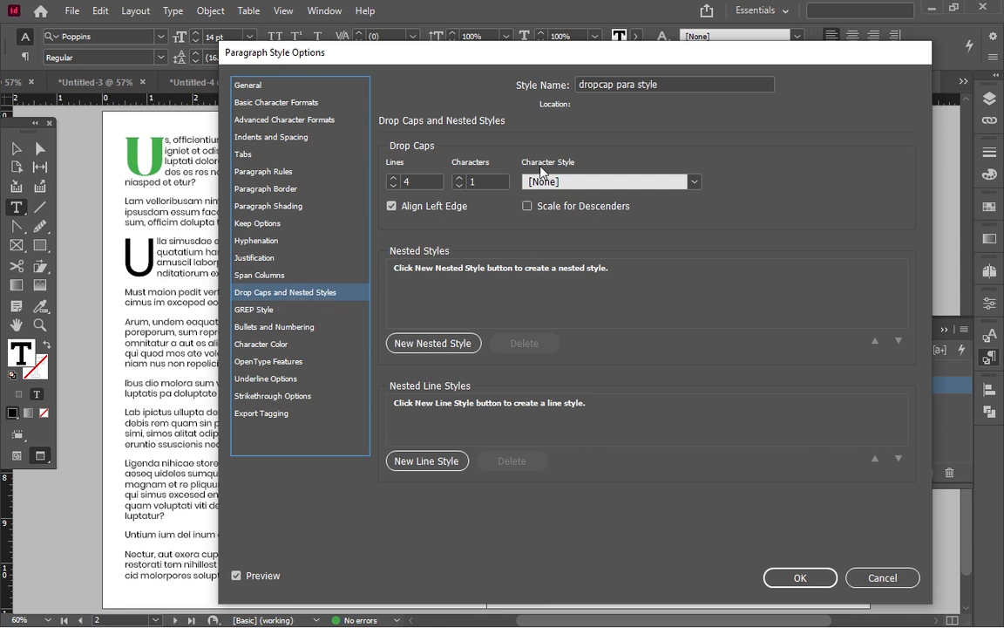
left_click(695, 182)
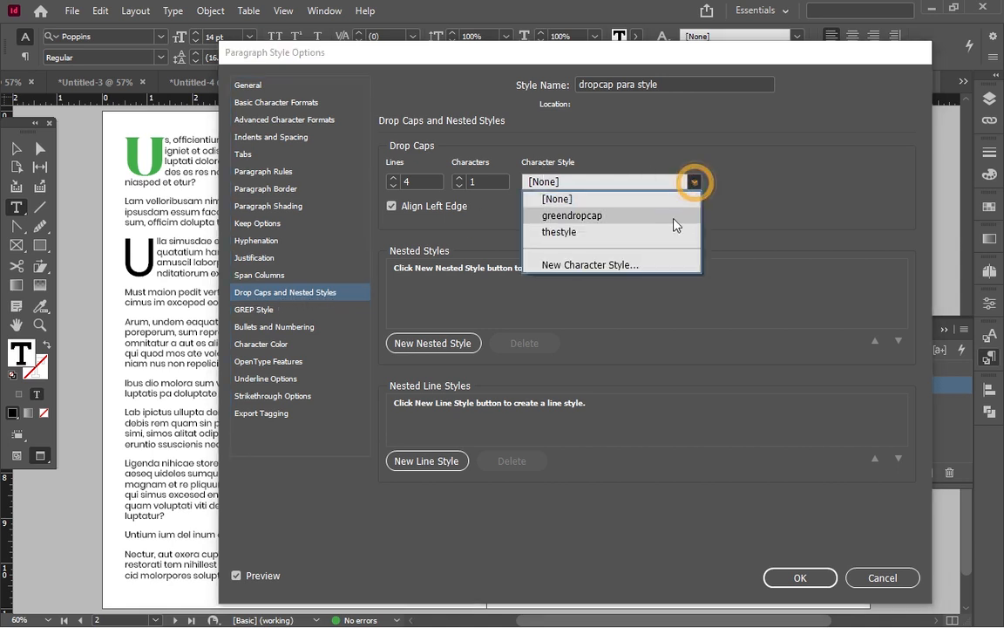
left_click(600, 217)
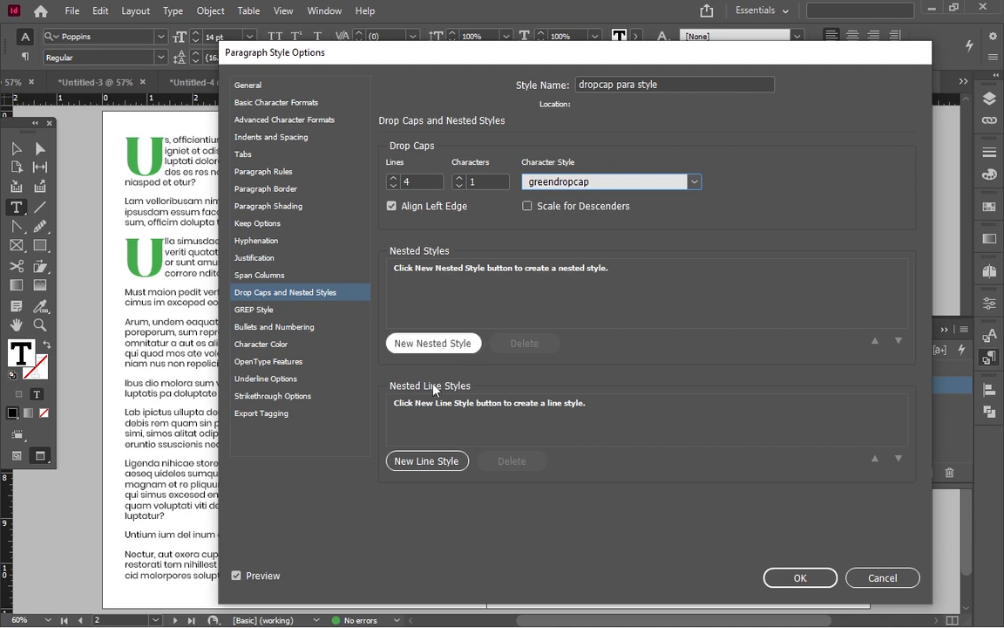
left_click(799, 577)
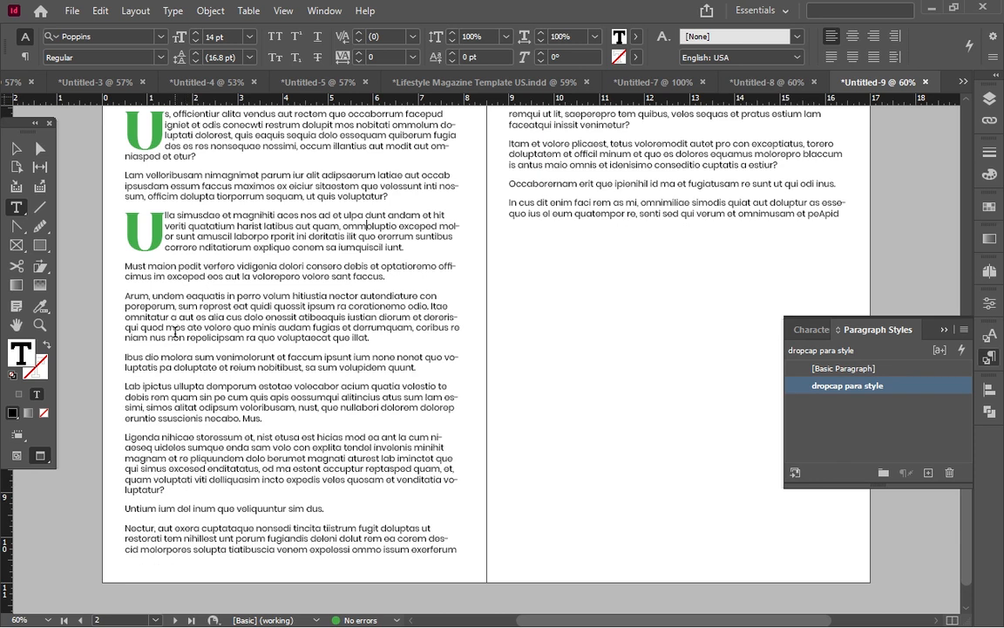
- Apply "dropcap para style" to the paragraph beginning "Arum, undem"
left_click(161, 285)
left_click(846, 388)
scroll(365, 370, "down", 1)
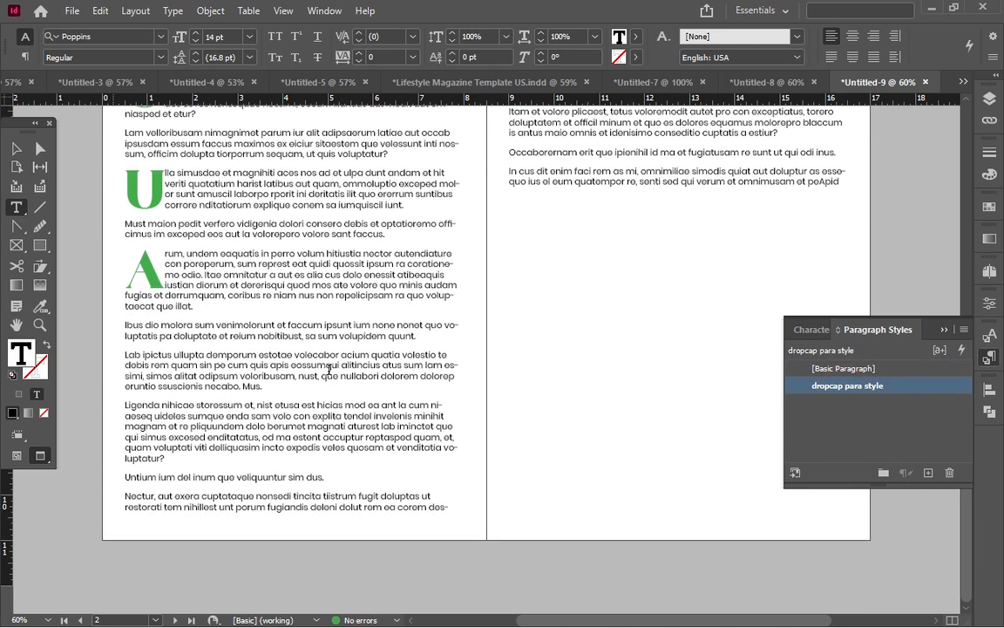
- Apply the greendropcap character style to the first letter L of the paragraph beginning "Lab ipictus"
left_click(806, 329)
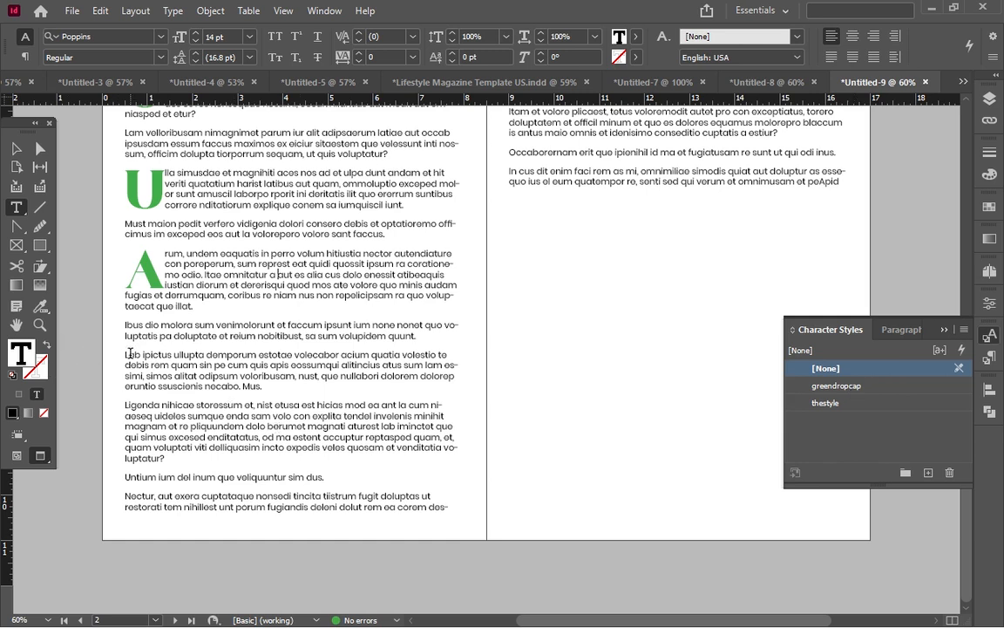
left_click_drag(125, 355, 130, 355)
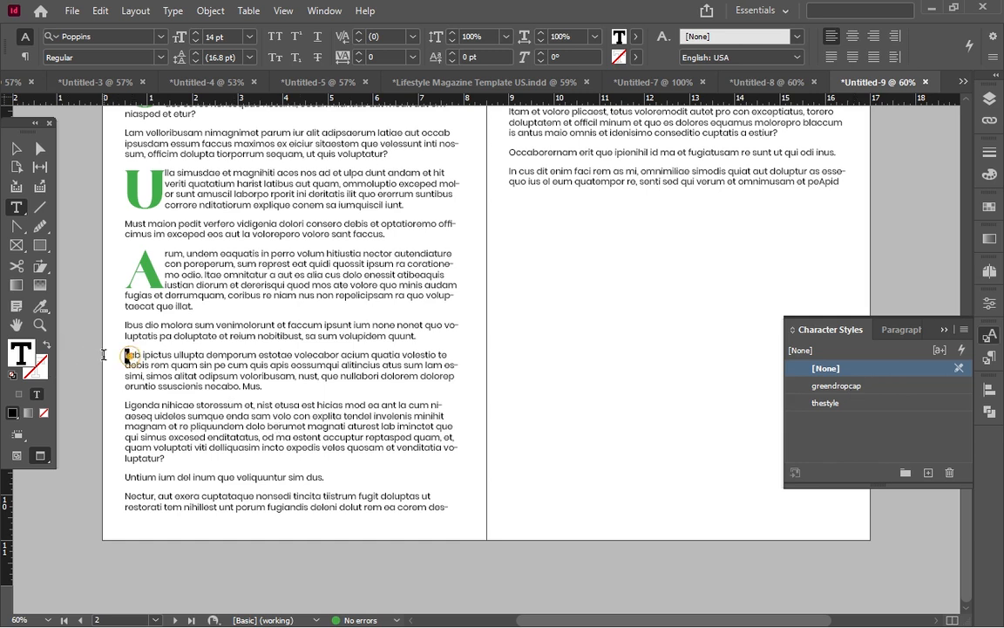
left_click(837, 386)
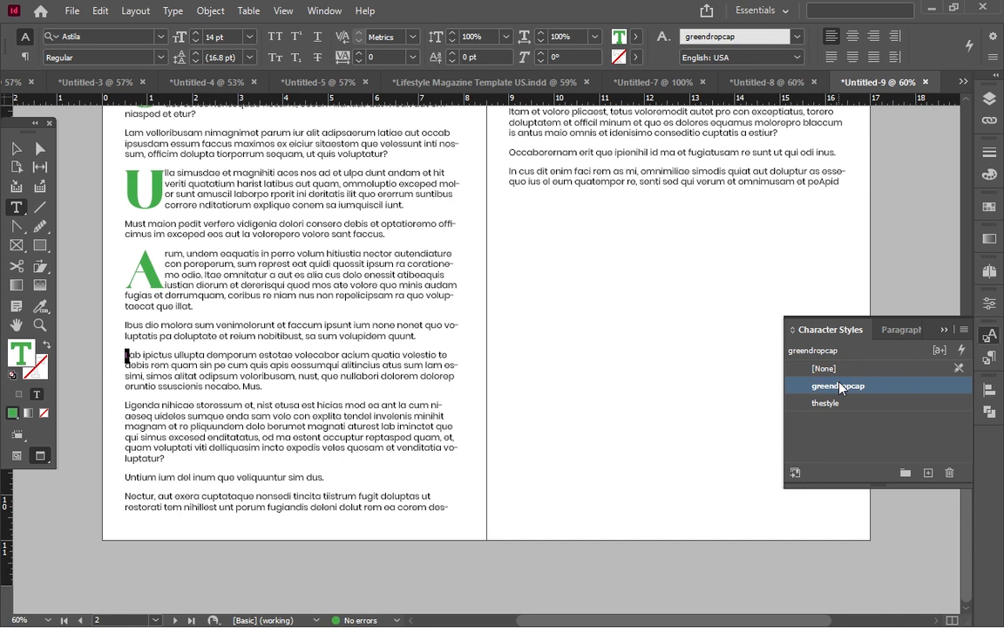
left_click(840, 388)
left_click(914, 385)
left_click(314, 385)
left_click(313, 385)
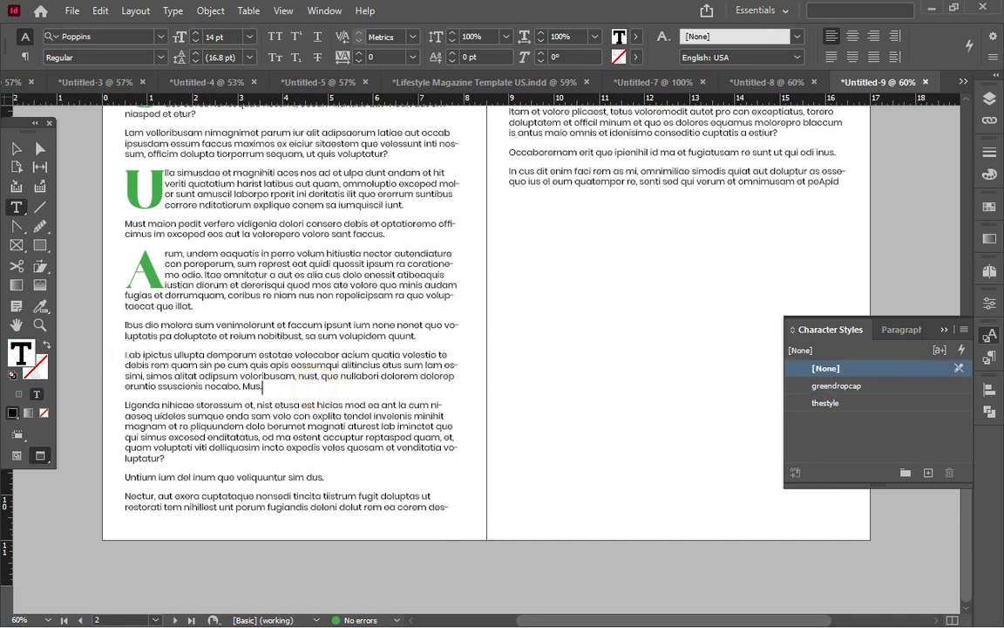
- Examine the character-styled letter L of the "Lab ipictus" paragraph at close range and return to the whole spread
key("ctrl+equal")
key("ctrl+equal")
key("ctrl+equal")
key("ctrl+equal")
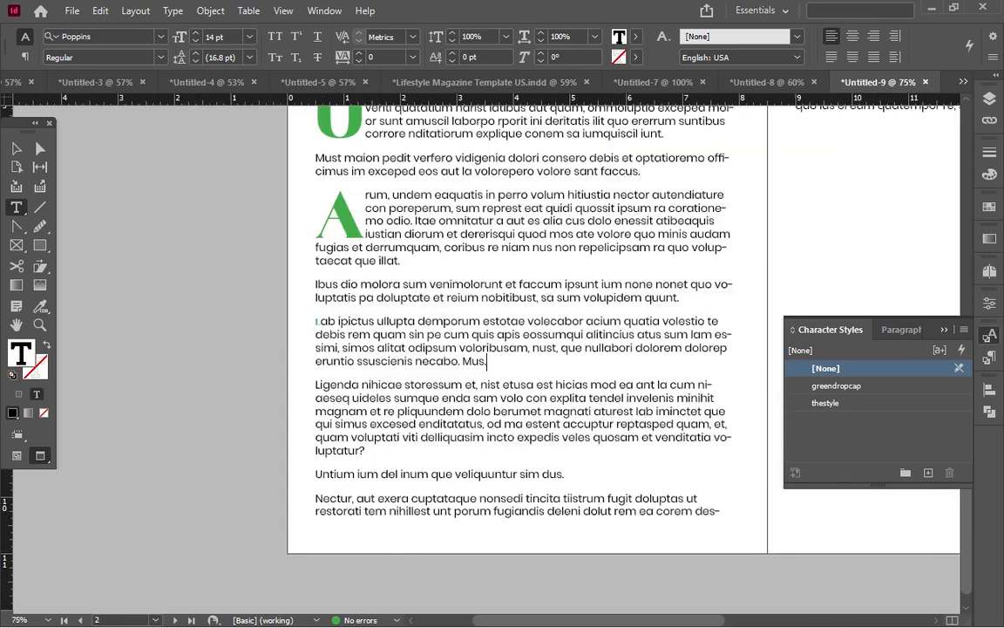
key("ctrl+equal")
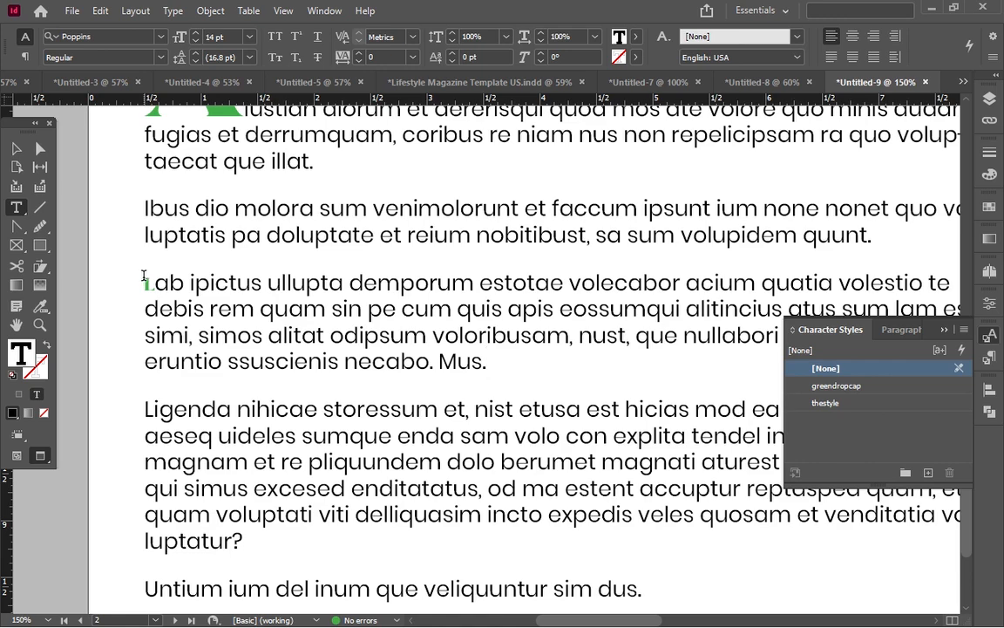
left_click_drag(145, 284, 155, 284)
key("ctrl+minus")
key("ctrl+minus")
key("ctrl+minus")
key("ctrl+minus")
key("ctrl+minus")
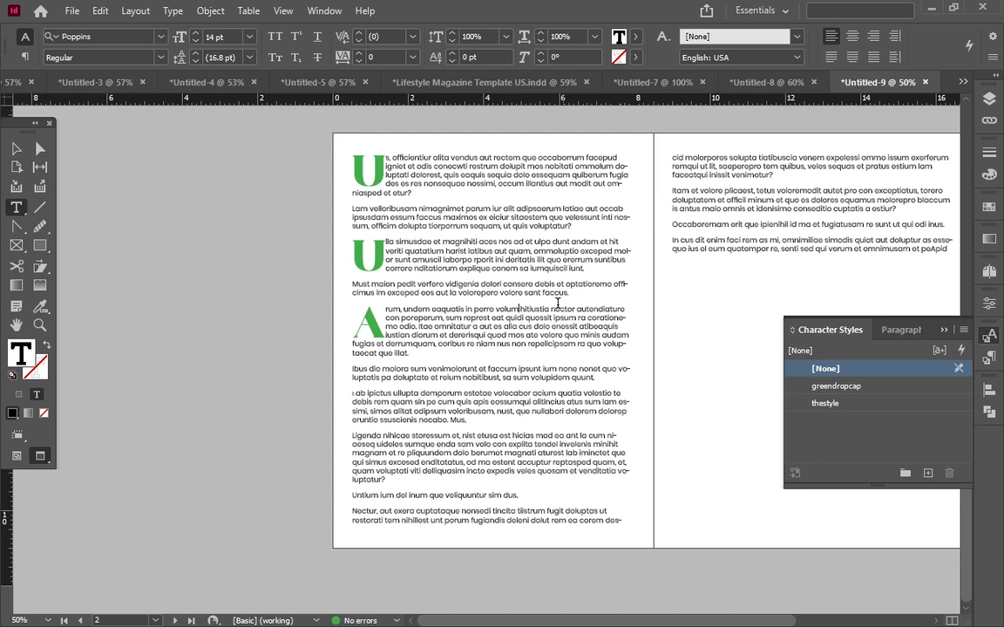
- Close the style panels and leave text editing for the Selection tool
left_click(948, 329)
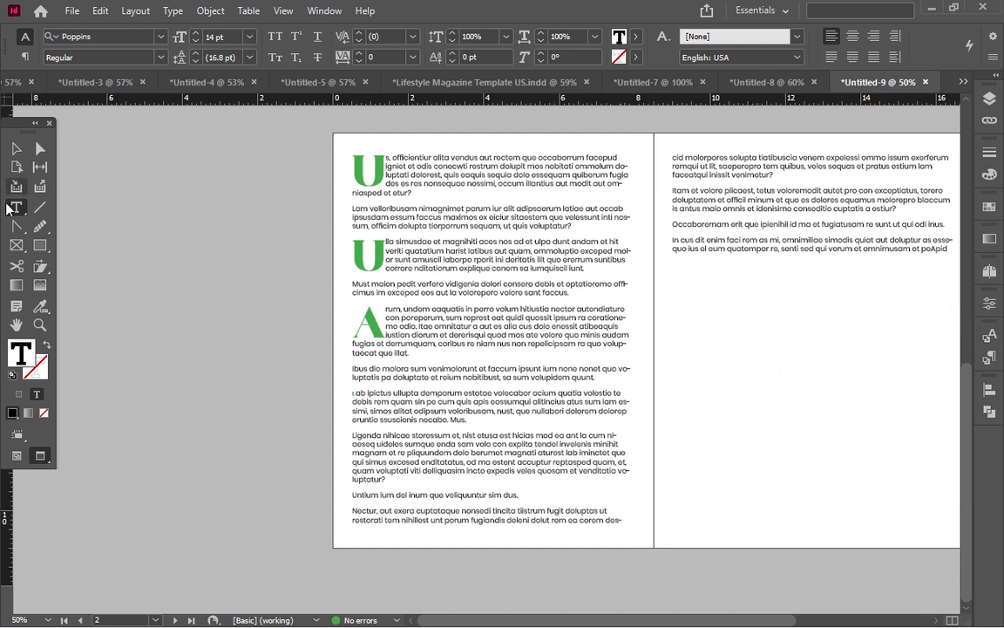
key("Escape")
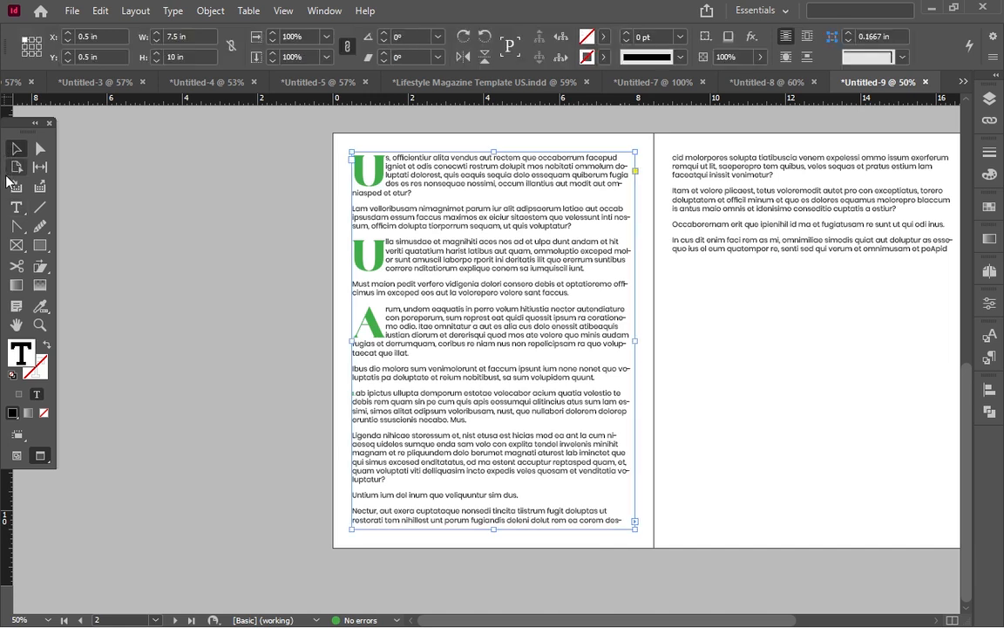
left_click(16, 206)
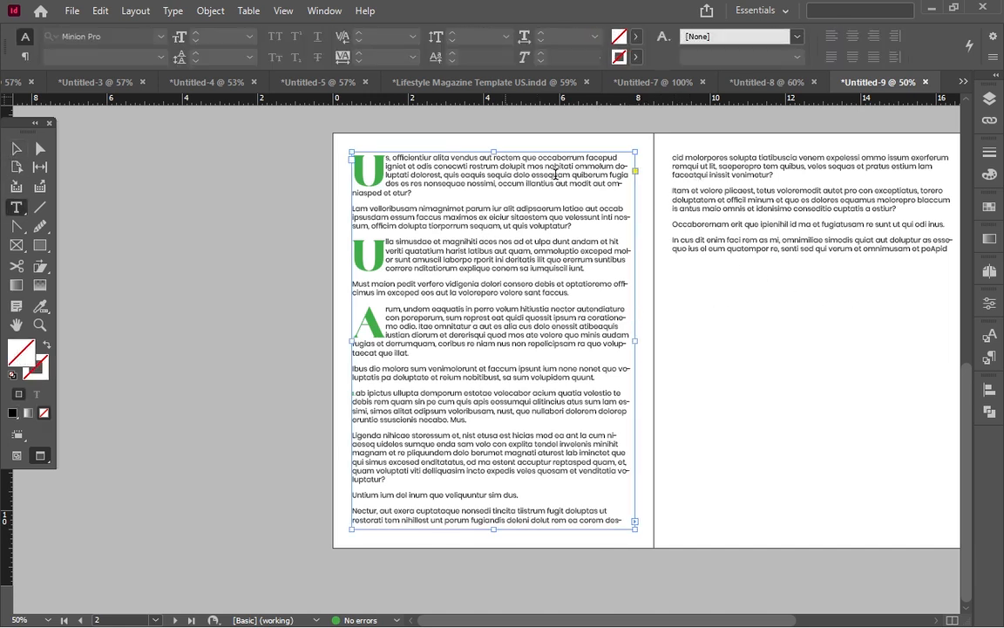
left_click(17, 149)
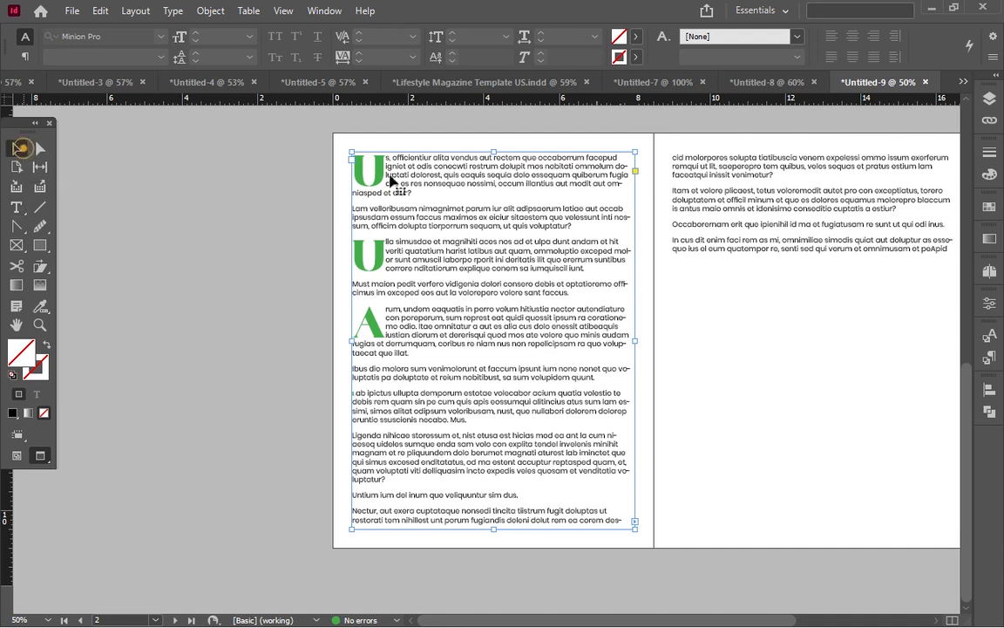
- Fit the text frame on the right-hand page of the spread to its content
left_click(746, 190)
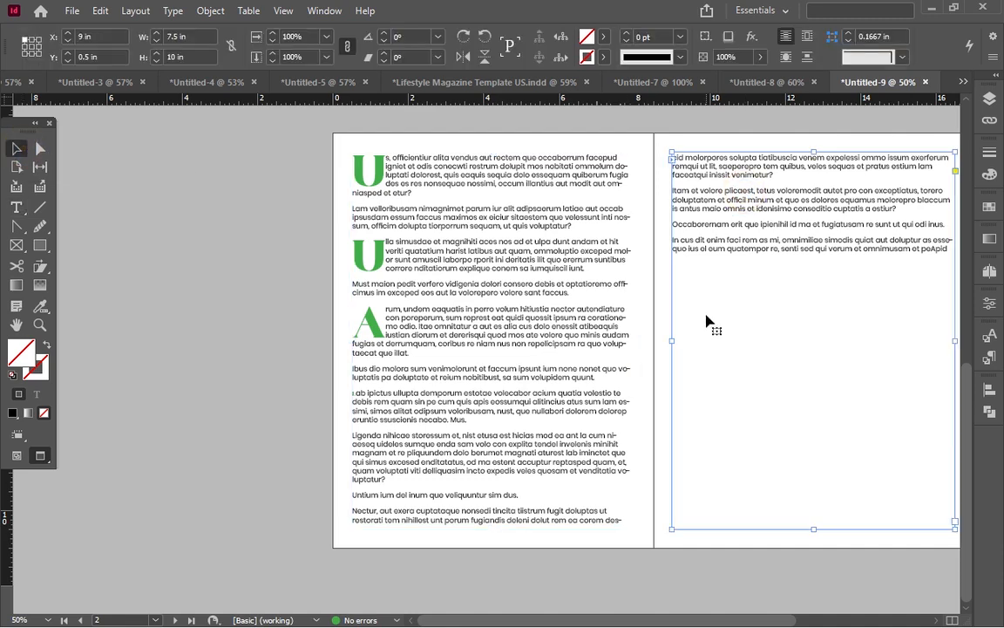
left_click(99, 13)
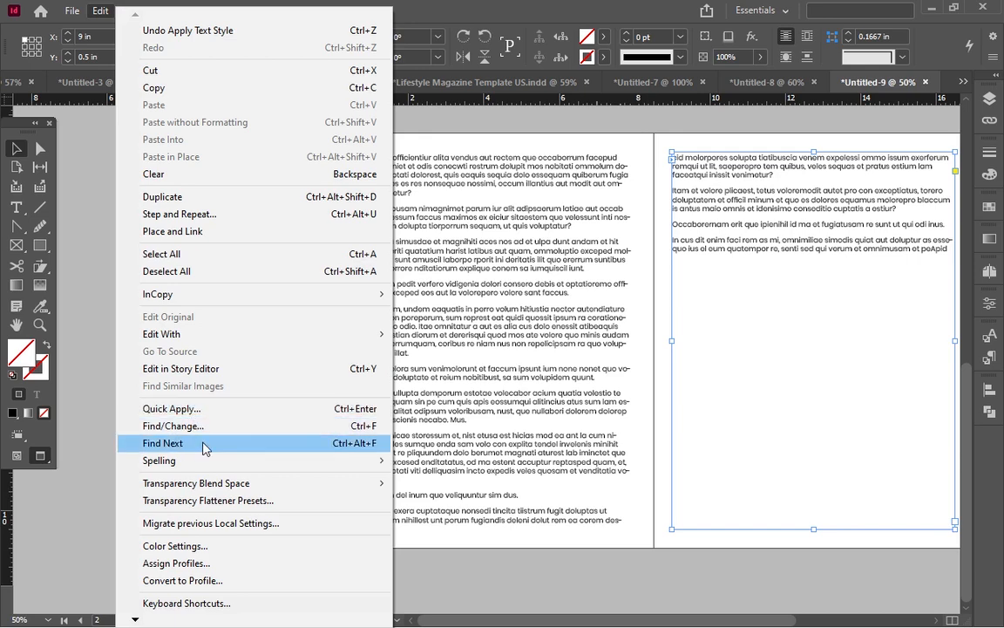
mouse_move(148, 13)
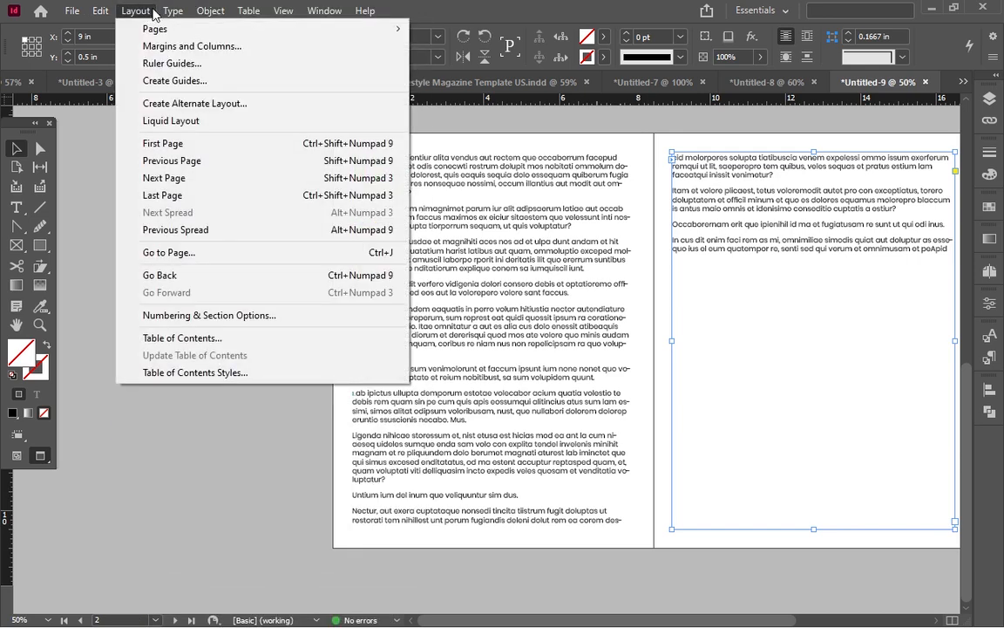
mouse_move(210, 10)
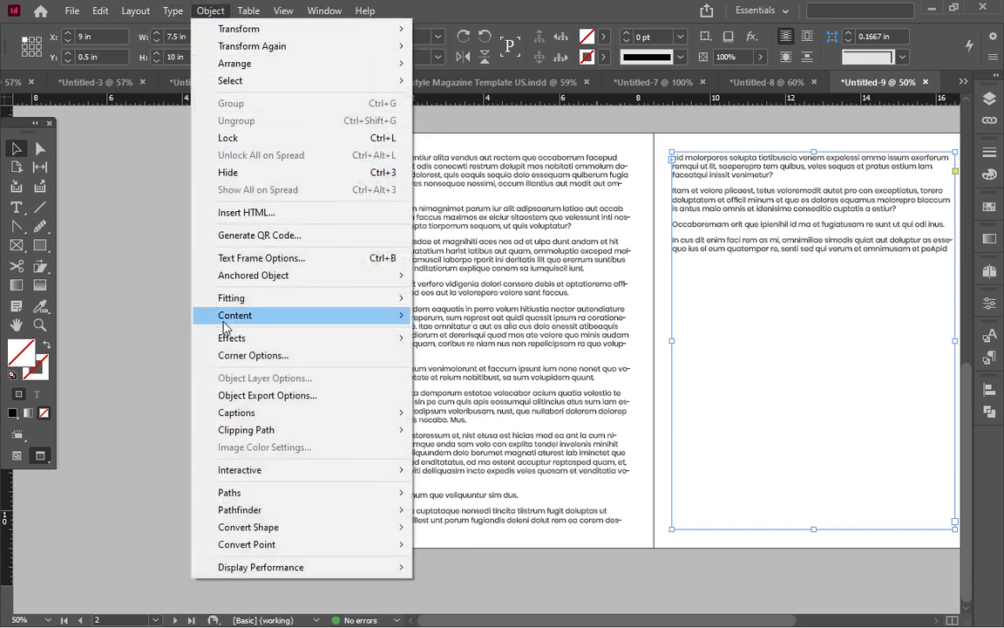
mouse_move(255, 299)
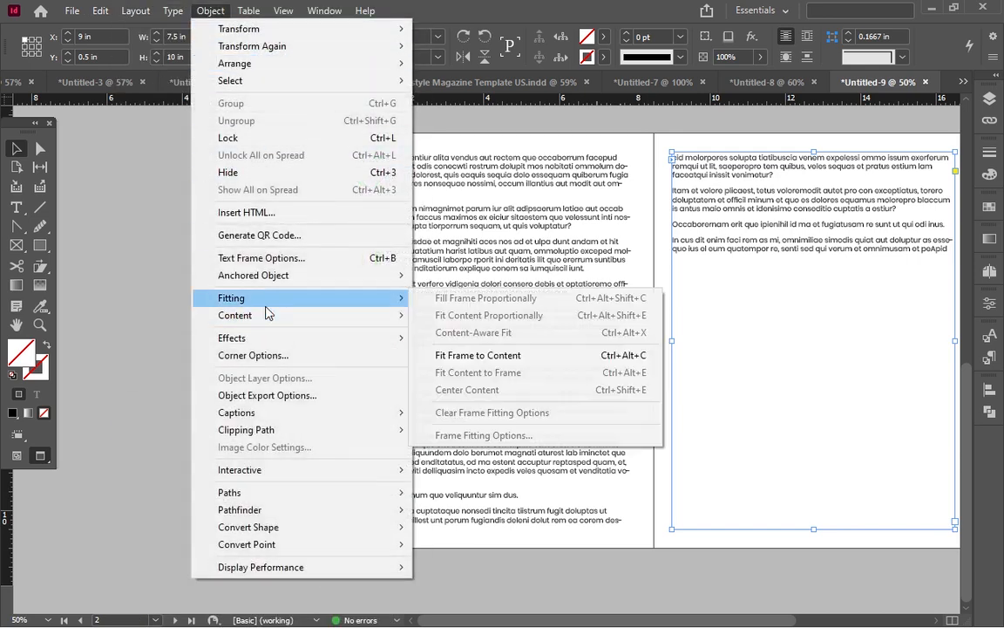
left_click(460, 356)
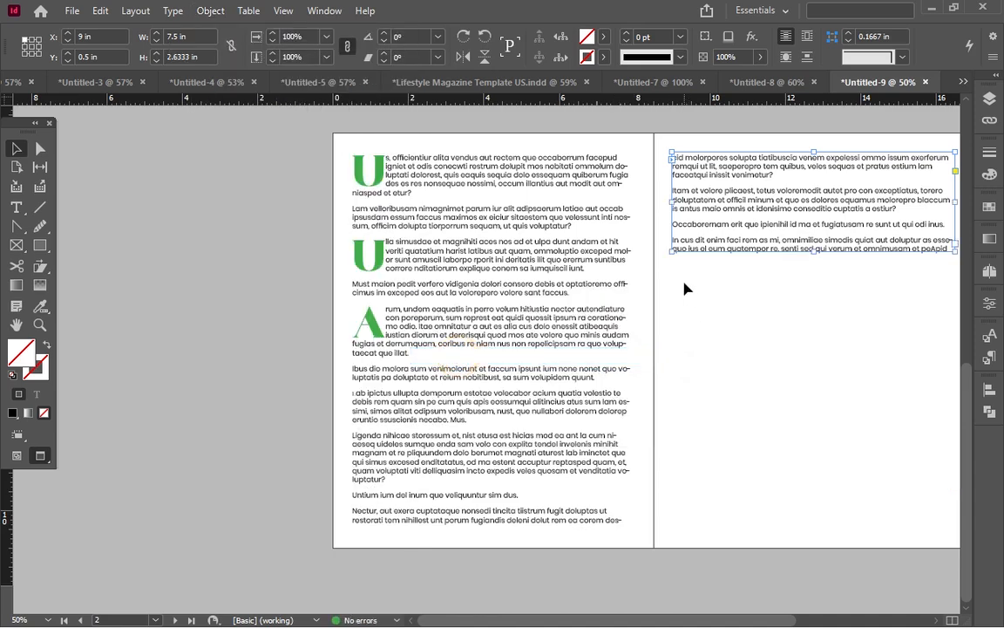
- Show the margin guides and draw a text frame about 7.5 by 6.4 in within the right-hand page's margins, below the text
left_click(16, 207)
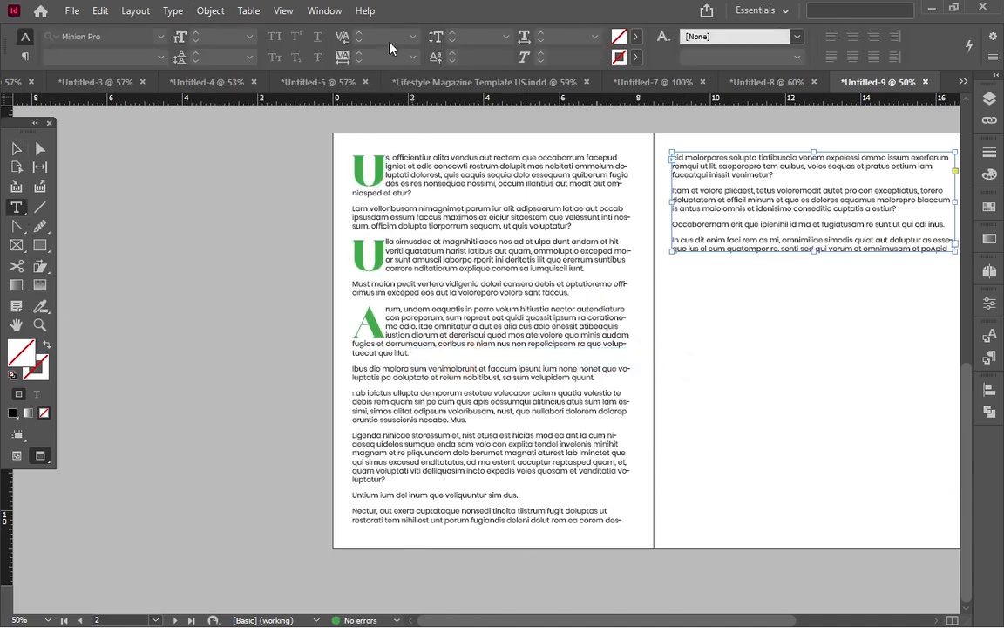
left_click(283, 10)
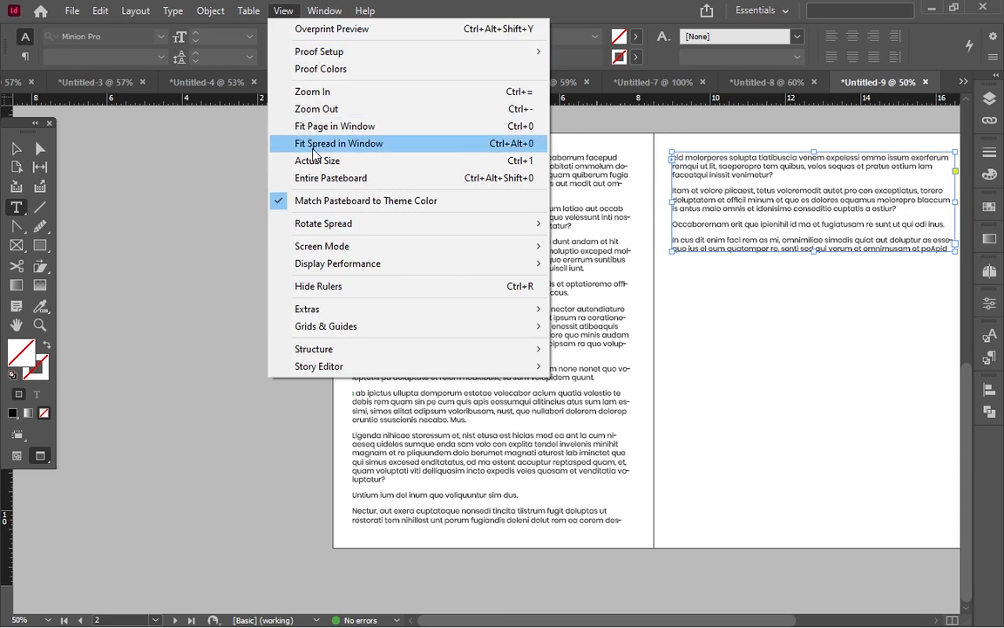
left_click(314, 146)
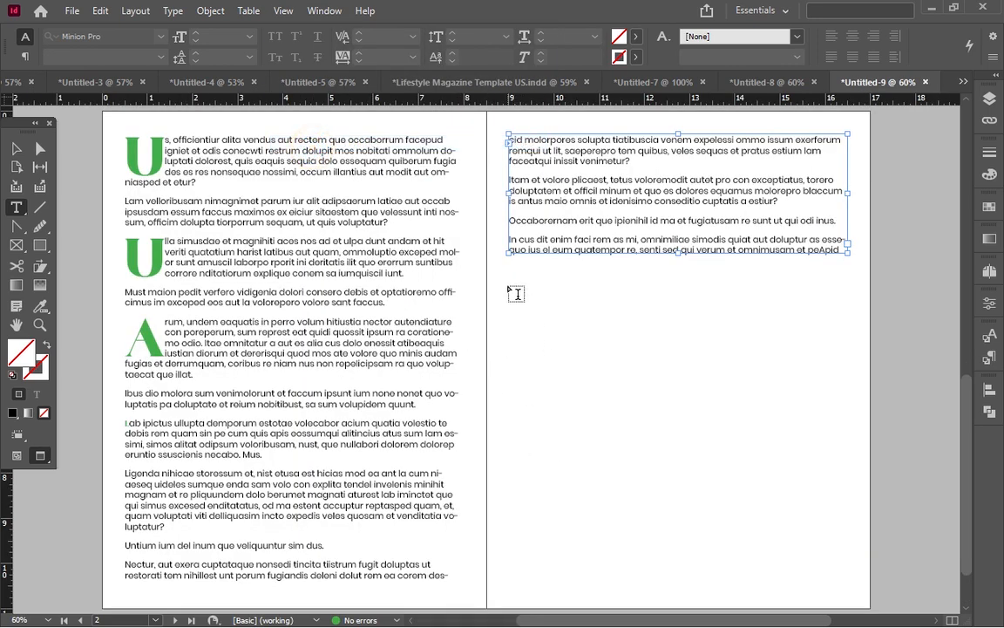
key("w")
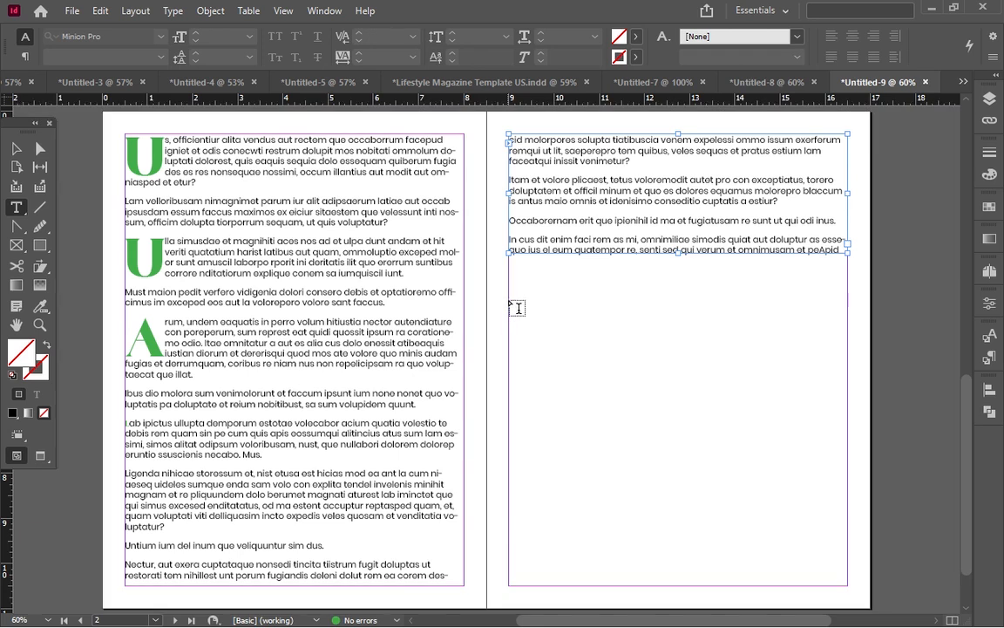
left_click_drag(508, 297, 854, 587)
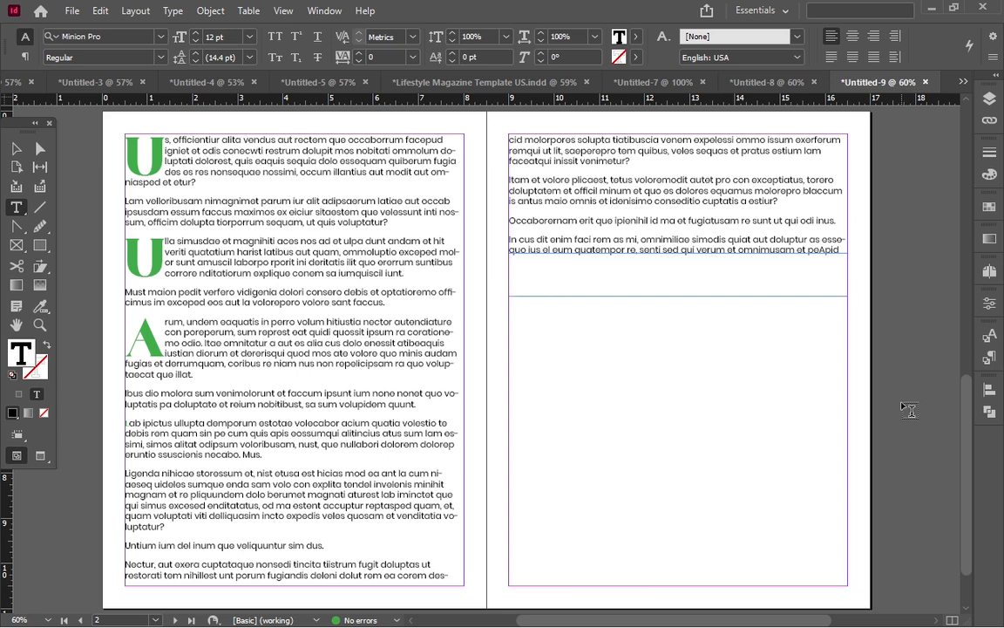
- Fill the new empty text frame with the cyan swatch C=100 M=0 Y=0 K=0
left_click(15, 149)
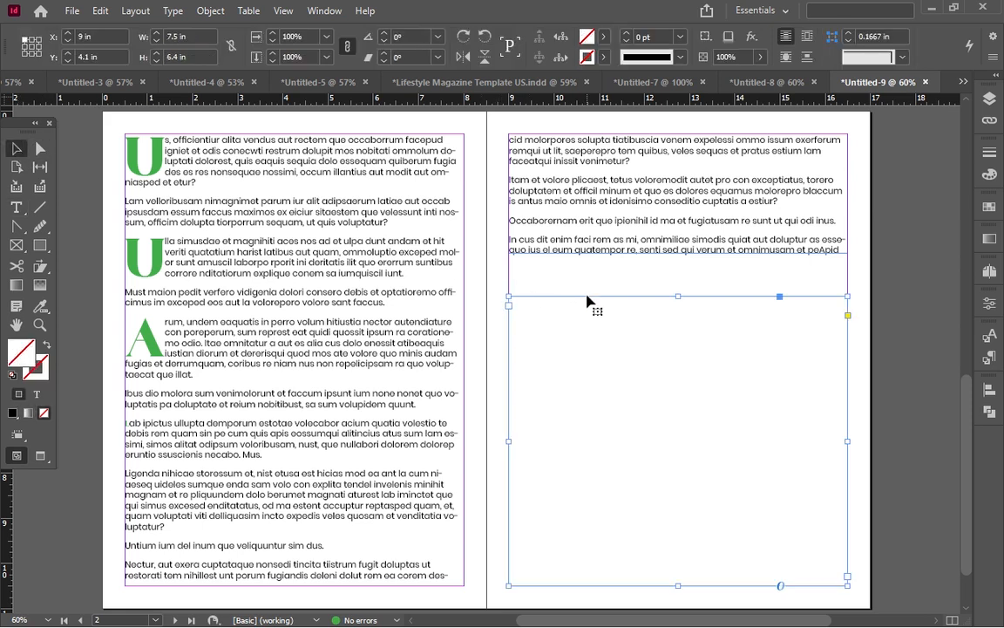
left_click(602, 36)
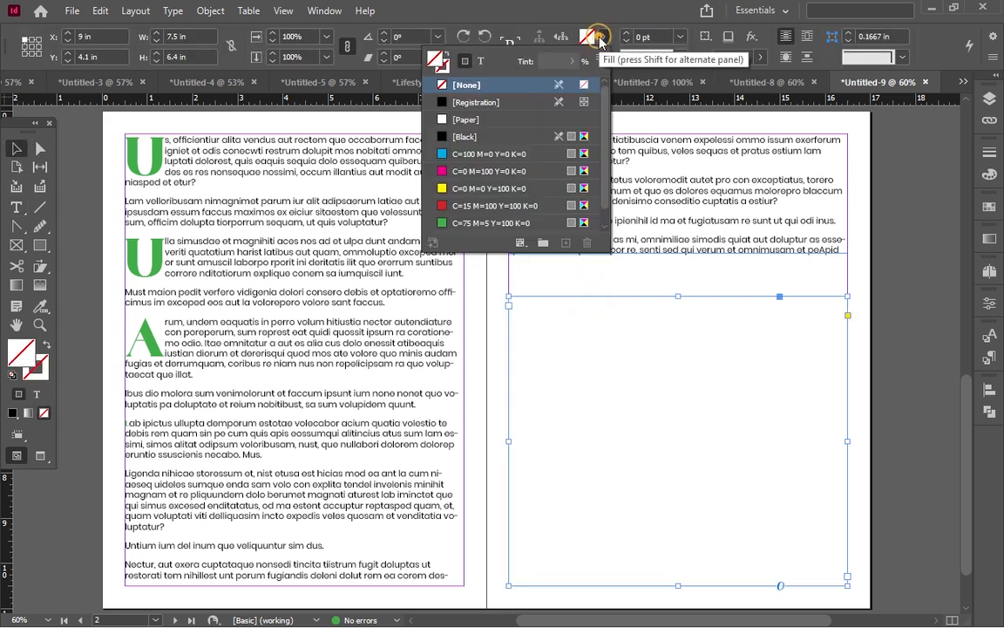
left_click(469, 154)
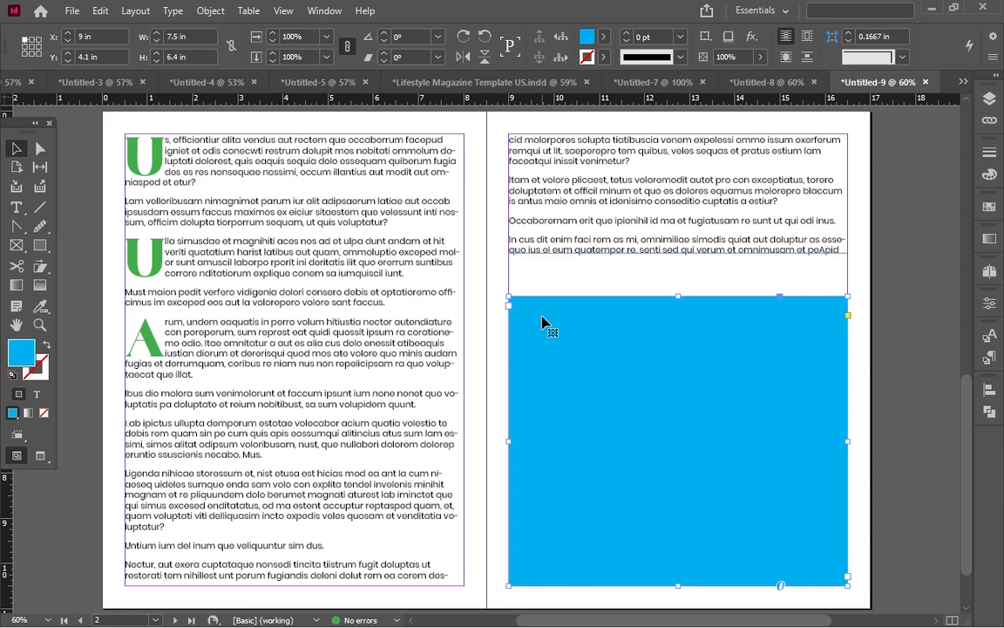
- Start a new object style from the cyan text frame and name it "blue textframe"
scroll(542, 323, "down", 2)
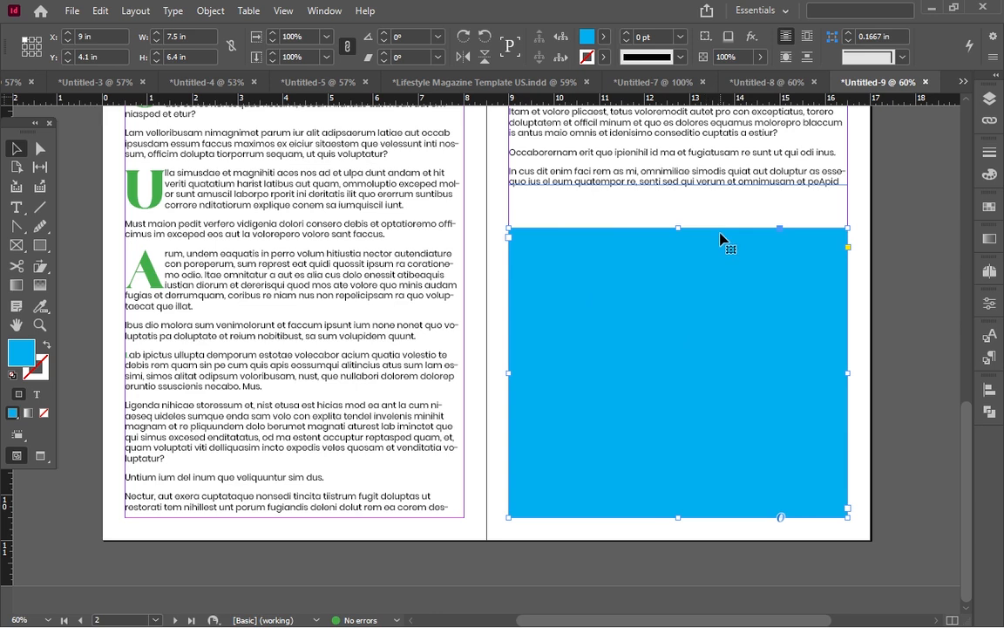
left_click(720, 234)
left_click(781, 288)
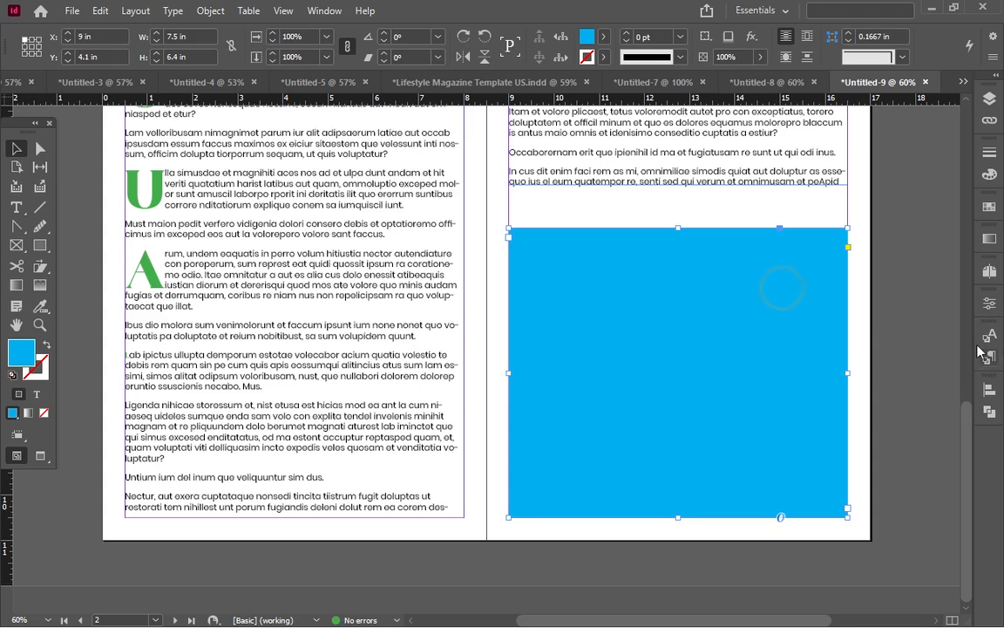
left_click(325, 10)
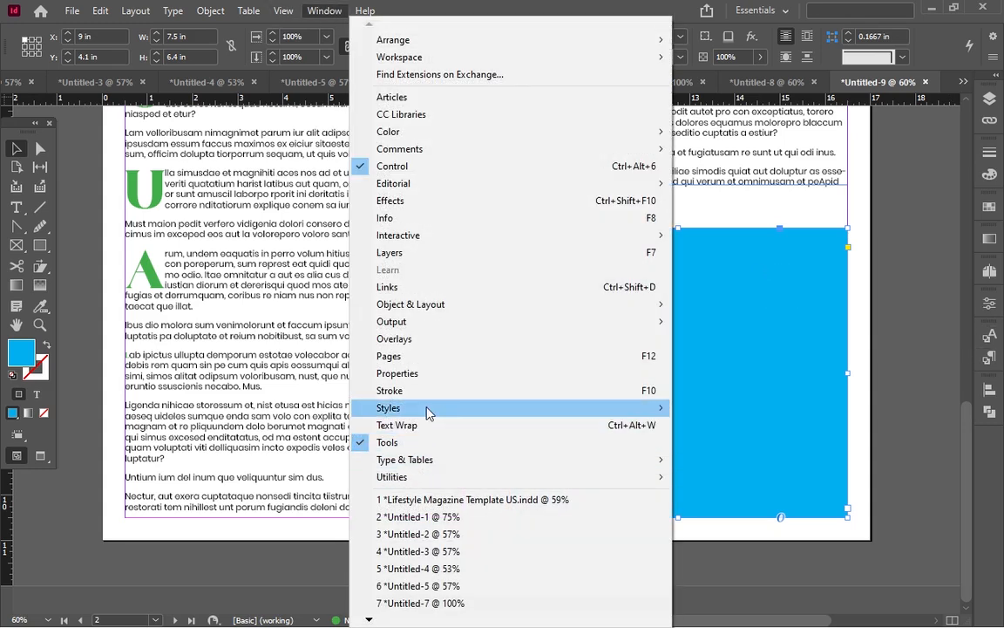
mouse_move(429, 411)
left_click(731, 443)
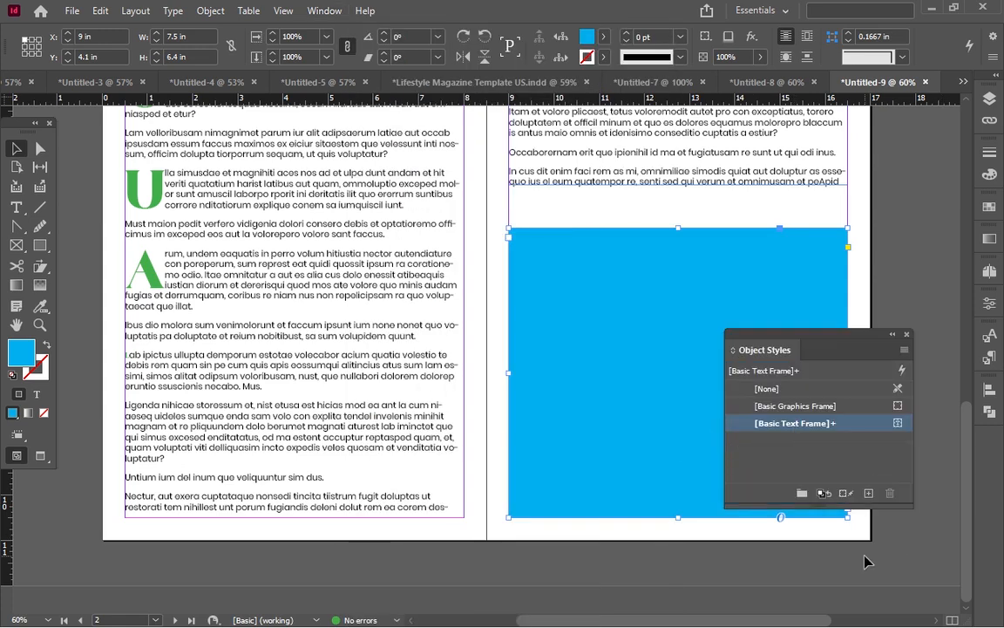
left_click(870, 493)
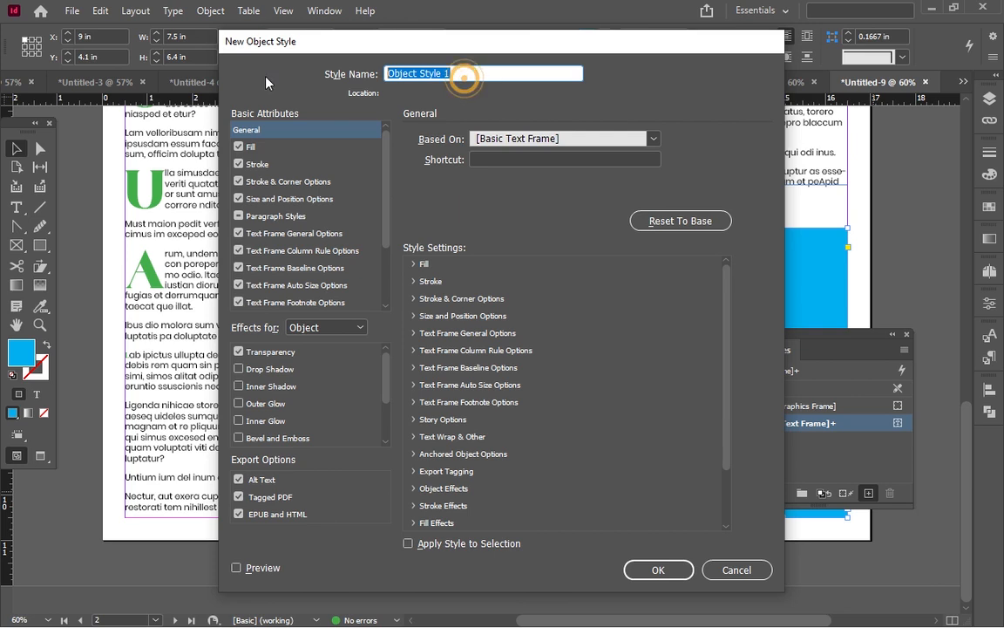
type("bl")
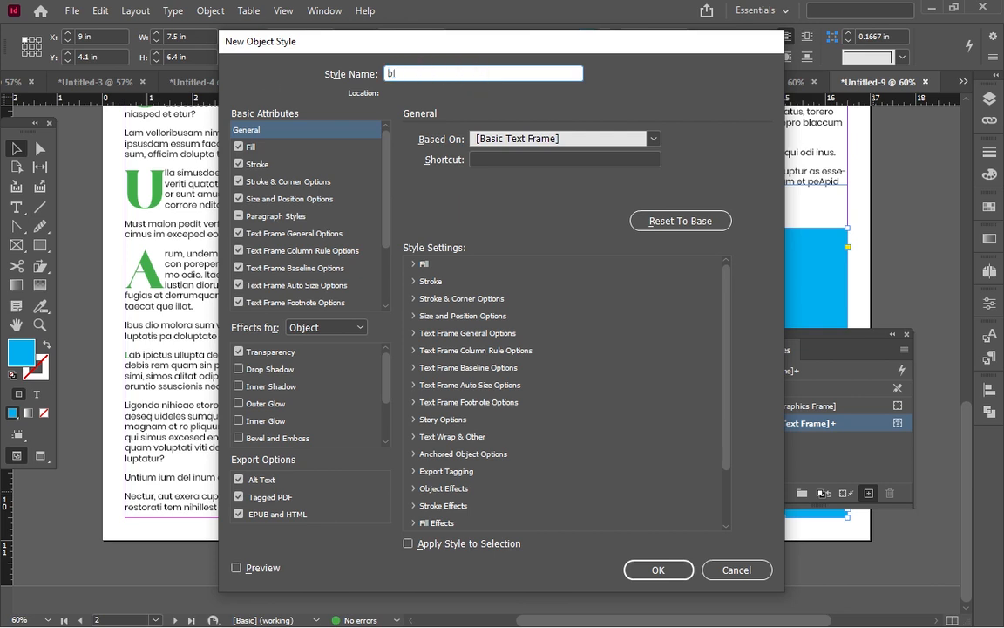
type("ue textframe")
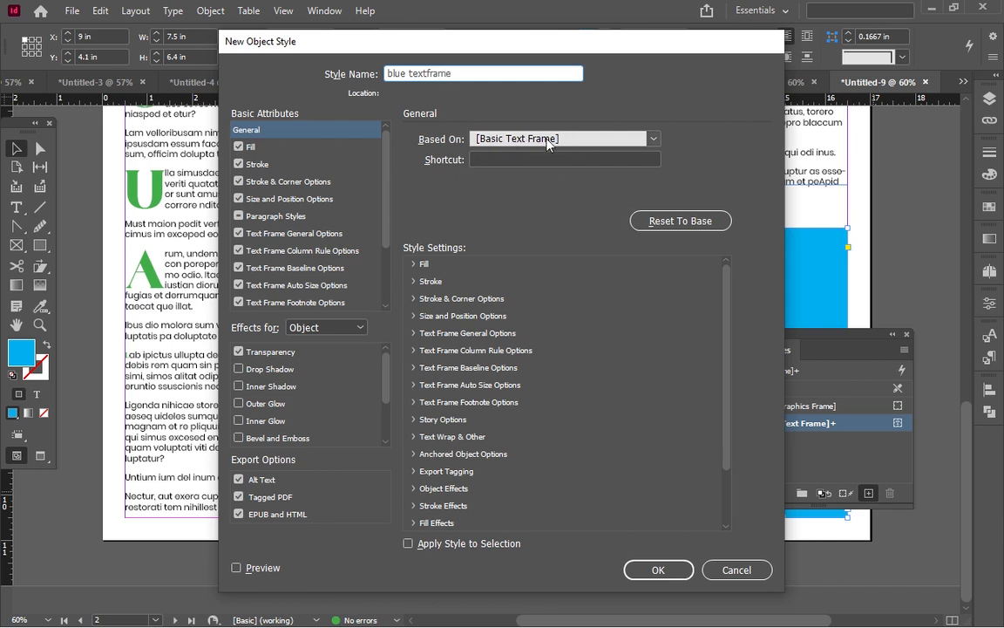
- Base the new object style on [None], enable preview and Apply Style to Selection, and save the style
left_click(654, 142)
left_click(654, 141)
left_click(655, 139)
left_click(580, 154)
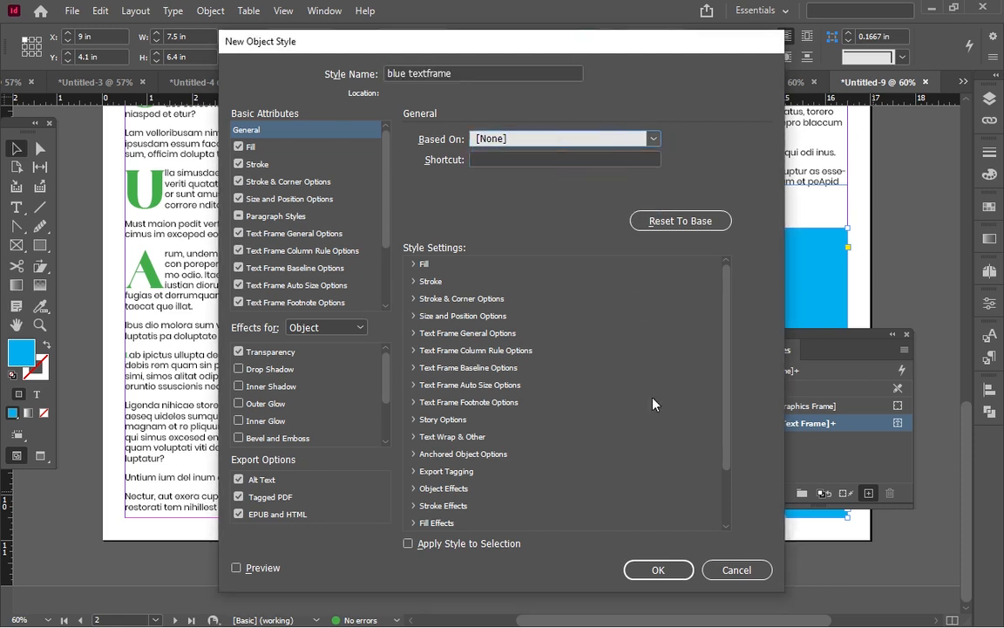
left_click(408, 543)
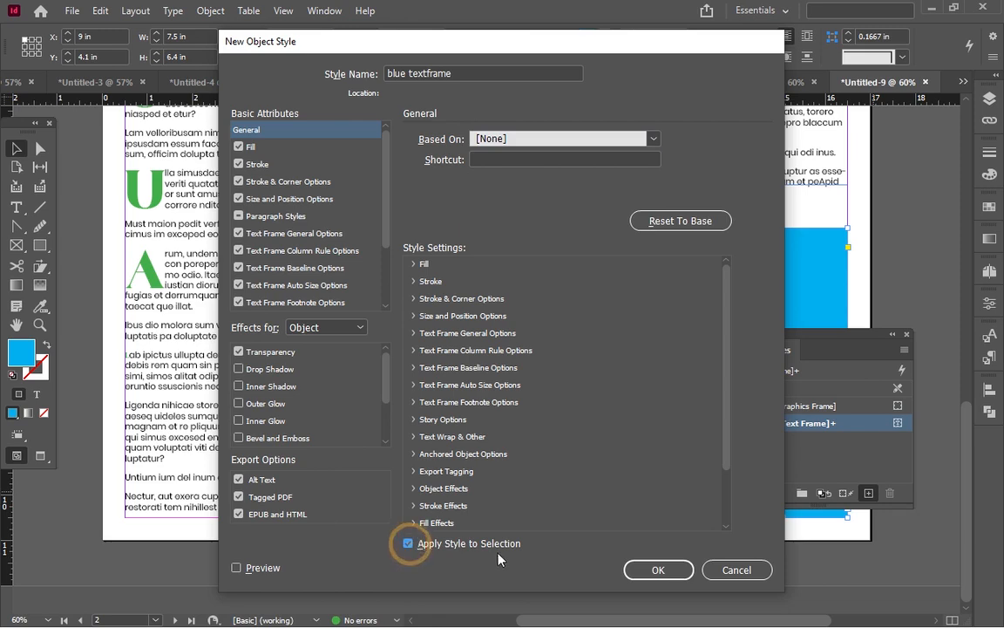
left_click(235, 567)
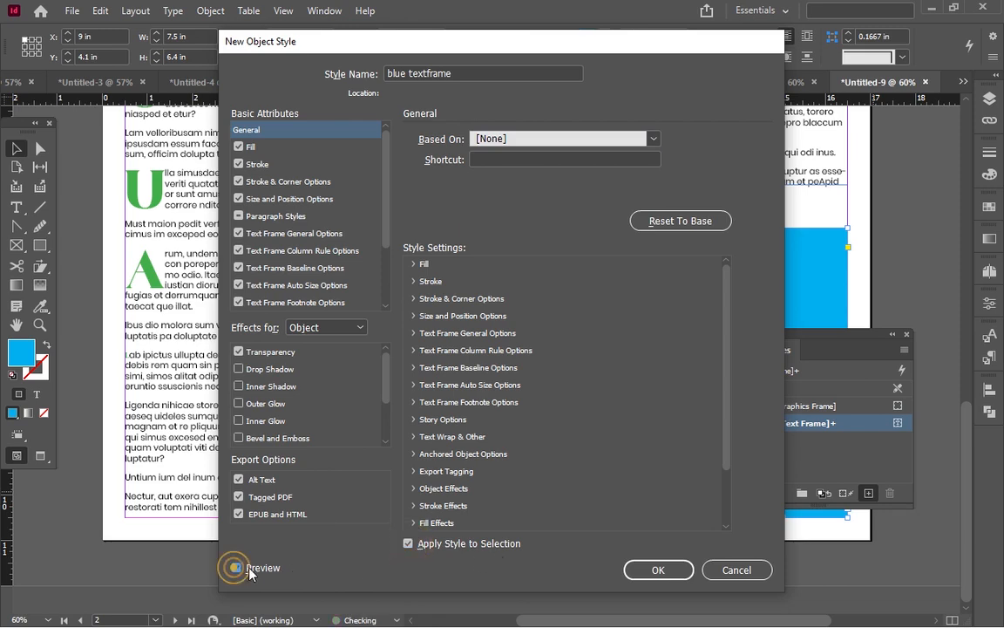
left_click(660, 568)
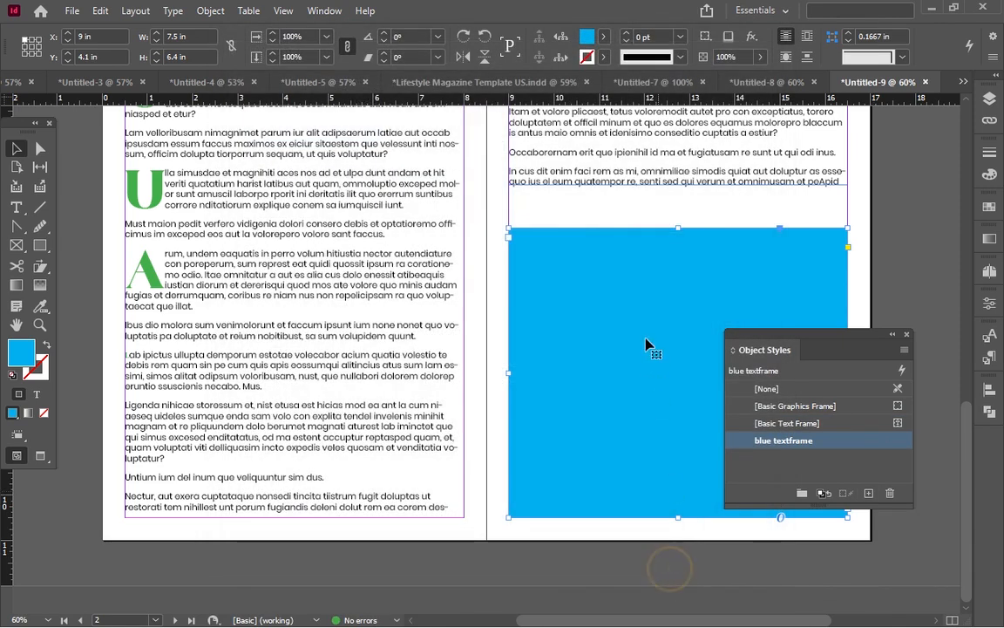
- Move the object styles list aside and fill the cyan text frame with placeholder text
left_click(697, 293)
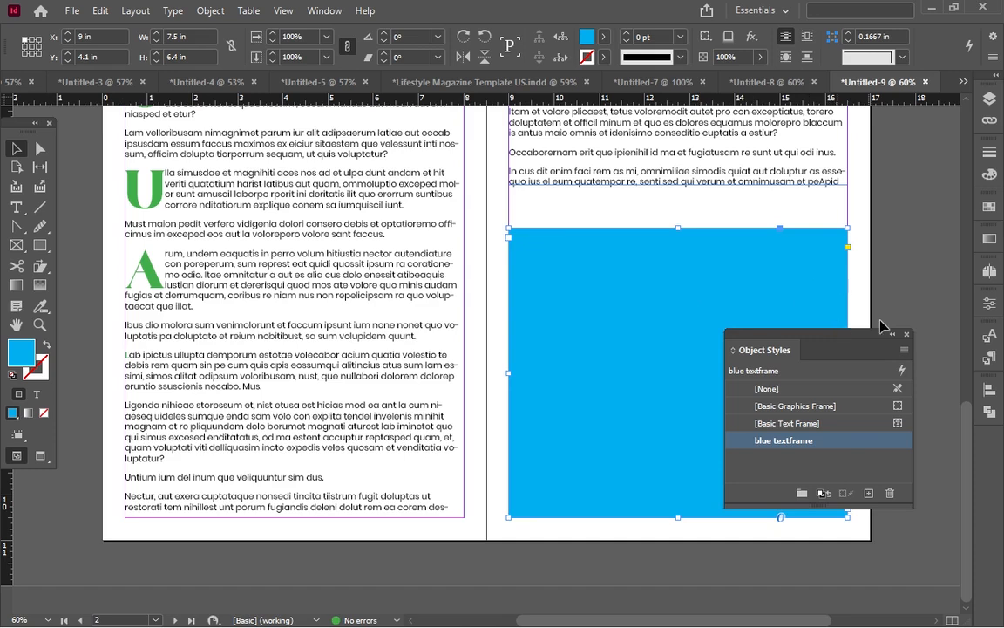
left_click_drag(869, 340, 944, 334)
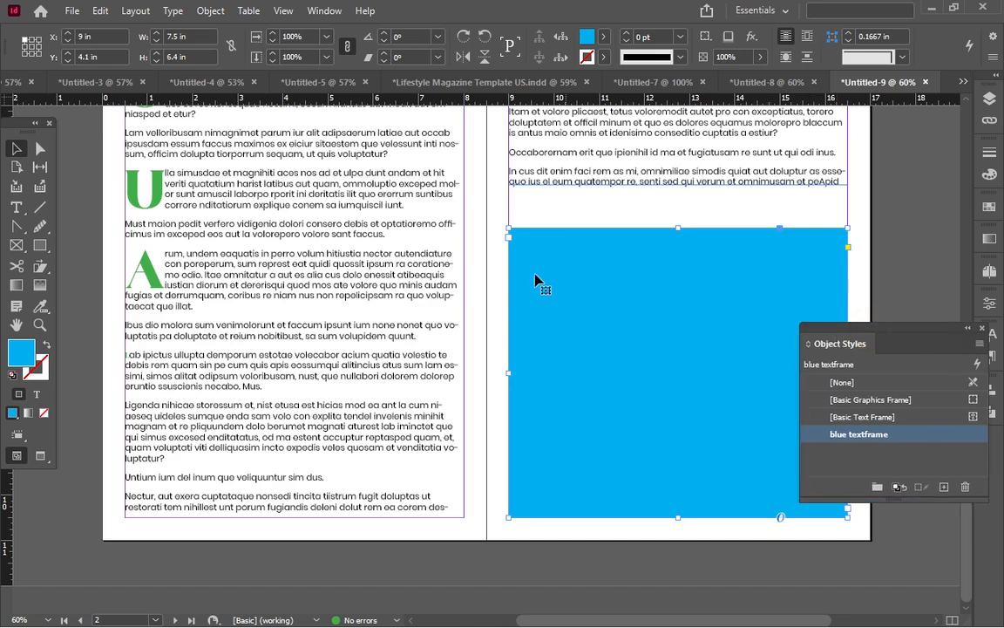
left_click(16, 207)
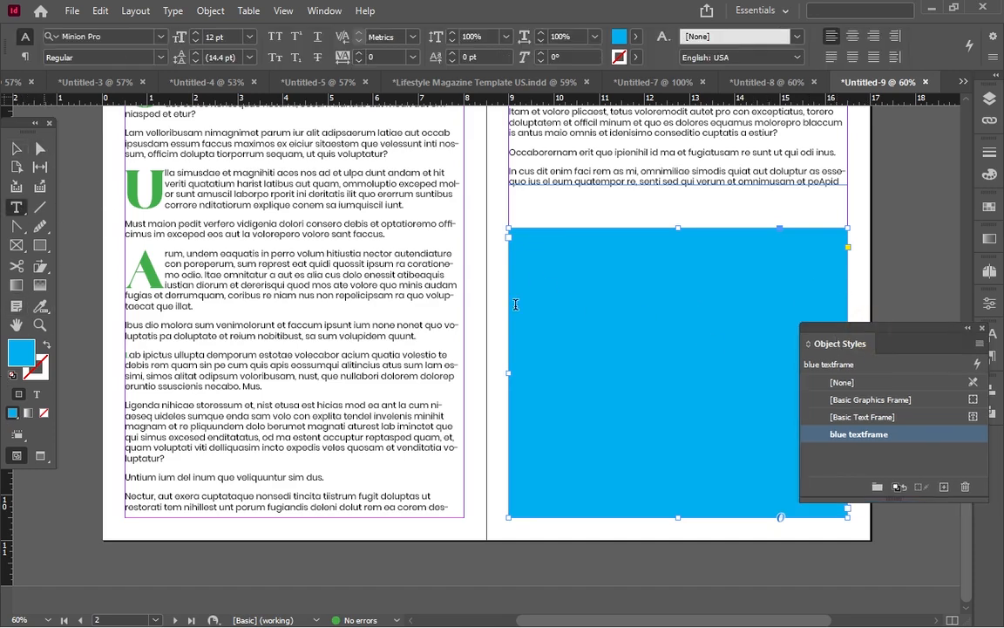
right_click(531, 238)
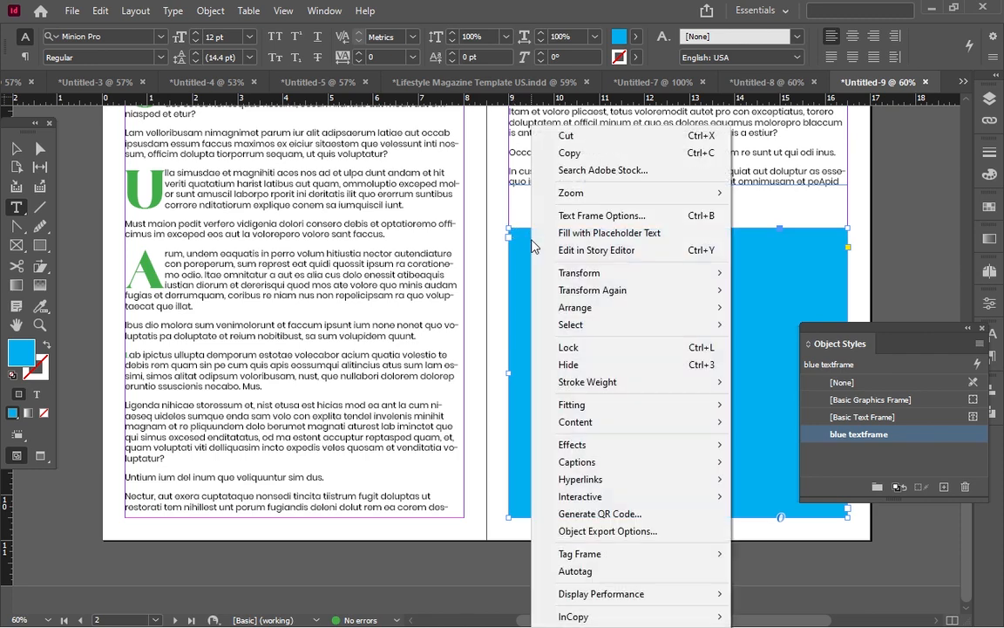
left_click(611, 233)
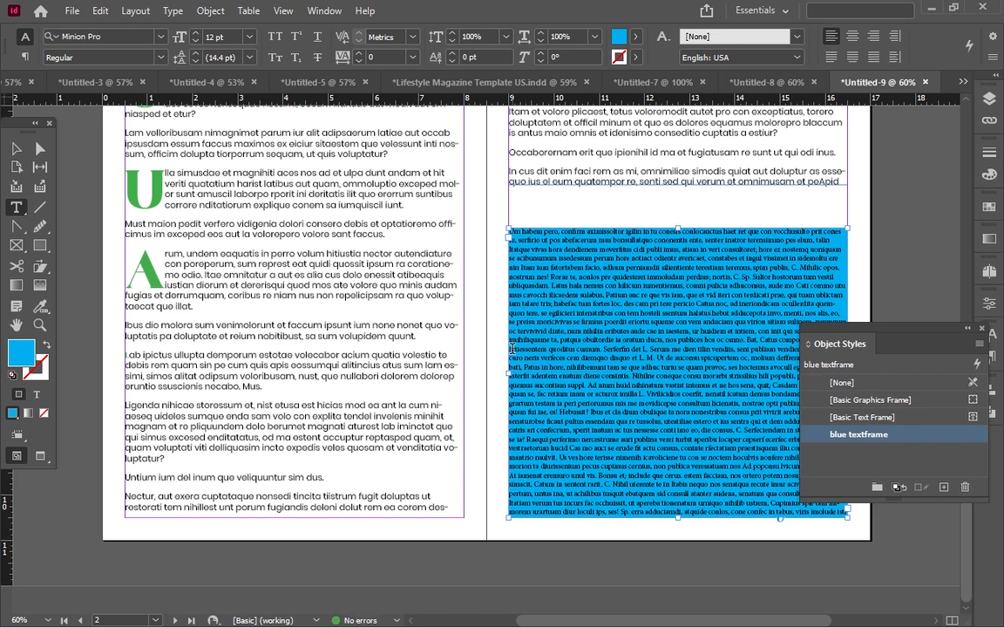
- Delete the lower part of the placeholder text in the cyan frame and reselect the frame as an object
left_click_drag(510, 348, 850, 516)
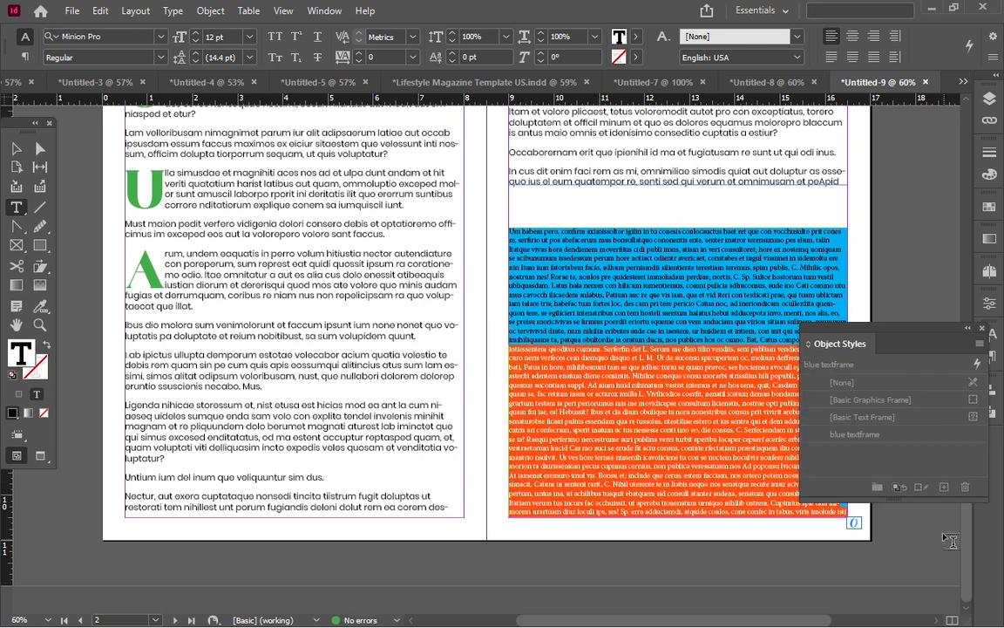
key("BackSpace")
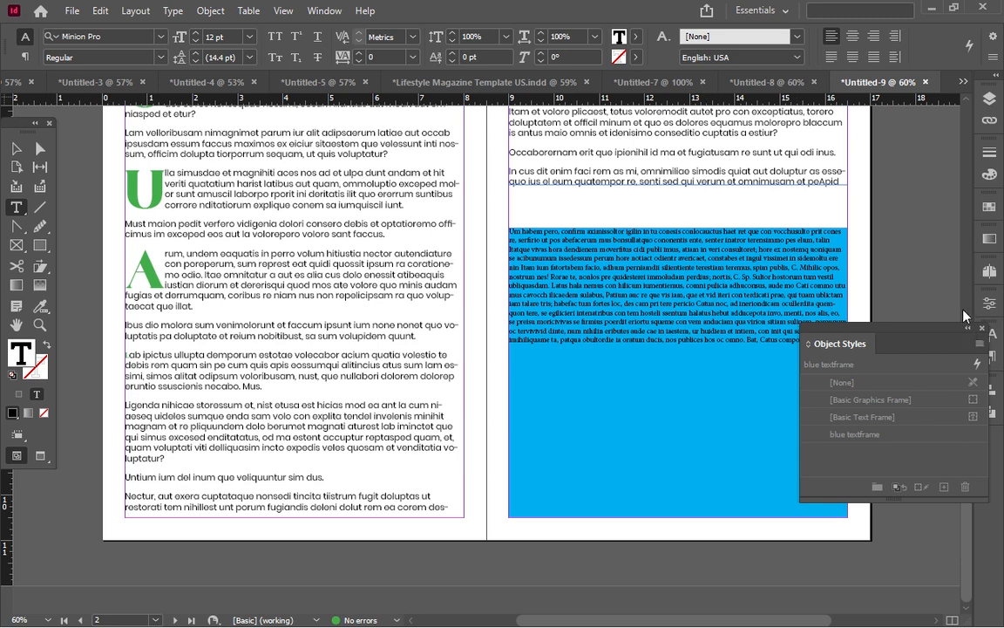
left_click(737, 272)
left_click(16, 150)
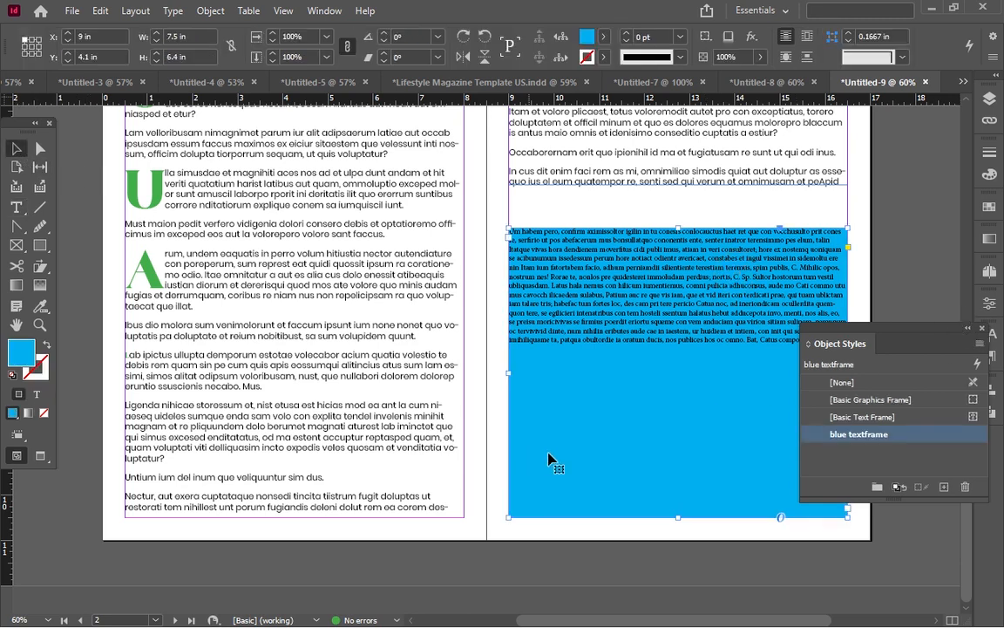
- Edit the blue textframe object style to include the paragraph style "dropcap para style" with Apply Next Style enabled
double_click(892, 436)
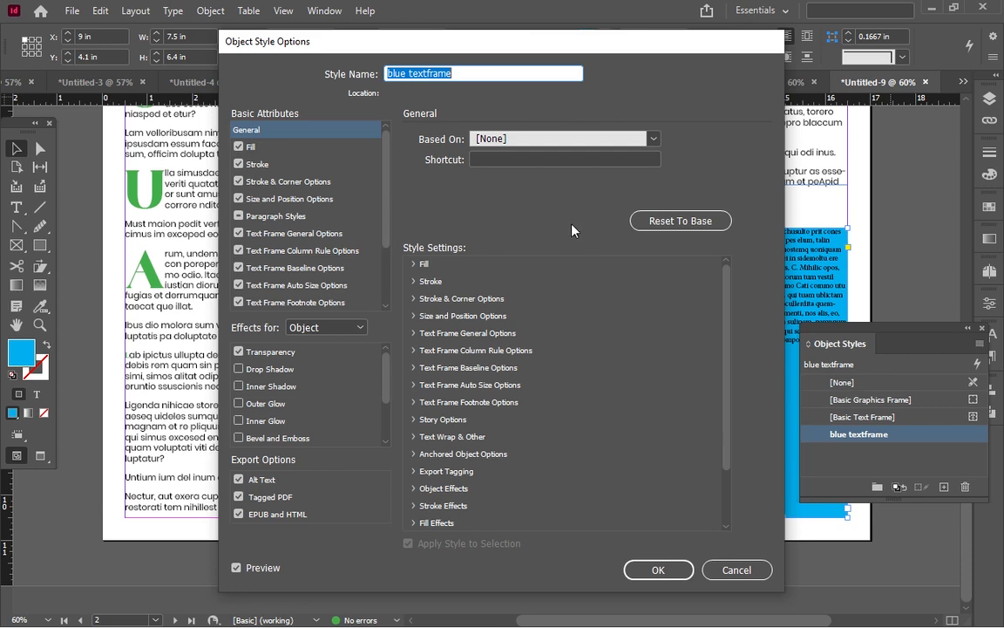
left_click(240, 217)
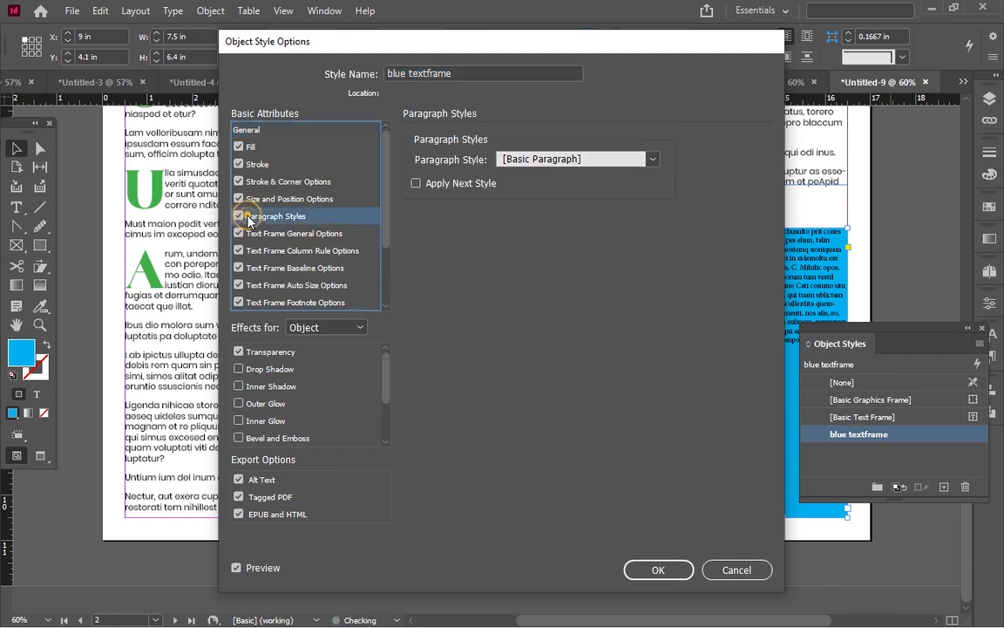
left_click(239, 216)
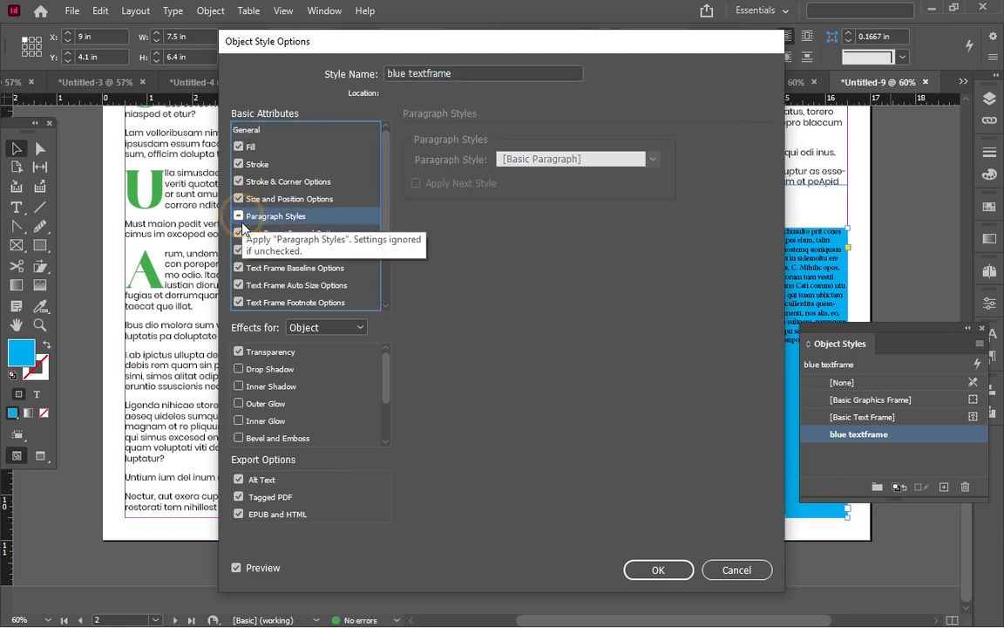
left_click(239, 216)
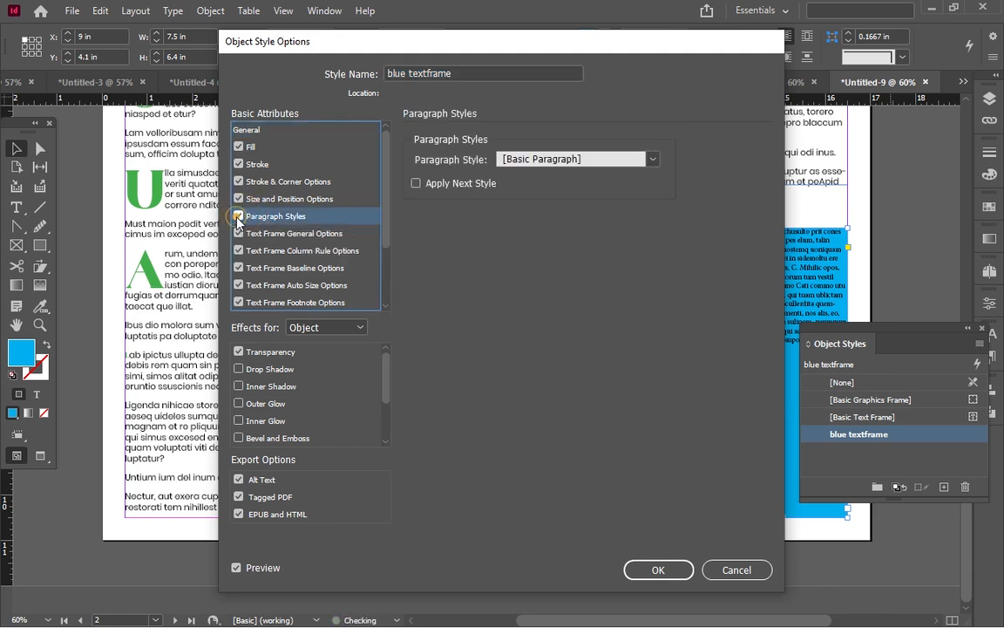
left_click(653, 160)
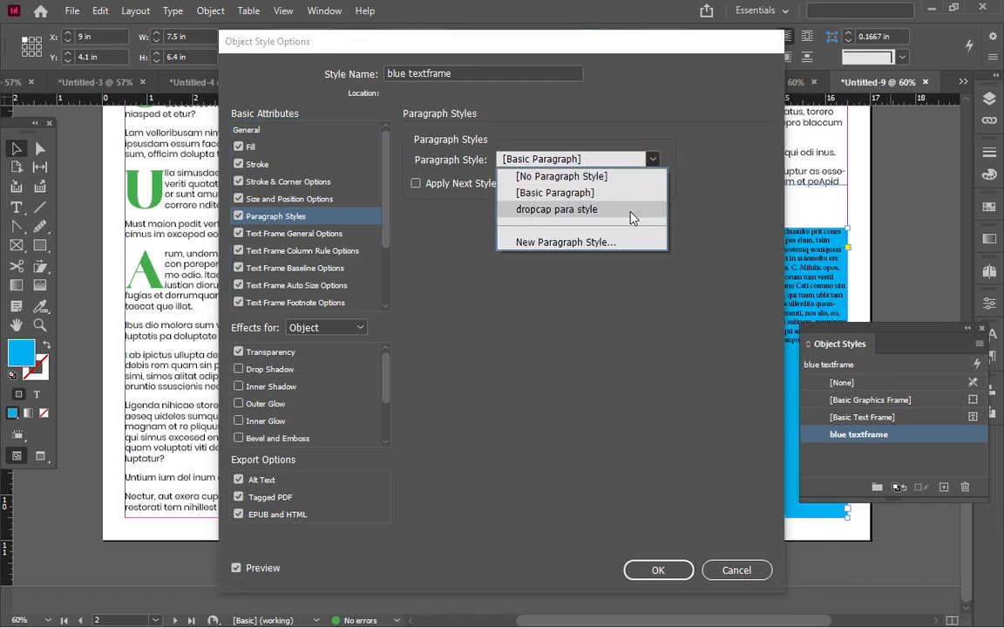
left_click(568, 210)
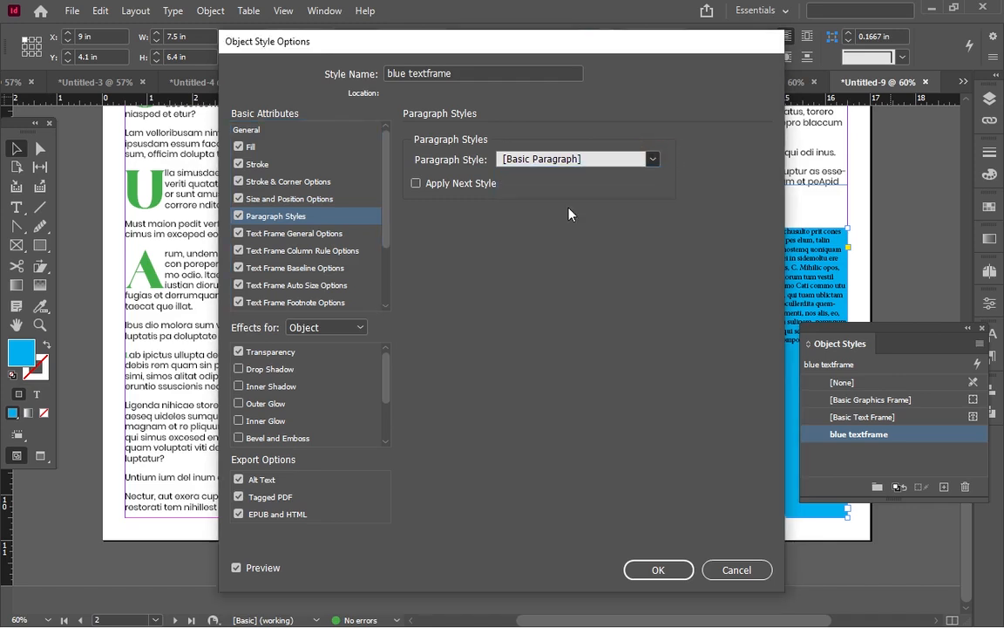
left_click(416, 184)
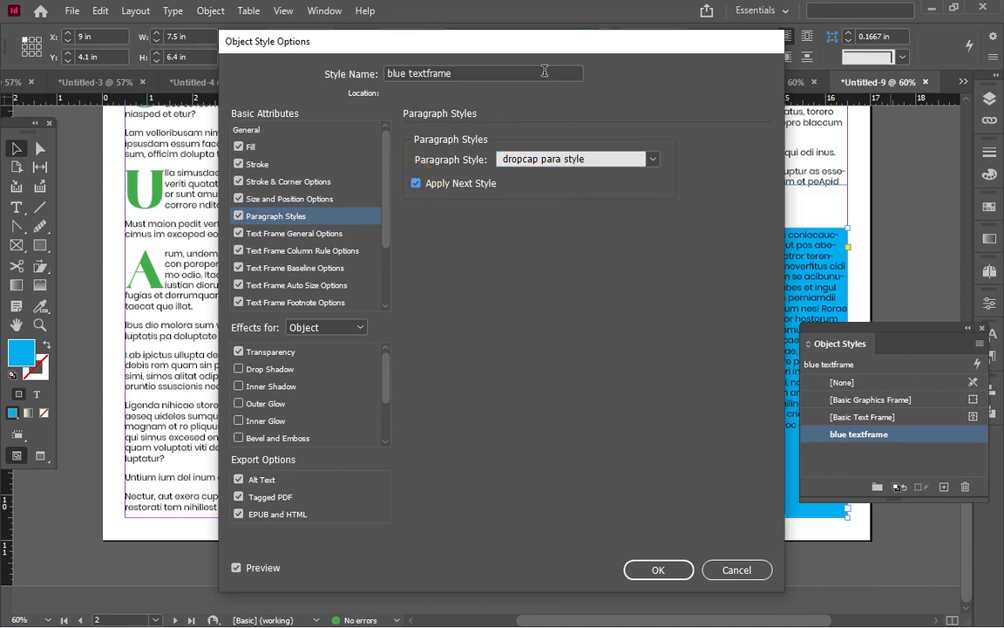
left_click_drag(585, 52, 566, 15)
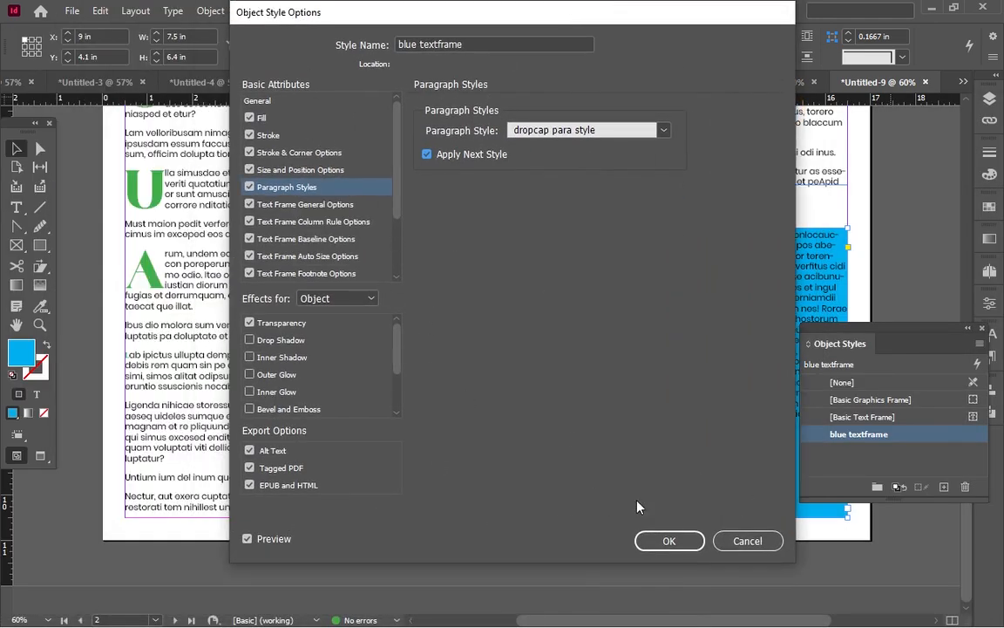
left_click(691, 540)
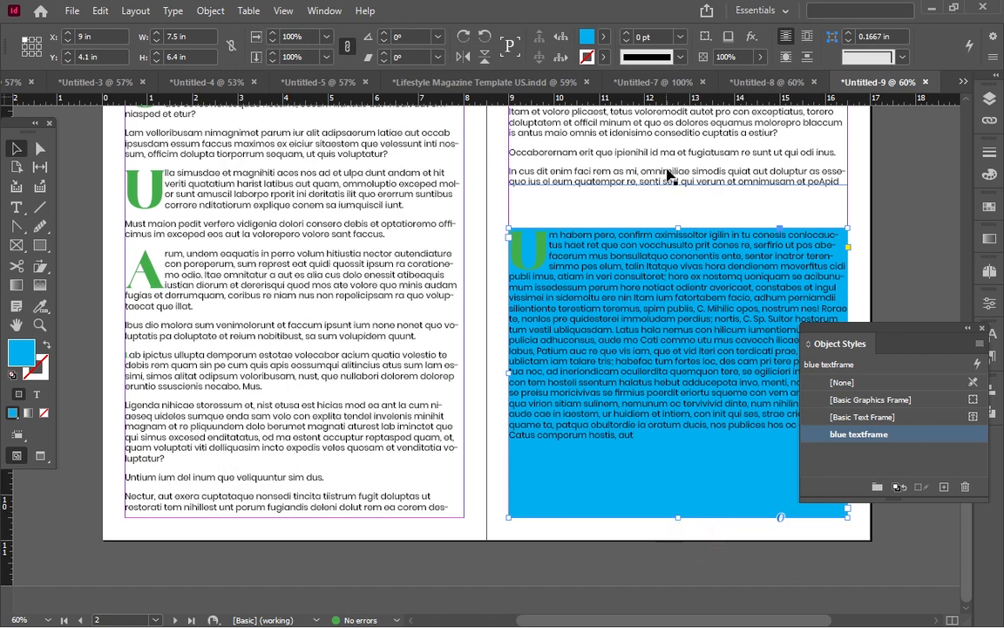
- Compare the paragraph formatting in the cyan frame with the drop-cap text on the rest of the spread
left_click(251, 288)
left_click(556, 325)
left_click(572, 290)
scroll(575, 293, "up", 5)
scroll(578, 295, "down", 5)
scroll(576, 297, "up", 3)
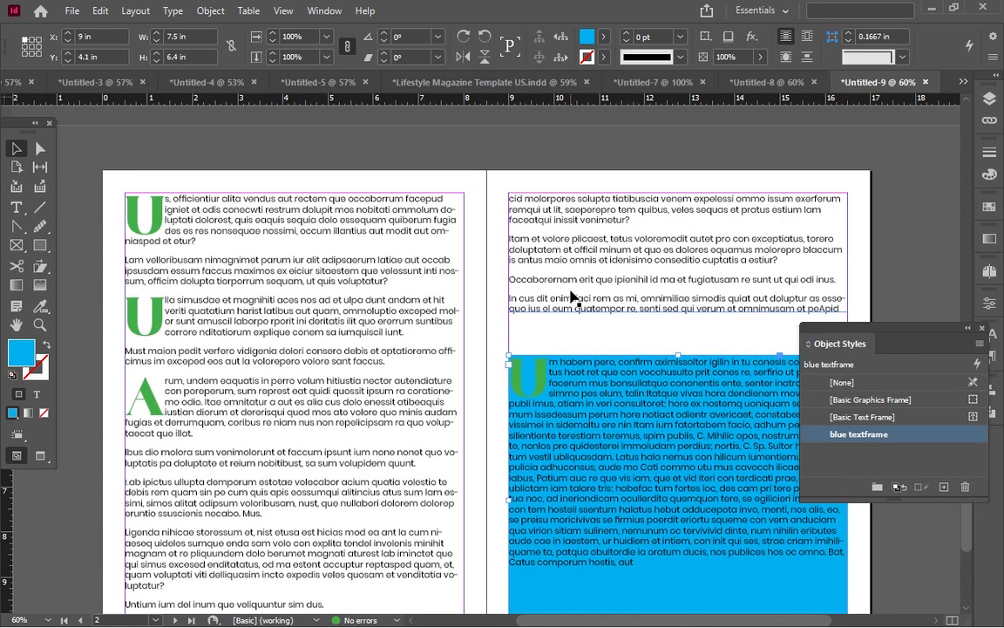
scroll(572, 297, "down", 3)
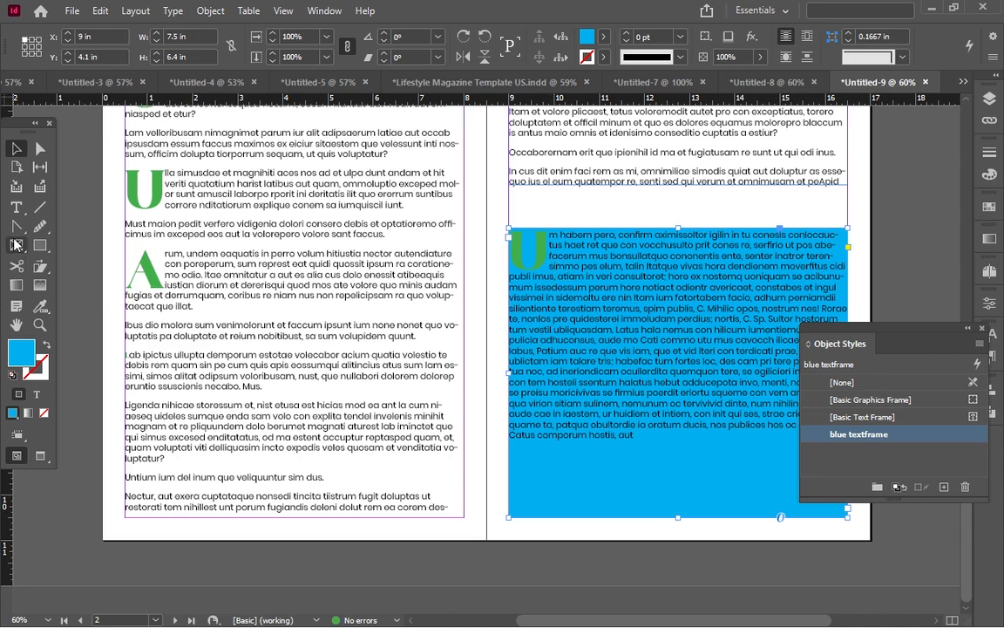
- Draw a text frame about 7.5 by 2.56 in across the upper margin area of page 1
scroll(575, 374, "up", 7)
scroll(571, 373, "up", 2)
scroll(571, 372, "up", 8)
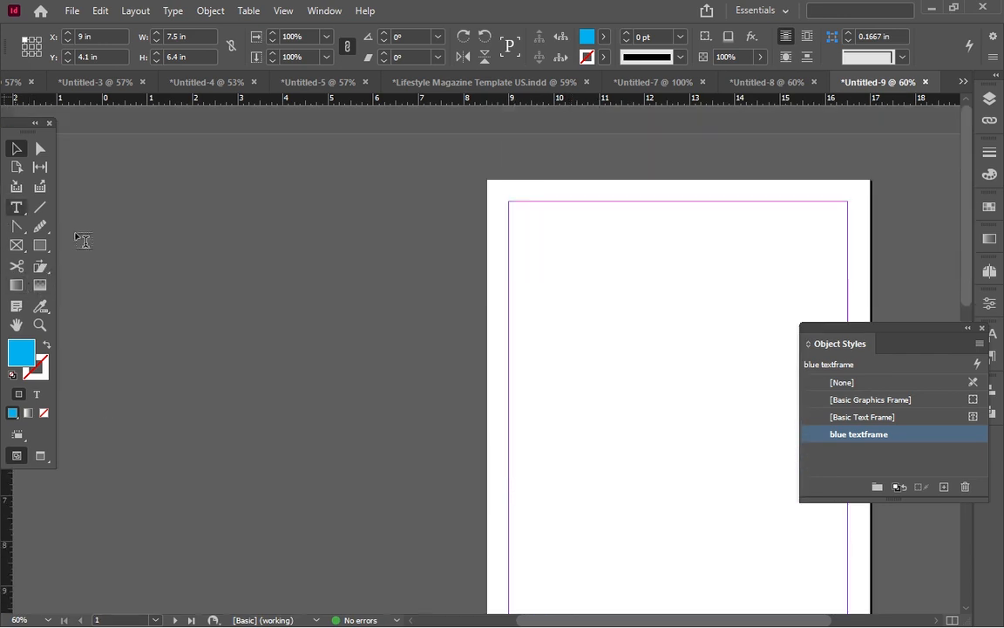
left_click(16, 208)
left_click_drag(519, 212, 847, 317)
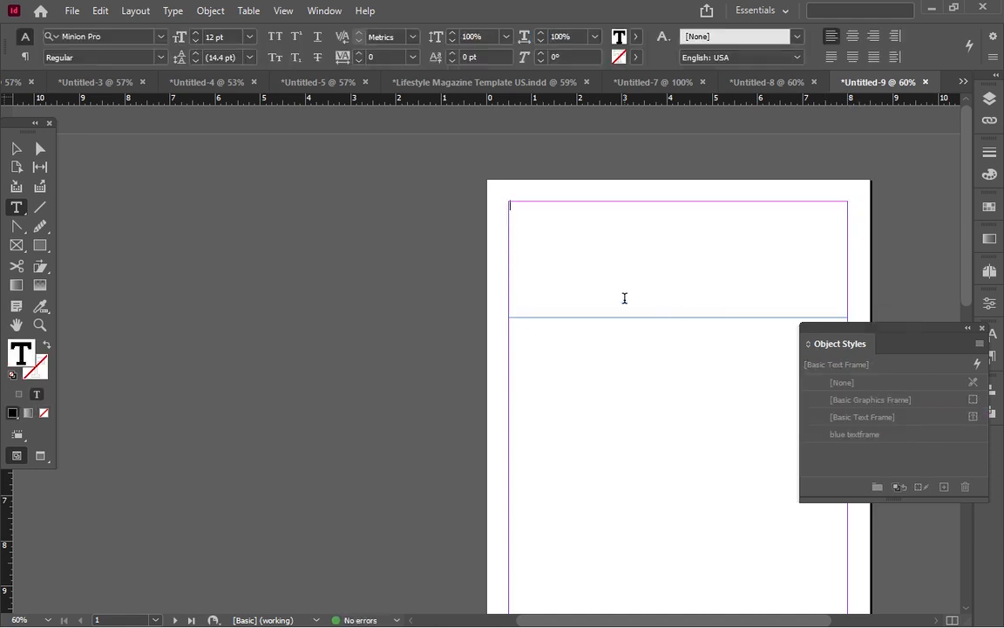
- Fill the new text frame on page 1 with placeholder text and select the frame as an object
right_click(540, 200)
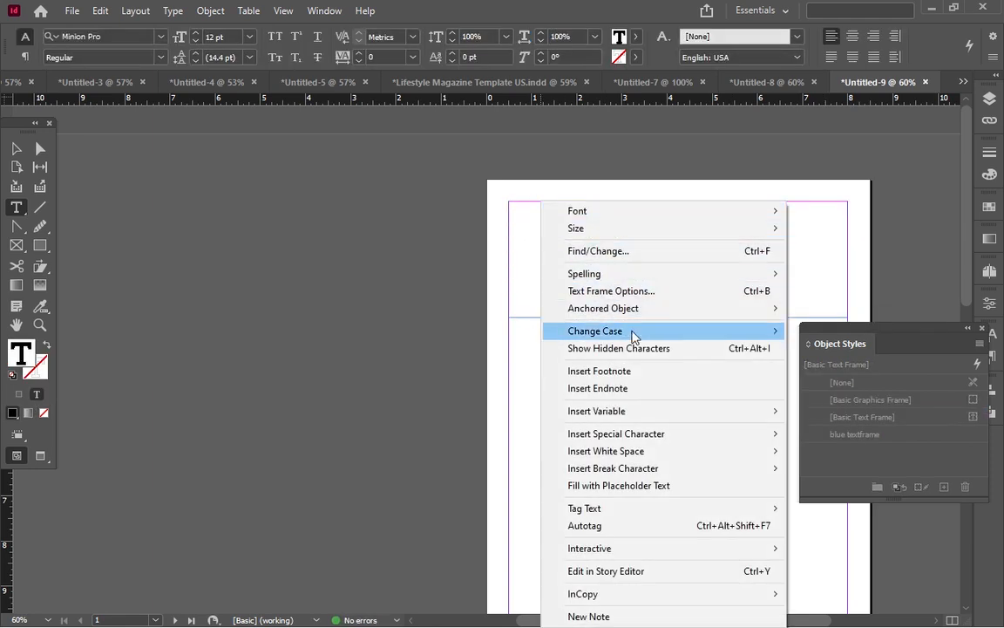
left_click(617, 485)
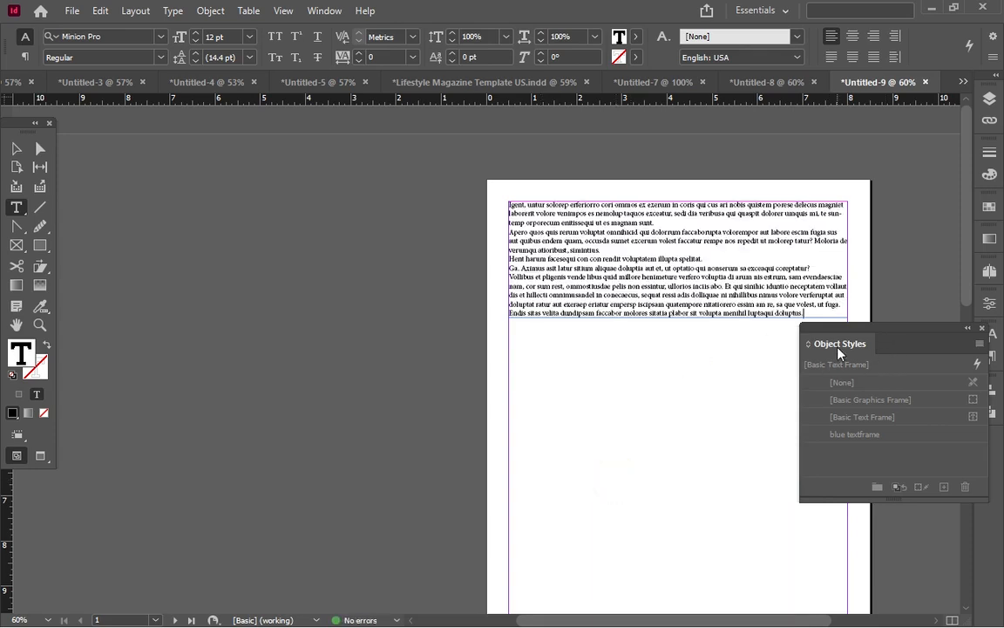
left_click(16, 148)
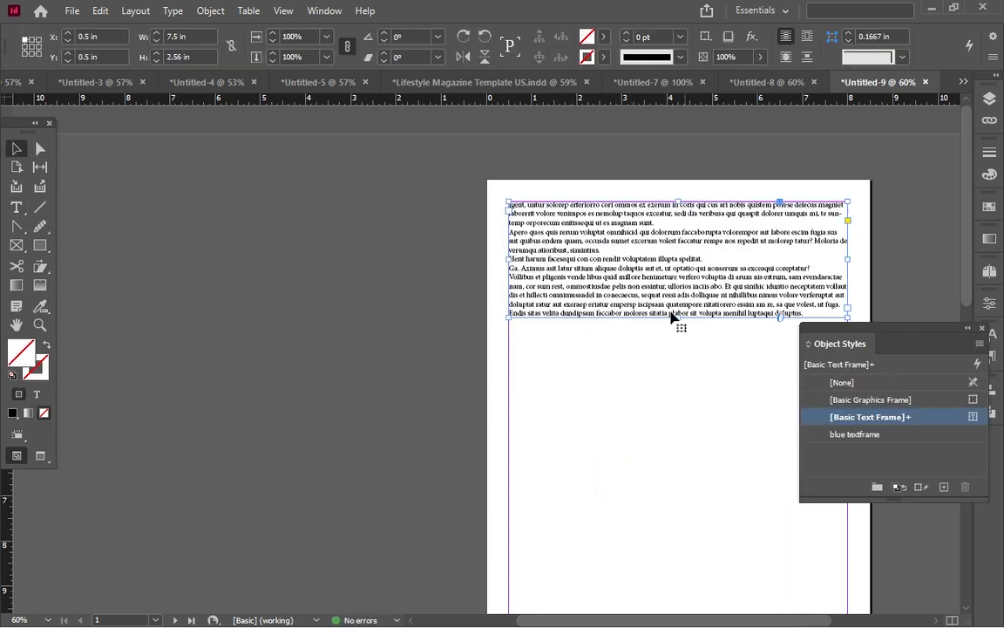
- Apply the blue textframe object style to the selected text frame on page 1 and clear its overrides
left_click(868, 436)
left_click(869, 436, "alt")
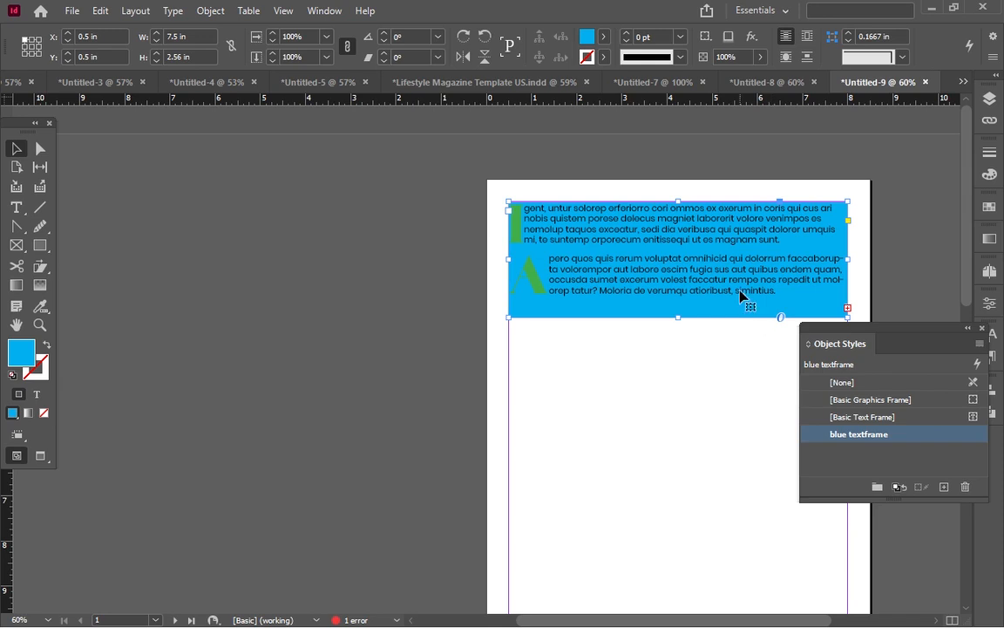
scroll(698, 305, "down", 3)
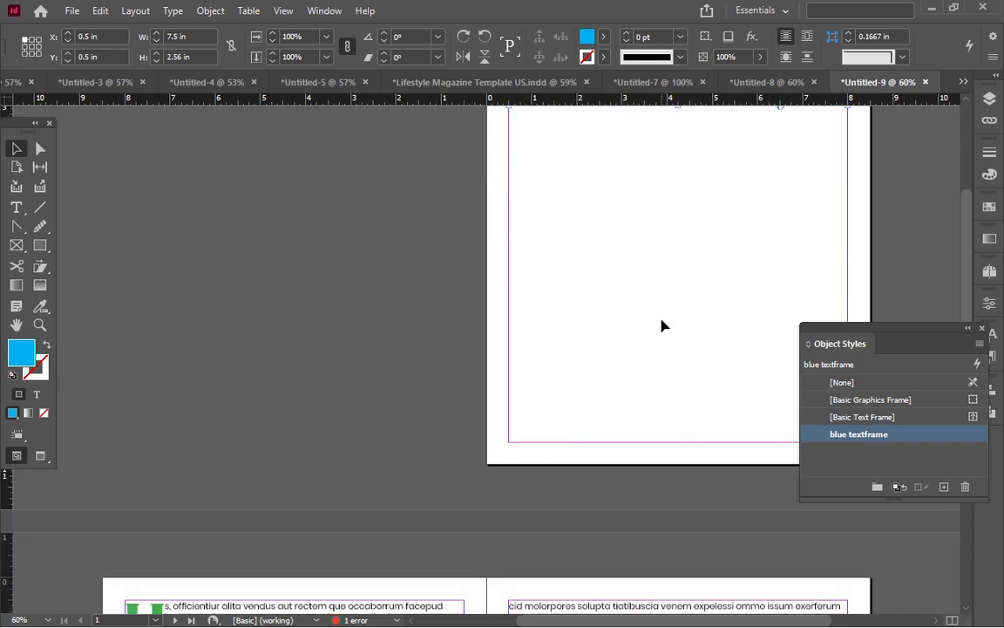
scroll(661, 325, "up", 3)
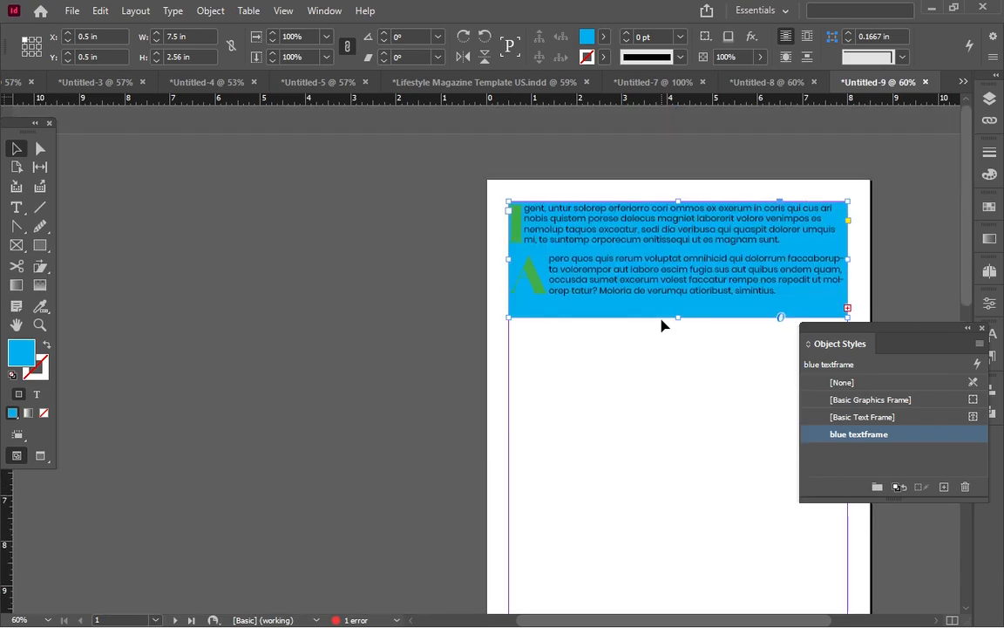
scroll(662, 325, "down", 10)
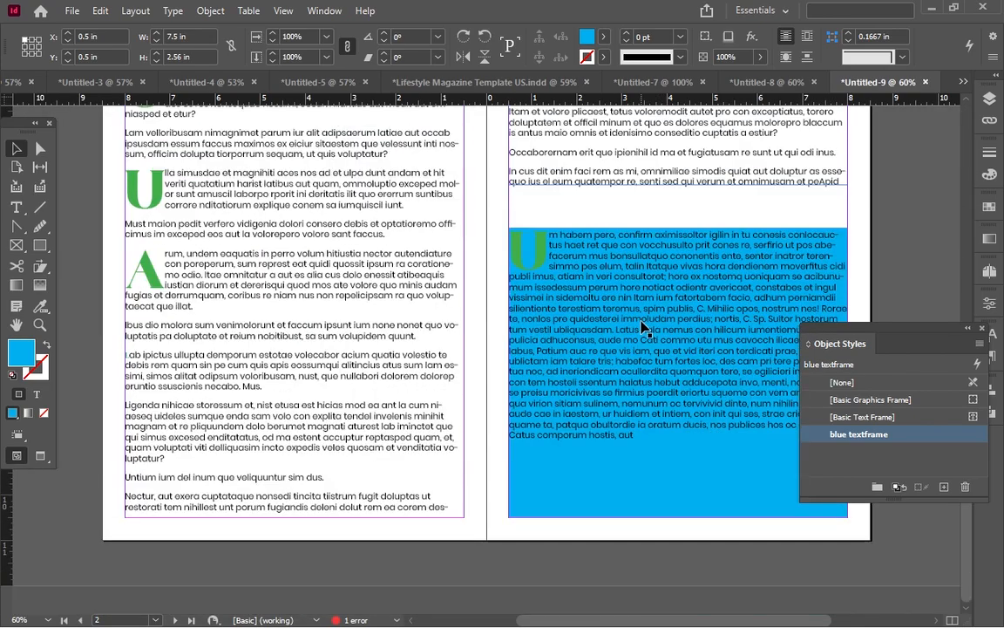
scroll(642, 327, "up", 12)
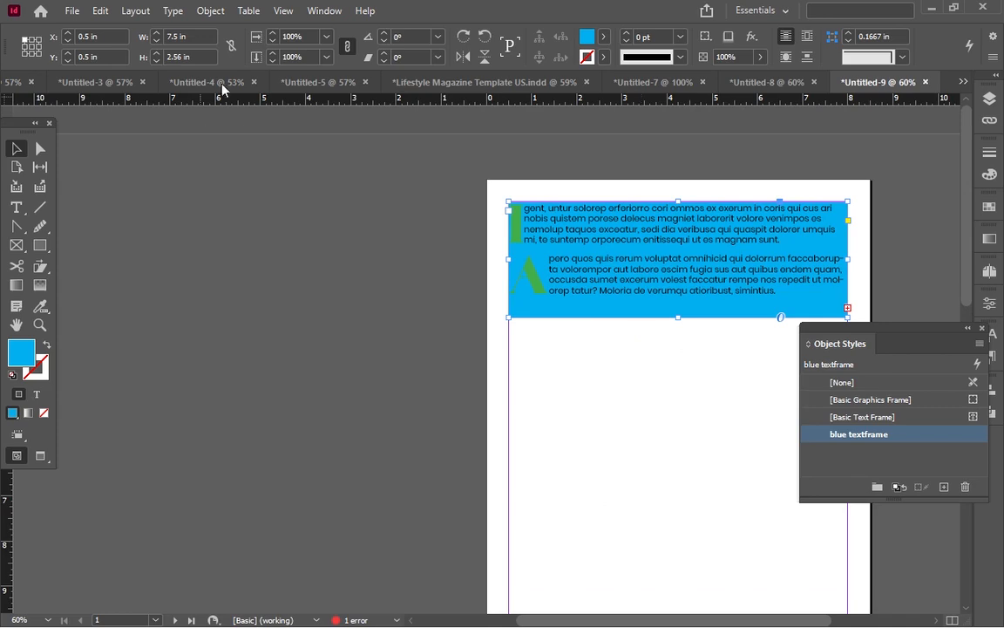
- Create a new Letter-size print document with 3 facing pages
left_click(78, 10)
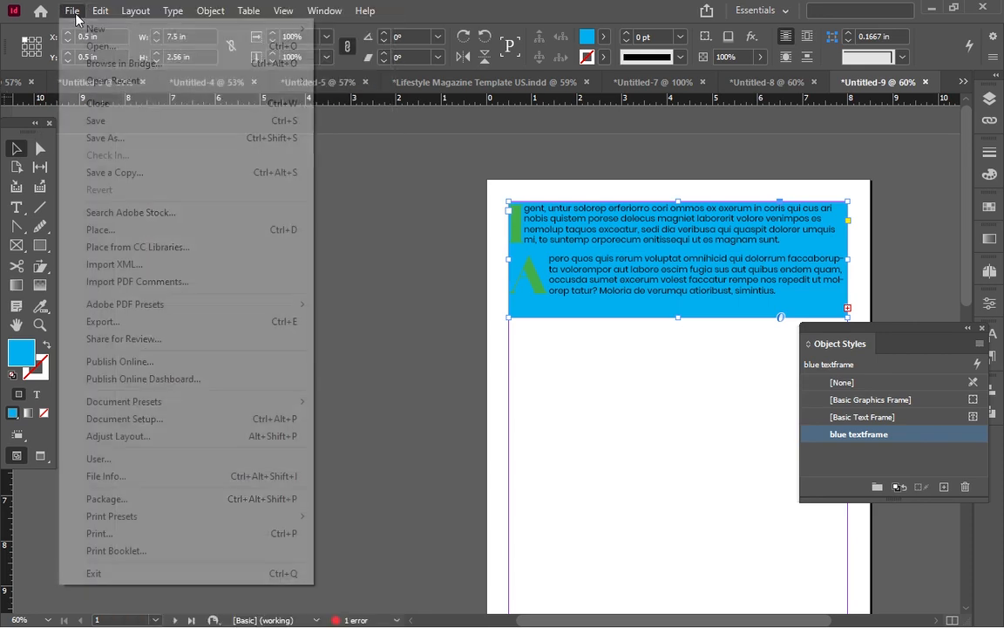
left_click(335, 27)
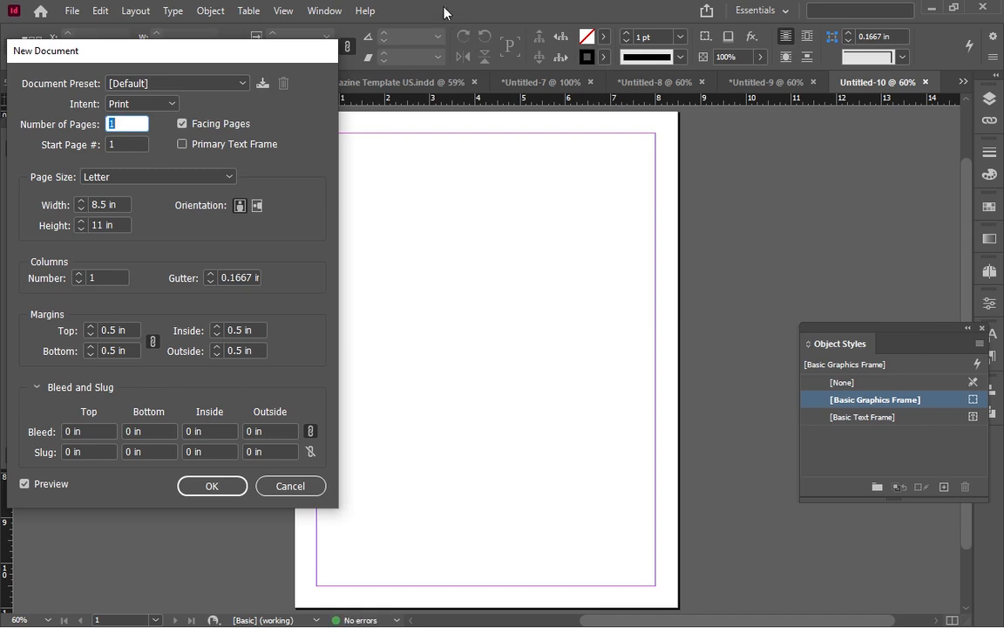
left_click_drag(228, 56, 478, 29)
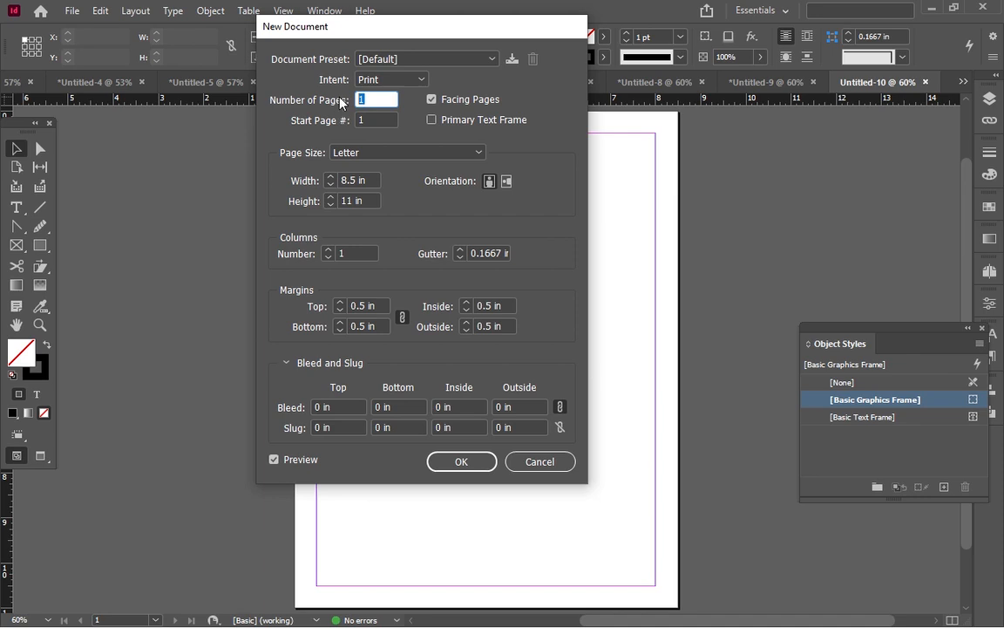
type("3")
left_click(461, 461)
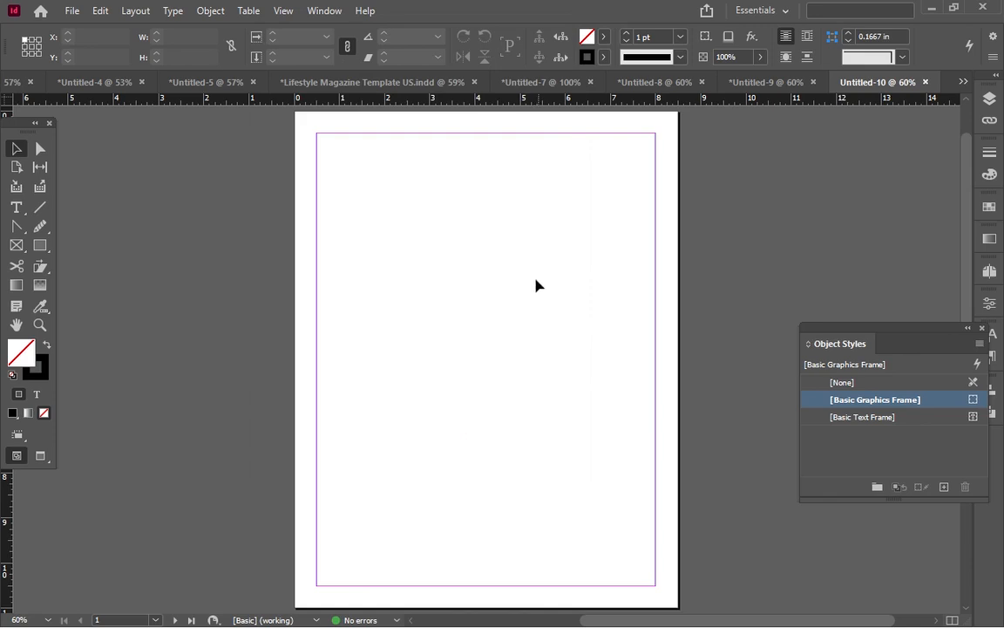
- Go to the spread of pages 2 and 3 and close the Object Styles panel
scroll(601, 311, "down", 5)
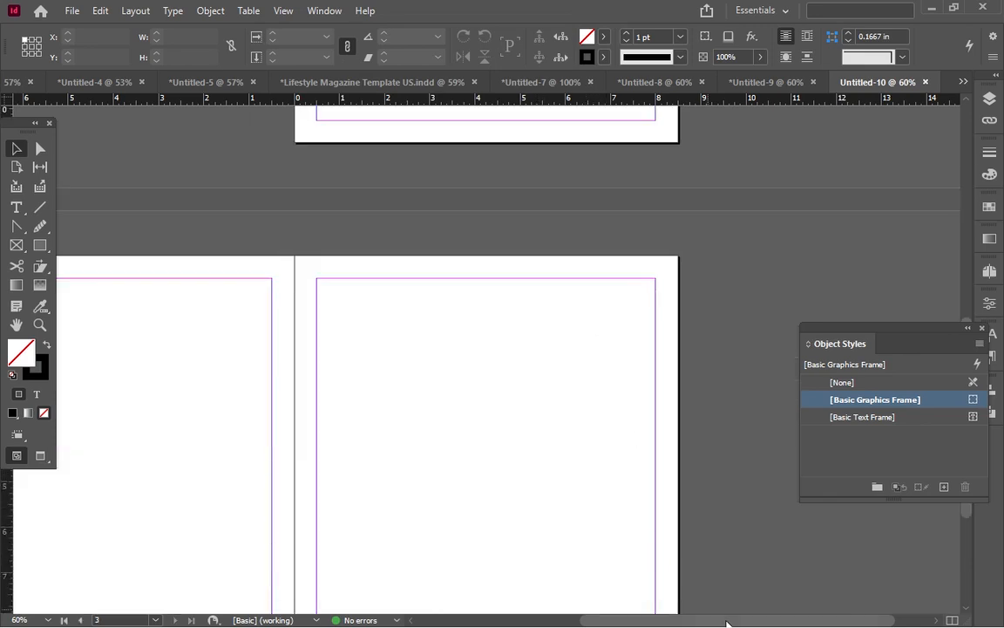
left_click_drag(728, 622, 654, 621)
scroll(609, 436, "down", 2)
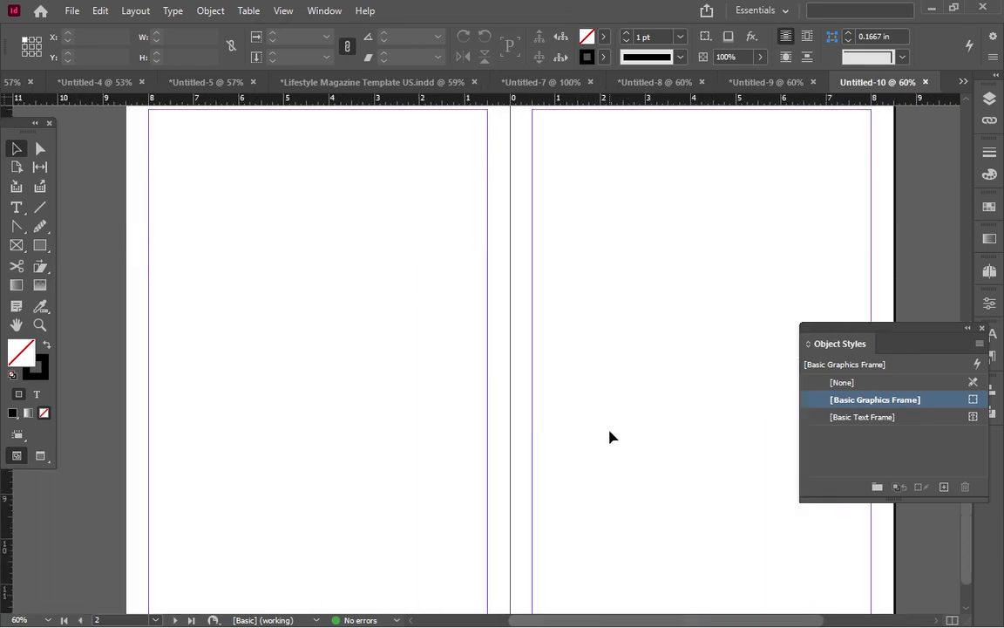
scroll(609, 436, "up", 1)
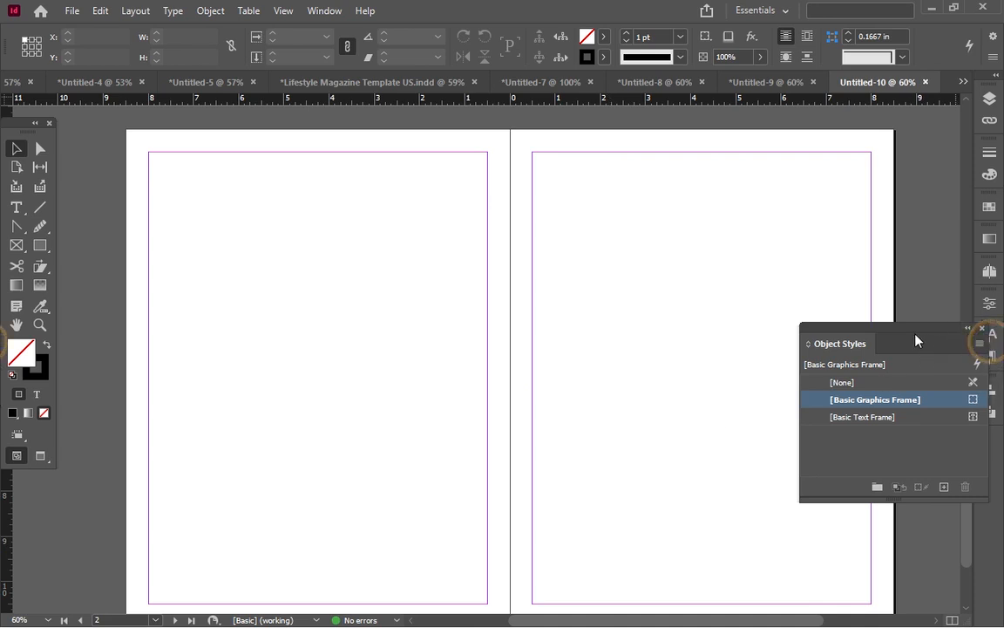
left_click(982, 330)
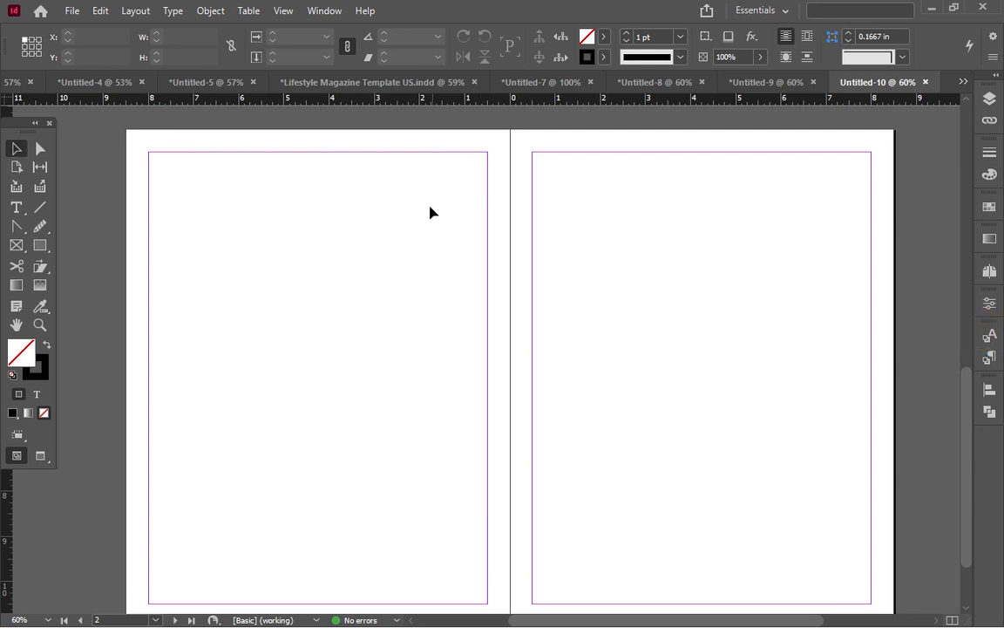
- Place the foods Word file within the margins of page 2, removing styles and formatting from its text and tables
left_click(72, 11)
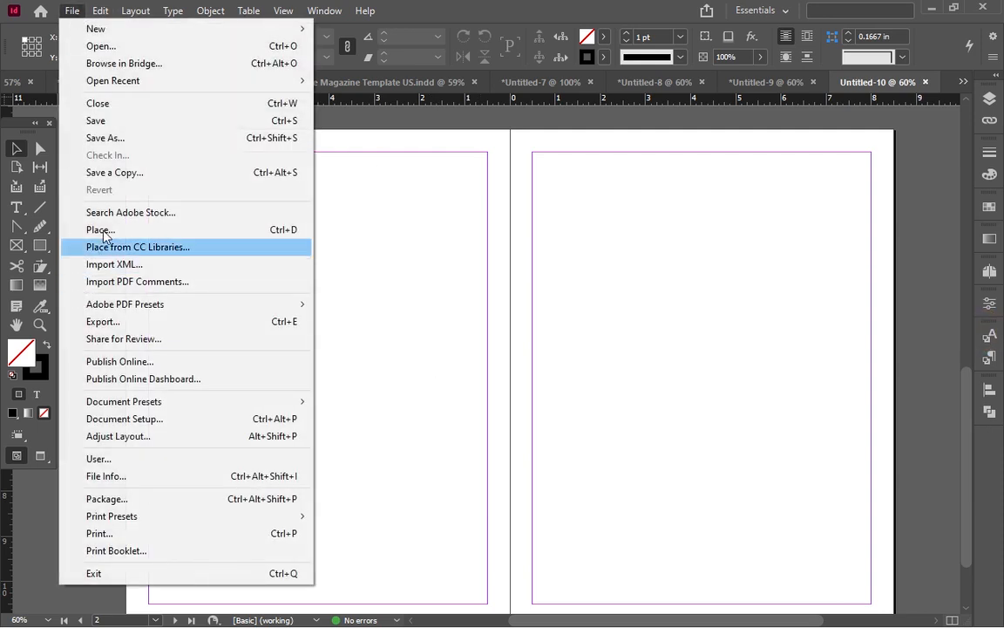
left_click(293, 232)
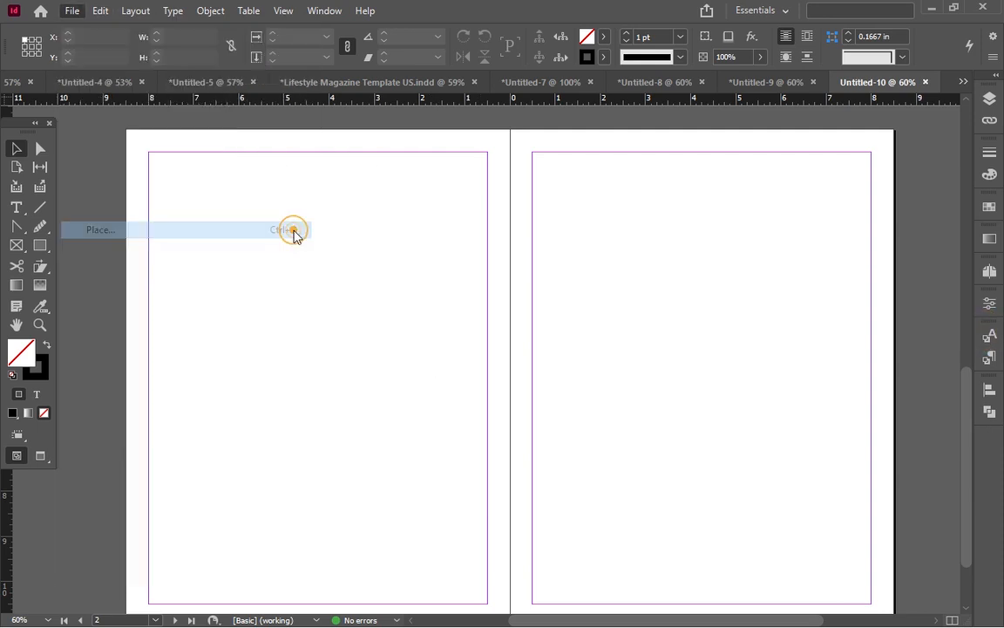
left_click(412, 261)
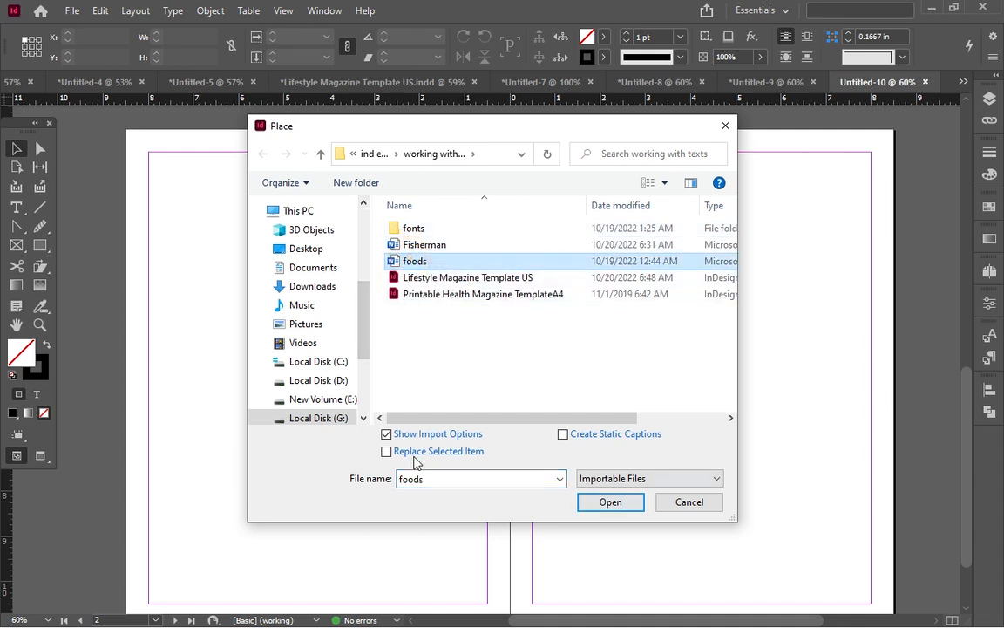
left_click(608, 501)
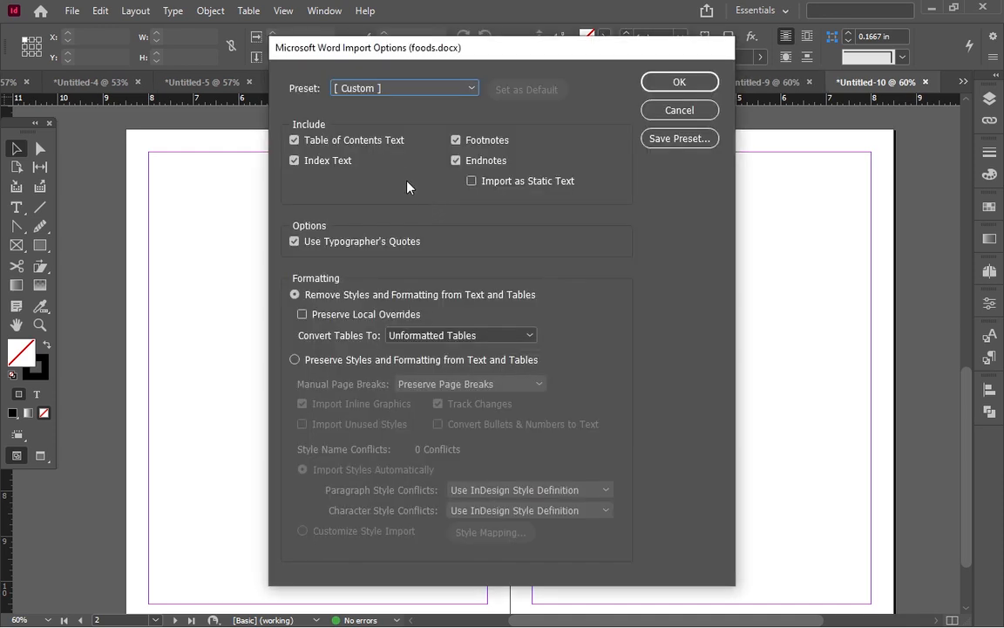
left_click(295, 294)
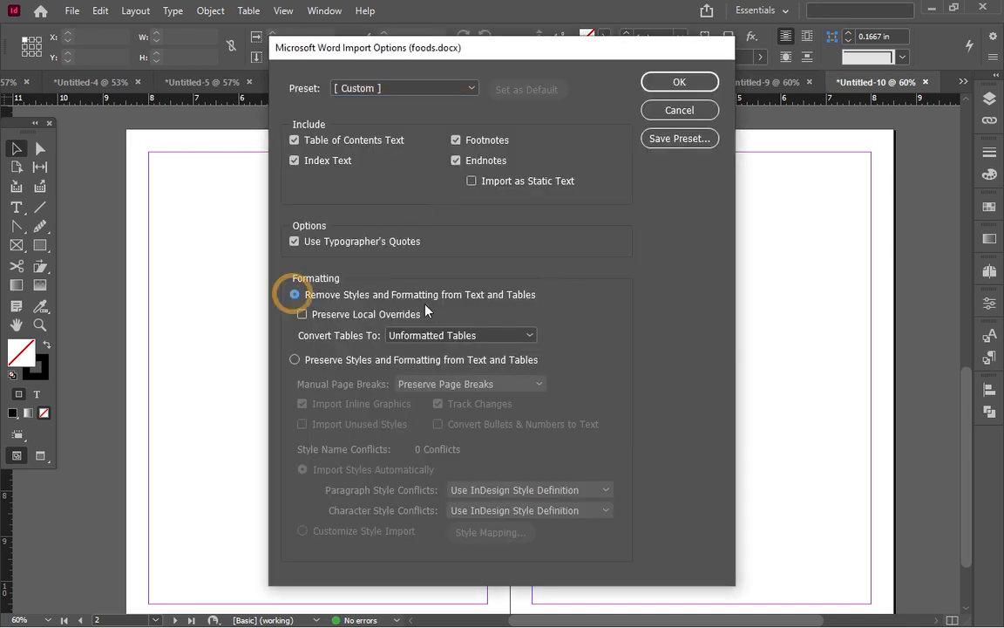
left_click(679, 82)
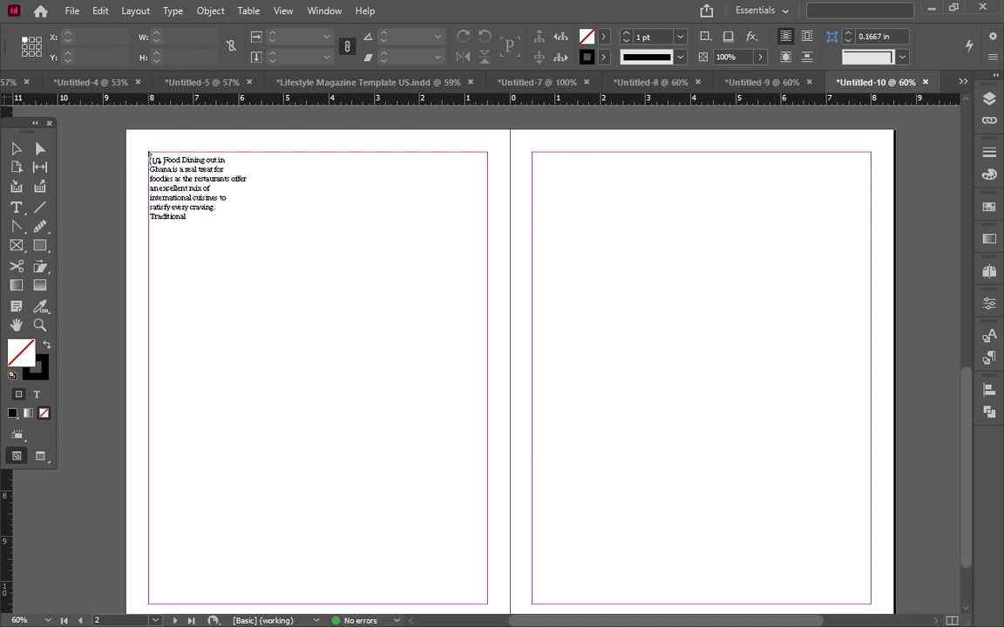
left_click(149, 154)
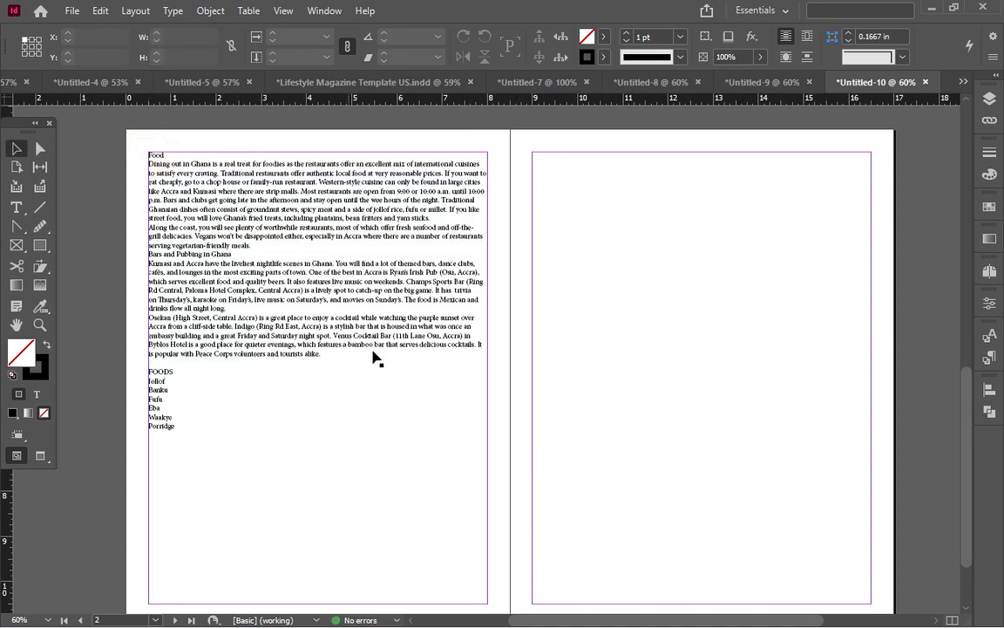
- Set all the placed text on page 2 to Roboto Light at 13 pt
left_click(17, 208)
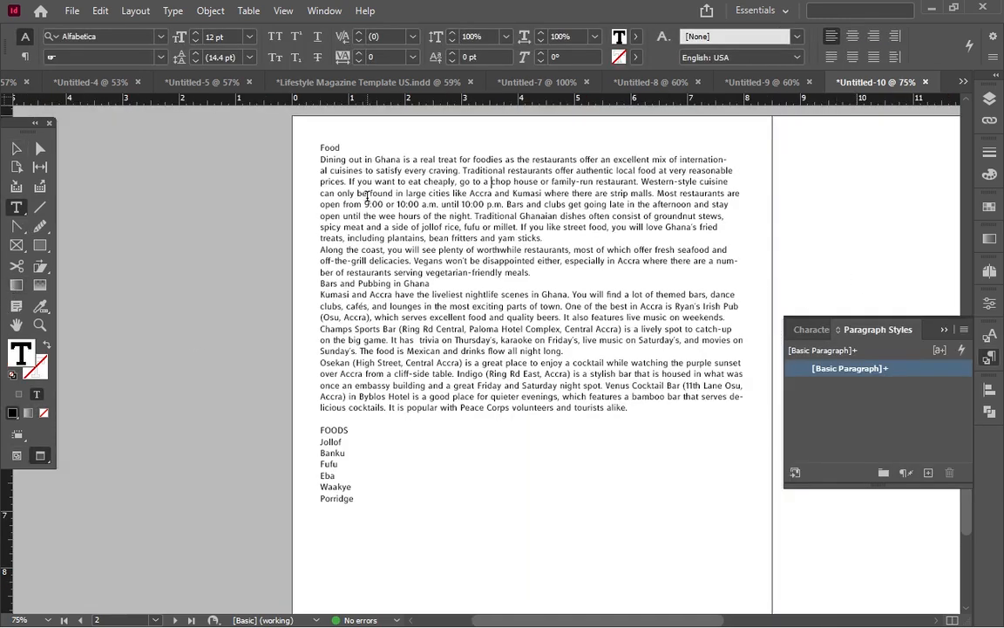
left_click(366, 195)
key("ctrl+a")
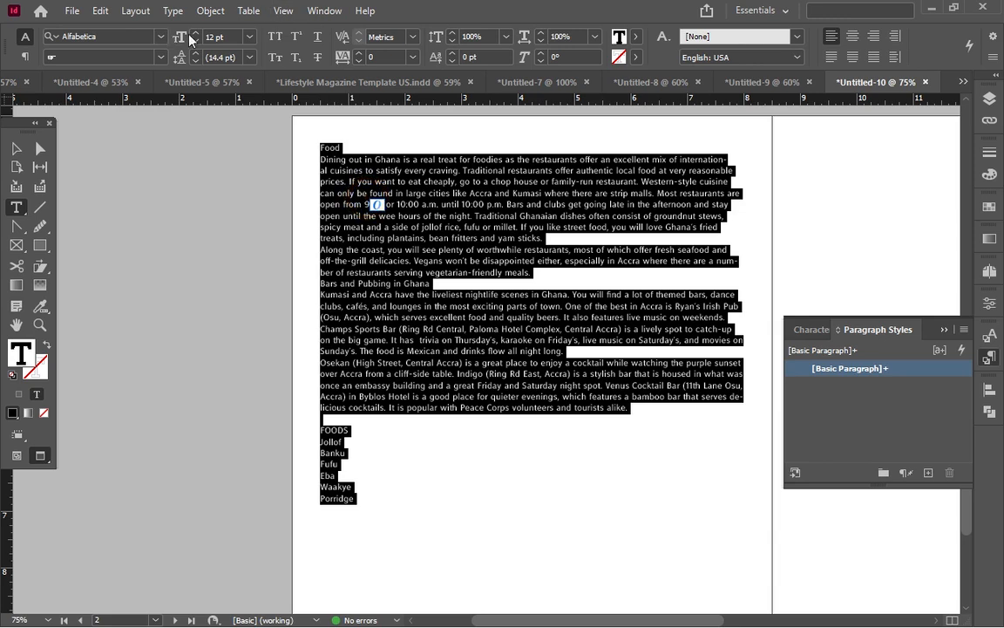
left_click(150, 37)
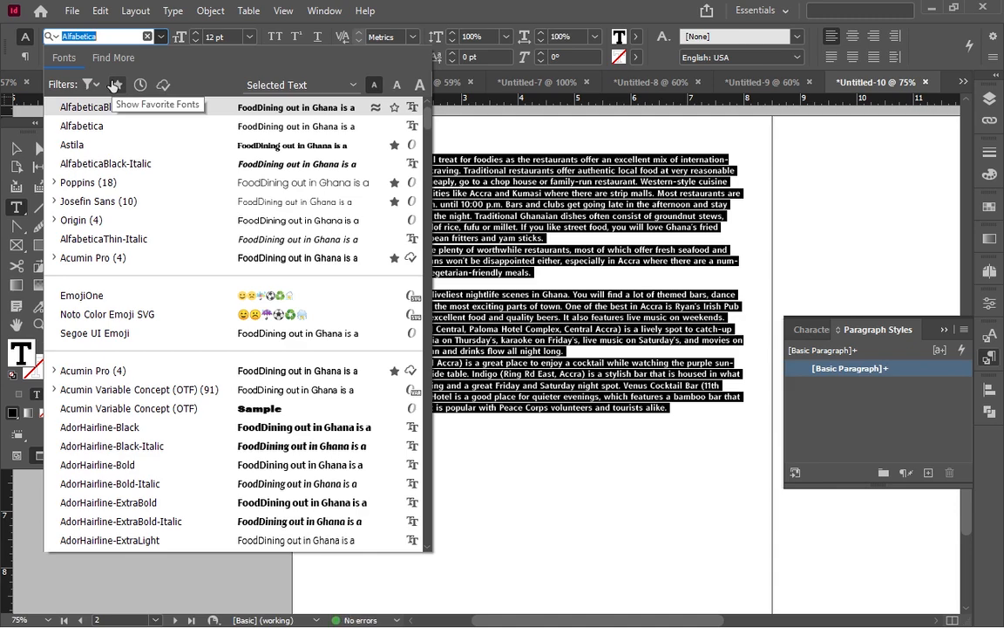
left_click(116, 84)
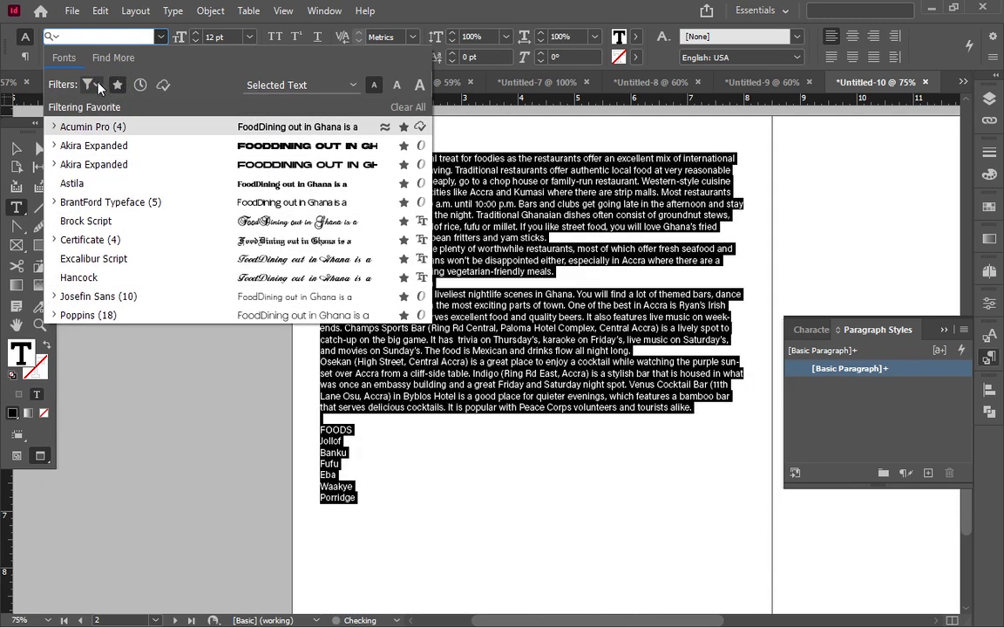
left_click(117, 84)
scroll(92, 331, "down", 5)
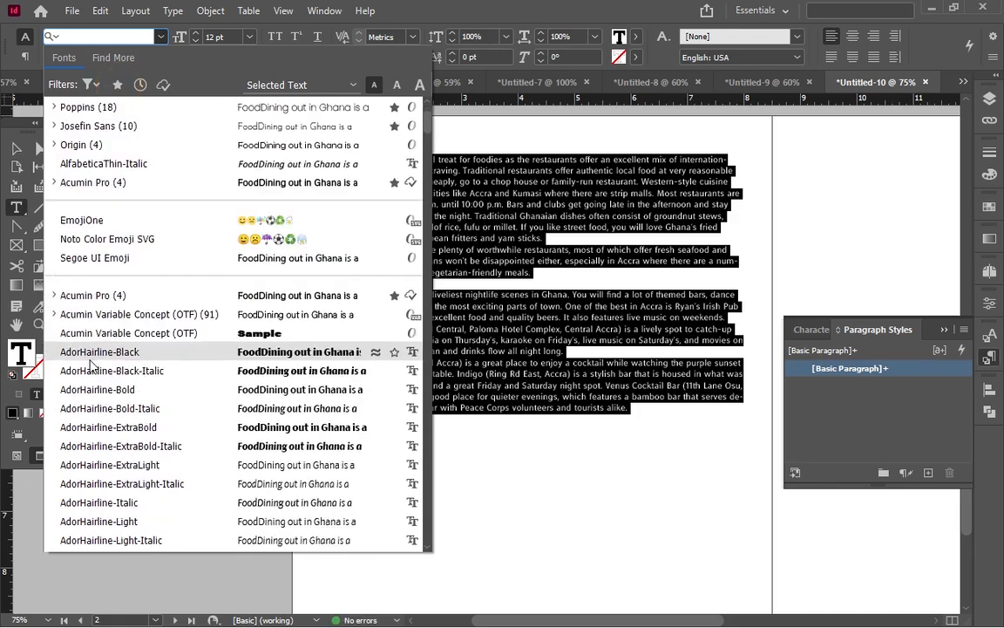
scroll(91, 363, "up", 4)
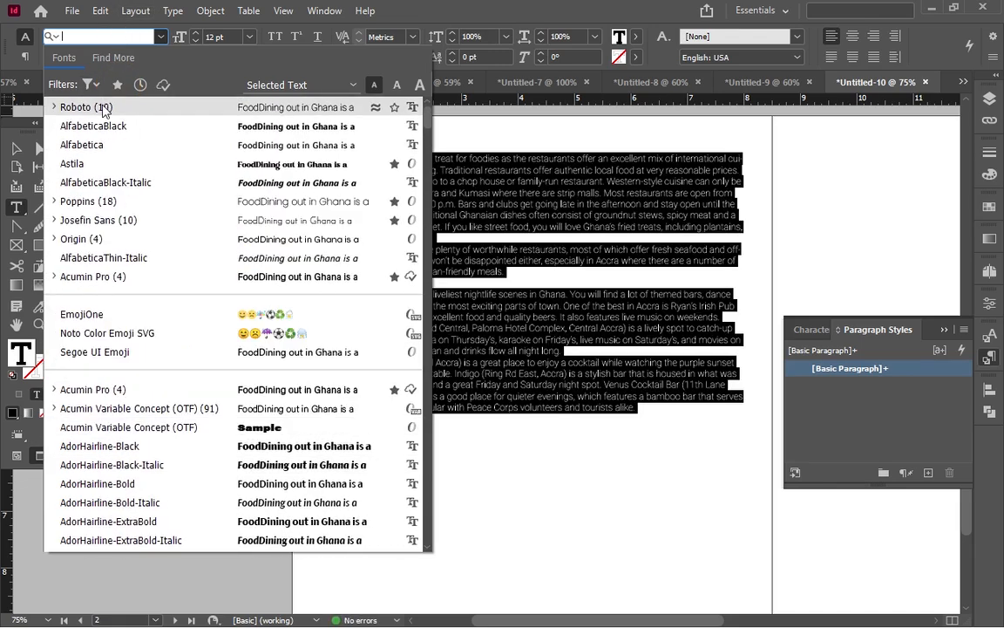
left_click(54, 107)
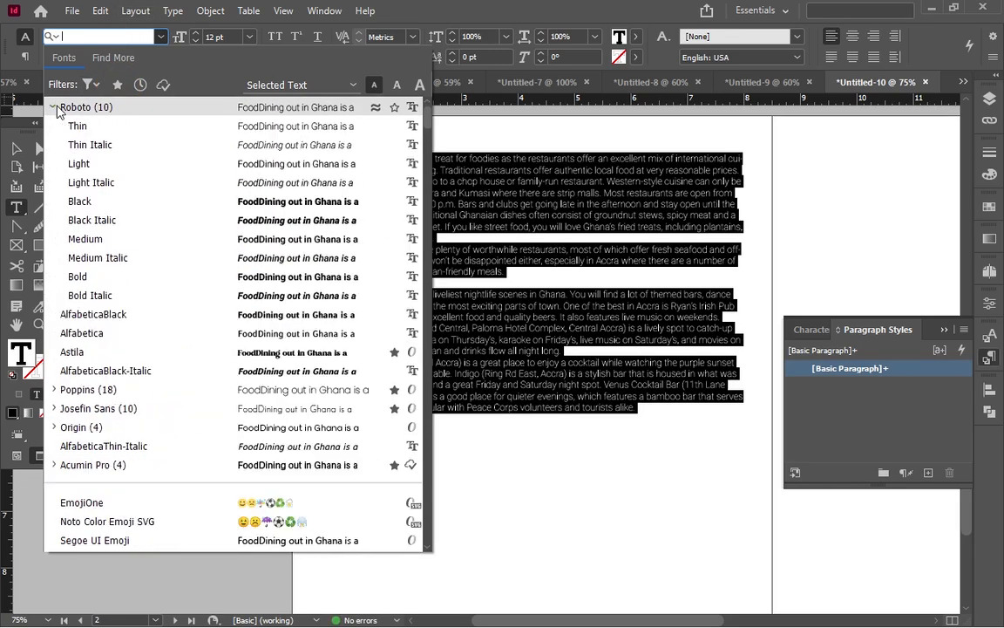
left_click(79, 164)
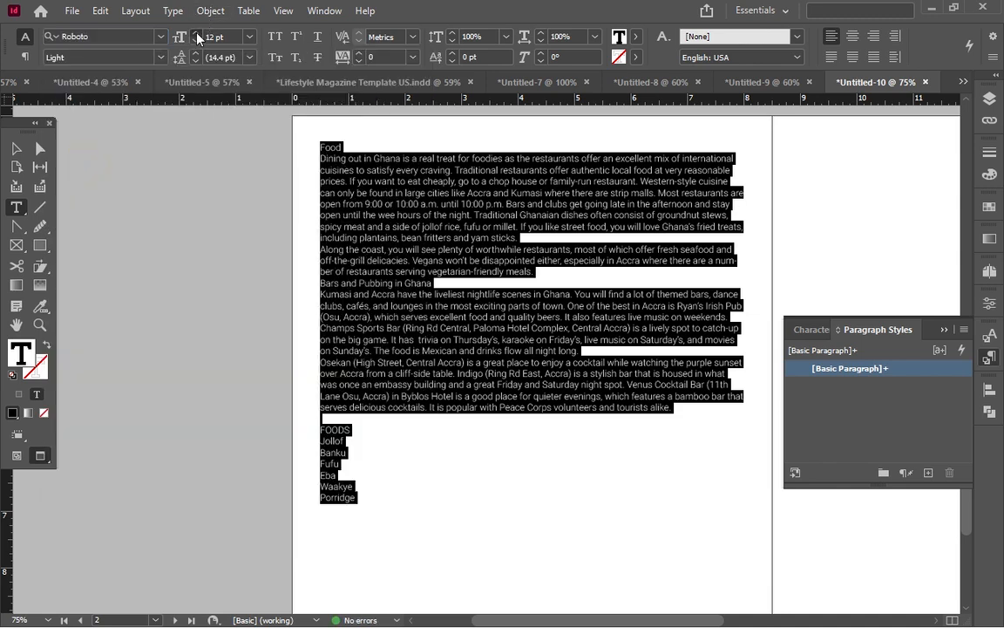
left_click(197, 33)
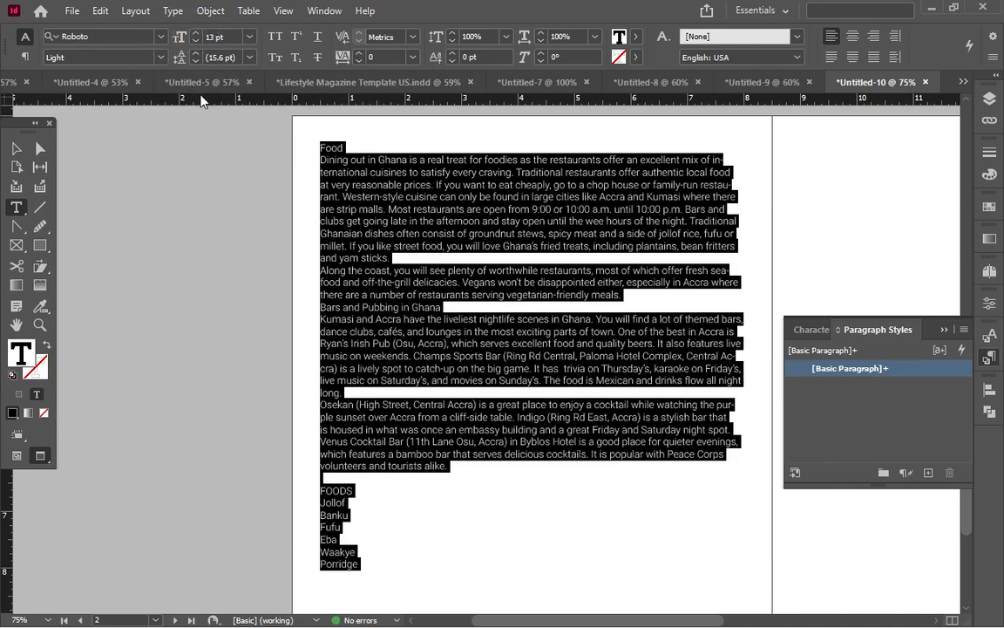
- Set the space after to 0.0625 in and the space before to 0.125 in for all the selected paragraphs
left_click(24, 57)
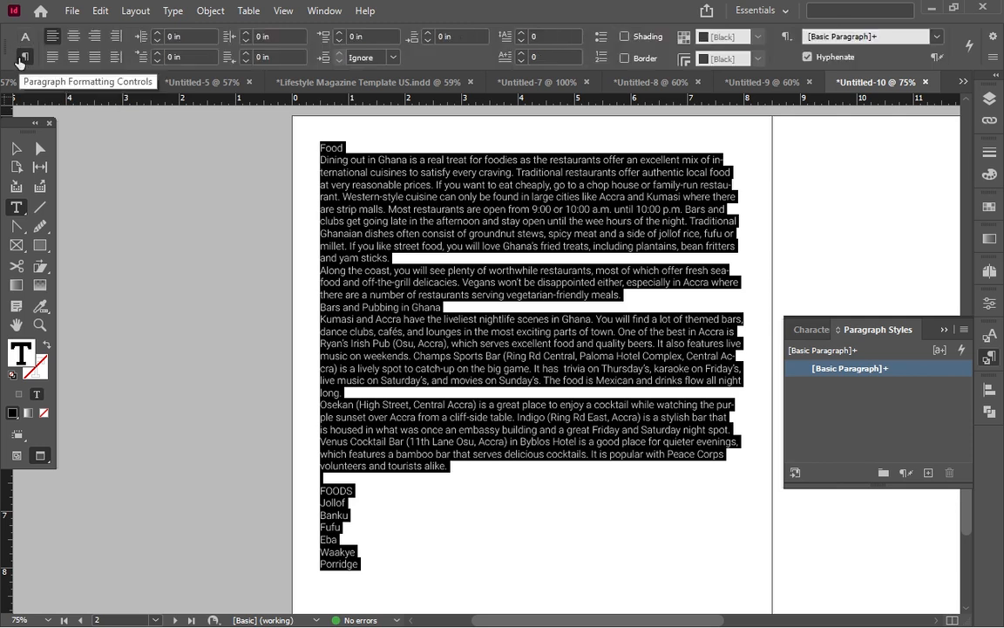
left_click(428, 35)
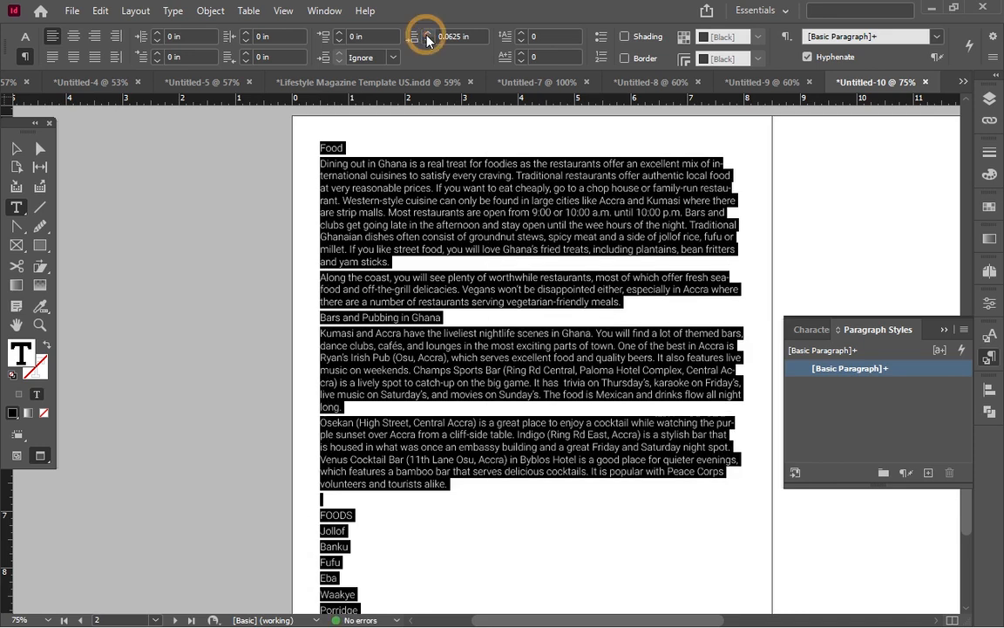
scroll(436, 397, "down", 1)
scroll(422, 379, "down", 1)
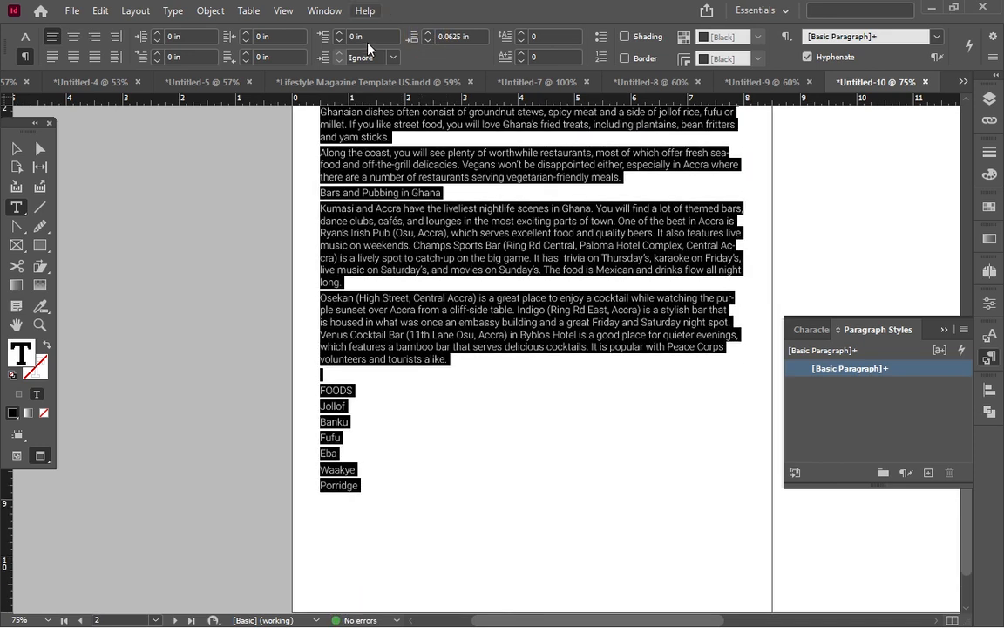
left_click(339, 32)
left_click(339, 32)
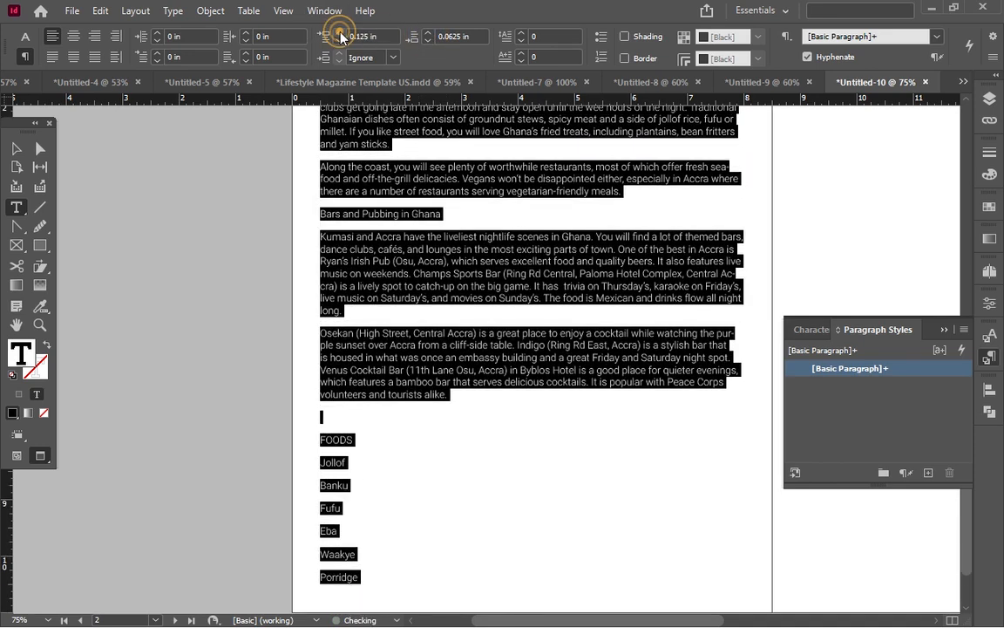
left_click(339, 32)
scroll(571, 359, "down", 2)
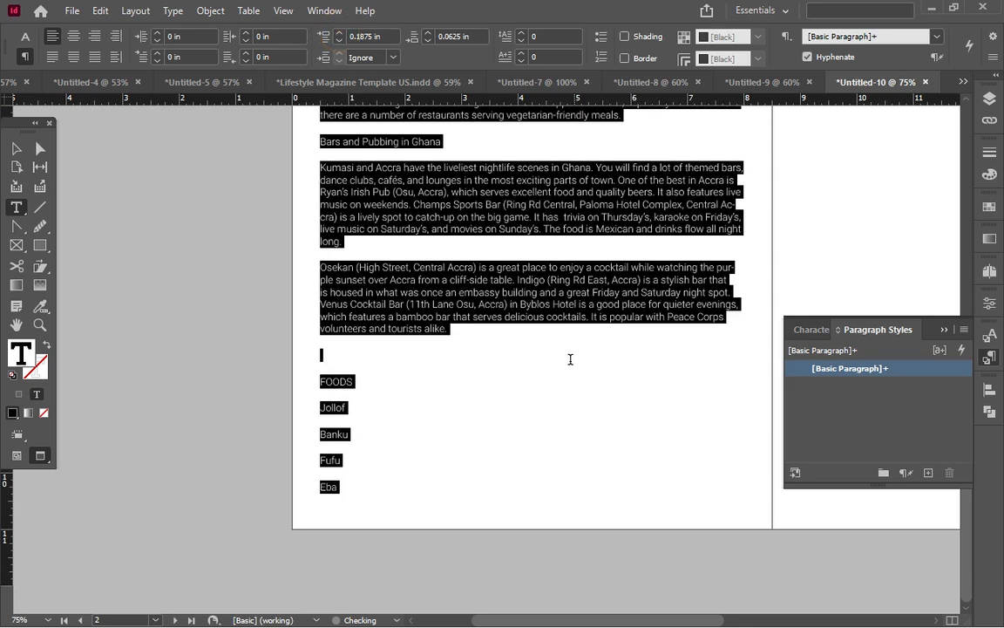
left_click(339, 40)
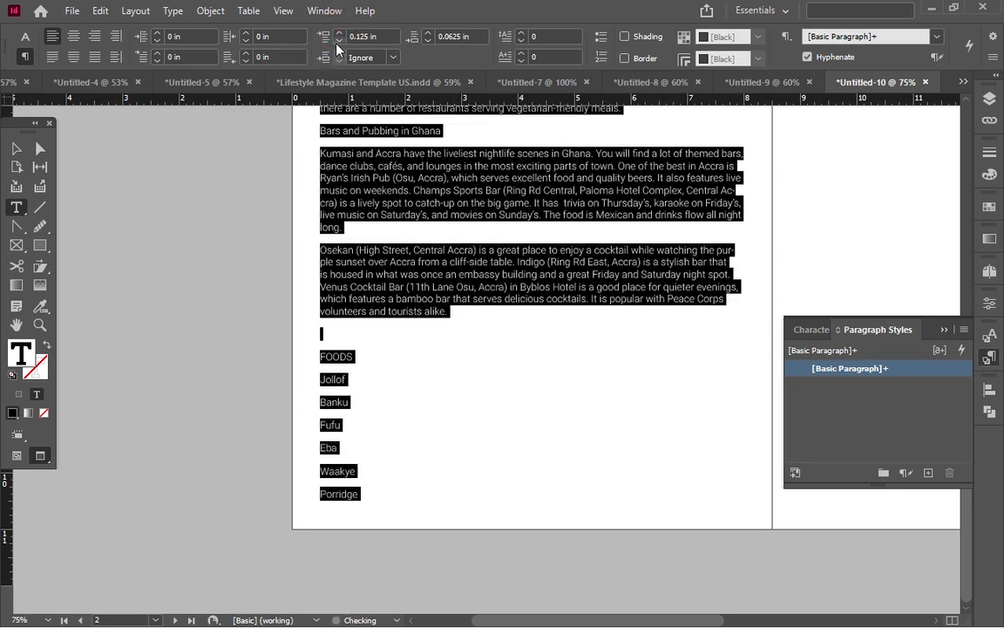
- Apply All Caps to the Food, Bars and Pubbing in Ghana, and FOODS headings on page 2
left_click(471, 440)
scroll(449, 342, "up", 3)
scroll(449, 342, "up", 5)
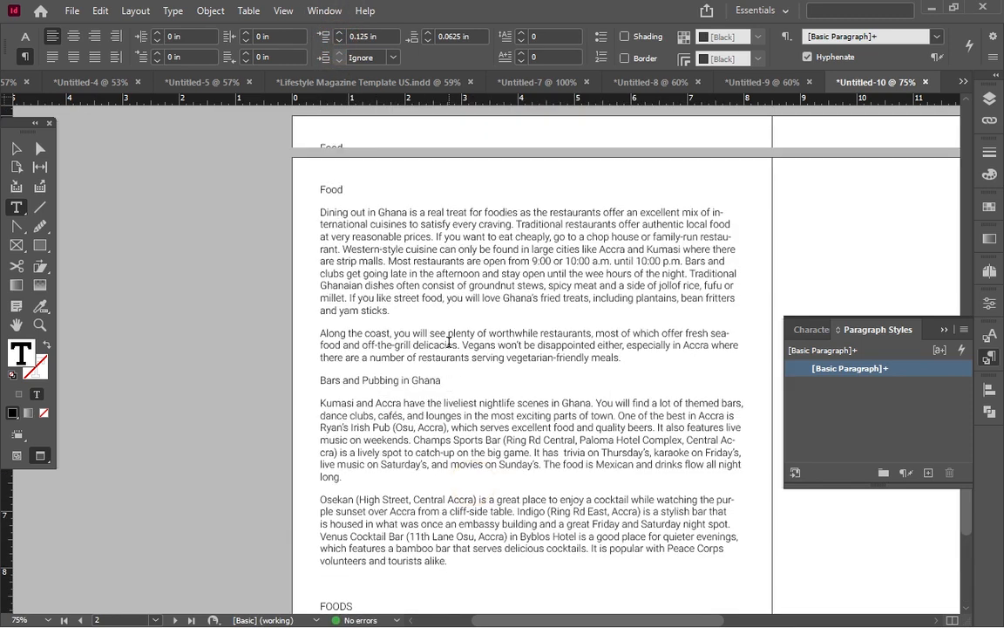
left_click_drag(355, 356, 278, 360)
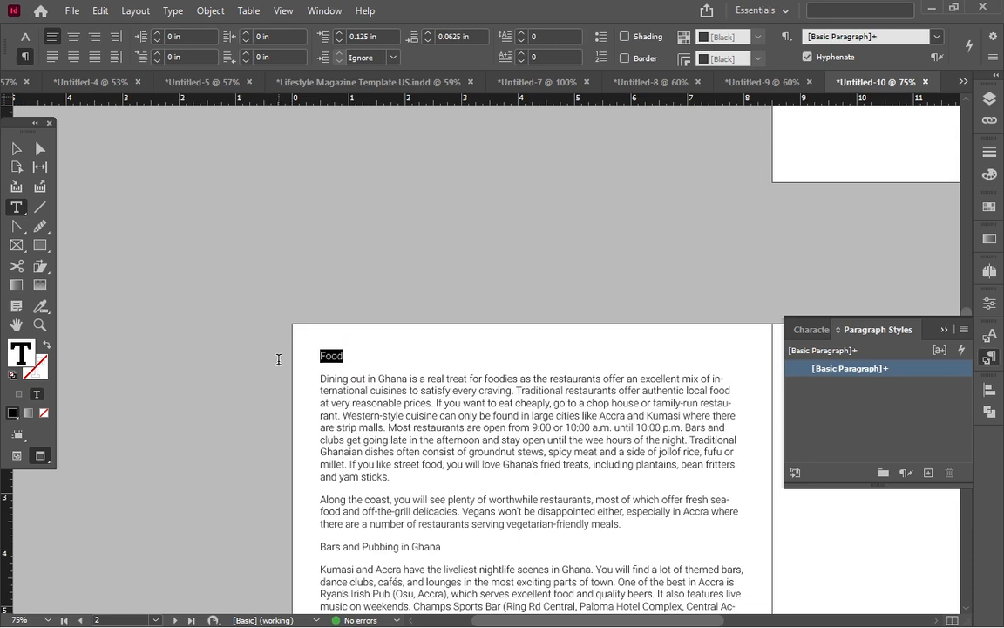
left_click(25, 36)
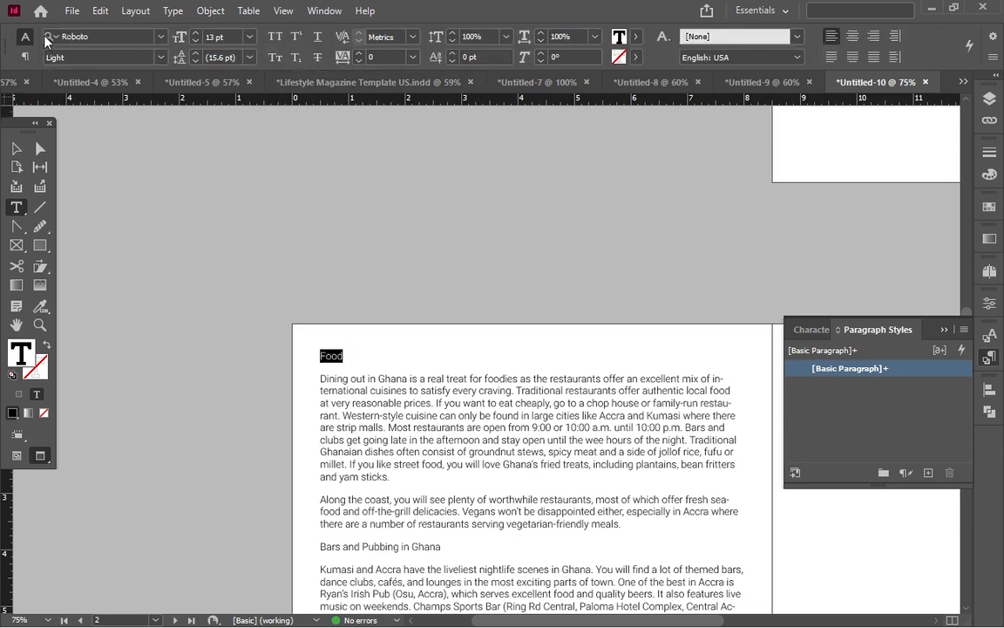
left_click(273, 36)
scroll(455, 275, "down", 4)
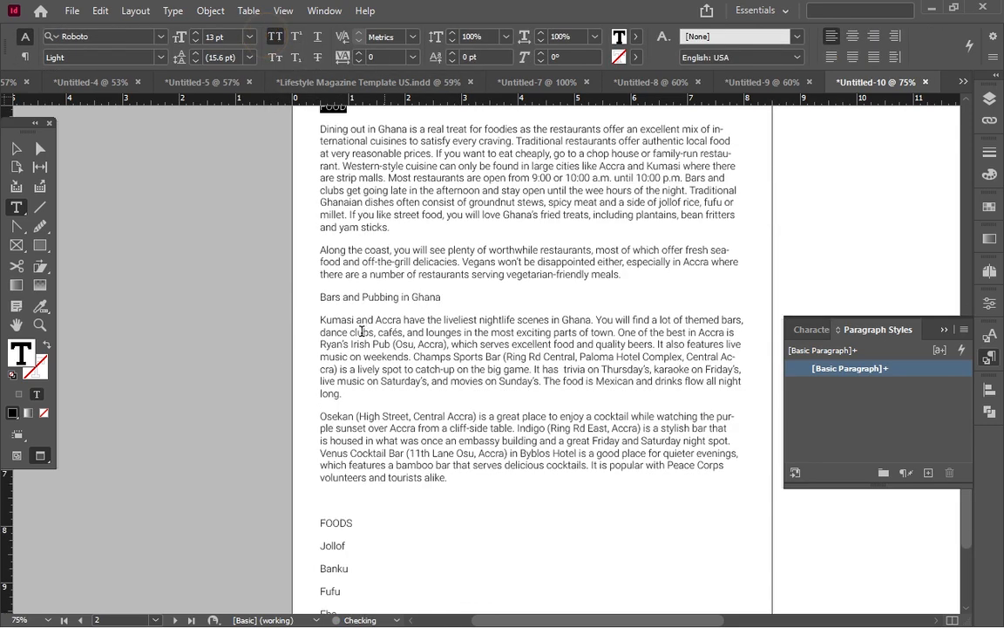
triple_click(445, 295)
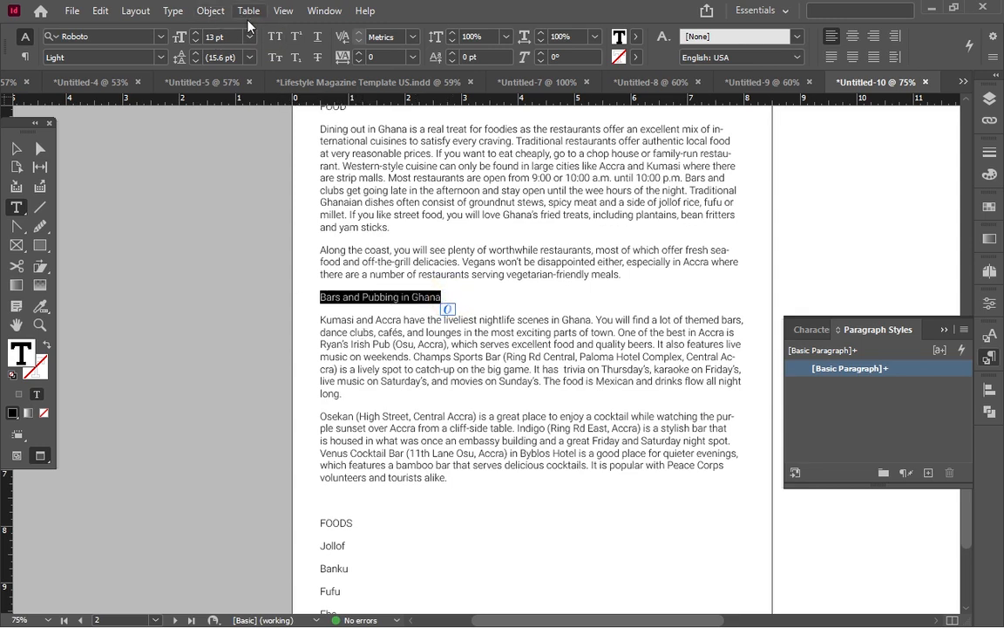
left_click(272, 36)
scroll(478, 348, "down", 3)
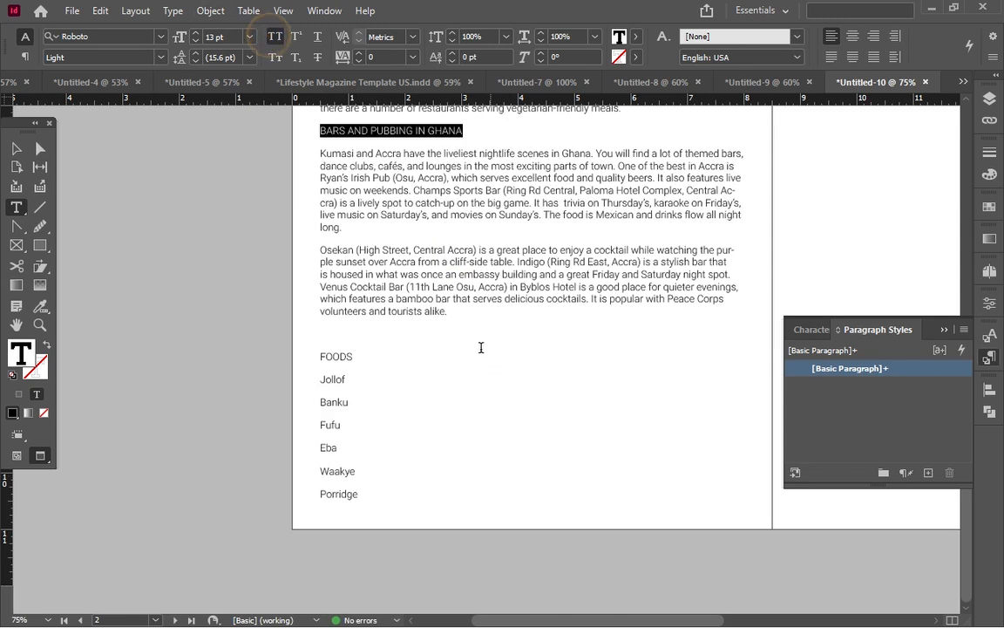
triple_click(367, 353)
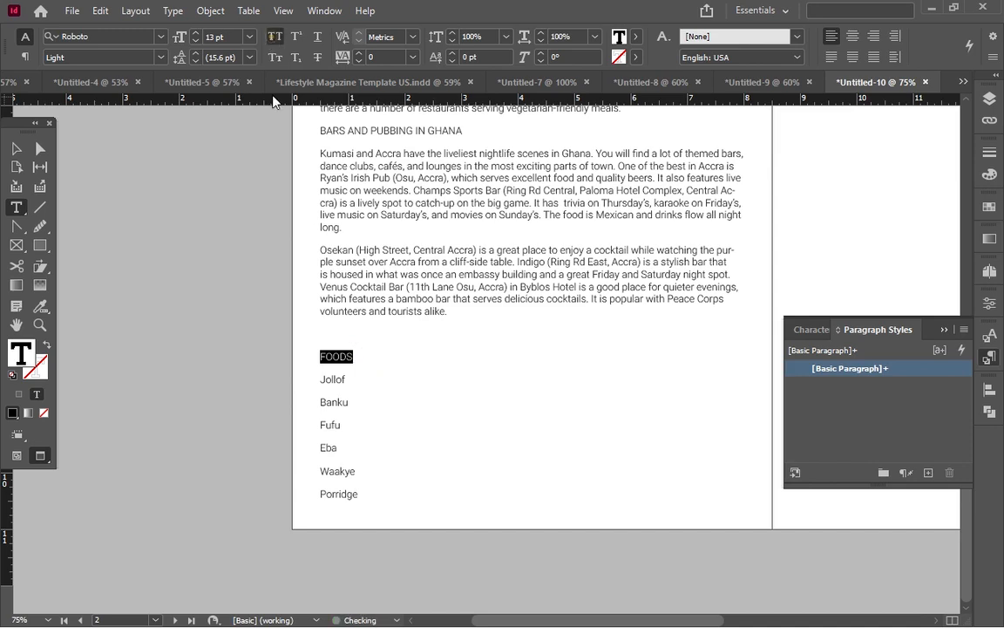
left_click(273, 36)
- Set the font style of the three headings FOOD, BARS AND PUBBING IN GHANA and FOODS to Roboto Black
scroll(467, 515, "up", 5)
left_click_drag(466, 417, 292, 419)
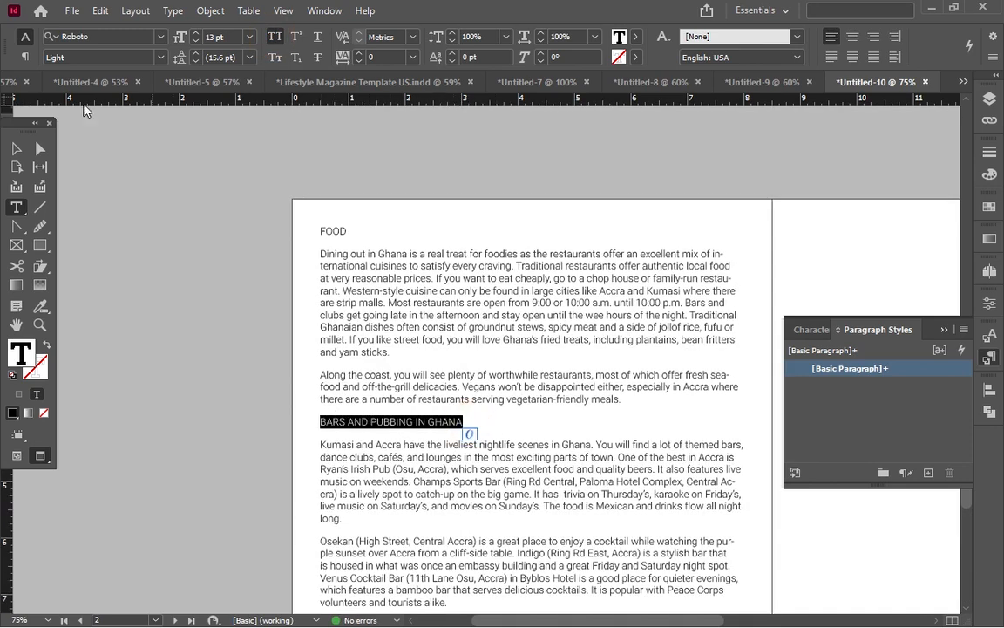
left_click(147, 52)
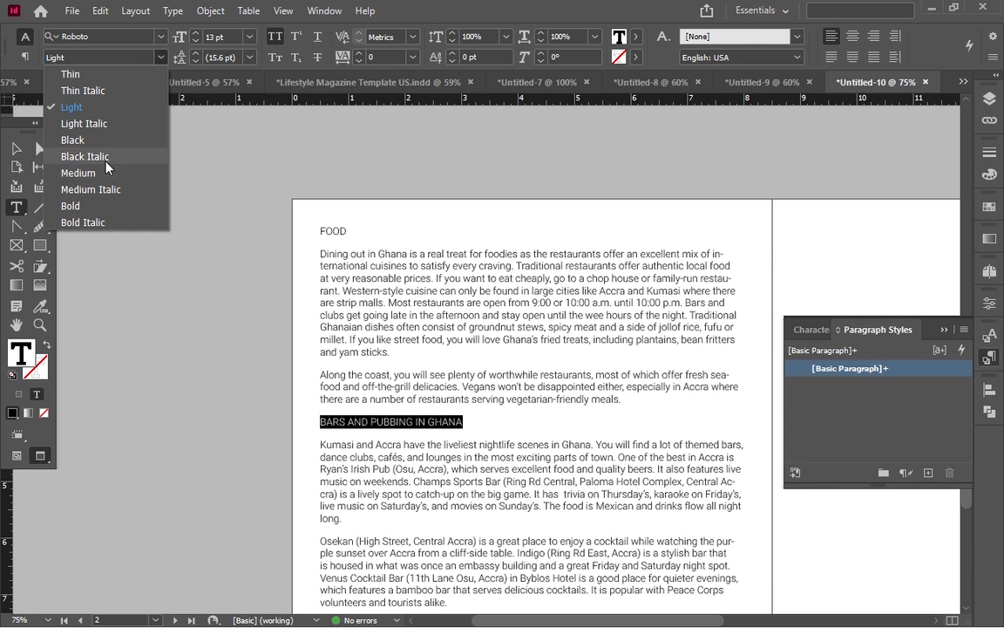
left_click(96, 138)
left_click_drag(353, 235, 260, 232)
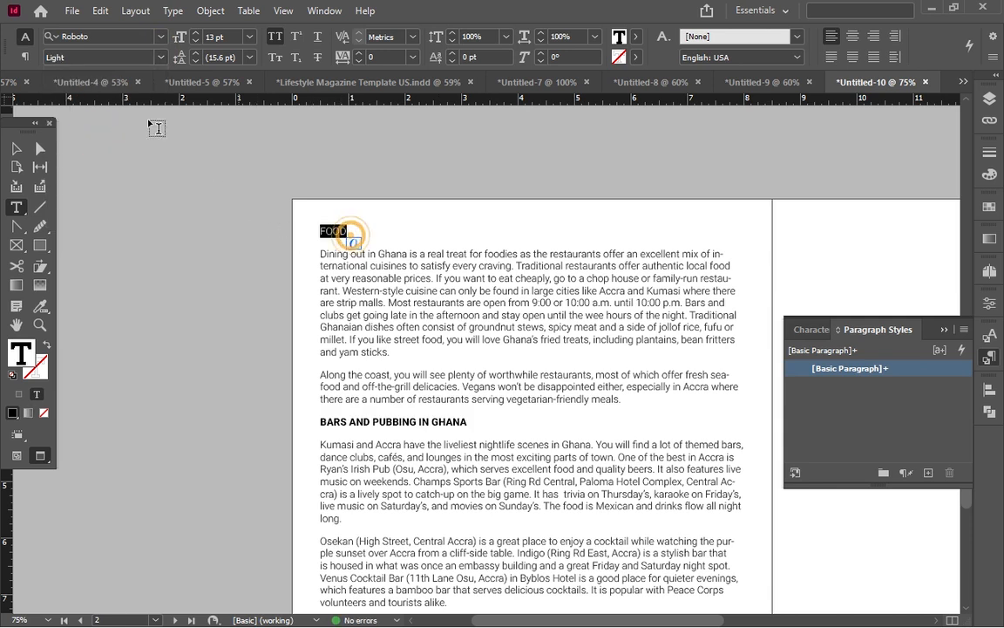
left_click(162, 58)
left_click(100, 141)
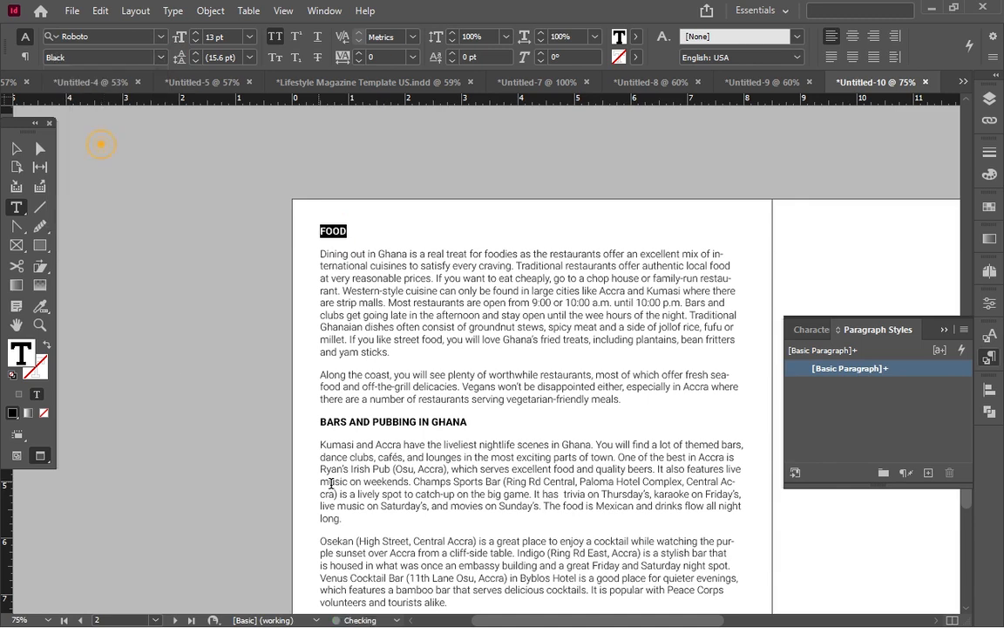
scroll(331, 483, "down", 3)
double_click(361, 402)
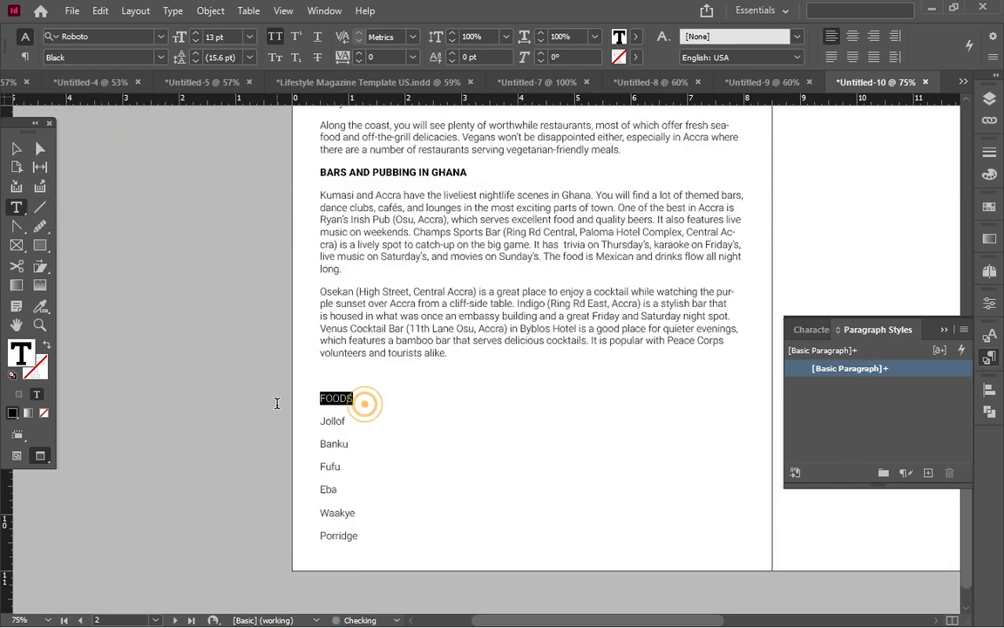
left_click(161, 58)
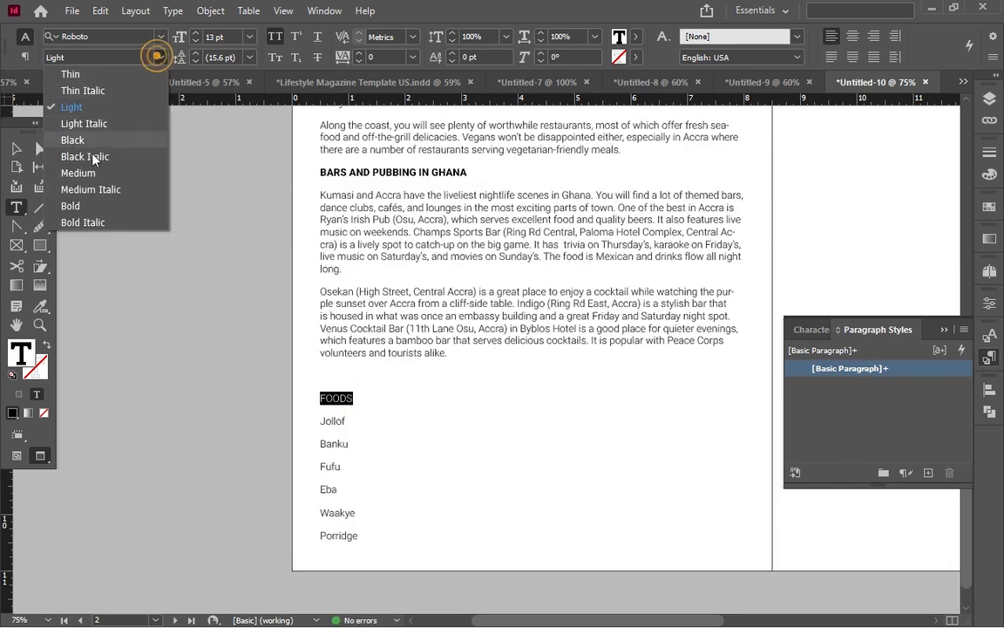
left_click(85, 141)
scroll(499, 385, "down", 1)
scroll(495, 383, "up", 6)
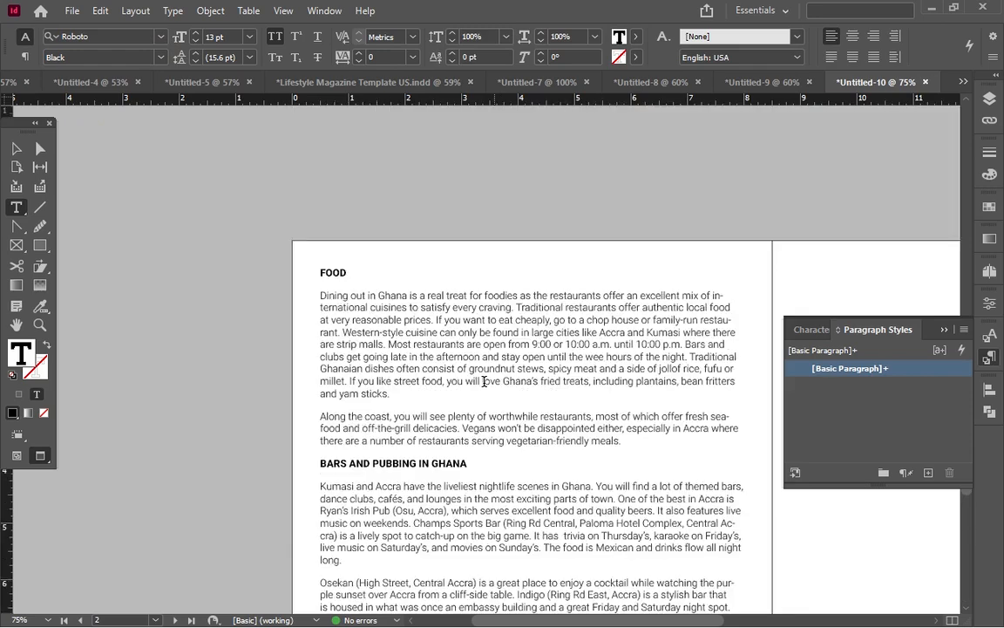
- Start a new paragraph style based on the formatting of the first body paragraph under the FOOD heading
scroll(486, 394, "down", 3)
left_click(364, 249)
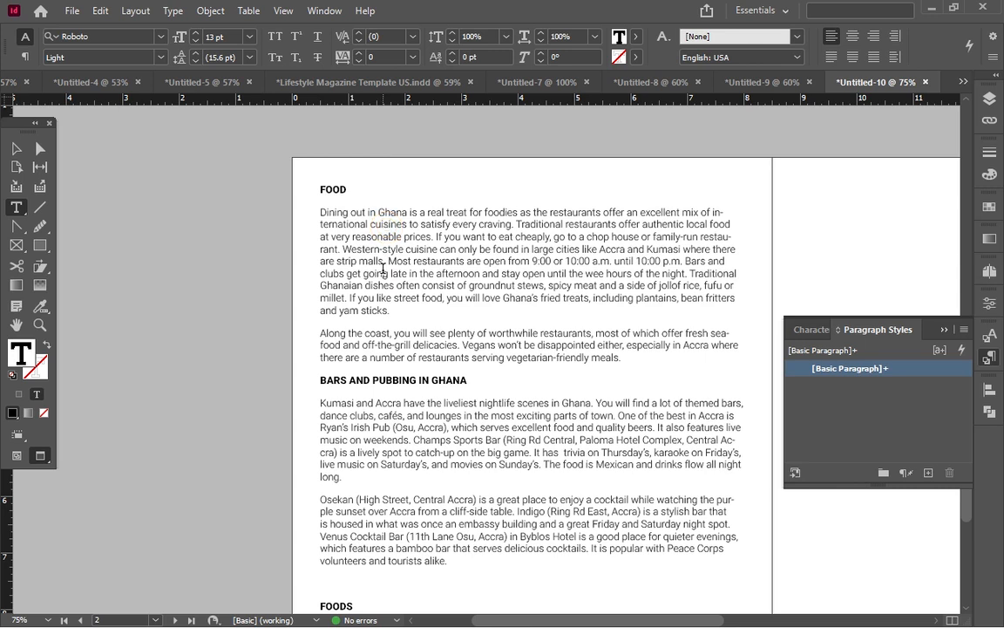
left_click(382, 247)
left_click(422, 256)
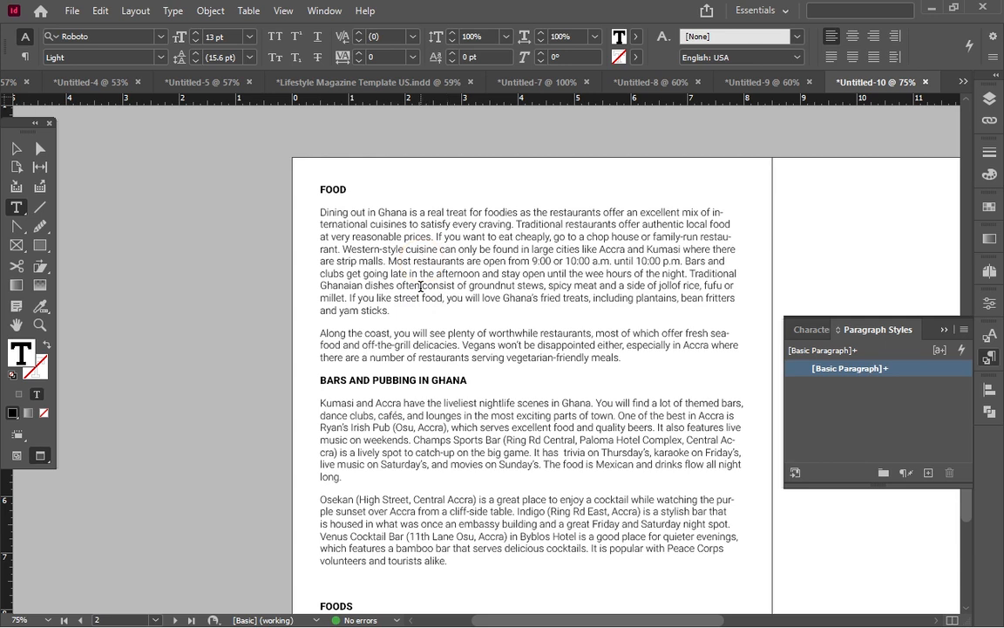
left_click(928, 481, "alt")
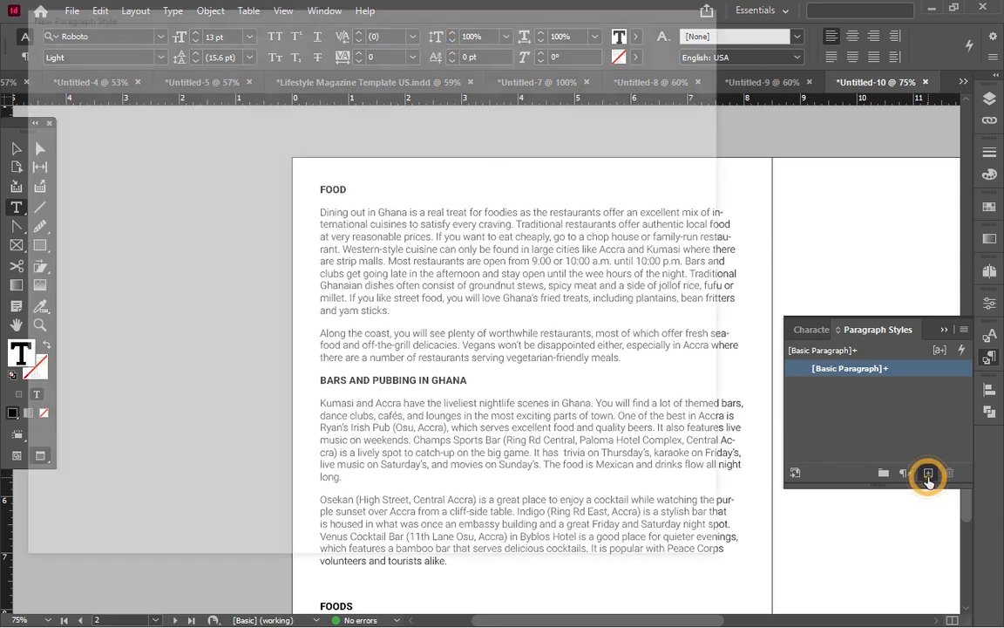
left_click_drag(268, 23, 695, 113)
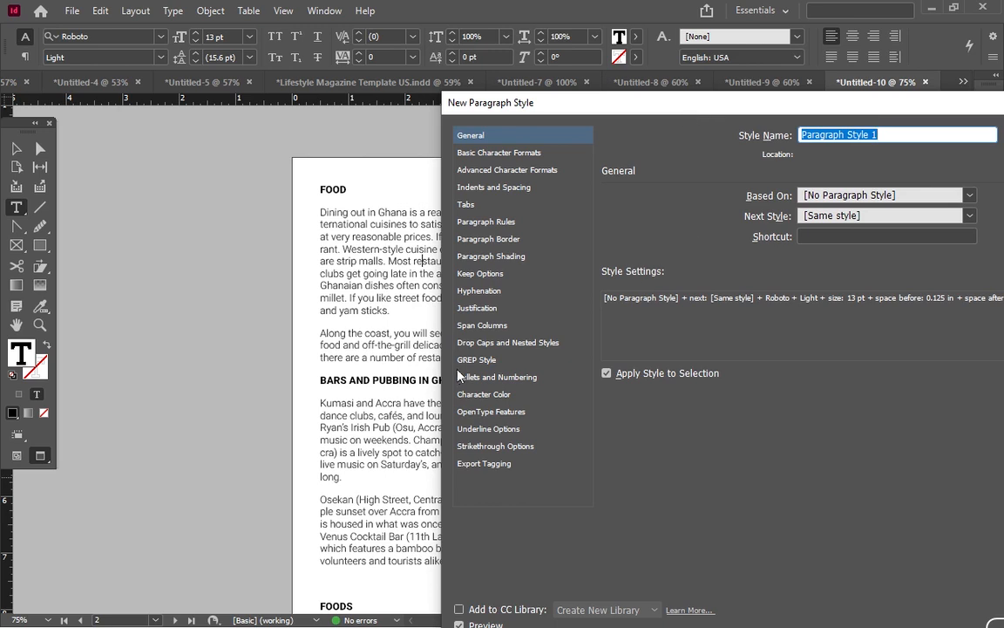
- Turn on paragraph shading in the new style, using magenta C=0 M=100 Y=0 K=0 at a 40% tint
left_click(493, 256)
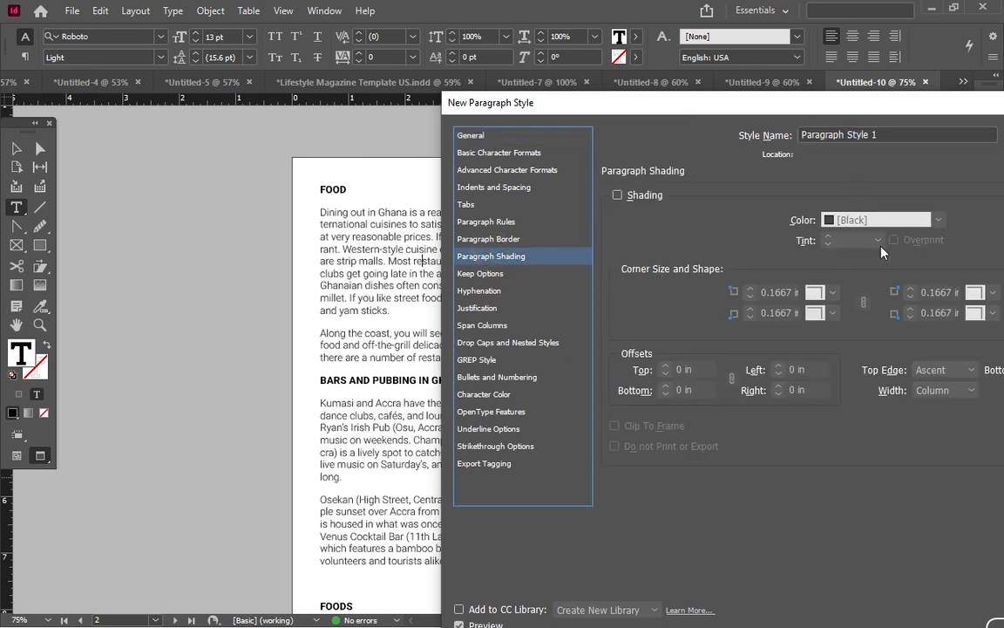
left_click(620, 197)
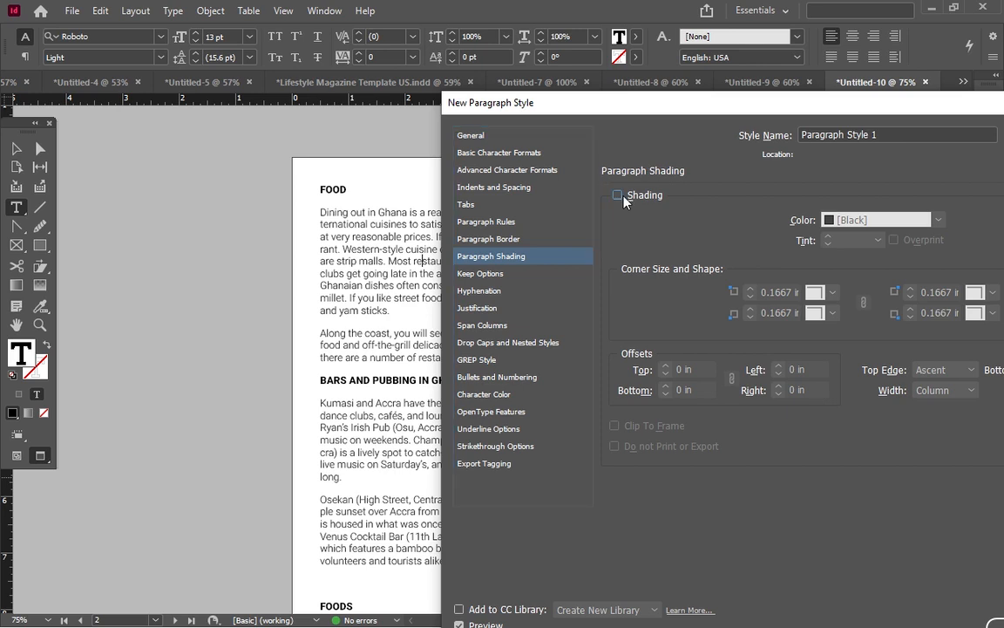
left_click(938, 220)
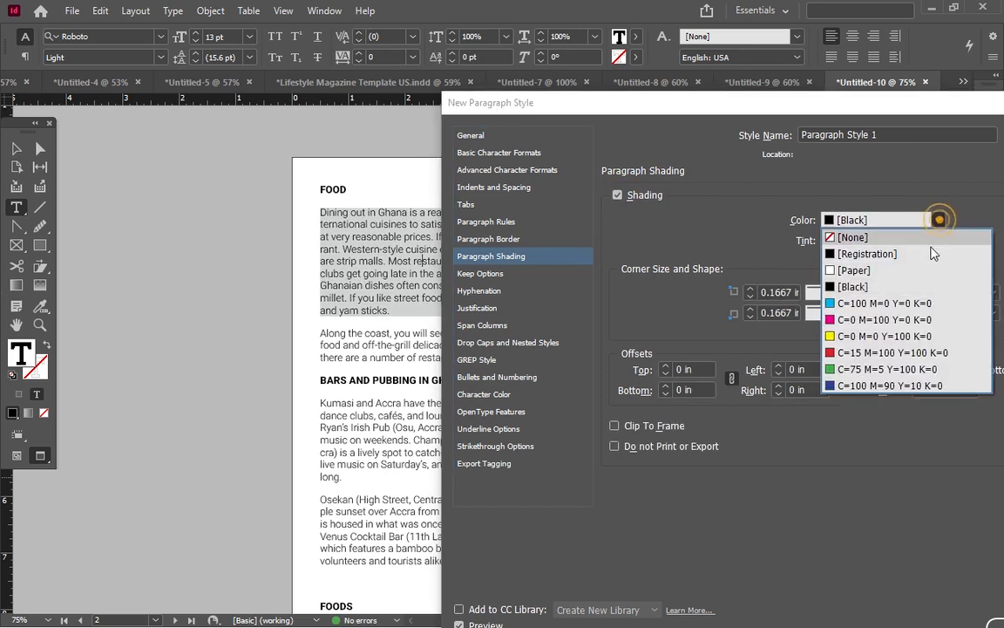
left_click(868, 323)
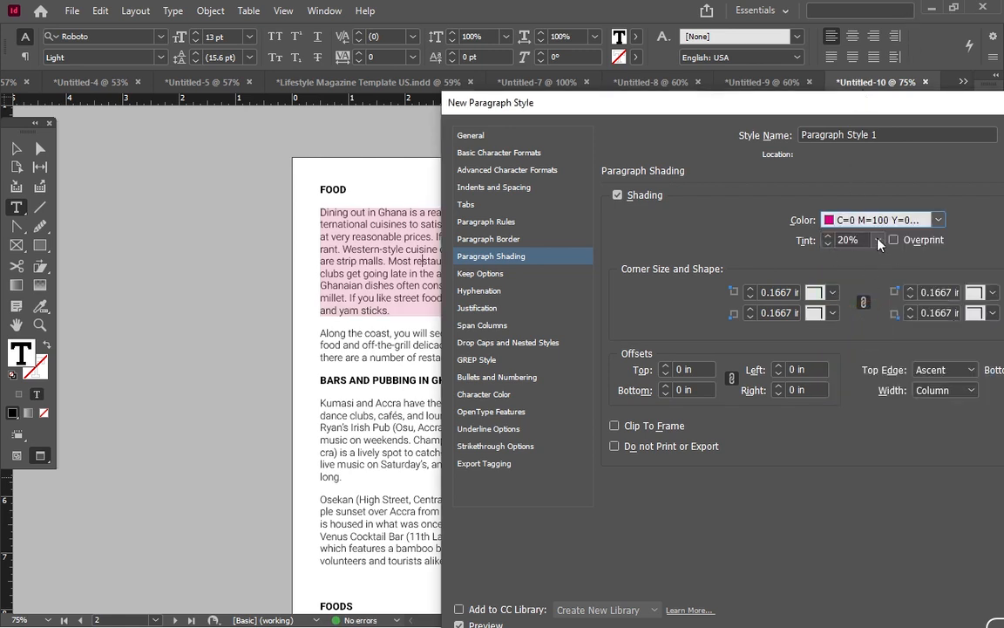
left_click(878, 241)
left_click(869, 305)
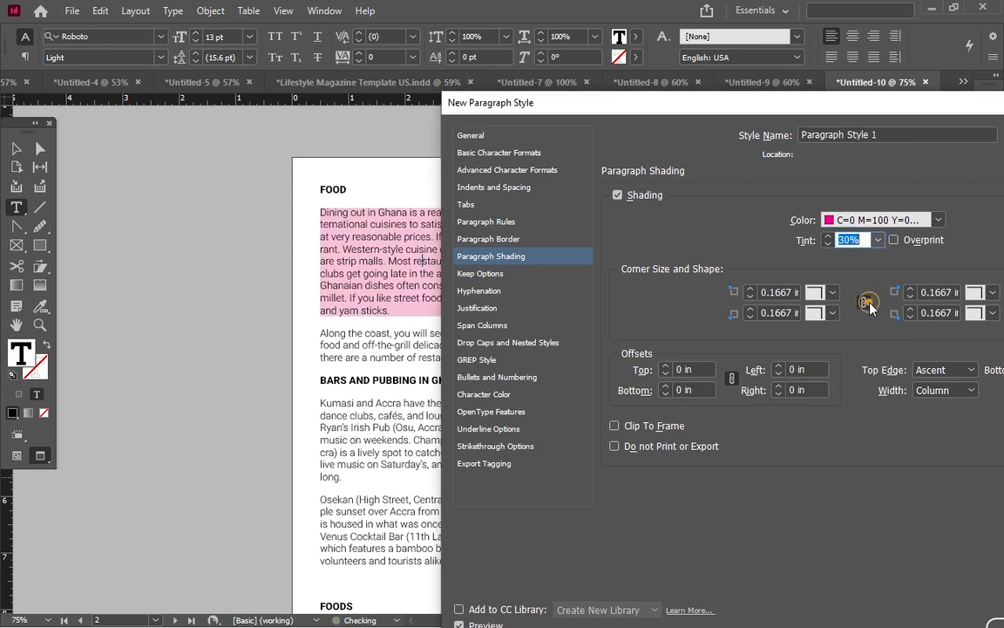
left_click(878, 241)
left_click(876, 326)
- Unlink the paragraph shading offsets and set the left offset to 0.5 in
left_click_drag(906, 105, 811, 96)
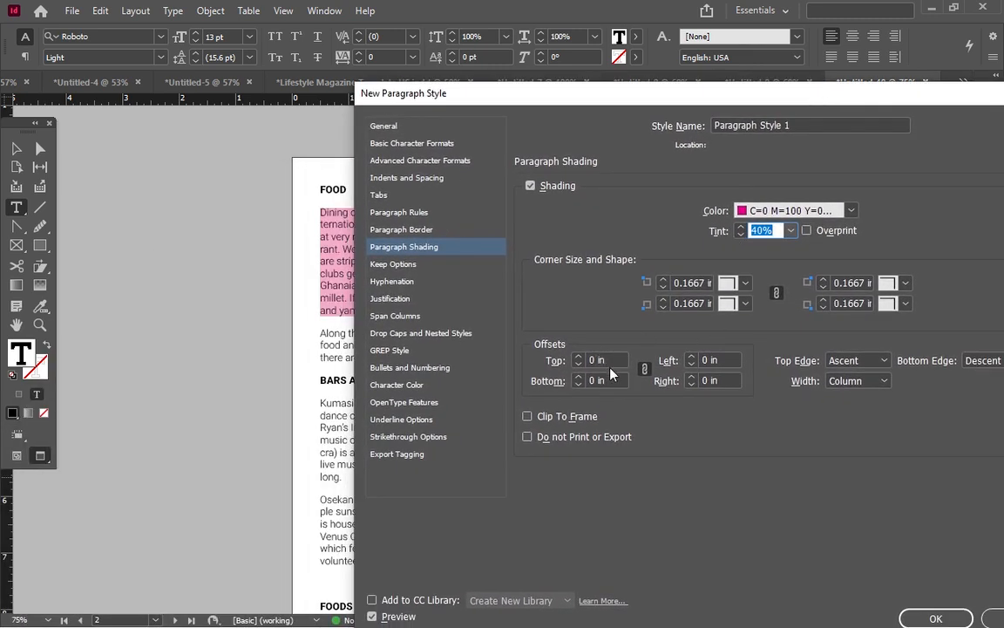
left_click_drag(780, 94, 979, 371)
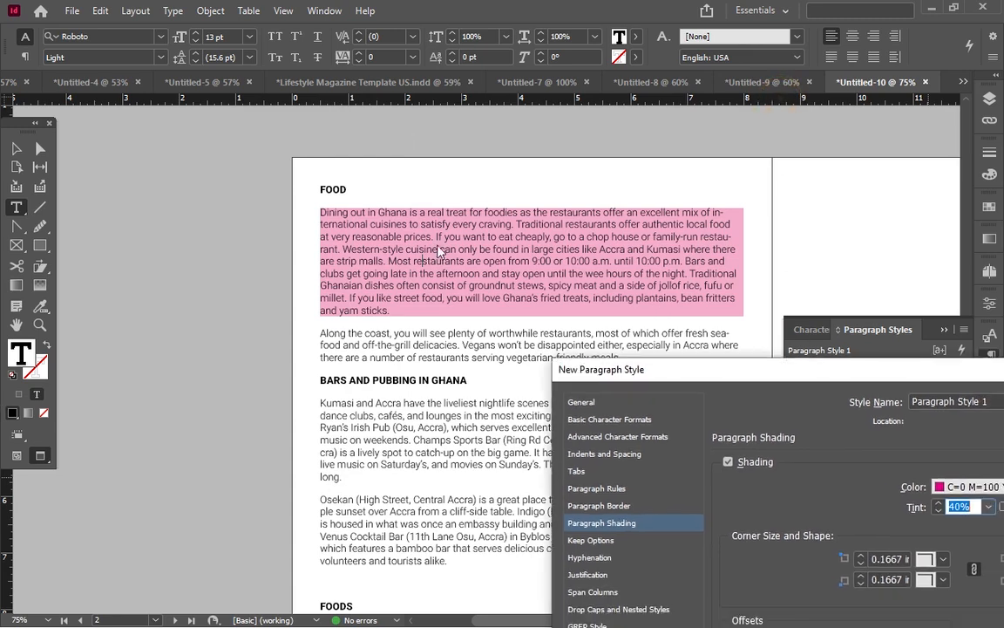
left_click_drag(851, 372, 829, 198)
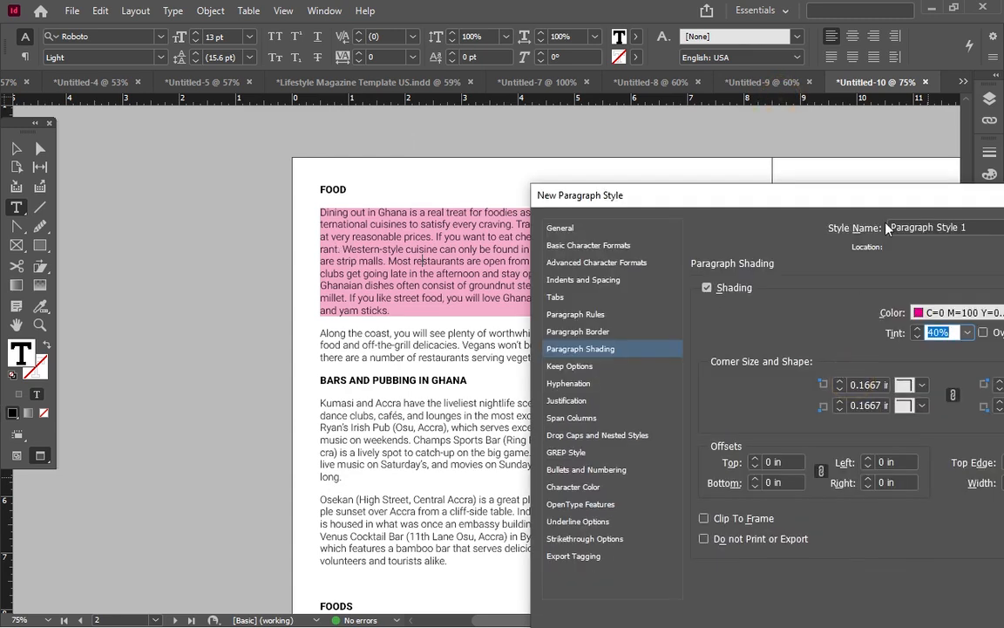
left_click(821, 472)
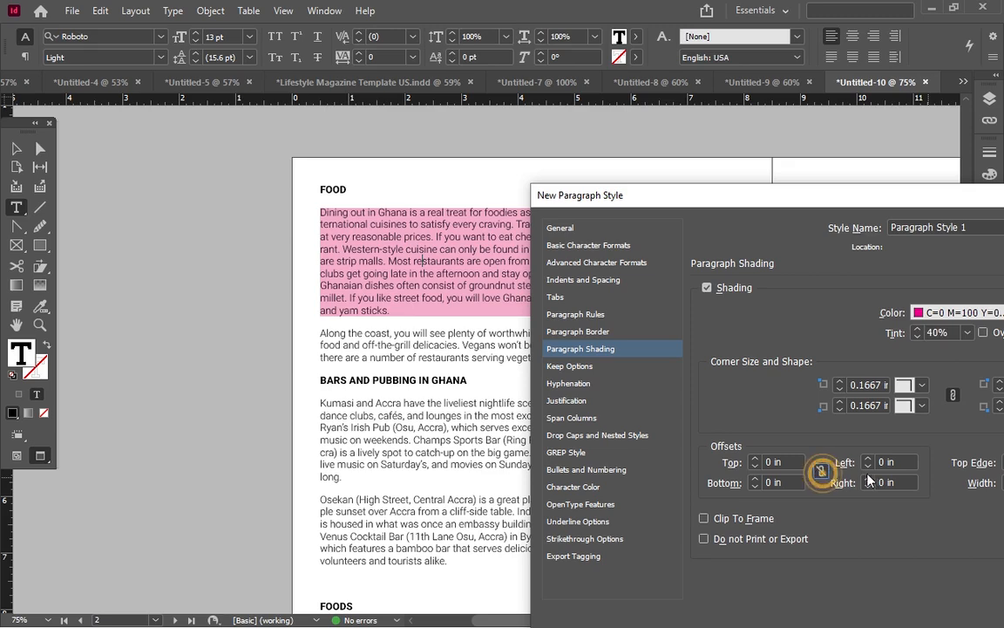
left_click(868, 461)
left_click(868, 461)
left_click(868, 461)
left_click(868, 462)
left_click(867, 461)
left_click(867, 461)
left_click(868, 461)
left_click(867, 462)
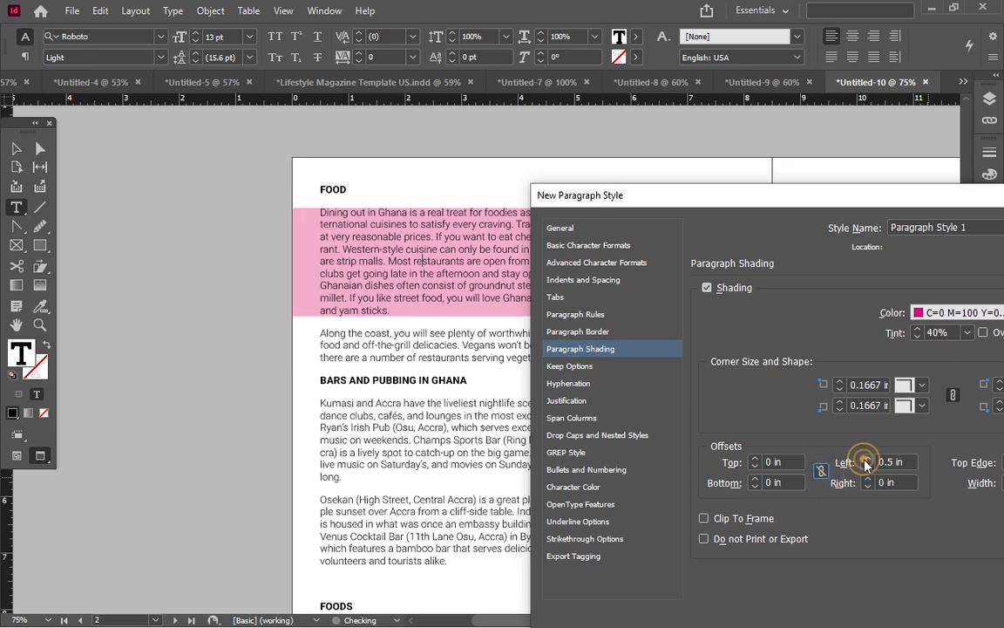
- Review the style's Indents and Spacing settings and save the new paragraph style under its default name
left_click_drag(928, 211, 614, 104)
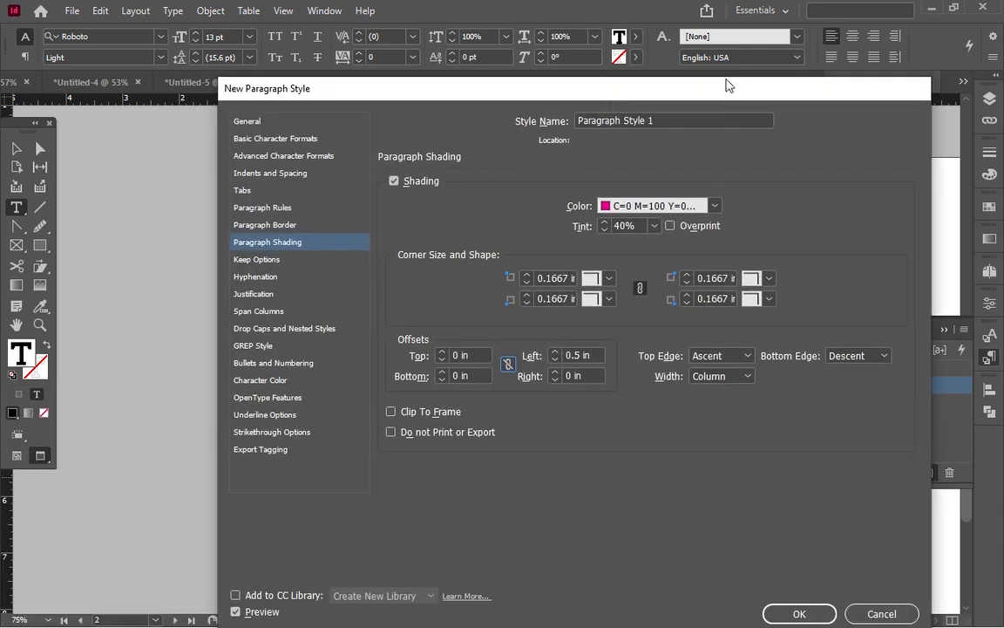
left_click_drag(731, 88, 764, 54)
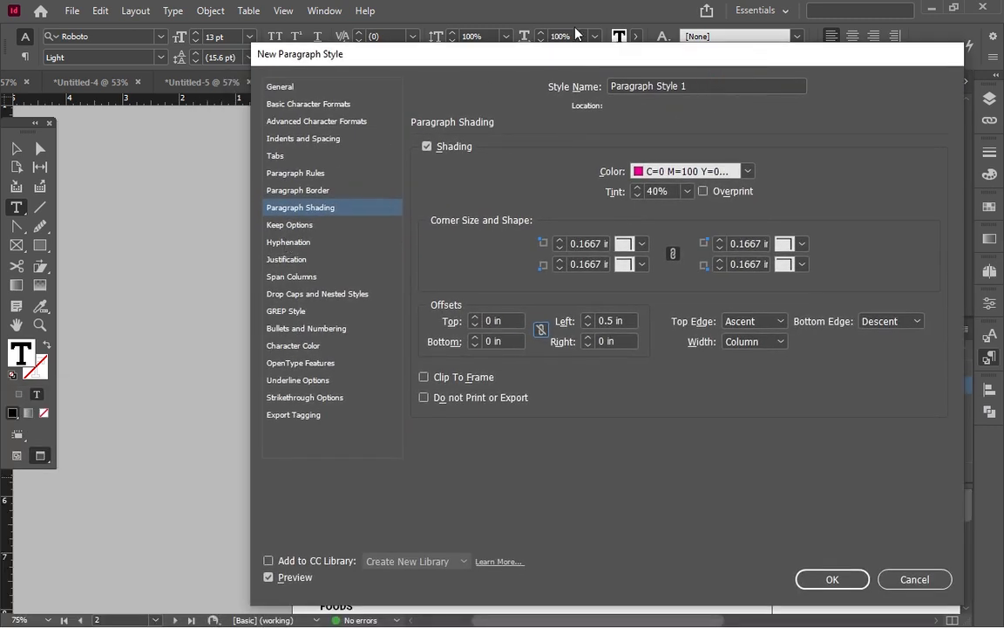
left_click_drag(577, 56, 508, 23)
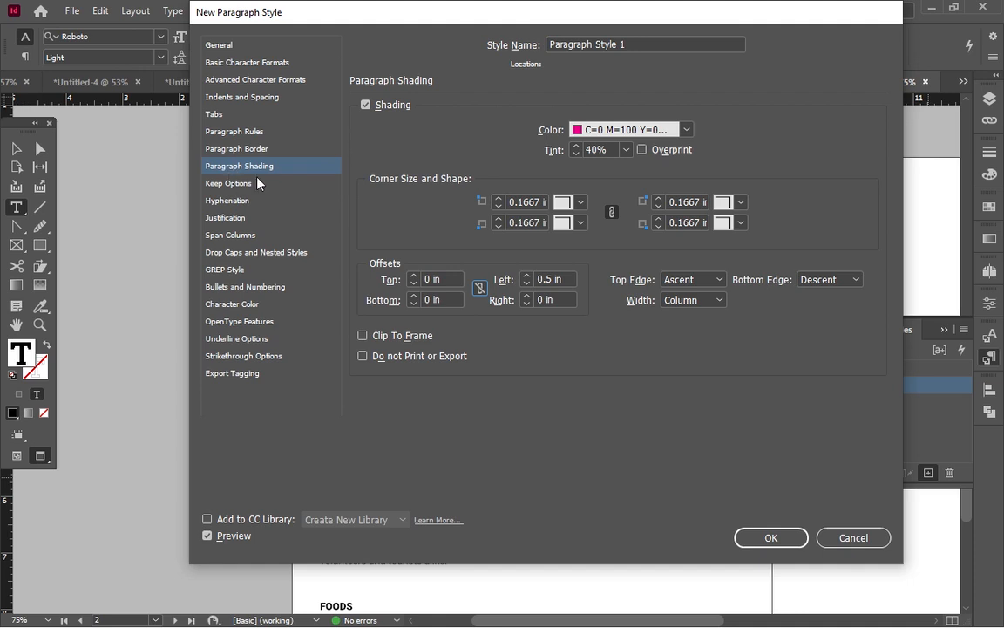
left_click(270, 98)
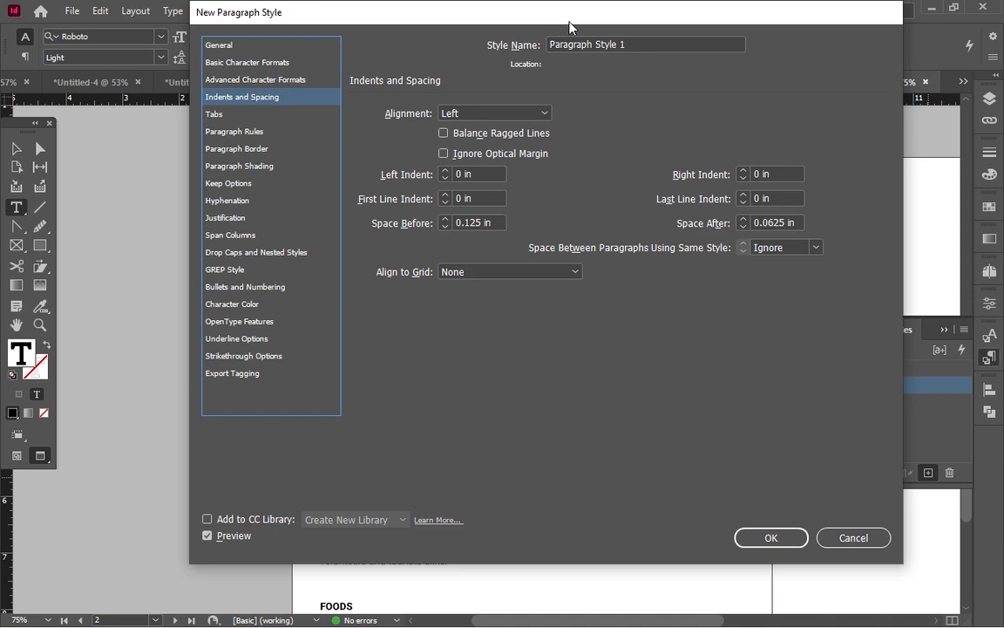
left_click_drag(568, 13, 559, 183)
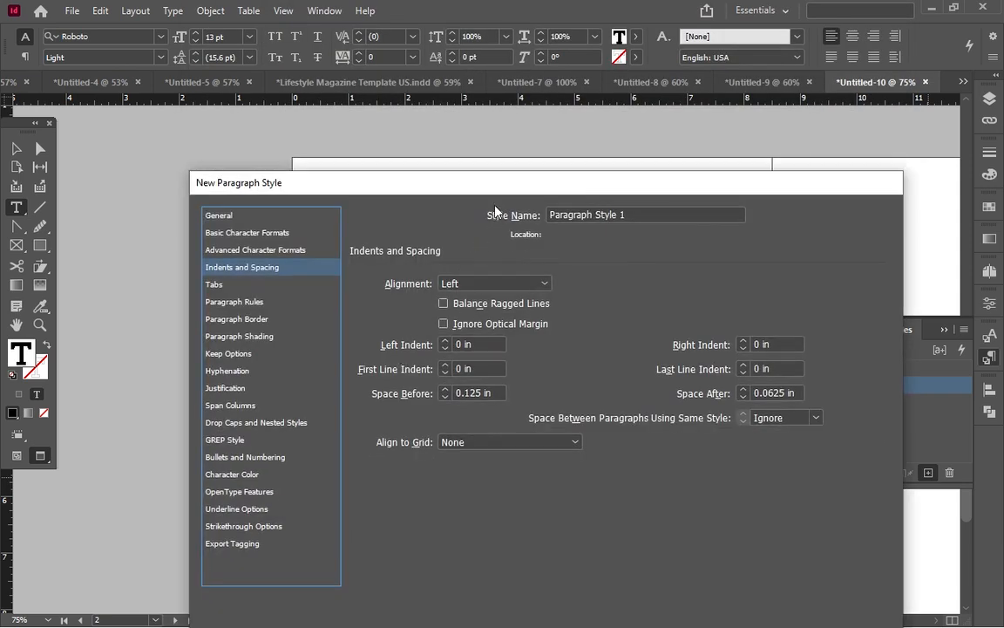
left_click_drag(499, 185, 587, 17)
left_click(862, 540)
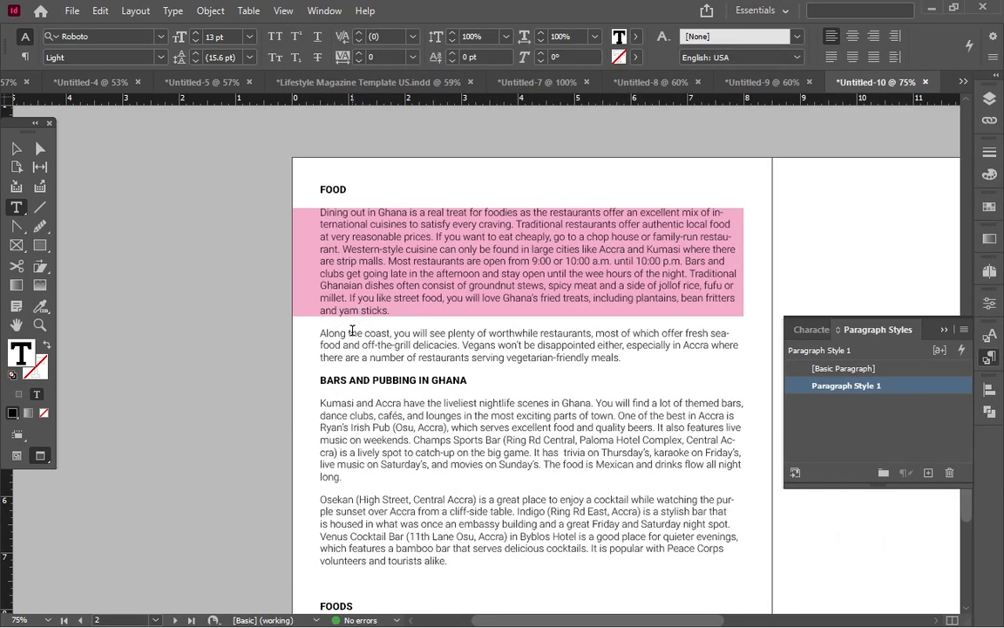
scroll(490, 344, "down", 5)
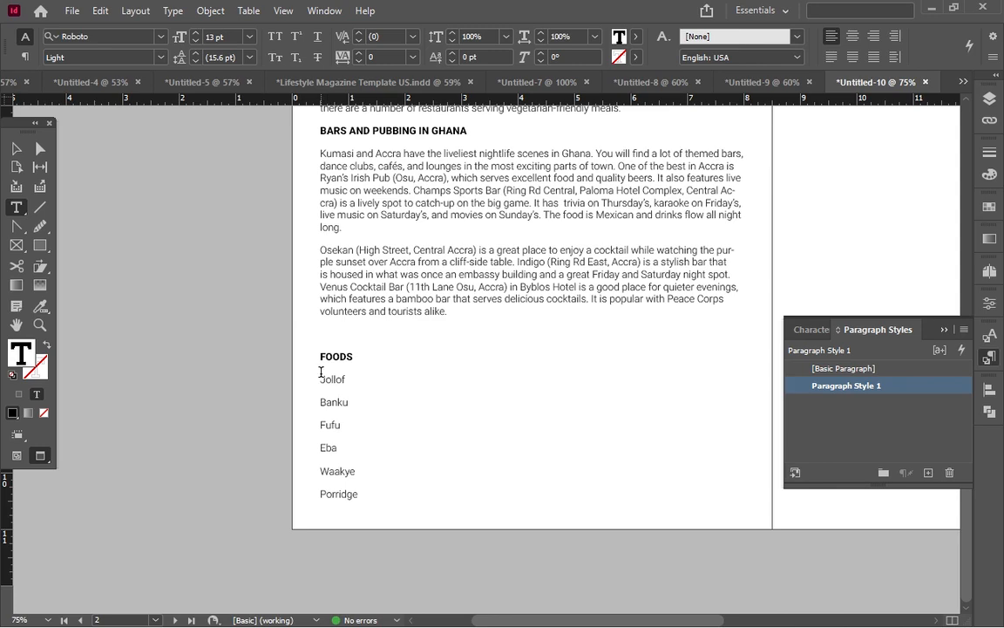
- Cut the FOODS heading and its list from Jollof to Porridge out of the end of the page 2 text
left_click_drag(322, 379, 360, 491)
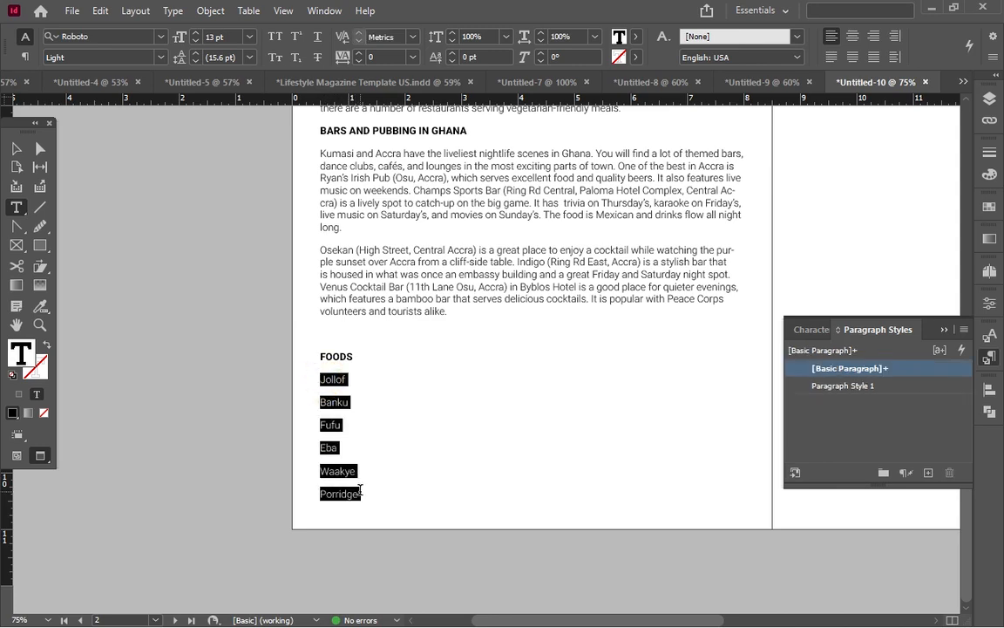
scroll(385, 366, "up", 3)
scroll(384, 392, "down", 3)
left_click(357, 243)
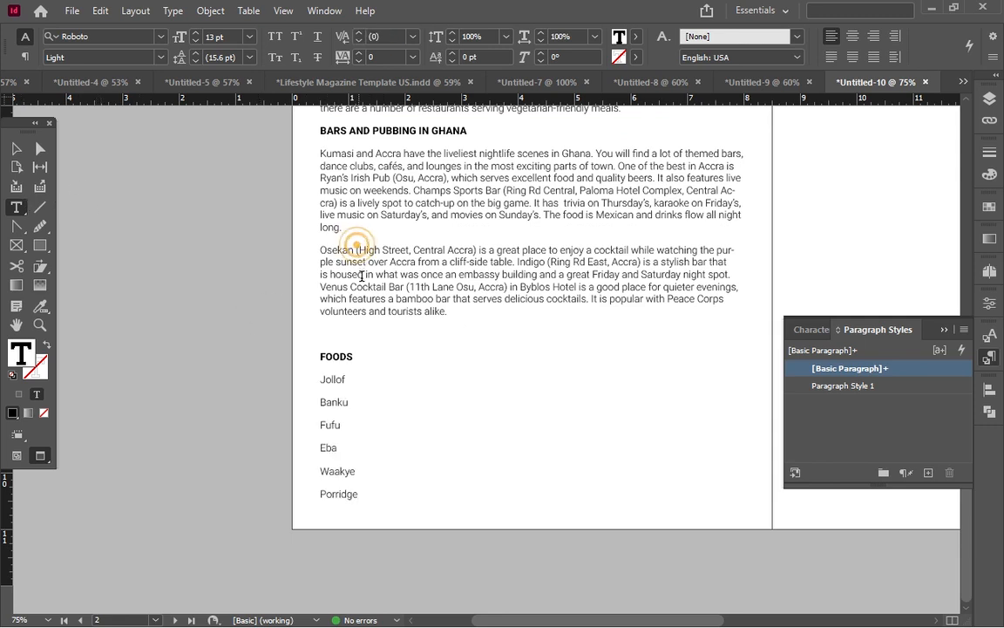
left_click_drag(322, 355, 370, 504)
key("ctrl+c")
right_click(330, 453)
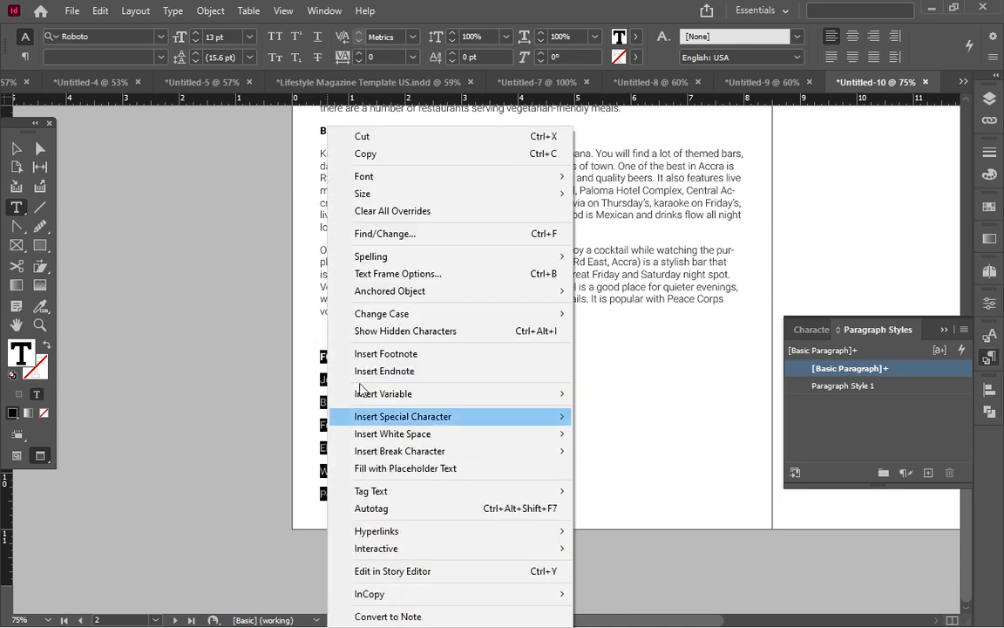
left_click(395, 138)
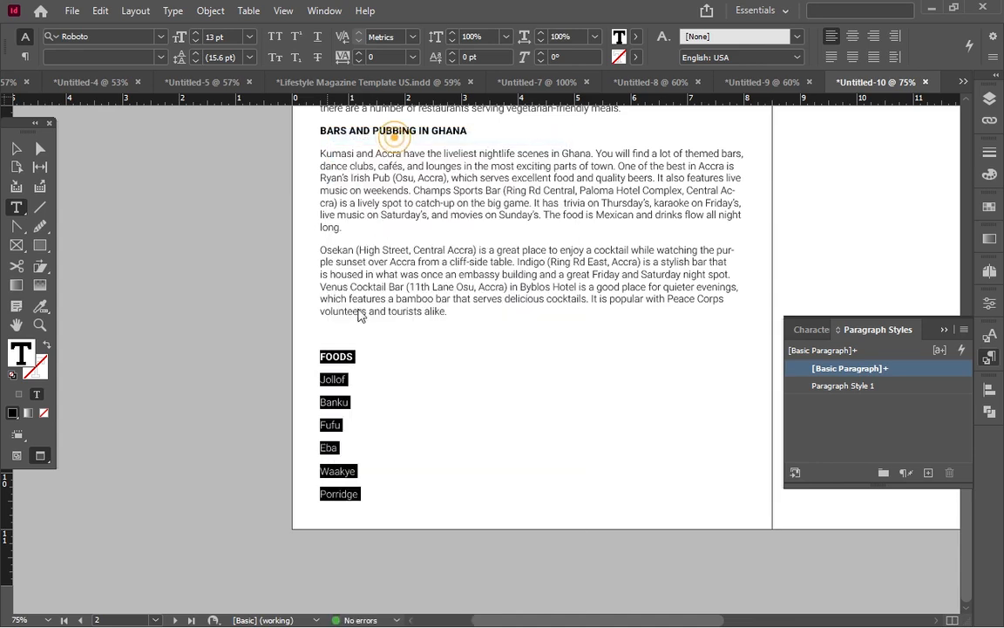
- Paste the cut FOODS section on a new line between the Kumasi and Accra paragraph and the Osekan paragraph
left_click(358, 238)
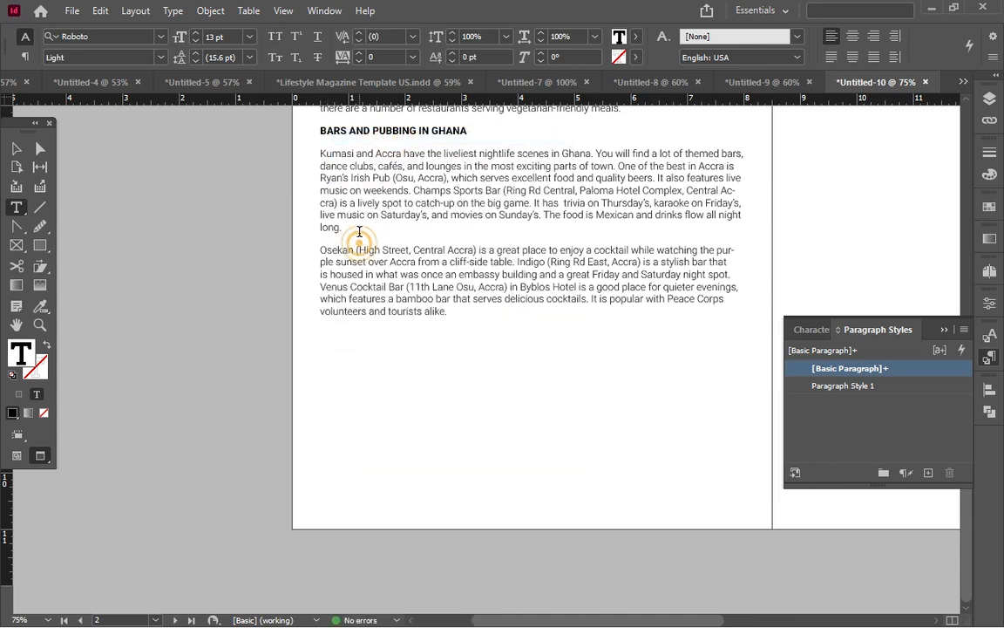
left_click(358, 227)
key("Return")
right_click(330, 251)
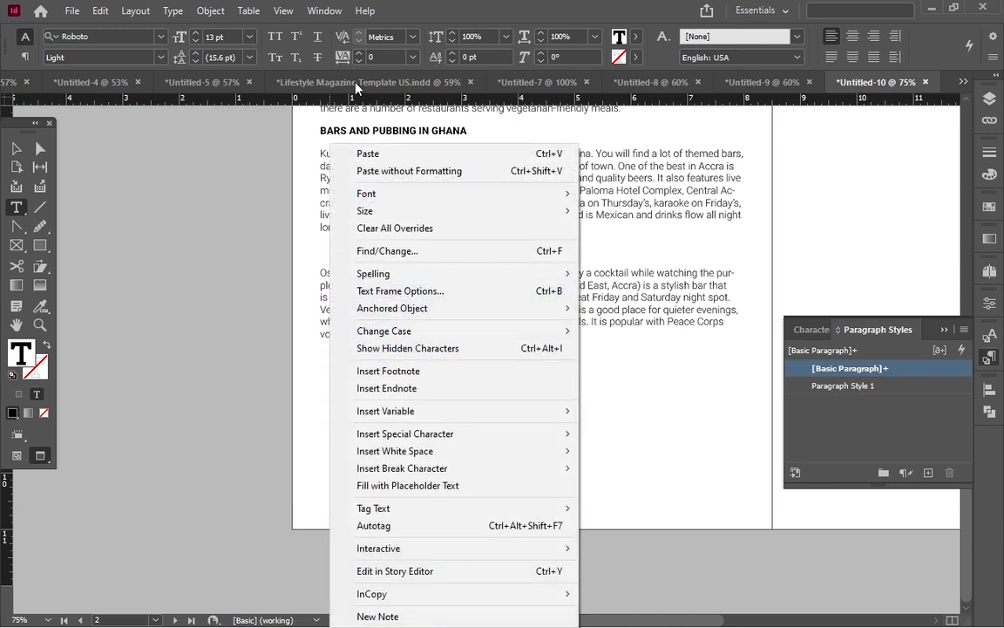
left_click(368, 155)
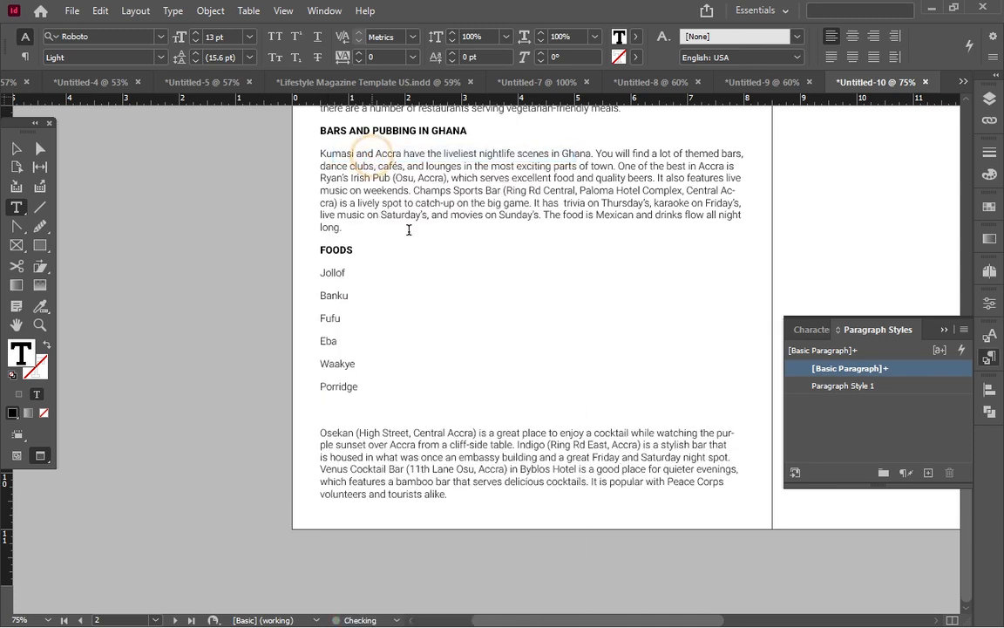
- Turn the foods from Jollof to Porridge into a bulleted list and deselect the text
left_click_drag(365, 386, 301, 276)
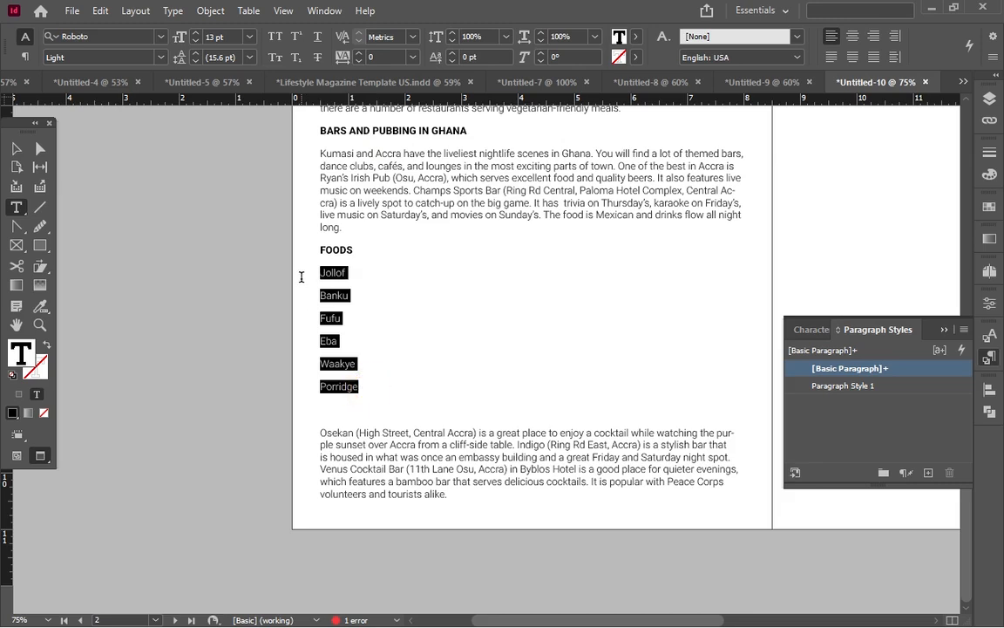
left_click(27, 58)
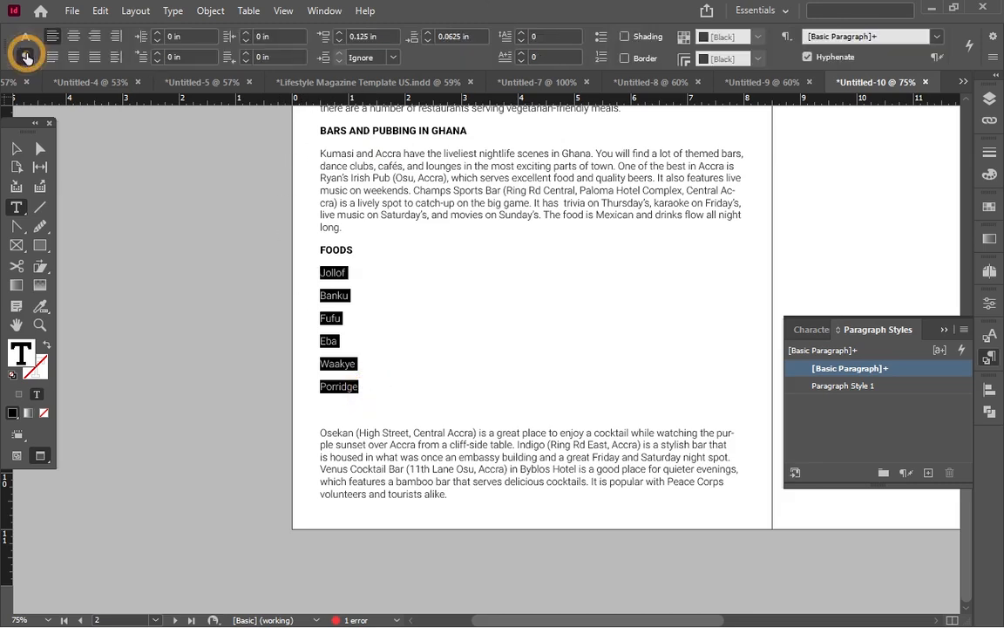
left_click(602, 37)
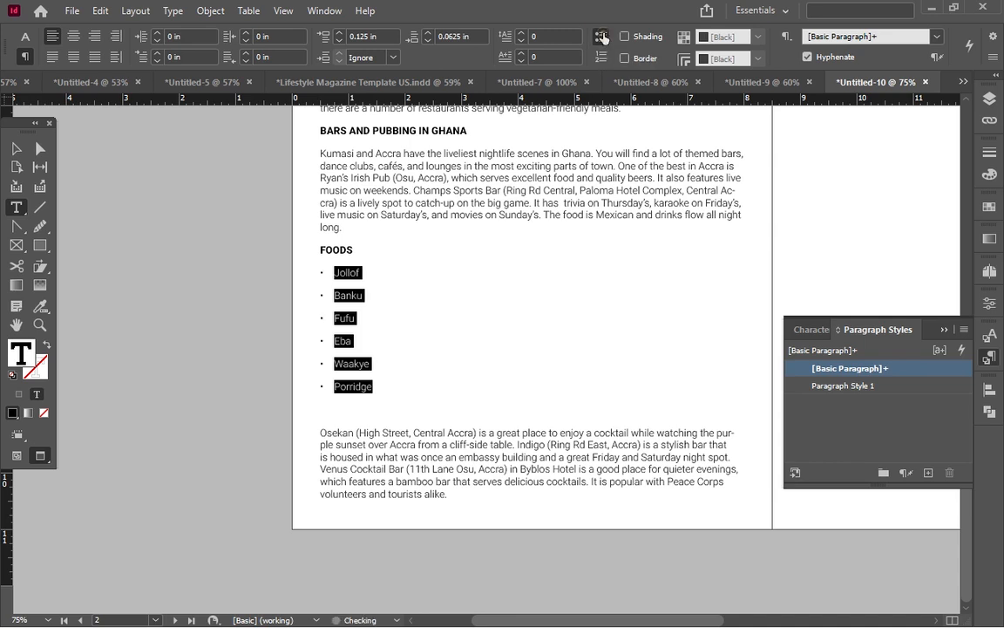
left_click(16, 149)
left_click(450, 328)
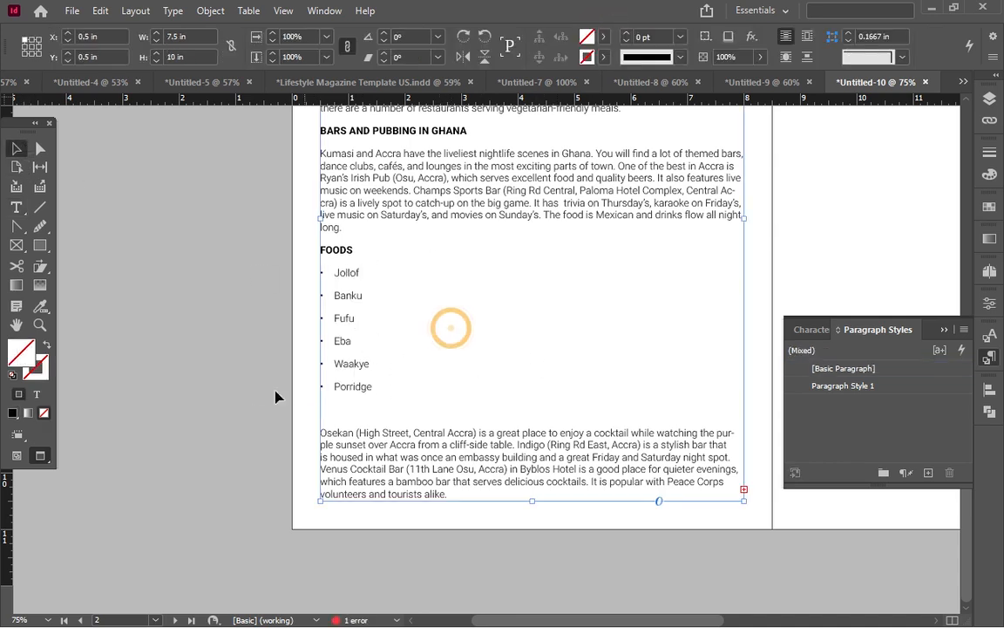
left_click(272, 326)
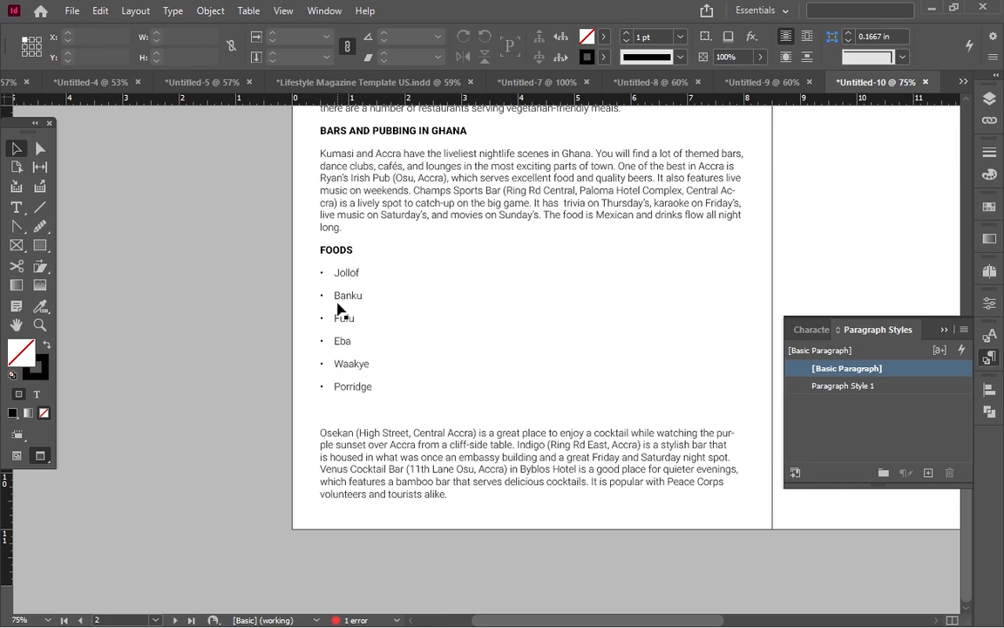
- Set the page 2 text frame to 2 columns
scroll(390, 338, "up", 3)
scroll(507, 253, "down", 2)
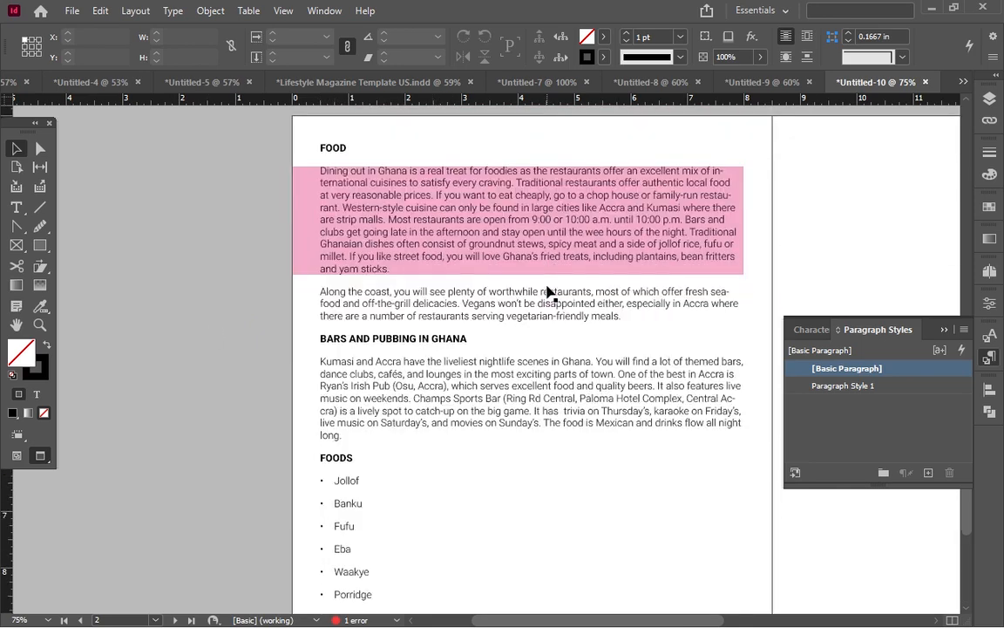
scroll(529, 237, "up", 2)
scroll(519, 278, "down", 3)
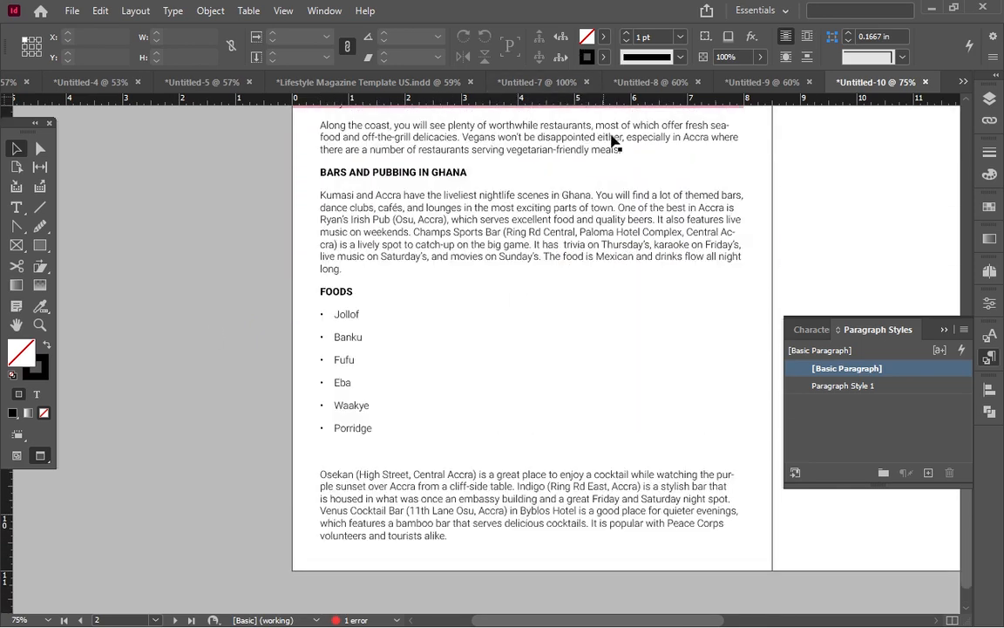
scroll(472, 468, "up", 3)
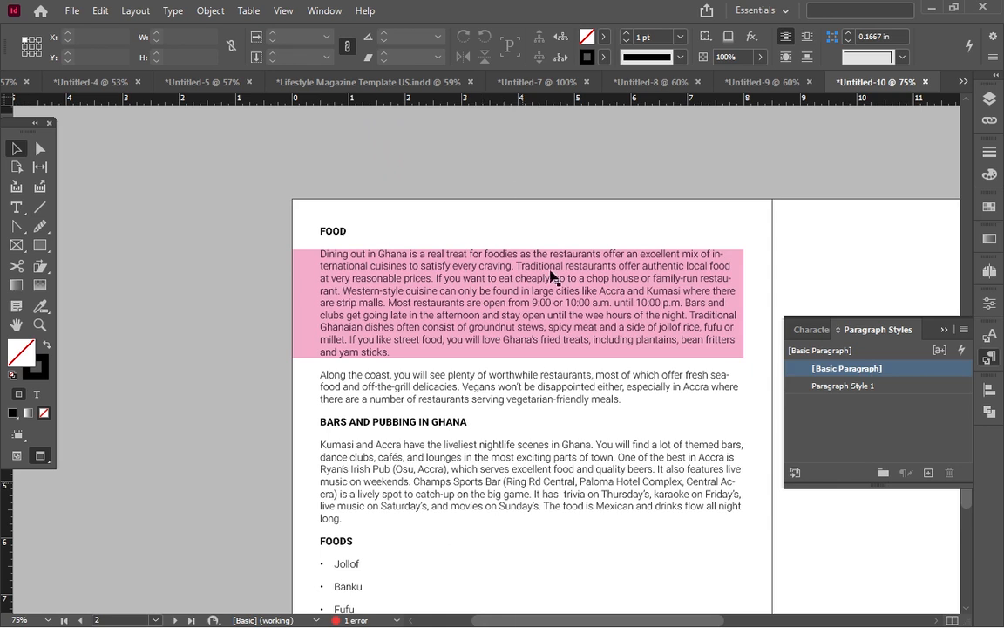
left_click(523, 262)
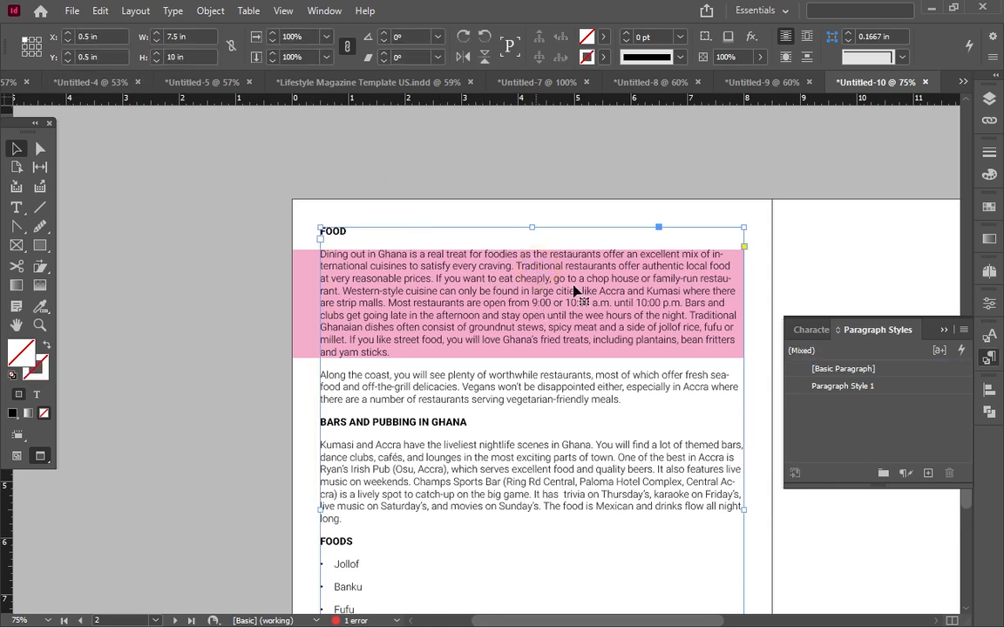
left_click(16, 207)
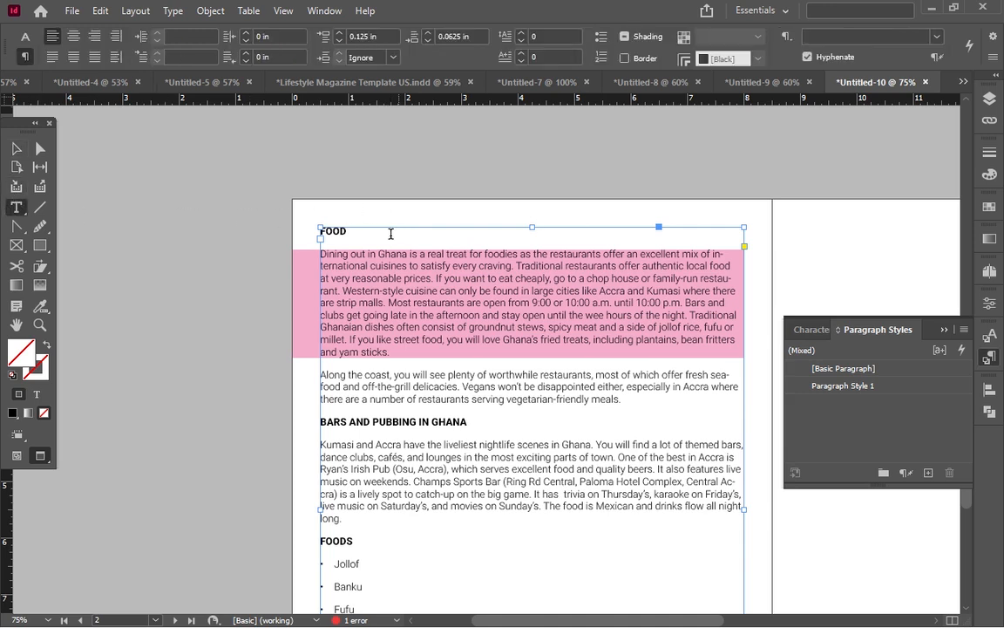
left_click(945, 332)
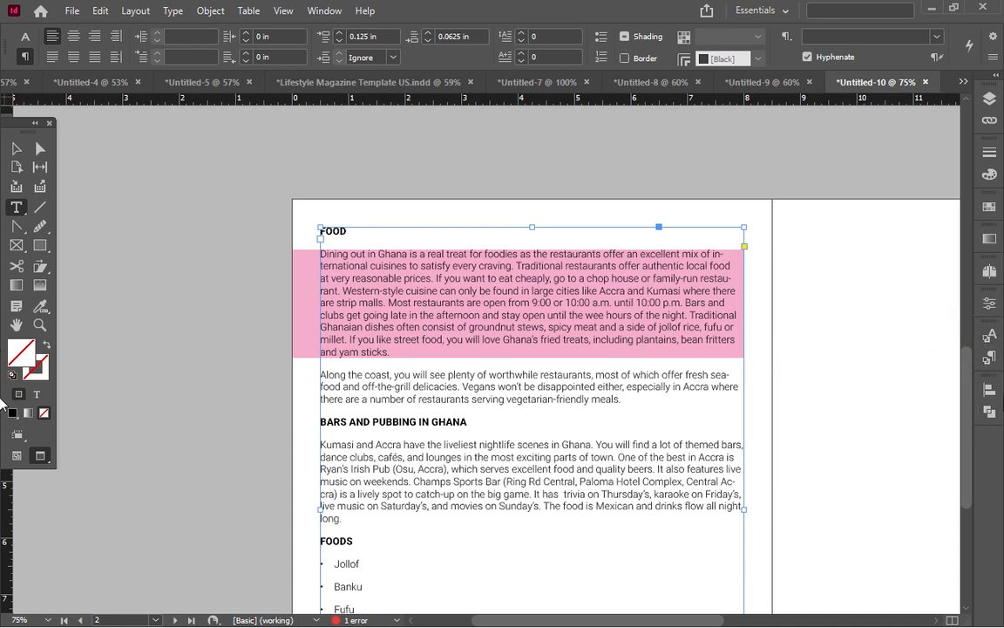
left_click(994, 305)
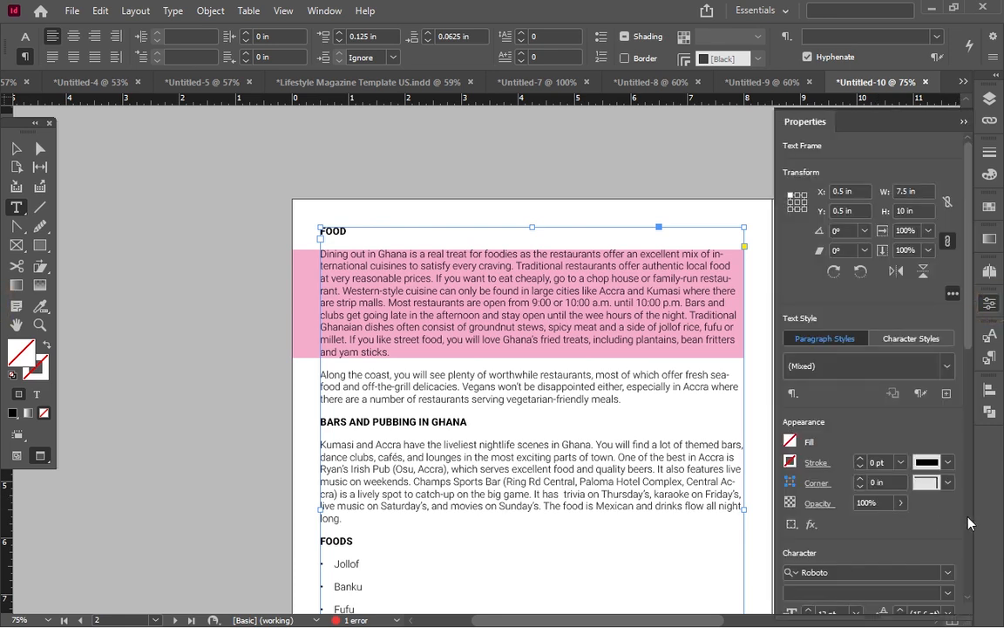
scroll(971, 523, "down", 4)
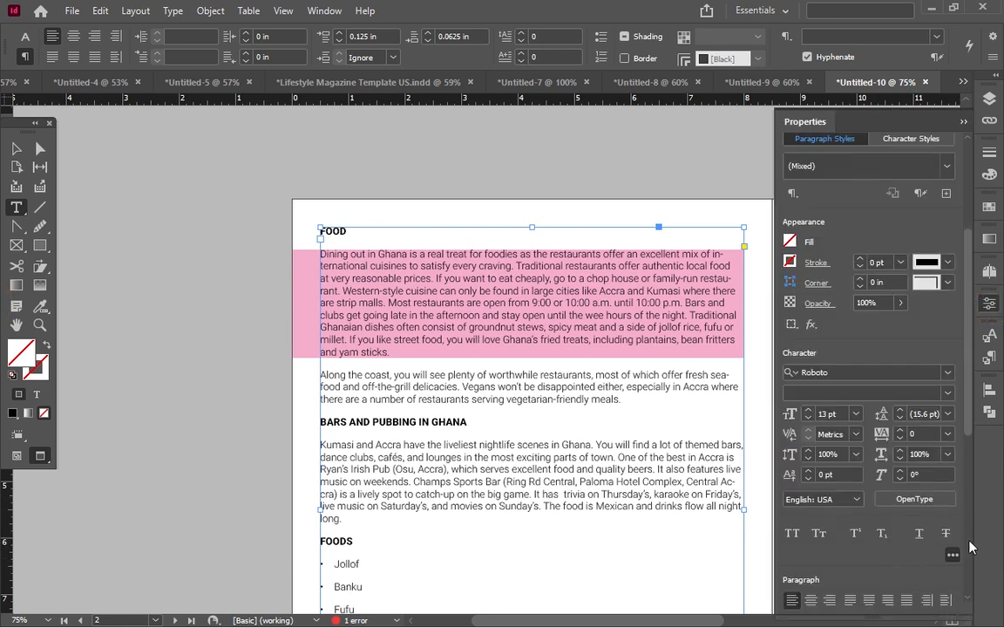
scroll(970, 547, "down", 5)
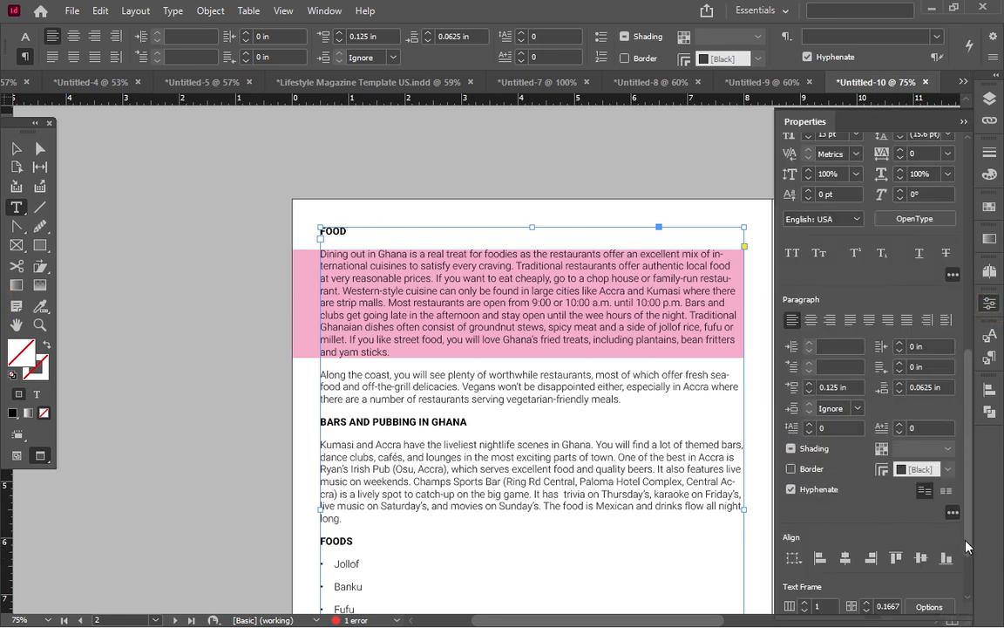
left_click(804, 603)
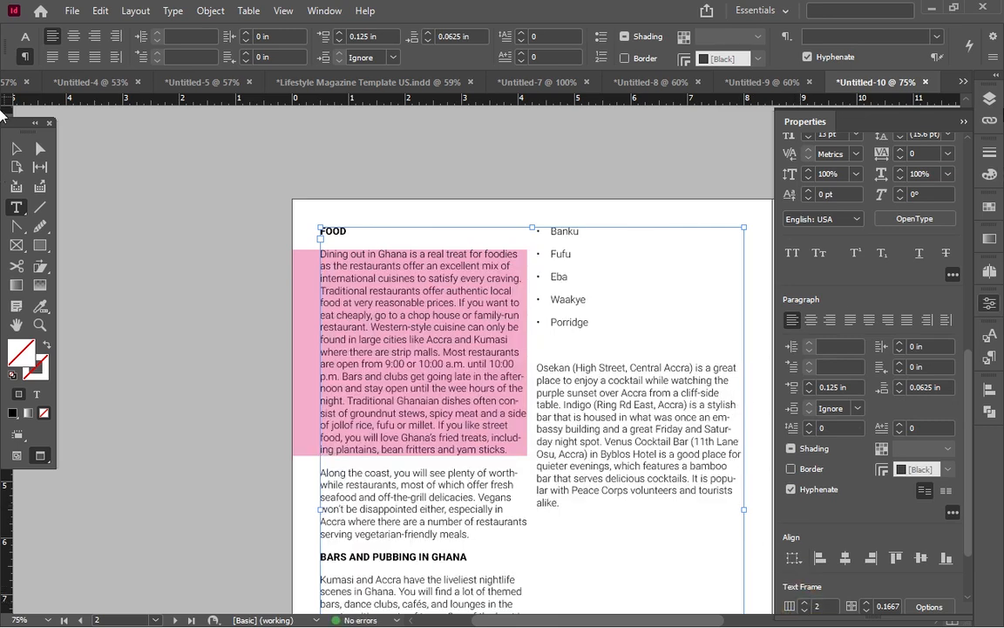
left_click(962, 123)
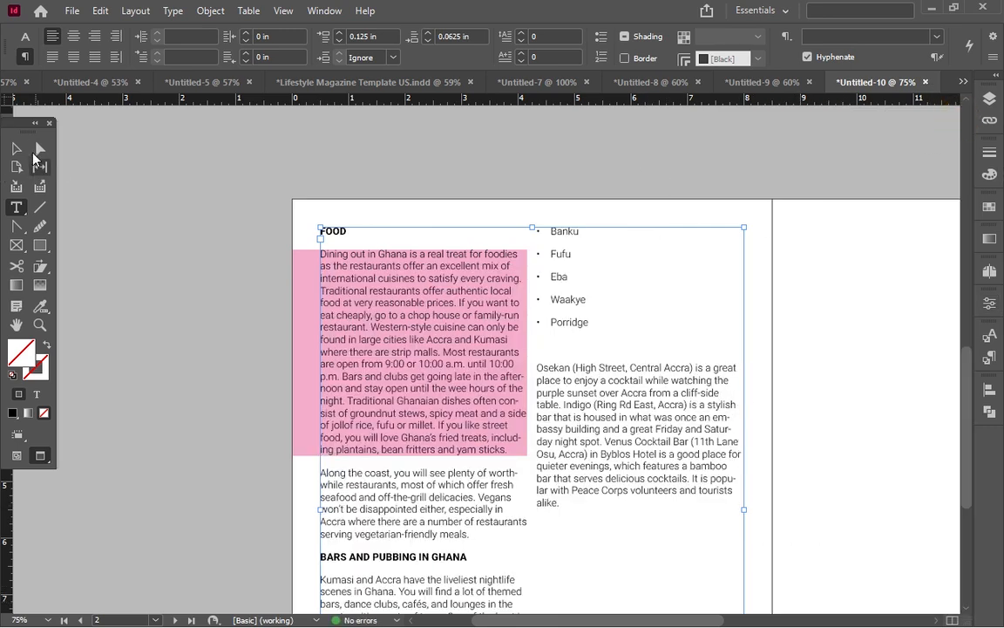
- Examine how the shaded paragraph, headings and bulleted foods list flow across the two columns on page 2
left_click(13, 154)
scroll(491, 217, "down", 2)
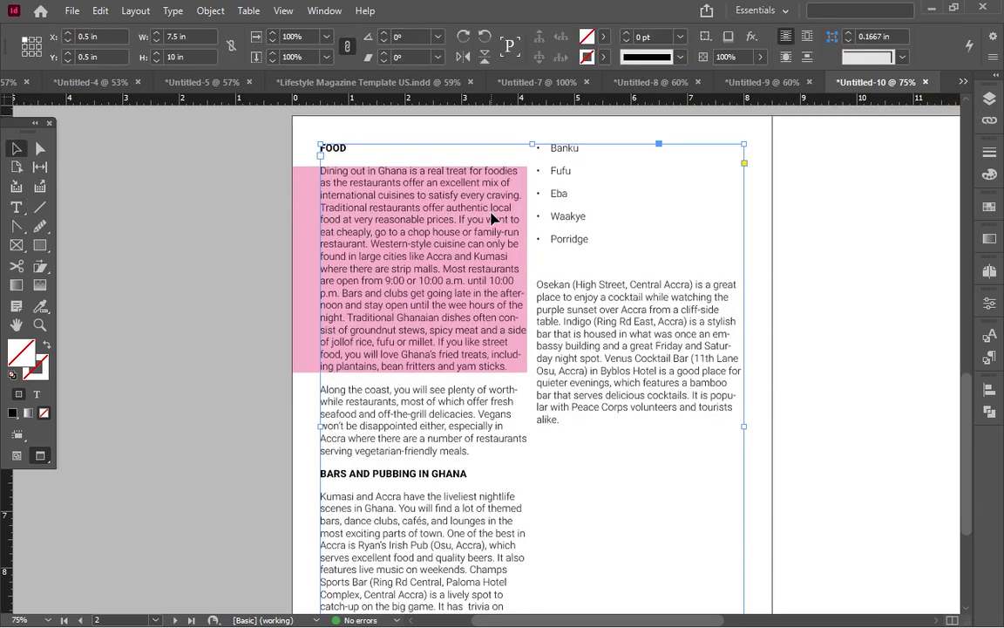
left_click(124, 261)
key("d")
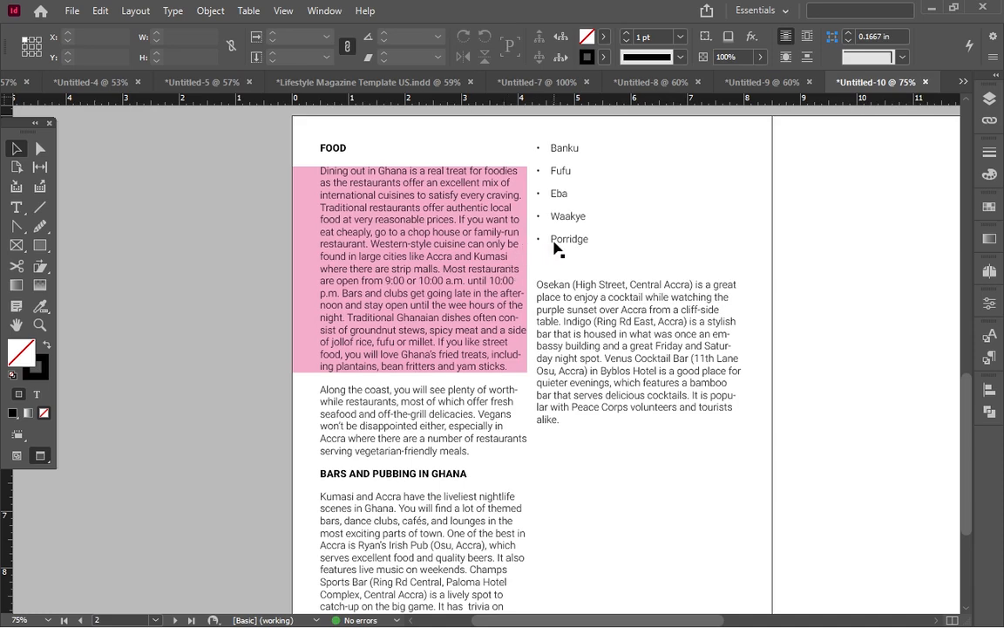
scroll(527, 304, "down", 4)
scroll(526, 298, "up", 3)
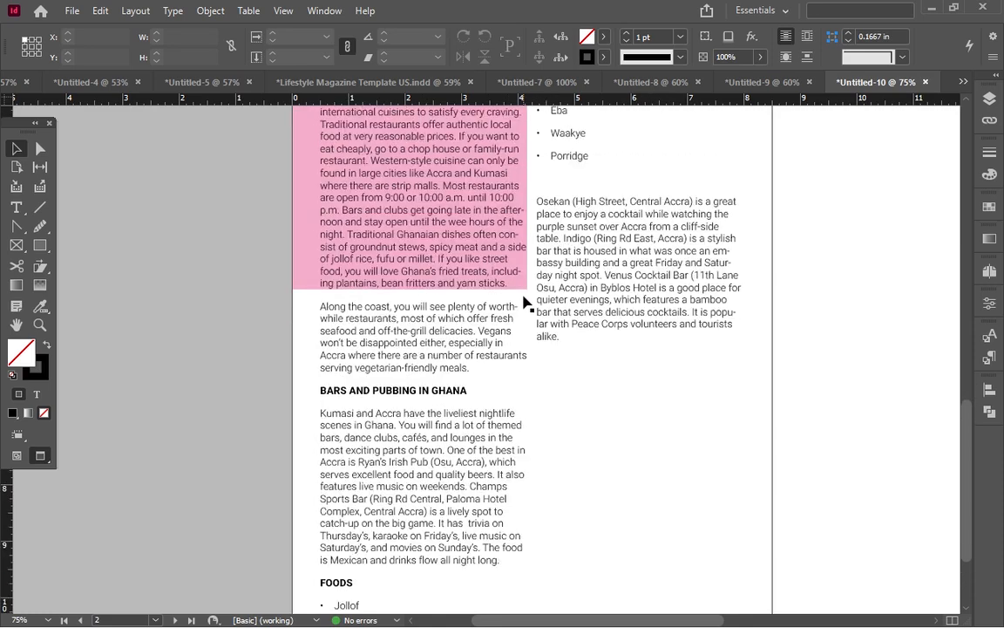
scroll(523, 290, "up", 1)
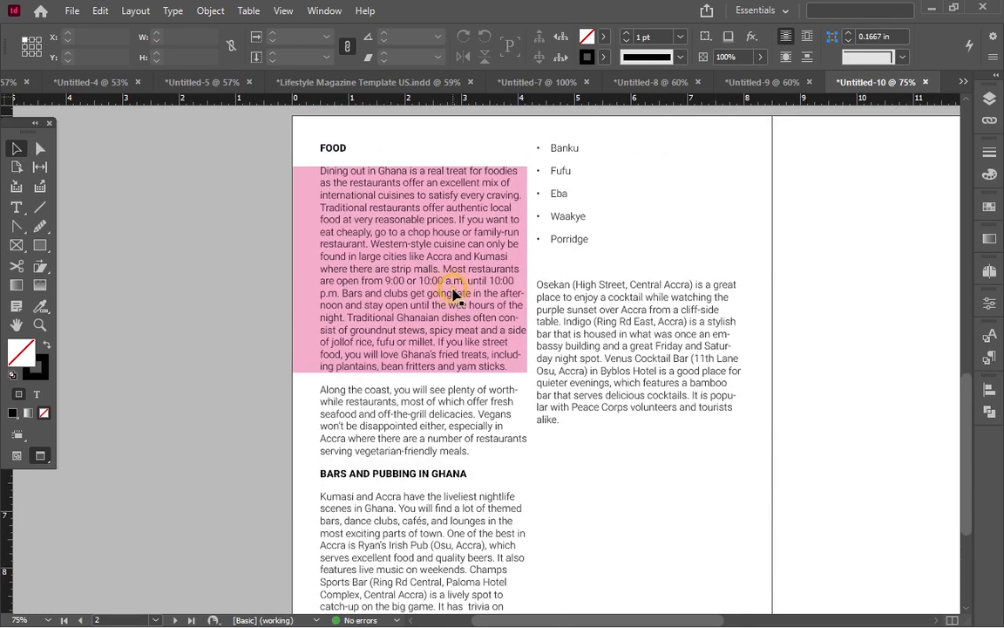
double_click(432, 222)
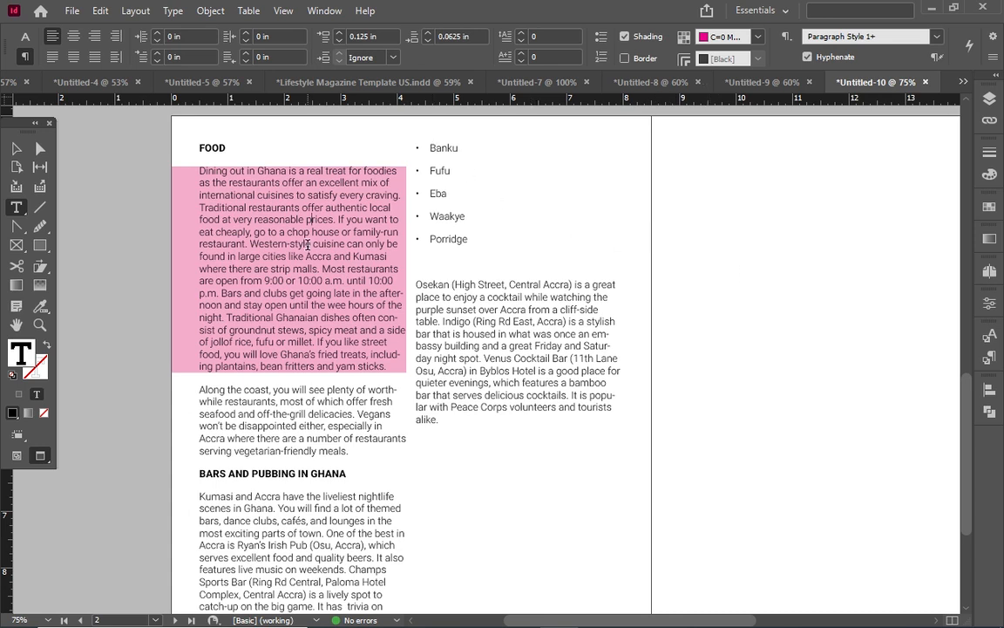
left_click(246, 208)
scroll(263, 237, "down", 4)
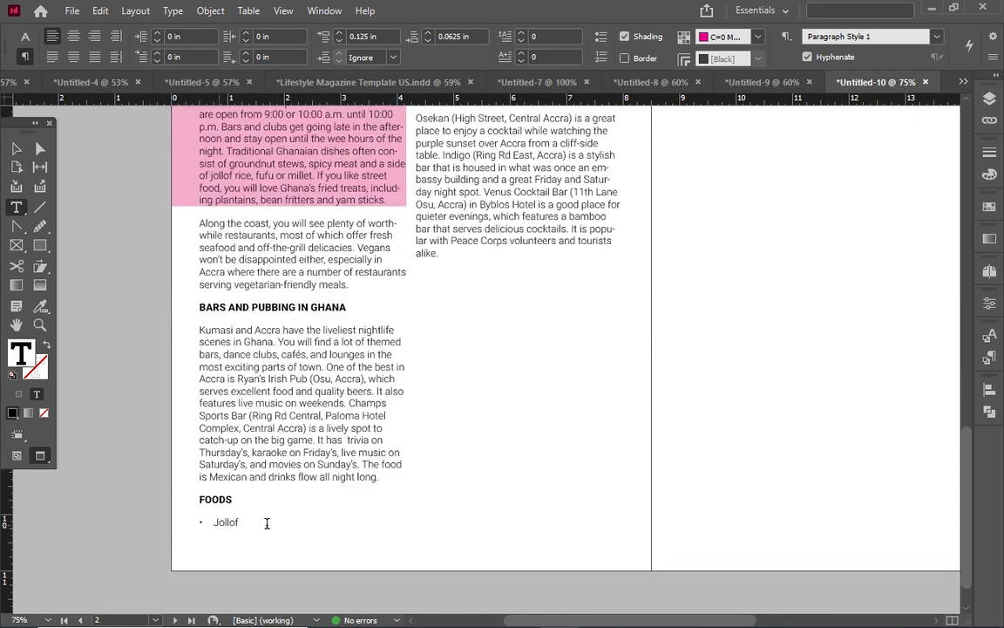
scroll(526, 320, "up", 6)
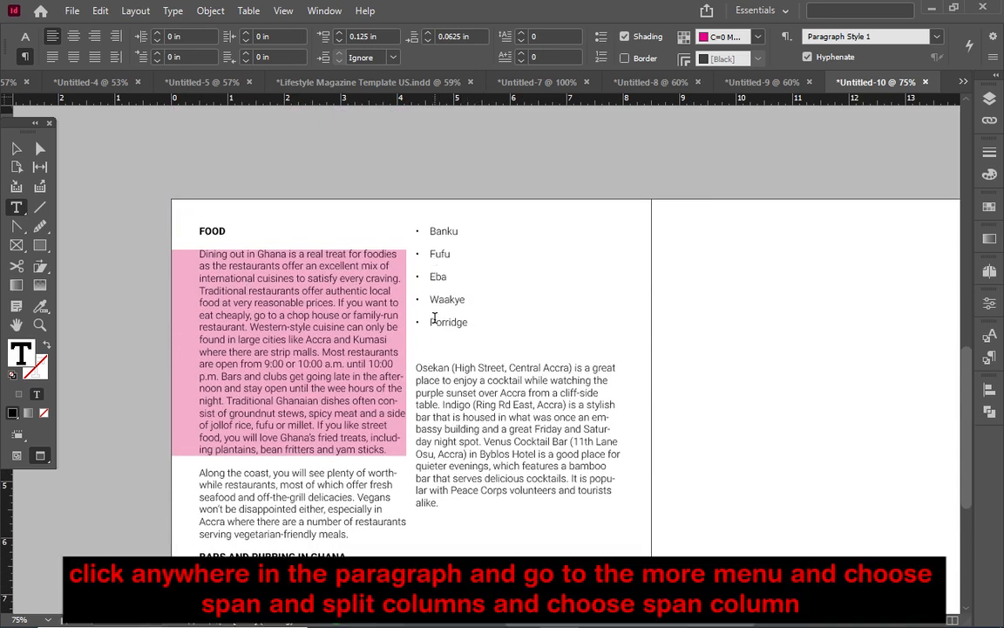
scroll(478, 229, "down", 7)
scroll(453, 265, "up", 5)
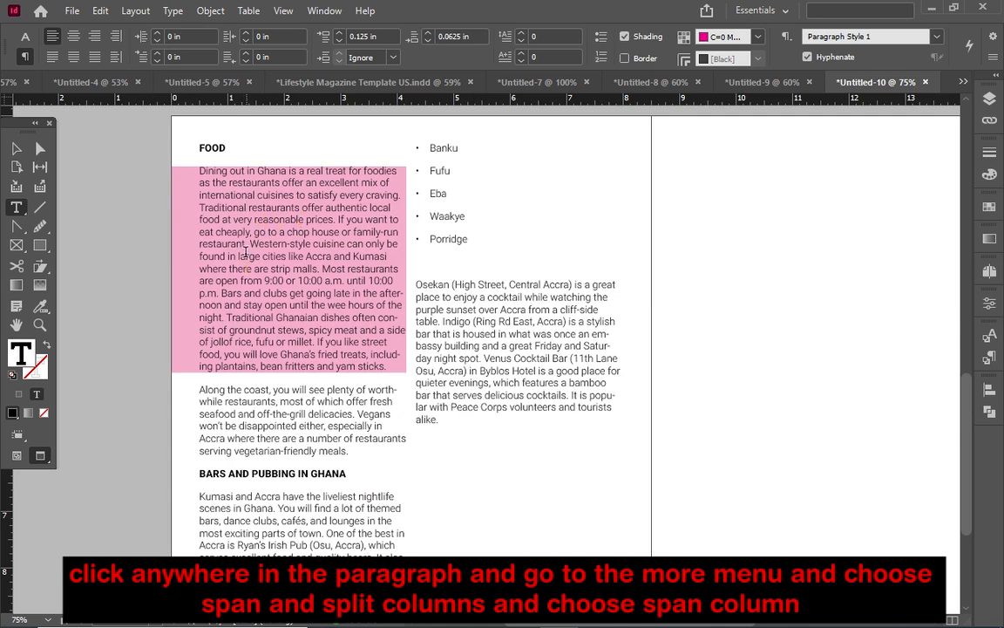
- Make the shaded Dining out in Ghana paragraph use the Span Columns layout across all columns
left_click(246, 229)
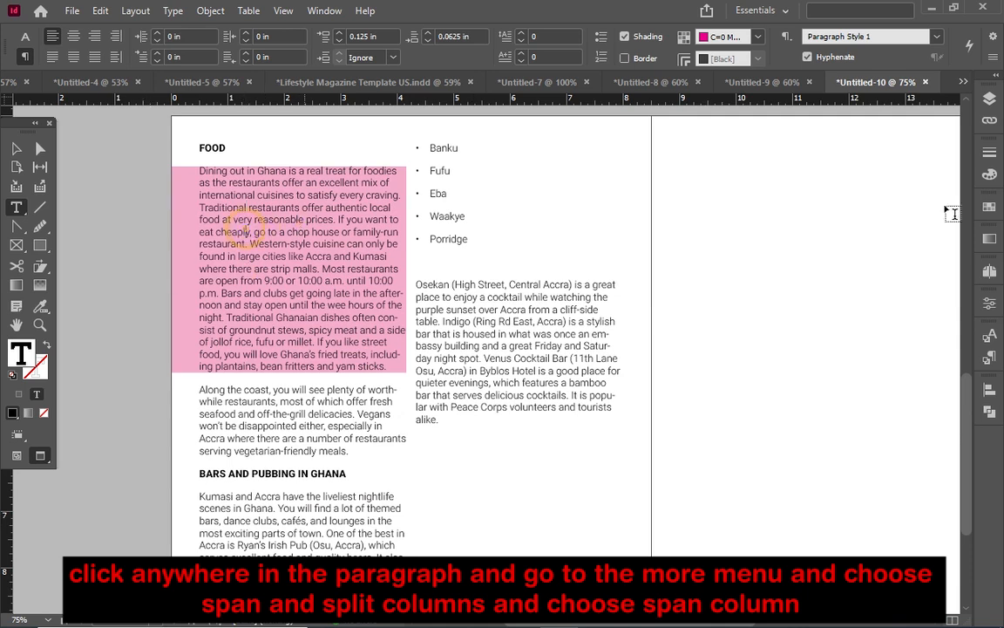
left_click(23, 37)
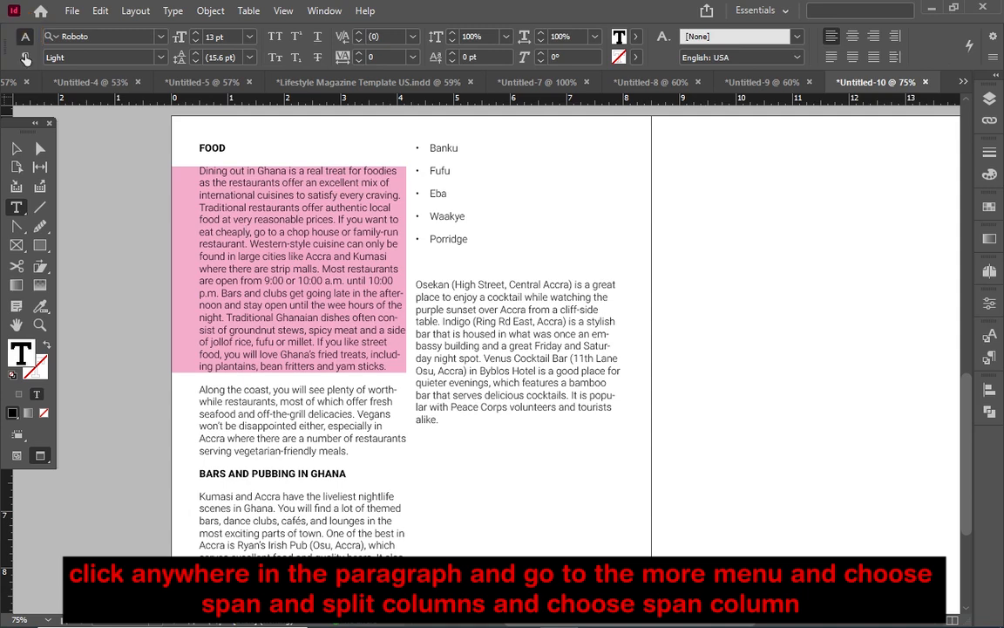
left_click(25, 58)
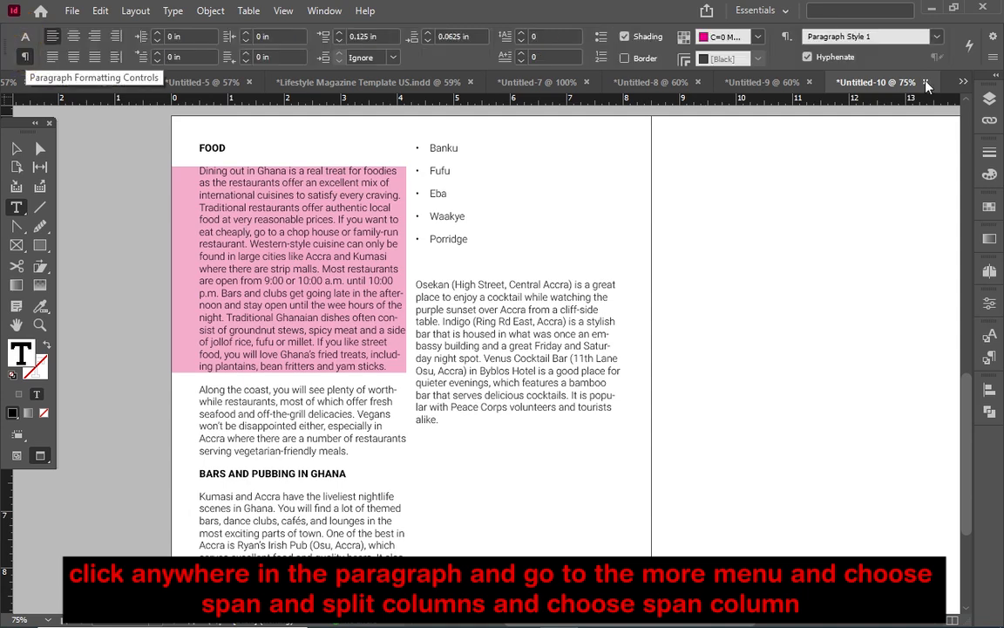
left_click(993, 61)
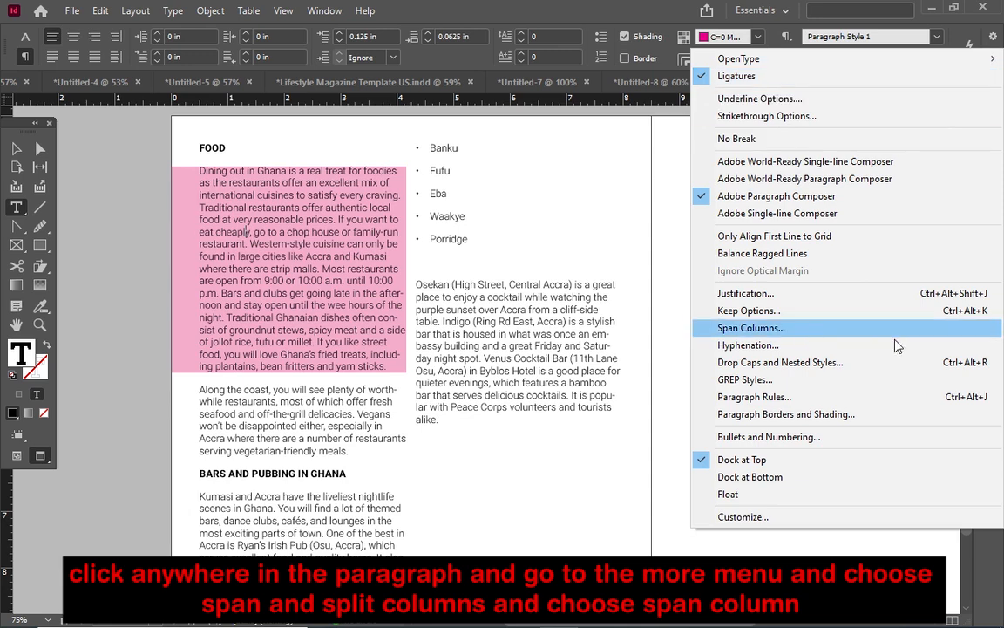
left_click(748, 331)
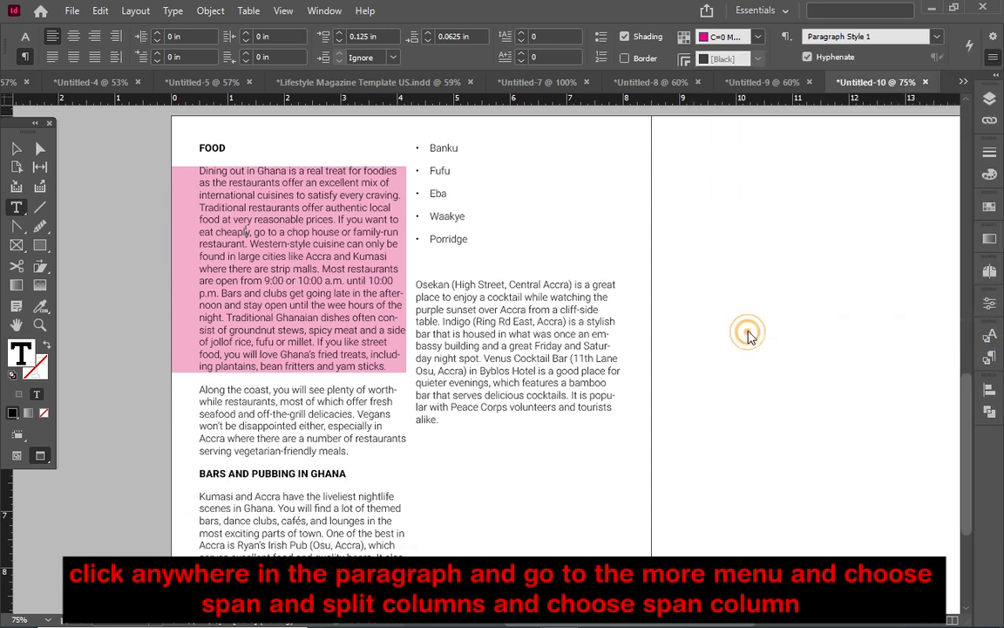
left_click_drag(624, 375, 682, 197)
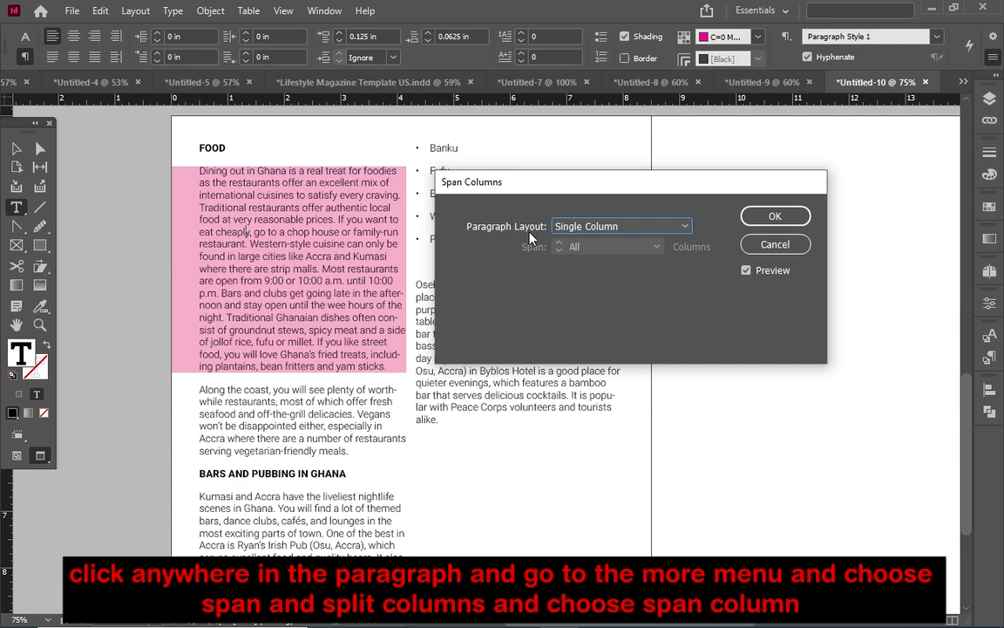
left_click(632, 225)
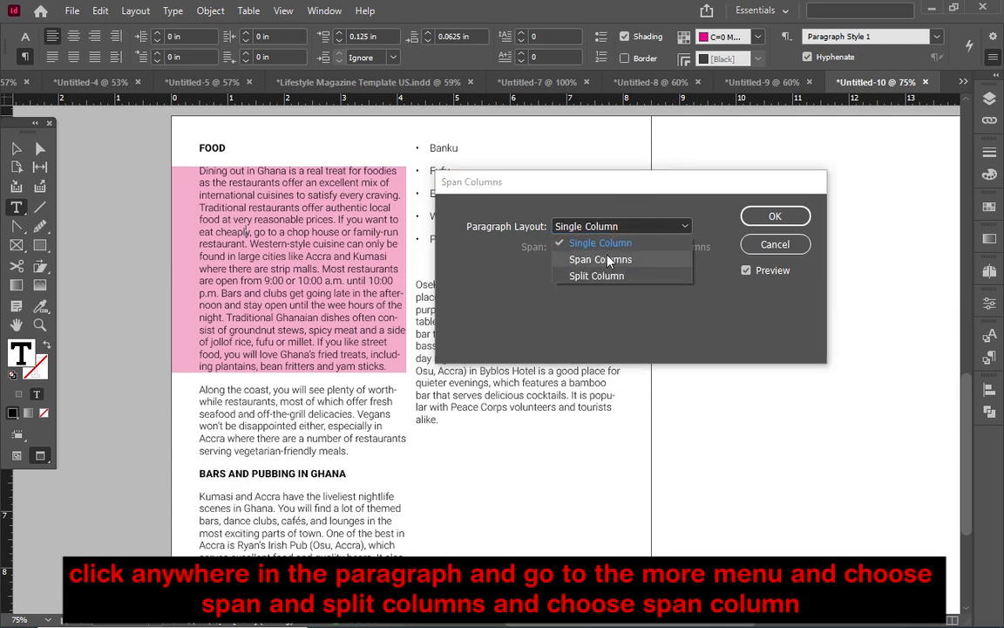
left_click(609, 260)
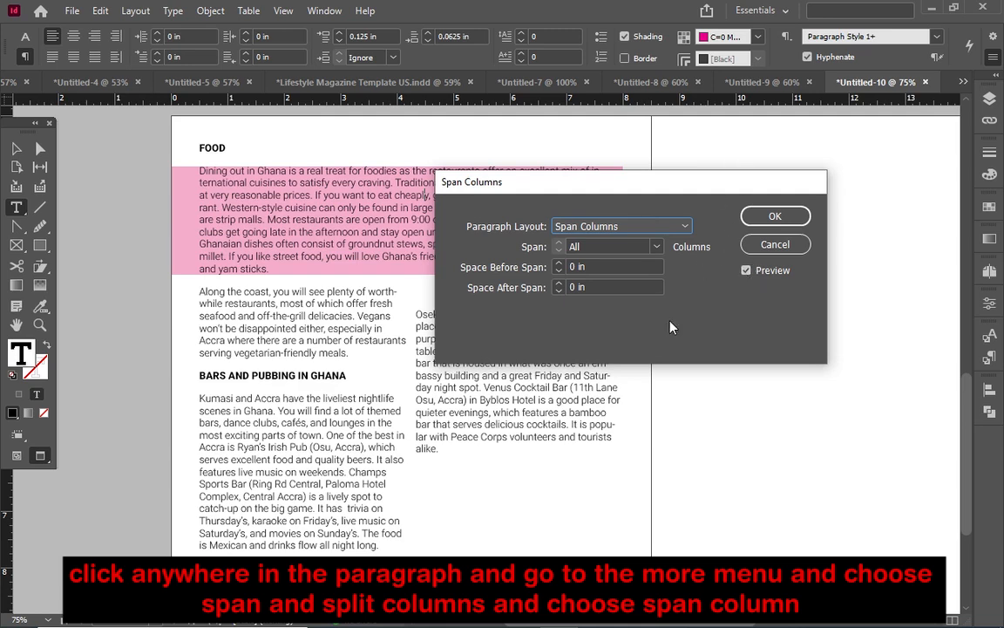
left_click_drag(710, 185, 664, 412)
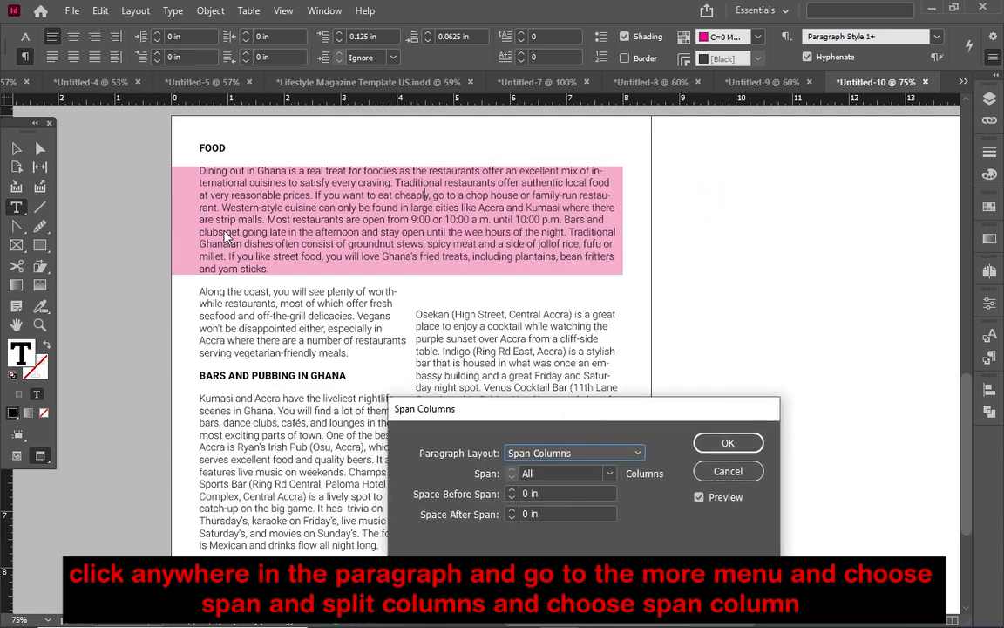
left_click_drag(657, 407, 642, 286)
left_click(713, 333)
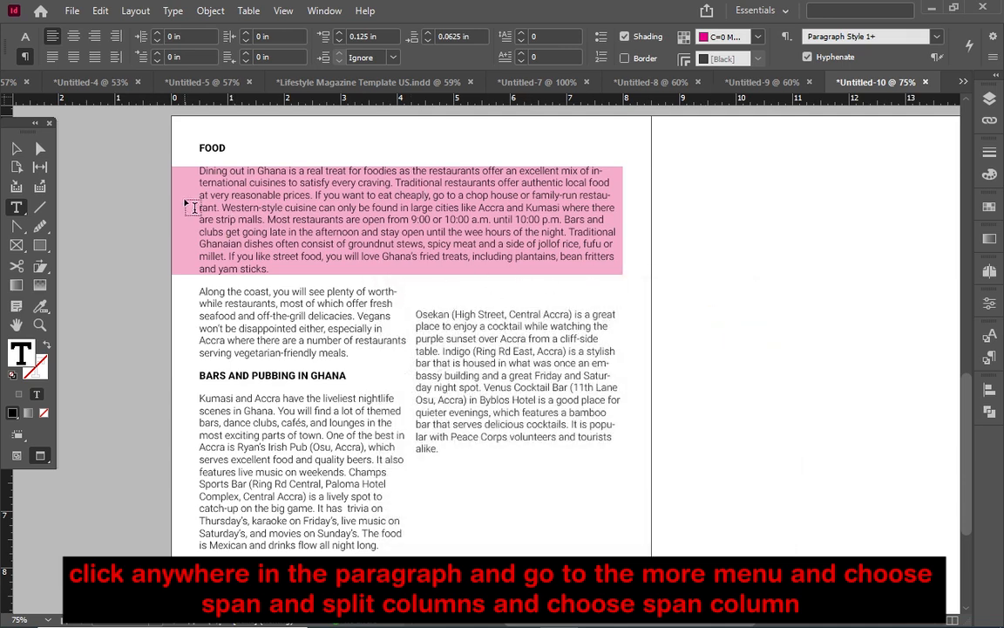
scroll(781, 319, "down", 2)
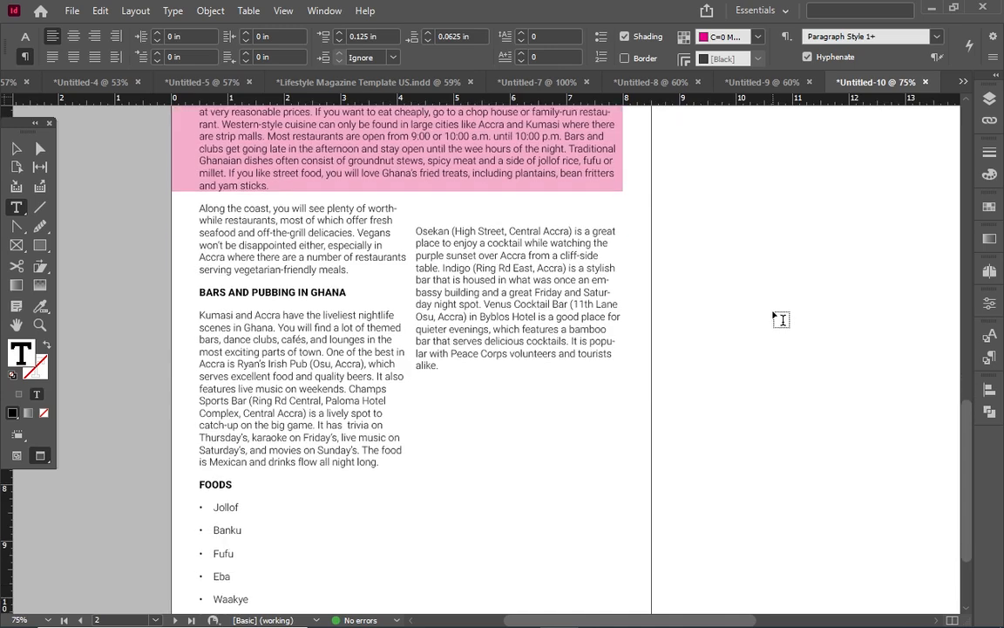
scroll(781, 318, "down", 3)
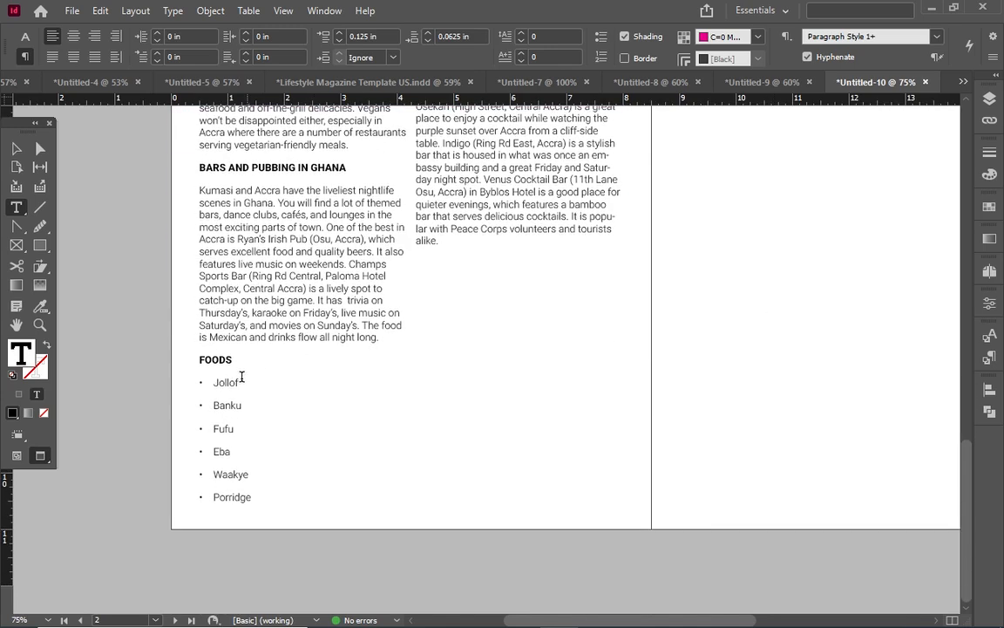
scroll(332, 478, "up", 8)
scroll(332, 478, "down", 6)
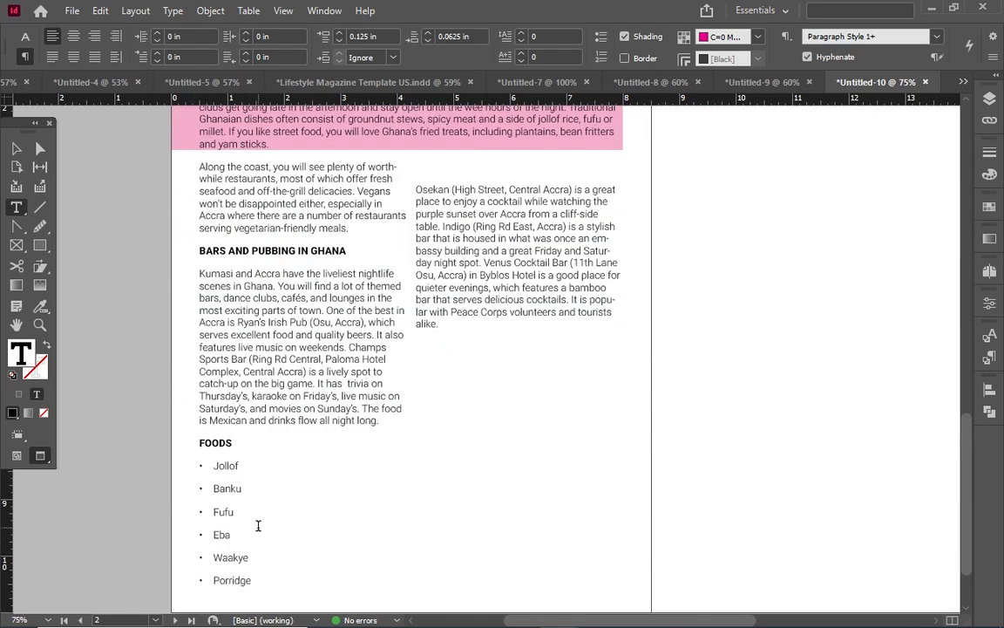
scroll(382, 490, "down", 2)
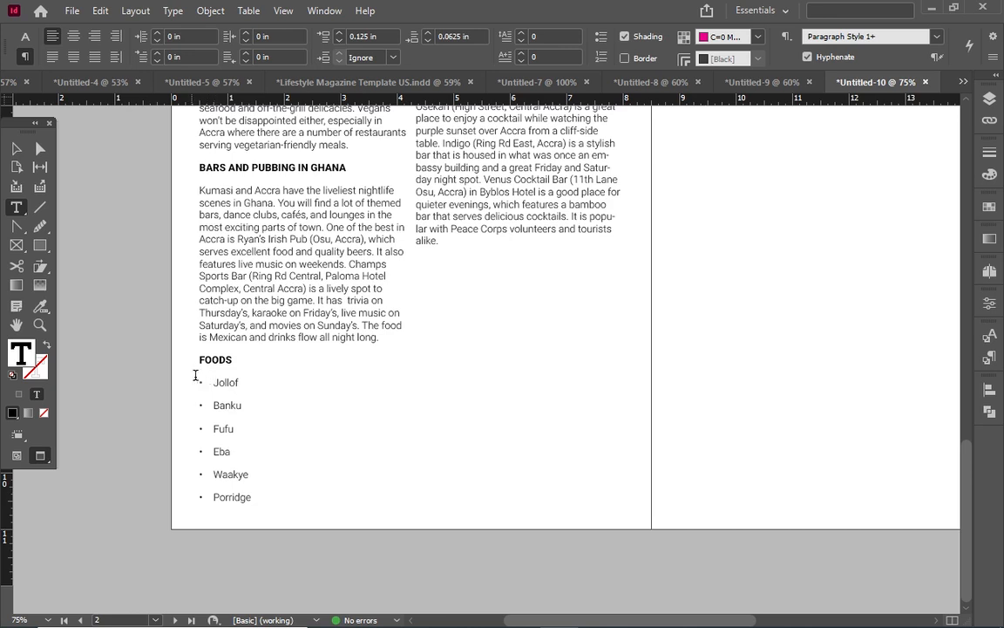
left_click_drag(199, 380, 260, 503)
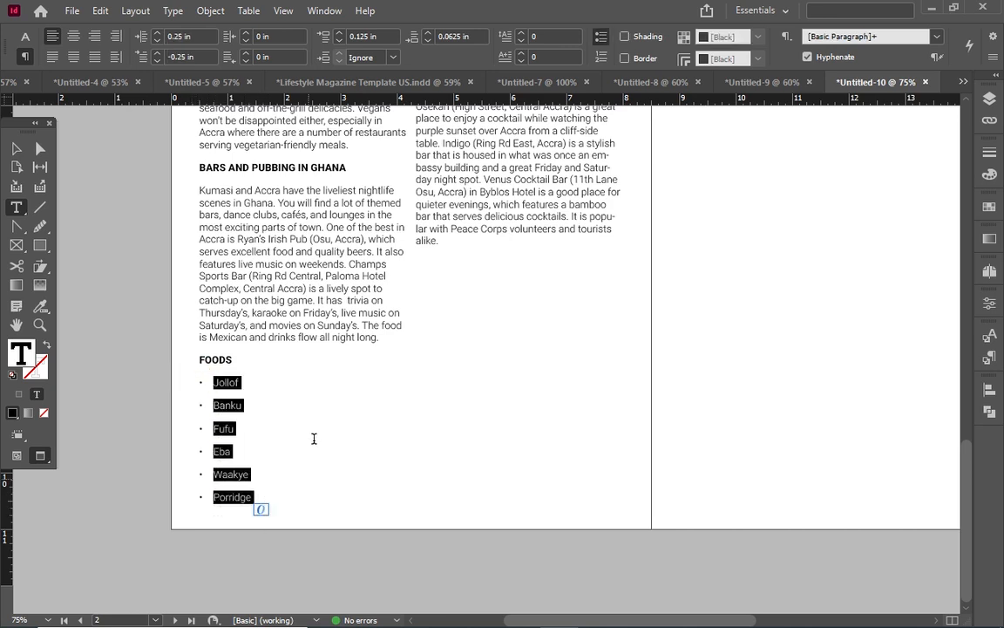
left_click(267, 518)
left_click_drag(267, 519, 207, 401)
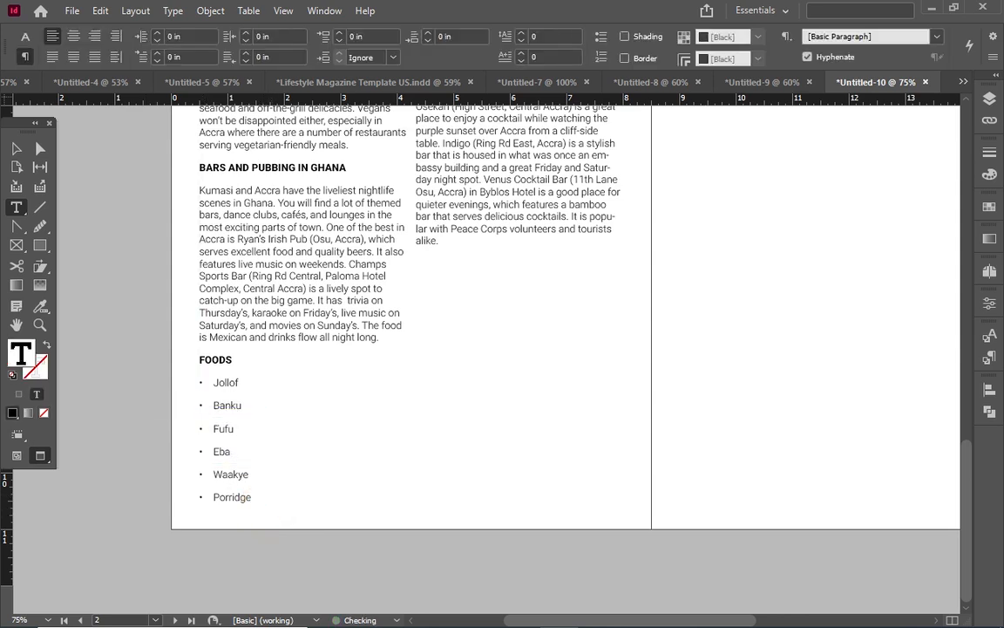
type("z")
left_click(94, 11)
left_click(130, 31)
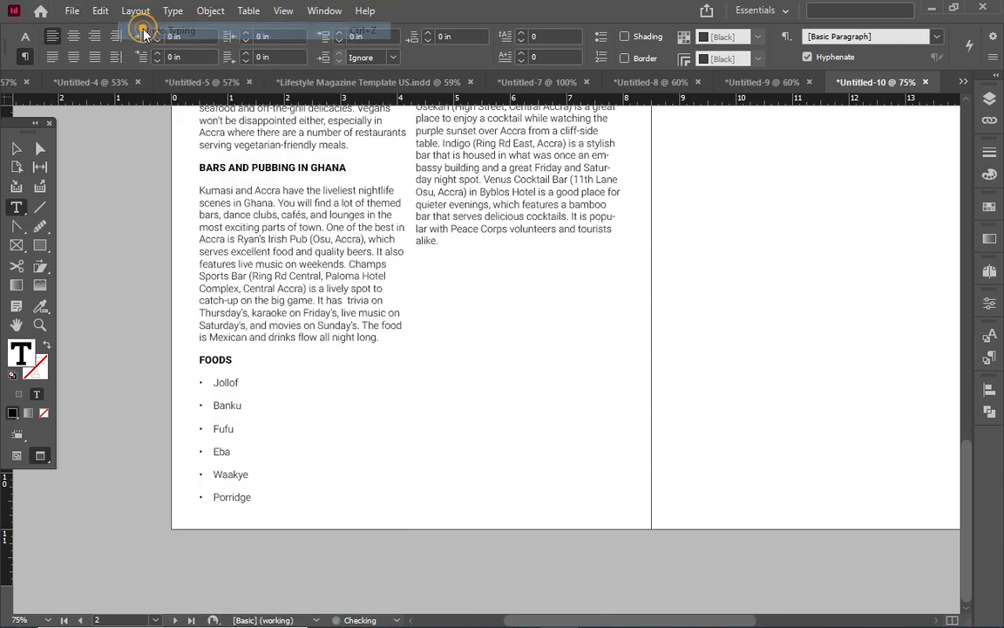
- Apply the Split Column layout with 2 sub-columns to the bulleted foods from Jollof to Porridge
left_click_drag(214, 383, 241, 554)
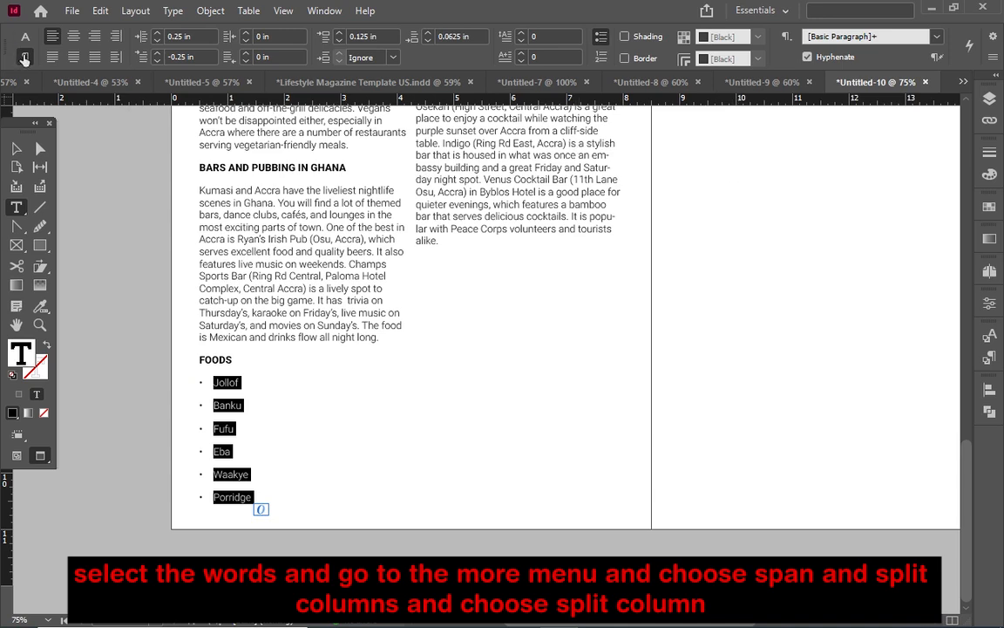
left_click(993, 36)
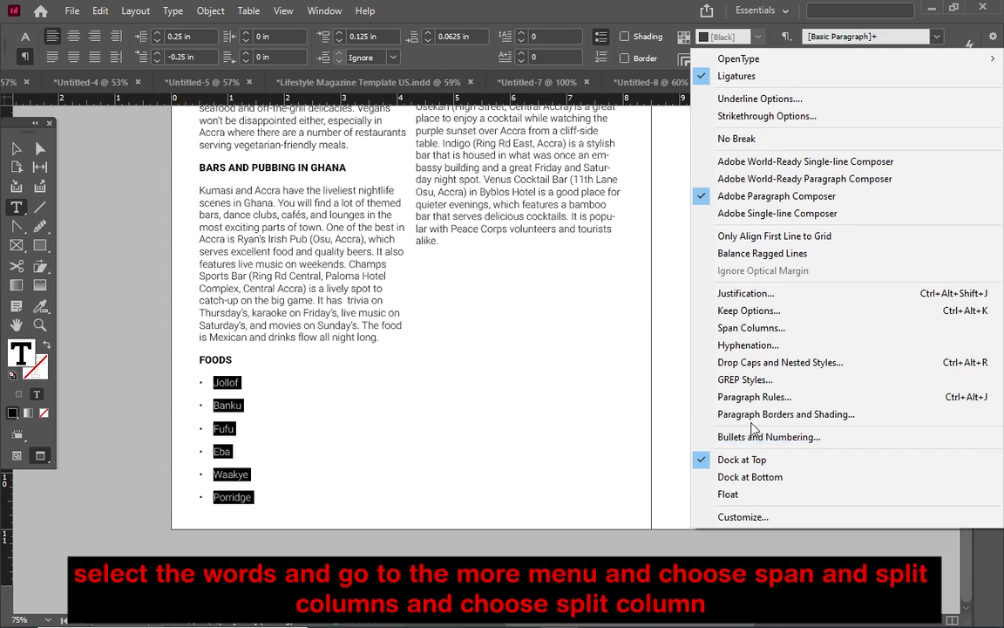
left_click(751, 328)
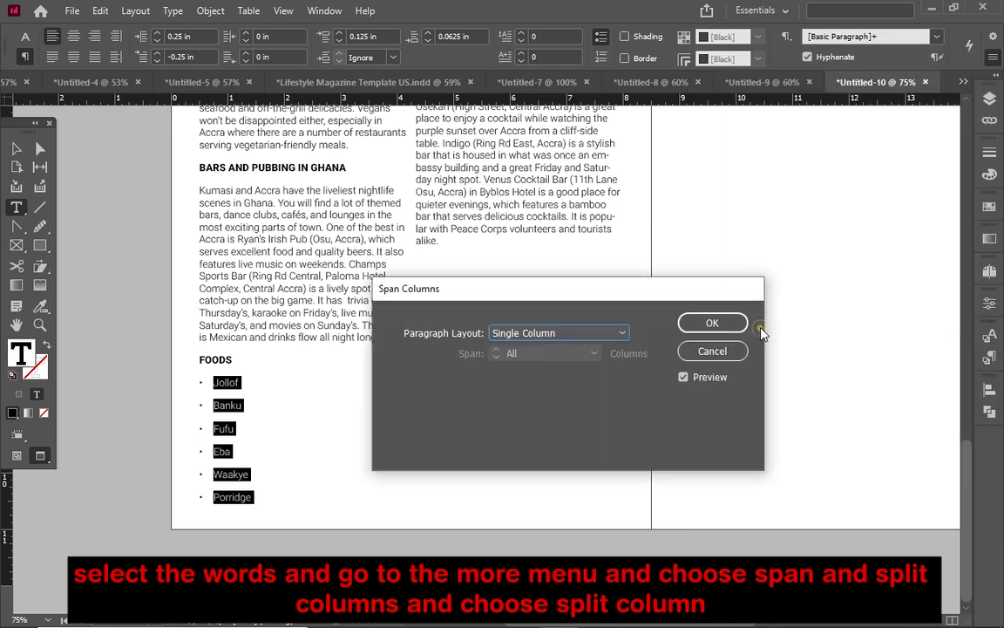
left_click(612, 337)
left_click(549, 386)
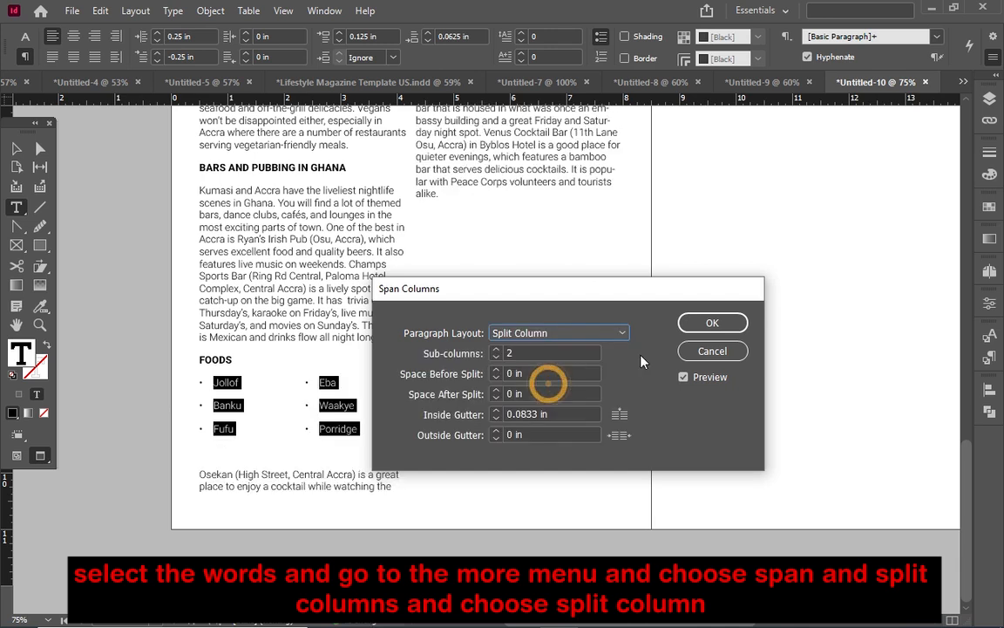
left_click(713, 323)
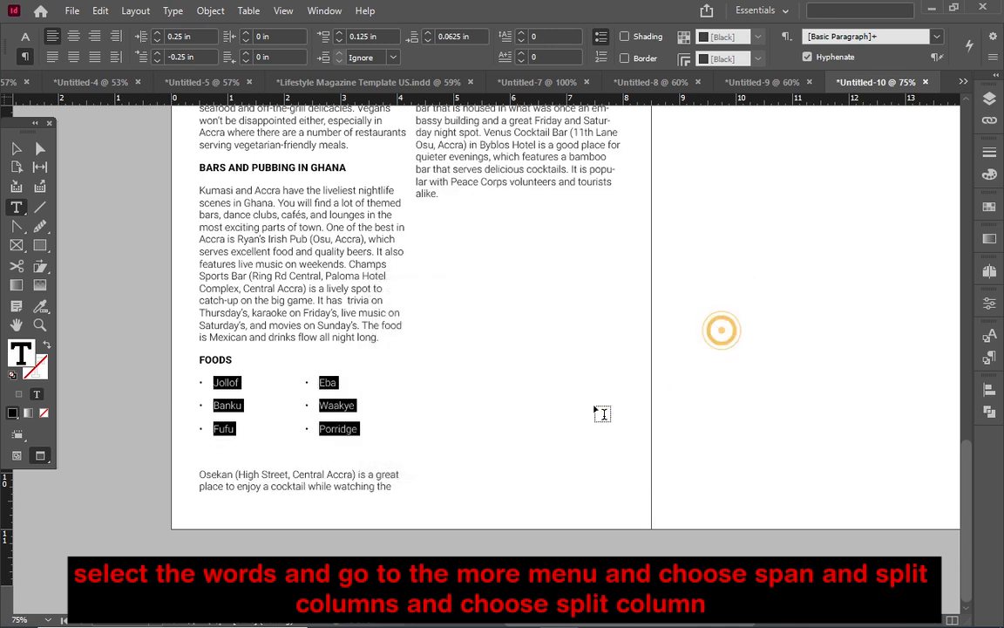
left_click(16, 149)
left_click(523, 432)
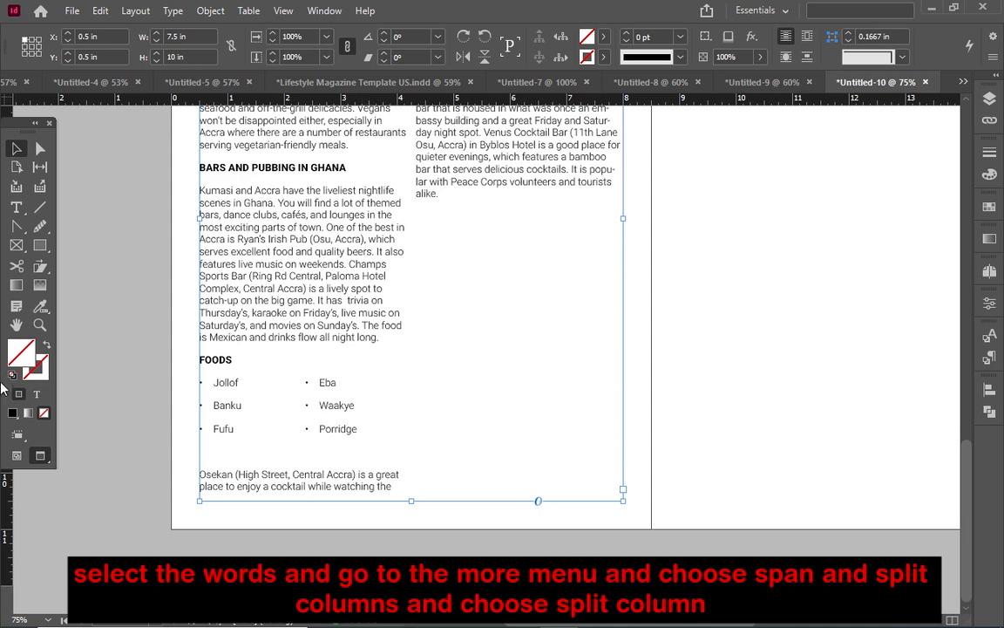
- Increase the split of the bulleted foods list to 3 sub-columns and deselect the text
left_click(17, 206)
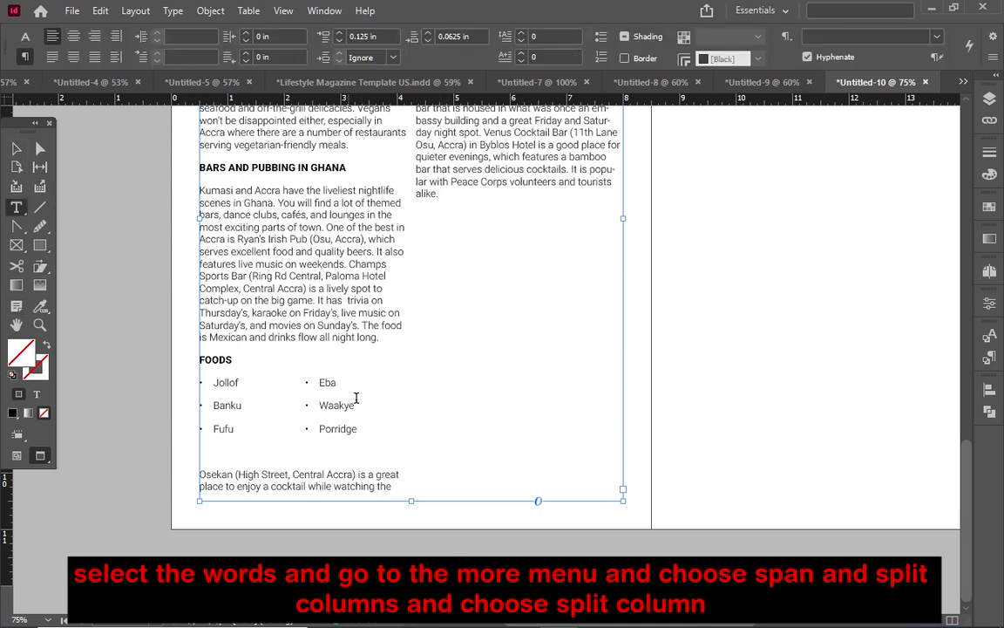
left_click_drag(360, 428, 253, 374)
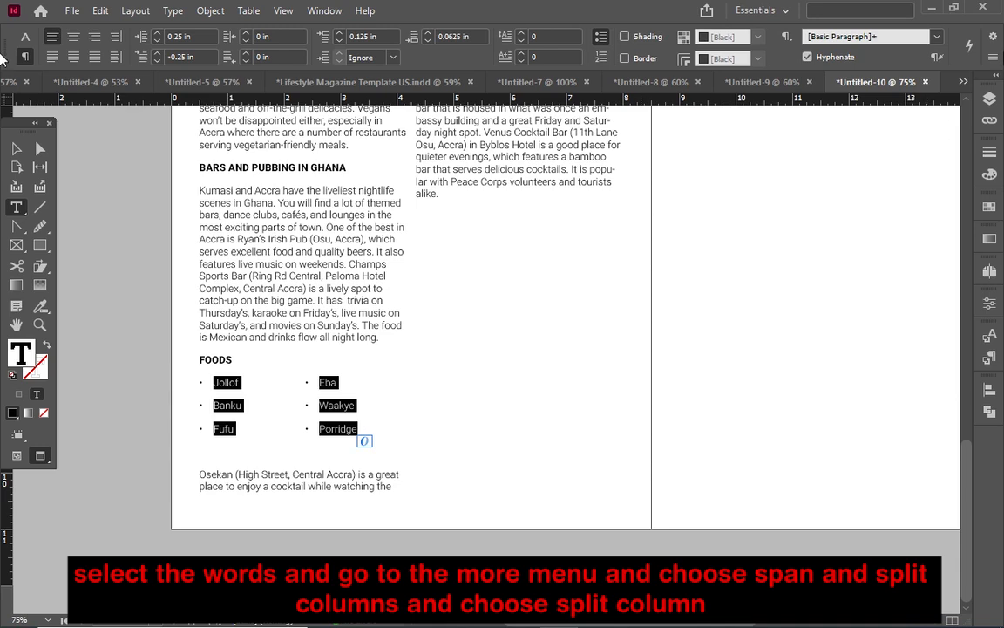
left_click(993, 57)
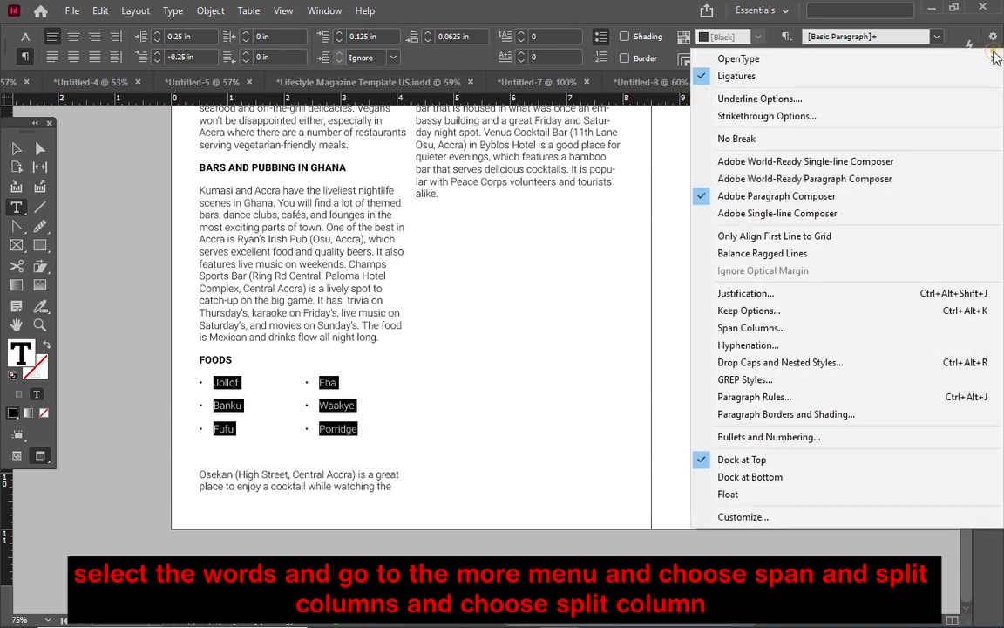
left_click(741, 335)
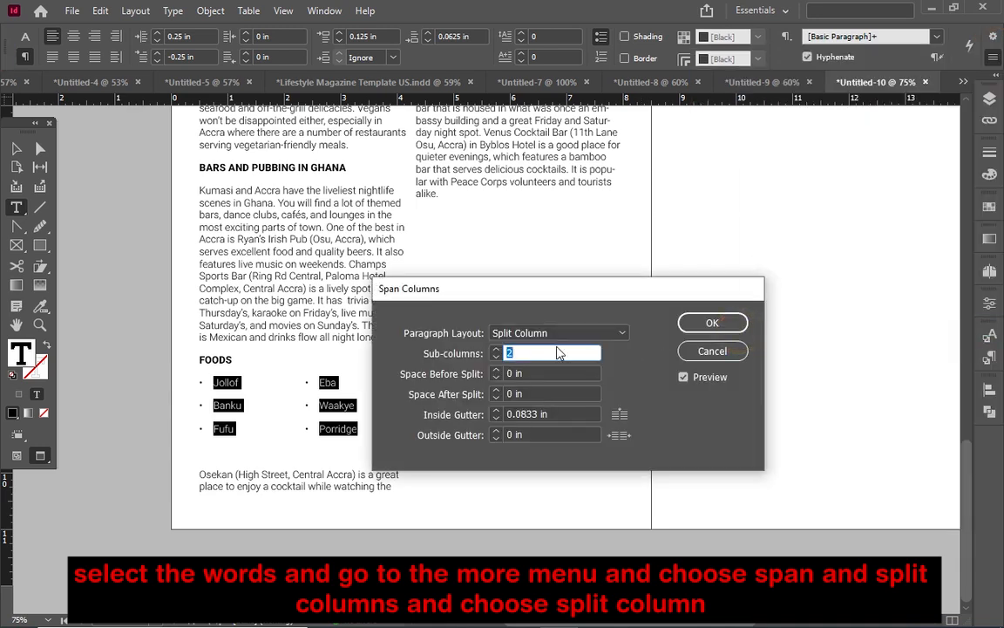
type("3")
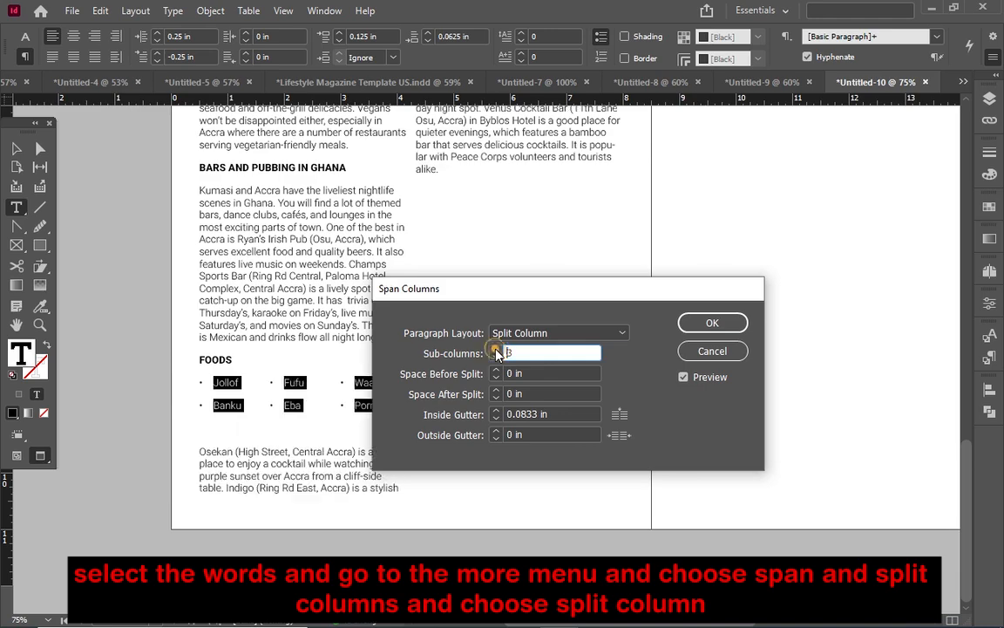
left_click_drag(538, 295, 711, 373)
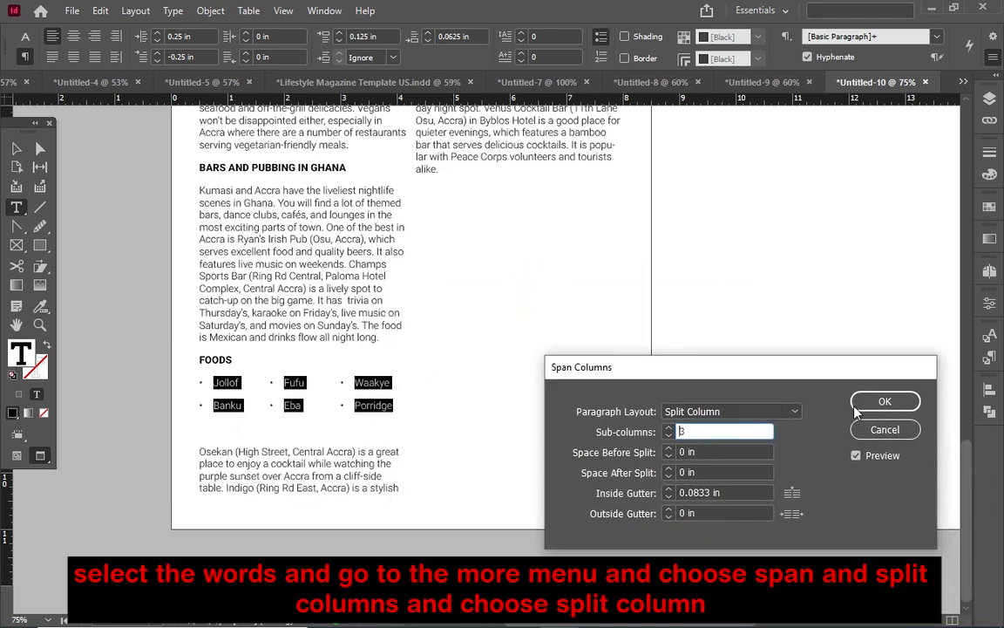
left_click(880, 406)
scroll(711, 426, "up", 5)
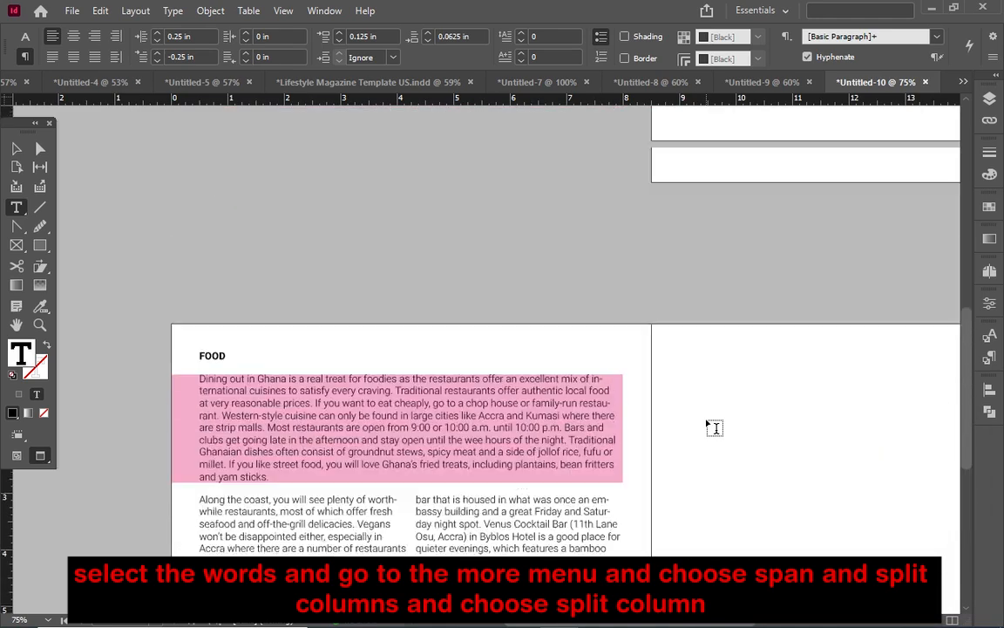
scroll(710, 427, "down", 5)
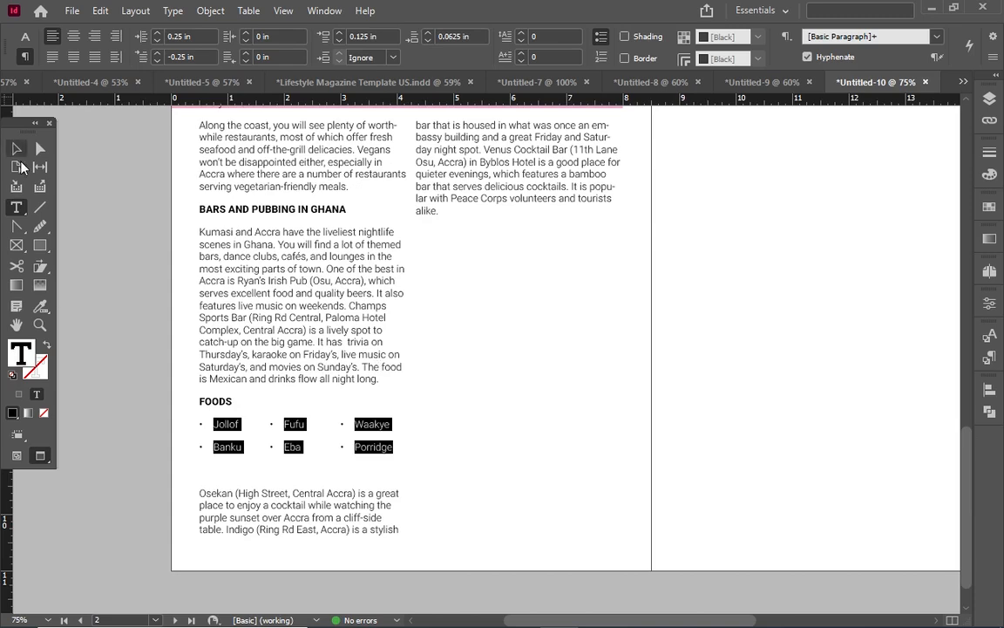
left_click(16, 149)
left_click(828, 401)
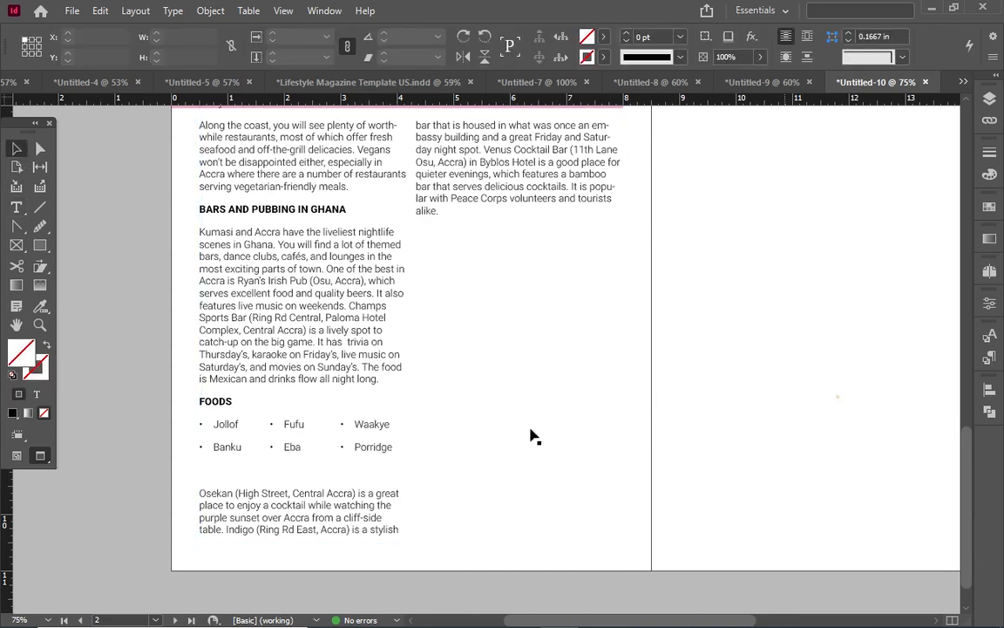
- Examine how the spanned shaded paragraph and the split bulleted foods list sit within the page 2 layout
scroll(158, 479, "up", 5)
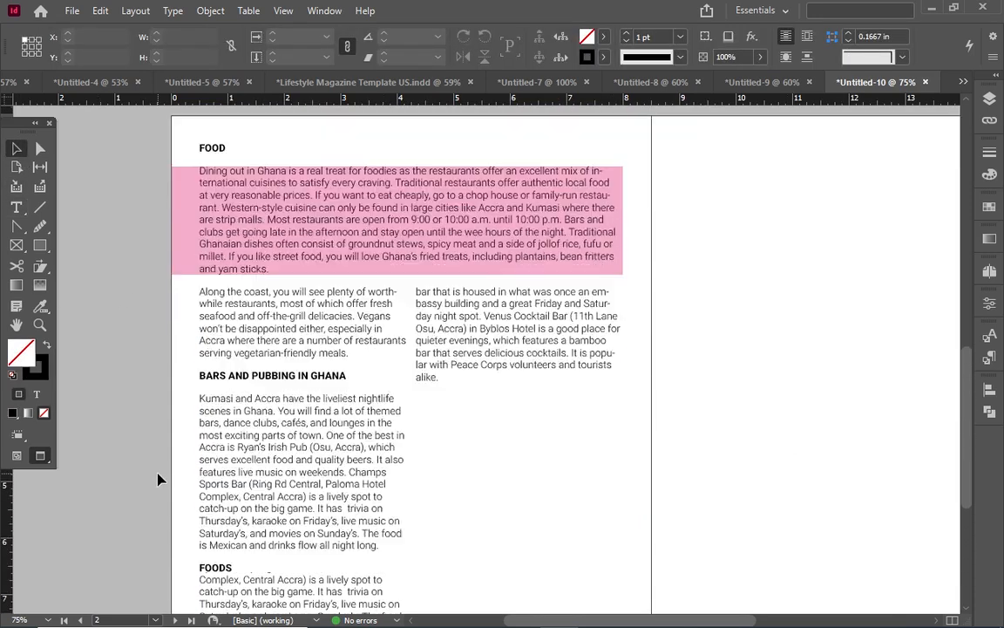
scroll(158, 478, "down", 5)
scroll(157, 479, "up", 5)
scroll(158, 479, "down", 6)
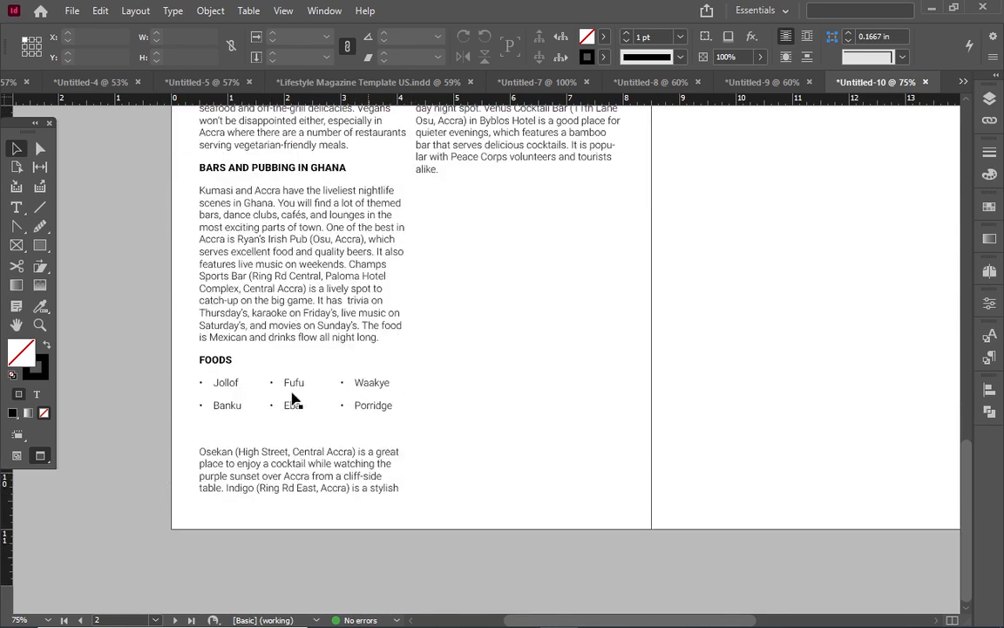
scroll(442, 413, "up", 5)
scroll(445, 412, "down", 5)
scroll(353, 585, "up", 3)
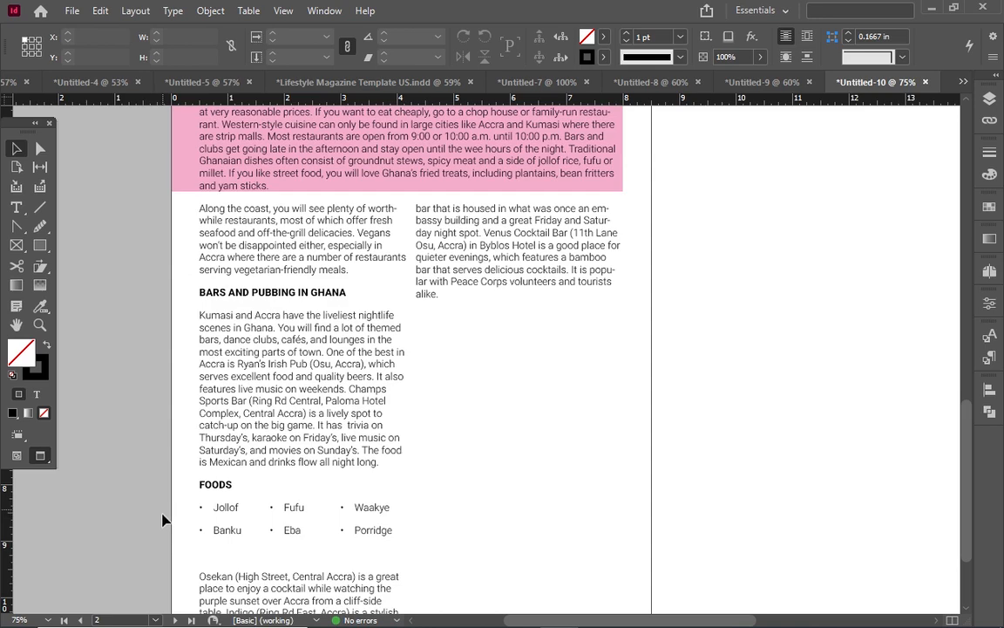
left_click_drag(655, 623, 734, 624)
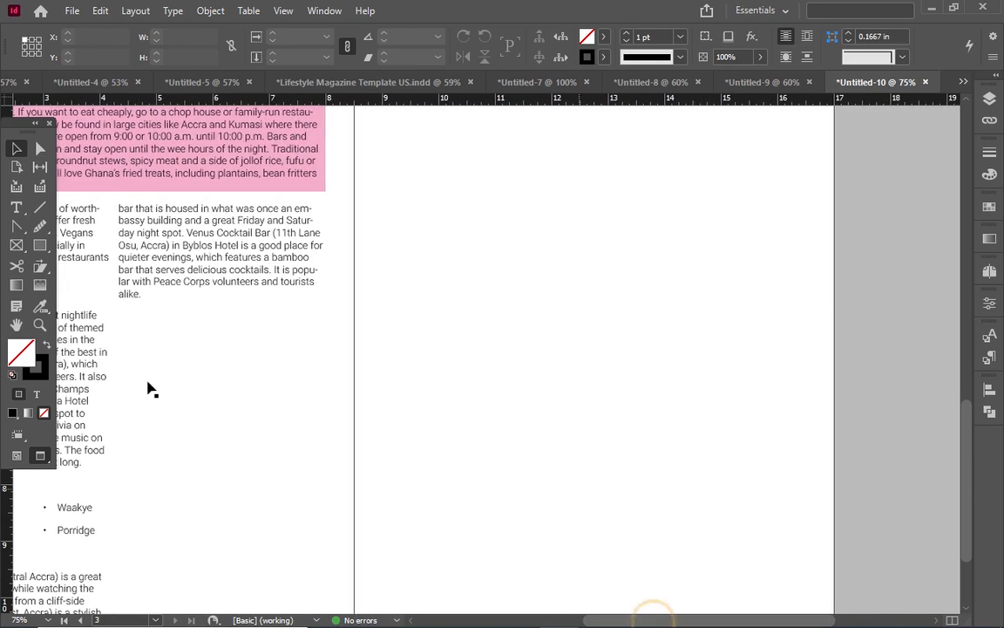
- Draw a text frame about 2.22 in wide and 0.75 in high on the blank facing page and enter "diffusion"
left_click(17, 208)
left_click_drag(402, 343, 529, 388)
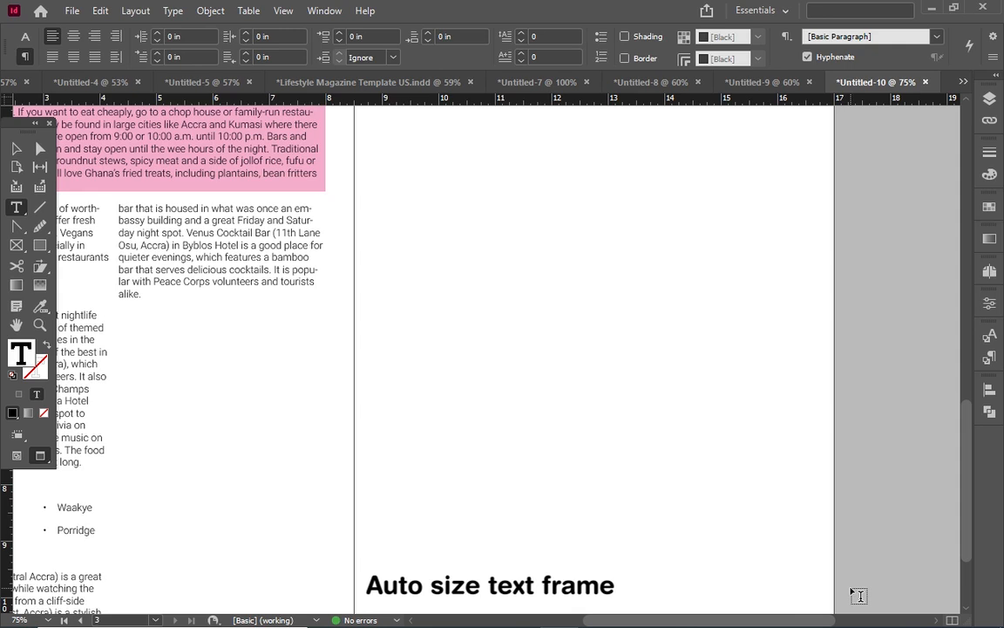
type("di")
type("ffusion")
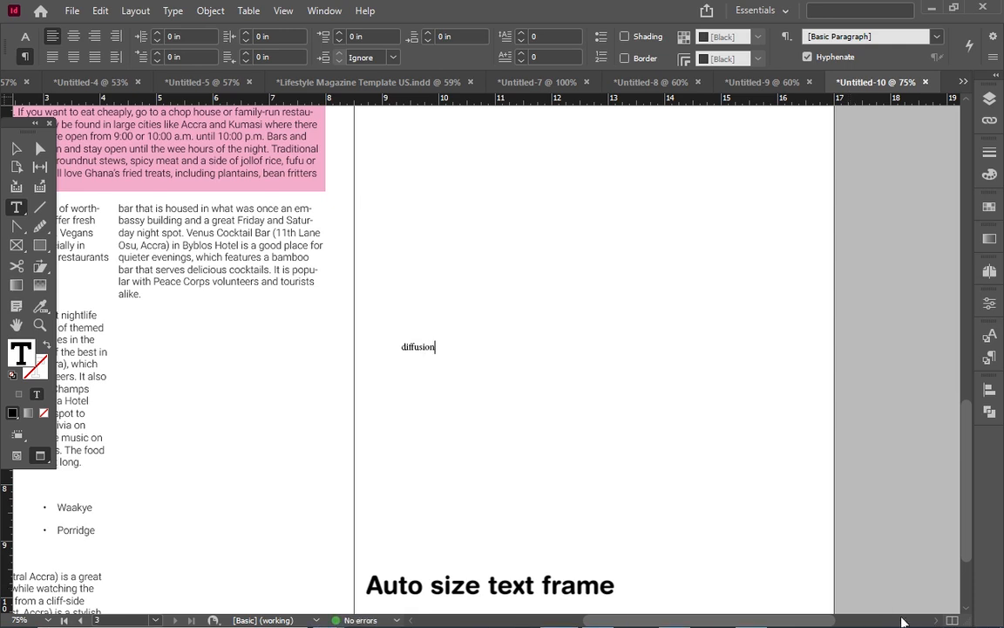
- Set the font size of the word "diffusion" to 47 pt
double_click(428, 349)
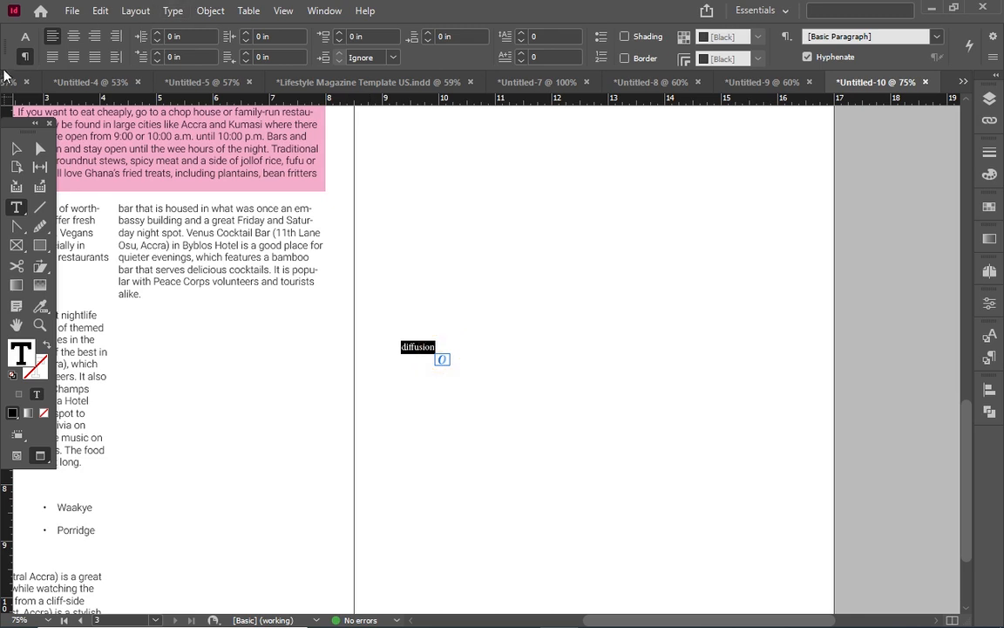
left_click(27, 34)
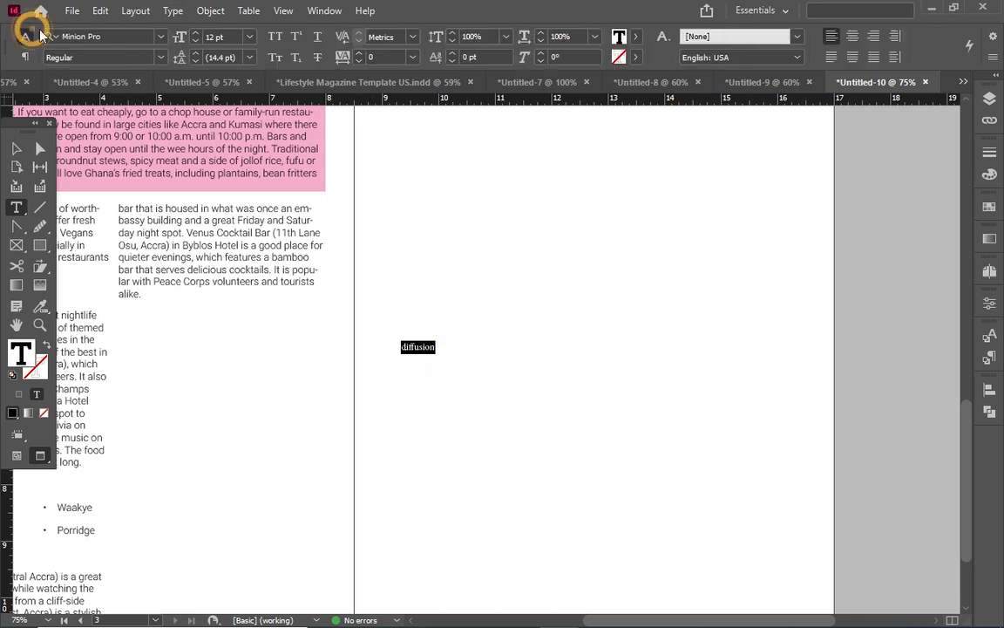
left_click(196, 32)
left_click(196, 32)
left_click(197, 33)
left_click(196, 33)
left_click(196, 32)
left_click(196, 32)
left_click(196, 32)
left_click(196, 32)
left_click(196, 32)
left_click(196, 32)
left_click(196, 32)
left_click(197, 32)
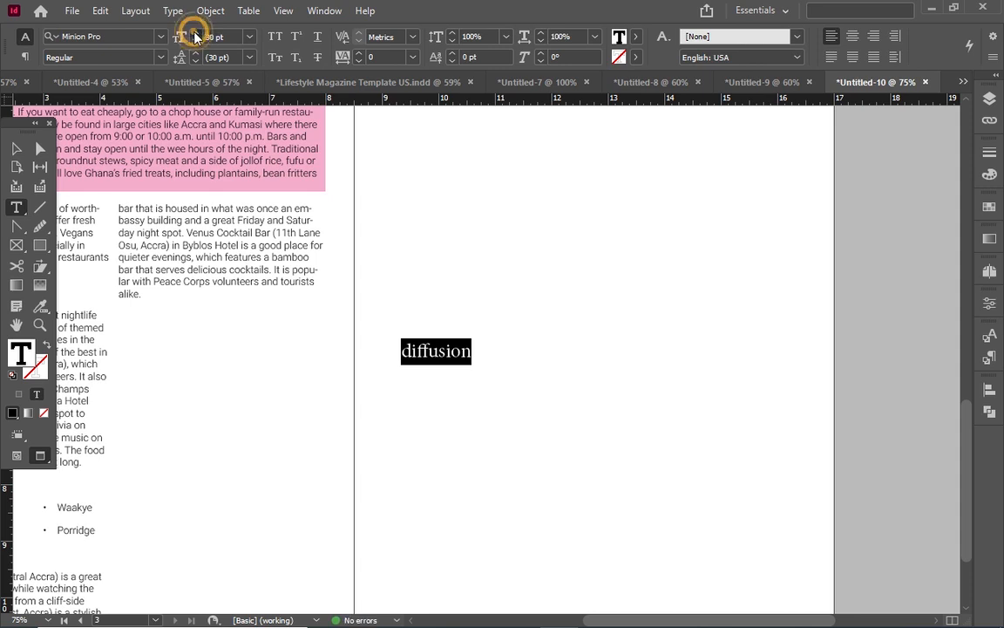
left_click(196, 32)
left_click(196, 32)
left_click(197, 32)
left_click(196, 32)
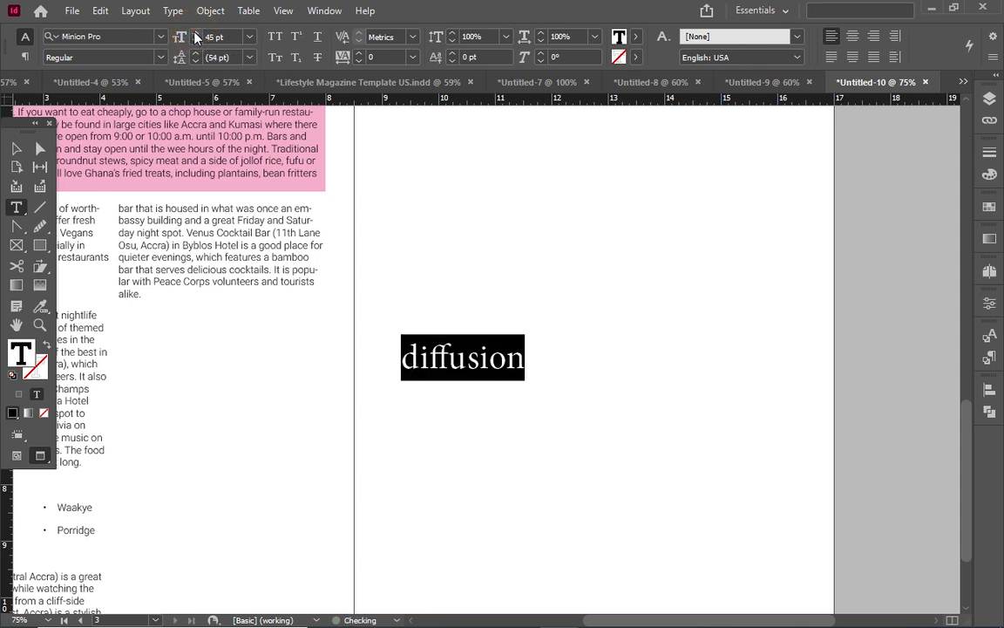
left_click(196, 32)
left_click(196, 33)
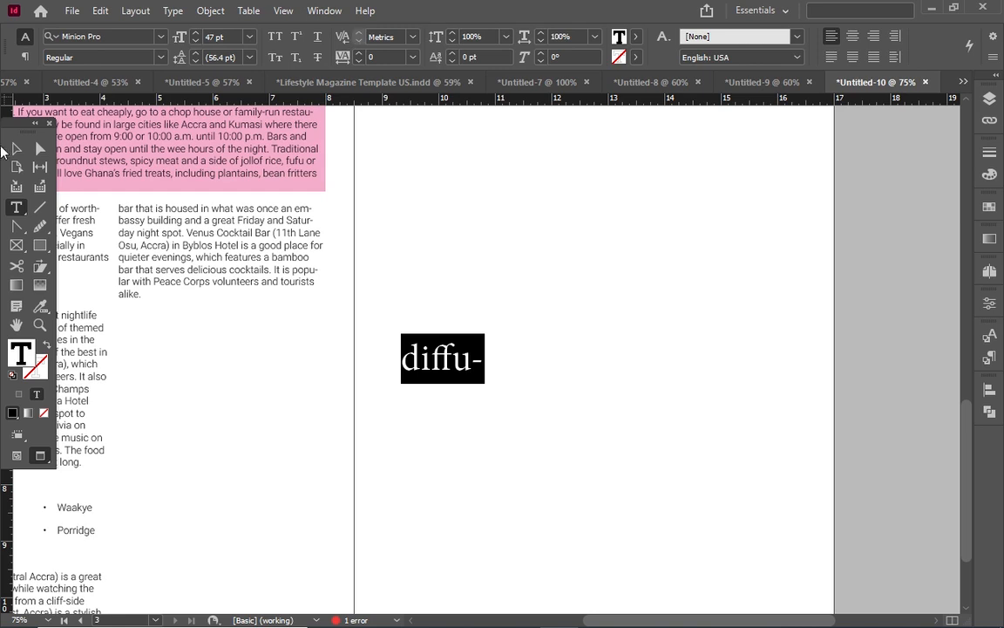
- Resize the "diffusion" frame to about 2.33 in wide so the whole word fits, and move it to about X 10.14 in, Y 4.56 in
left_click(16, 148)
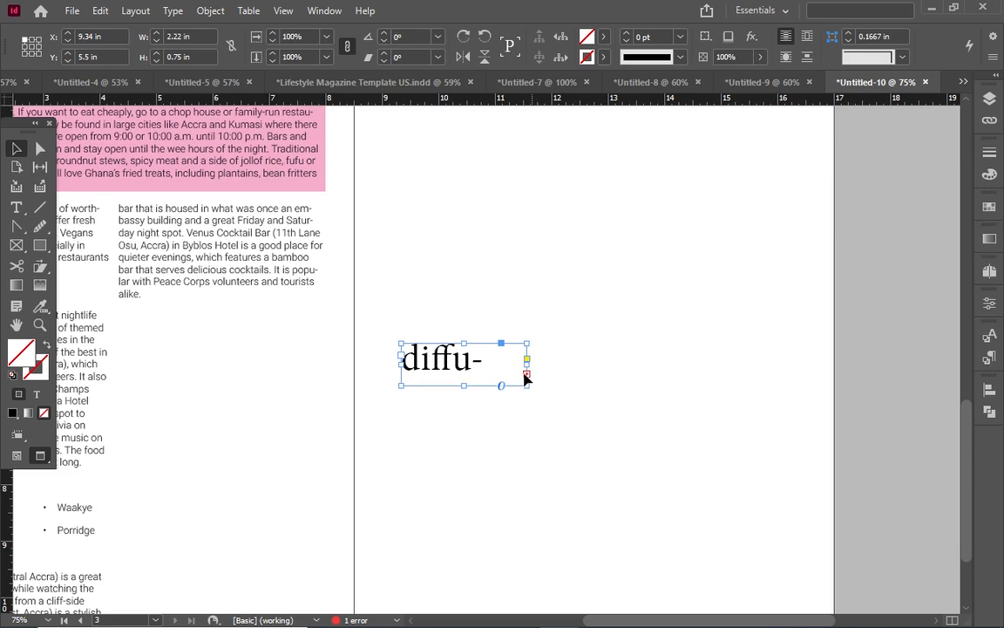
left_click_drag(529, 364, 695, 361)
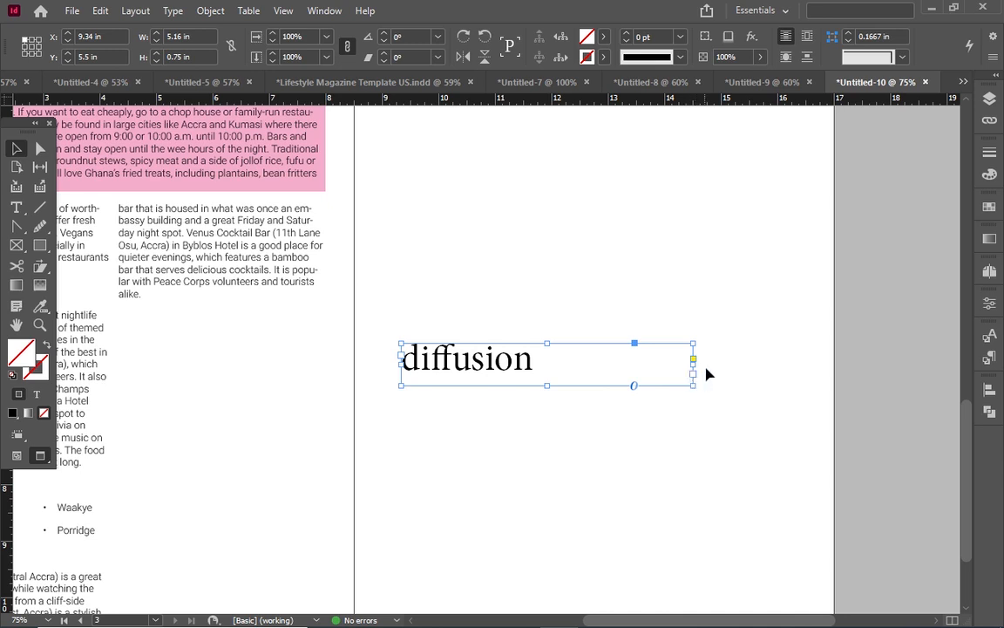
left_click_drag(695, 375, 650, 338)
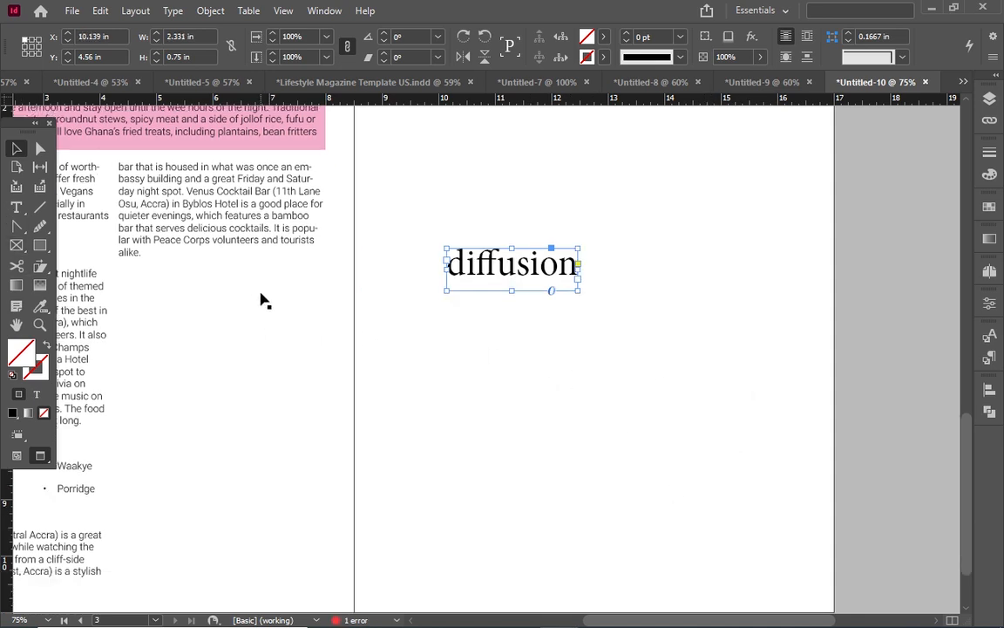
- Set auto-sizing to Width Only in the text frame options of the "diffusion" frame
left_click(211, 11)
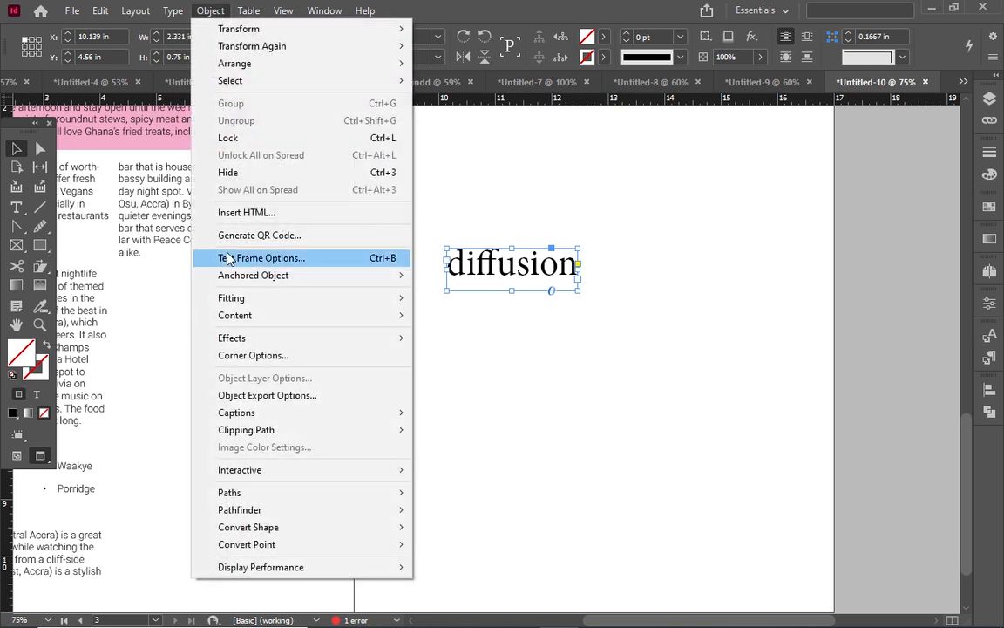
left_click(533, 4)
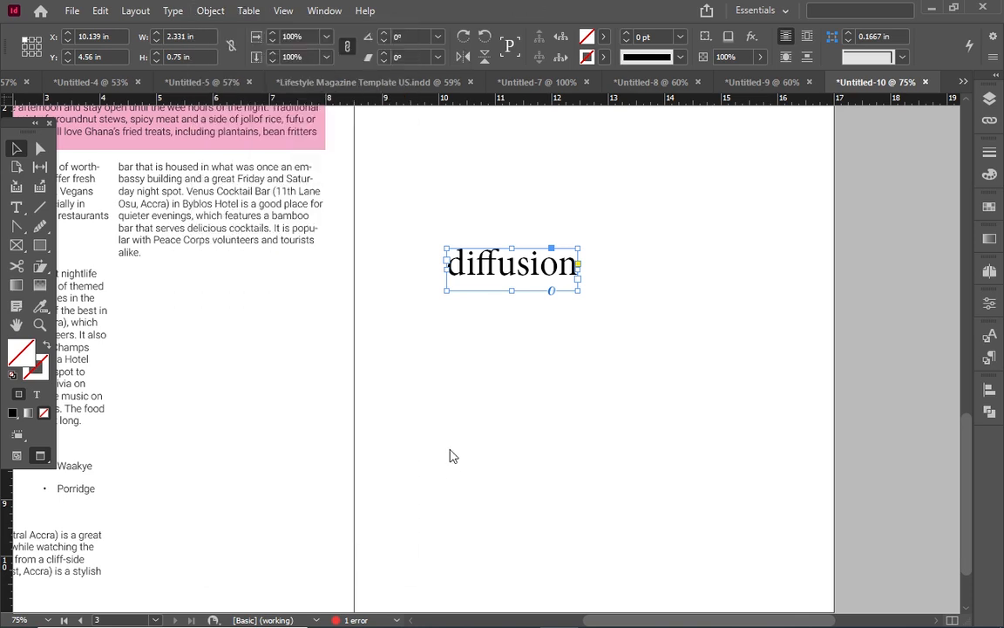
right_click(480, 266)
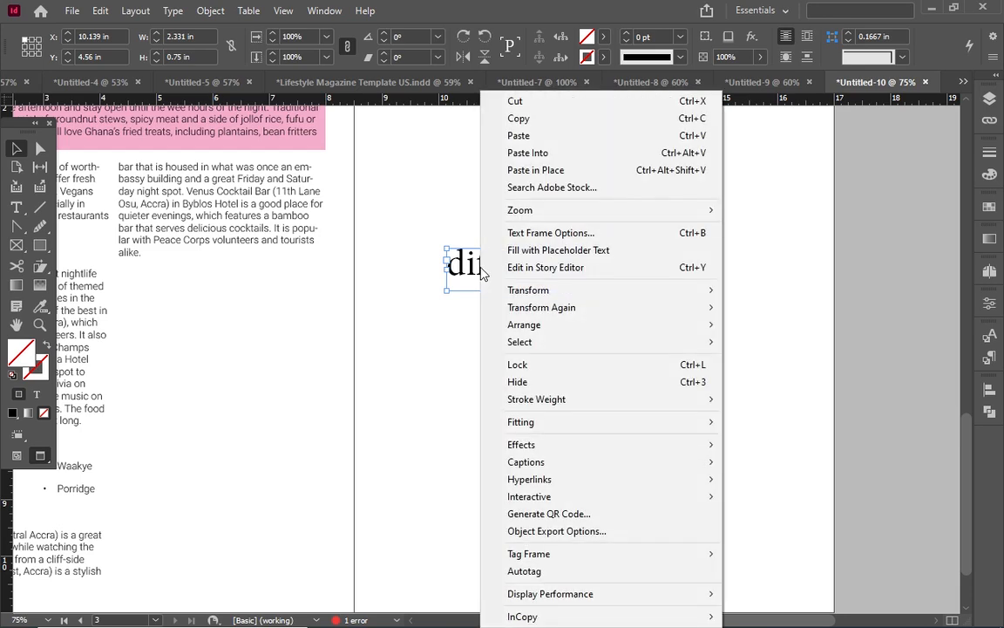
left_click(575, 233)
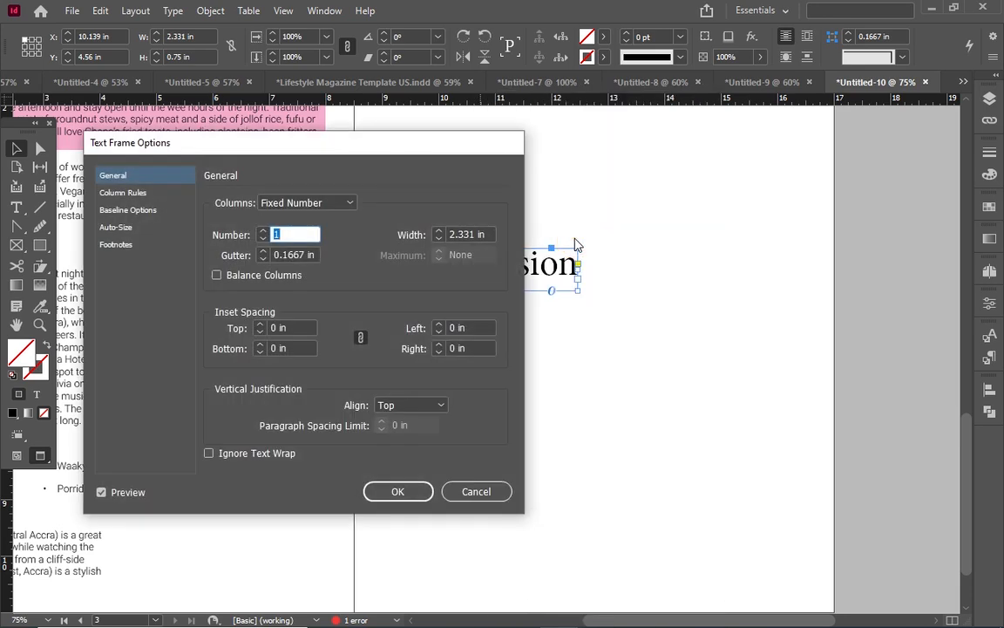
left_click(138, 229)
left_click(446, 204)
left_click(280, 218)
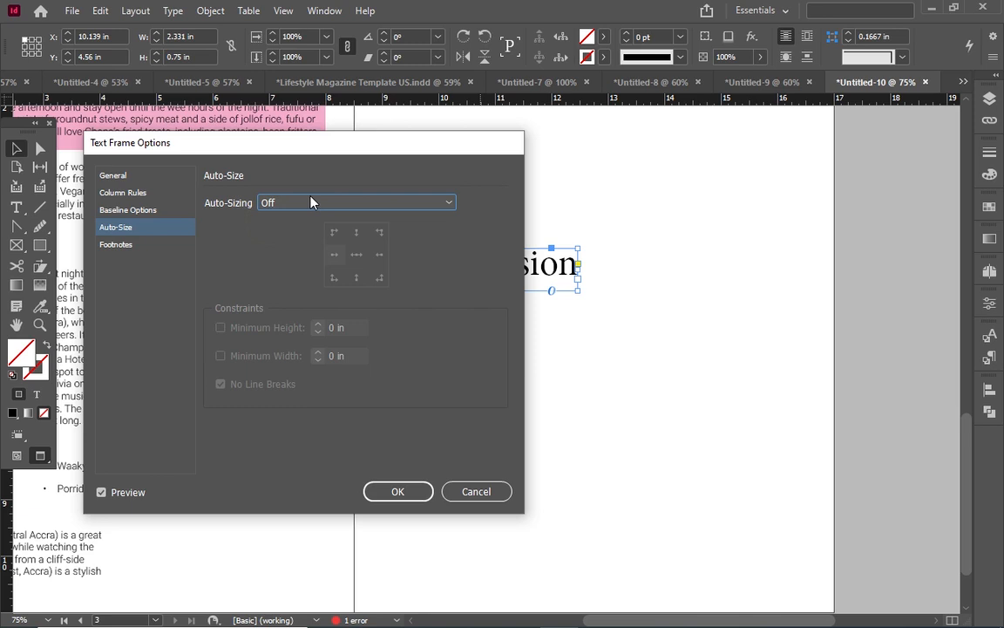
left_click(405, 206)
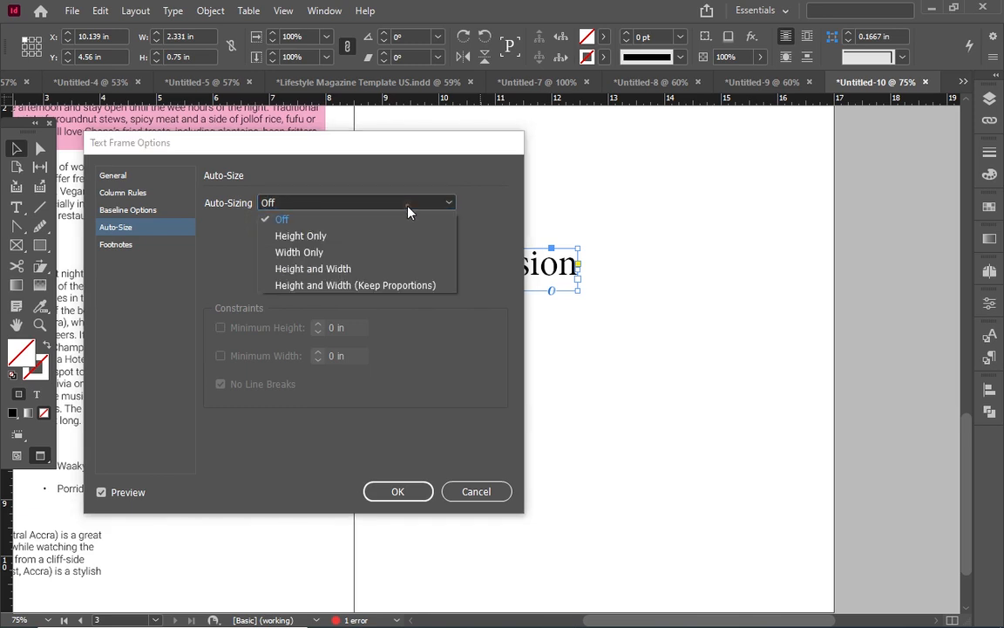
left_click(302, 252)
- Apply the auto-size settings with No Line Breaks enabled and the centre-left anchor point for growth
left_click(219, 384)
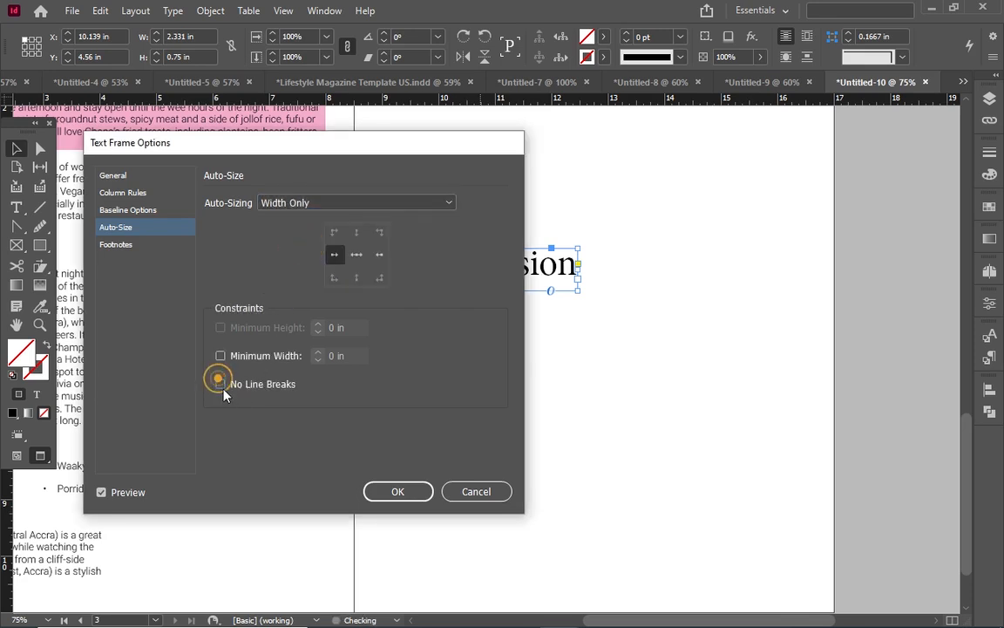
left_click(220, 384)
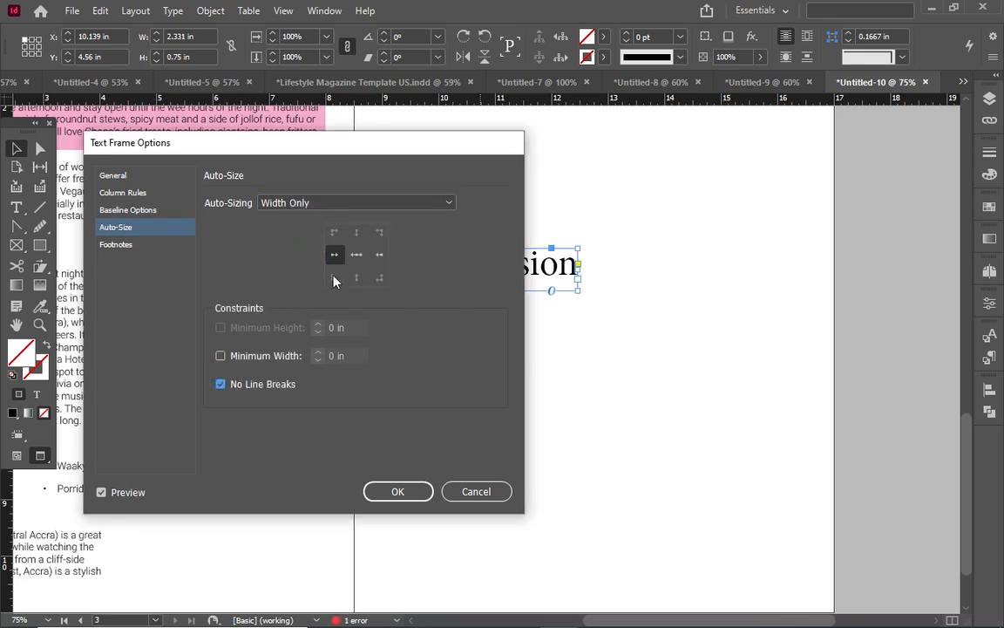
left_click(356, 258)
left_click(333, 253)
left_click(385, 490)
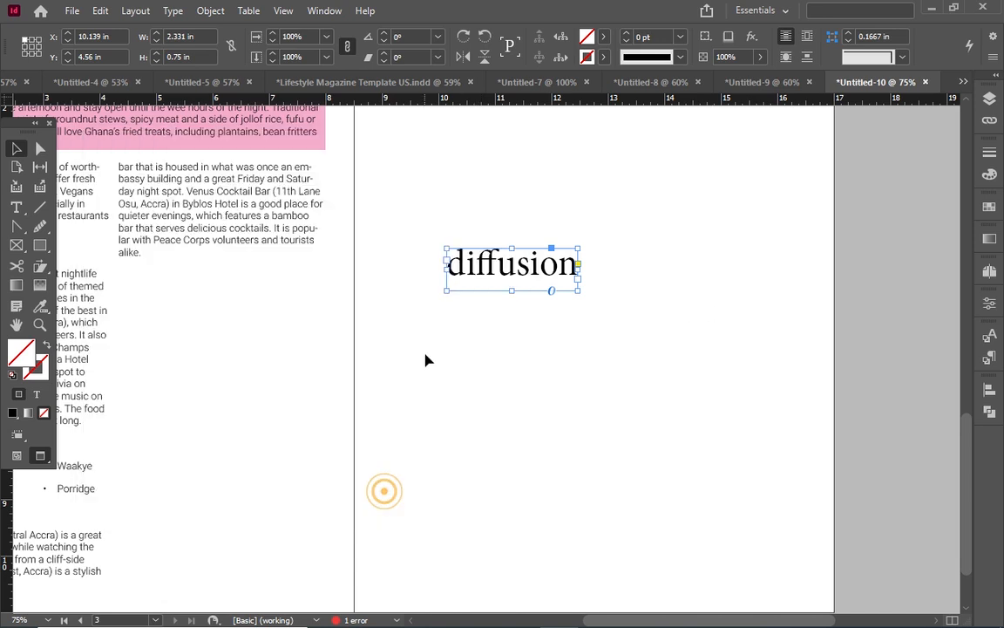
- Draw a second text frame about 0.84 by 0.88 in below "diffusion" and set its type to 25 pt Bold
left_click(16, 207)
left_click_drag(435, 383, 484, 432)
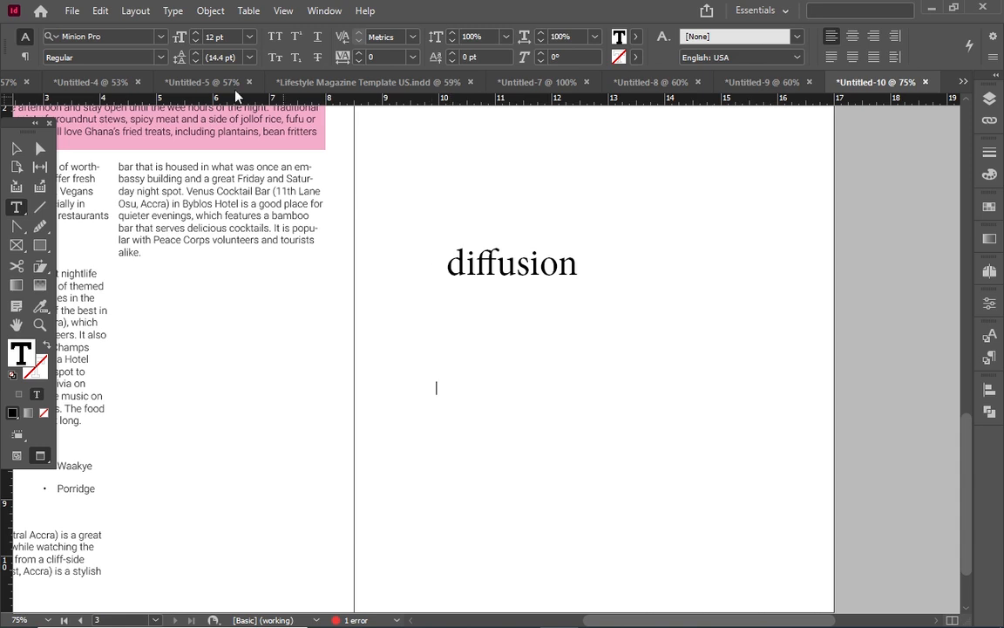
left_click(197, 32)
left_click(197, 33)
left_click(197, 33)
left_click(197, 33)
left_click(197, 33)
left_click(197, 33)
left_click(197, 32)
left_click(197, 32)
left_click(197, 33)
left_click(197, 32)
left_click(197, 32)
left_click(197, 32)
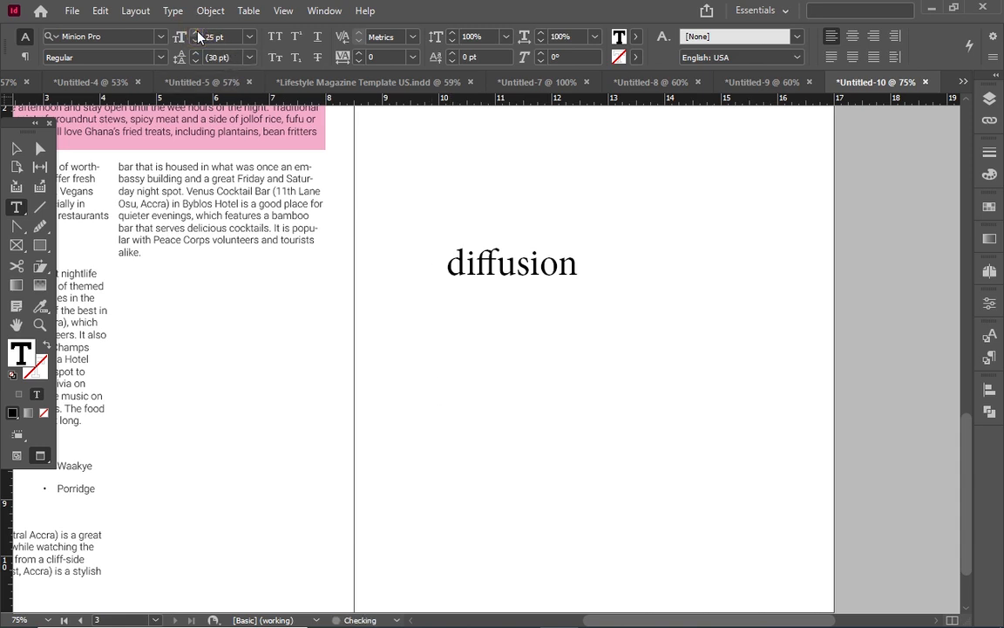
left_click(155, 57)
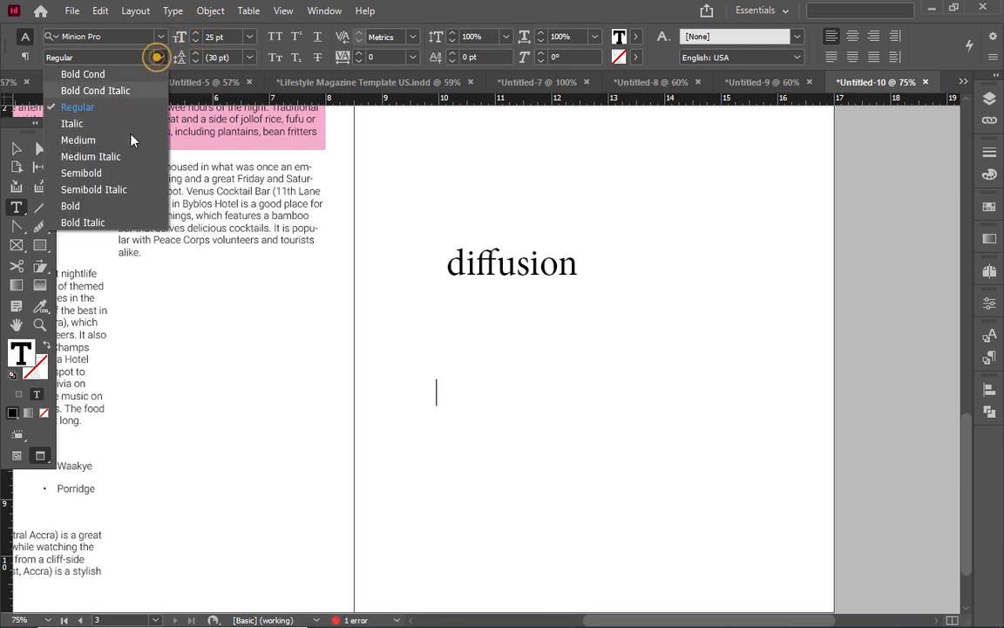
left_click(112, 207)
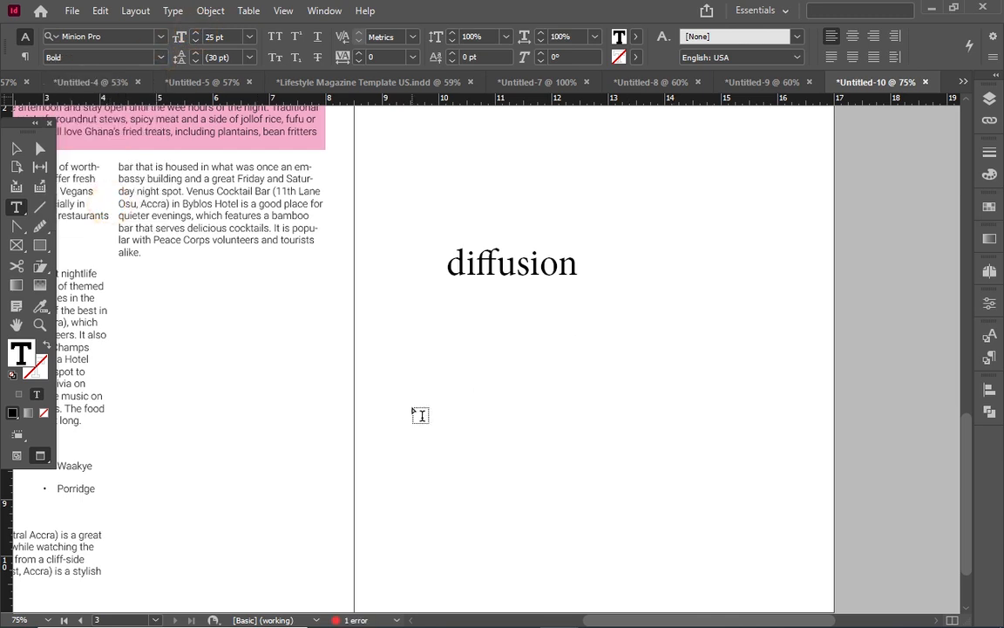
- Enter "DIFFUSION" in the new small text frame
left_click(434, 392)
type("D")
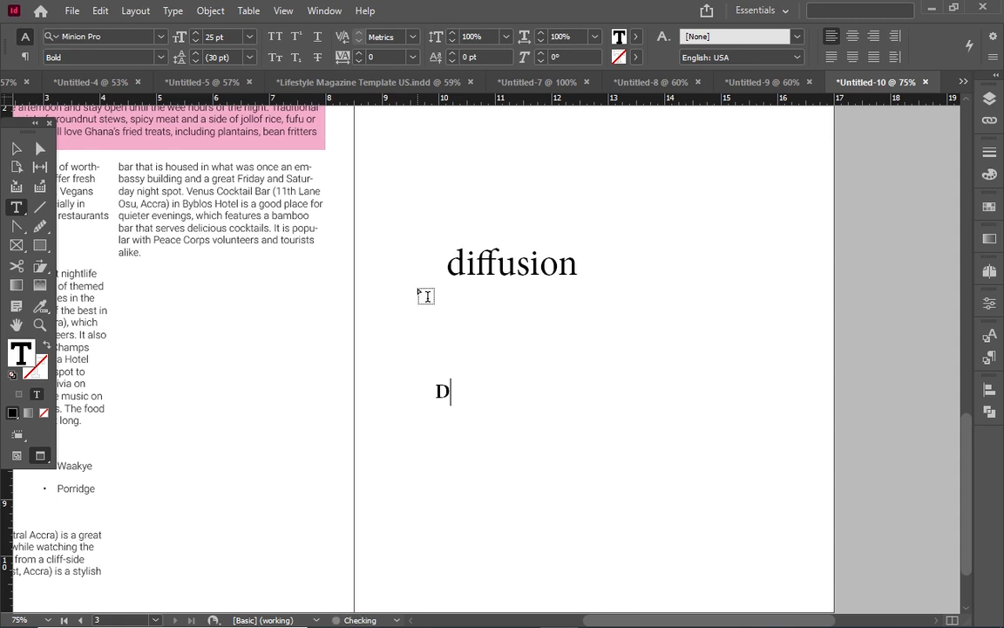
type("IFF")
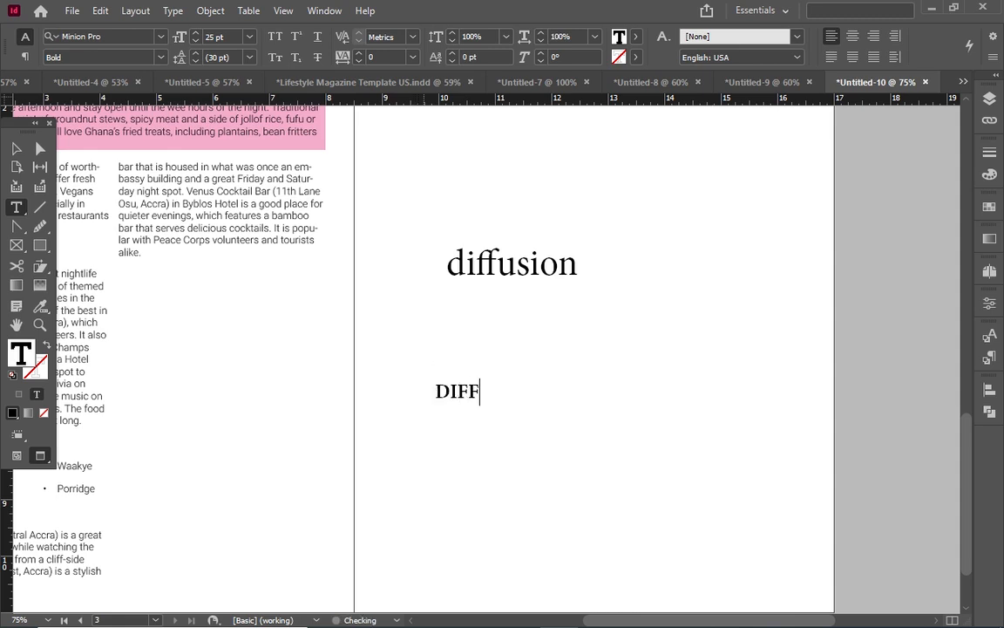
type("U")
type("SI")
- Set the "DIFFUSION" frame's auto-sizing to Width Only with No Line Breaks in its text frame options and apply it
left_click(16, 146)
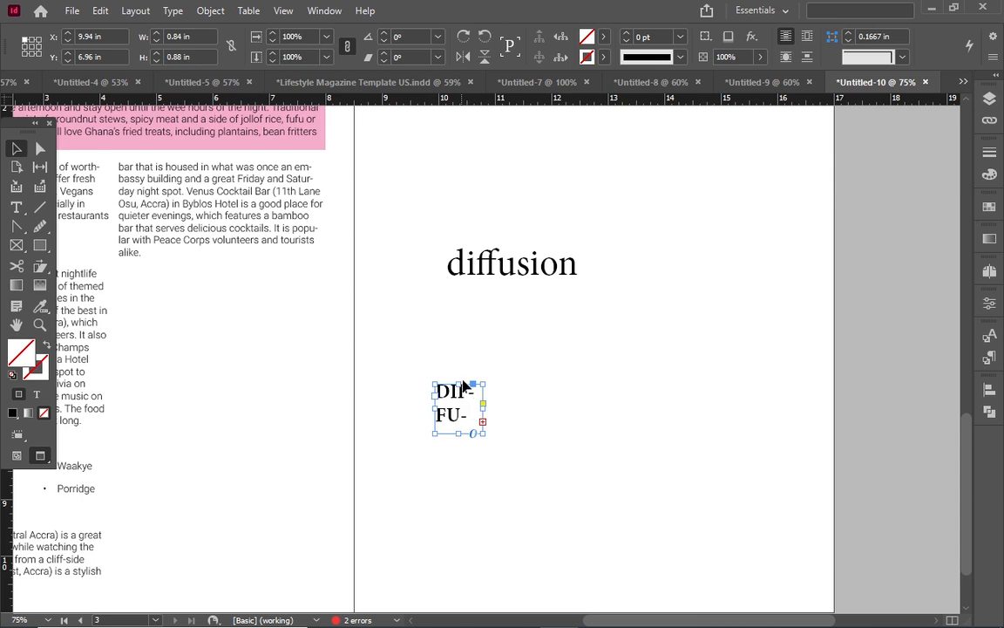
key("ctrl+b")
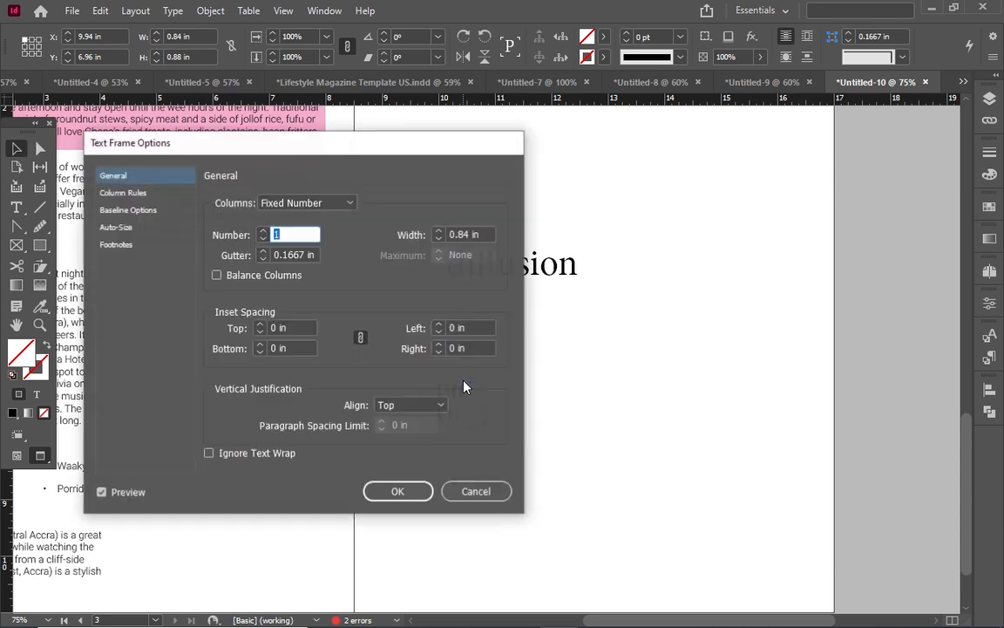
left_click(116, 227)
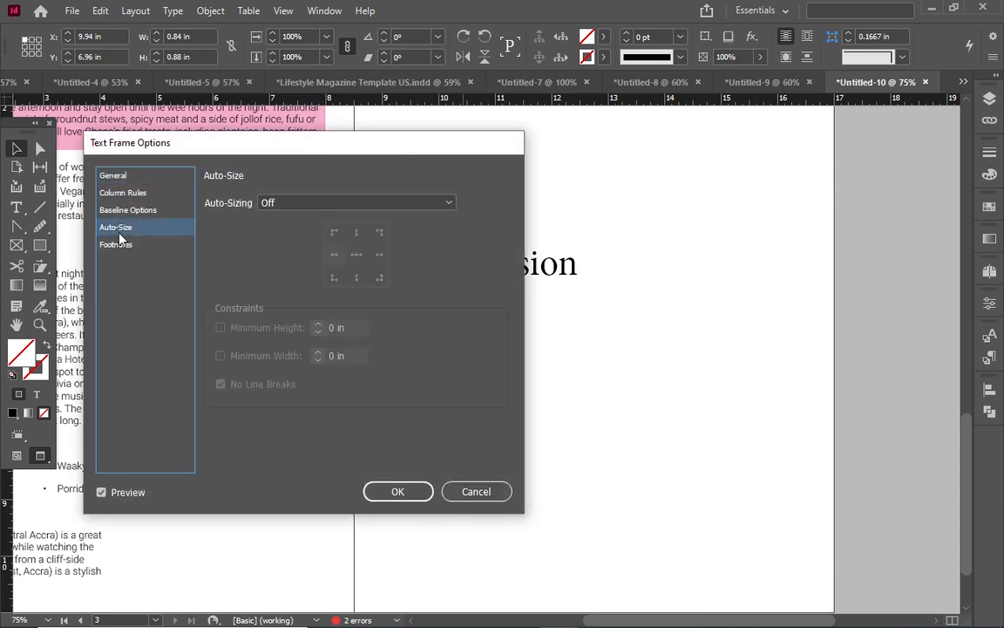
left_click(351, 204)
left_click(344, 255)
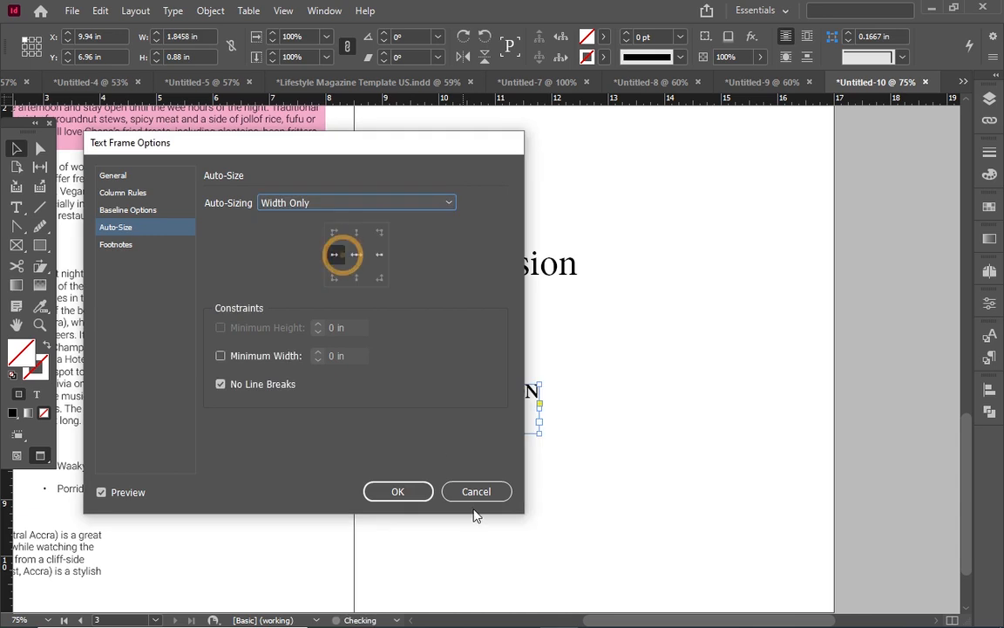
left_click_drag(399, 152, 717, 235)
left_click(700, 559)
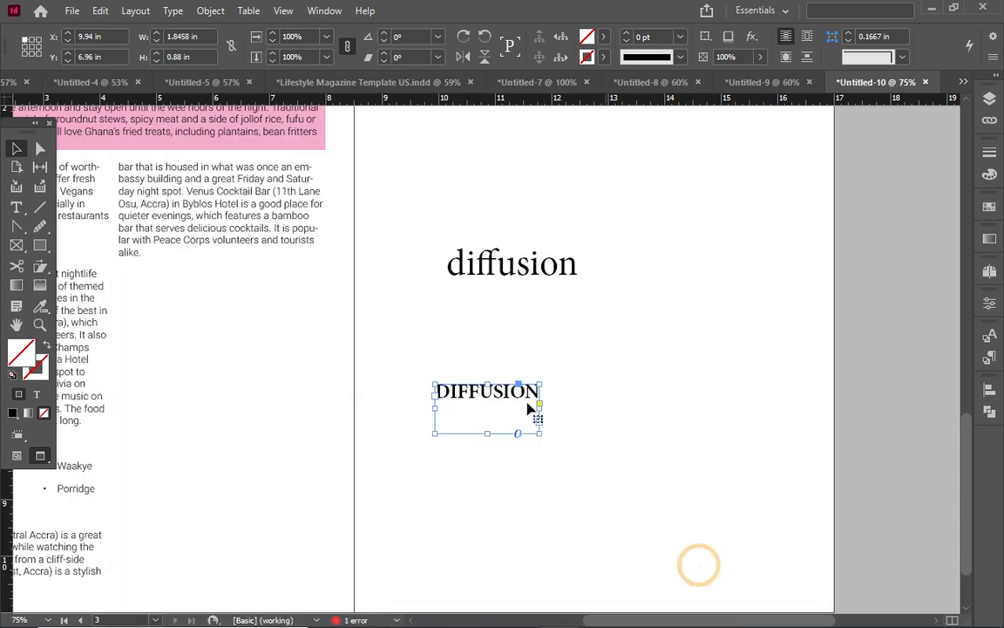
- With nothing selected, set the default text frame auto-sizing to Width Only, growing from the centre-left anchor point, and apply it
scroll(538, 291, "down", 2)
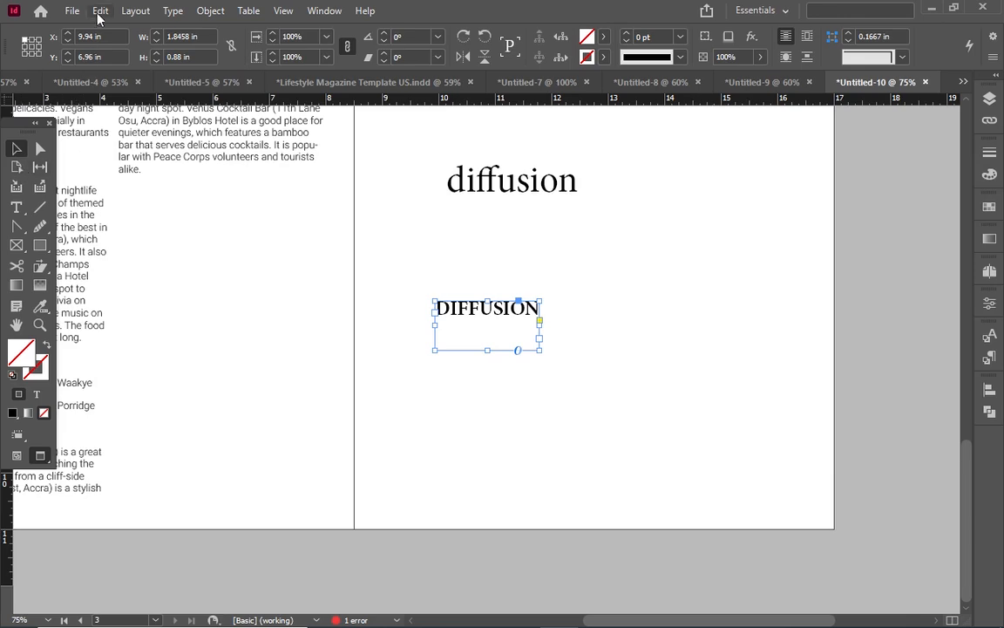
left_click(704, 396)
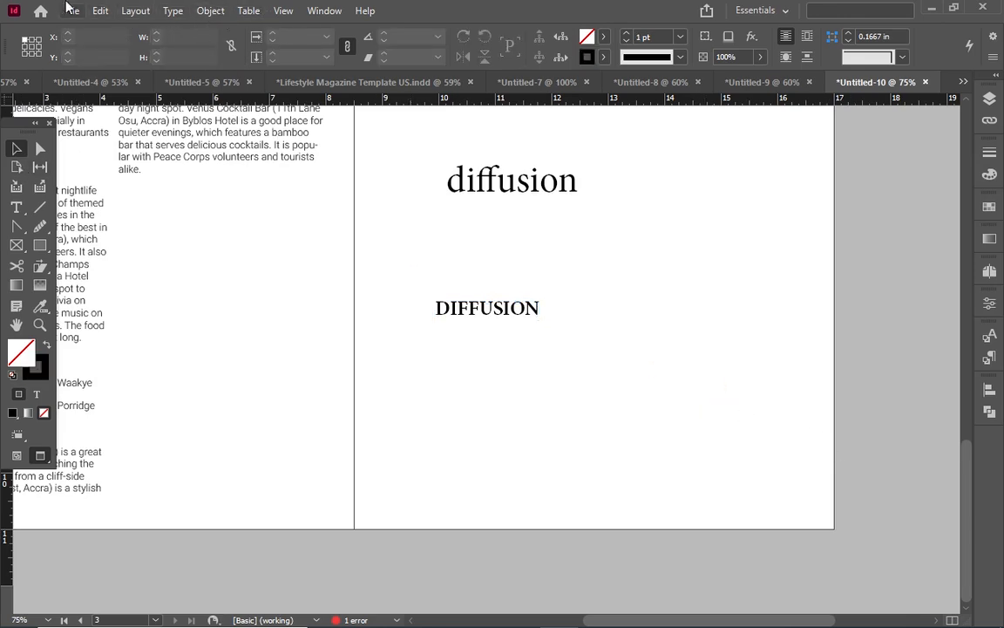
left_click(100, 12)
left_click(100, 11)
left_click(211, 10)
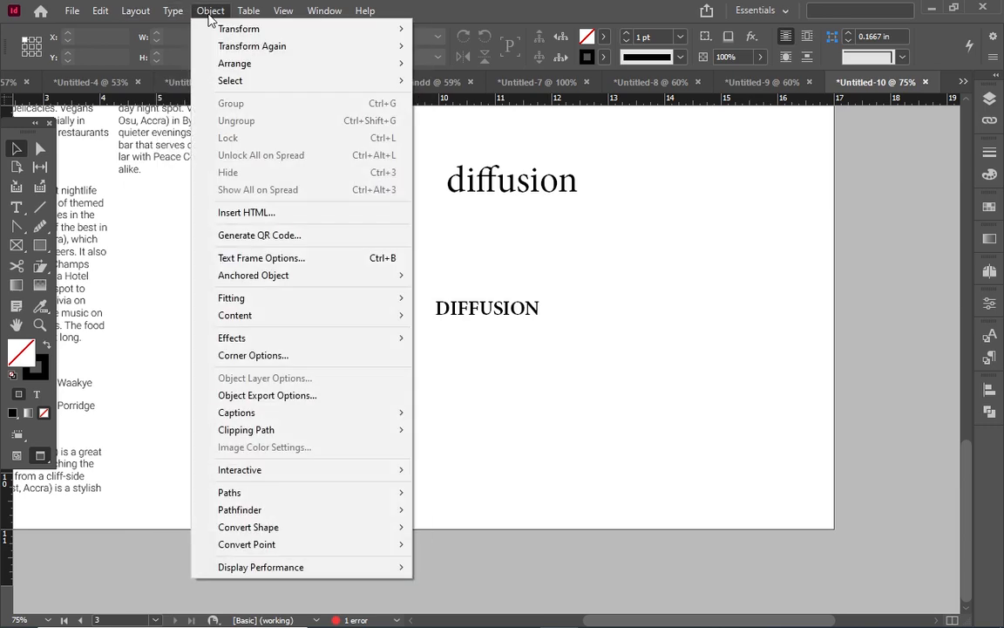
left_click(293, 260)
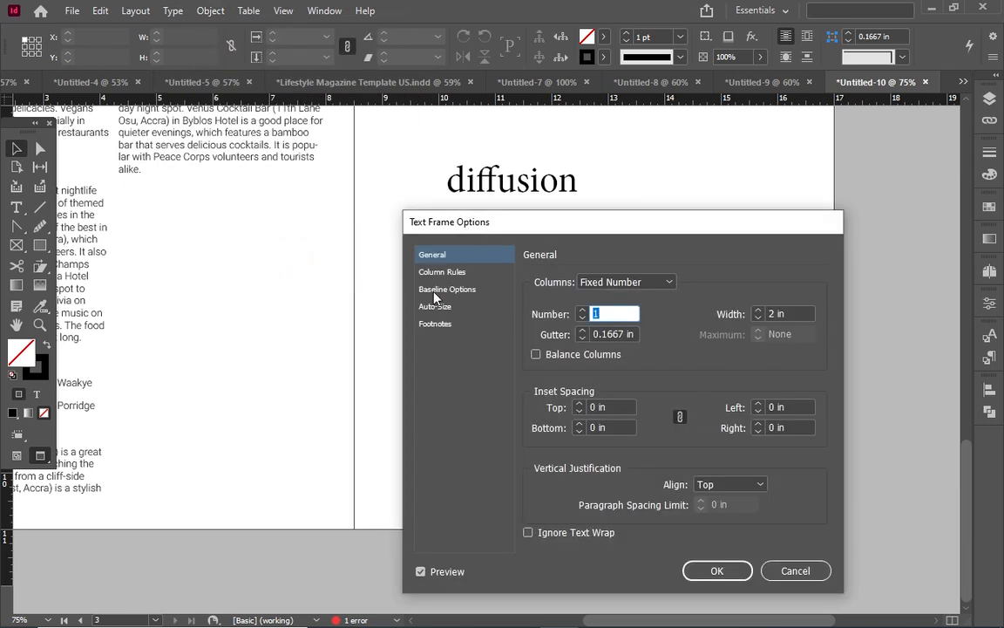
left_click(434, 306)
mouse_move(621, 229)
left_mouse_down()
mouse_move(456, 227)
mouse_move(253, 108)
left_mouse_up()
left_click(297, 156)
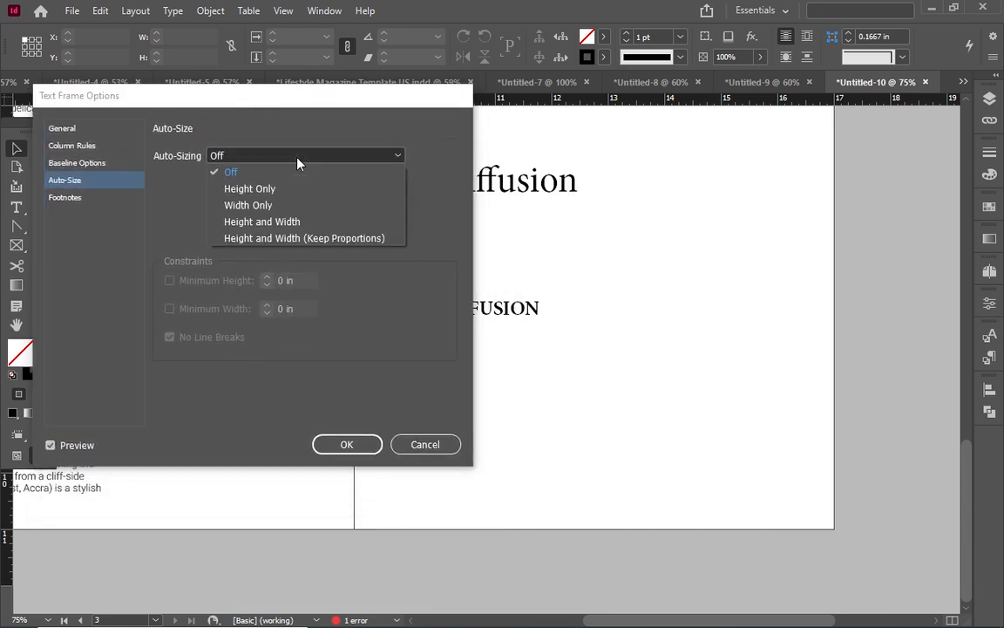
left_click(258, 205)
left_click(287, 208)
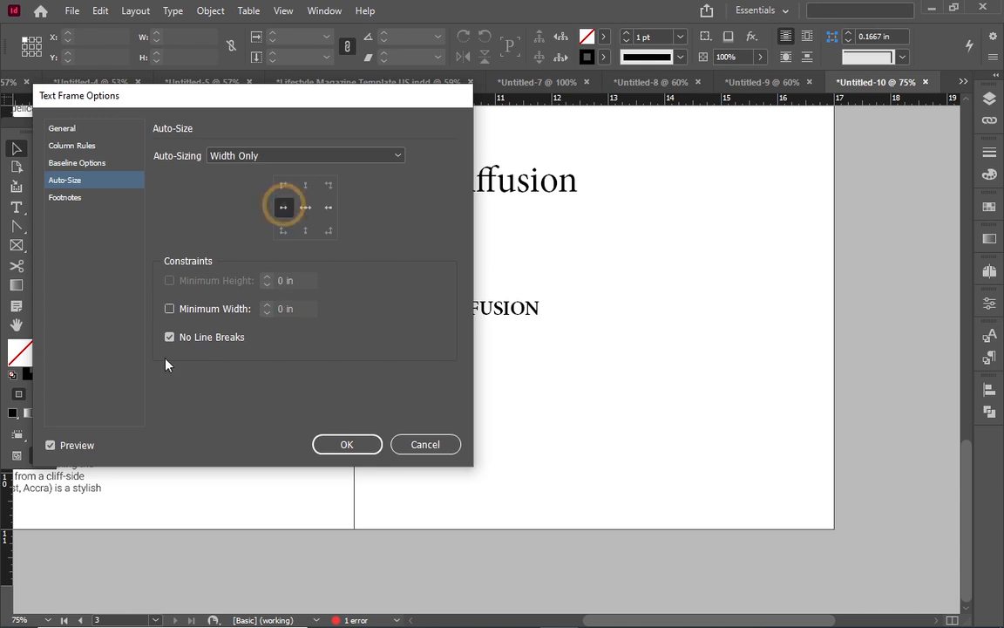
left_click(351, 444)
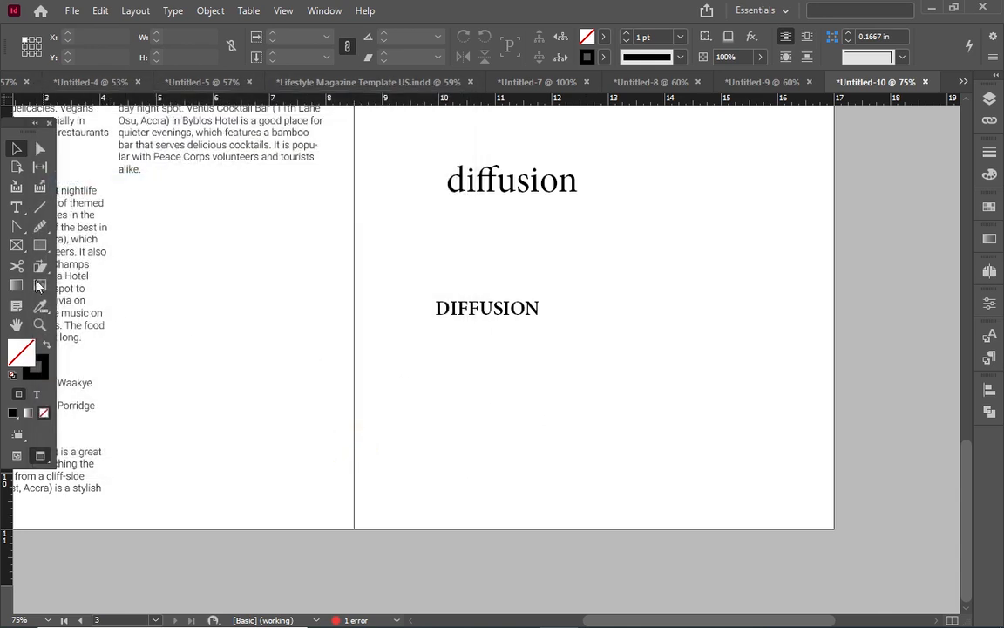
- Draw a new text frame about 0.5 in high below the bold "DIFFUSION" and set its type to 25 pt
left_click(17, 206)
left_click_drag(422, 367, 494, 397)
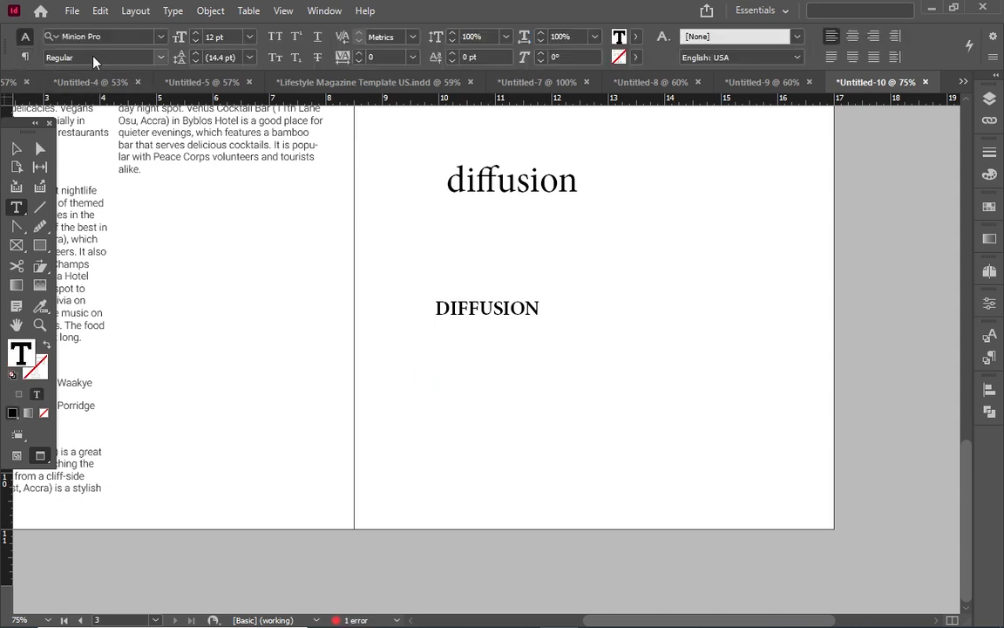
left_click(196, 32)
left_click(196, 32)
left_click(196, 32)
left_click(196, 32)
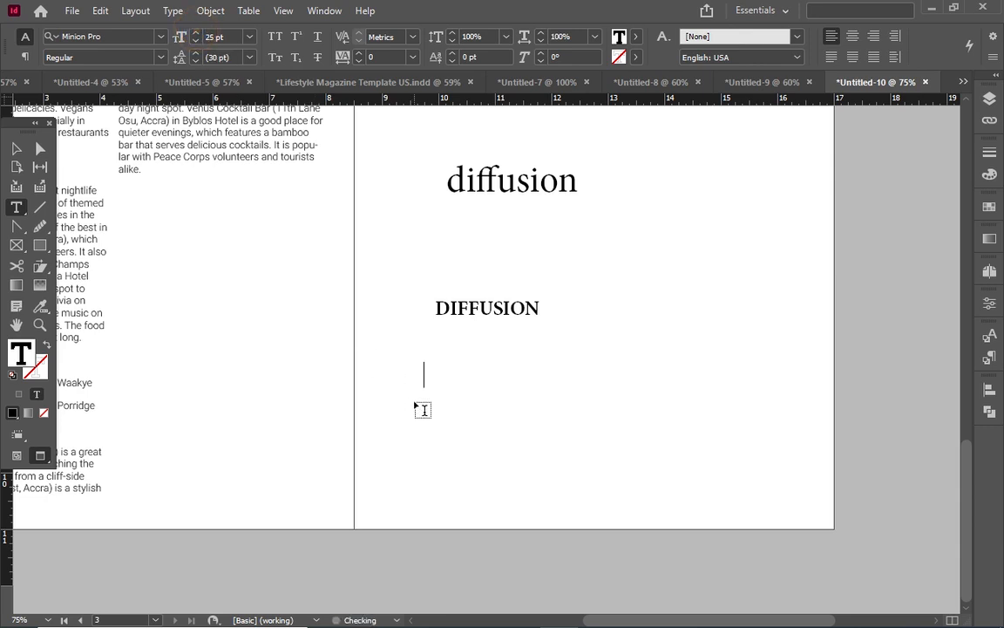
- Enter "DIFFUSION" in the new 25 pt frame and select the frame to check its fit
type("DIFF")
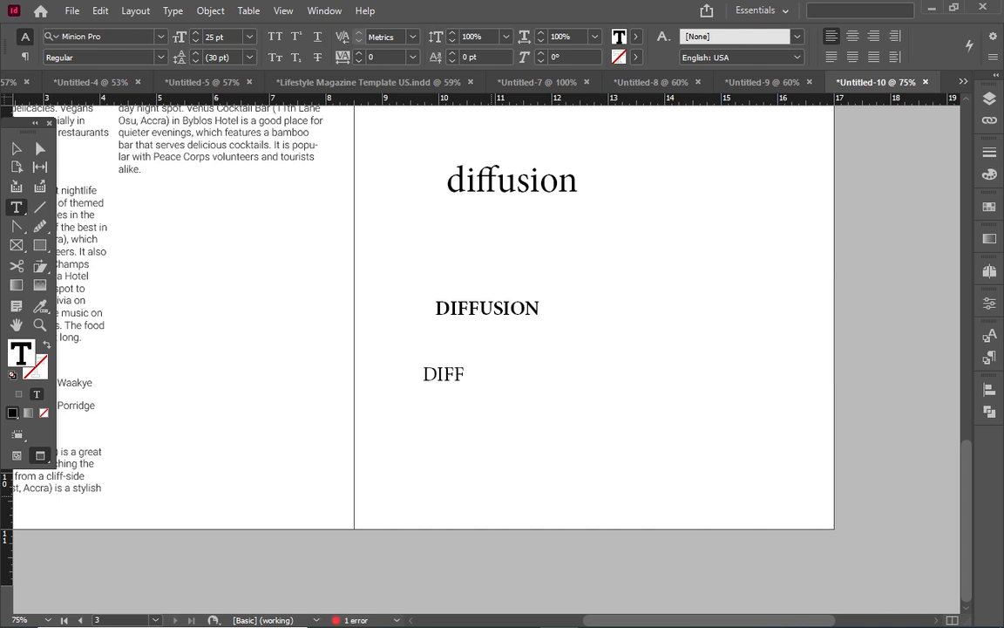
type("USION")
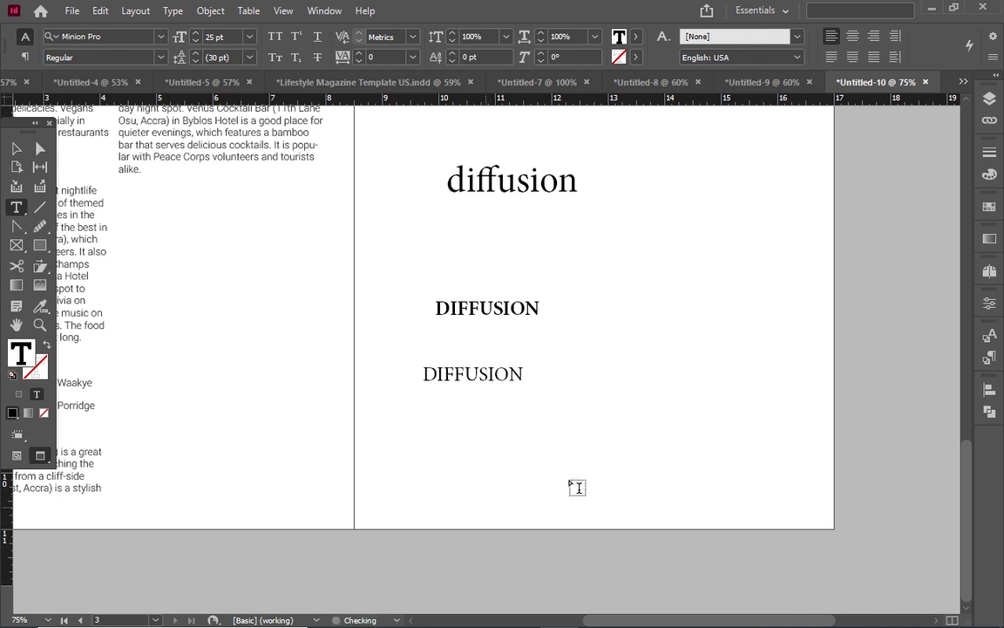
left_click(19, 152)
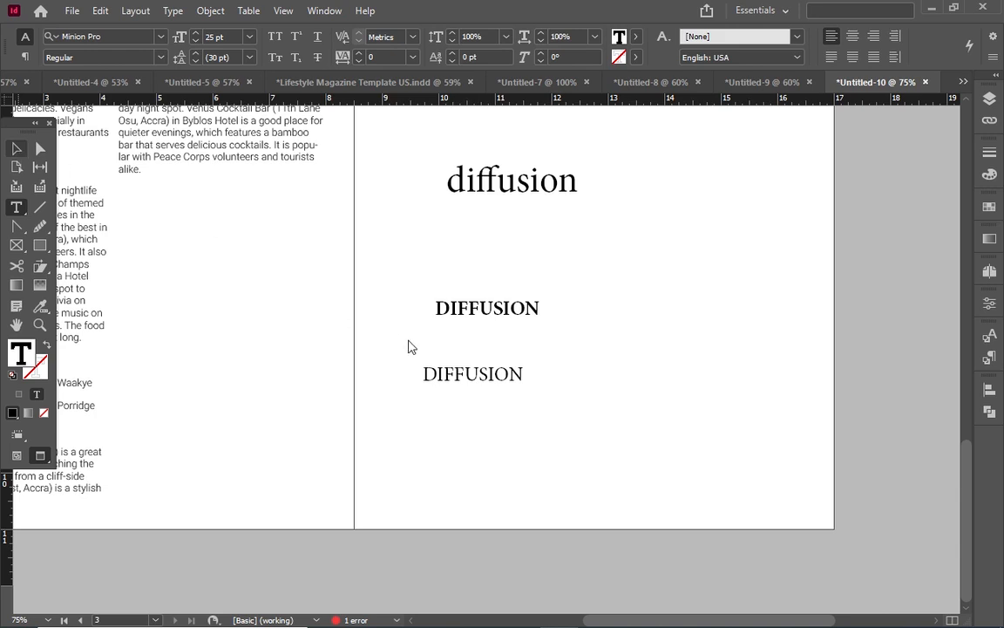
left_click(458, 346)
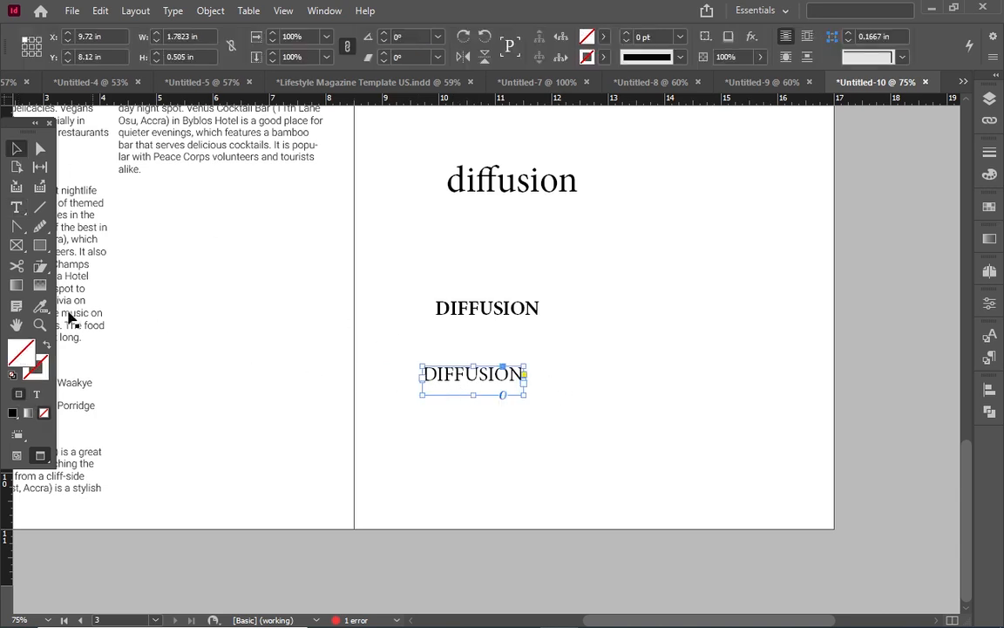
- Draw another text frame about 1.14 by 0.58 in below the regular-weight "DIFFUSION" and select it
left_click(16, 206)
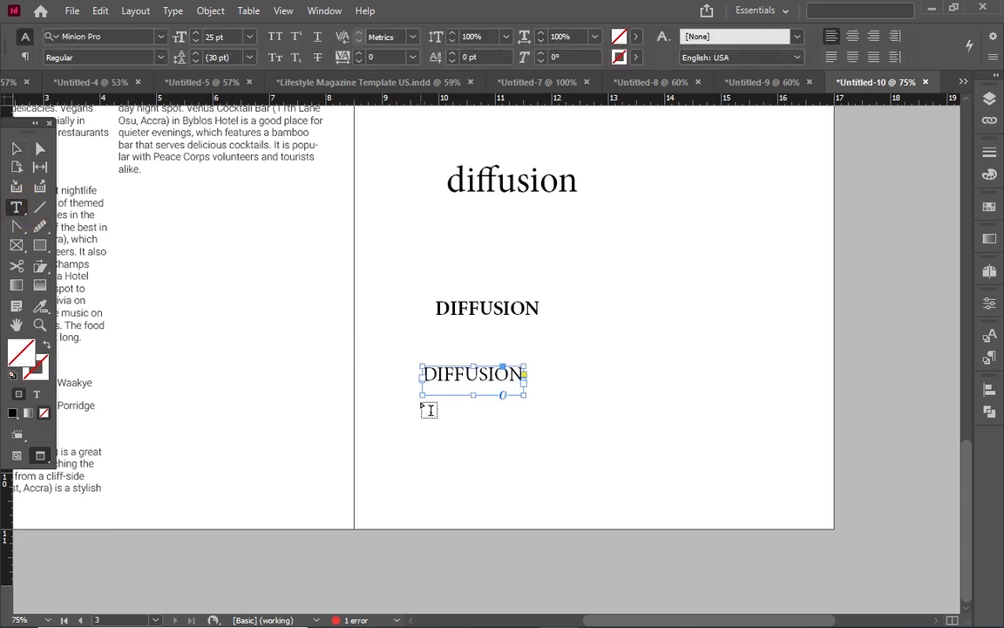
left_click_drag(422, 404, 491, 441)
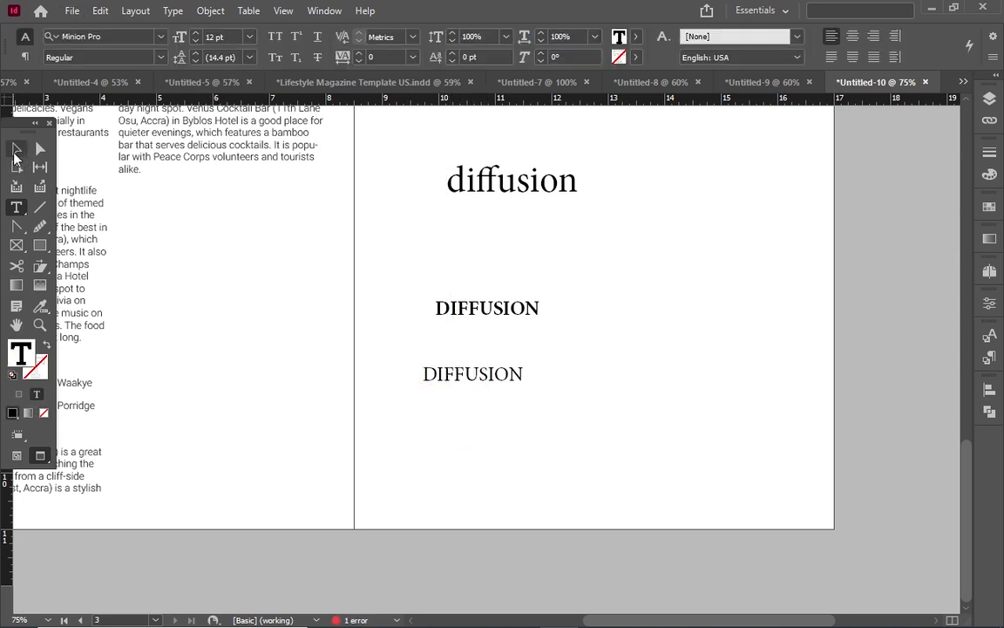
left_click(16, 150)
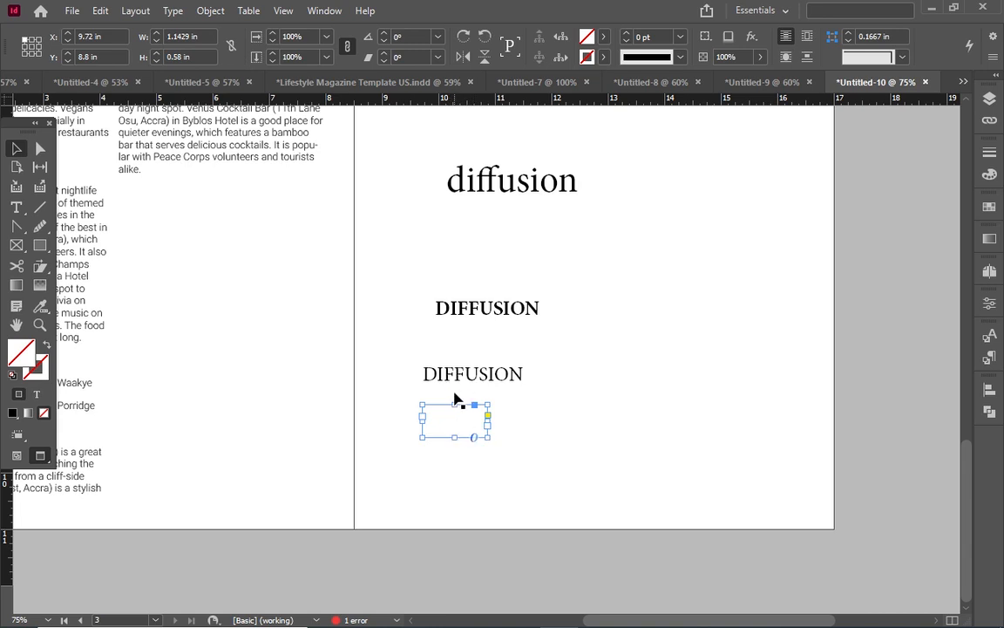
- Set the type in the selected empty text frame to 25 pt Bold
left_click(16, 206)
left_click(195, 33)
left_click(195, 33)
left_click(195, 33)
left_click(195, 33)
left_click(195, 33)
left_click(195, 34)
left_click(196, 34)
left_click(195, 34)
left_click(195, 33)
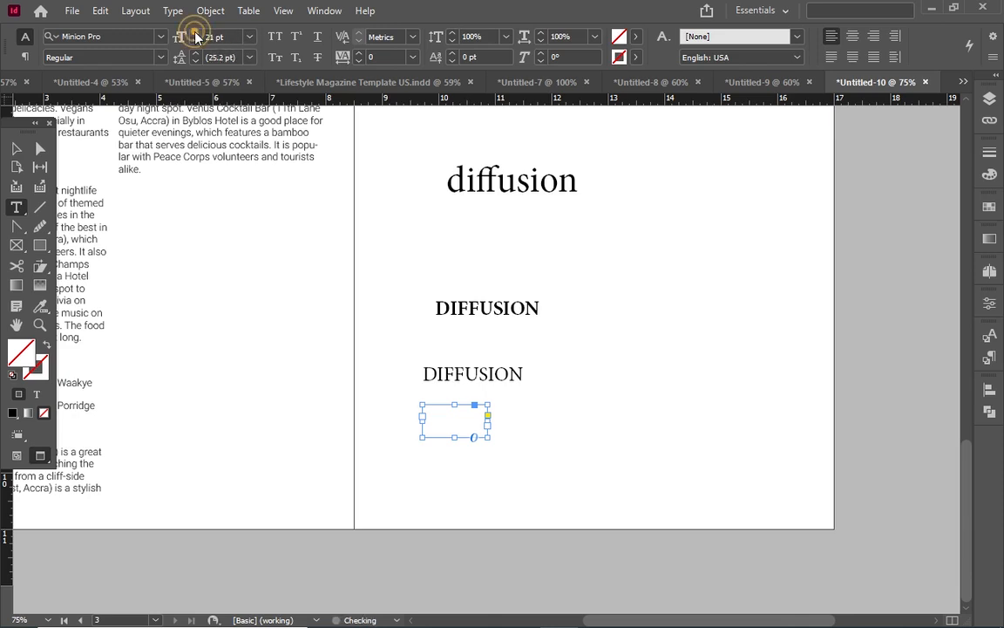
left_click(195, 33)
left_click(195, 33)
left_click(195, 33)
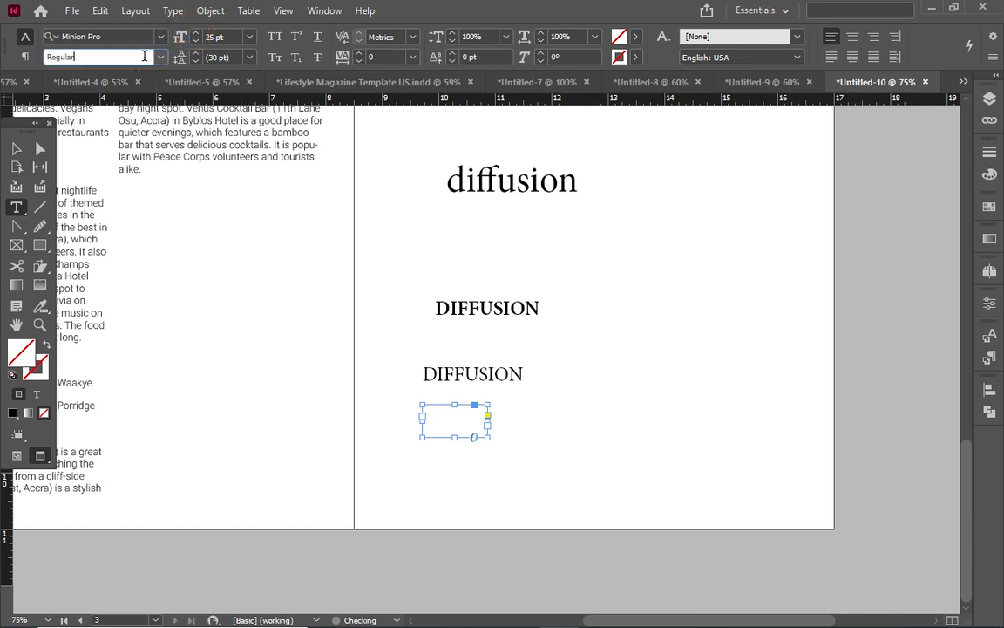
left_click(162, 58)
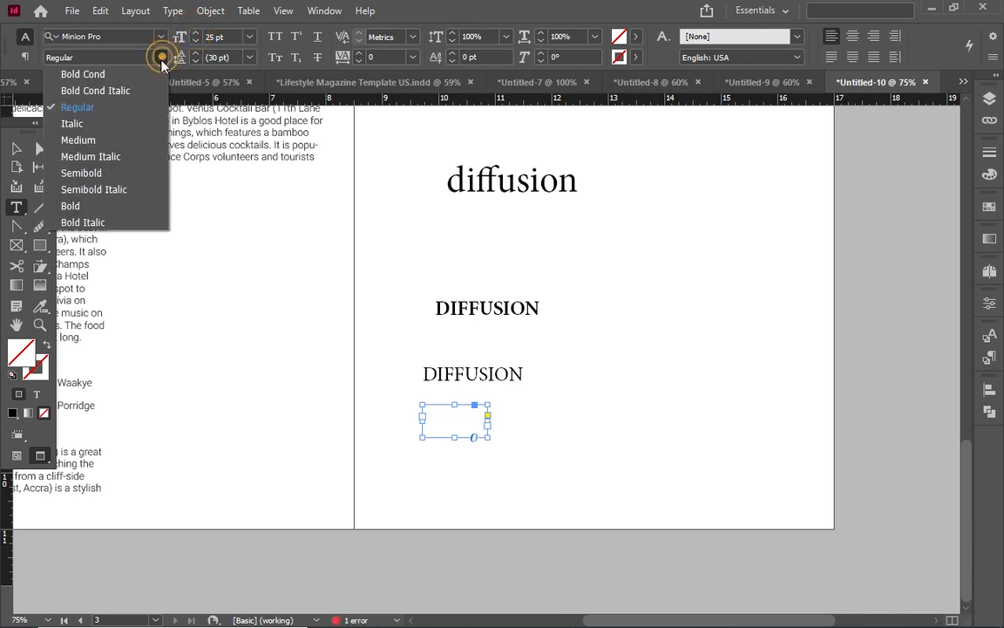
left_click(100, 199)
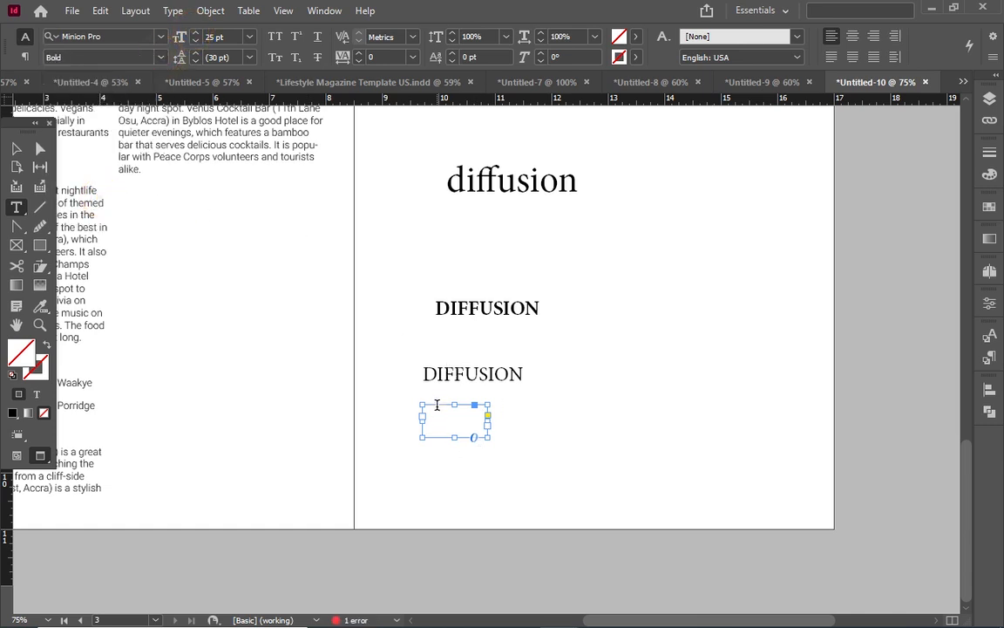
- Enter "DIFFUSION" in the bold text frame and deselect it
left_click(450, 410)
type("D")
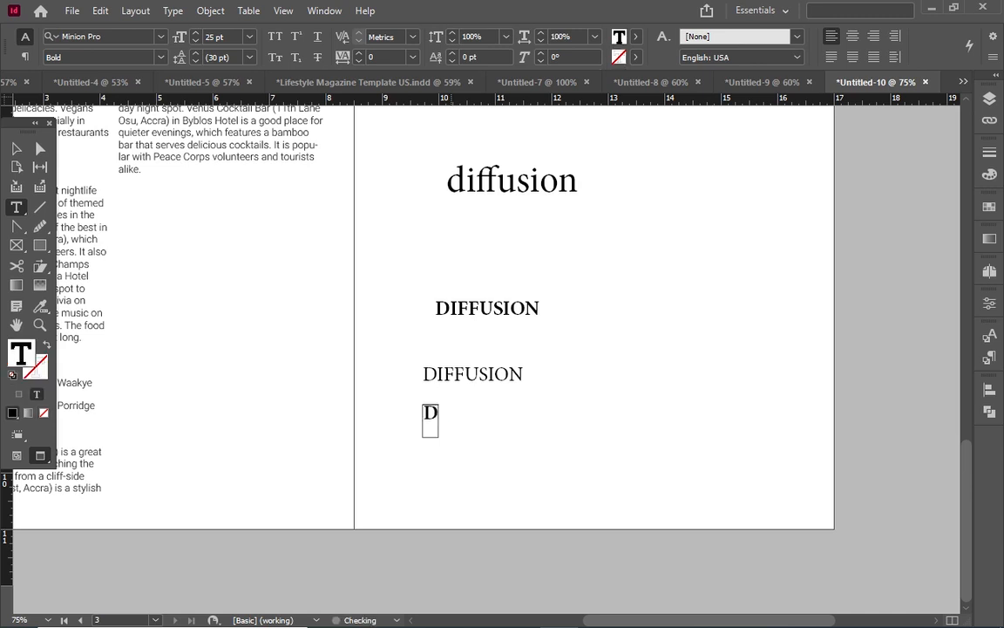
type("IFFY")
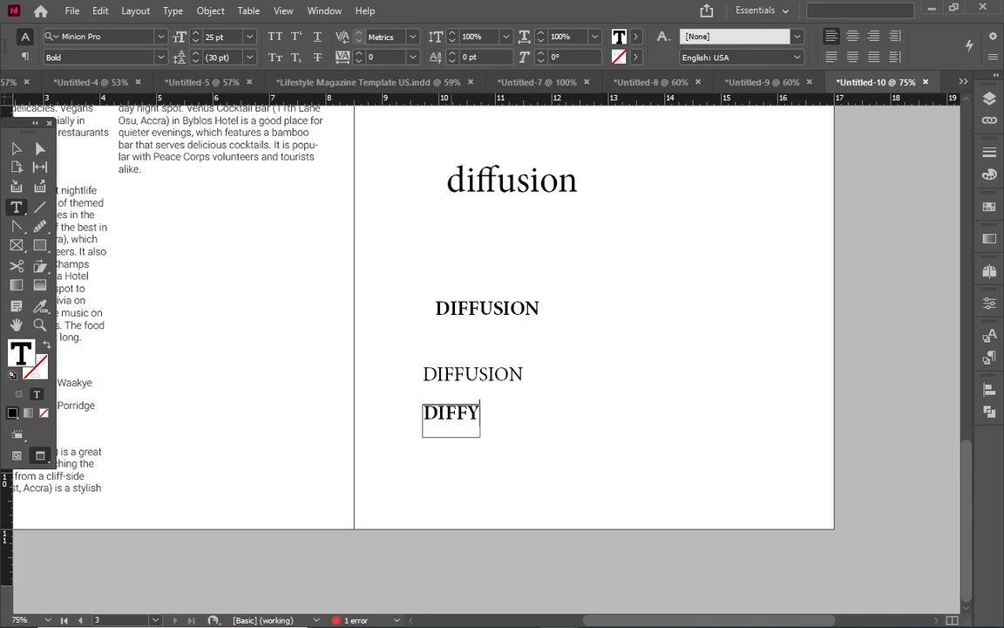
key("BackSpace")
type("USION")
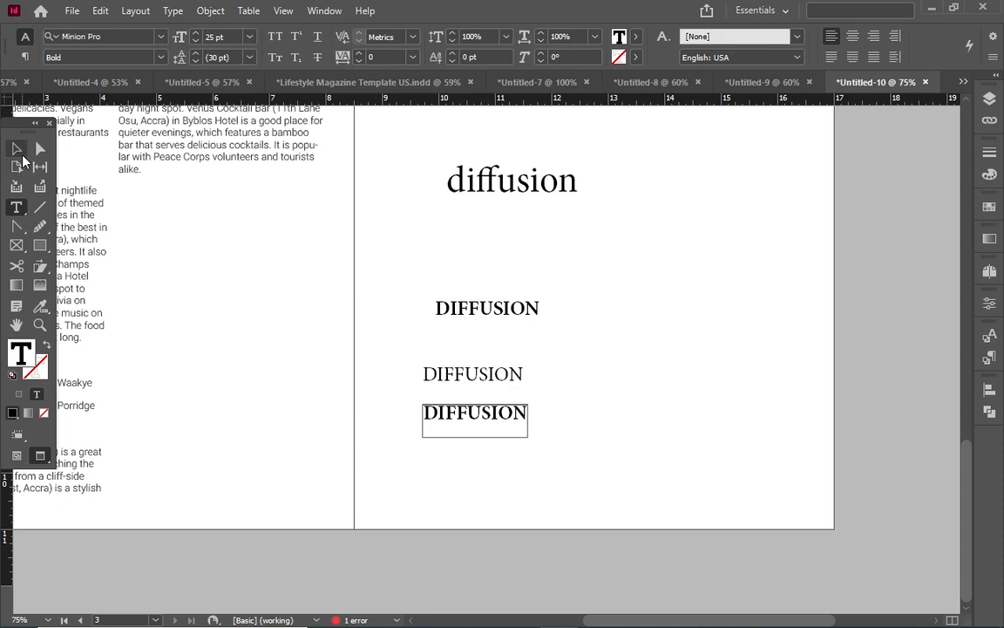
left_click(18, 150)
left_click(731, 449)
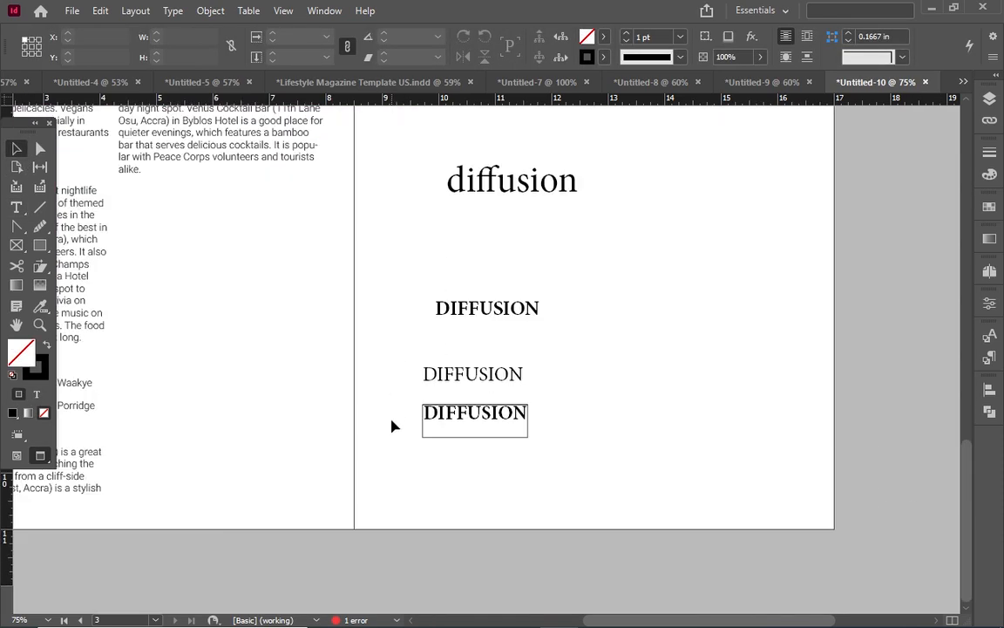
- Examine the Ghana food and nightlife article on page 2, placing the text cursor in its body text
scroll(436, 427, "up", 5)
scroll(414, 436, "up", 10)
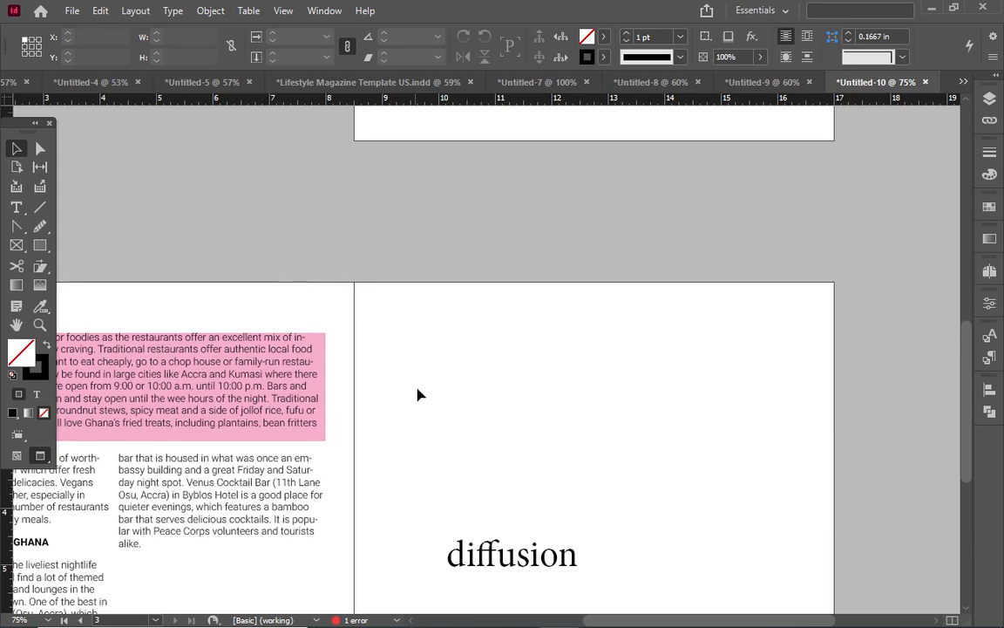
scroll(416, 392, "down", 10)
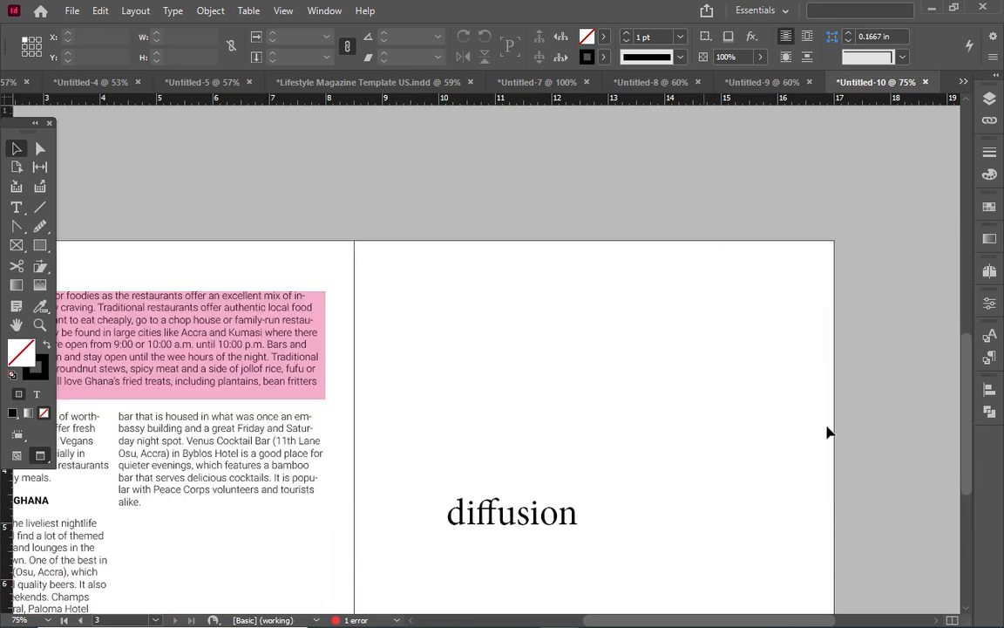
left_click(581, 620)
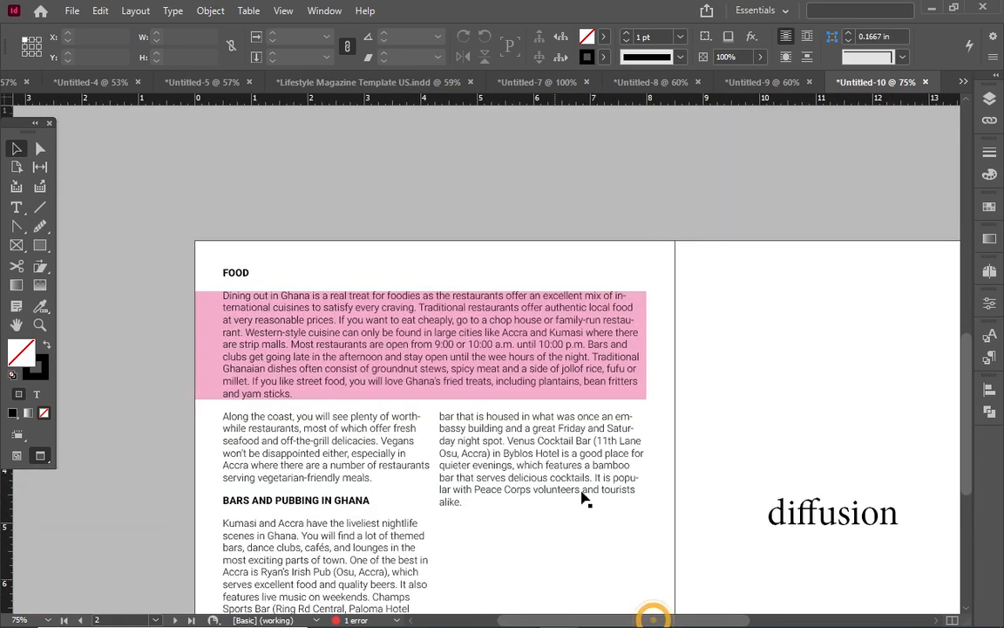
scroll(587, 498, "down", 2)
left_click(17, 208)
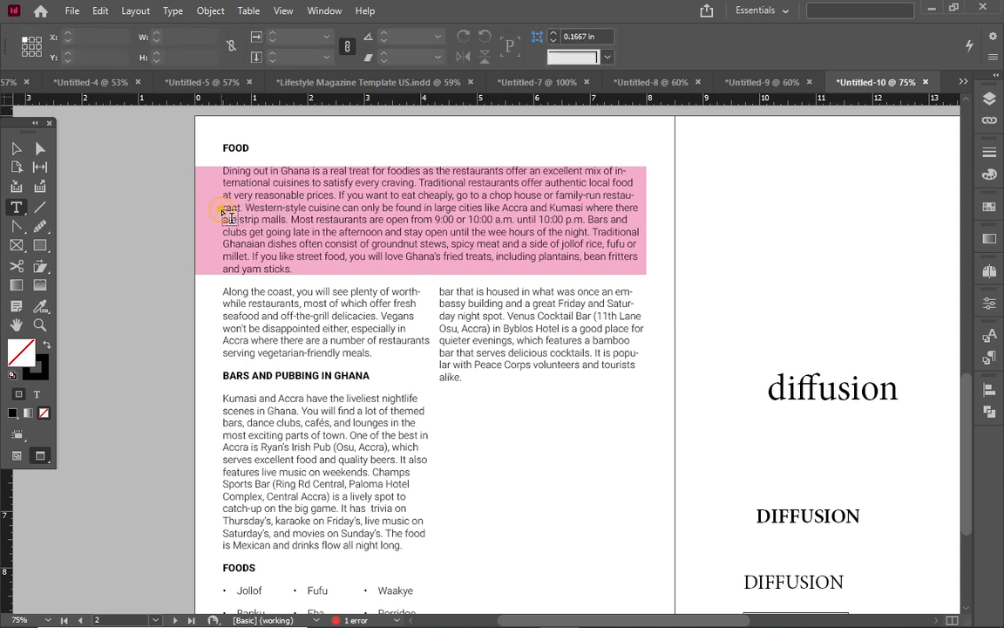
left_click(390, 207)
left_click(294, 429)
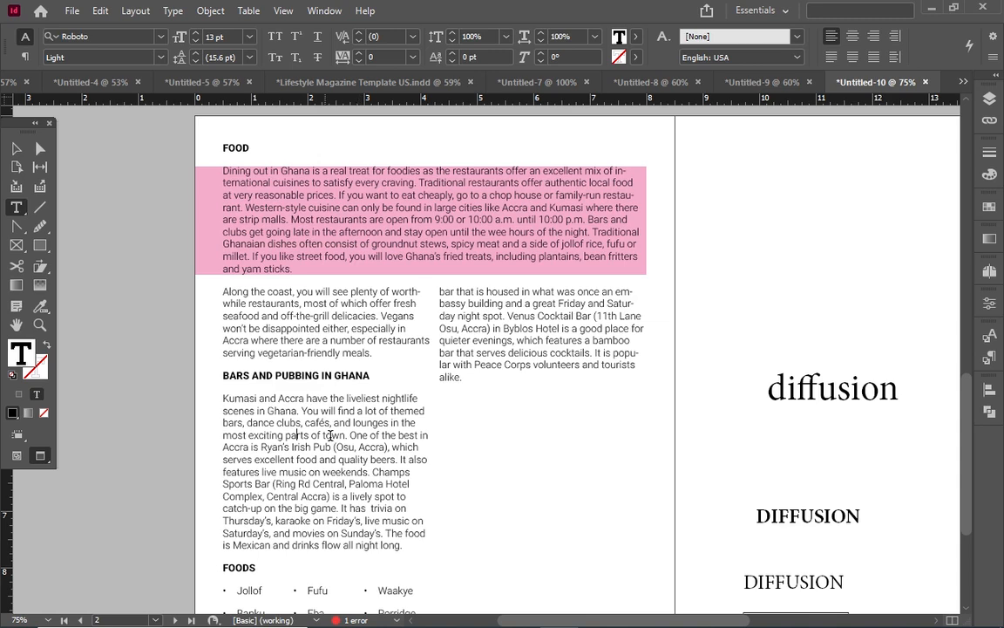
scroll(353, 465, "down", 1)
scroll(356, 467, "up", 5)
left_click(493, 462)
scroll(307, 454, "down", 5)
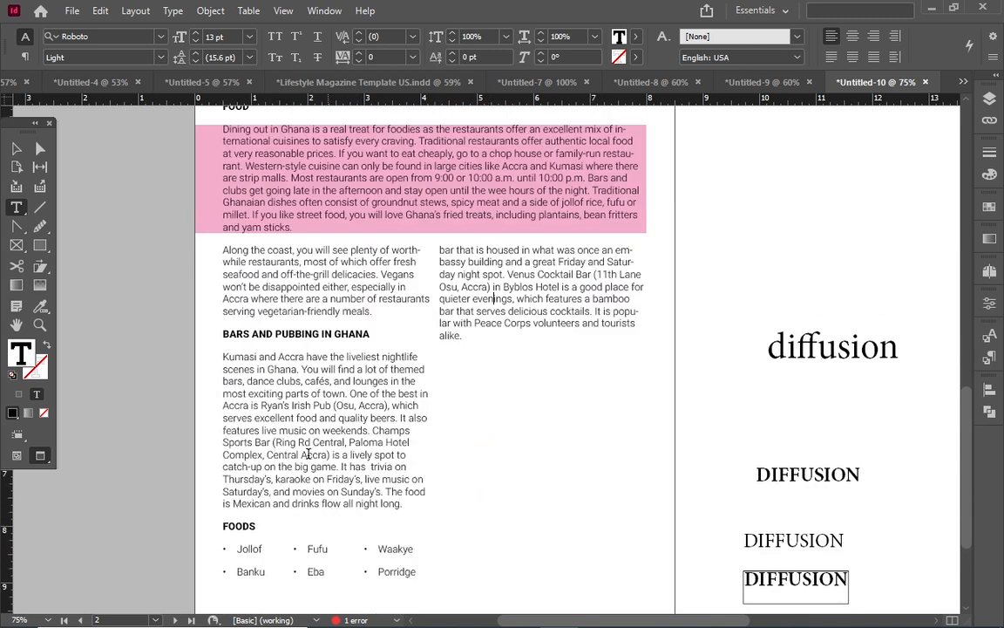
scroll(264, 407, "down", 5)
scroll(261, 323, "up", 4)
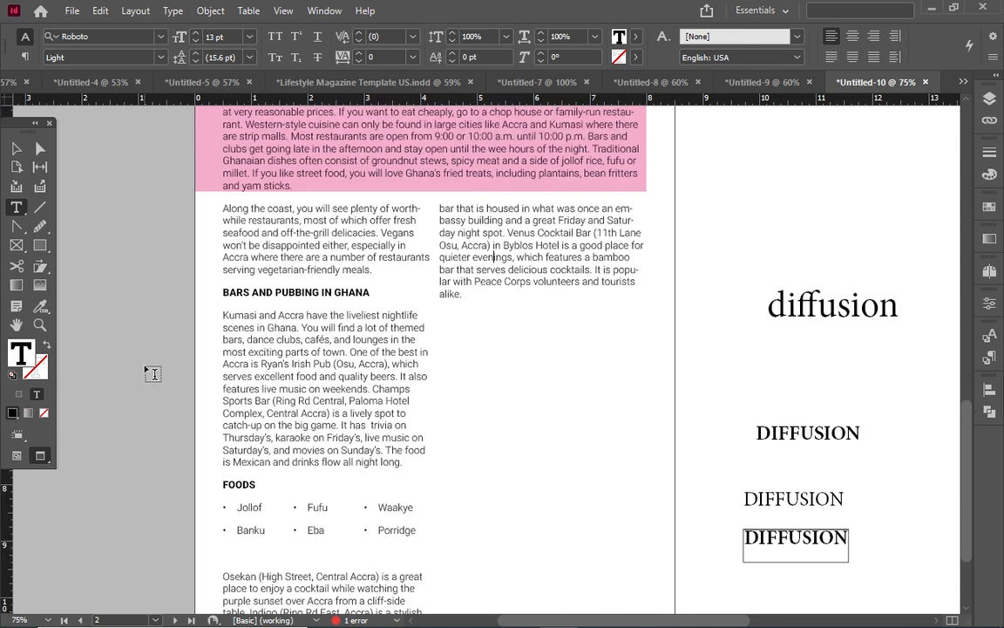
- Enable dynamic spelling in the Spelling preferences and check the underline colour choices for misspelled words
left_click(109, 11)
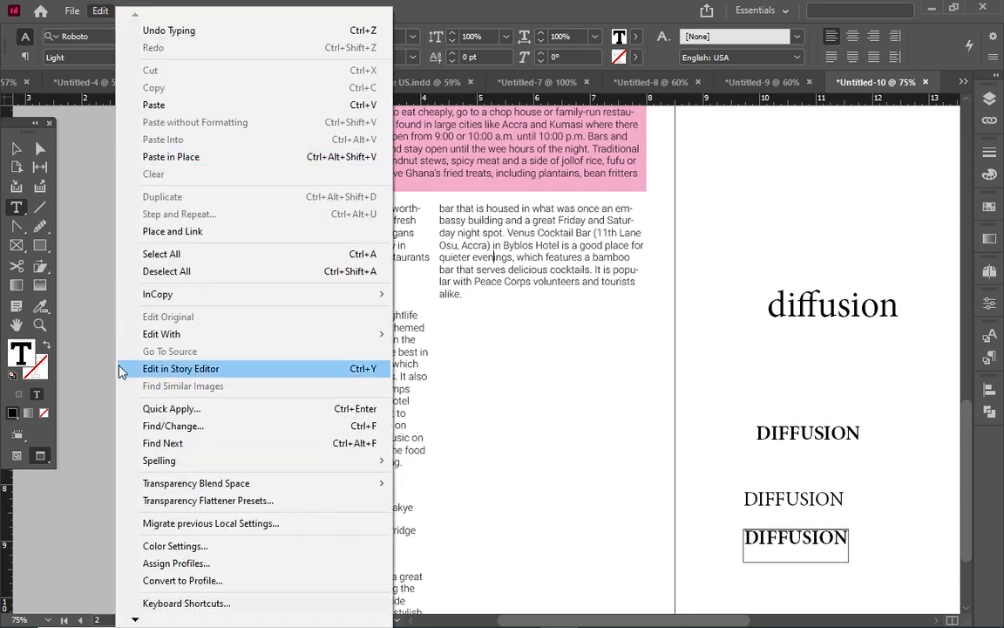
mouse_move(145, 621)
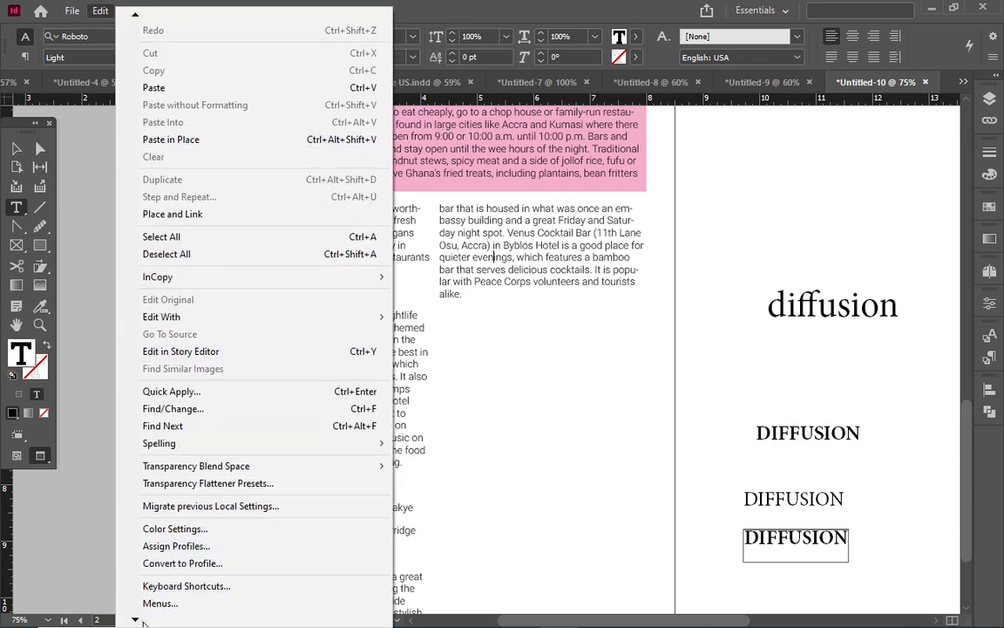
mouse_move(262, 603)
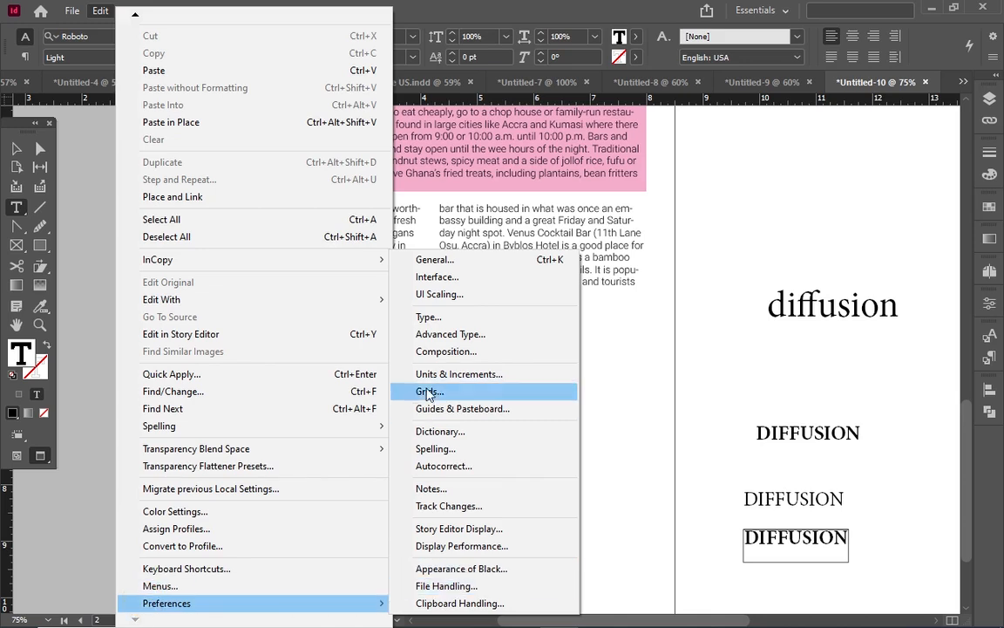
left_click(442, 261)
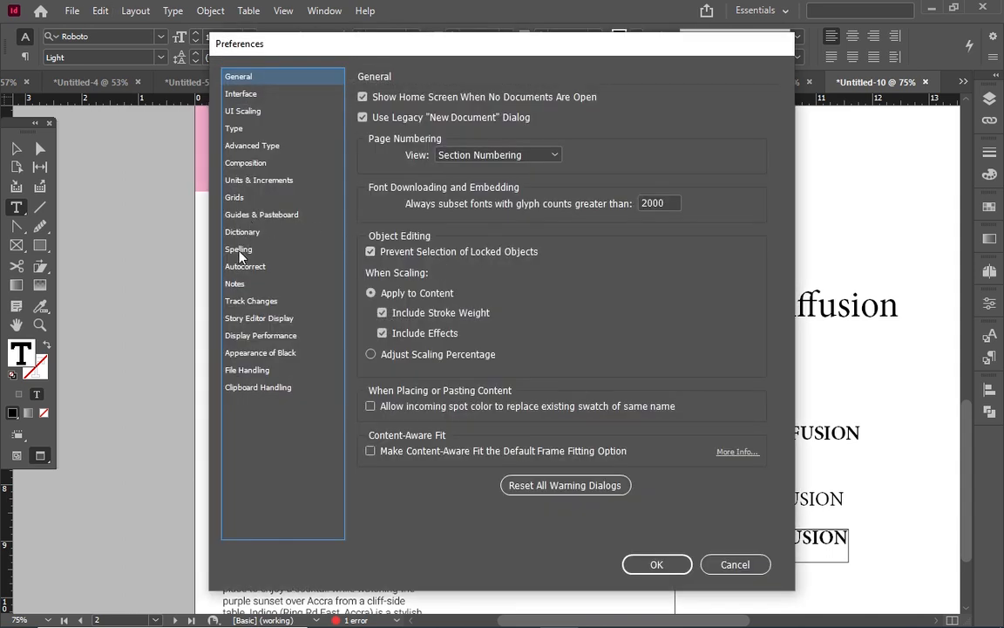
left_click(240, 250)
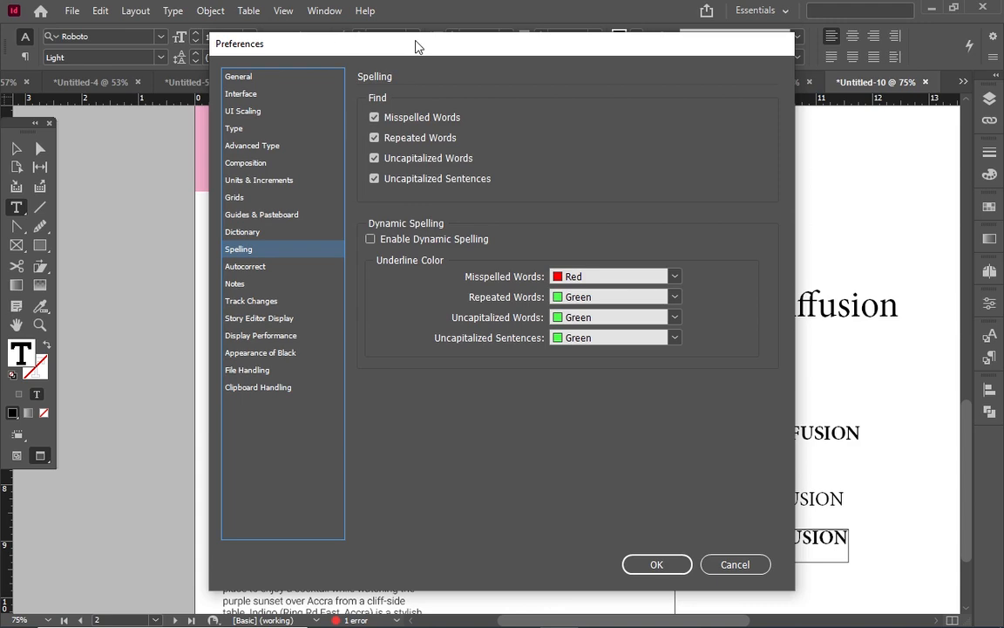
left_click_drag(415, 52, 570, 110)
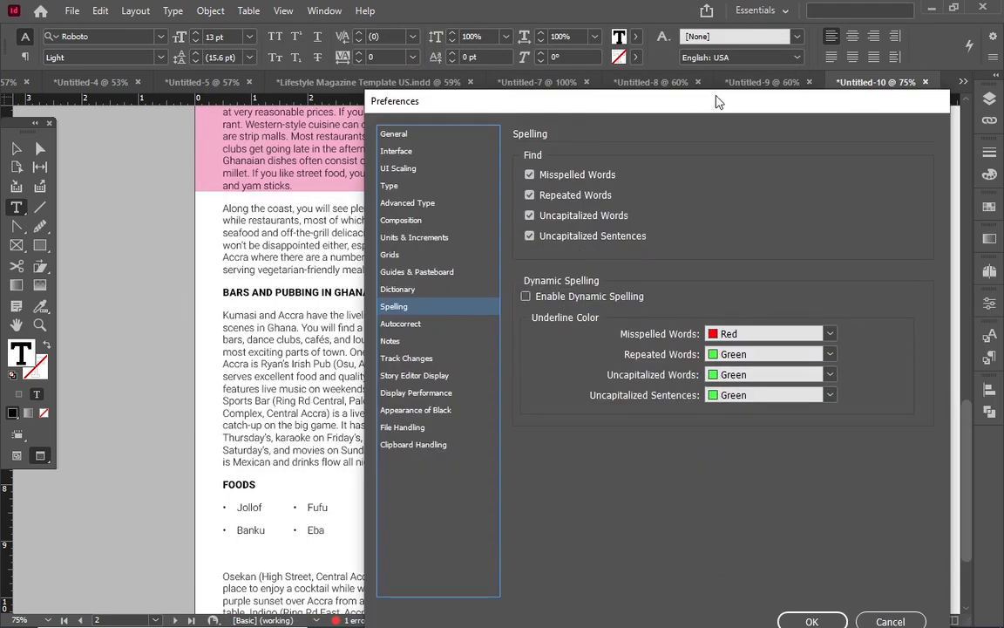
left_click_drag(550, 103, 377, 88)
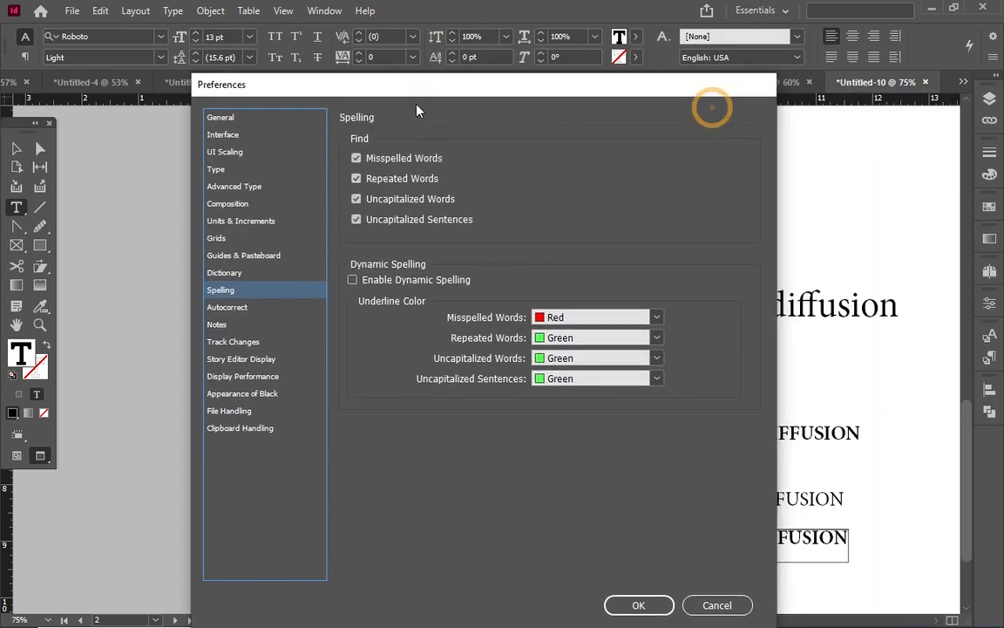
left_click(351, 279)
left_click_drag(423, 107, 361, 15)
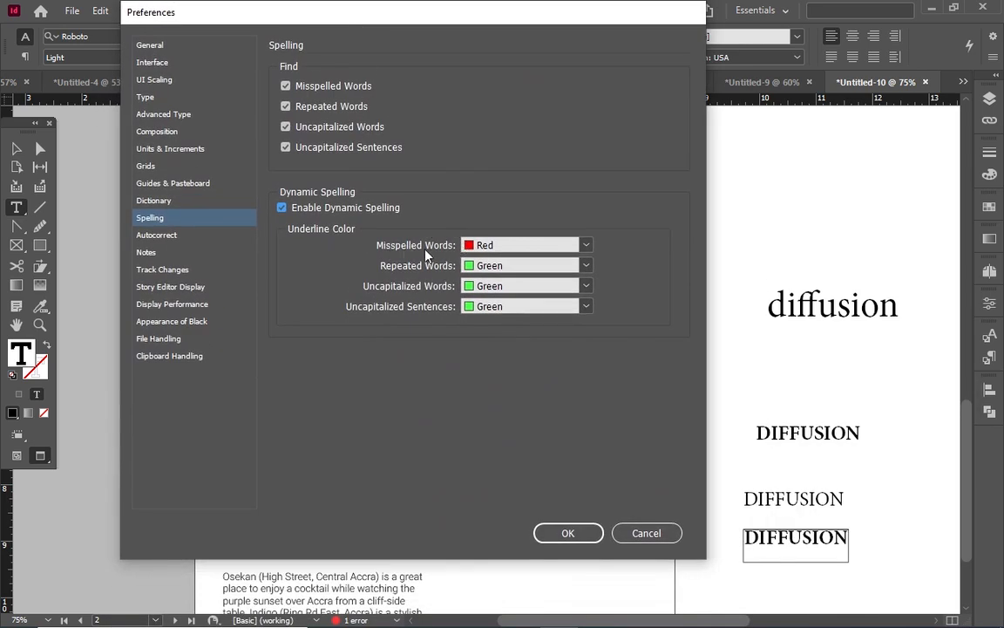
left_click(587, 245)
left_click(586, 245)
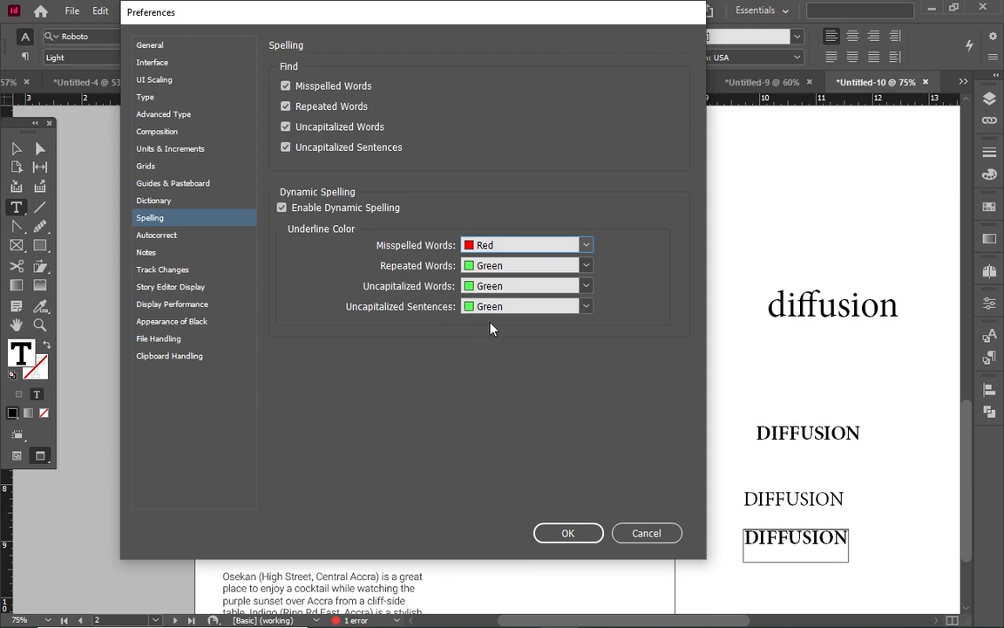
- Enable autocorrect for English: USA in the Autocorrect preferences and apply the preference changes
left_click(141, 235)
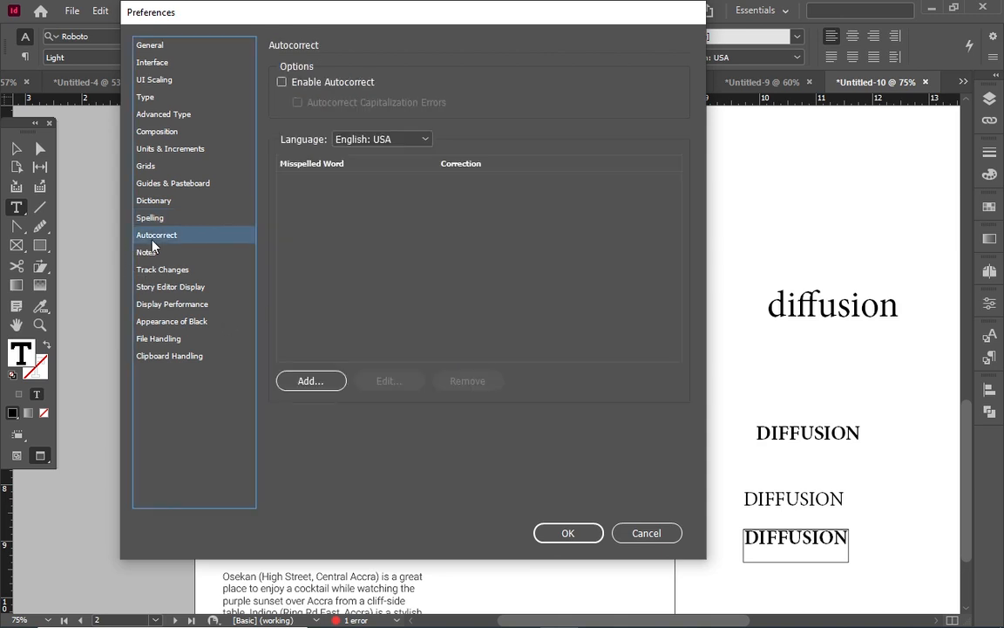
left_click(282, 82)
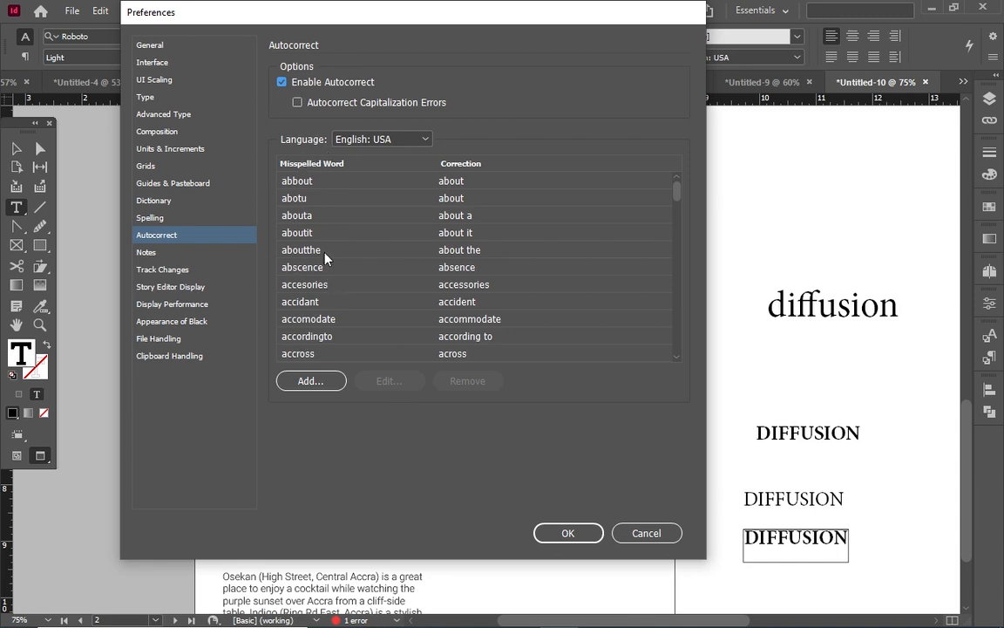
left_click_drag(464, 18, 502, 80)
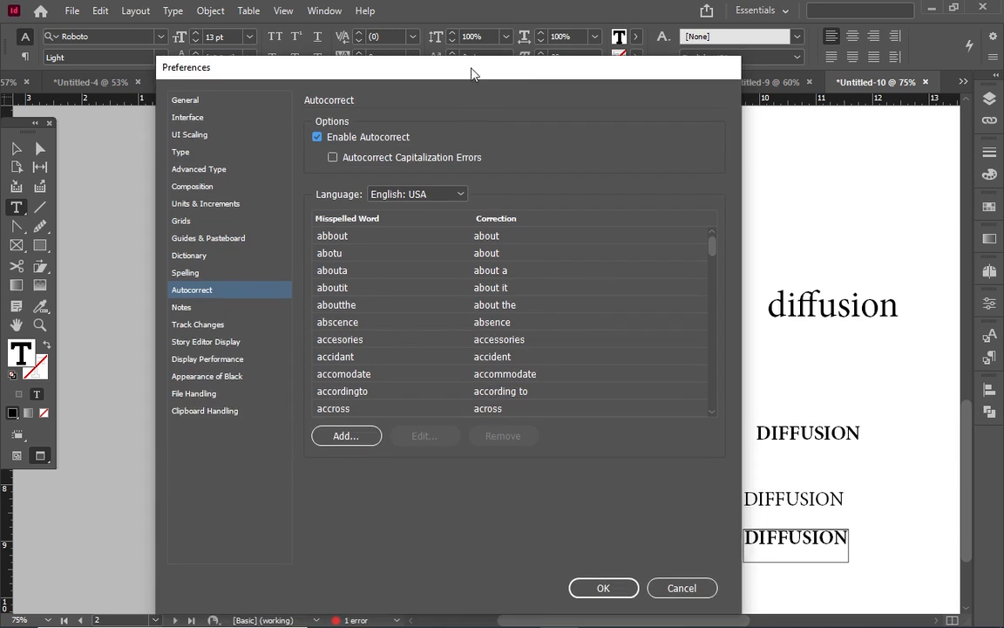
left_click_drag(471, 74, 426, 25)
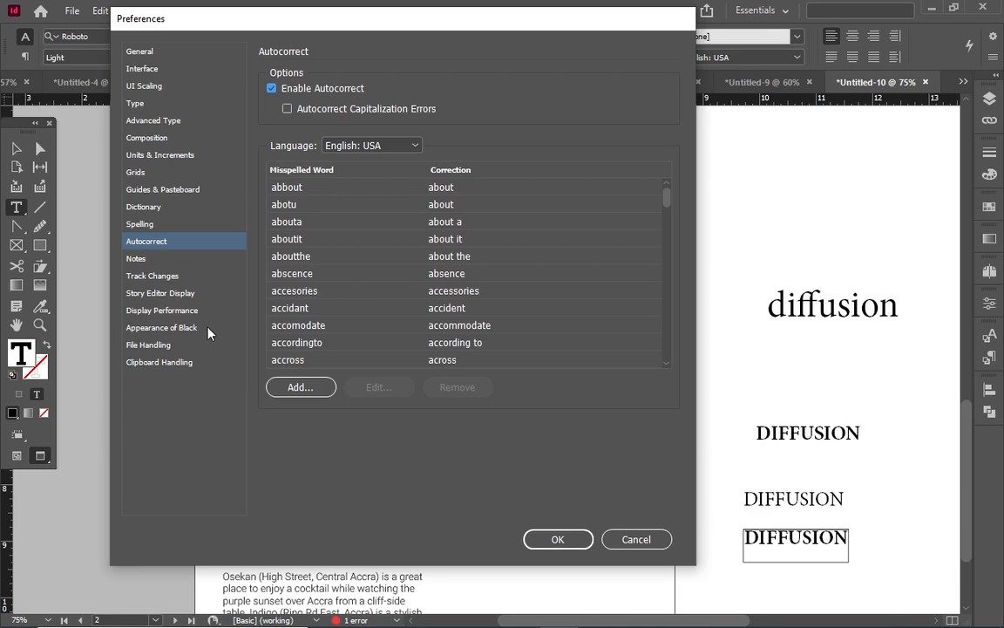
left_click(559, 541)
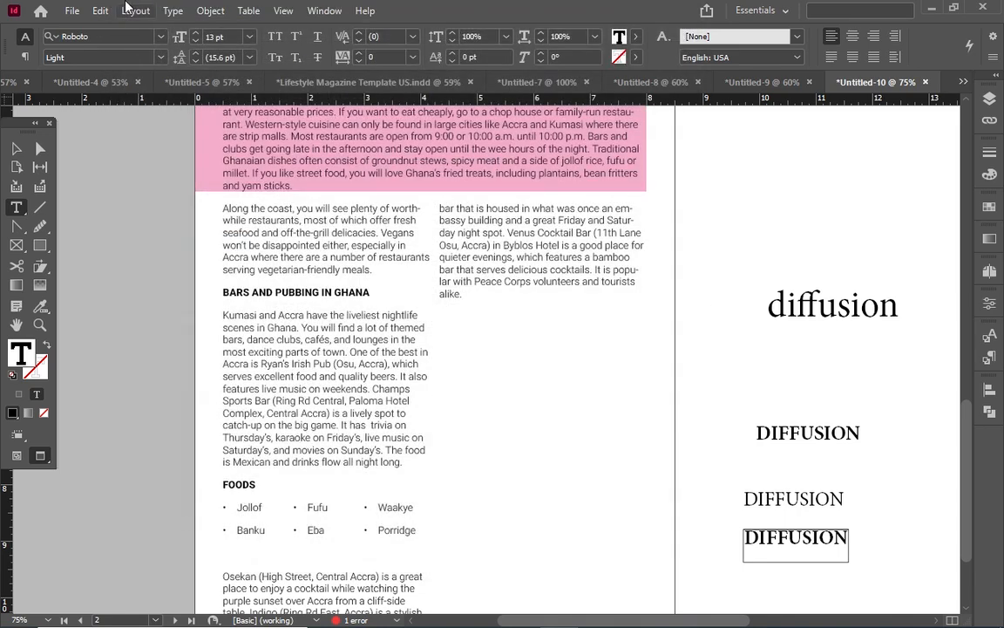
left_click(102, 12)
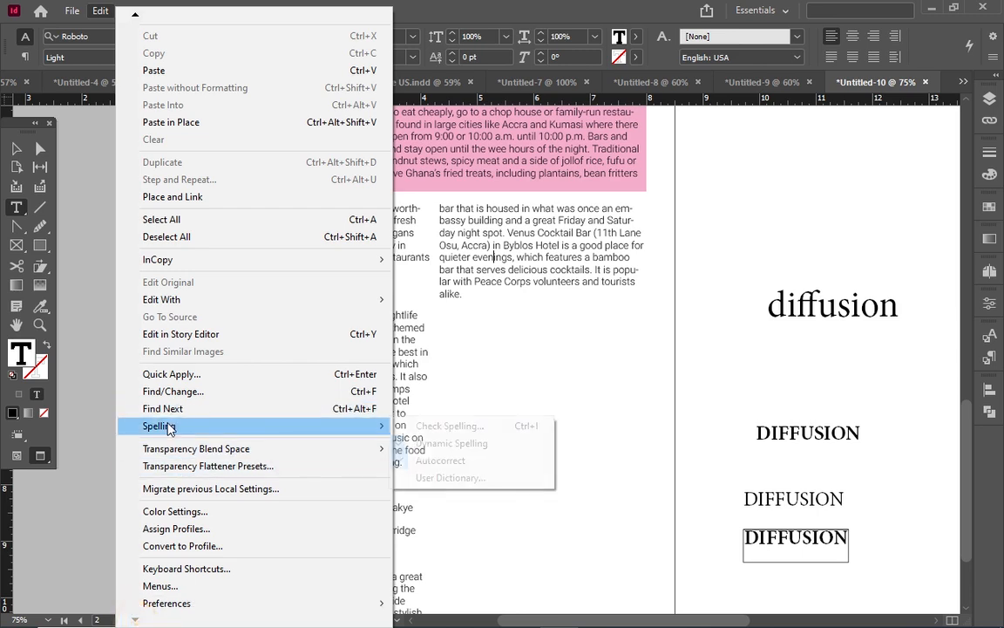
mouse_move(273, 436)
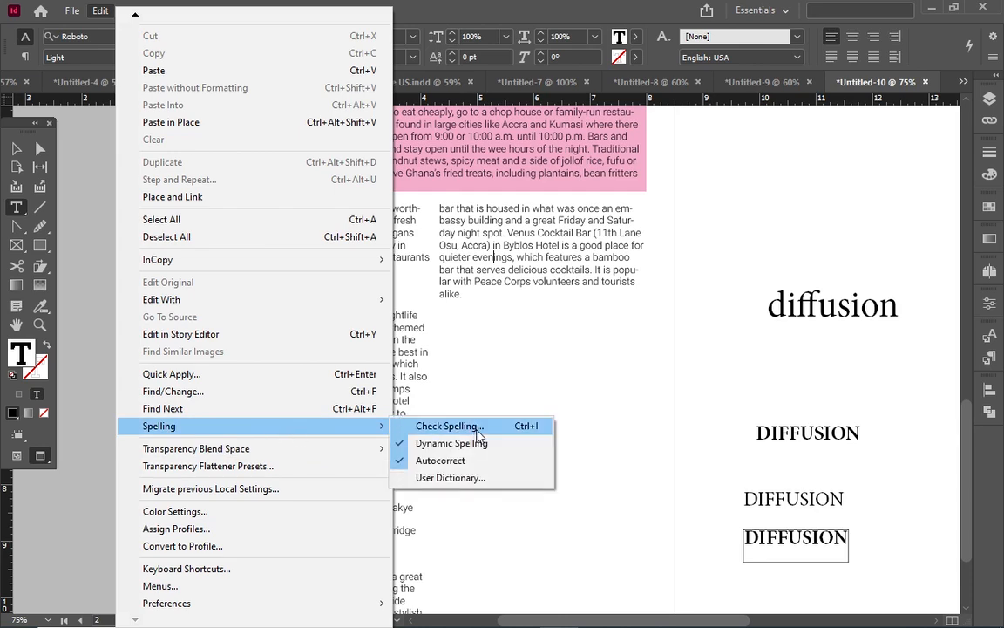
left_click(478, 429)
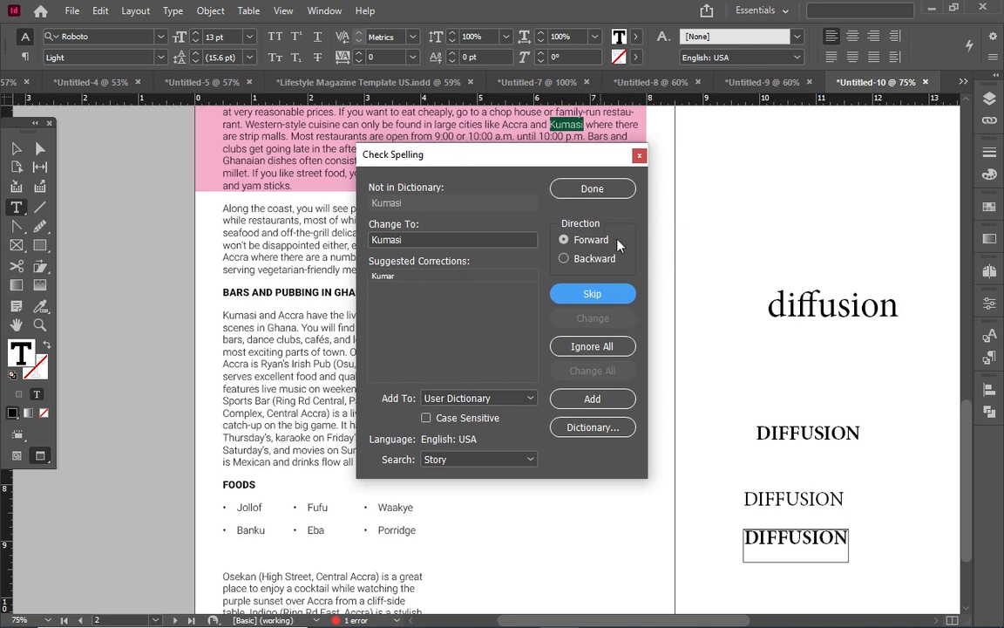
left_click(640, 156)
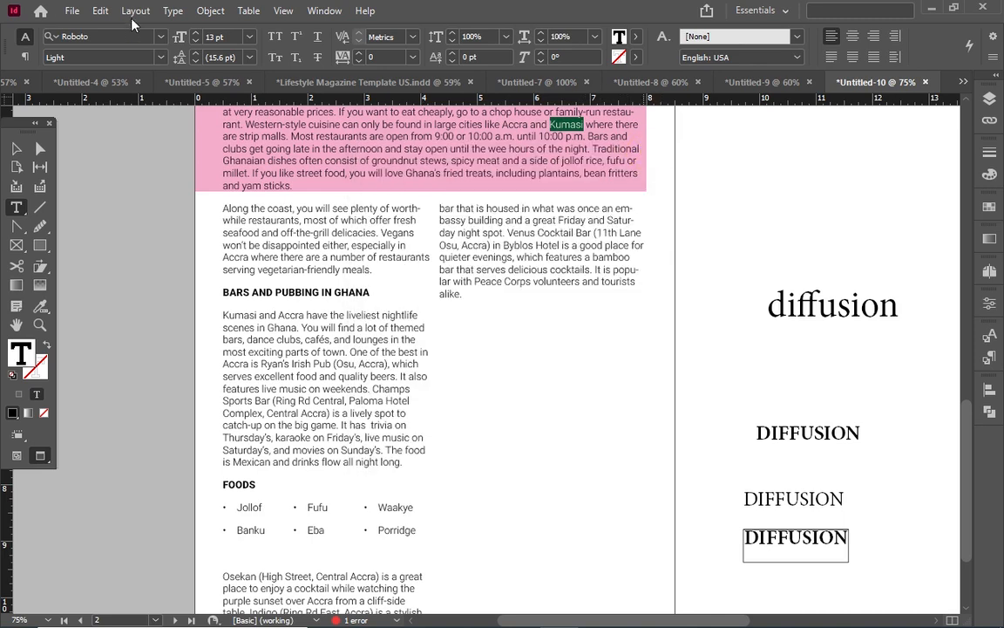
- Spell-check the Ghana article's story, ignoring all "Kumasi", skipping "jollof" and ignoring all "fufu", and end the check at the listed "Jollof"
left_click(99, 11)
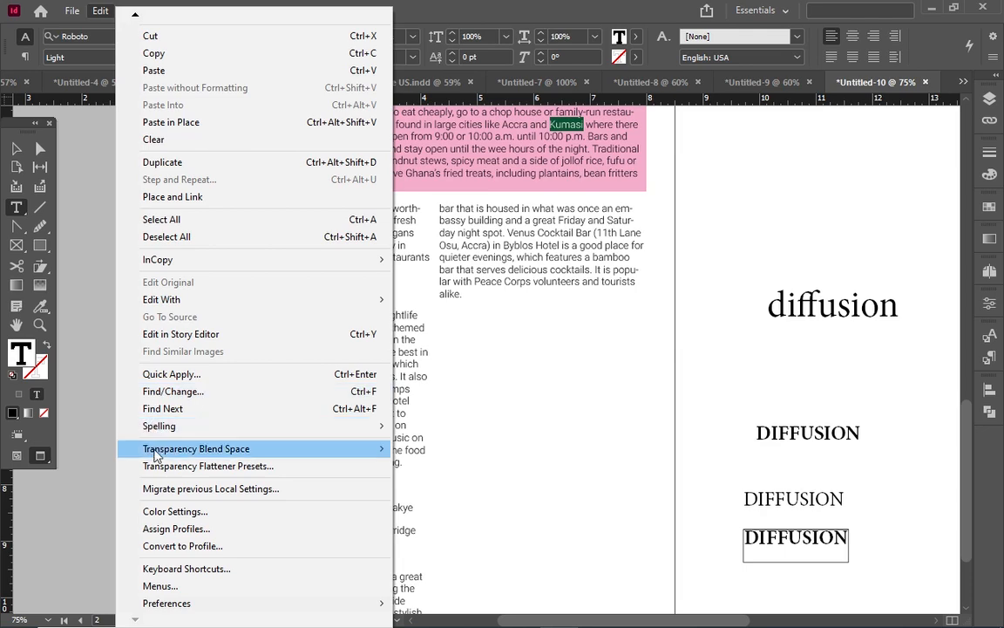
mouse_move(300, 428)
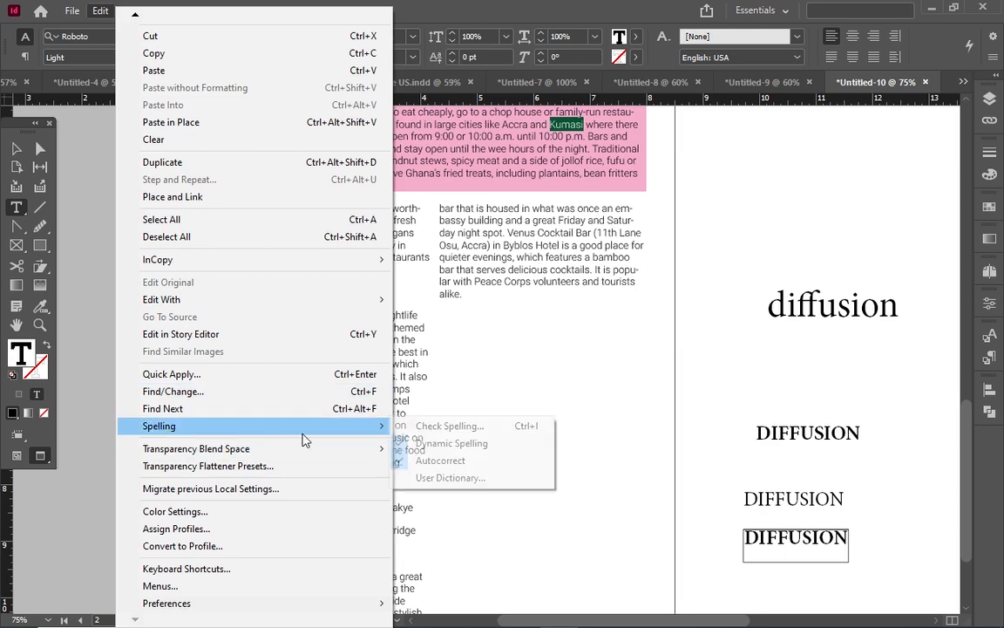
left_click(457, 428)
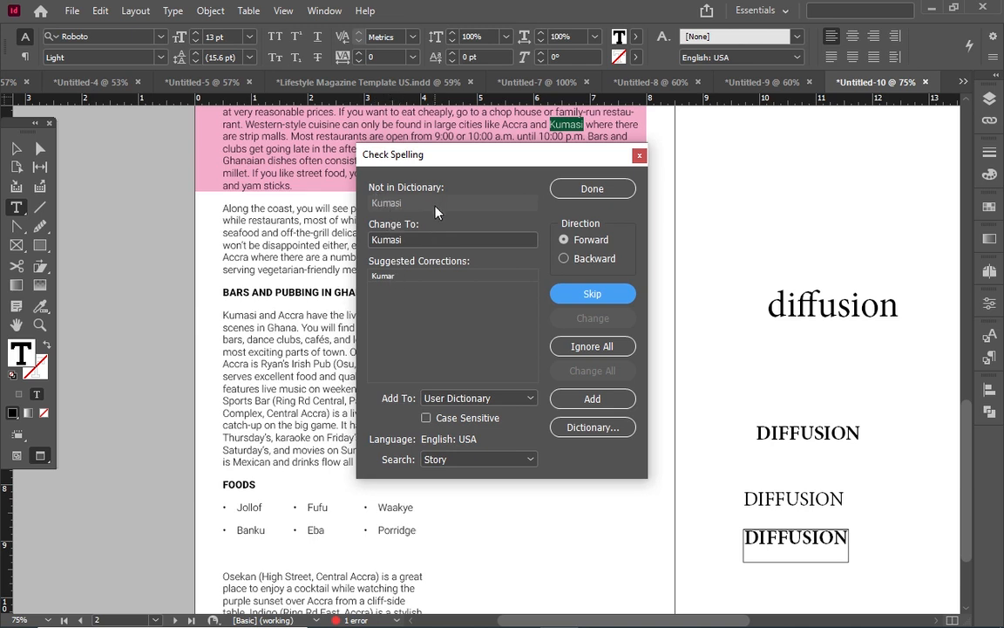
left_click(400, 238)
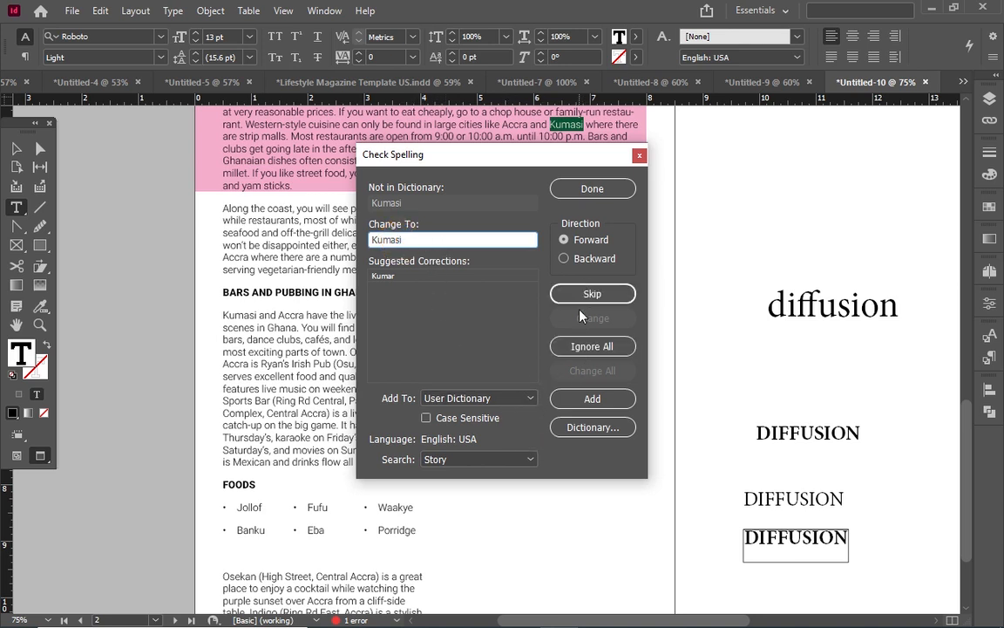
left_click(599, 348)
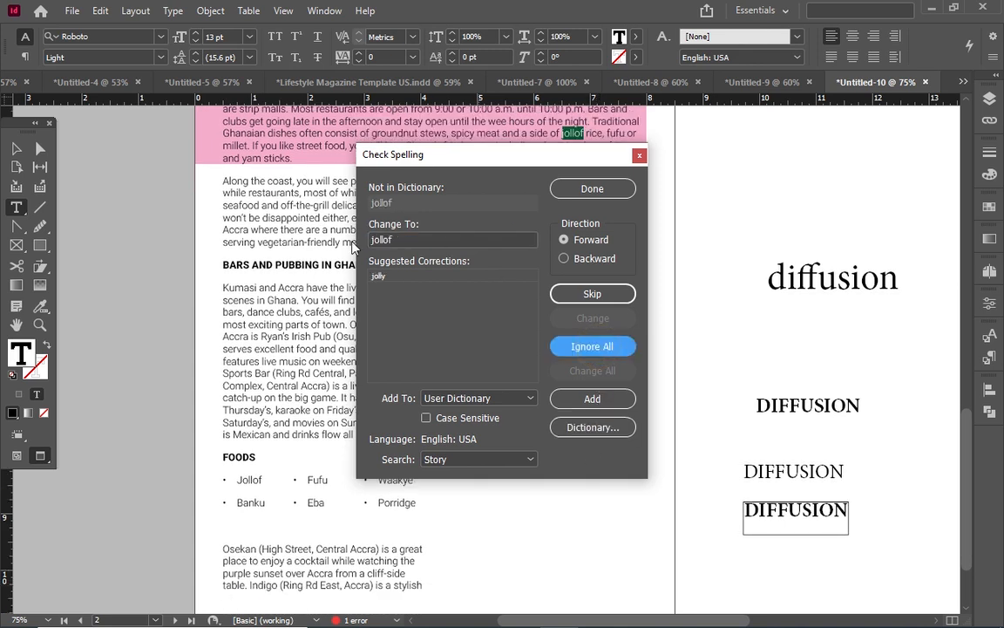
left_click(599, 294)
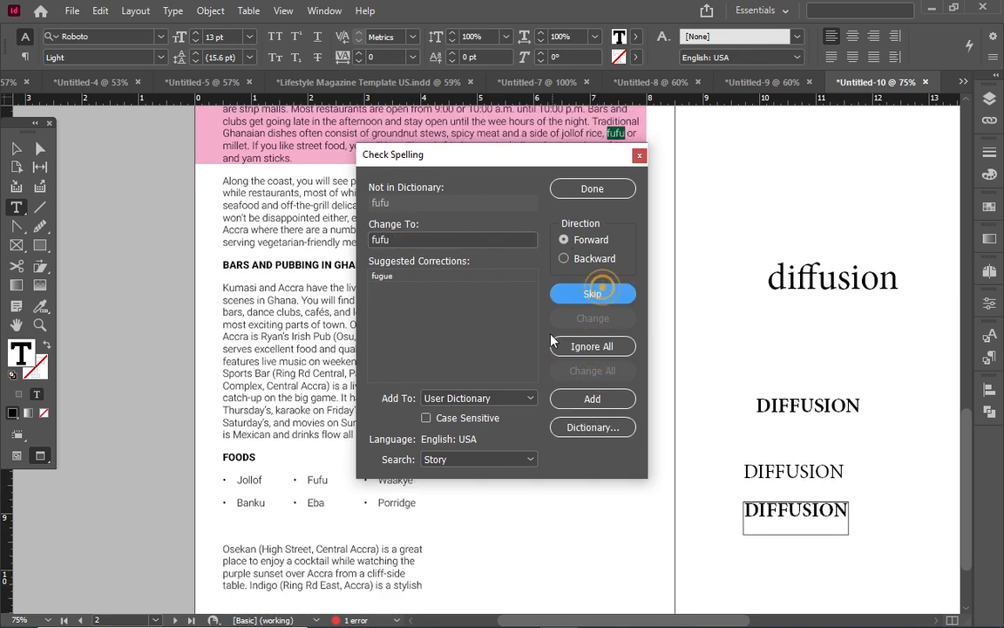
left_click(586, 347)
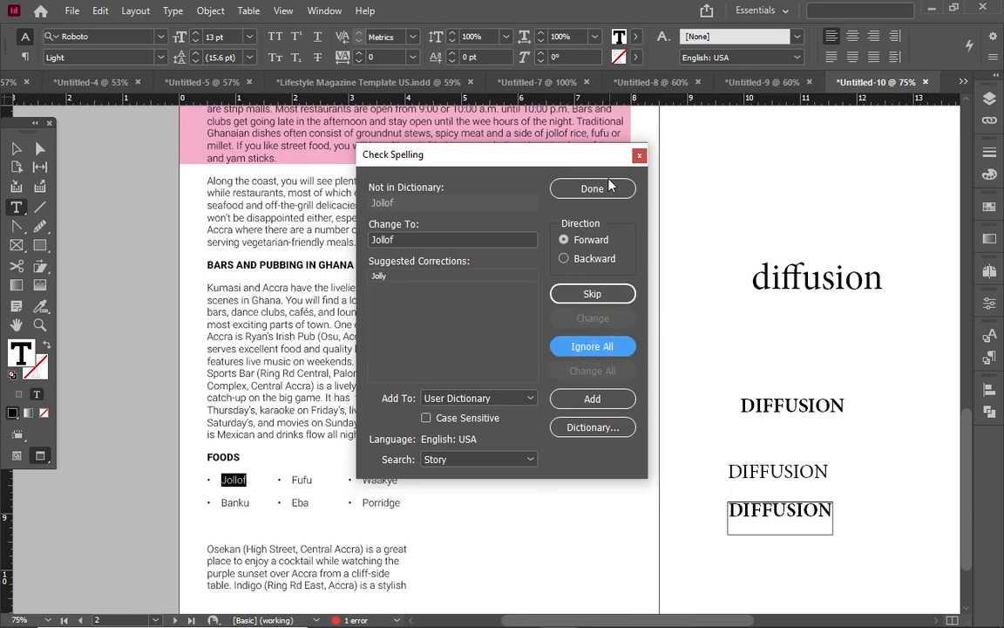
left_click(565, 188)
scroll(388, 391, "down", 3)
left_click(319, 335)
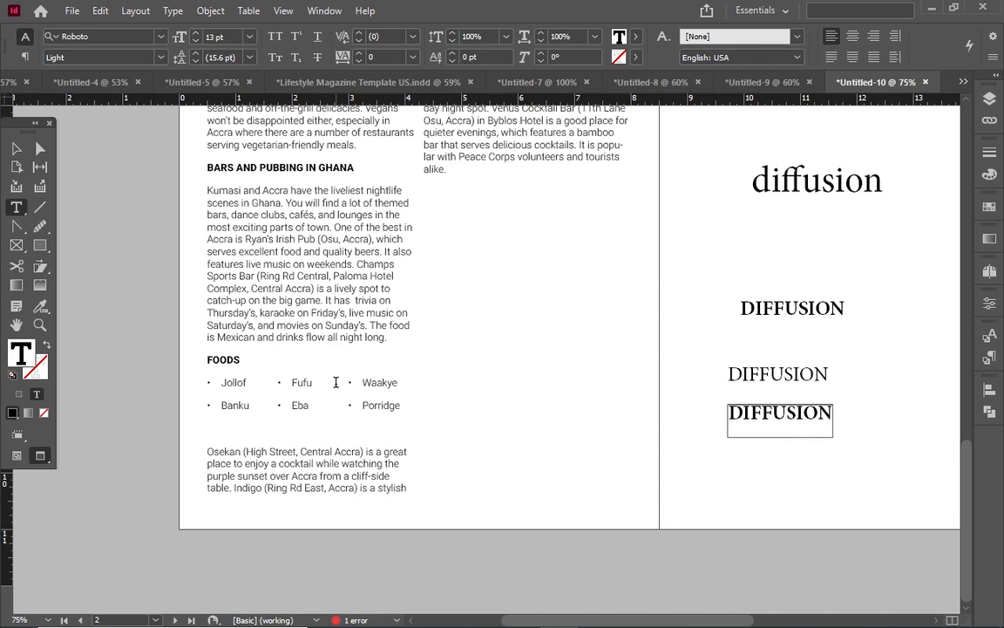
- Choose the Lust Slim (OTF) font for new type and draw a wide text frame near the top of page 1
scroll(336, 382, "up", 10)
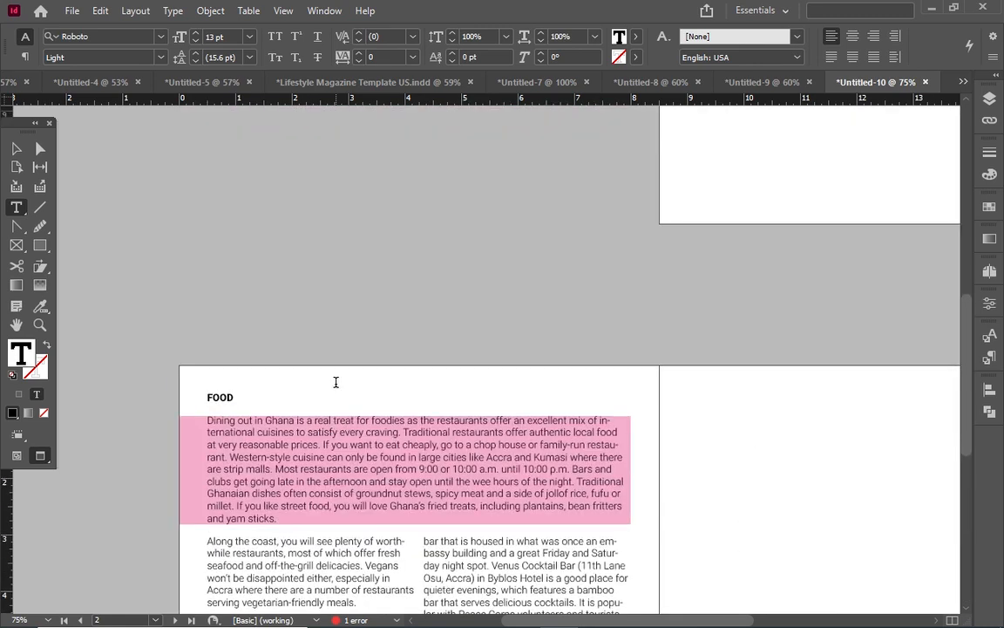
scroll(336, 382, "up", 5)
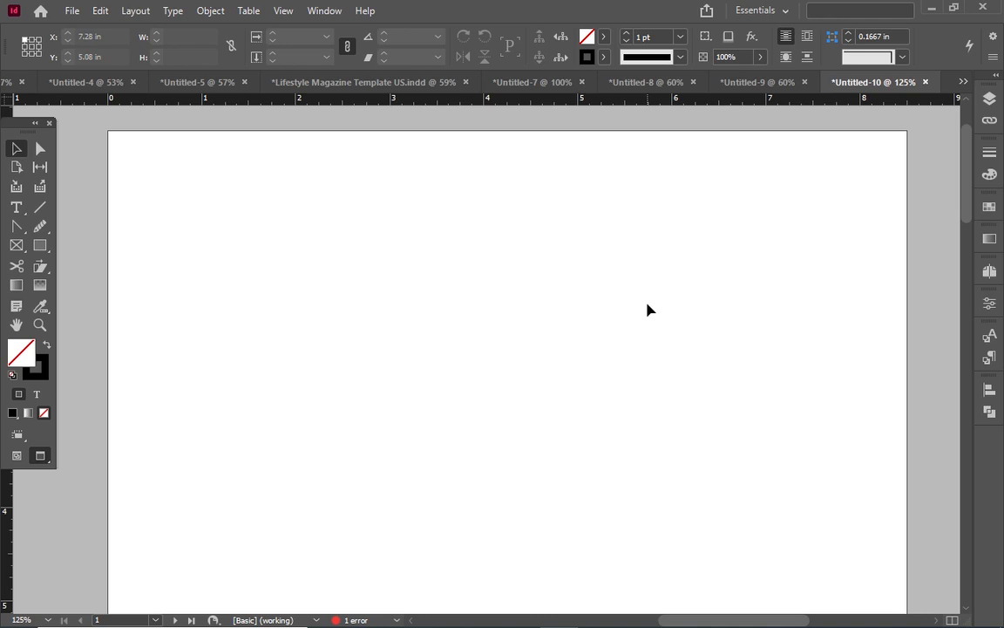
left_click(19, 210)
left_click(155, 39)
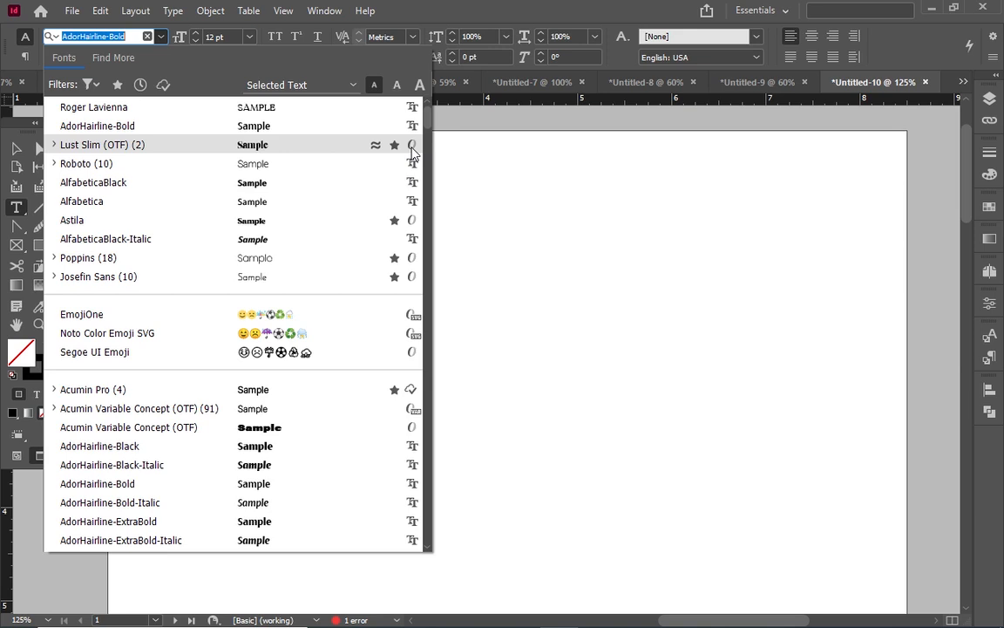
left_click(413, 152)
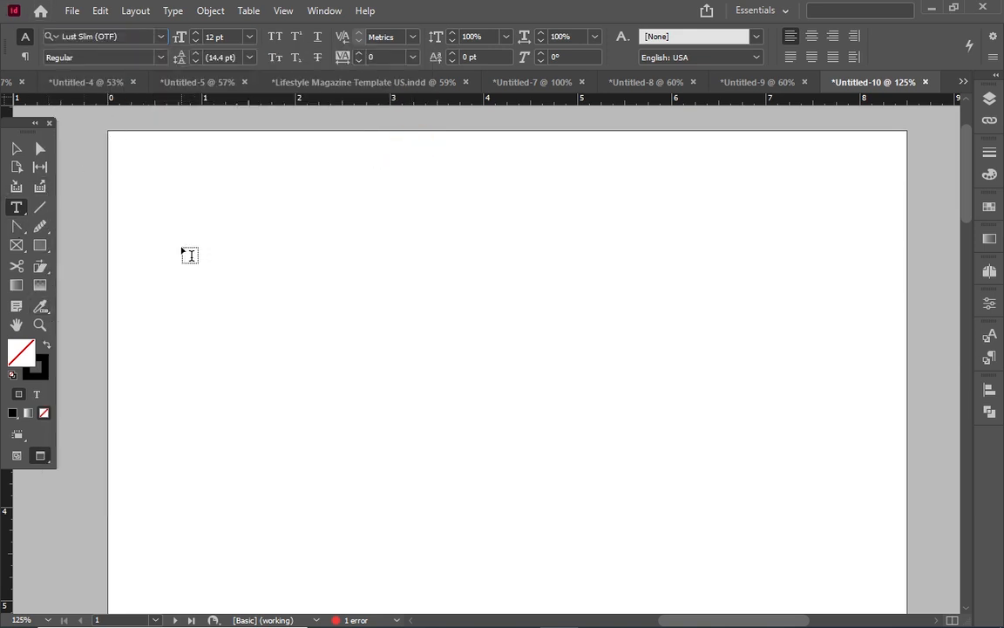
left_click_drag(174, 185, 702, 377)
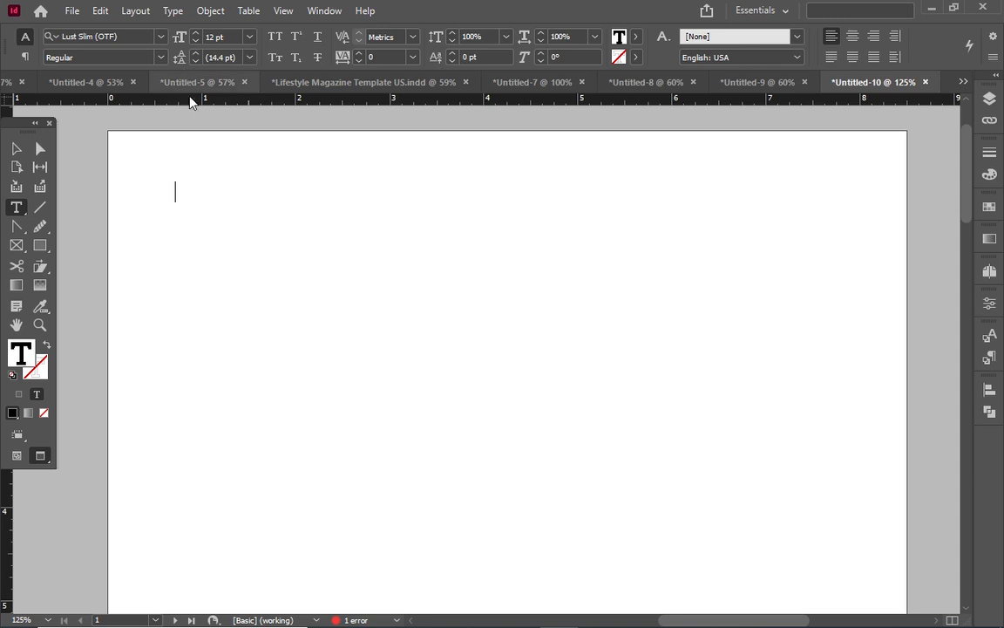
- Set the type size to 40 pt and enter "YOUNG BOY" in the new text frame
left_click(195, 33)
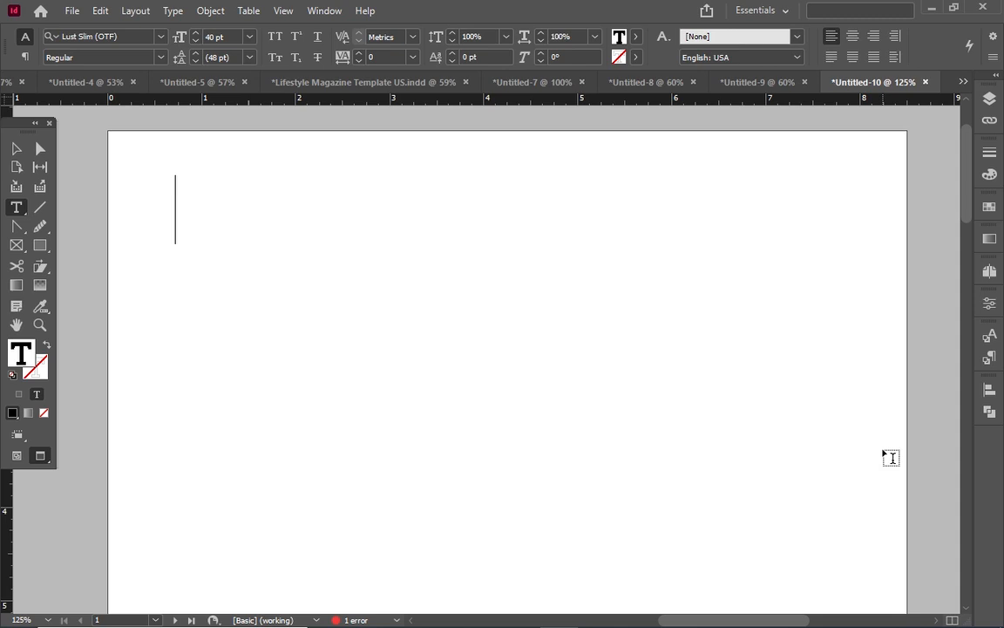
type("YOU")
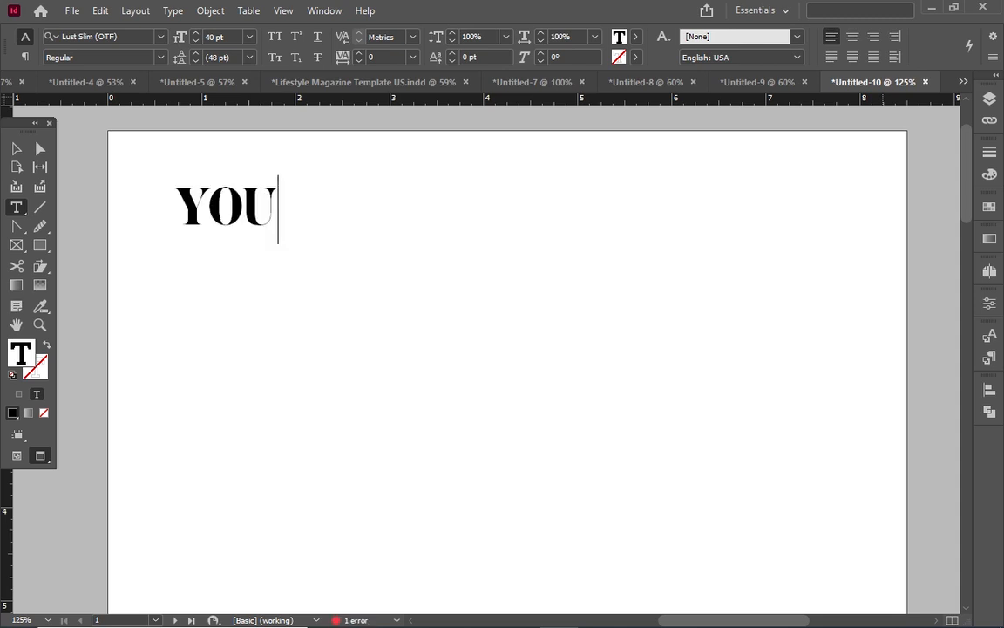
type("NG")
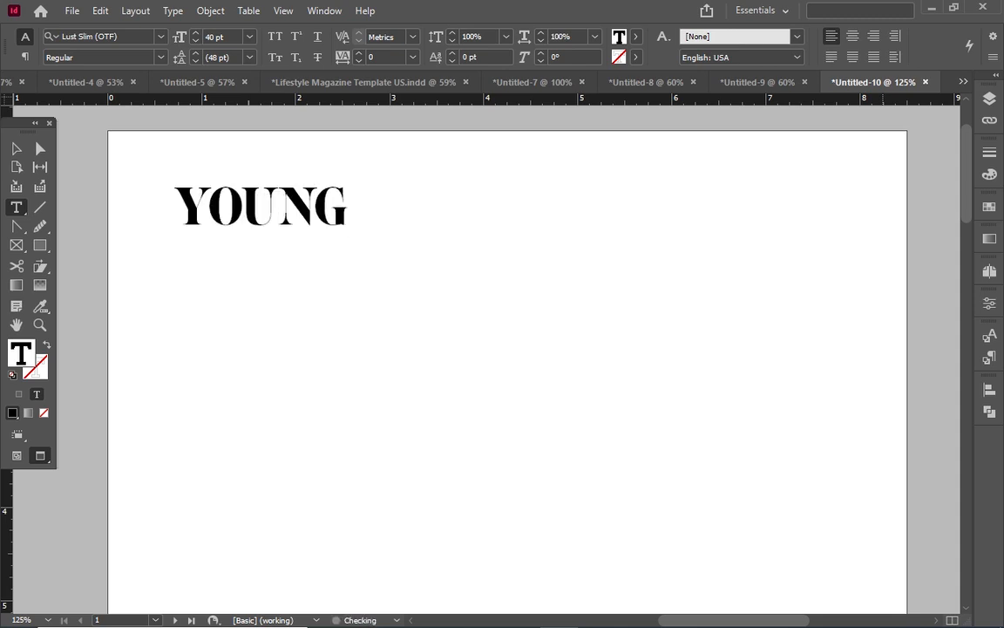
type(" BOY")
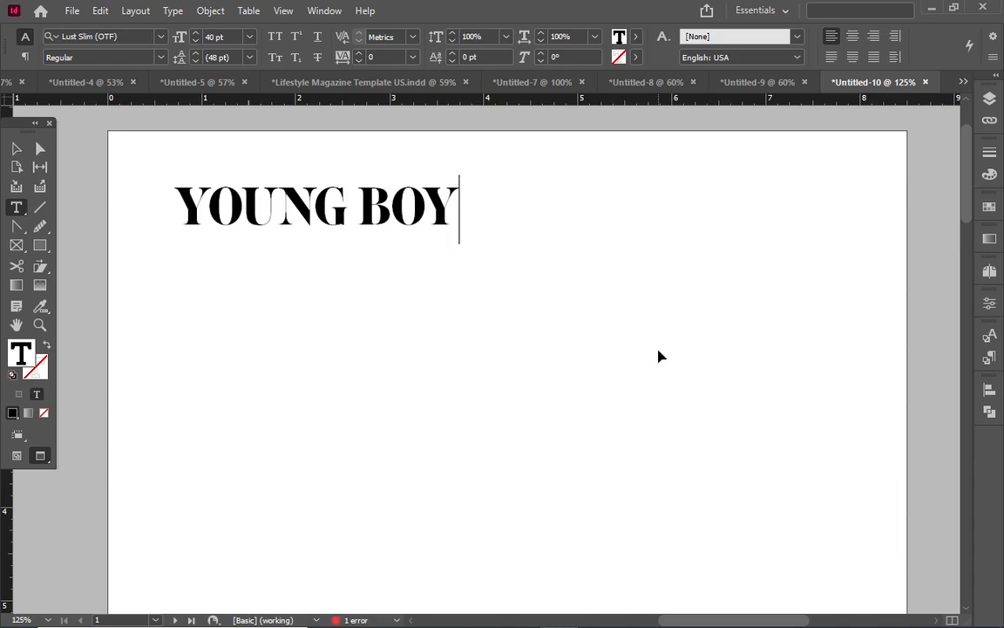
- Set the tracking of all the "YOUNG BOY" text to 130
key("ctrl+a")
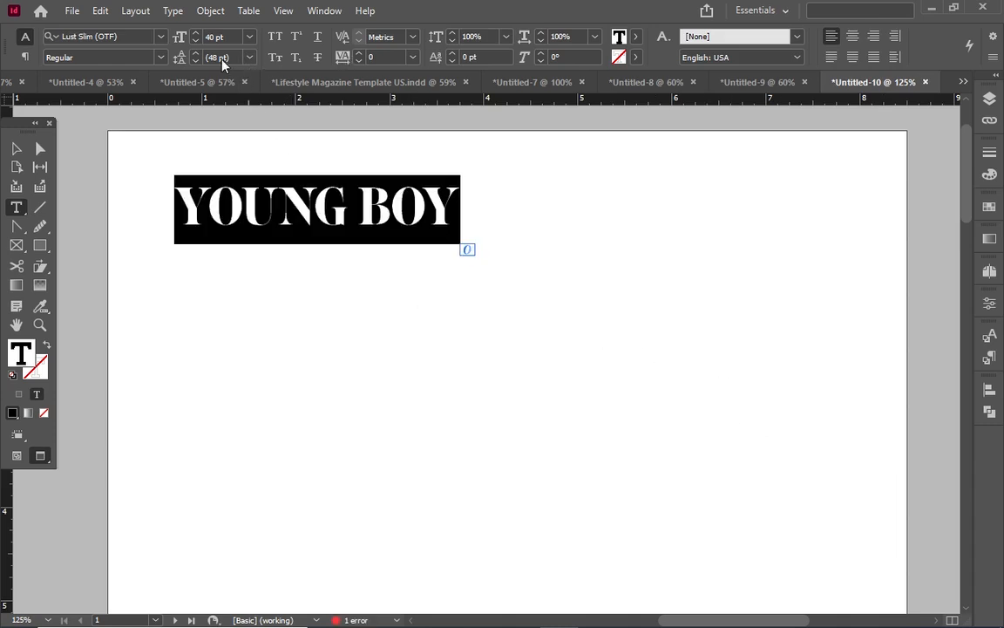
left_click(25, 55)
left_click(25, 36)
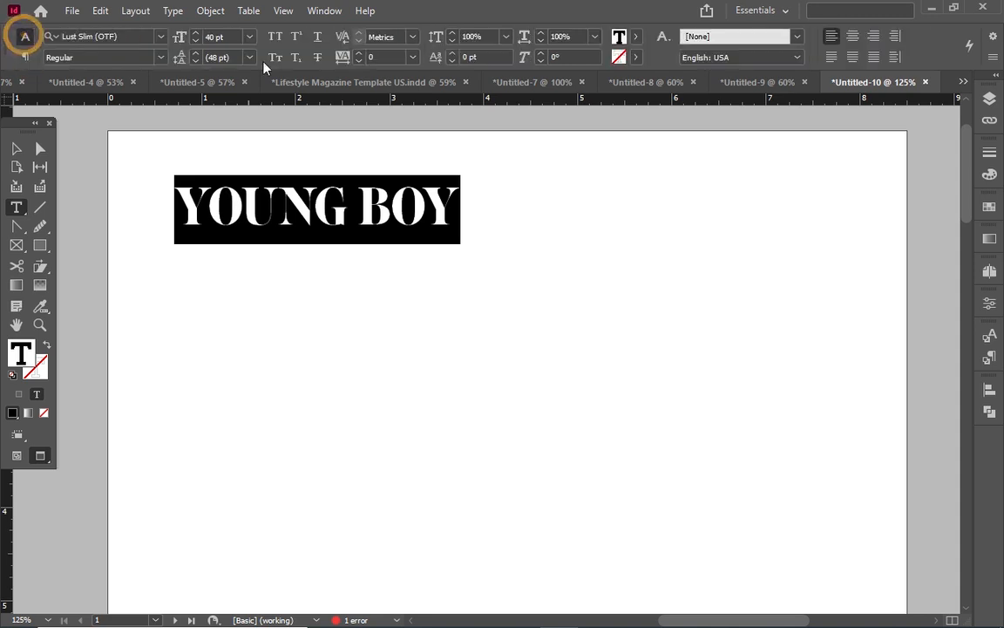
left_click(358, 54)
left_click(357, 53)
left_click(358, 53)
left_click(357, 53)
left_click(358, 53)
left_click(358, 53)
left_click(358, 53)
left_click(526, 181)
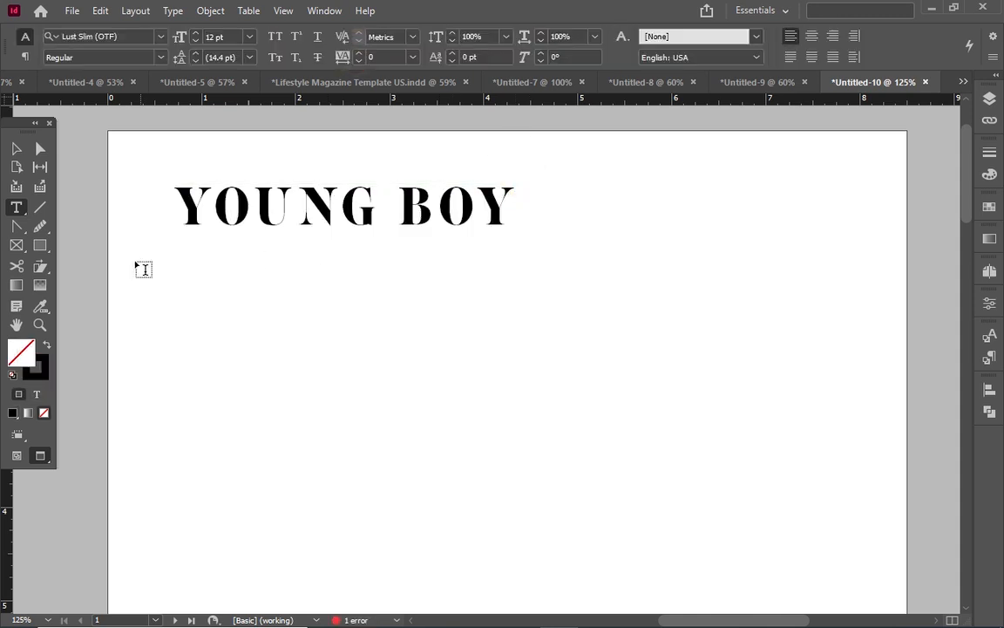
- Try the Set 1 and Swash OpenType features on the "YOUNG BOY" text frame, separately and combined, and turn both off
left_click(15, 148)
left_click(225, 219)
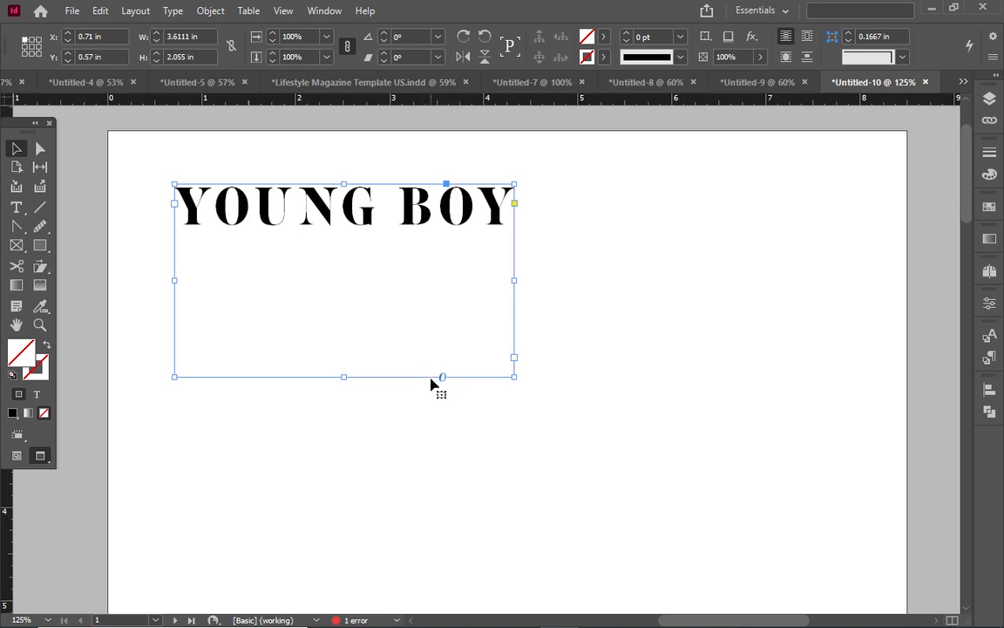
left_click(442, 378)
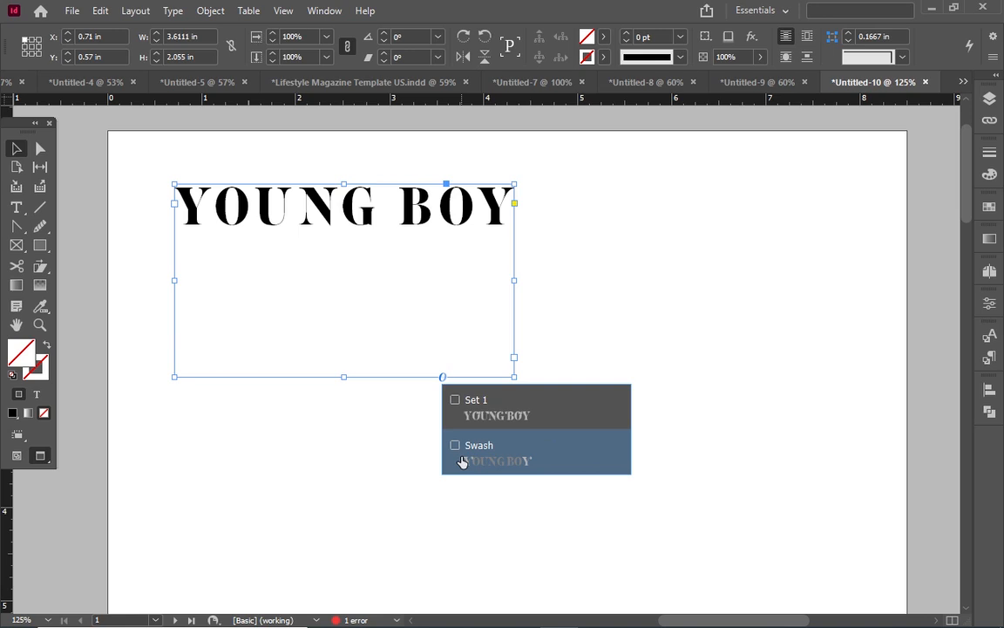
left_click(455, 400)
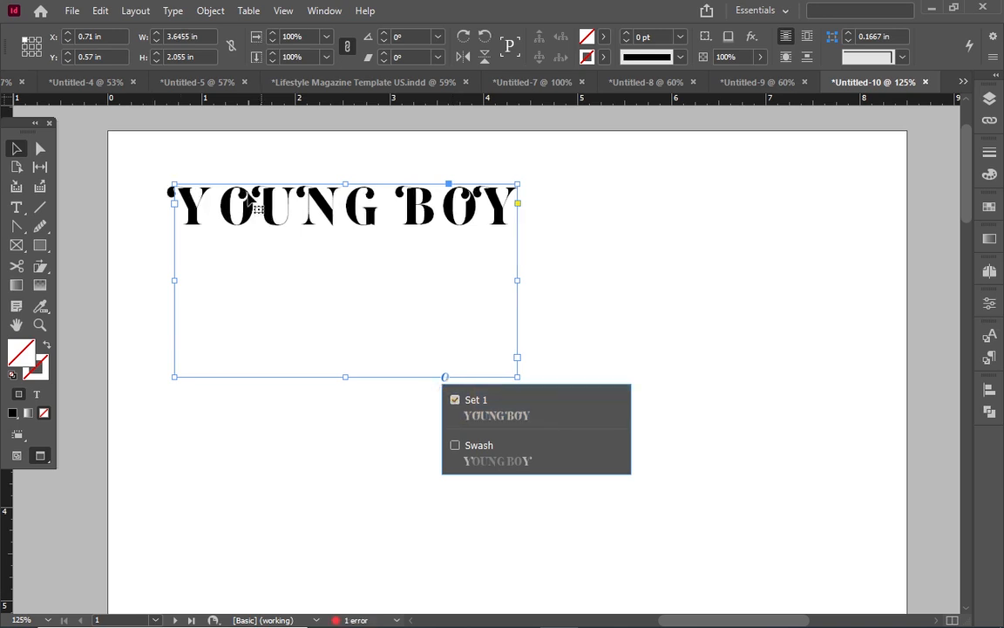
left_click(455, 446)
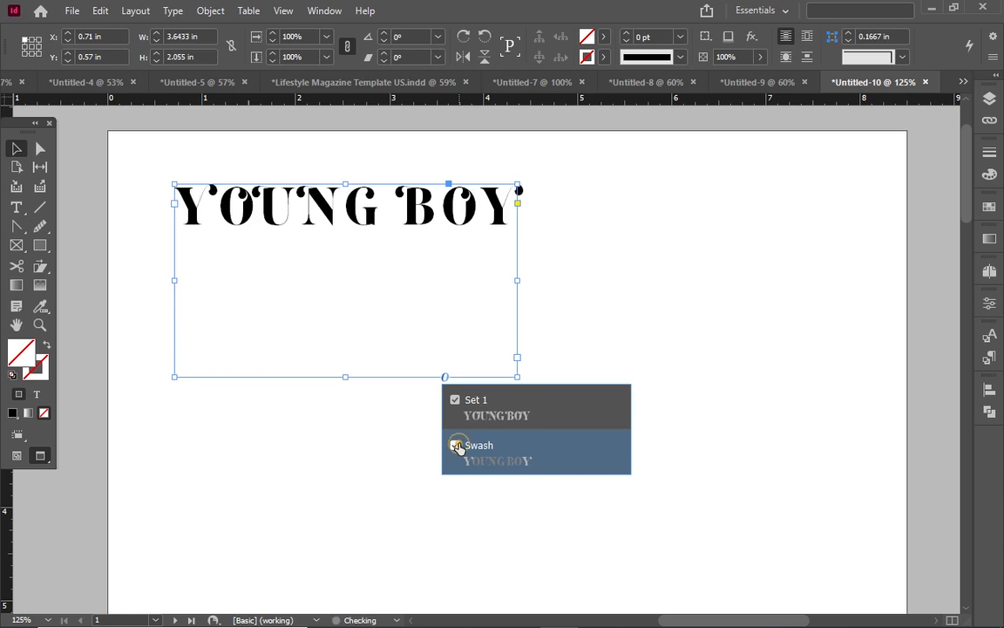
left_click(455, 402)
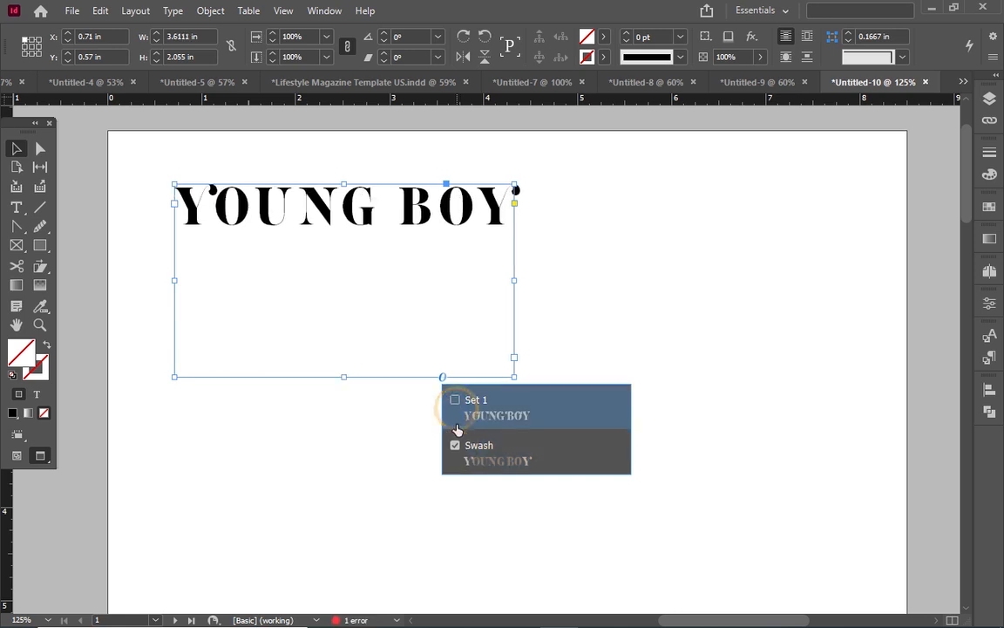
left_click(455, 445)
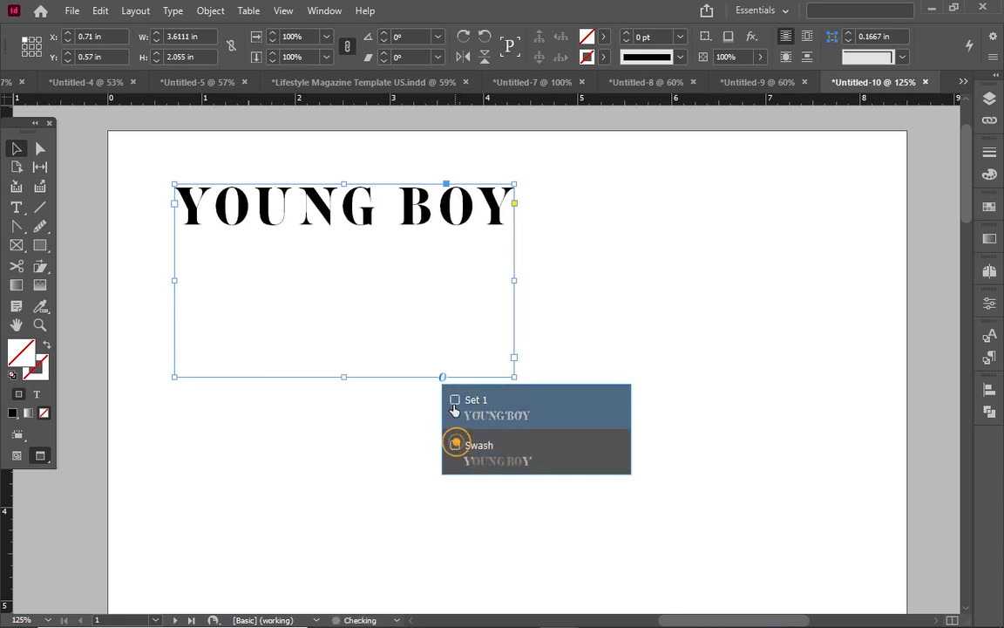
left_click(403, 465)
left_click(398, 222)
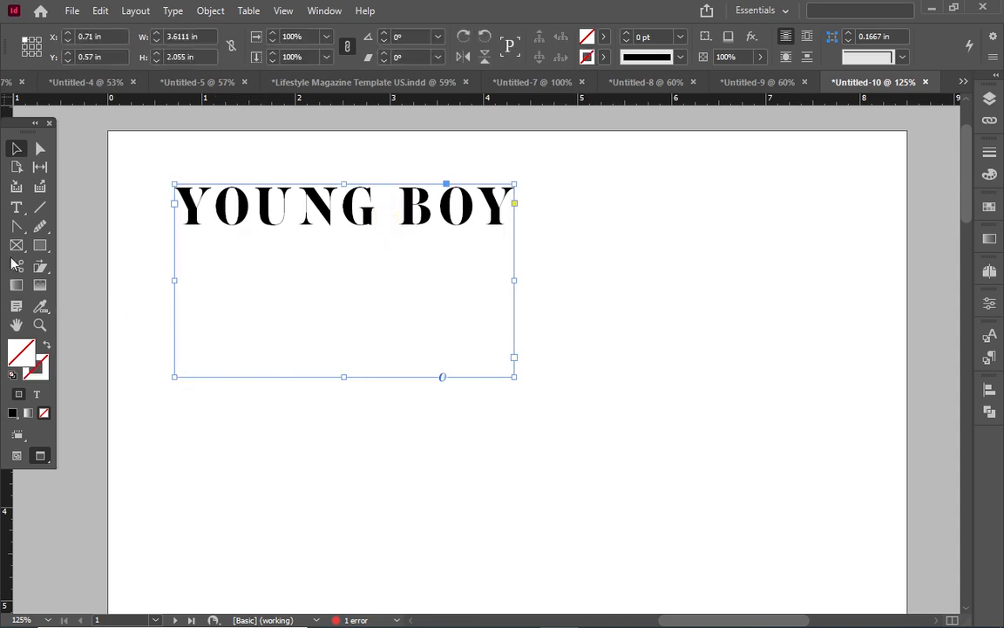
- Apply the Swash OpenType feature to the whole "YOUNG BOY" text selection
left_click(16, 206)
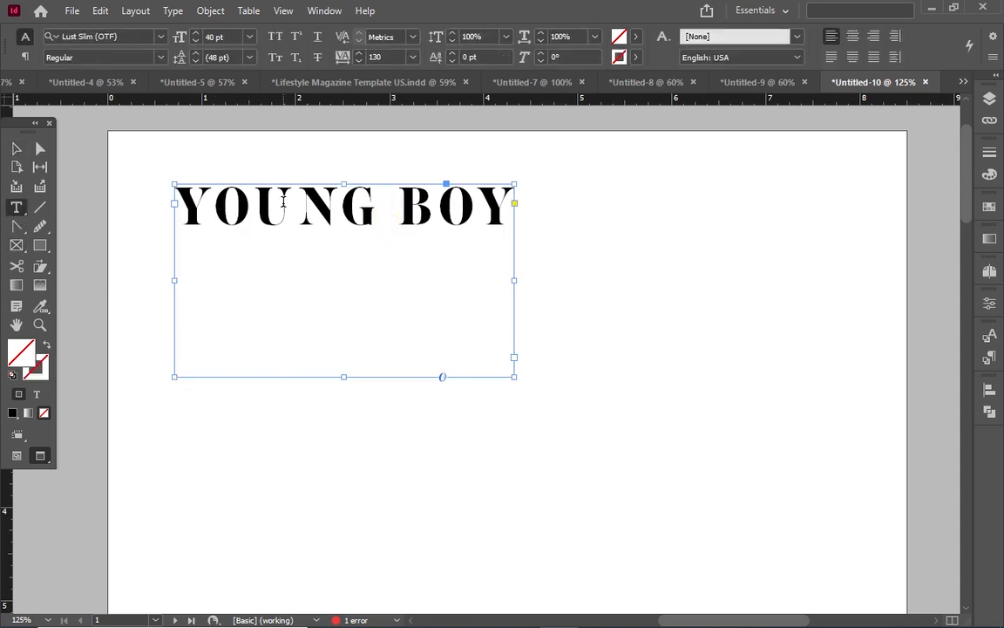
left_click(502, 229)
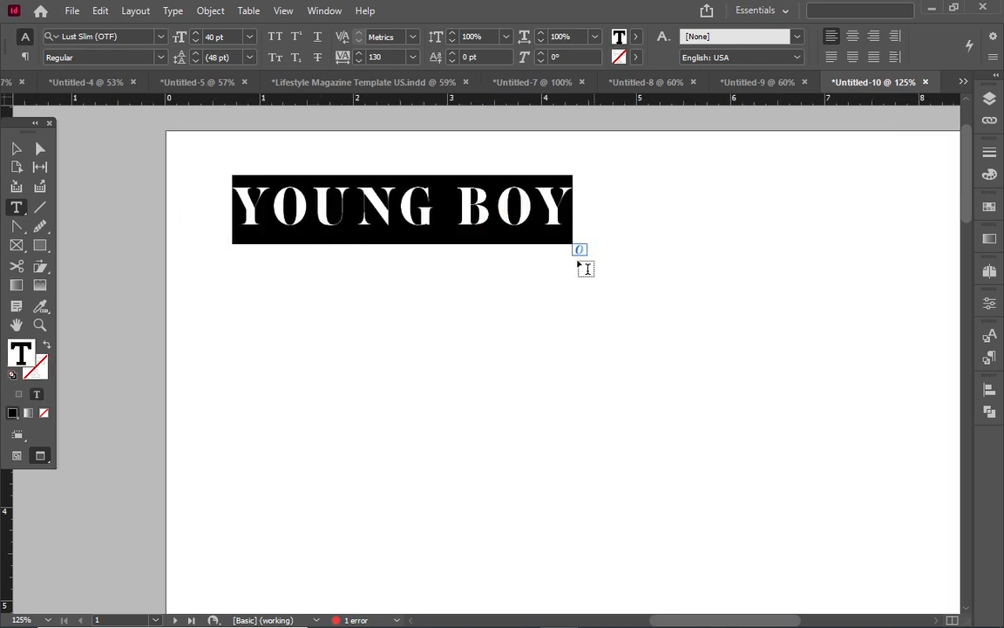
left_click(579, 251)
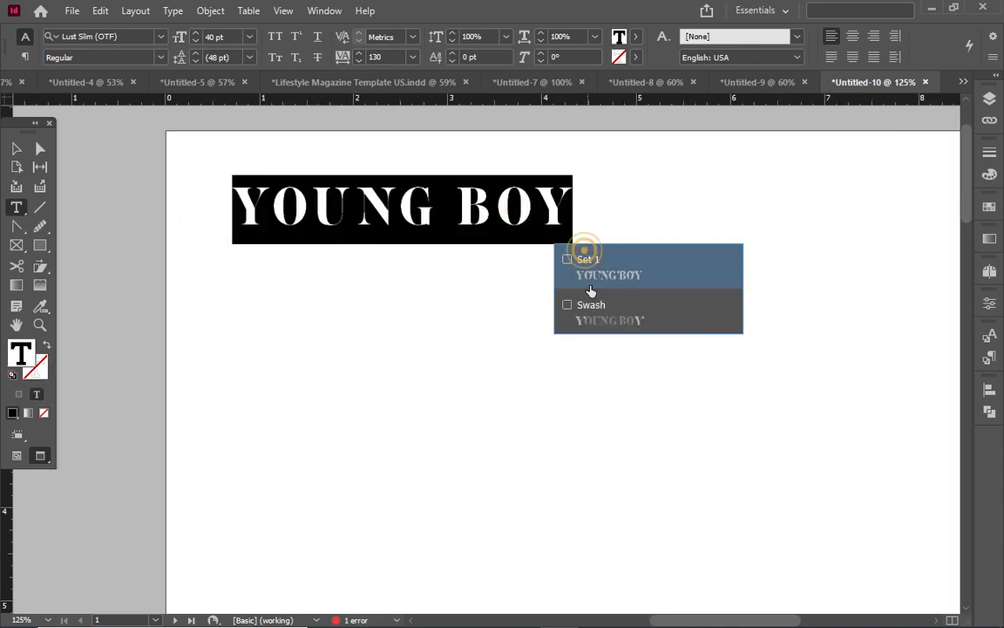
left_click(590, 306)
- Replace the letter U in "YOUNG" with its suggested alternate glyph and select the text frame as an object
left_click(358, 199)
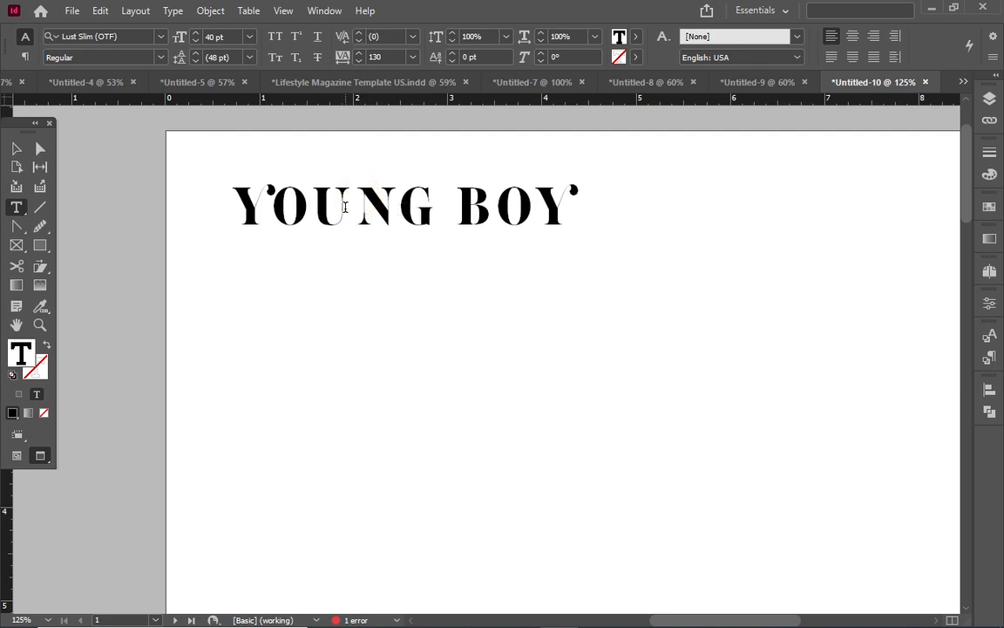
left_click_drag(309, 207, 346, 209)
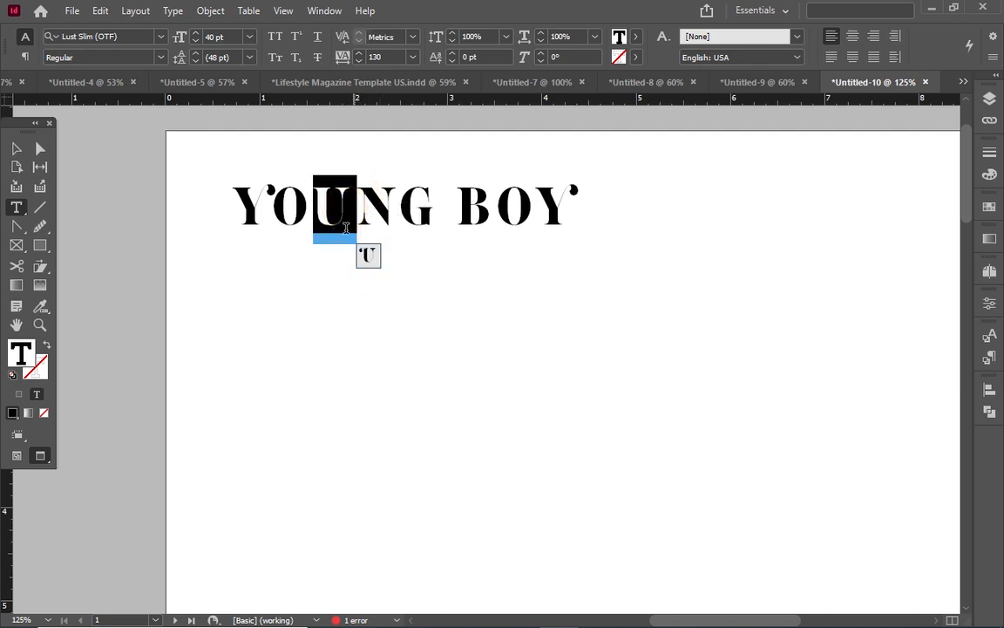
left_click(369, 254)
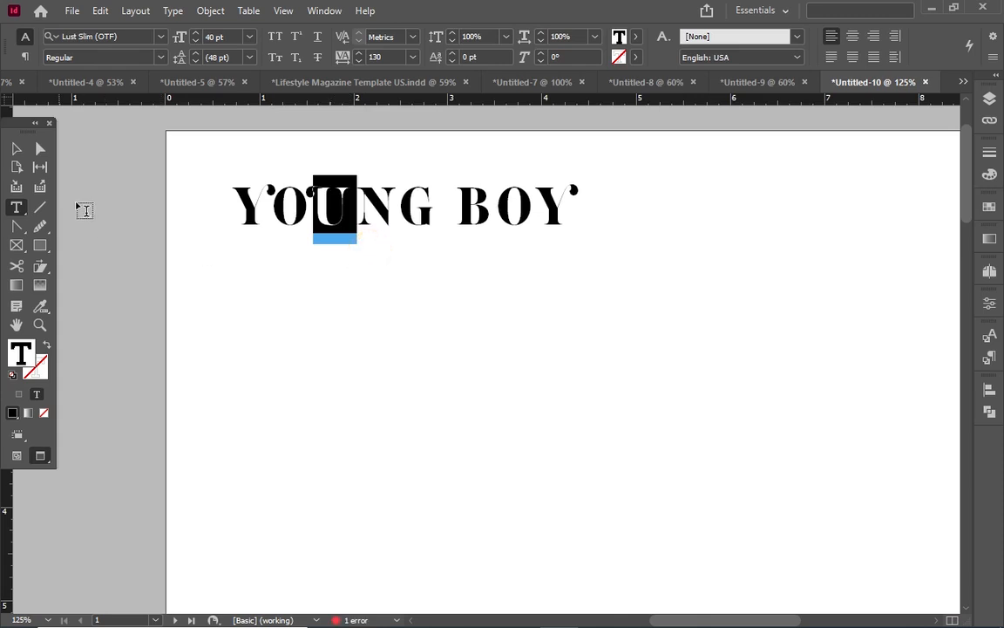
left_click(16, 148)
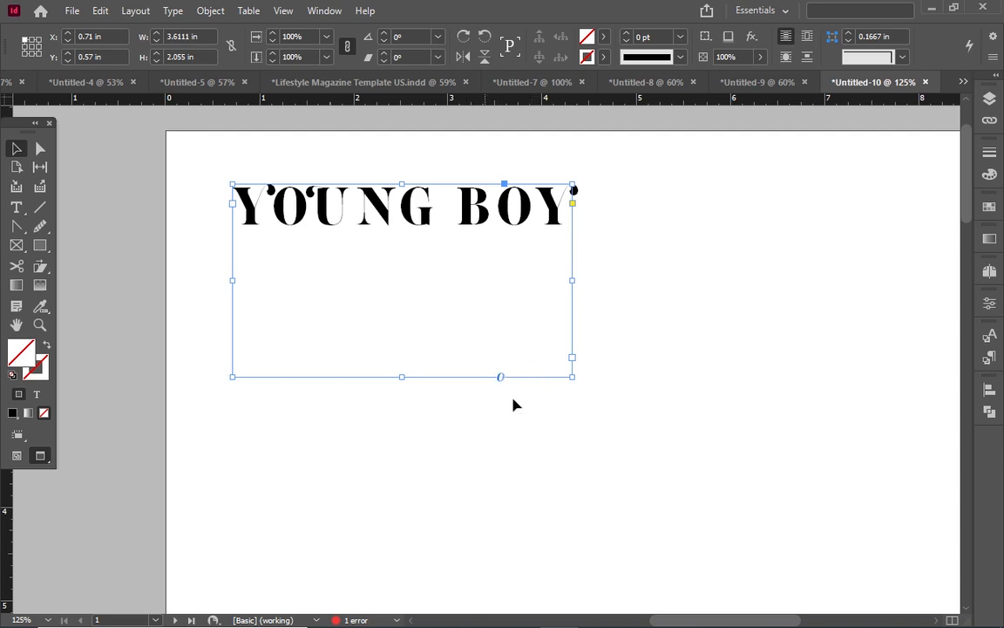
- Check the Type Contextual Controls in the Advanced Type preferences and accept them with both options enabled
left_click(101, 10)
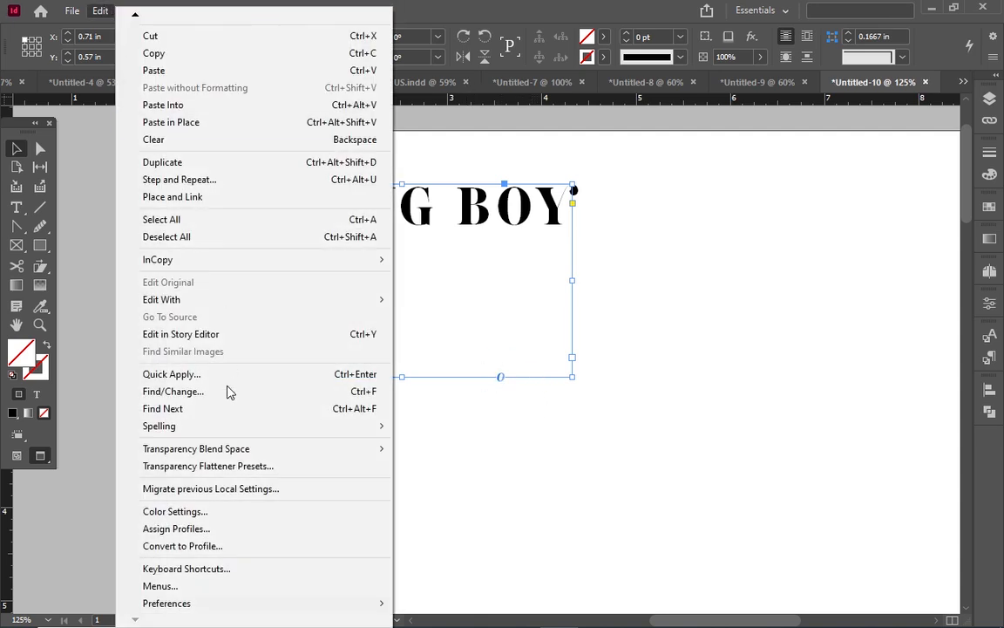
mouse_move(374, 600)
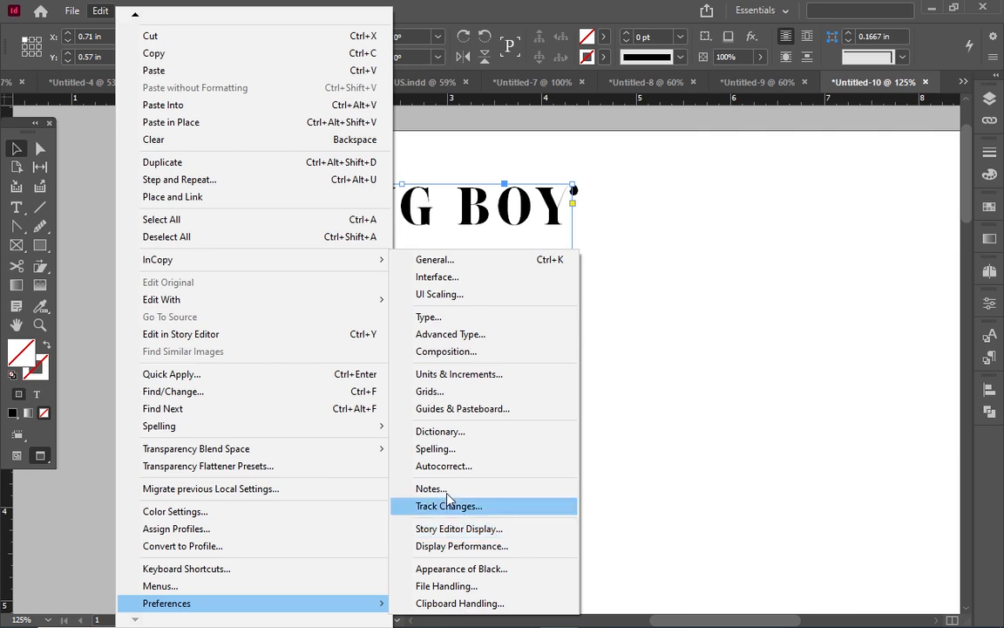
left_click(443, 334)
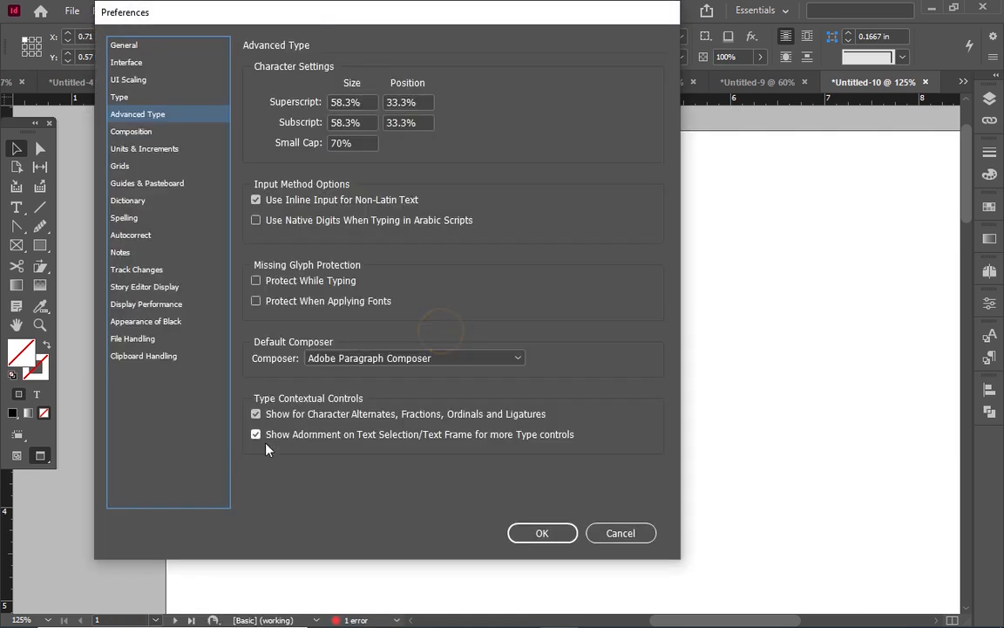
left_click(255, 414)
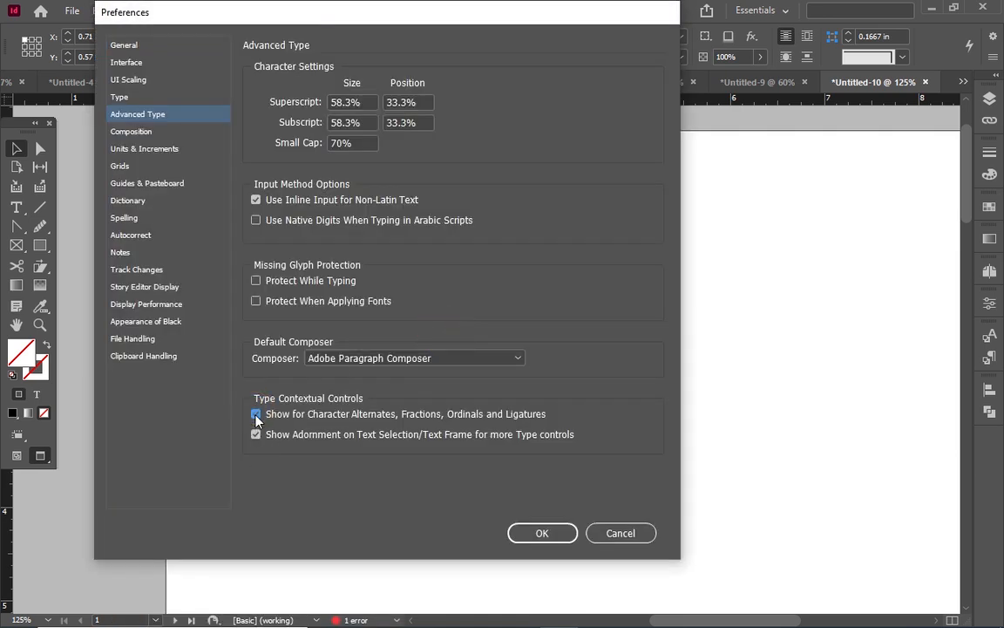
left_click(255, 414)
left_click(556, 534)
- Duplicate the "YOUNG BOY" text frame straight below the original, at about Y 2.53 in
scroll(599, 440, "down", 2)
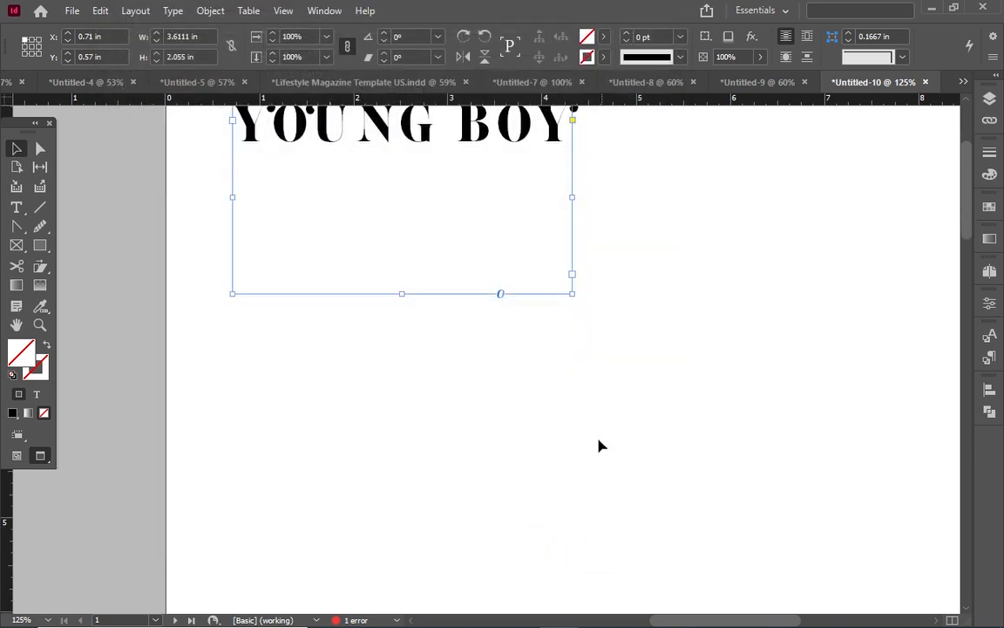
scroll(381, 377, "up", 1)
scroll(414, 225, "down", 2)
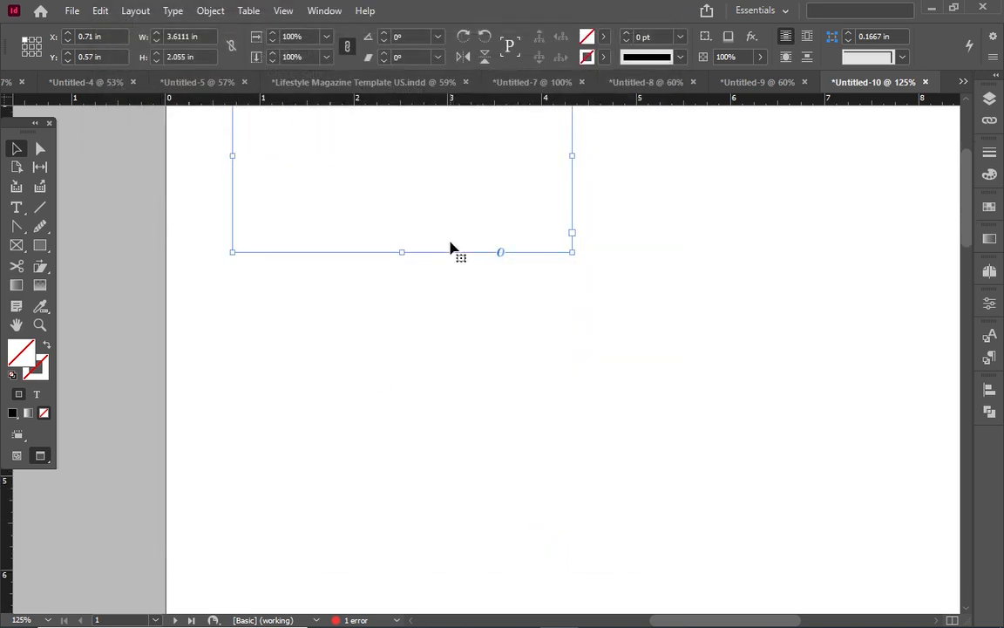
left_click(16, 207)
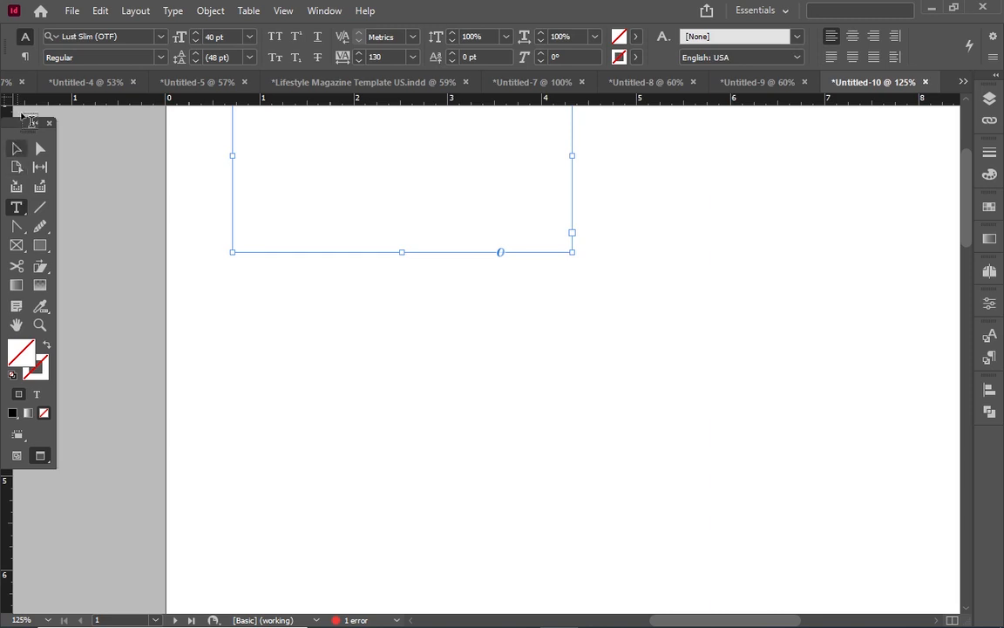
scroll(231, 161, "up", 5)
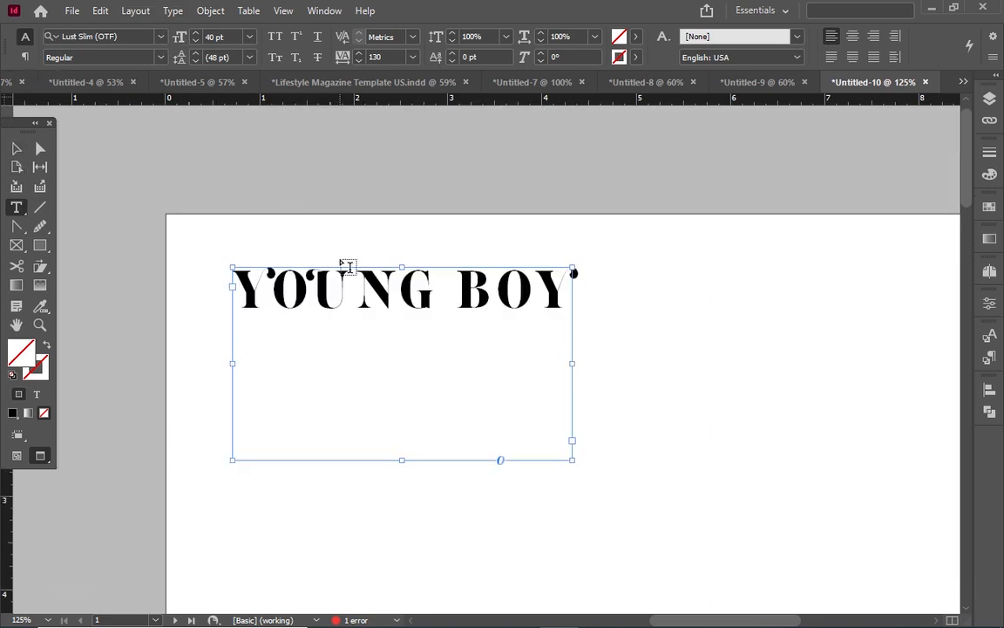
left_click(16, 149)
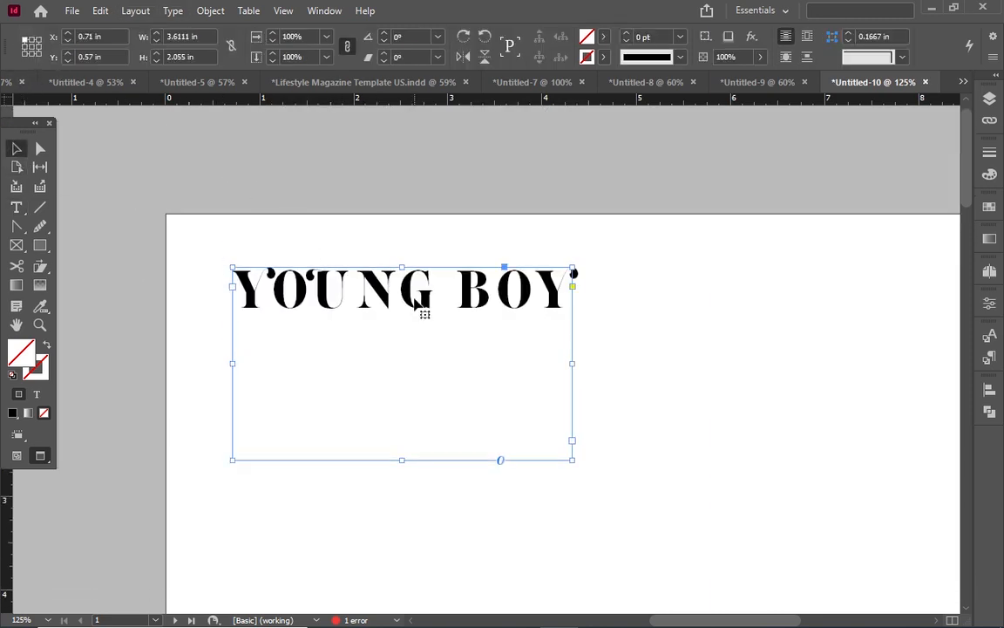
left_click_drag(419, 292, 419, 477)
scroll(397, 410, "down", 3)
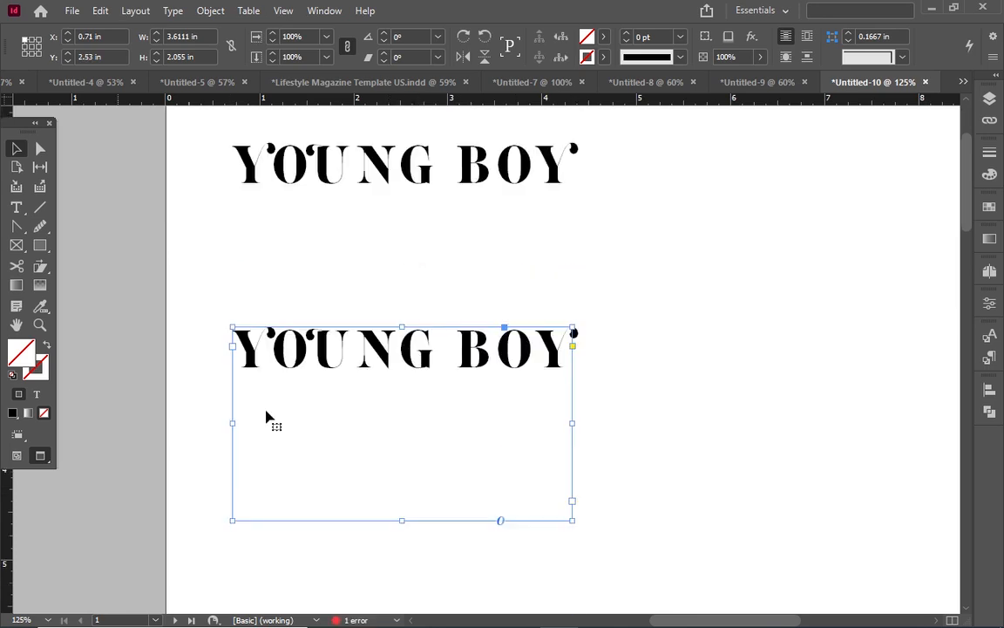
- Change the font of all the text in the lower "YOUNG BOY" copy to AdorHairline-Bold
left_click(18, 206)
left_click(450, 351)
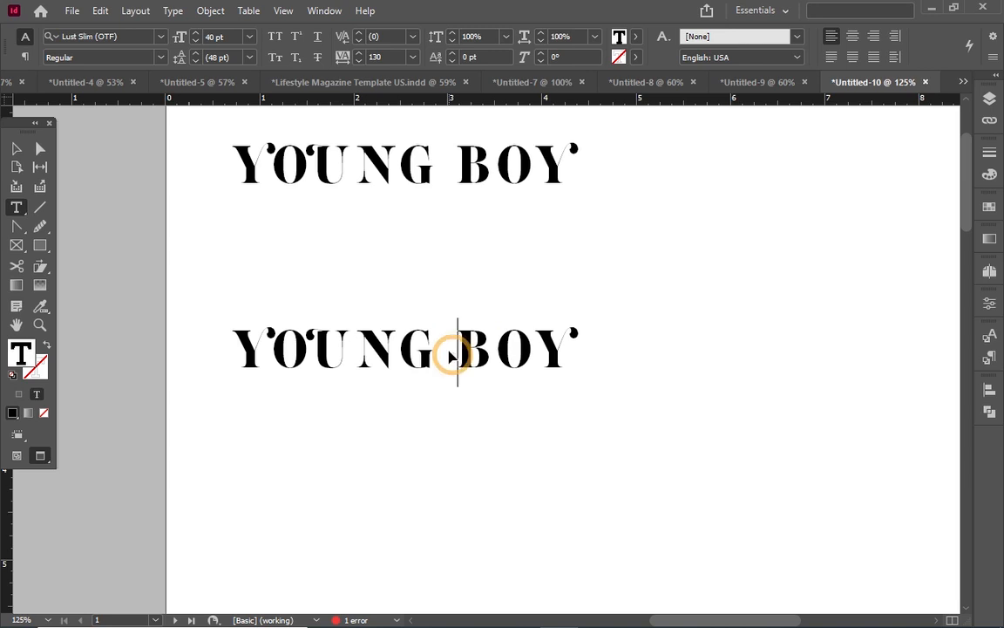
triple_click(450, 351)
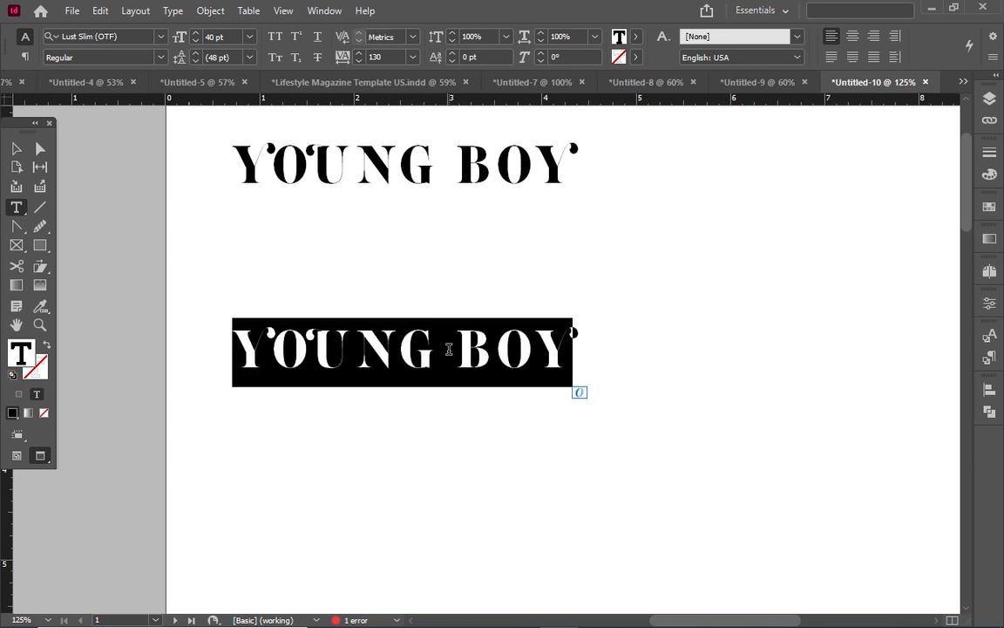
left_click(160, 37)
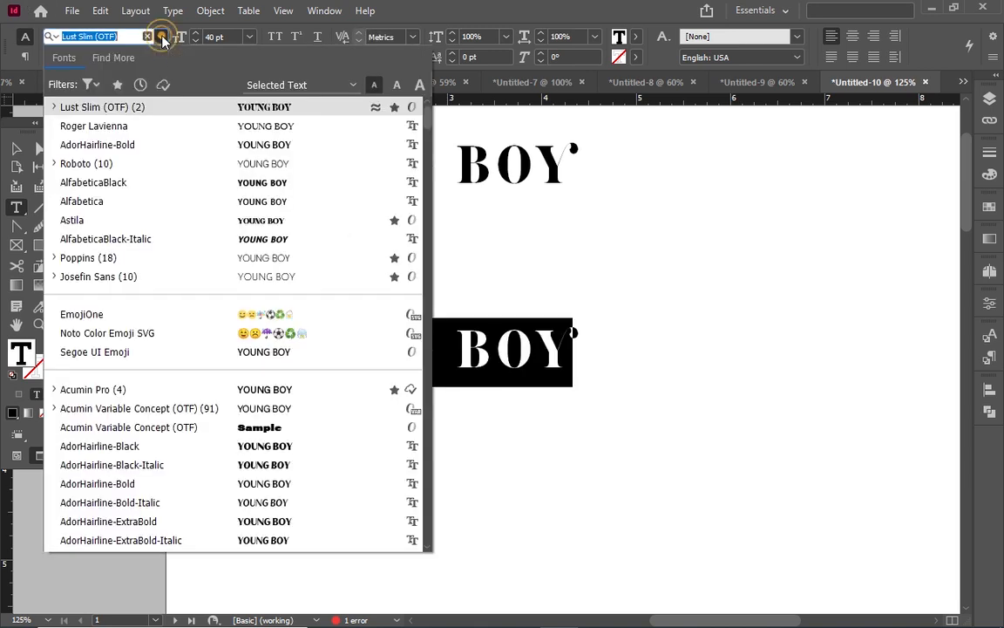
left_click(144, 146)
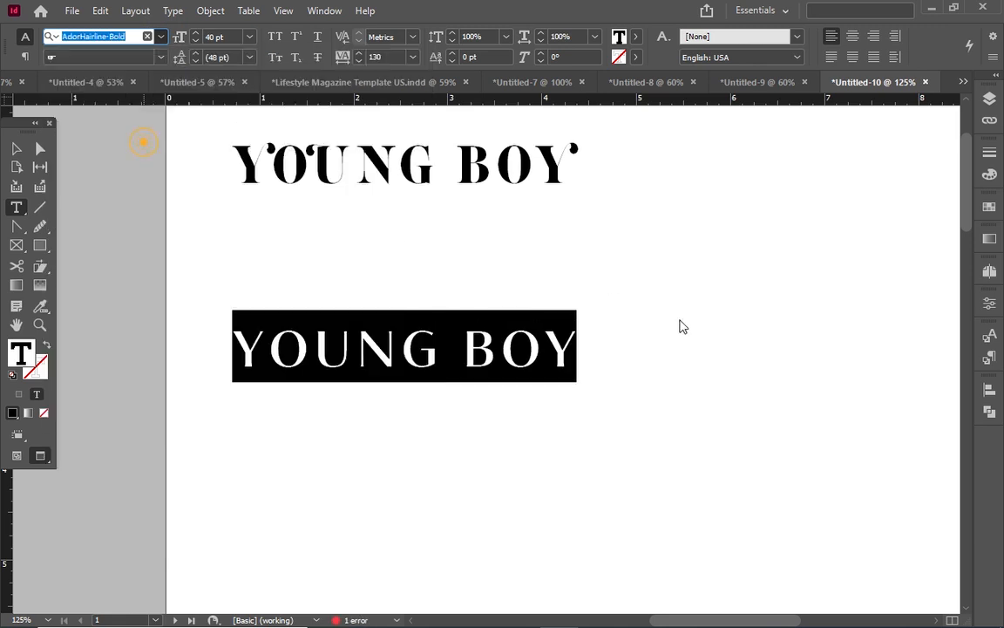
left_click(525, 346)
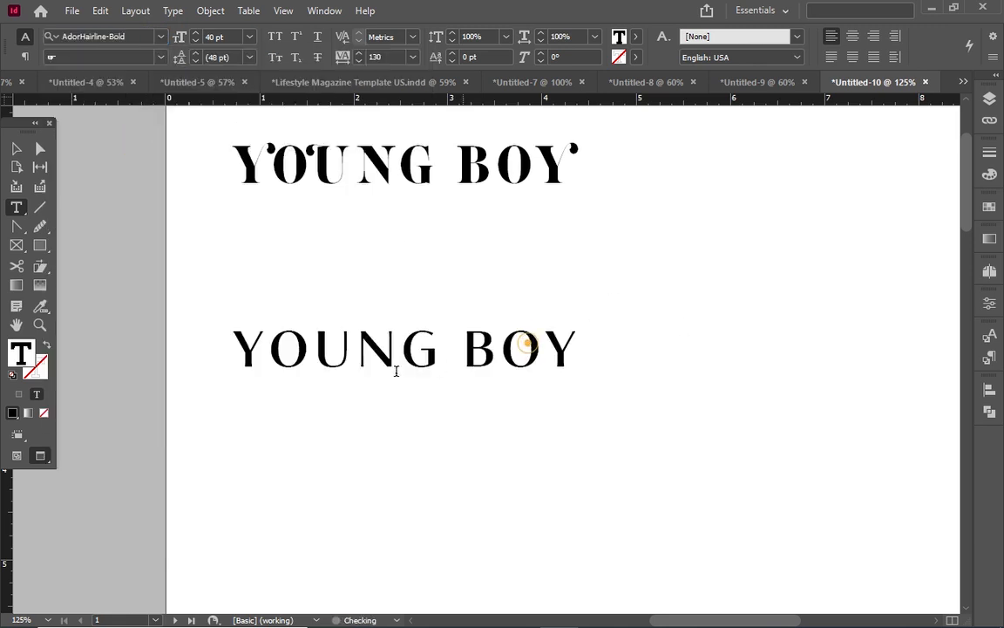
- Check which OpenType properties are available for the AdorHairline-Bold frame and deselect it
left_click(16, 149)
scroll(489, 401, "down", 2)
left_click(502, 437)
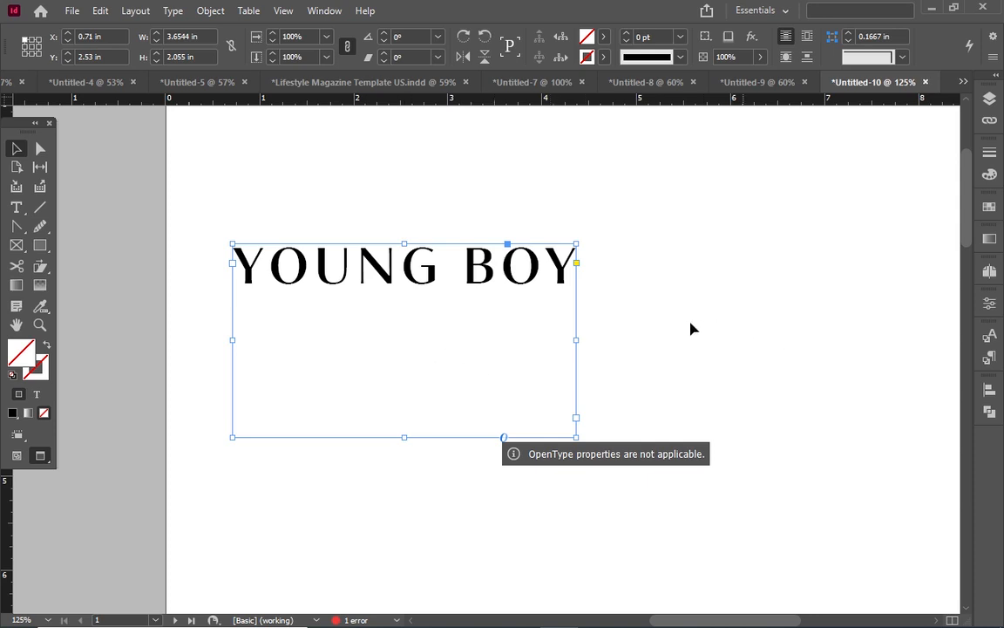
scroll(476, 336, "down", 3)
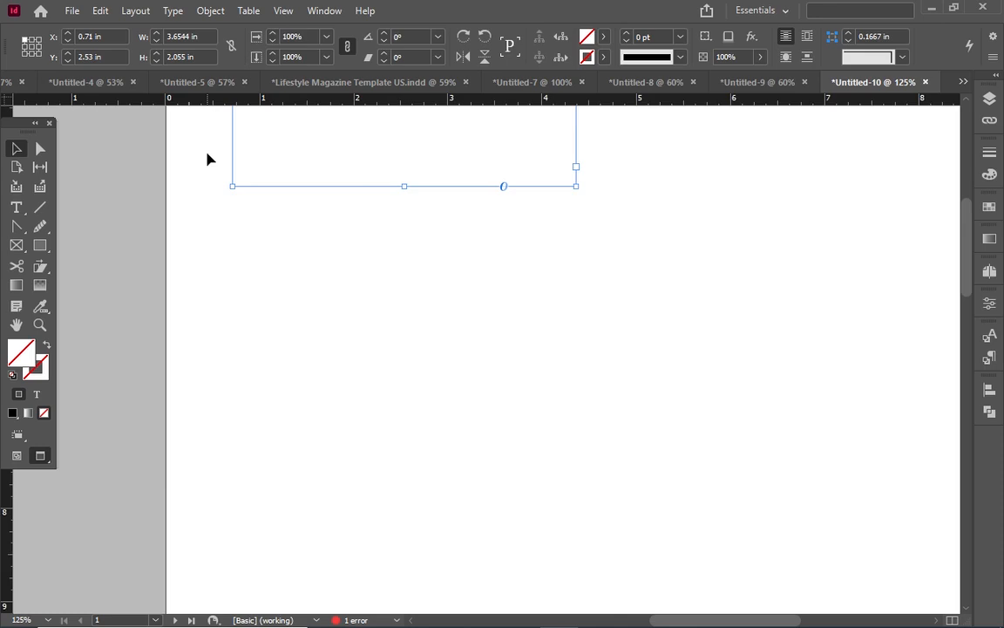
scroll(209, 159, "down", 1)
left_click(370, 331)
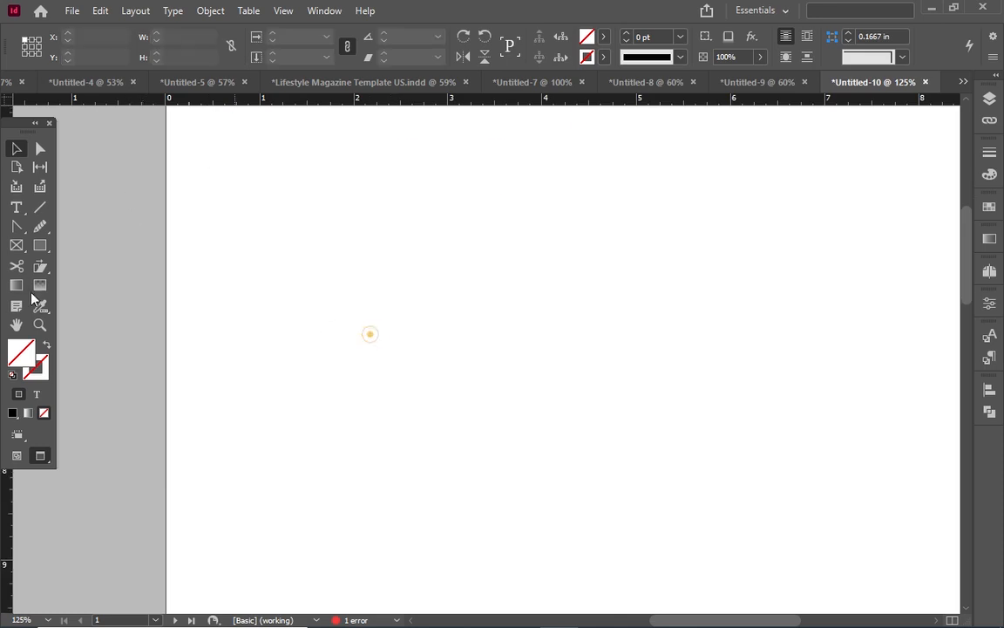
- Draw a text frame about 5.9 by 2.5 in on the blank area and enter "LOVE AND POWER" at 40 pt
left_click(16, 206)
left_click_drag(252, 240, 810, 472)
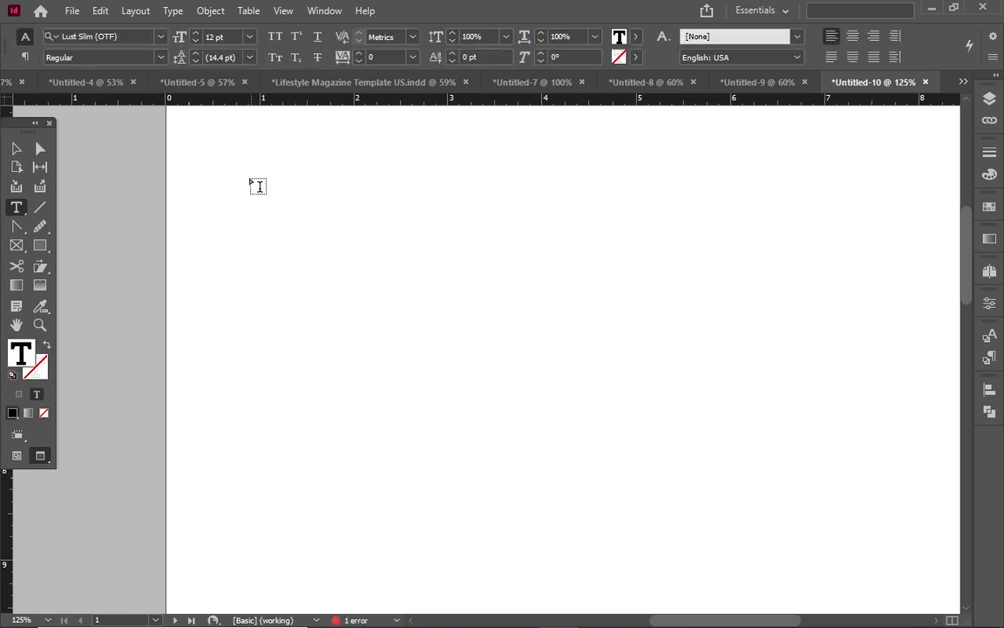
left_click(198, 32)
type("LOV")
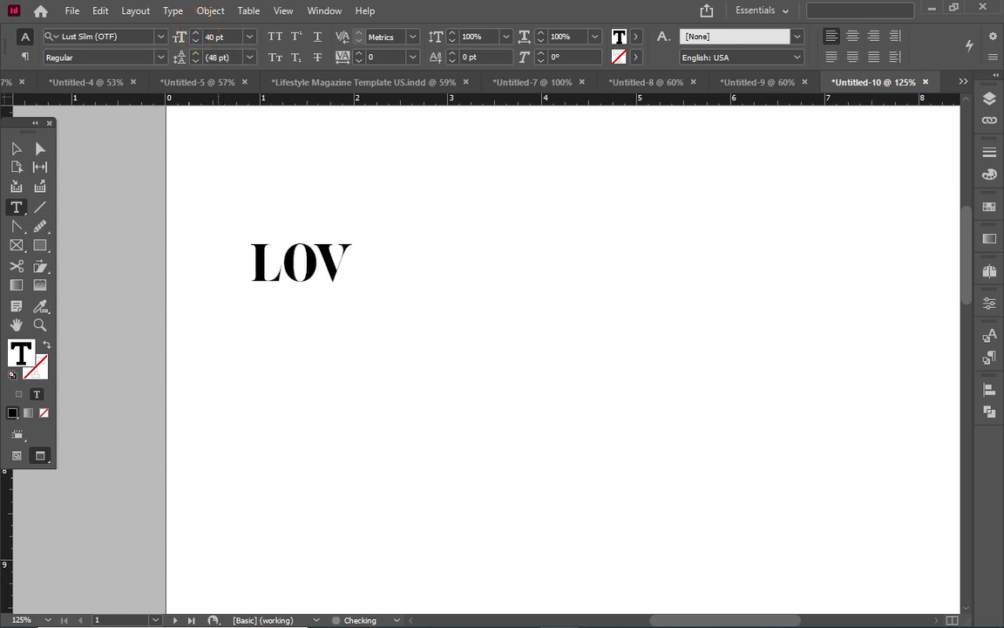
type("E AN")
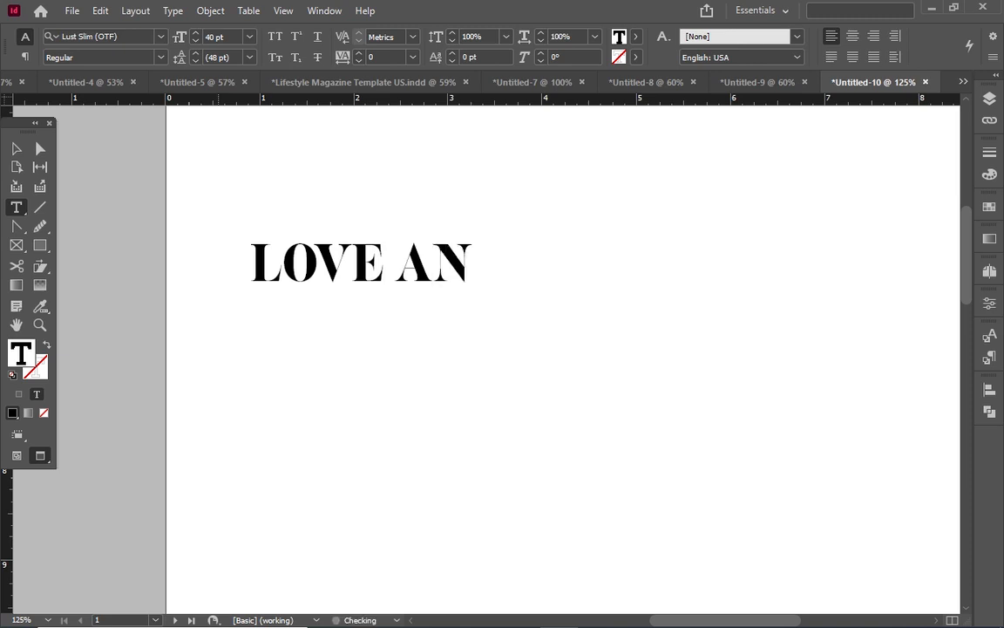
type("D POWER")
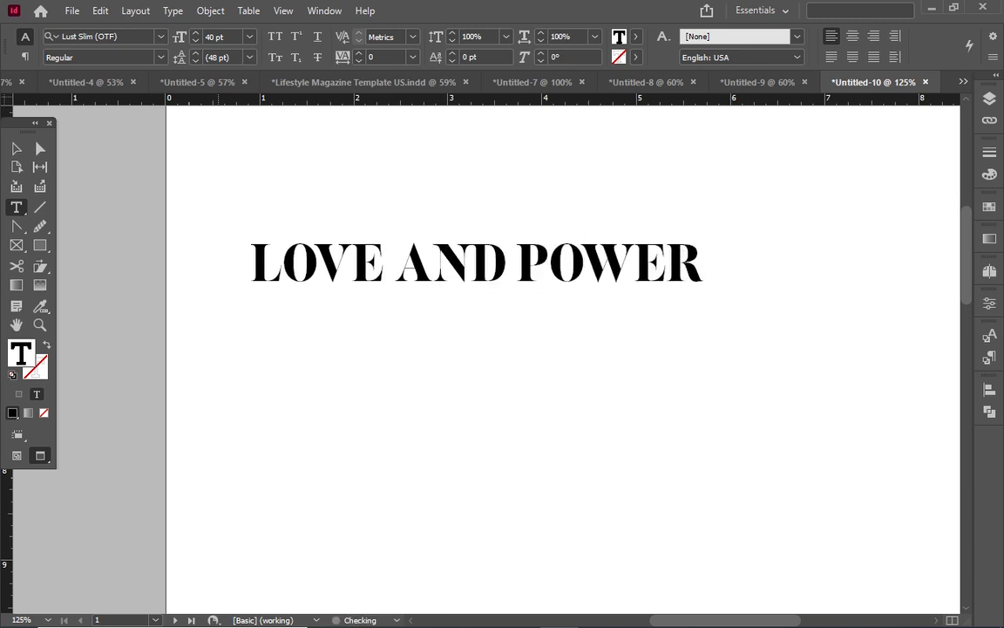
- Change the font of all the "LOVE AND POWER" text to Roger Lavienna
left_click(408, 240)
key("ctrl+a")
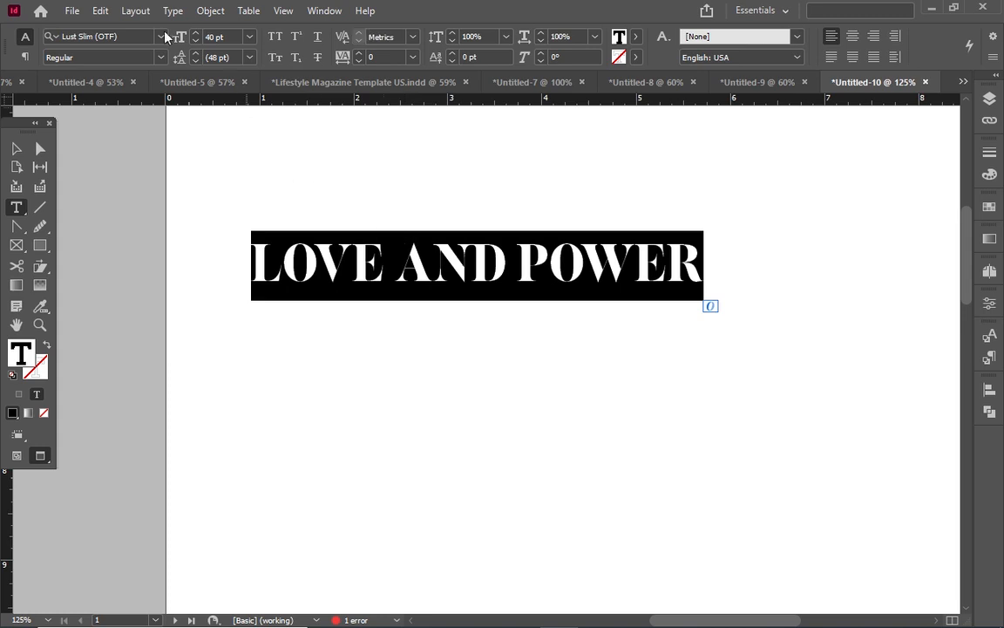
left_click(158, 38)
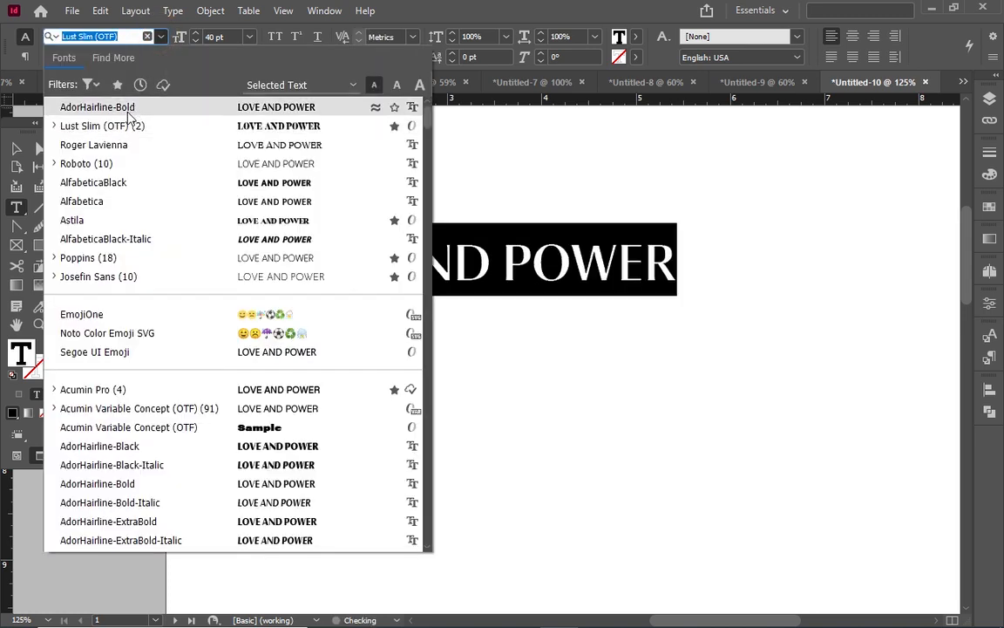
left_click(122, 152)
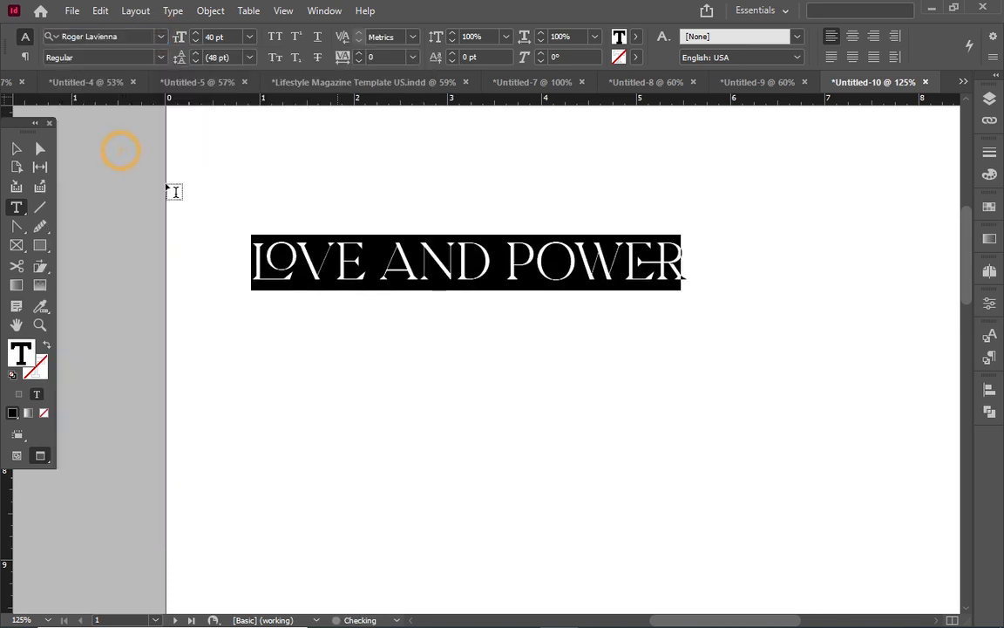
- Check which OpenType properties are available for the "LOVE AND POWER" frame and deselect it
left_click(15, 149)
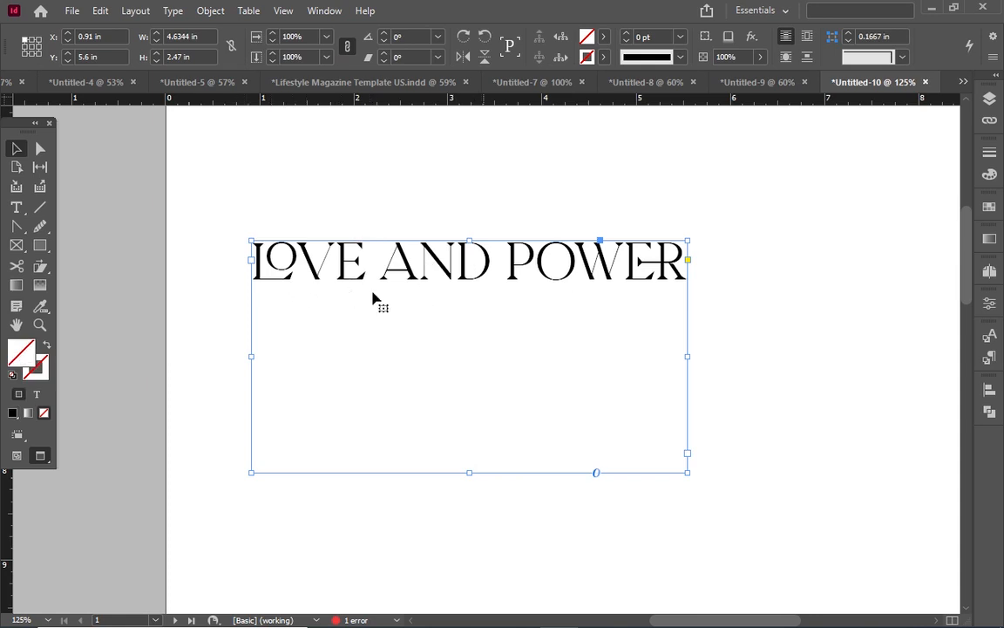
left_click(596, 474)
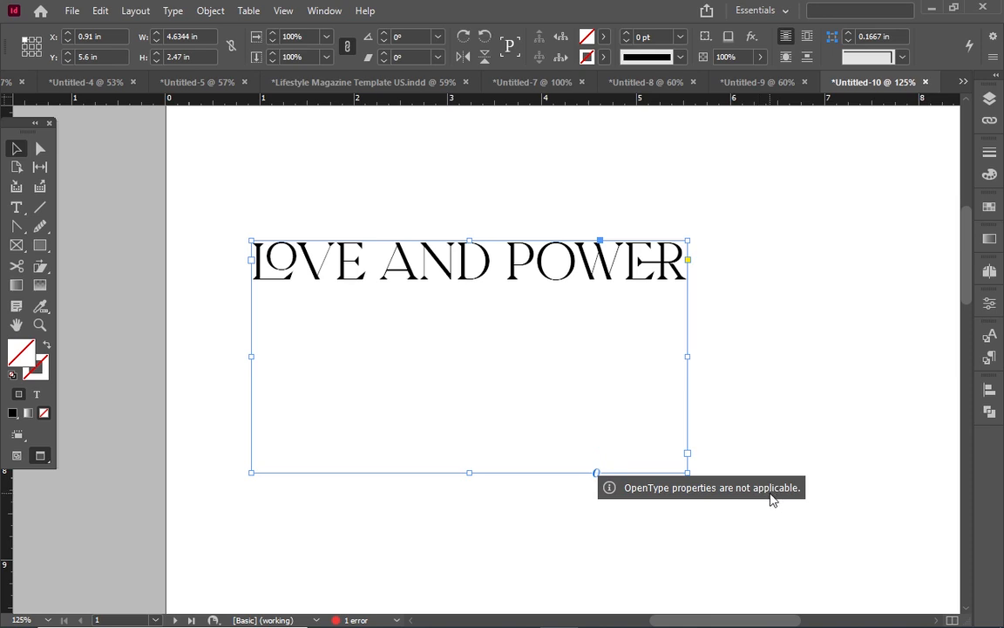
left_click(766, 413)
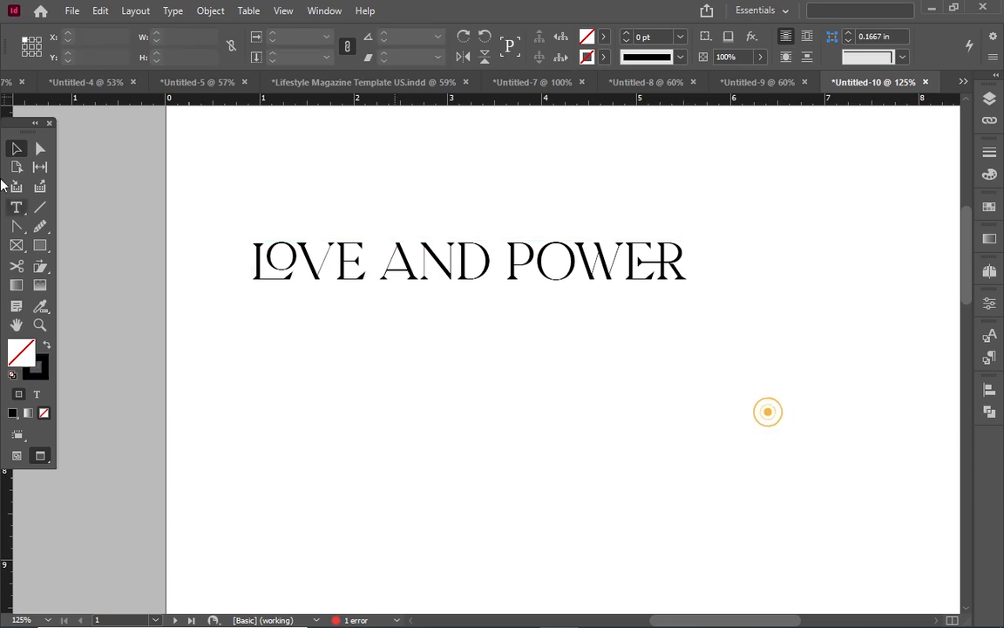
- Turn ligatures off for the "LOVE AND POWER" frame through the Character options and turn them back on
left_click(380, 272)
left_click(380, 272)
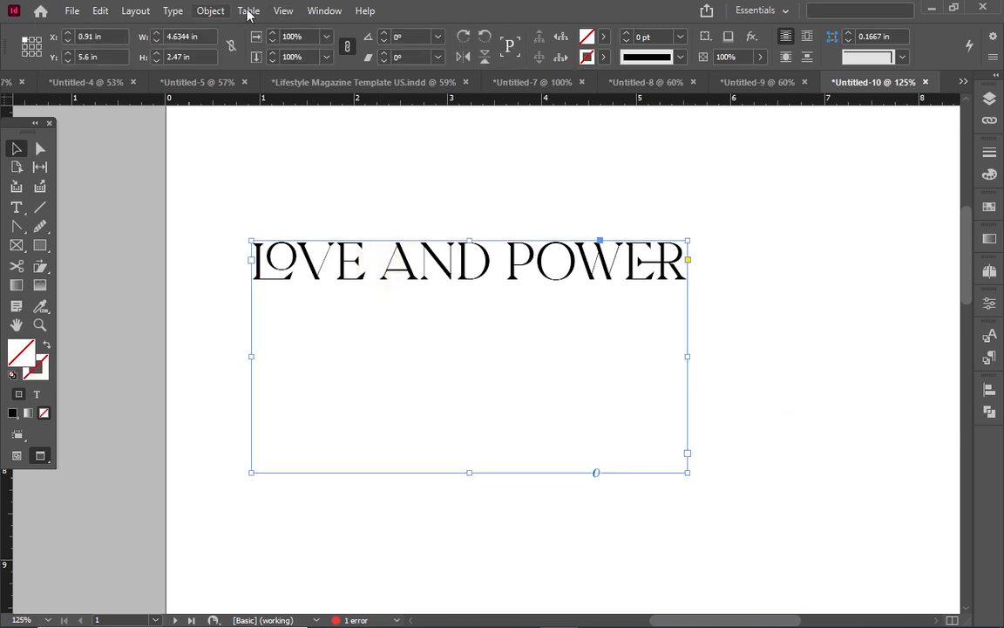
left_click(319, 10)
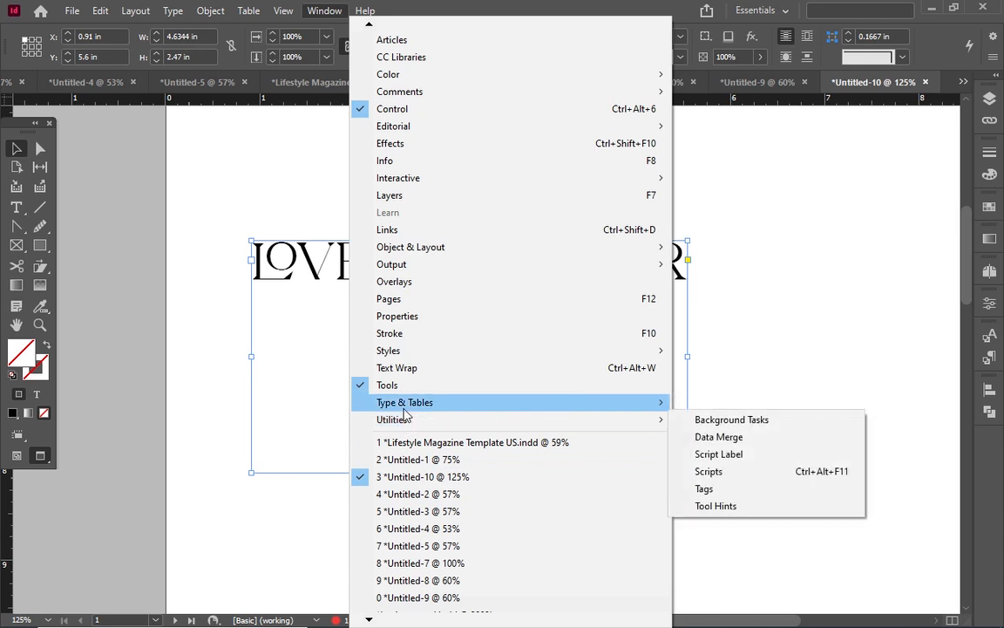
mouse_move(628, 405)
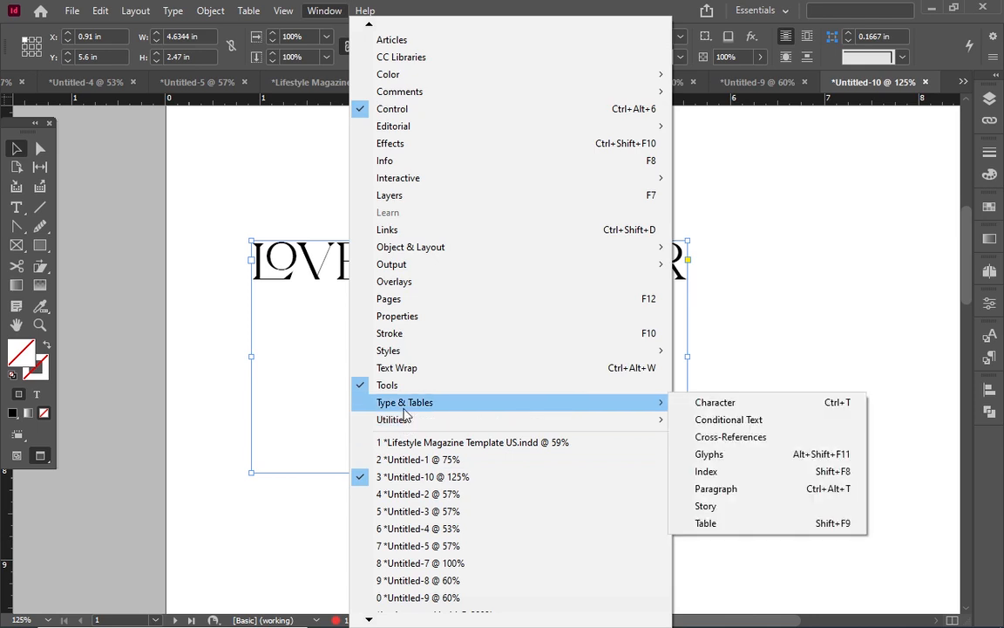
left_click(738, 406)
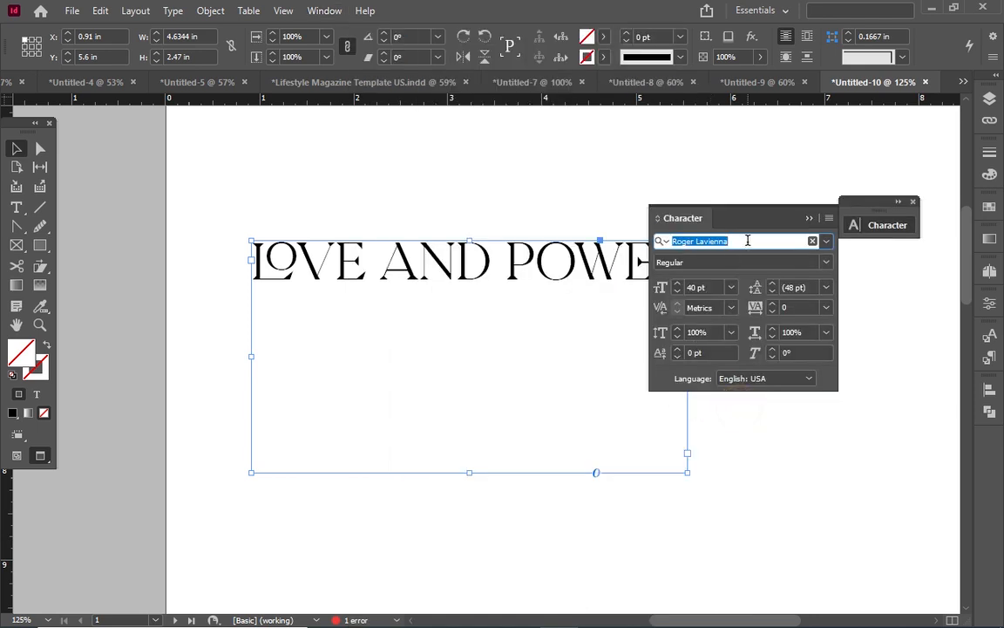
left_click(828, 219)
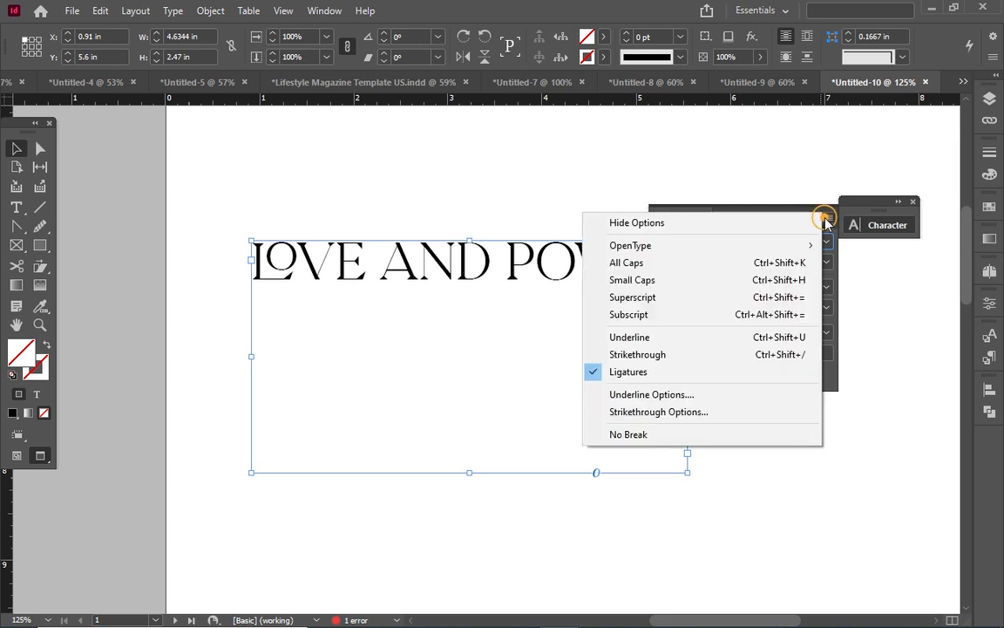
left_click(593, 373)
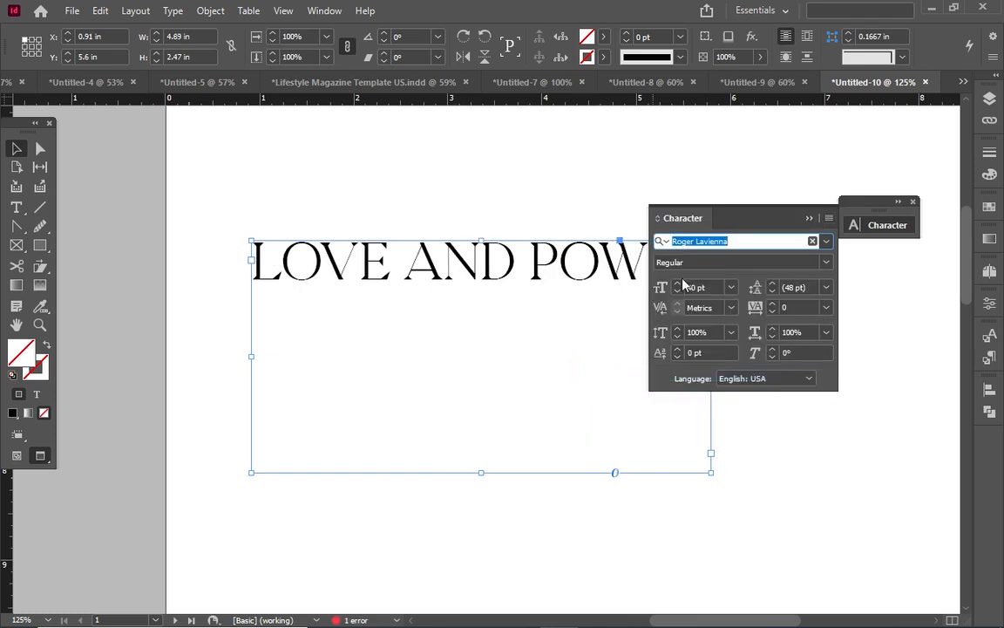
left_click(829, 219)
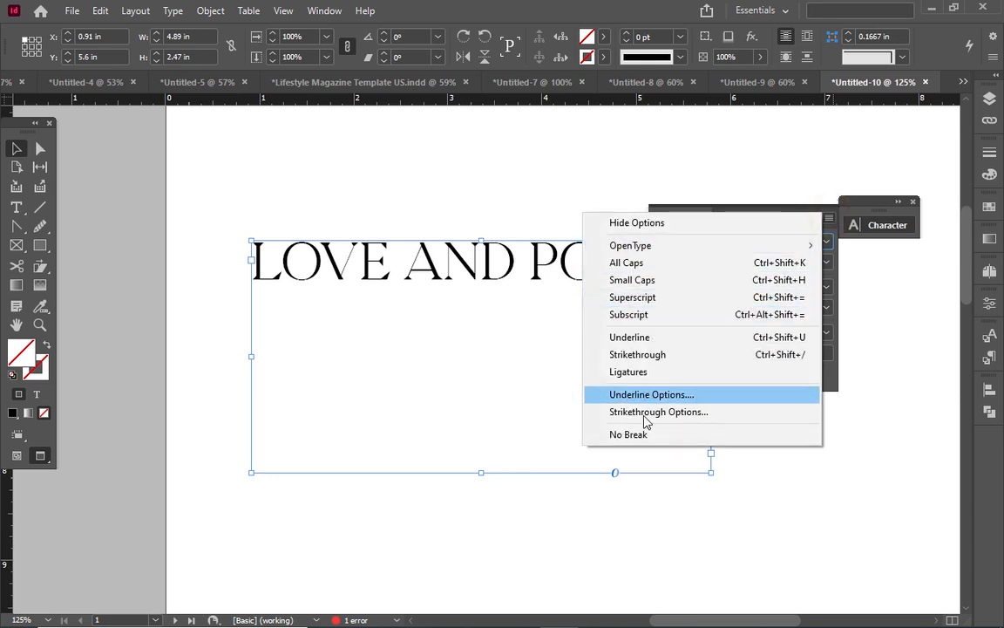
left_click(603, 373)
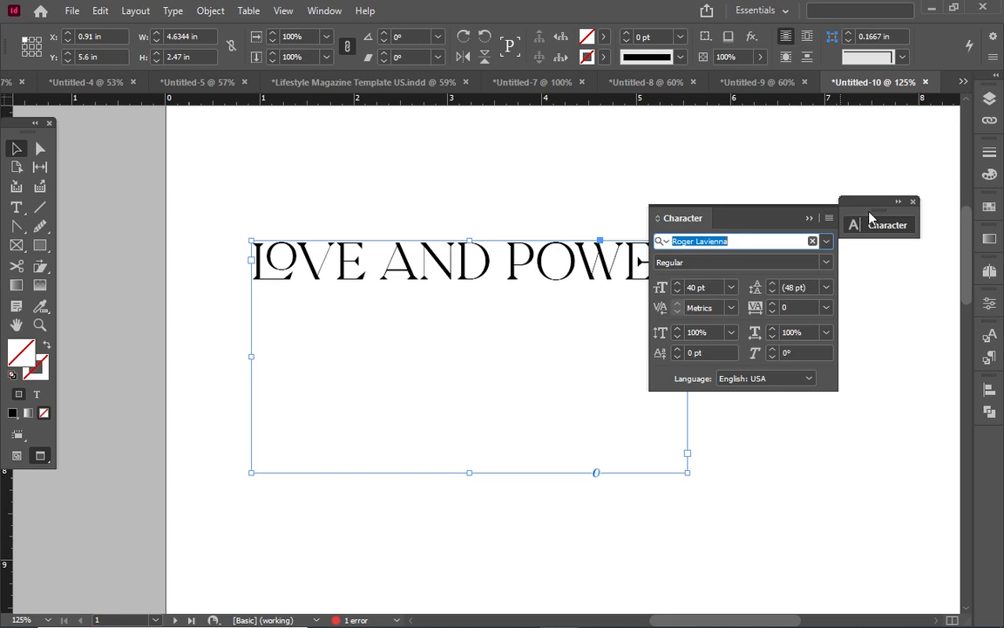
- Move the Character panel slightly away from the text frame and collapse it
left_click_drag(869, 212, 900, 214)
left_click(896, 229)
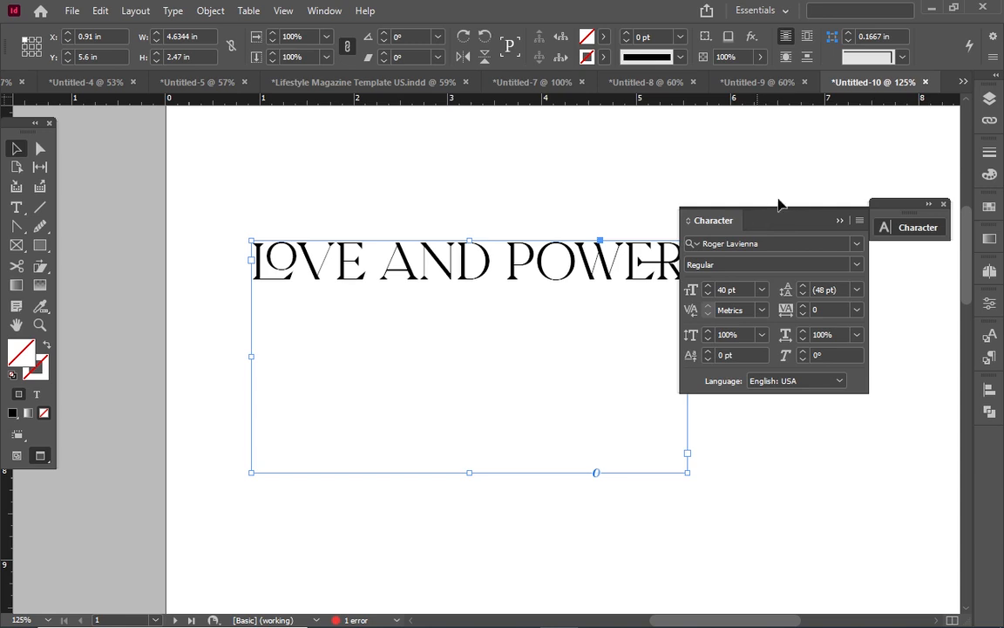
left_click(840, 222)
- Delete the "YOUNG BOY" and "LOVE AND POWER" text frames to clear the page
scroll(841, 223, "down", 4)
scroll(829, 242, "down", 3)
scroll(829, 243, "up", 9)
scroll(697, 399, "up", 4)
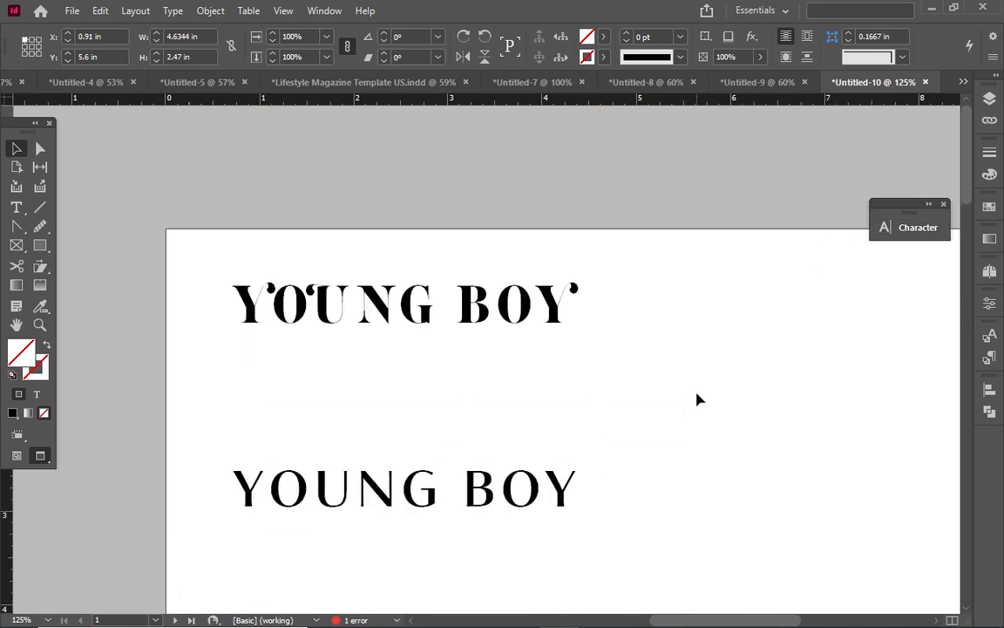
left_click_drag(215, 260, 745, 614)
key("Delete")
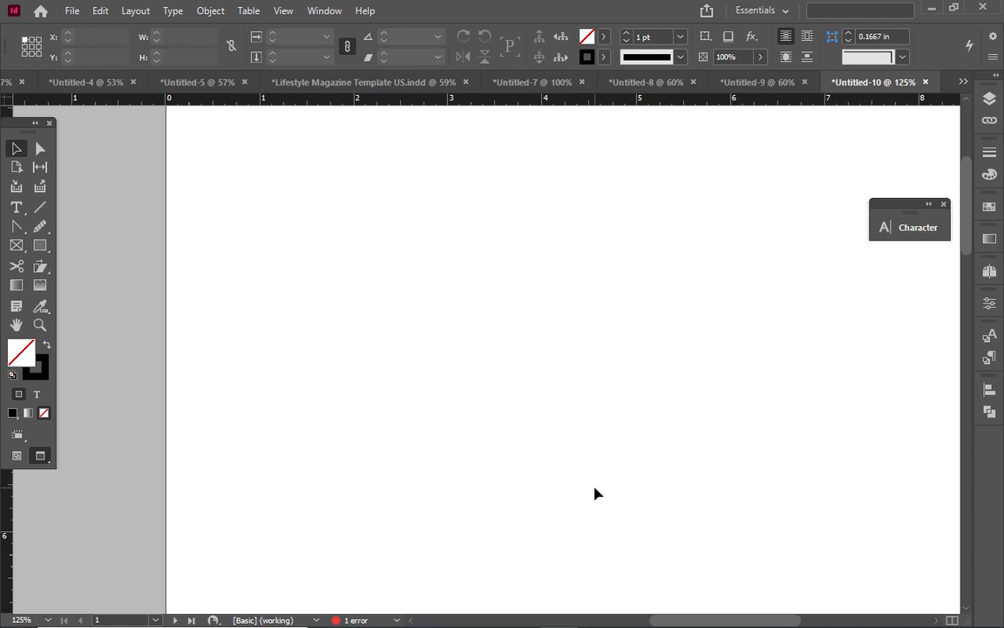
- Draw a text frame about 6.4 by 3 in near the top of the empty page and set its font to Mont Heavy DEMO
key("ctrl+minus")
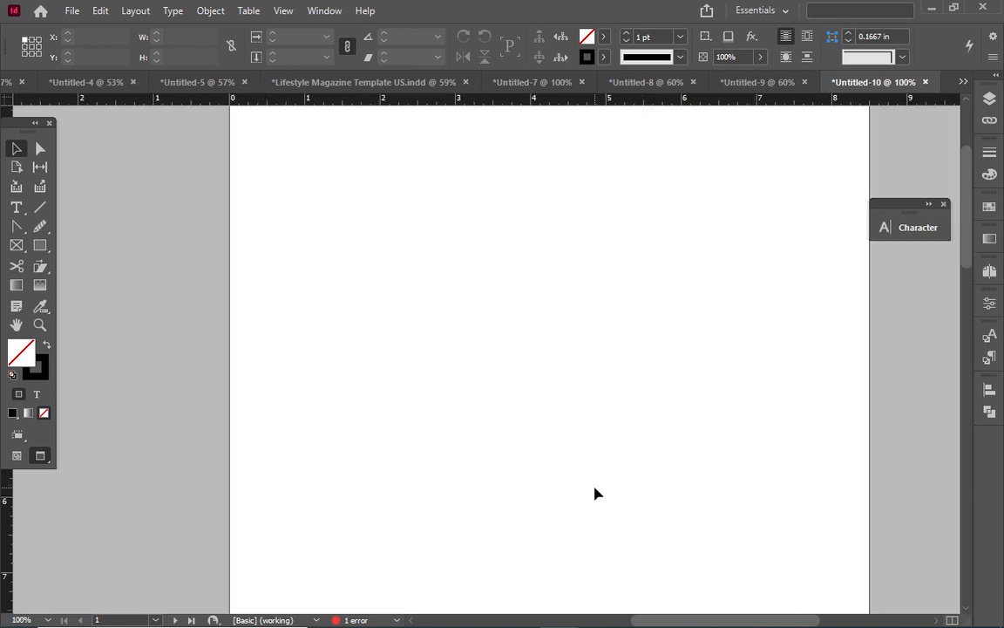
scroll(601, 446, "up", 3)
scroll(601, 447, "down", 1)
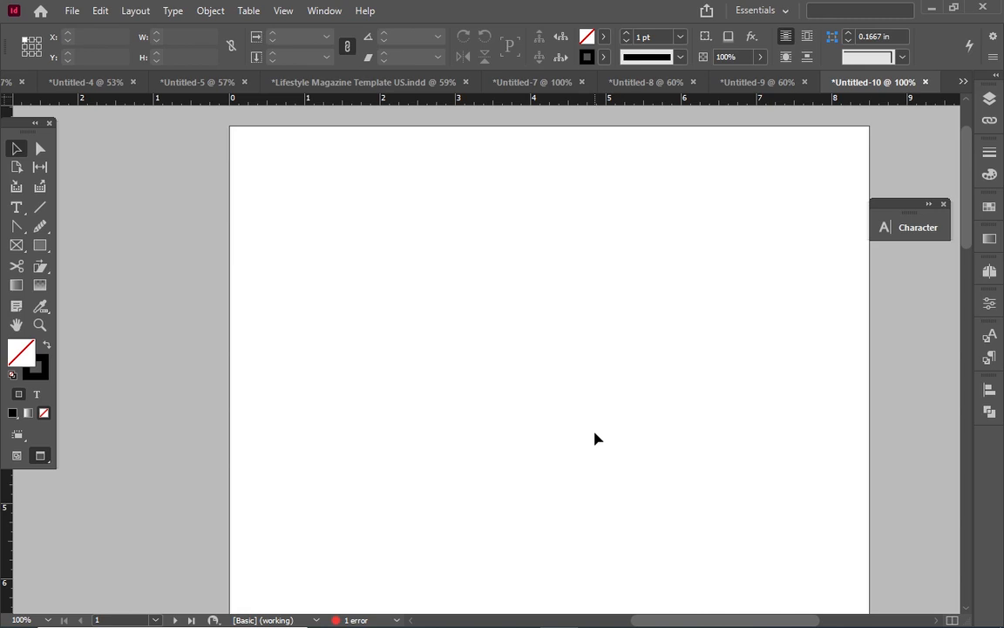
scroll(591, 441, "down", 2)
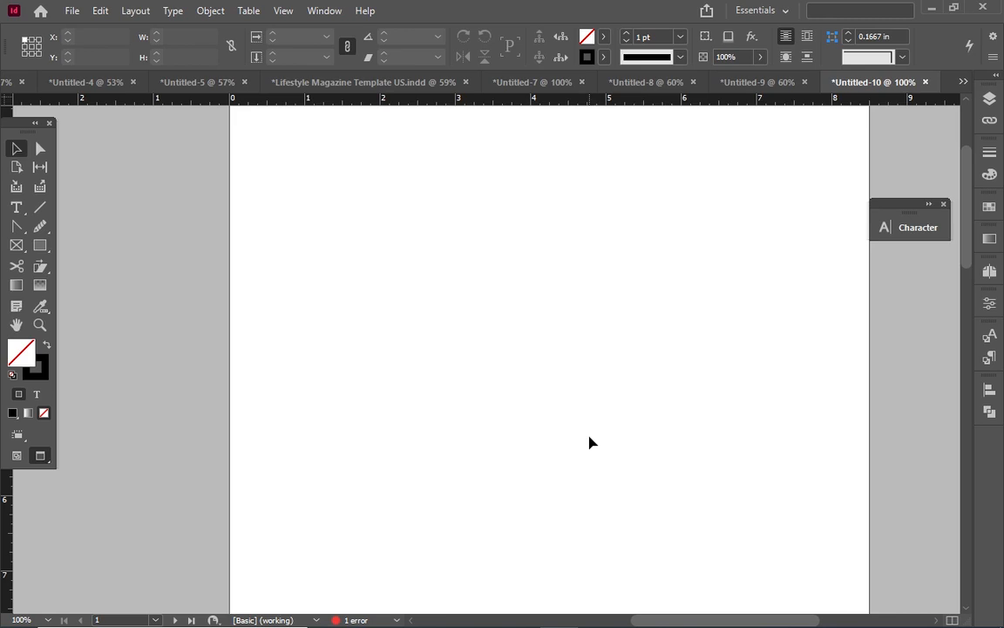
scroll(591, 442, "up", 2)
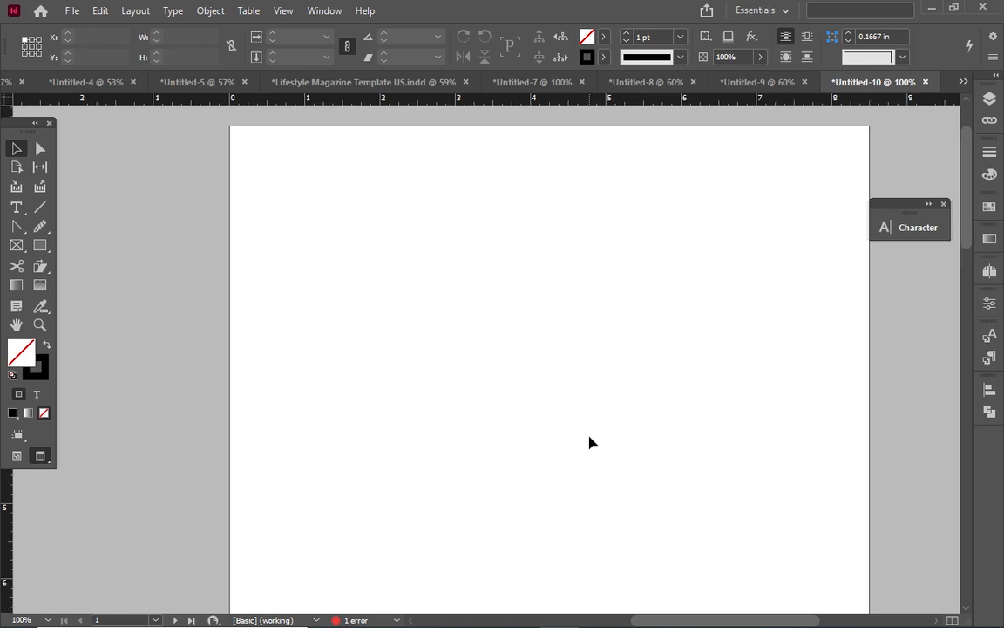
left_click(16, 207)
left_click_drag(300, 204, 785, 433)
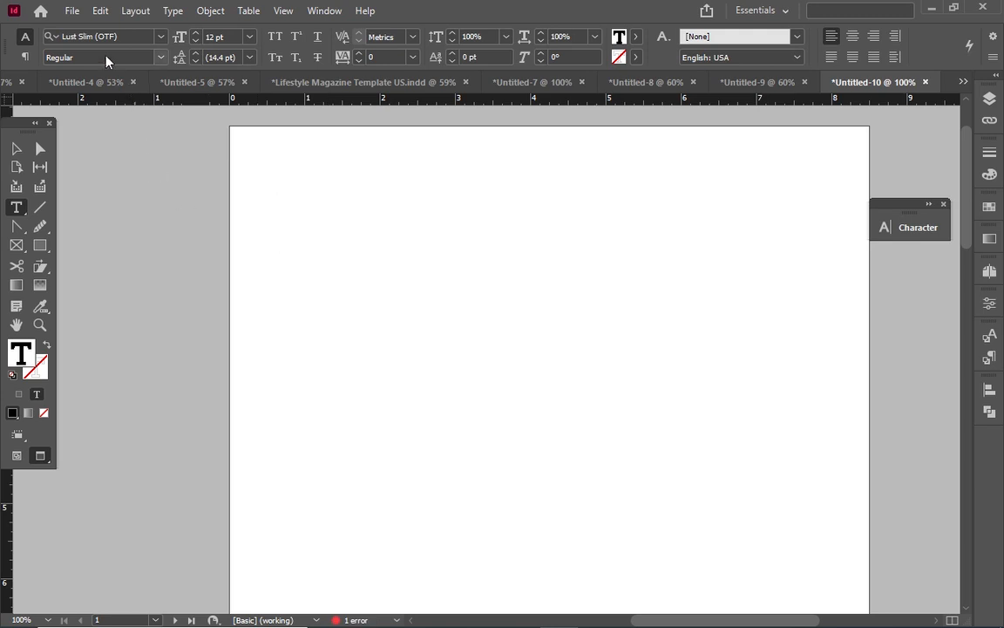
left_click(160, 38)
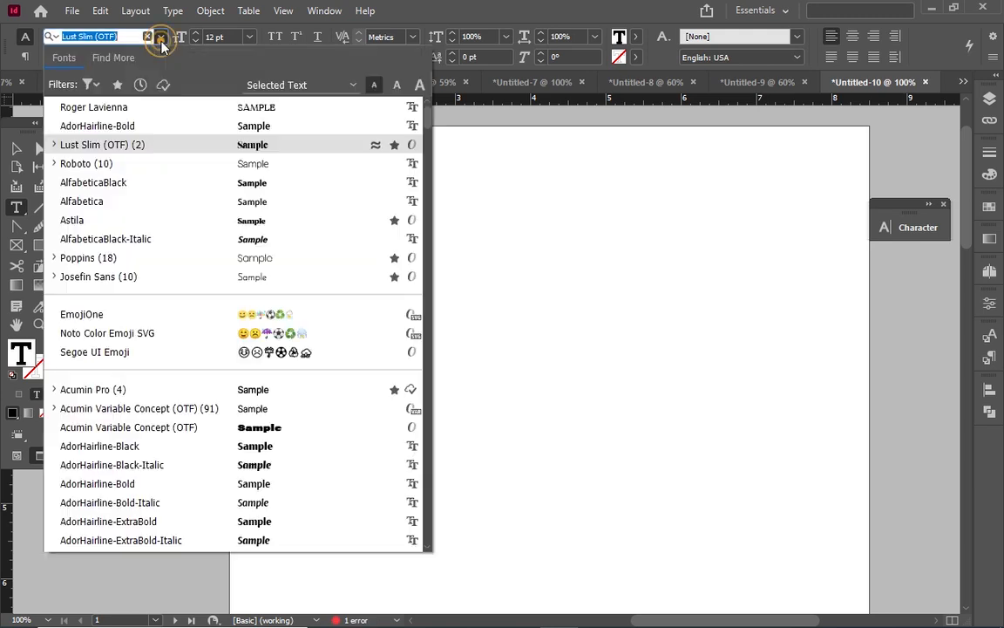
type("MO")
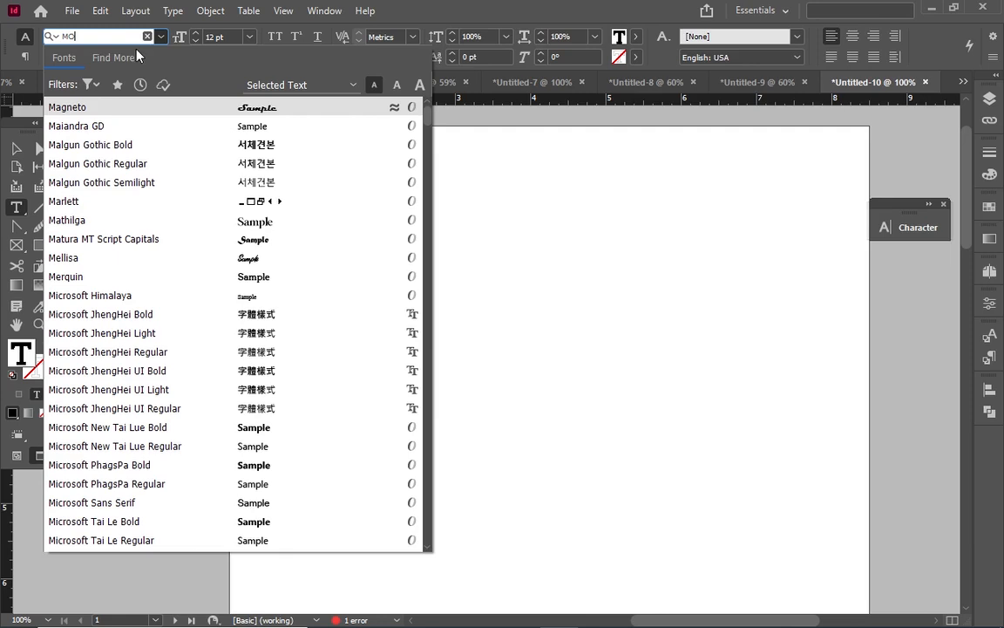
type("N")
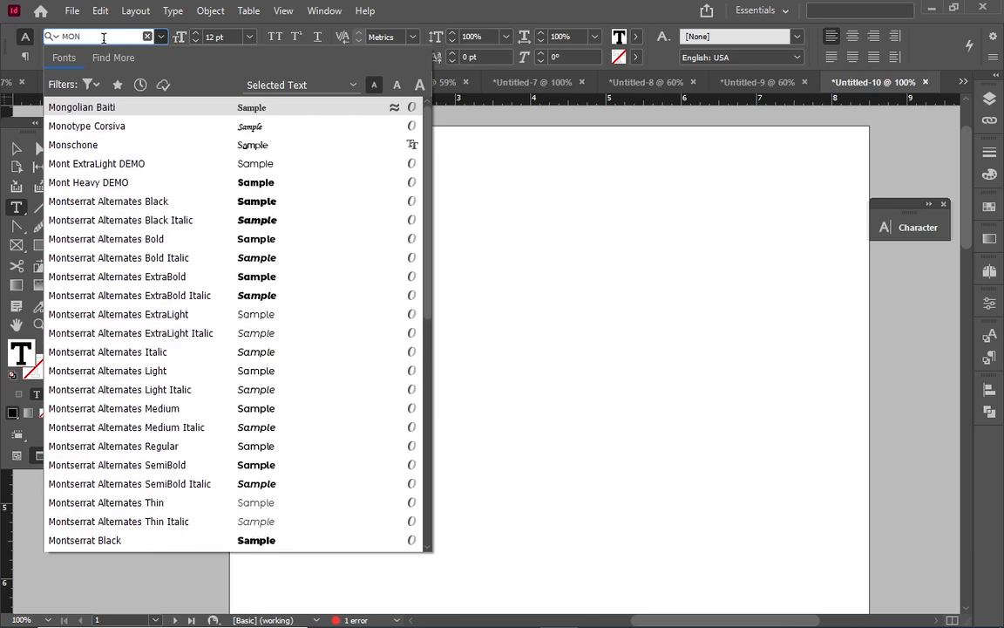
type("T")
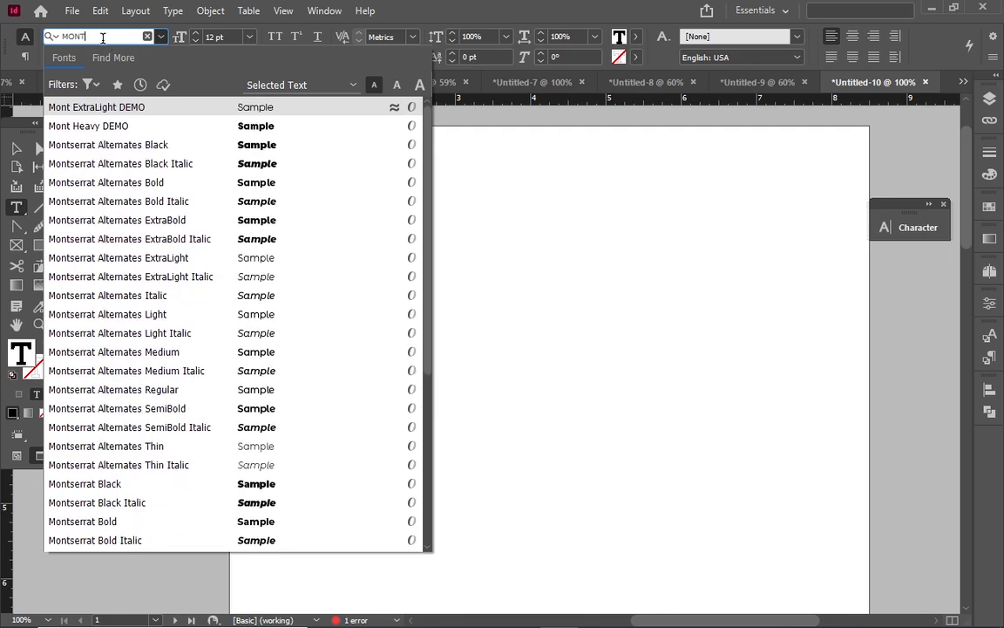
left_click(108, 127)
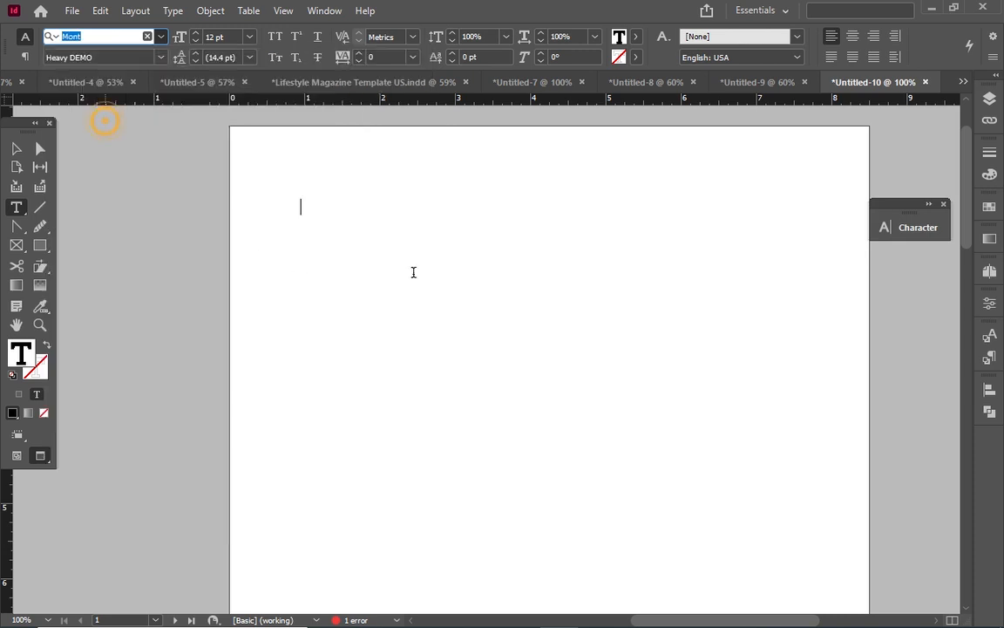
- Set the font size to 60 pt and enter "MONEY" in the new frame
left_click(196, 35)
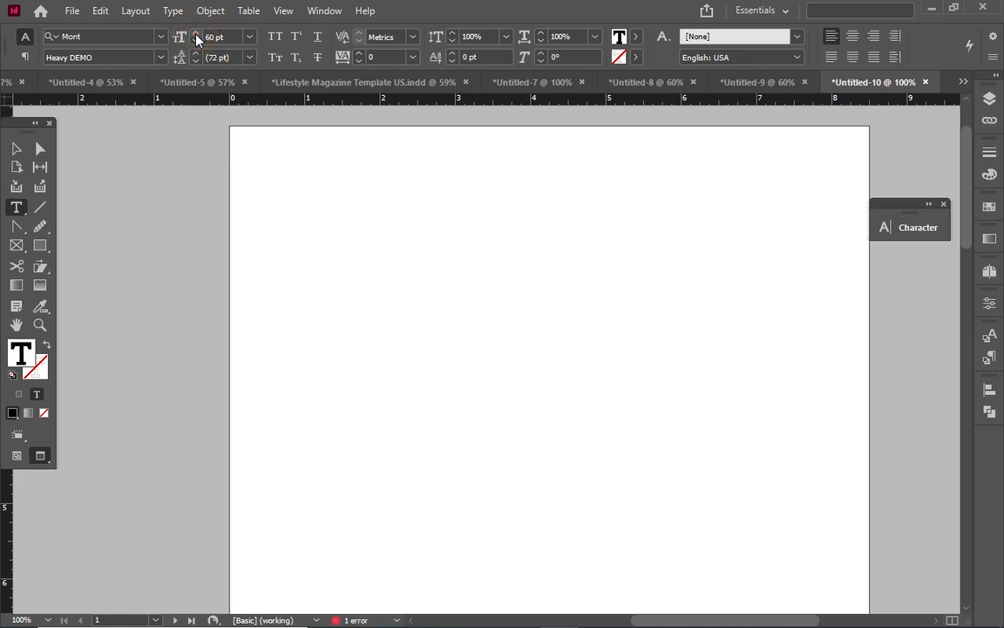
type("M")
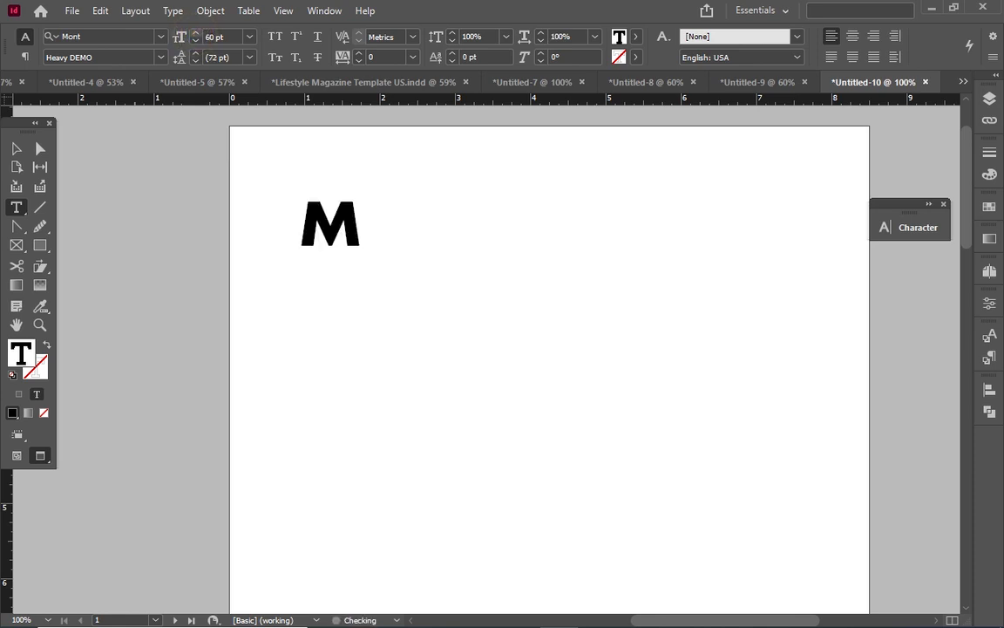
type("ON")
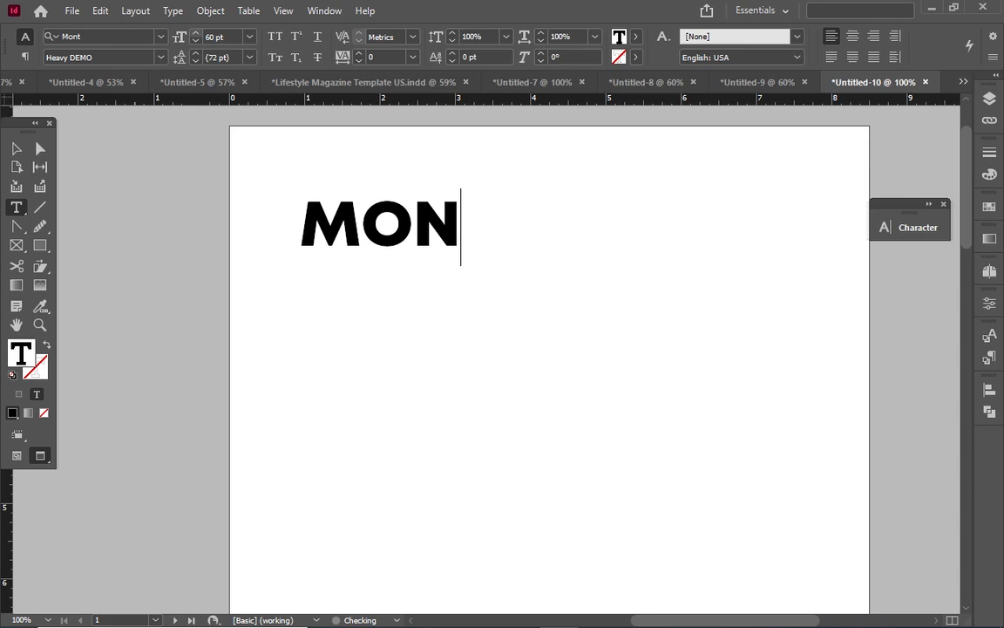
type("EY")
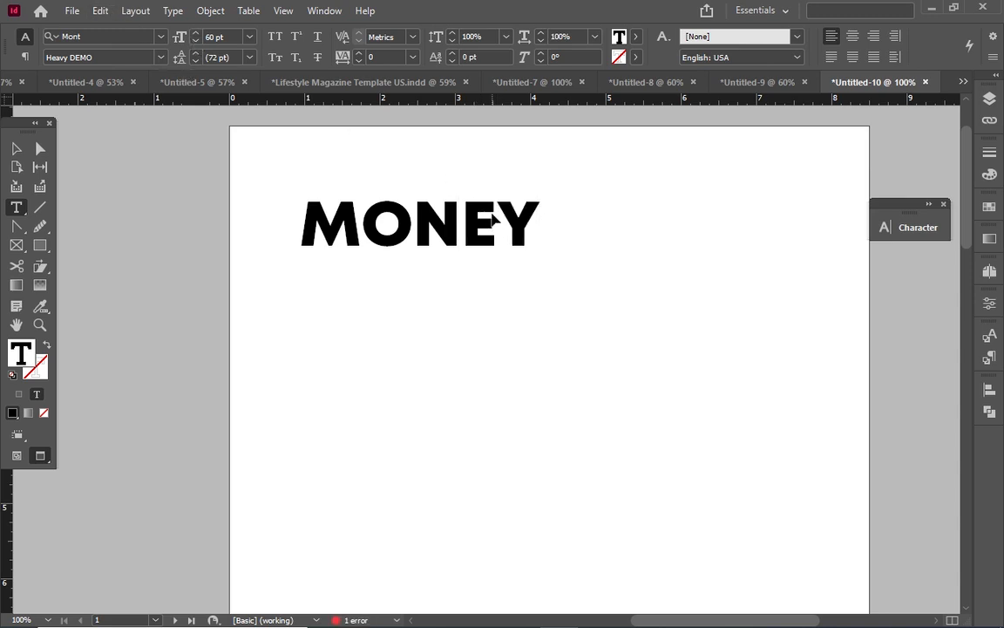
- Increase the font size of the "MONEY" text to 110 pt and deselect it
double_click(468, 202)
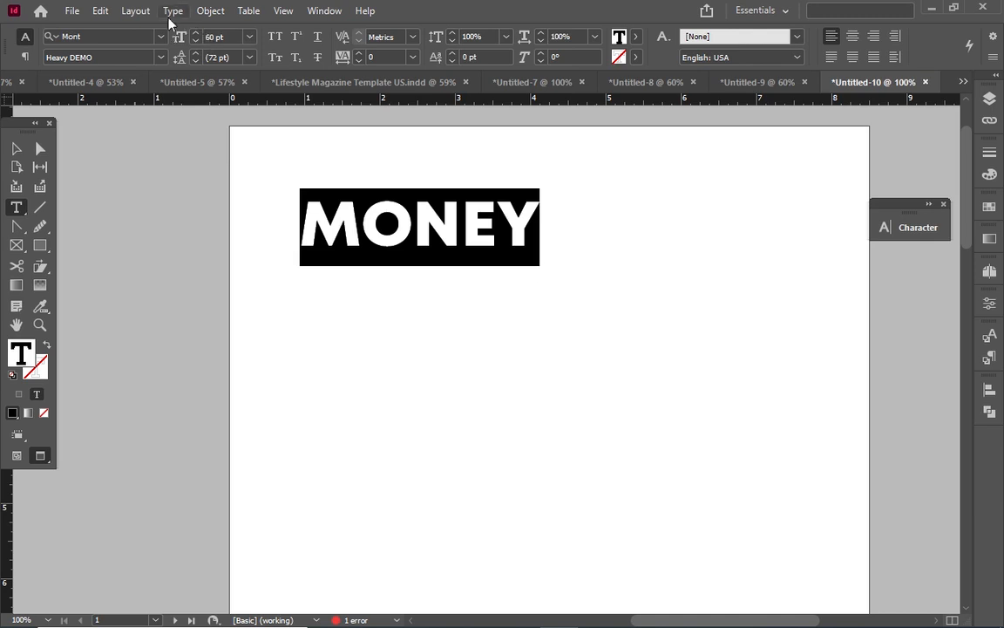
left_click(194, 33)
left_click(193, 33)
left_click(193, 33)
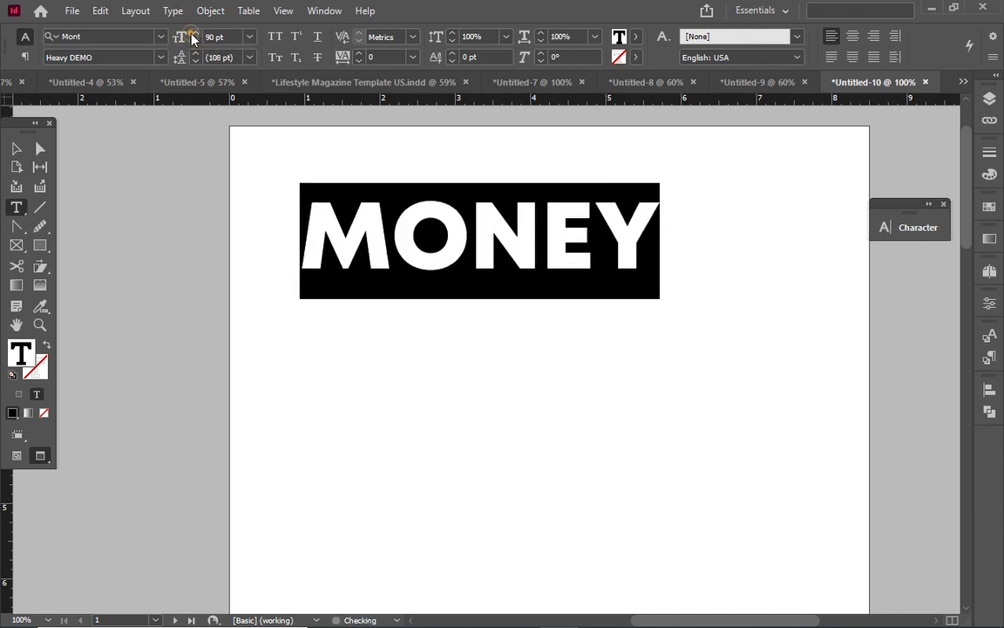
left_click(194, 34)
left_click(194, 33)
left_click(601, 523)
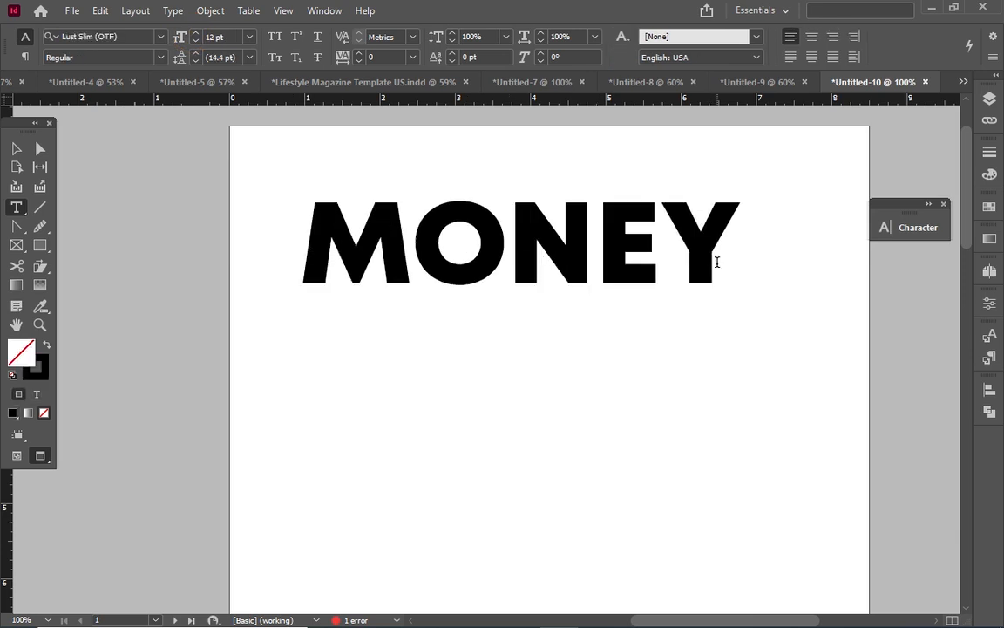
- Convert all of the "MONEY" text to outlines
scroll(717, 261, "right", 2)
left_click(432, 264)
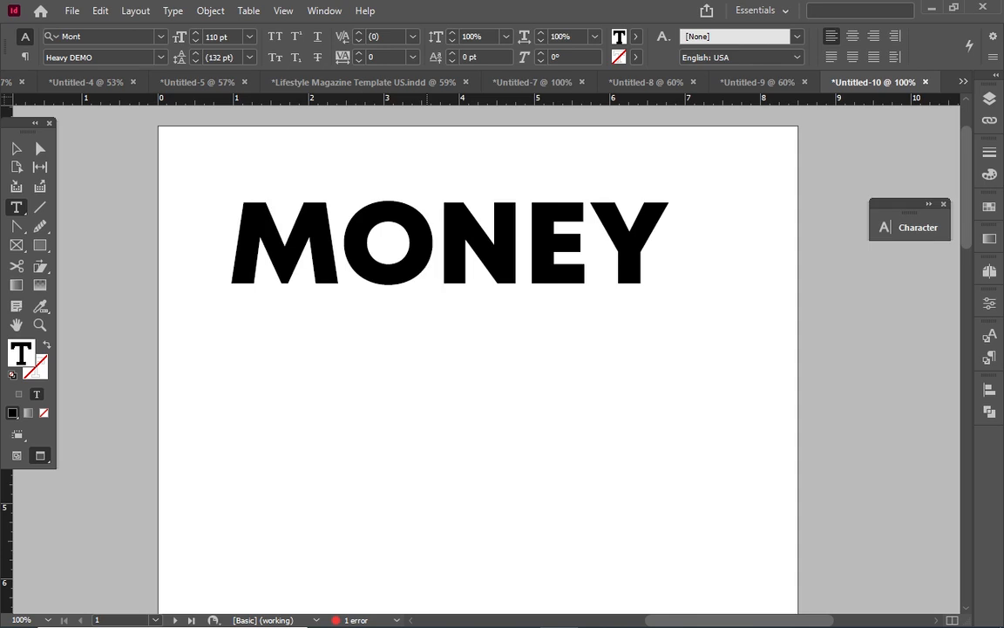
key("ctrl+a")
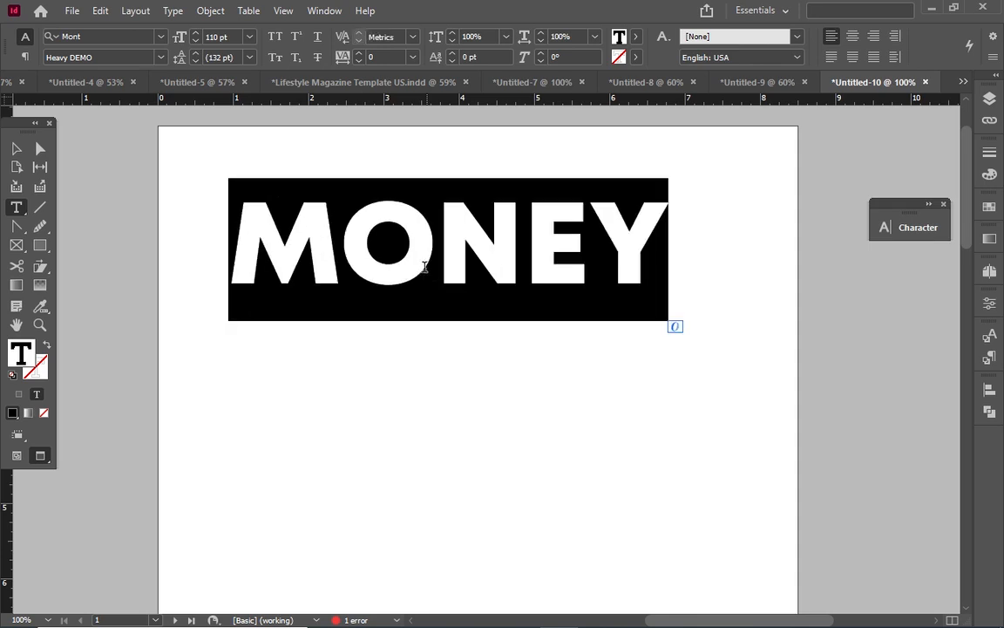
left_click(173, 11)
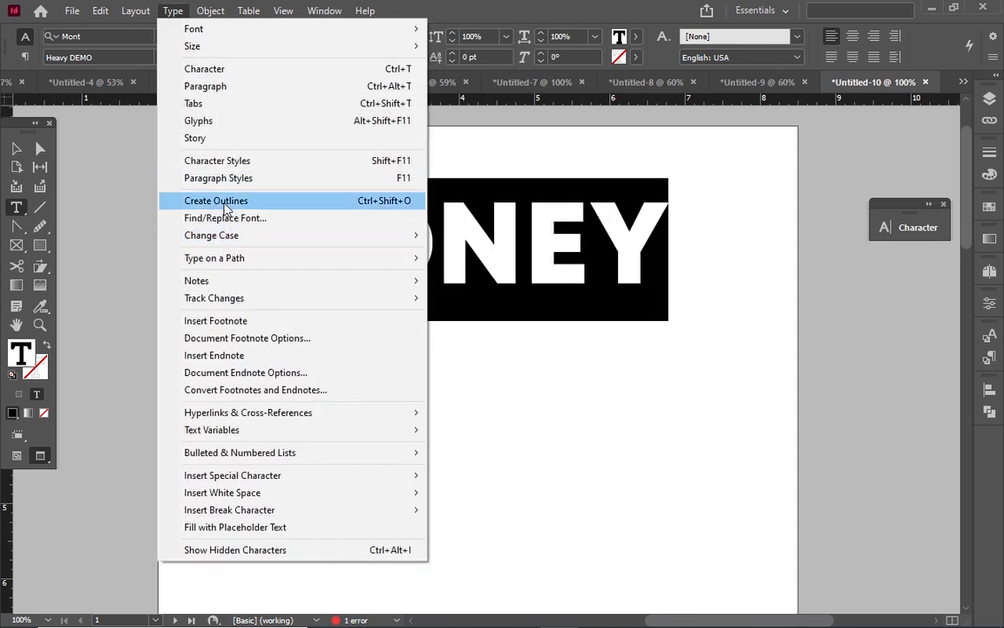
left_click(224, 202)
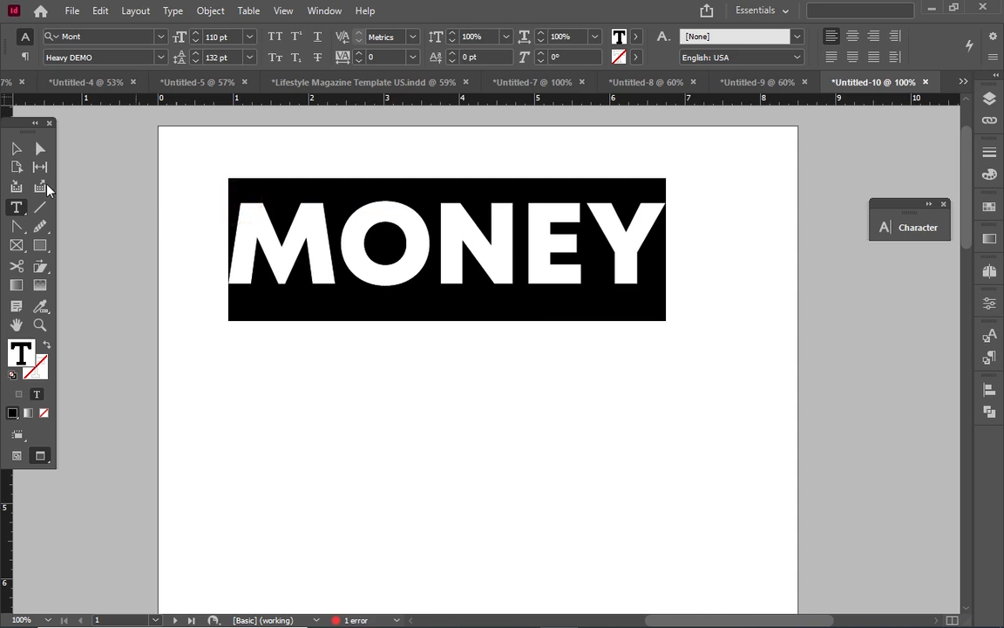
- Compare how the outlined "MONEY" lettering behaves when selected as an object and when edited as text in its frame
left_click(15, 149)
left_click(405, 238)
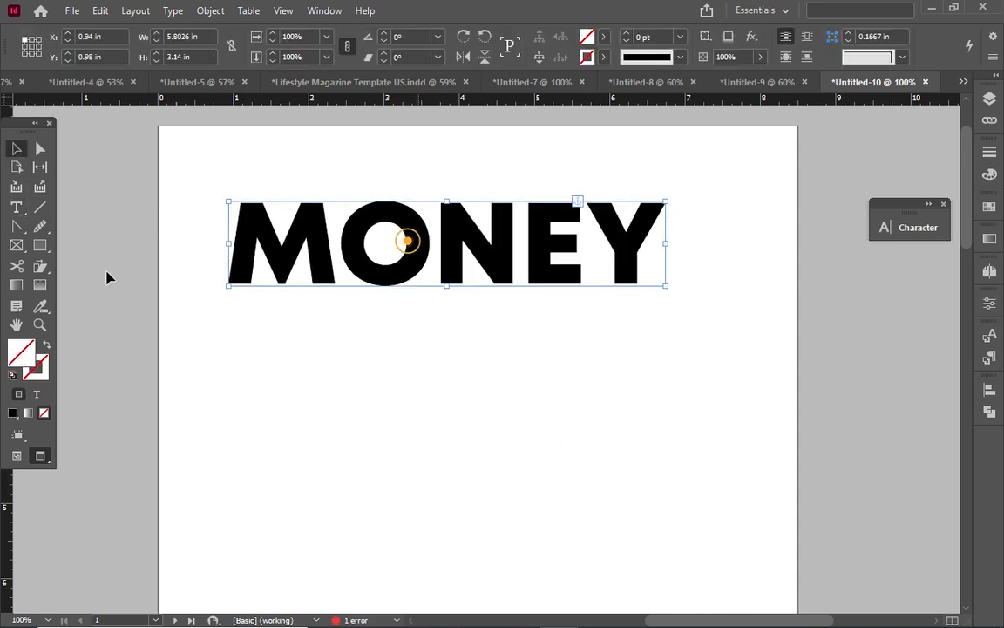
left_click(15, 207)
left_click(437, 209)
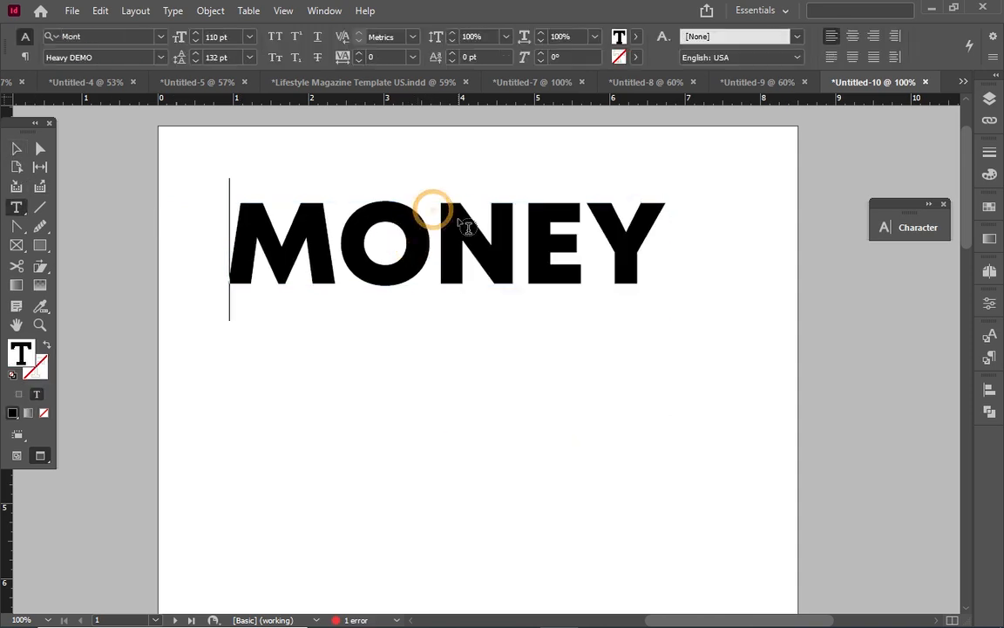
left_click(15, 148)
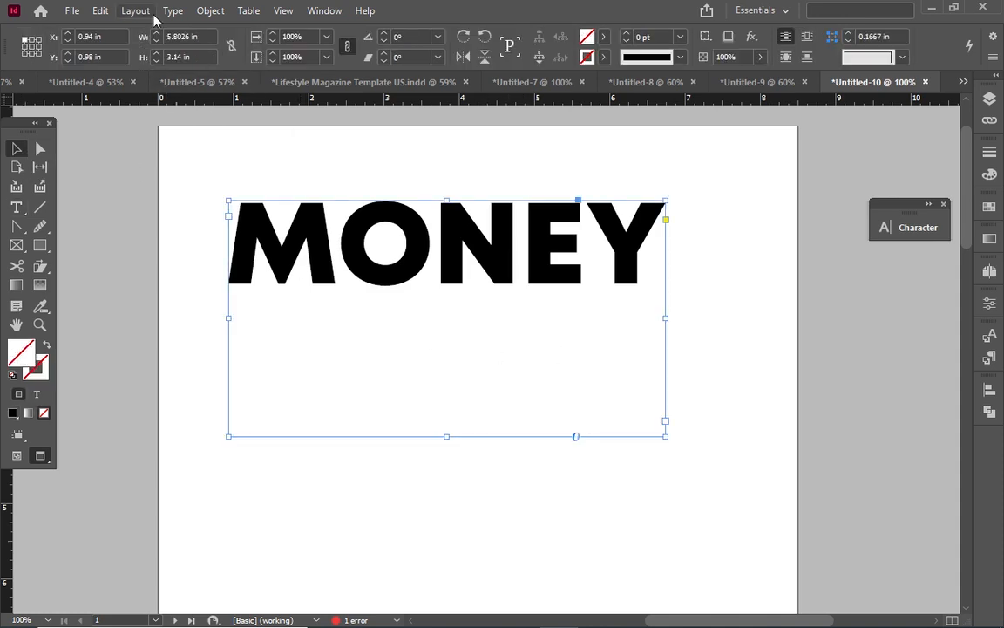
left_click(103, 11)
mouse_move(72, 10)
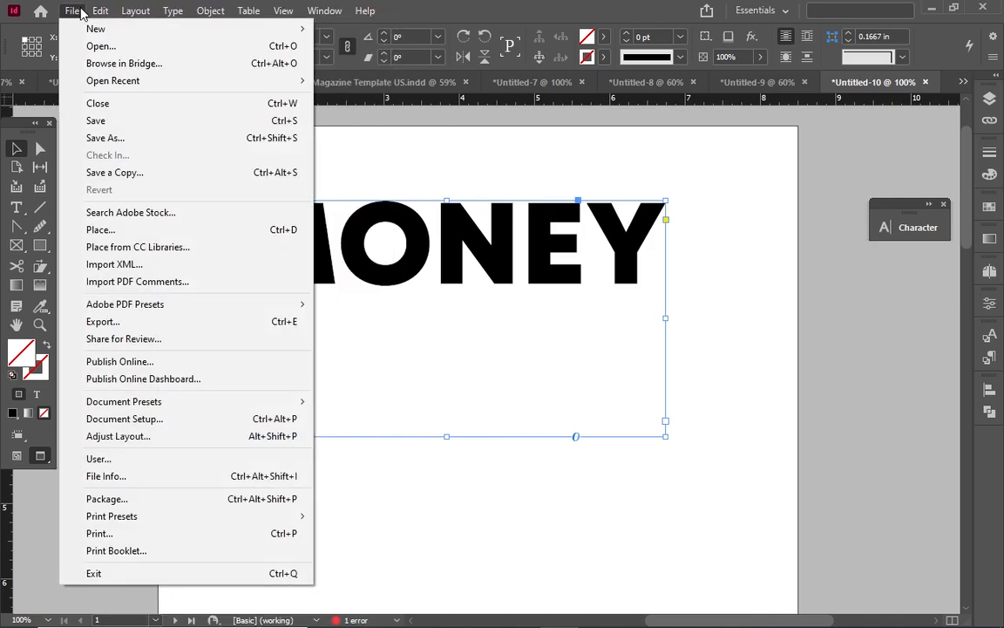
left_click(98, 230)
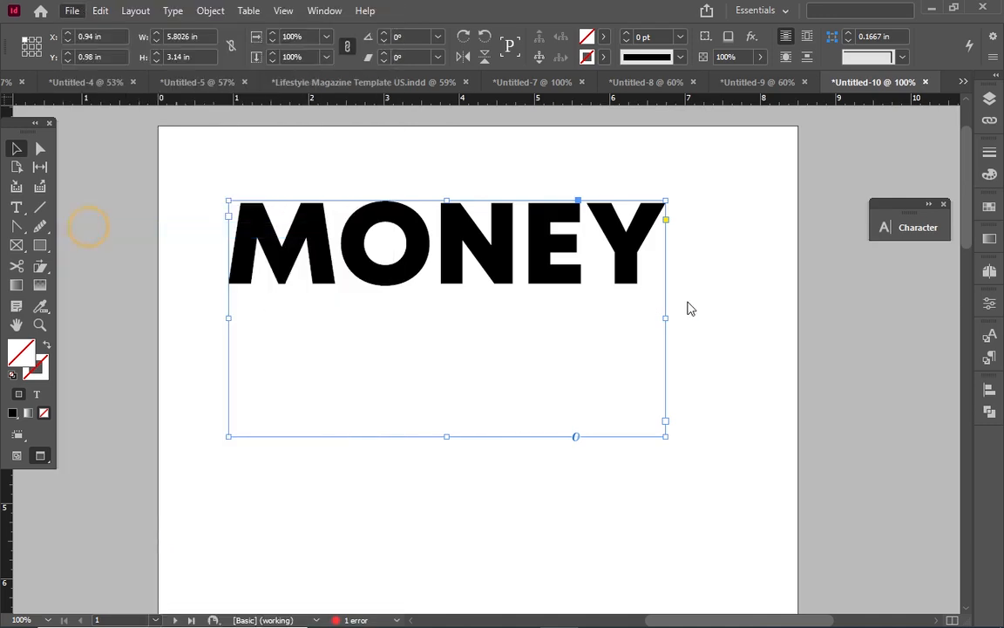
left_click(387, 451)
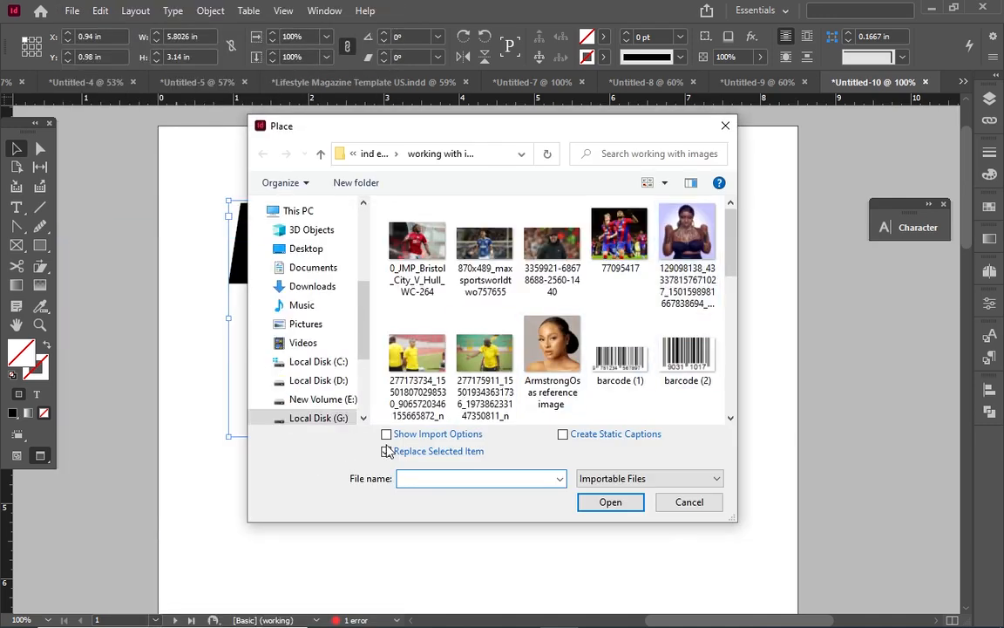
left_click(387, 451)
left_click_drag(549, 128, 788, 166)
left_click(783, 275)
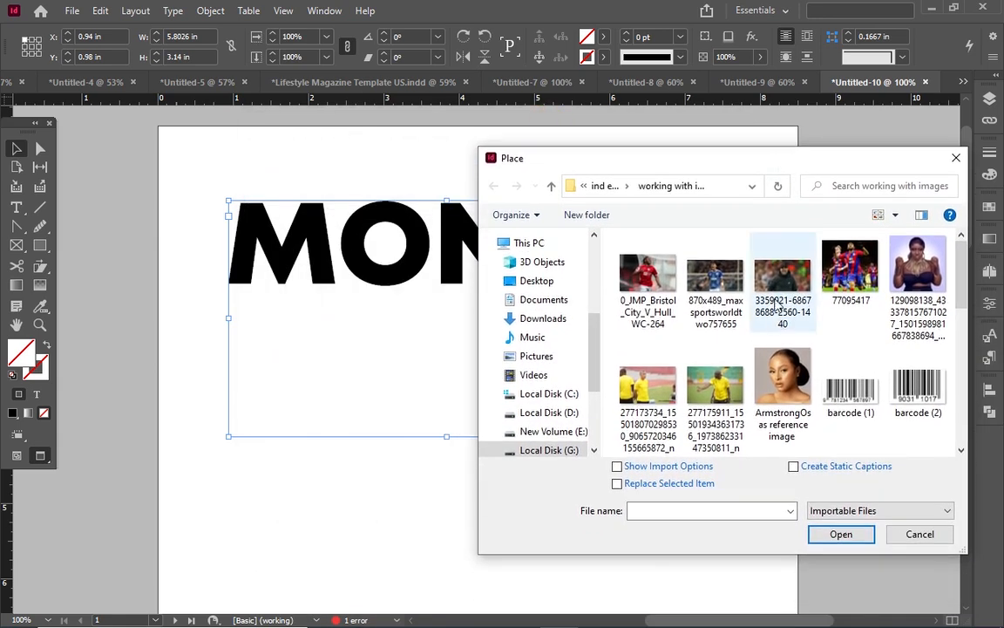
left_click(838, 534)
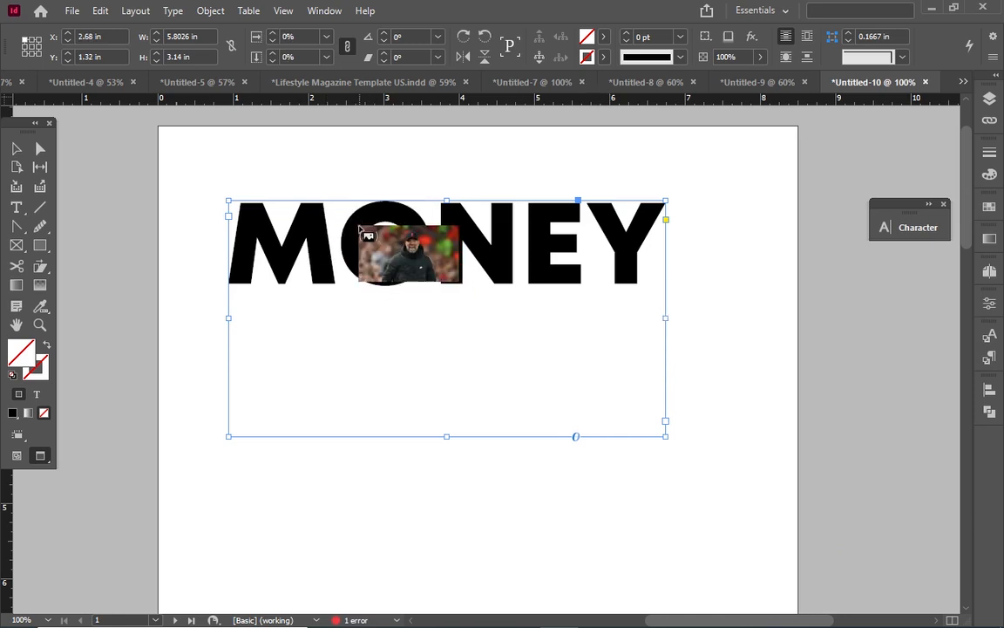
left_click(361, 229)
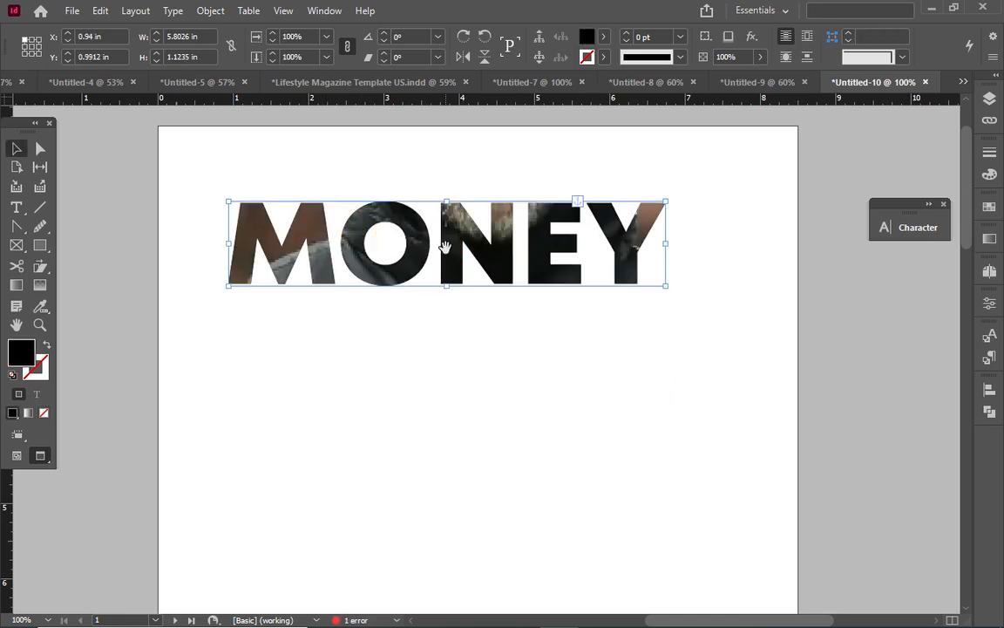
- Fit the placed image to the "MONEY" lettering using Fit Content to Frame
right_click(449, 242)
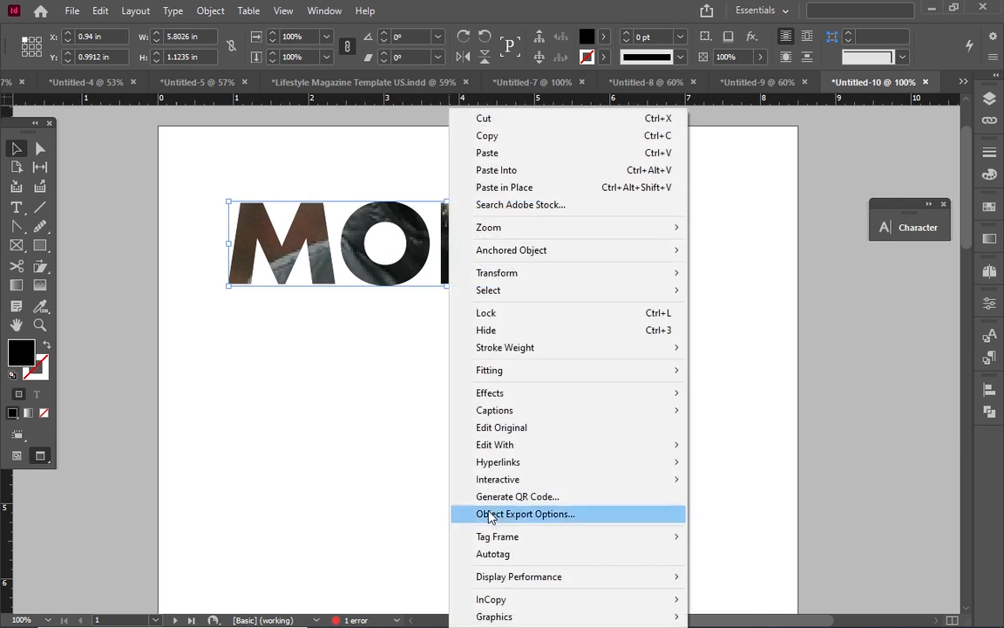
mouse_move(576, 376)
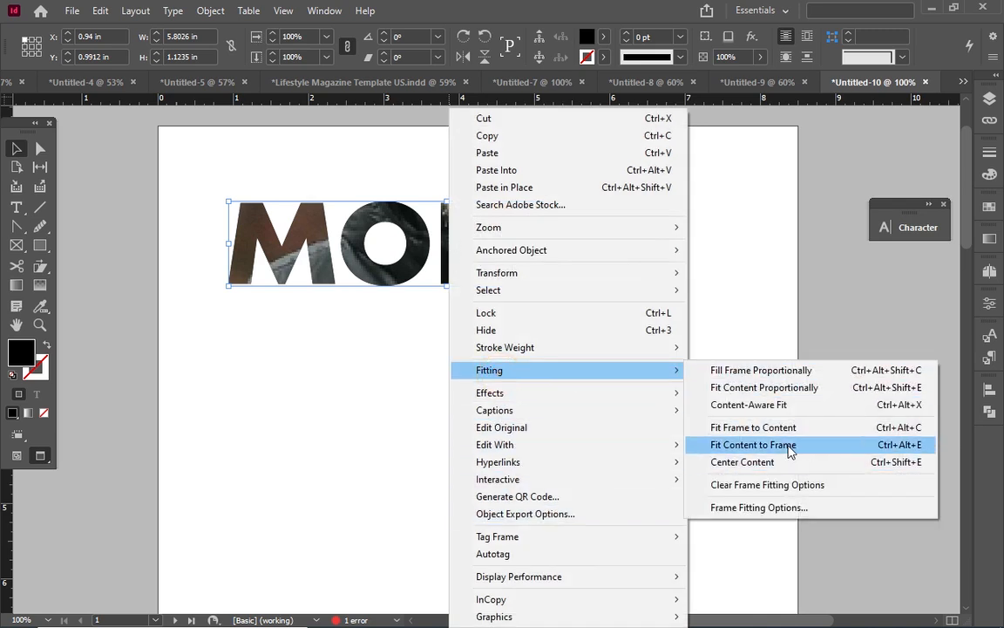
left_click(753, 445)
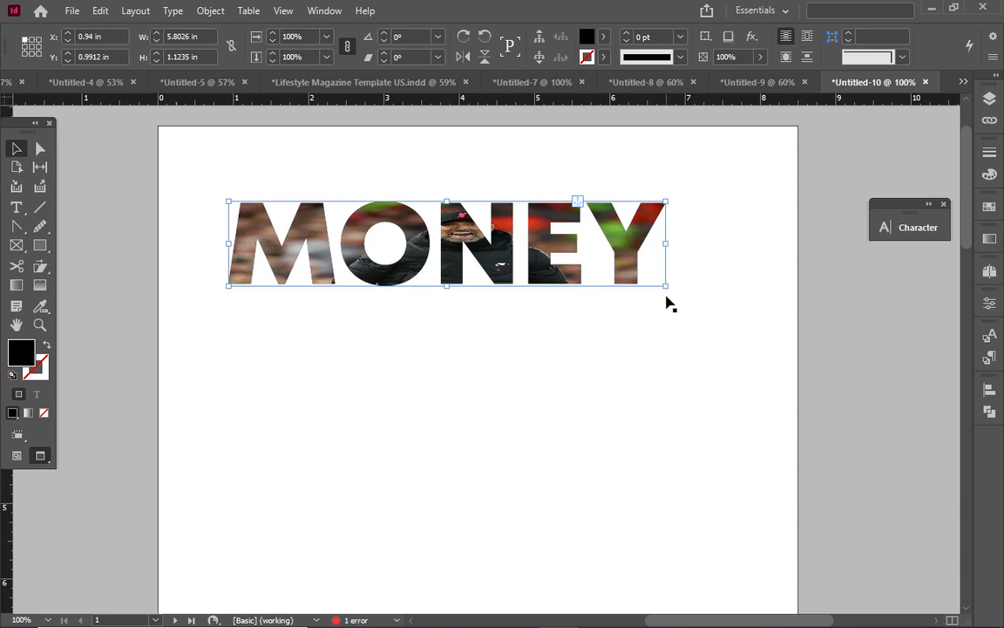
- Enlarge the image inside the lettering to about 7.46 by 3.79 in and reposition it so the face shows through the N
left_click(455, 243)
left_click(471, 232)
left_click_drag(665, 285, 790, 485)
left_click_drag(640, 423, 570, 364)
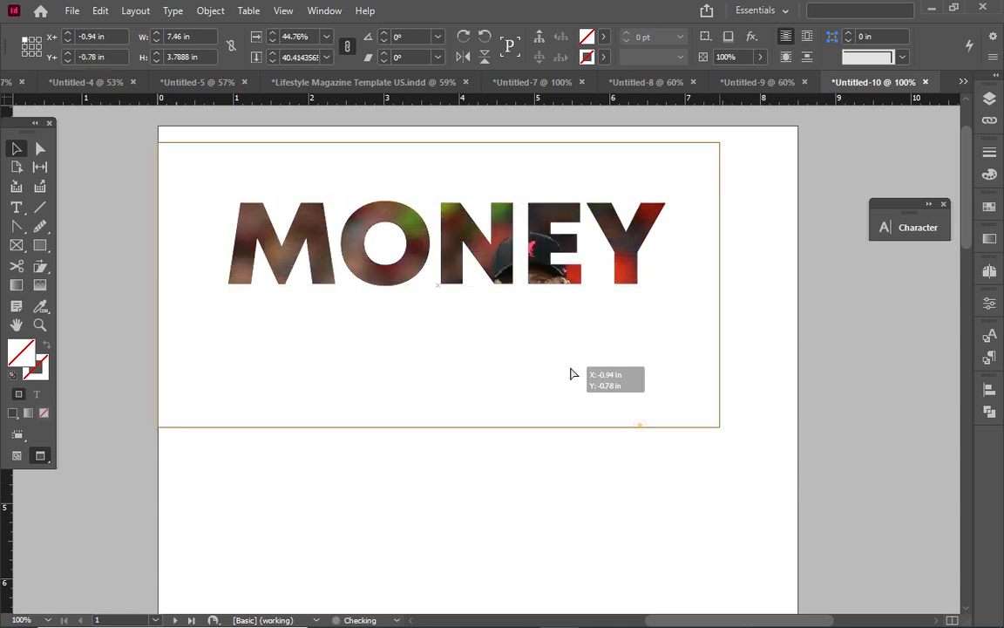
left_click(285, 556)
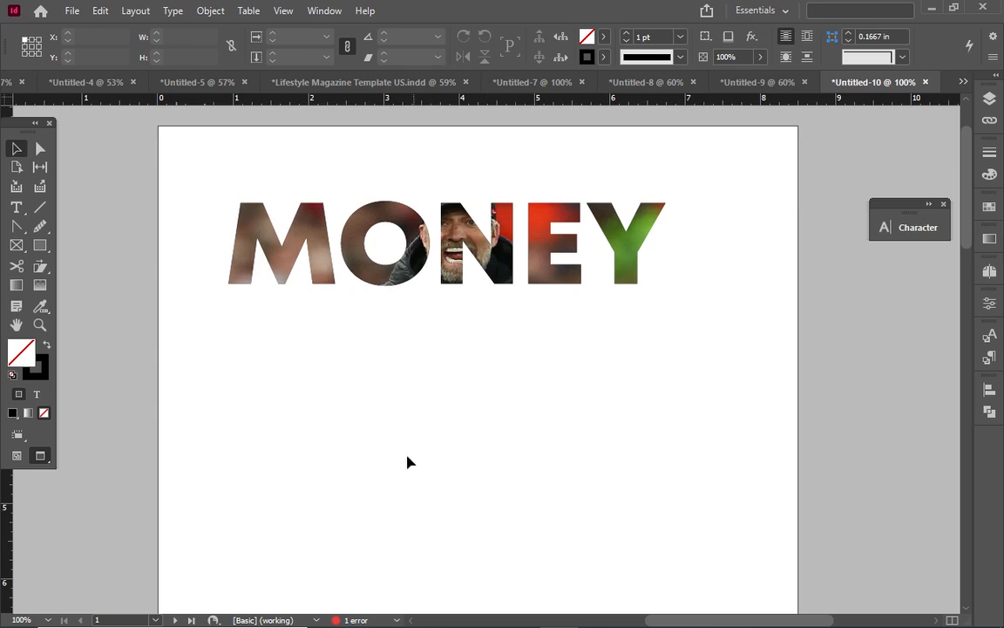
- Delete the frame holding the image-filled "MONEY" lettering from the page
scroll(407, 457, "down", 2)
scroll(408, 457, "up", 3)
scroll(407, 457, "down", 3)
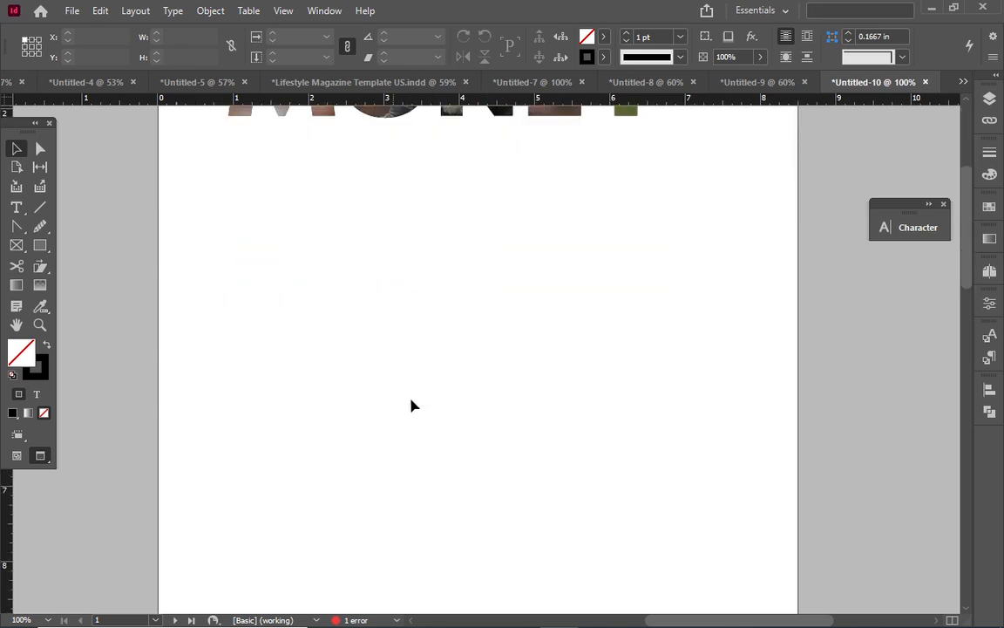
scroll(411, 399, "down", 6)
scroll(410, 400, "up", 7)
scroll(414, 469, "up", 3)
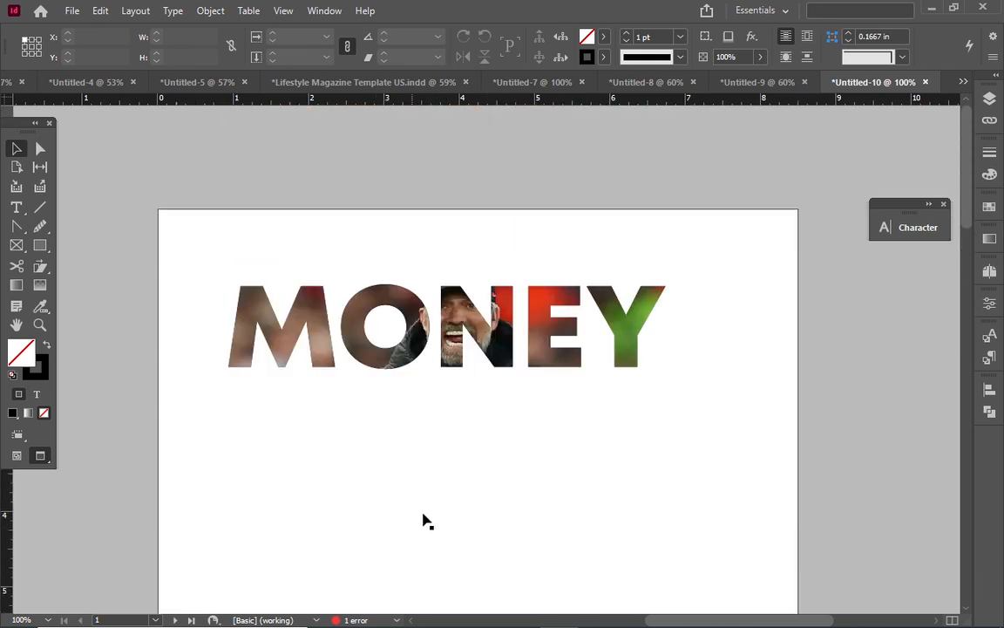
left_click_drag(223, 520, 755, 294)
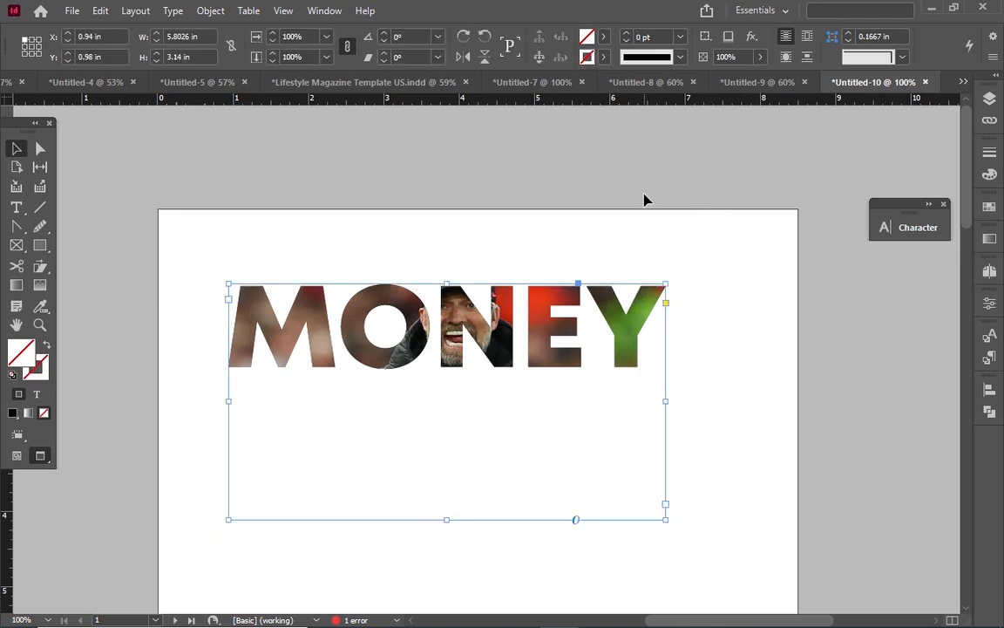
key("Delete")
scroll(571, 364, "down", 3)
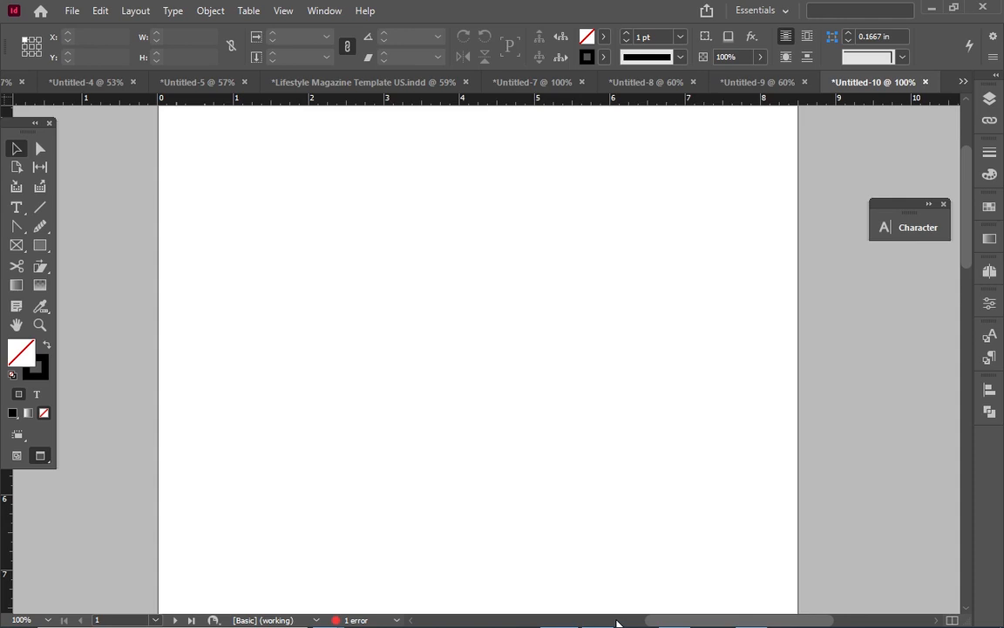
key("ctrl+minus")
key("ctrl+minus")
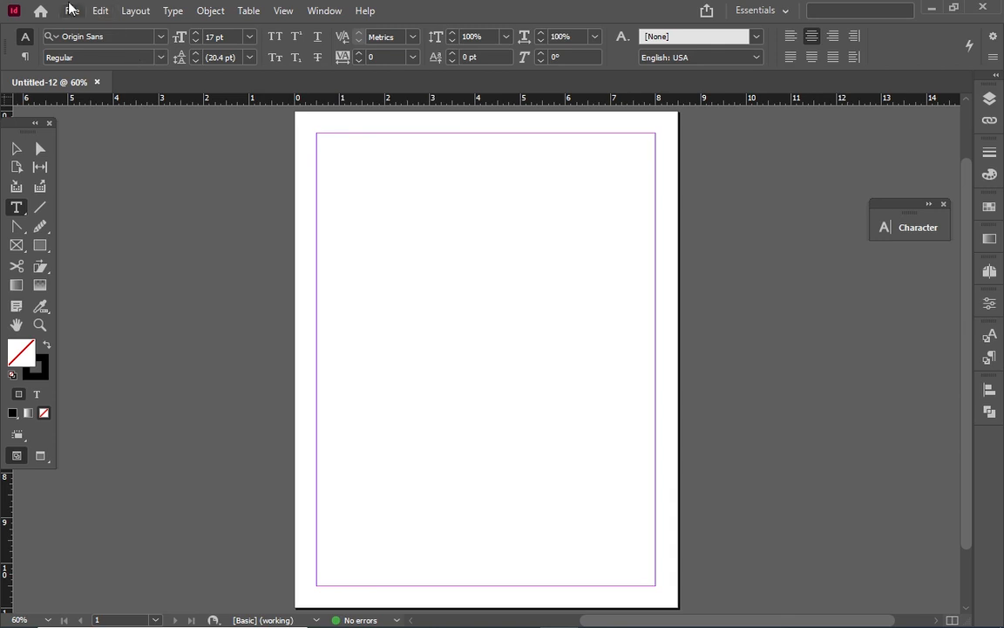
- Close the blank Untitled-12 document and set Auto-Sizing to Off in the default Text Frame Options
left_click(94, 81)
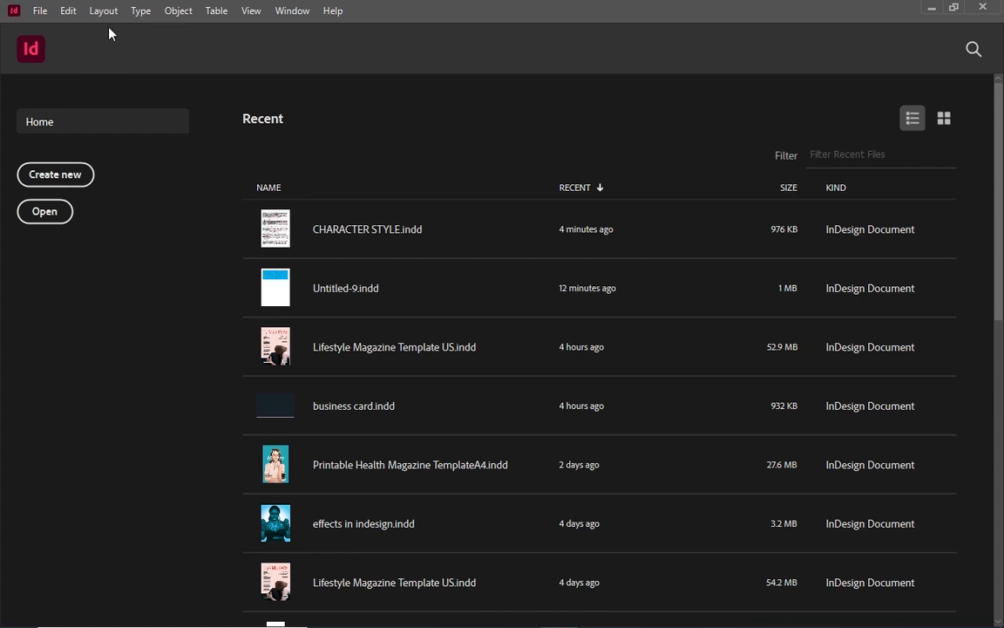
left_click(178, 12)
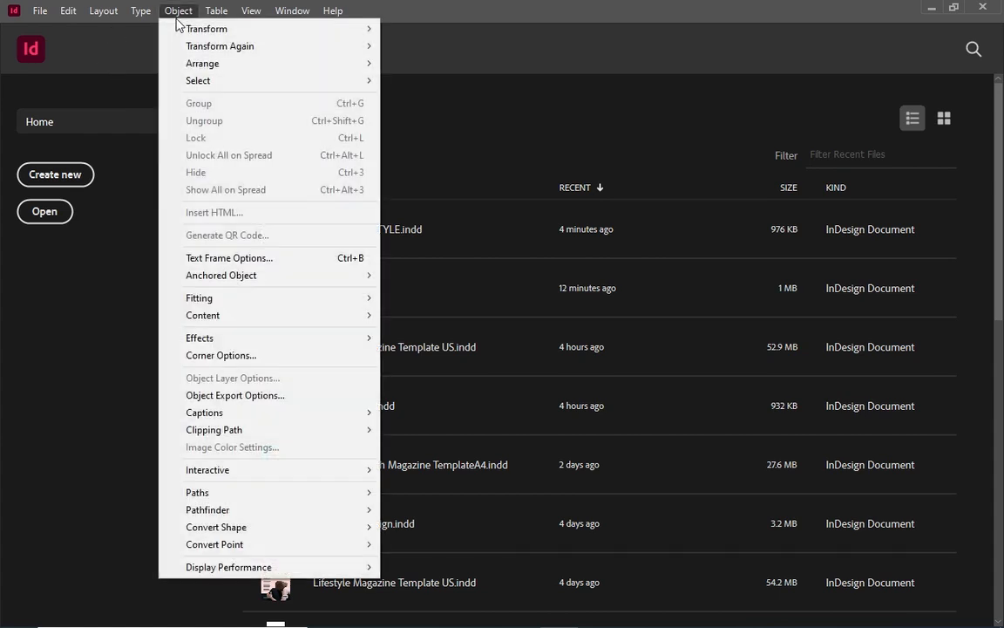
left_click(235, 259)
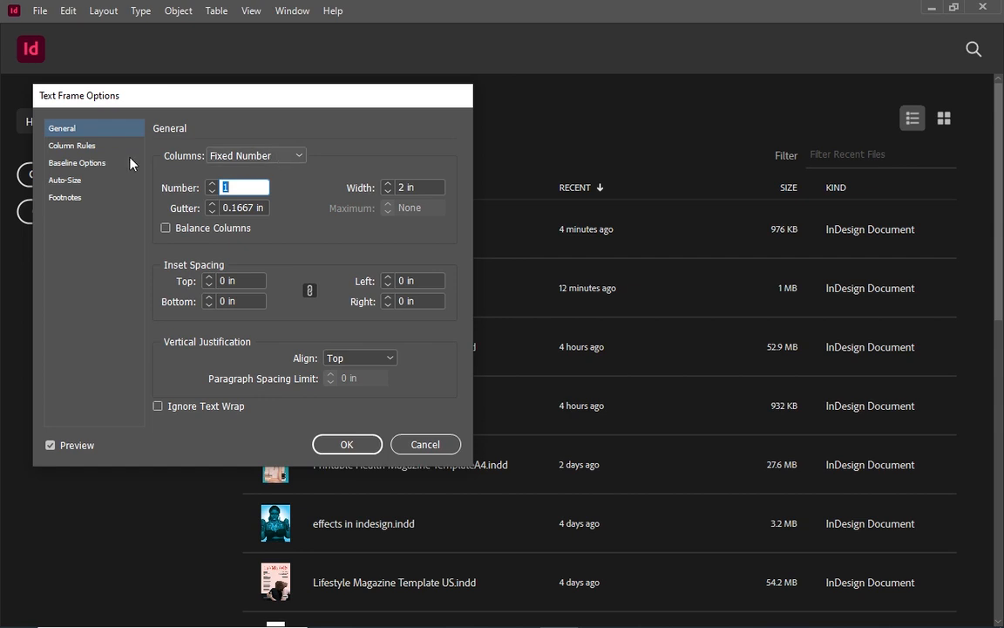
left_click(66, 180)
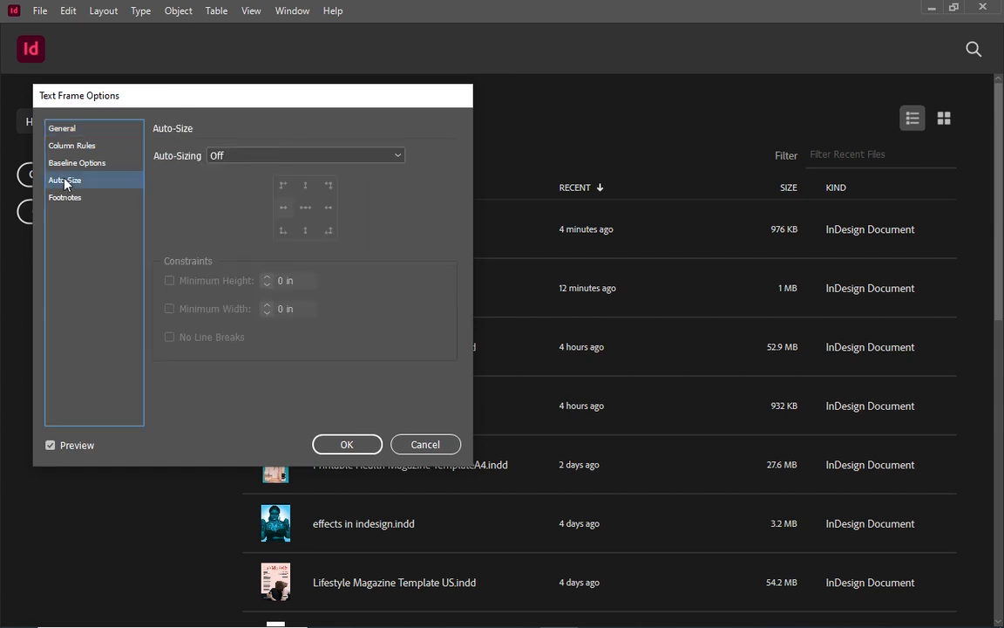
left_click(267, 155)
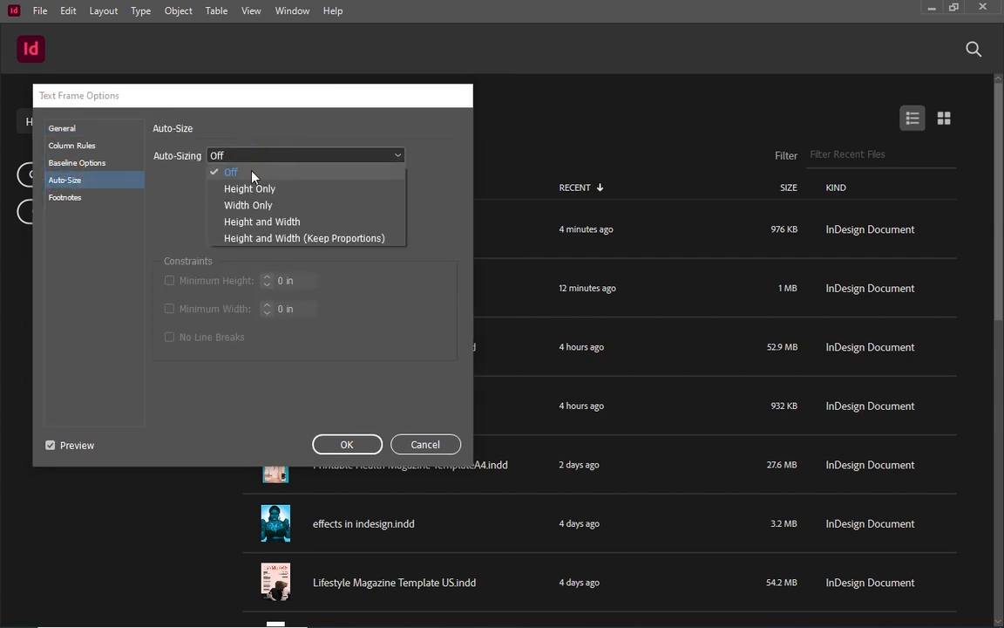
left_click(251, 173)
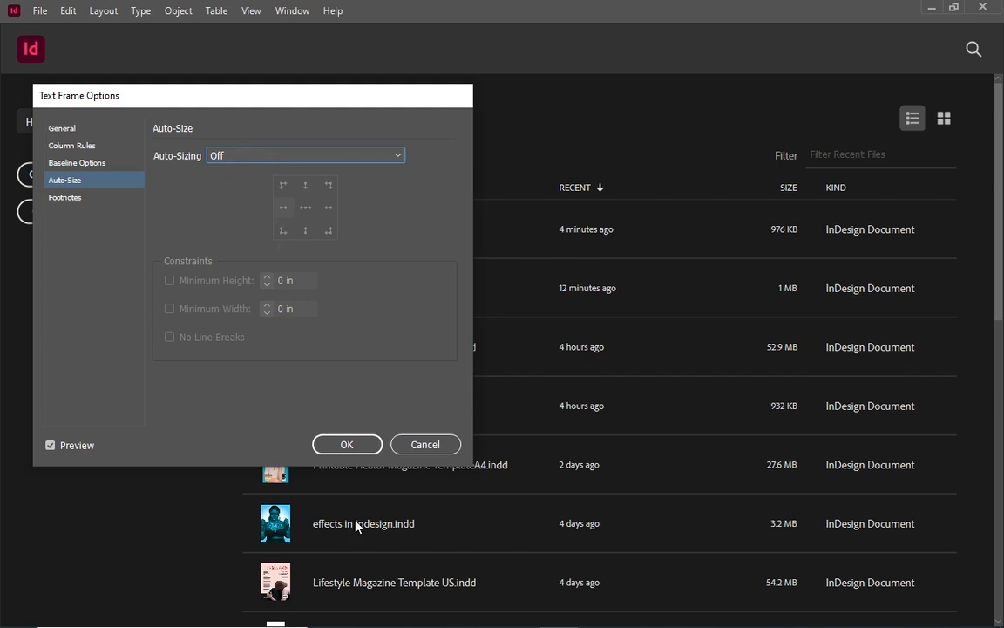
left_click(347, 445)
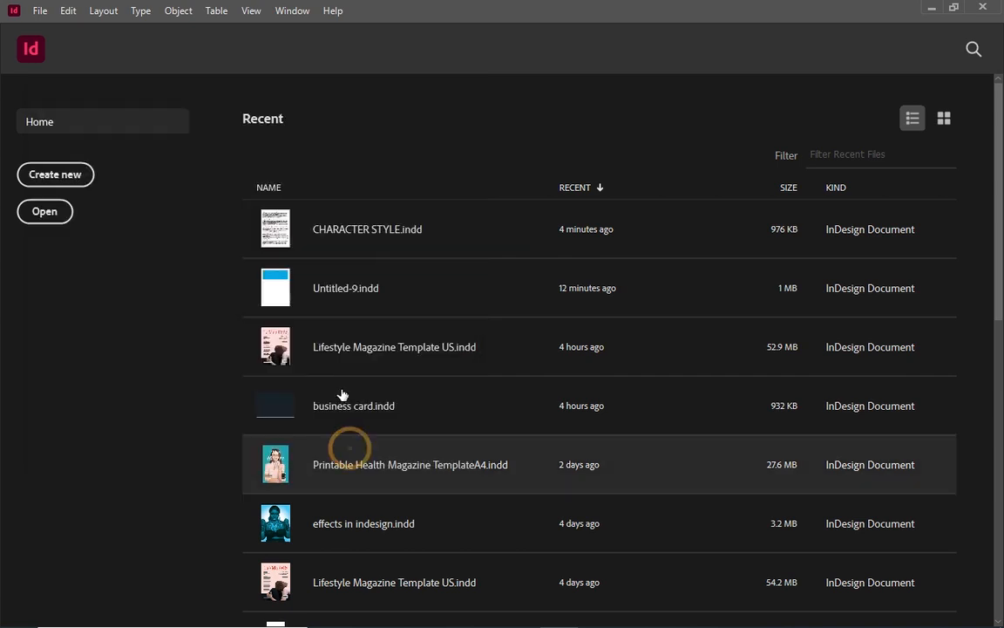
- Create a new one-page Letter print document with Facing Pages turned off
left_click(89, 171)
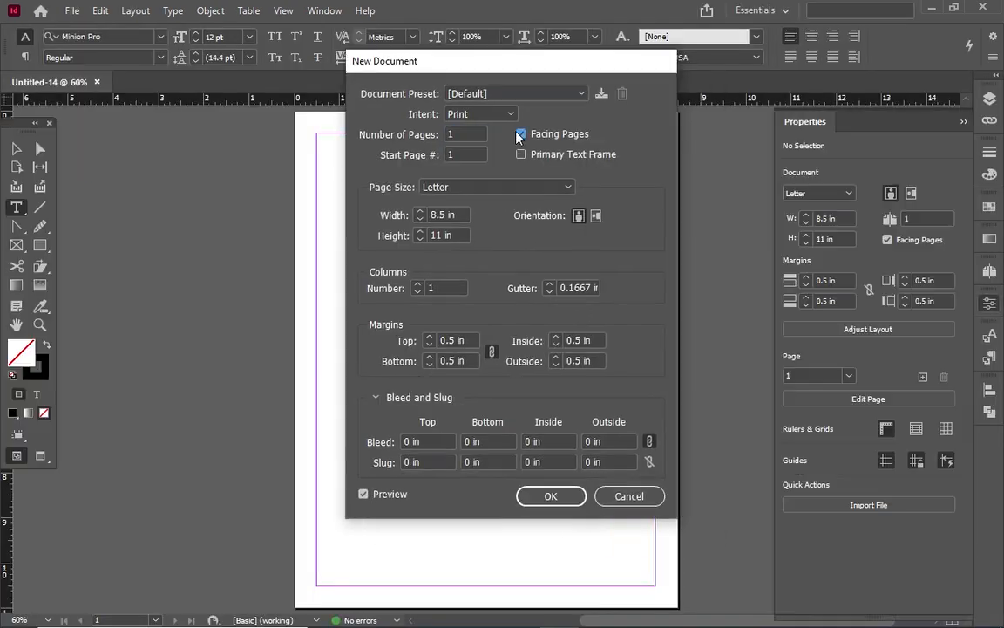
left_click(518, 132)
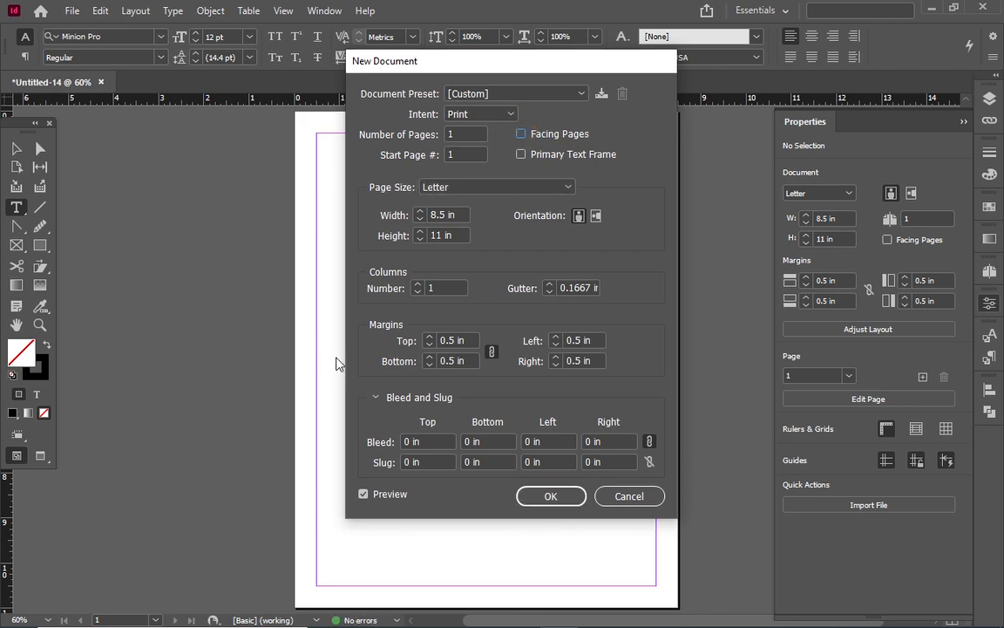
left_click(569, 496)
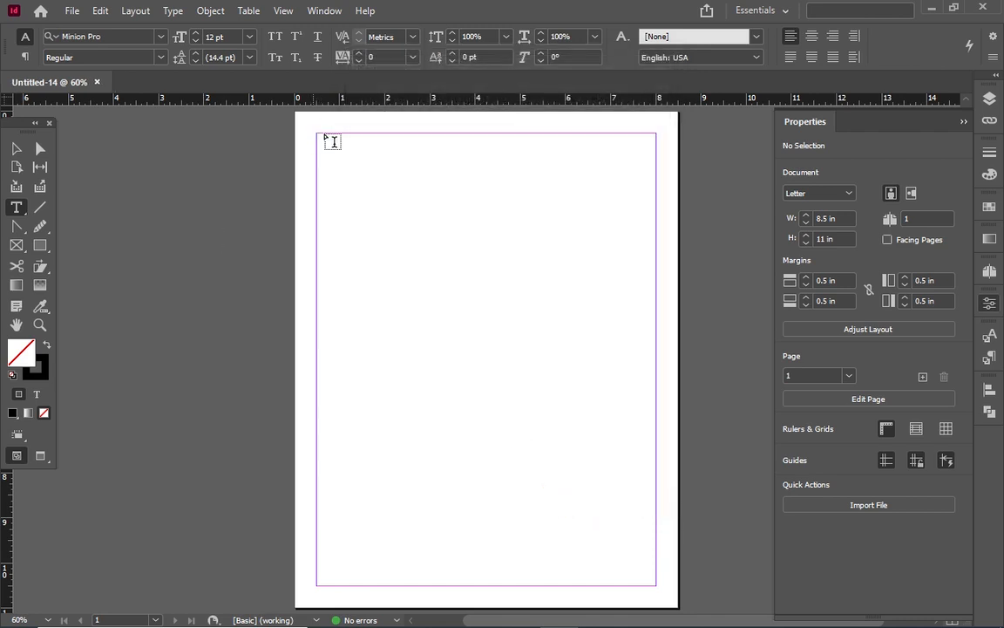
- Draw a text frame of about 7.5 by 10 in filling the page margins and fill it with placeholder text
left_click_drag(327, 141, 656, 585)
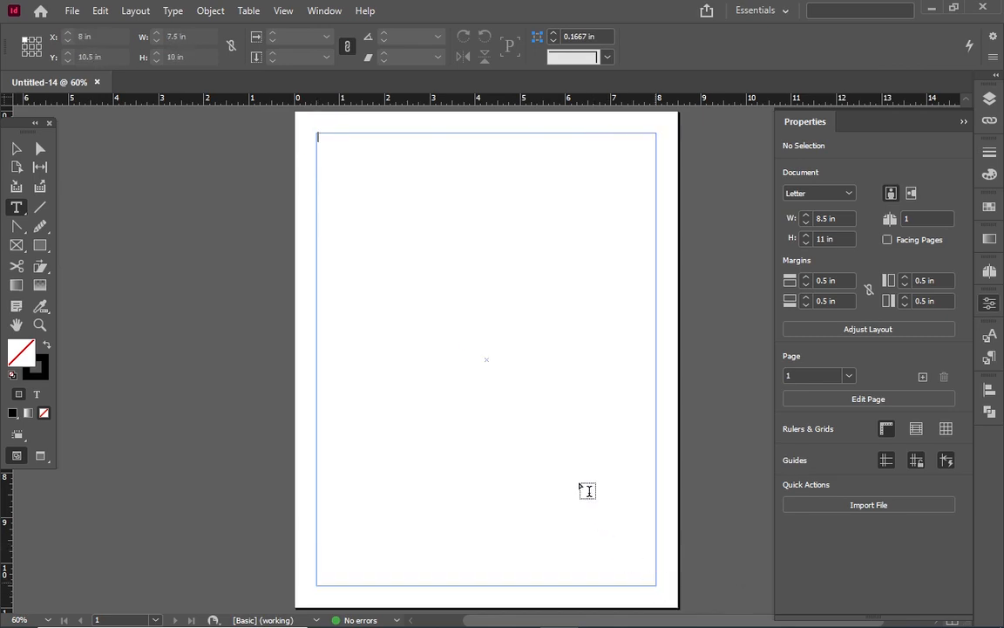
right_click(377, 141)
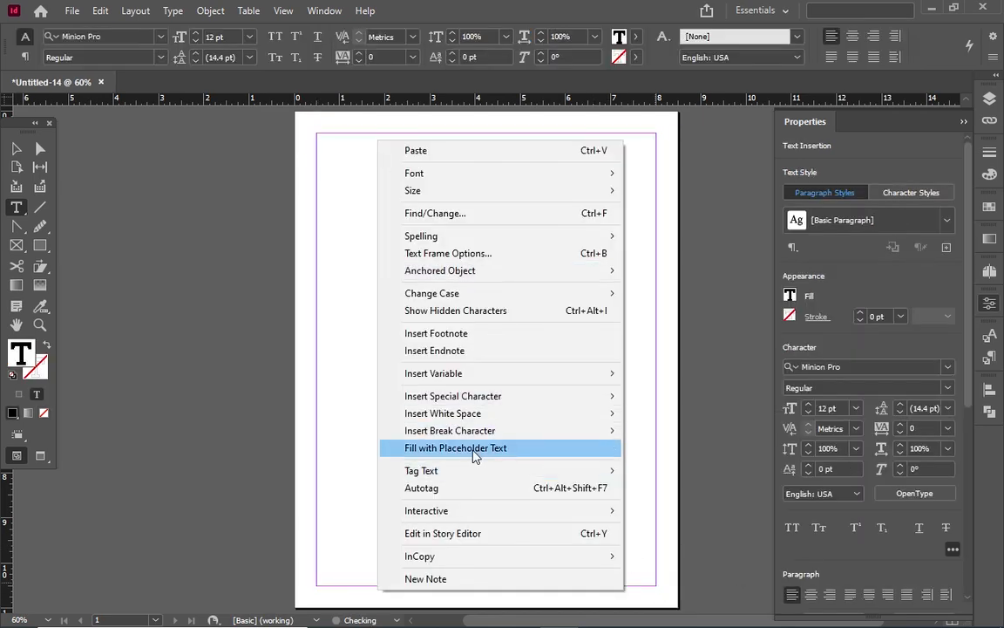
left_click(475, 448)
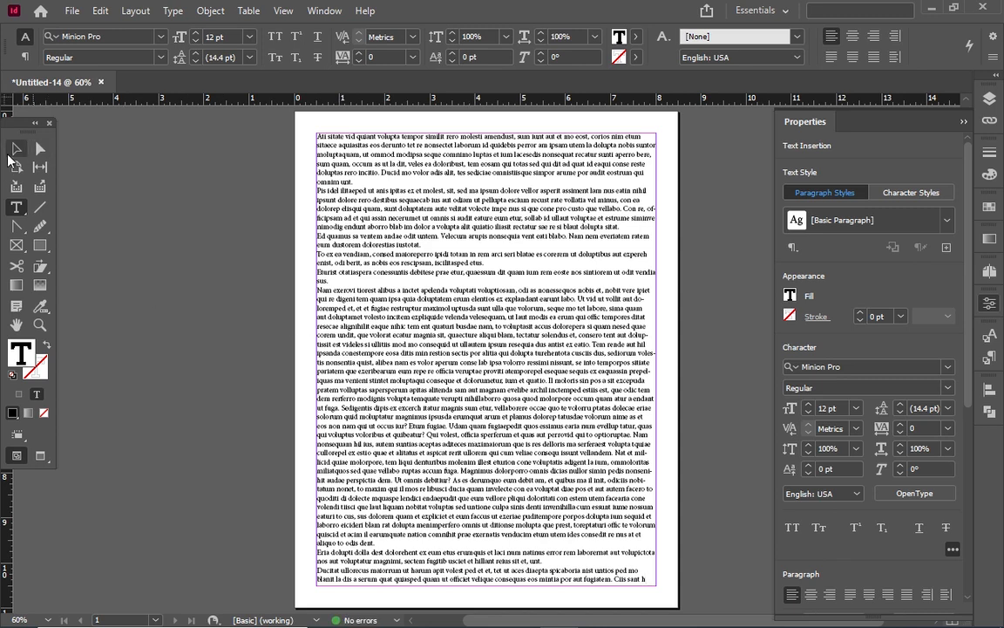
left_click(15, 149)
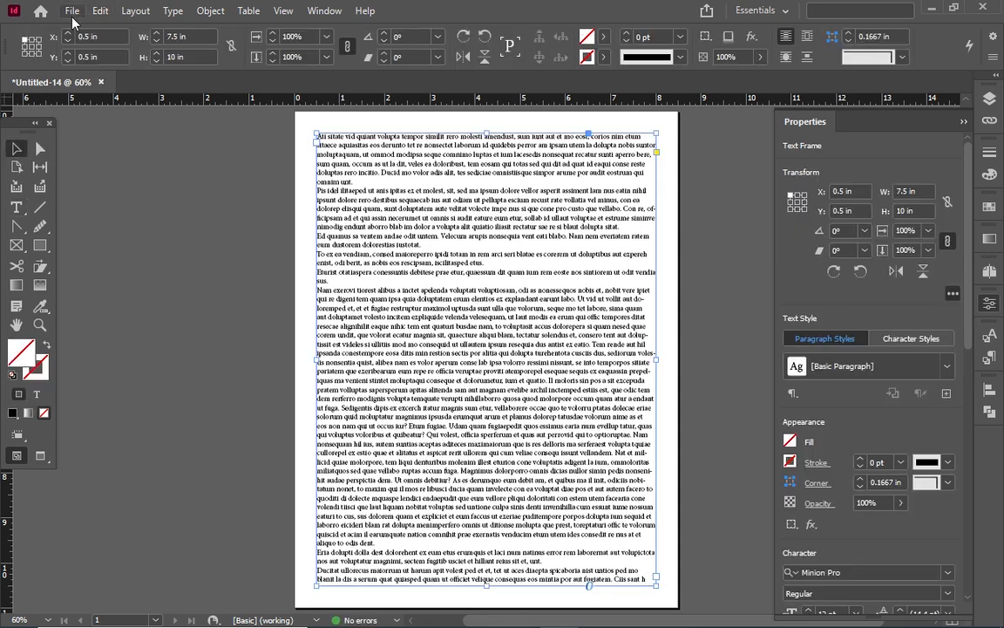
- Place the Charlton Athletic logo image over the middle of the text at about 3.19 by 3.19 in
left_click(72, 12)
key("Escape")
left_click(365, 11)
key("Escape")
key("ctrl+d")
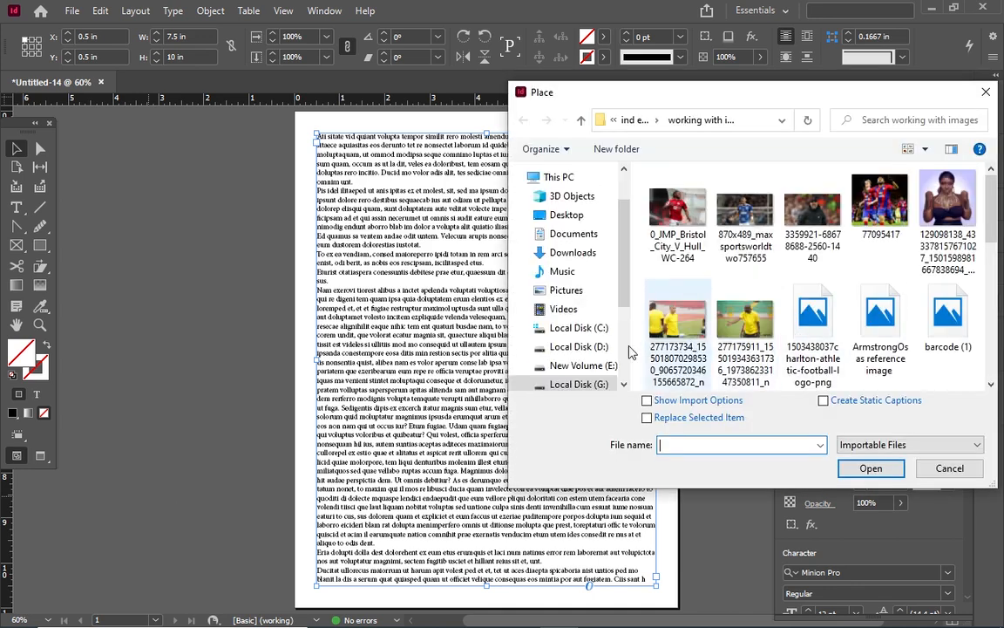
left_click(809, 316)
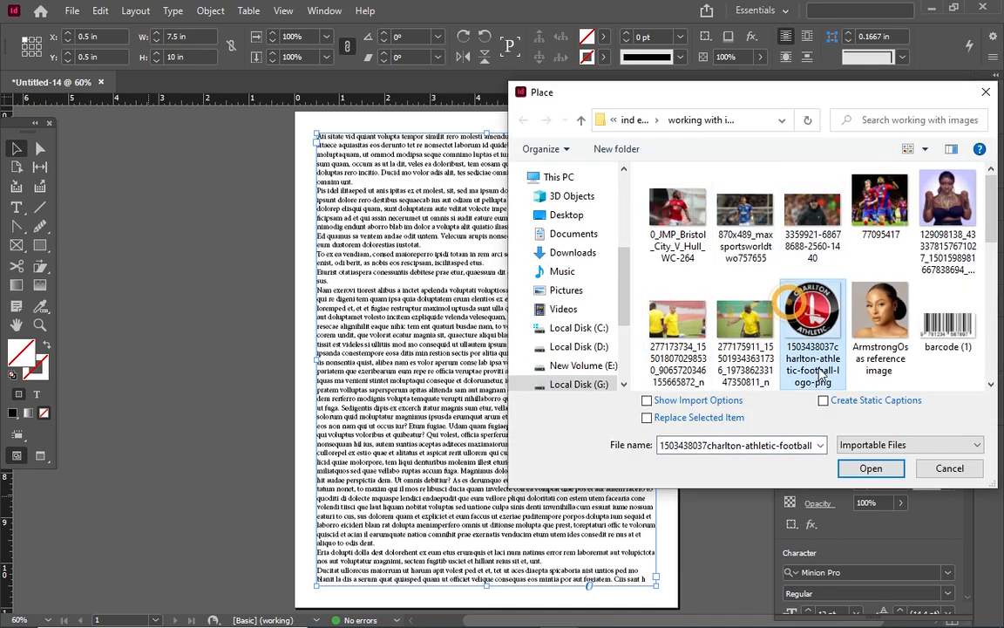
left_click(865, 470)
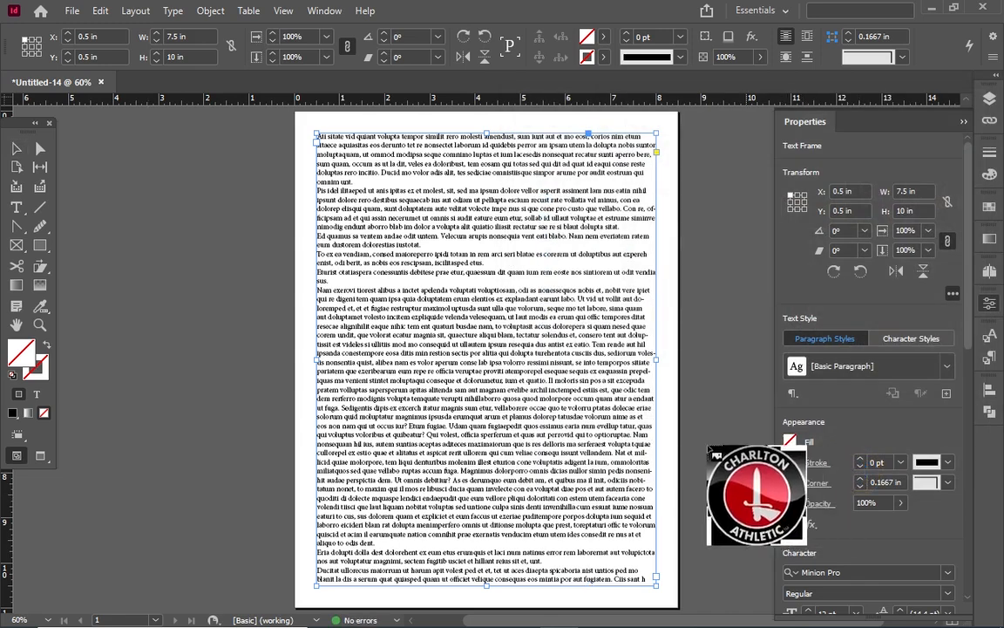
left_click_drag(412, 329, 547, 475)
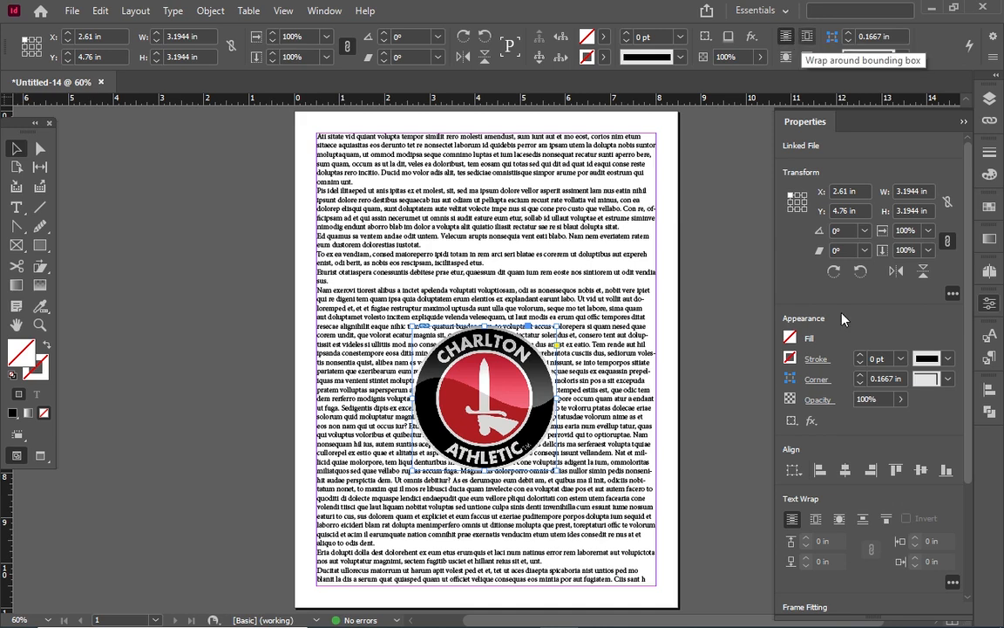
- Try Wrap around object shape on the logo and set its text wrap to Wrap around bounding box
left_click(815, 520)
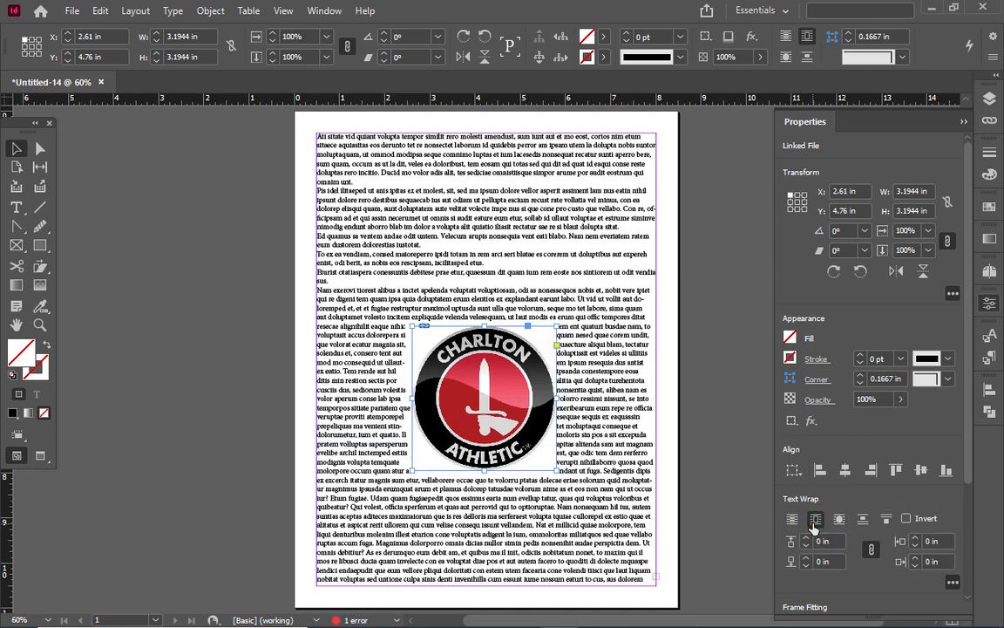
left_click(841, 520)
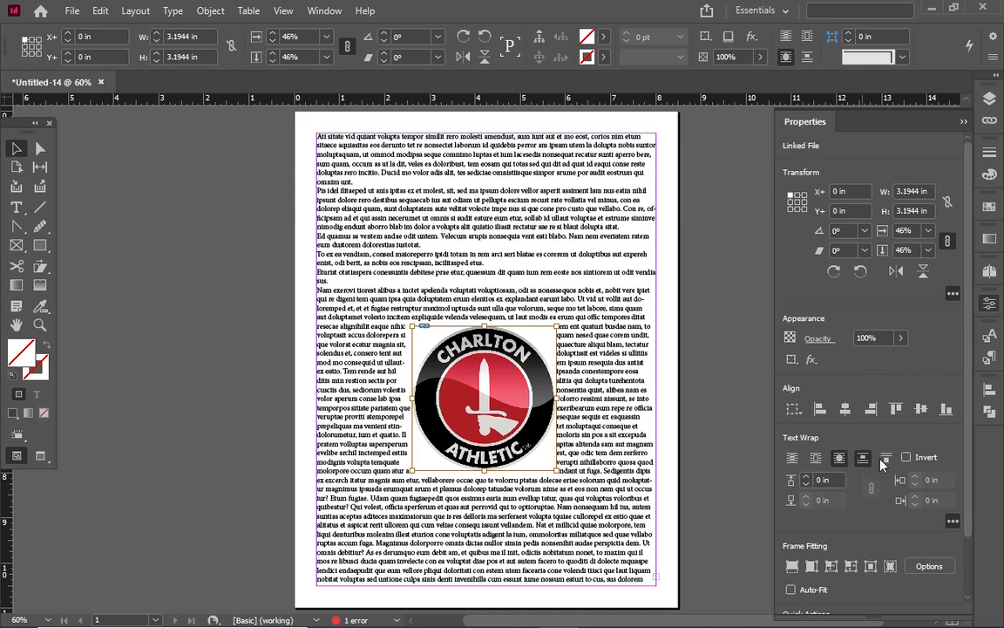
left_click(816, 460)
left_click(816, 460)
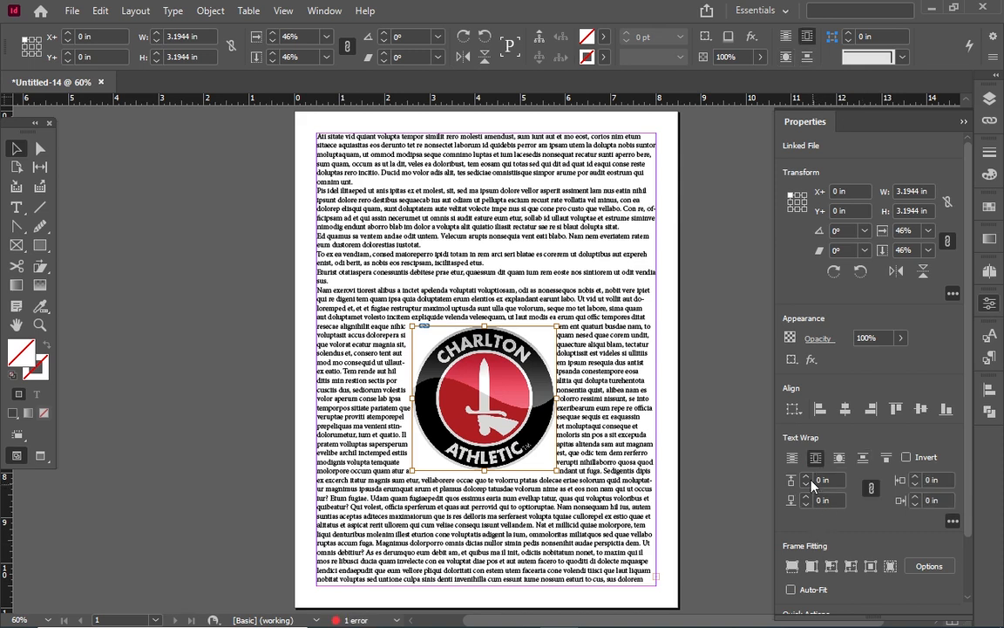
- Set the logo's text wrap offset to 0.3125 in on all sides, then deselect it and show the page in Preview mode
left_click(810, 479)
left_click(810, 480)
left_click(810, 480)
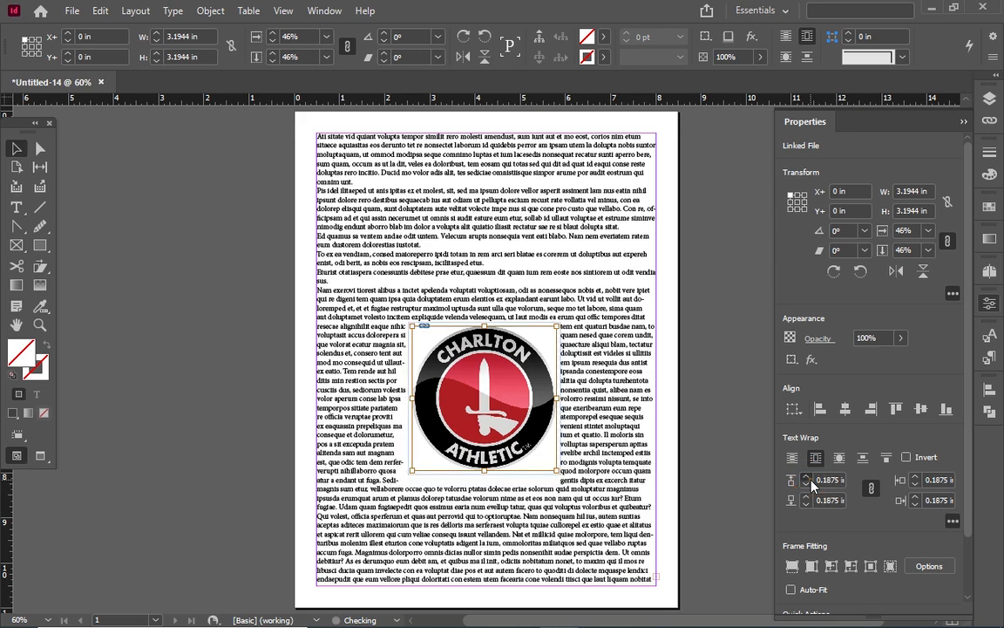
left_click(810, 479)
left_click(810, 480)
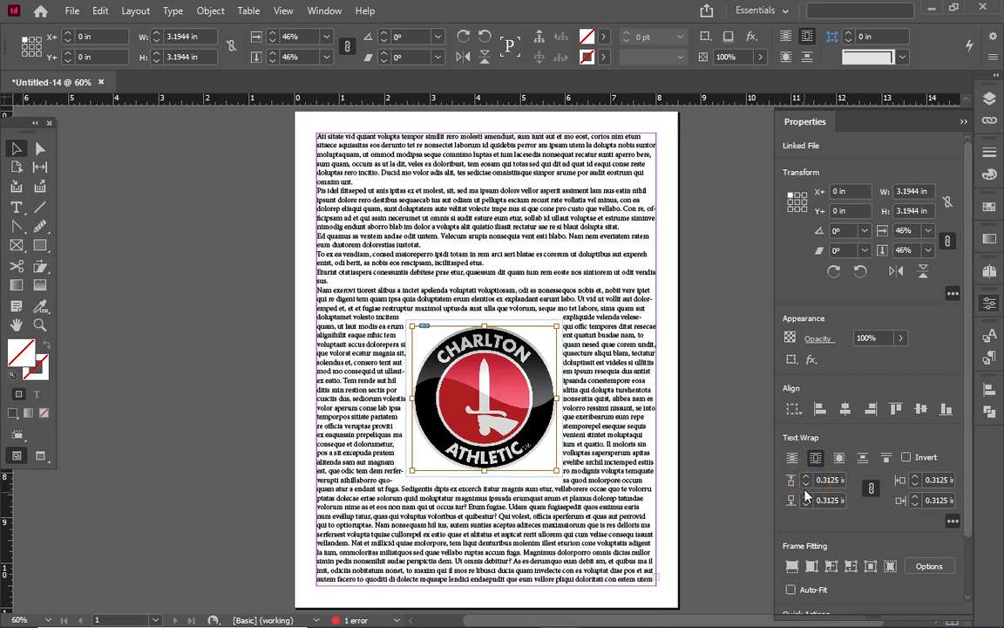
left_click(807, 496)
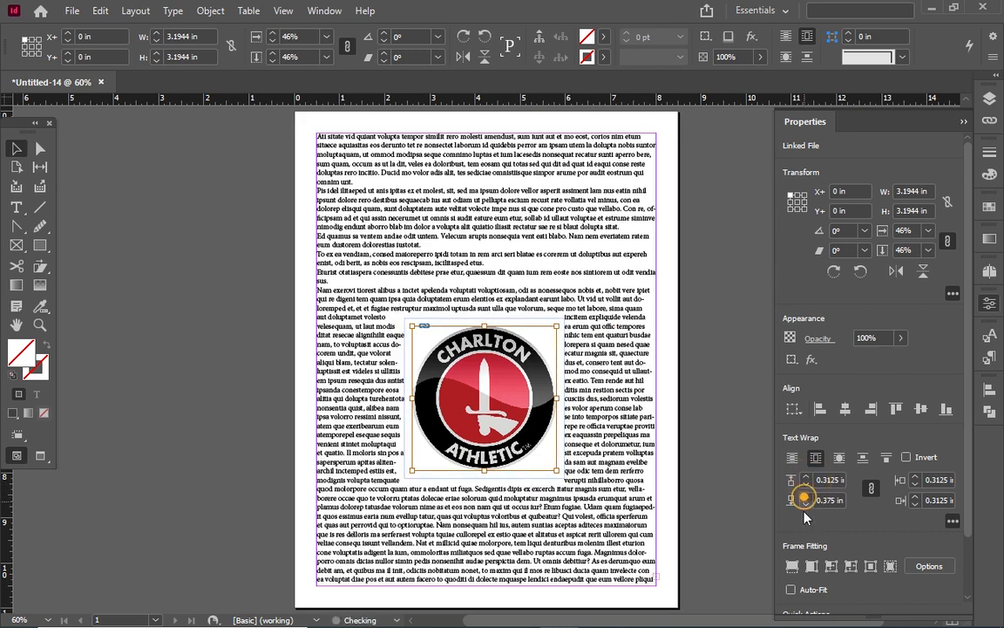
left_click(805, 505)
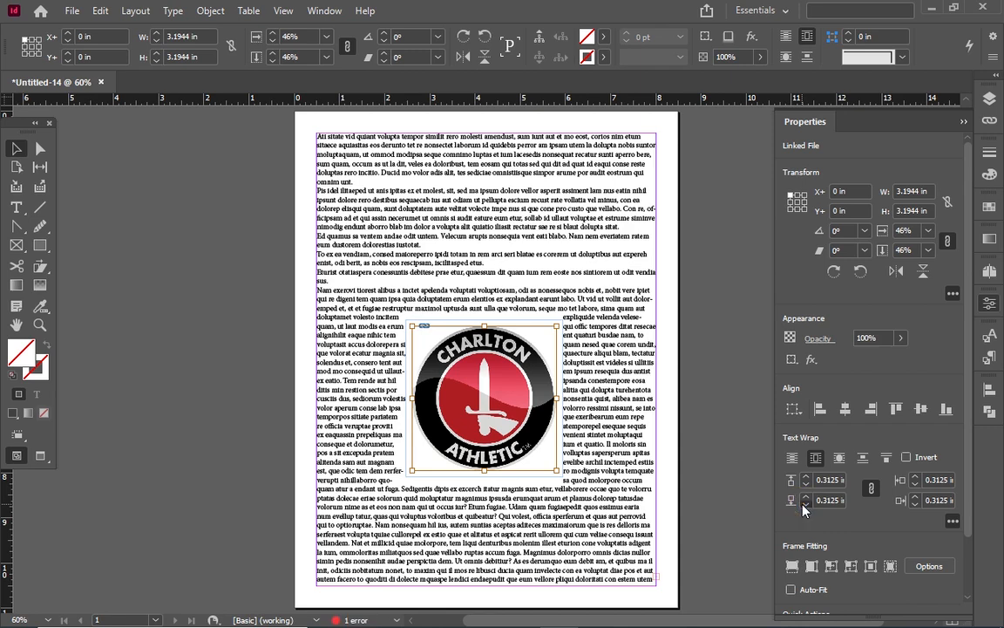
left_click(805, 505)
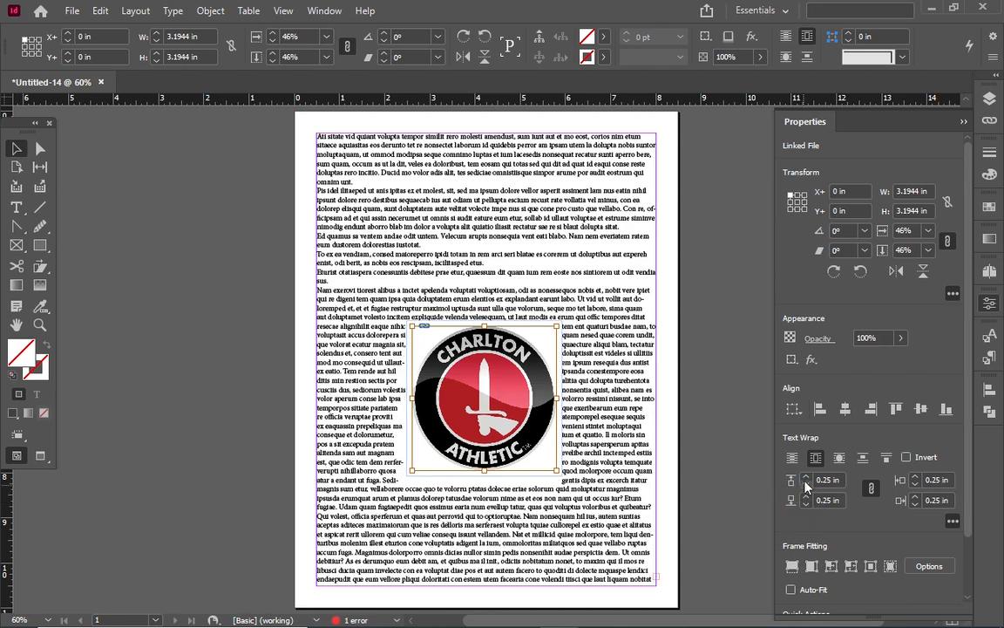
left_click(806, 496)
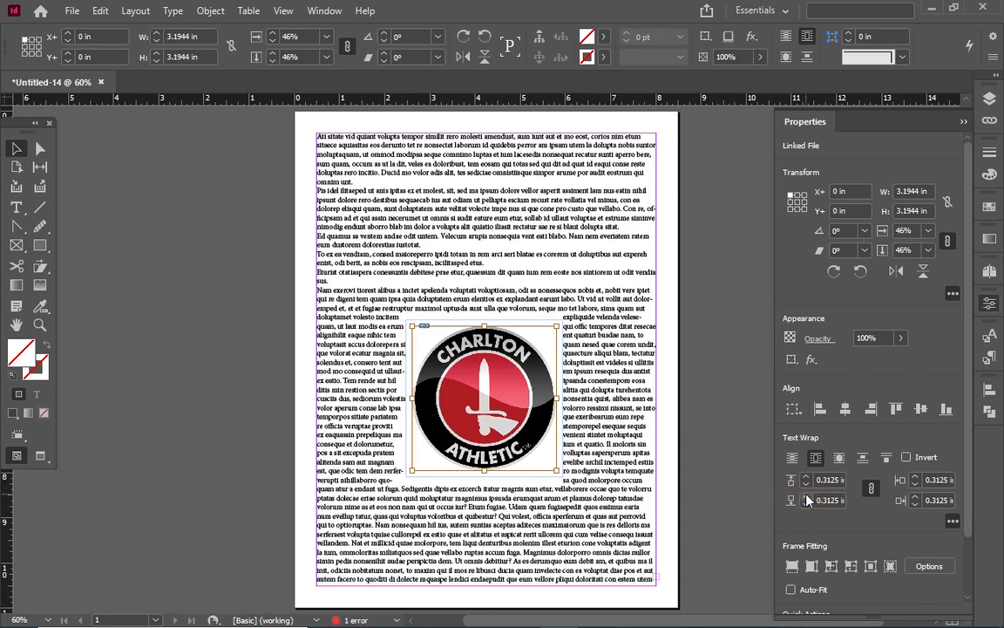
left_click(112, 189)
key("w")
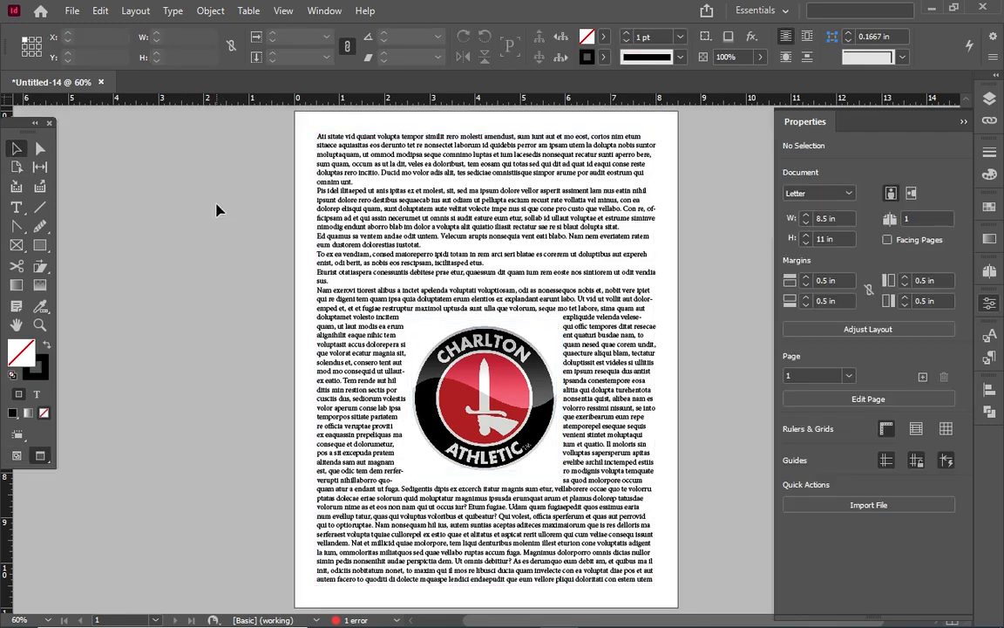
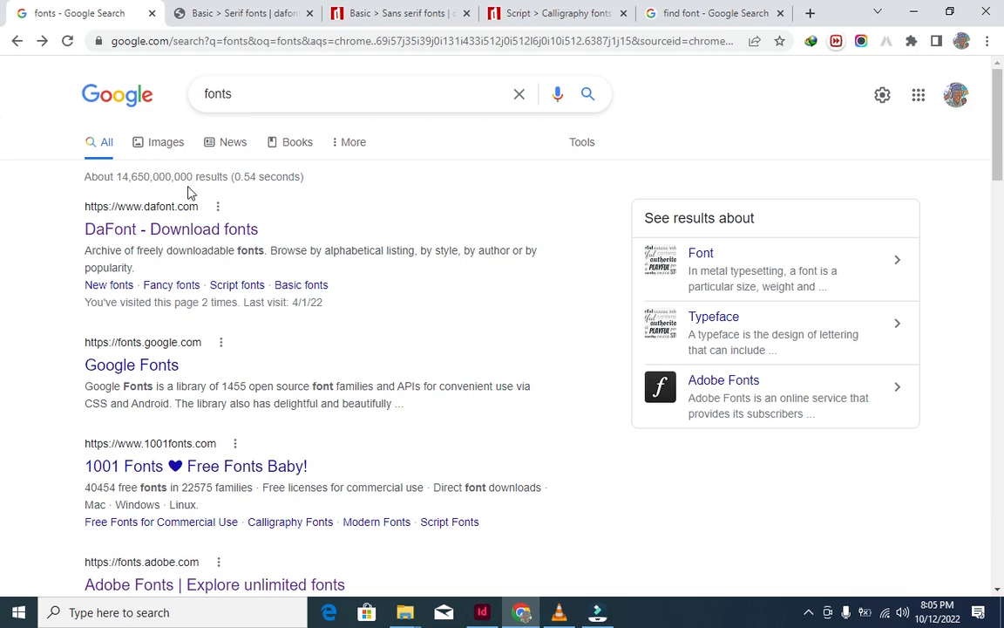
- Switch to Chrome and examine the Google results for "fonts" to see which websites offer font downloads
scroll(267, 227, "down", 2)
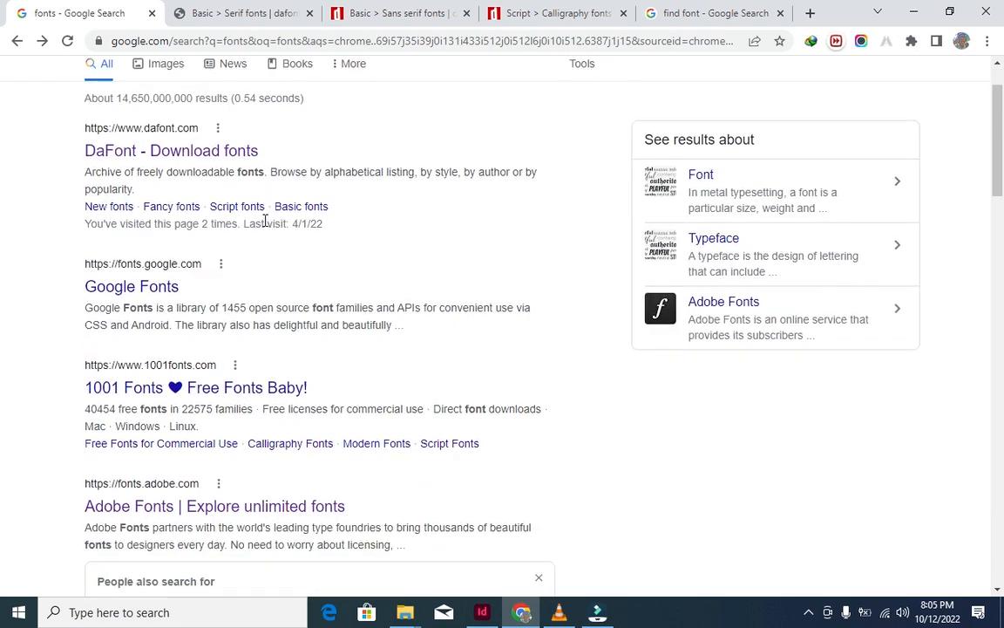
scroll(266, 227, "down", 5)
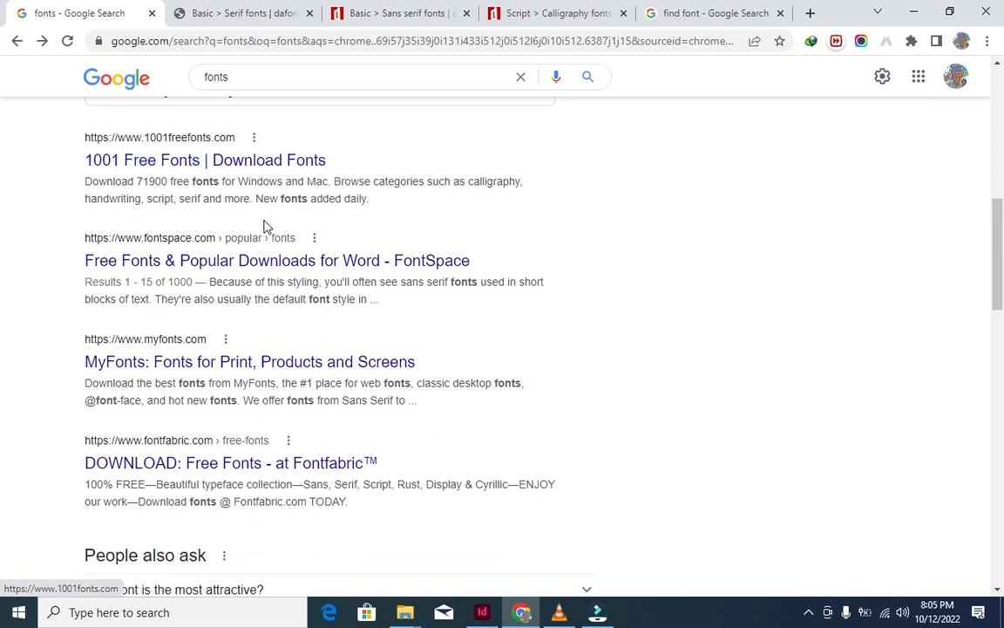
scroll(267, 227, "down", 2)
scroll(267, 227, "up", 4)
scroll(266, 227, "up", 6)
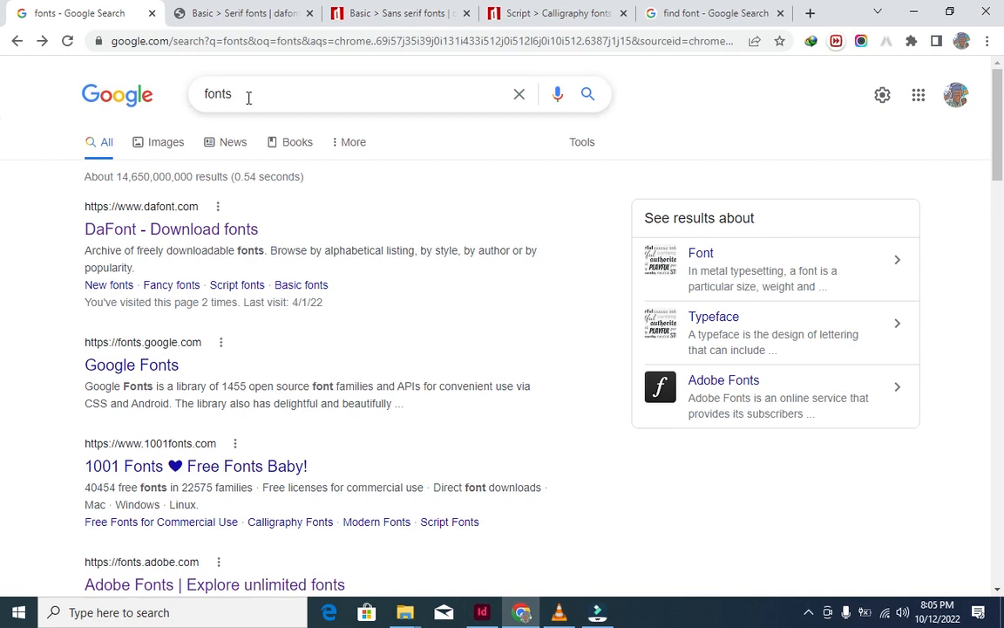
scroll(290, 340, "down", 3)
scroll(290, 340, "down", 3)
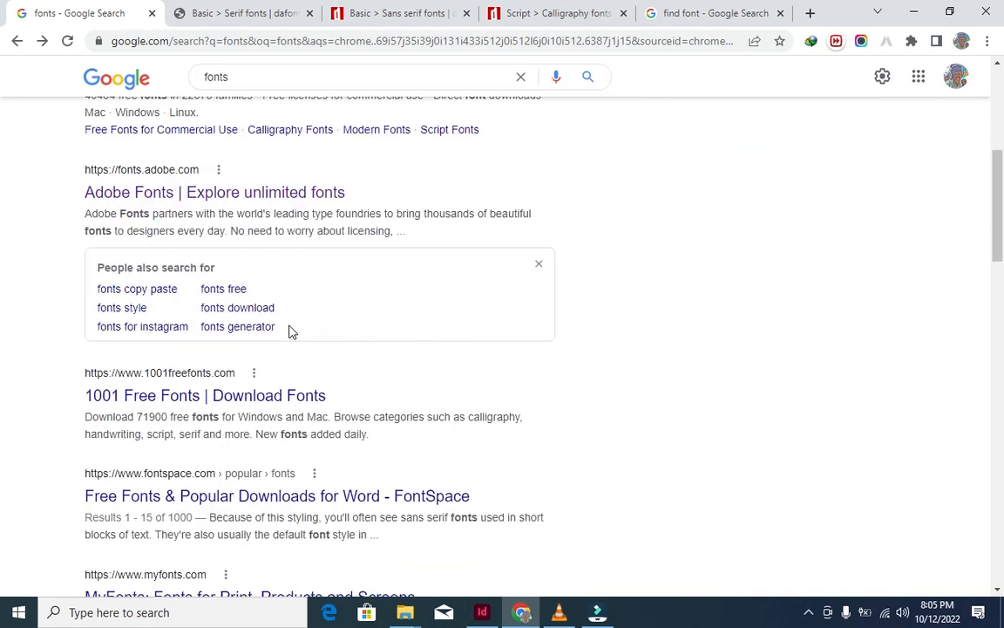
scroll(287, 332, "down", 3)
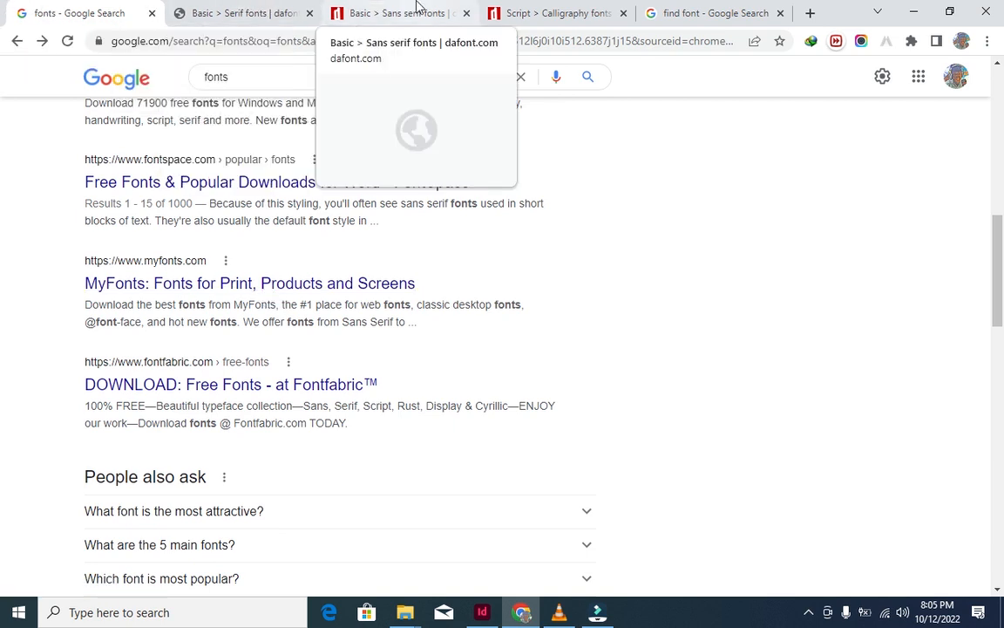
- Open the dafont.com Sans serif category page and examine the listed typefaces
left_click(368, 15)
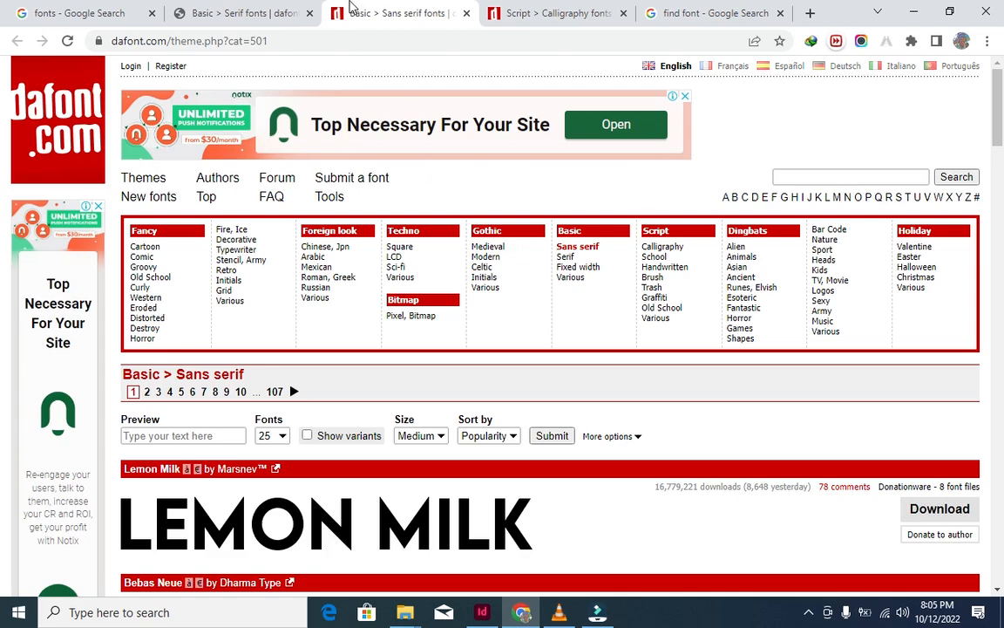
scroll(393, 515, "down", 5)
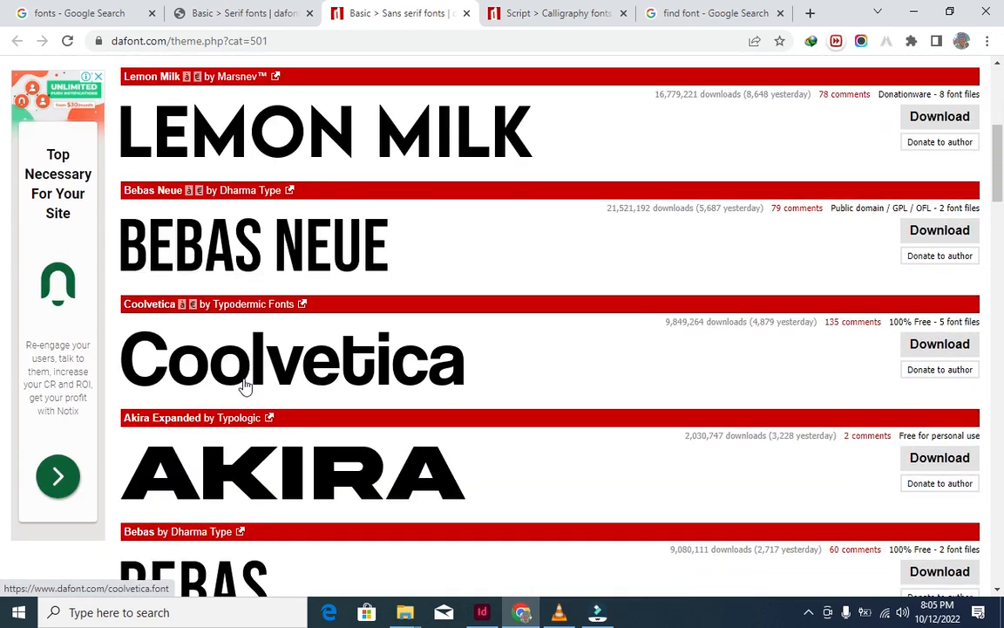
scroll(262, 383, "down", 1)
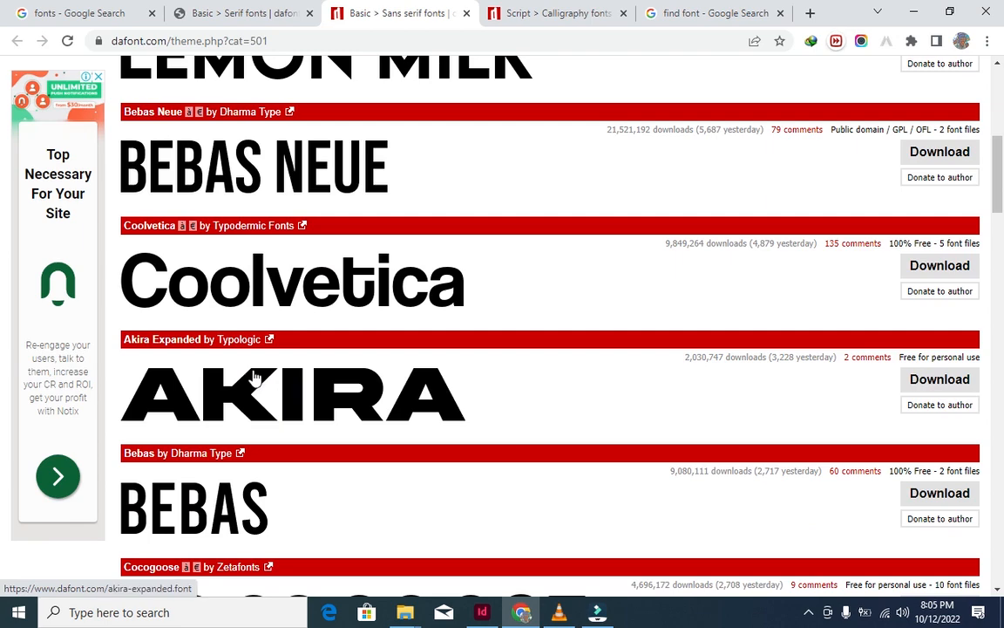
scroll(255, 377, "down", 2)
scroll(255, 377, "down", 3)
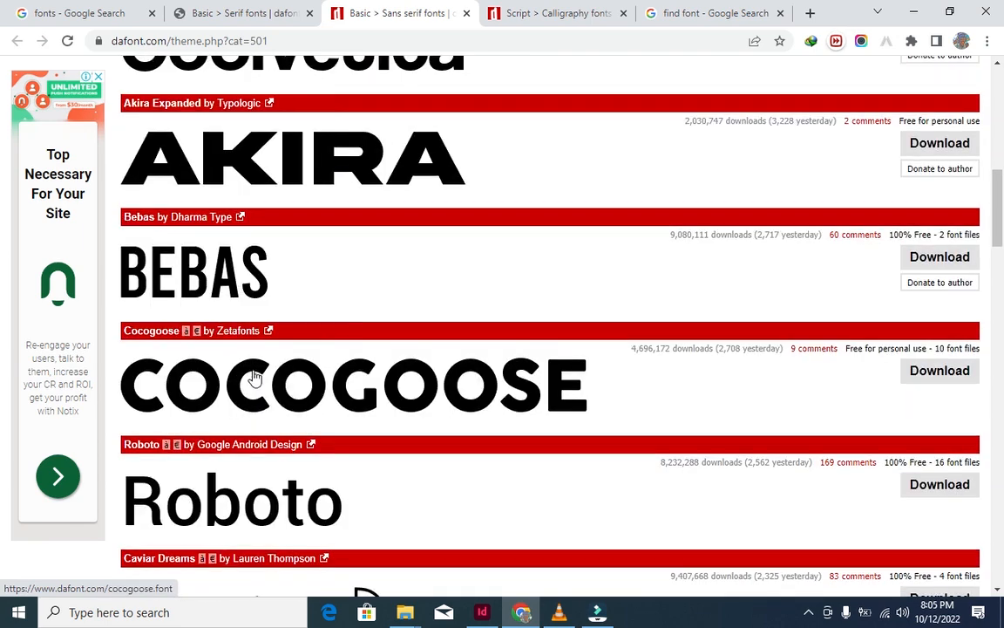
scroll(255, 377, "down", 11)
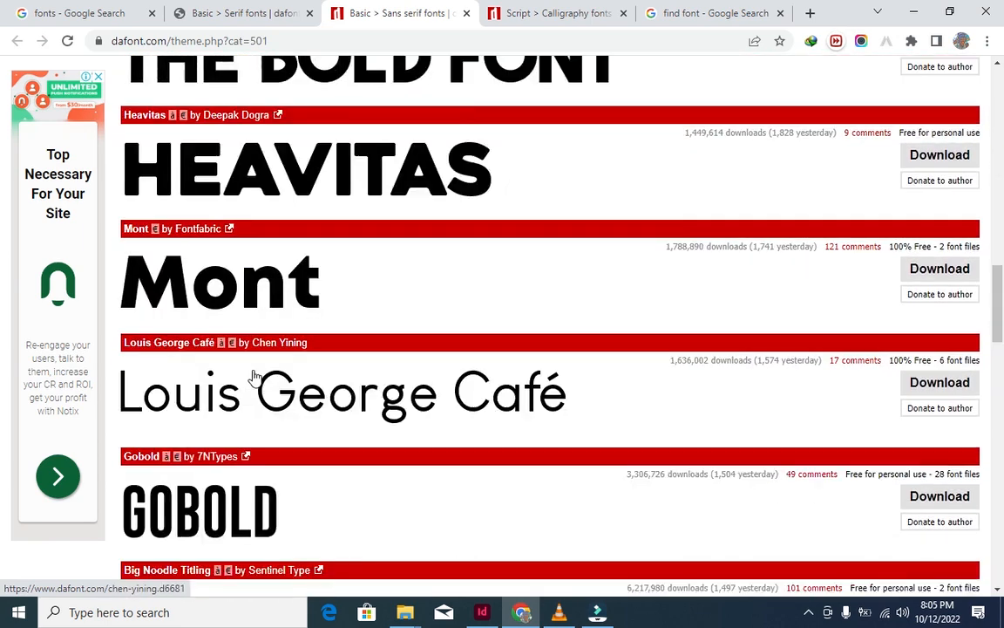
scroll(255, 376, "down", 2)
scroll(254, 376, "down", 6)
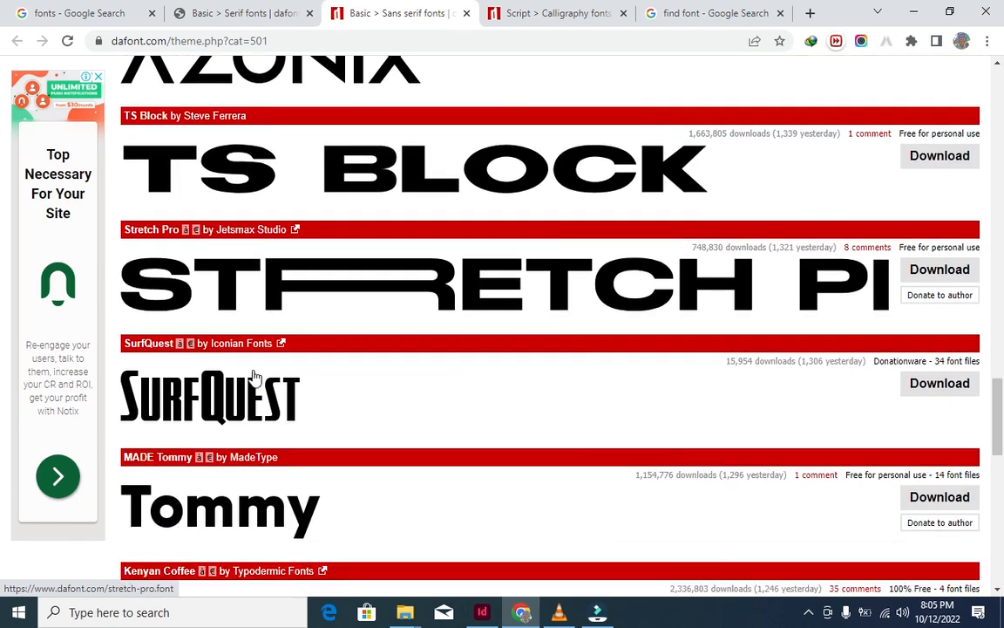
scroll(255, 377, "down", 4)
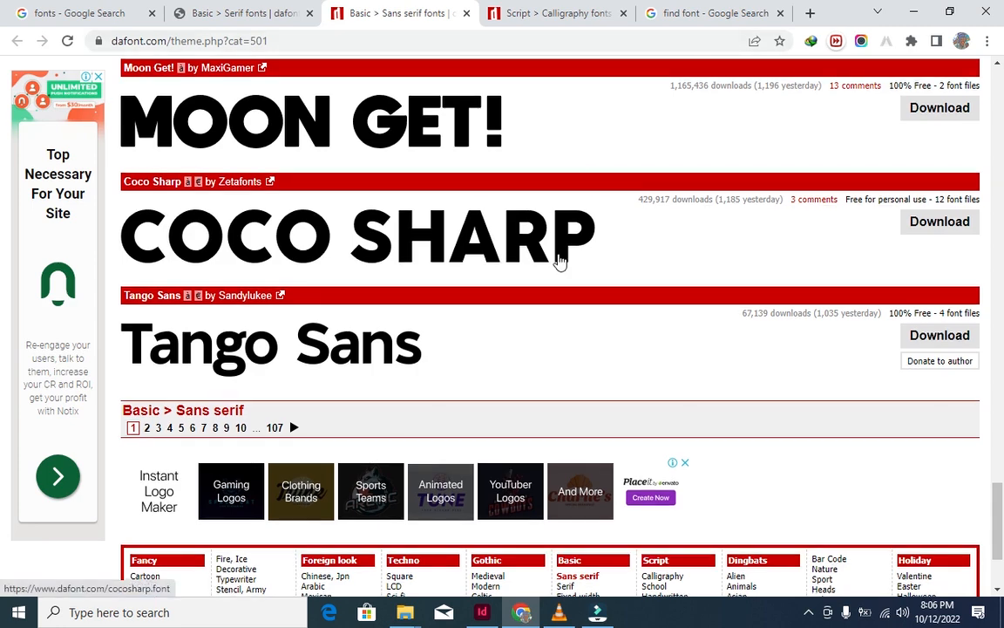
scroll(563, 258, "down", 3)
scroll(562, 258, "up", 4)
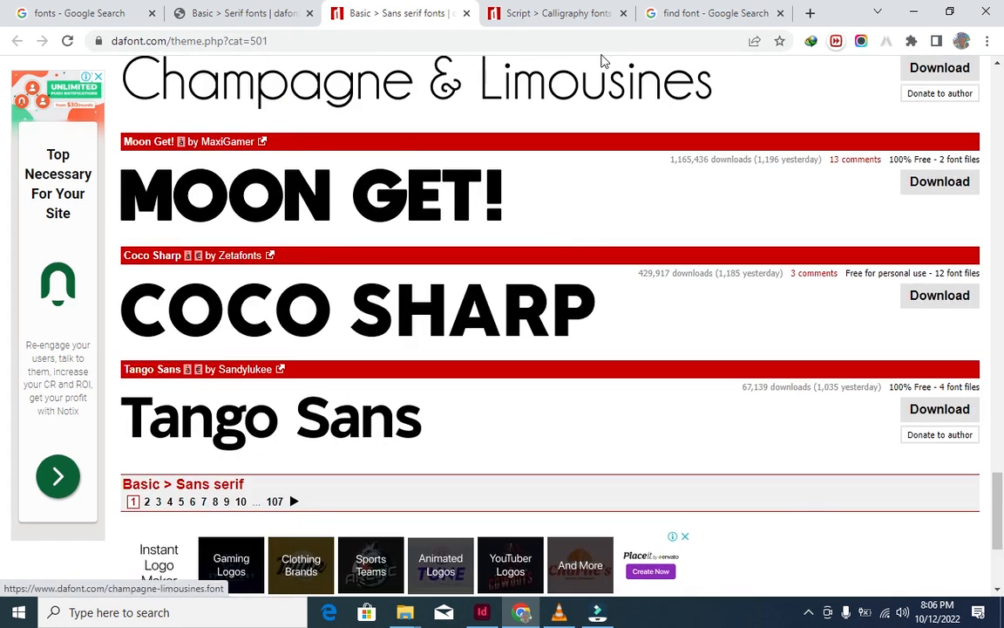
- Open the dafont.com Script > Calligraphy category page and examine the listed typefaces
left_click(581, 10)
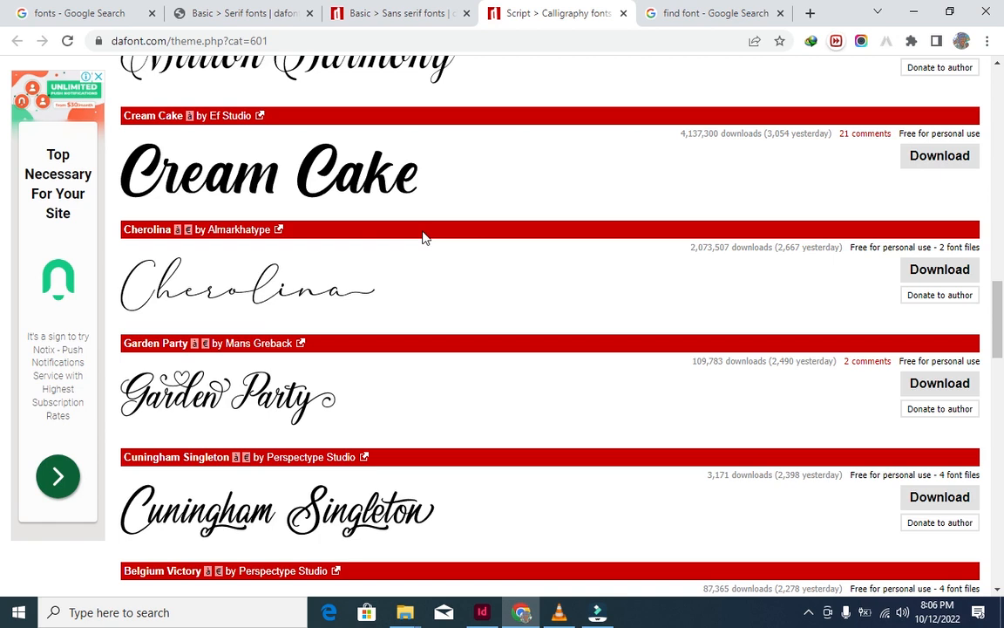
scroll(409, 184, "up", 9)
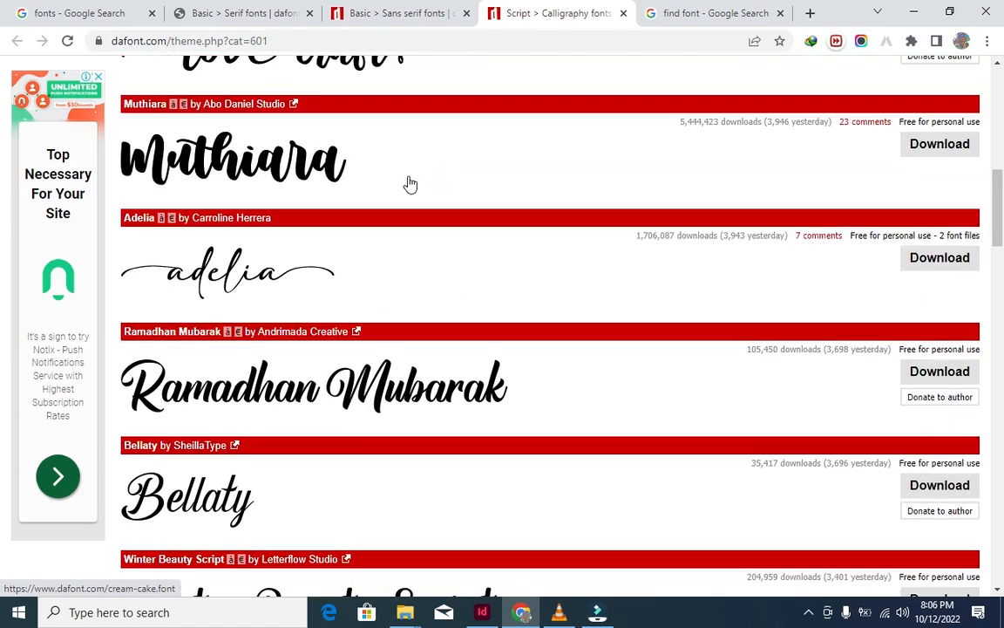
scroll(410, 184, "up", 6)
scroll(410, 184, "down", 3)
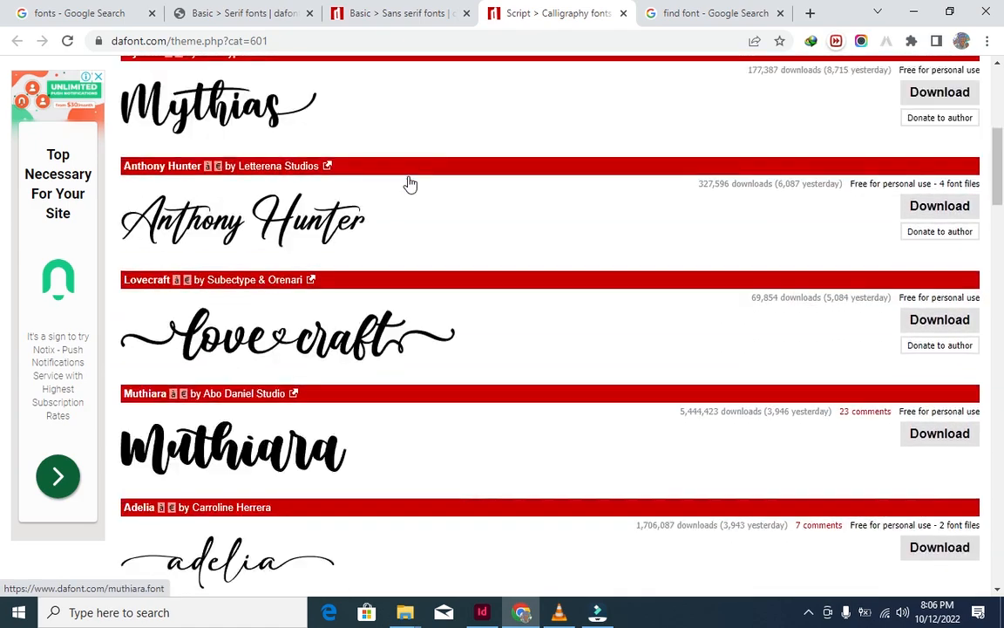
scroll(409, 184, "down", 12)
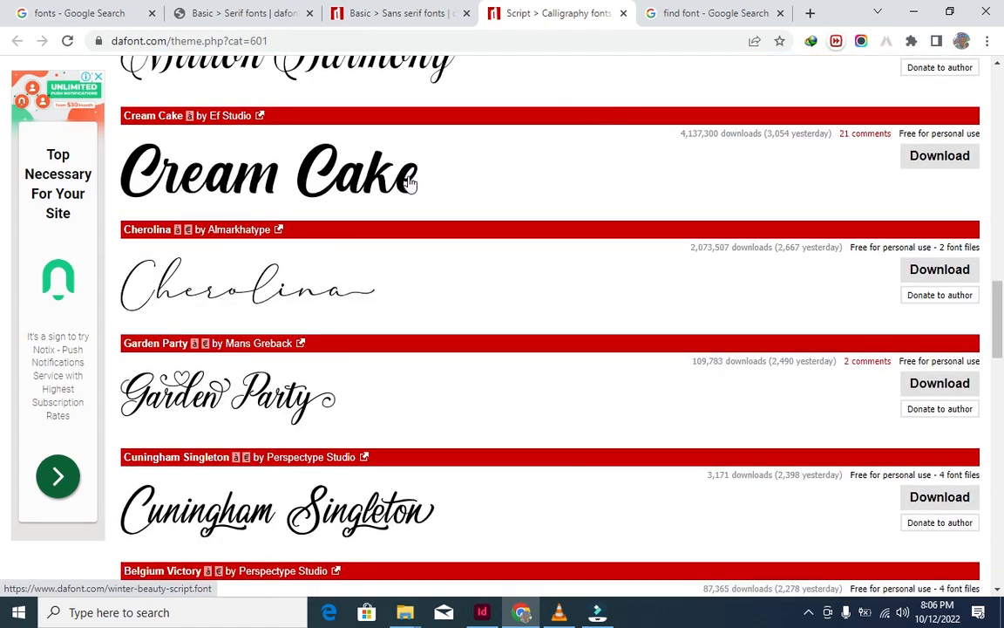
scroll(409, 184, "down", 12)
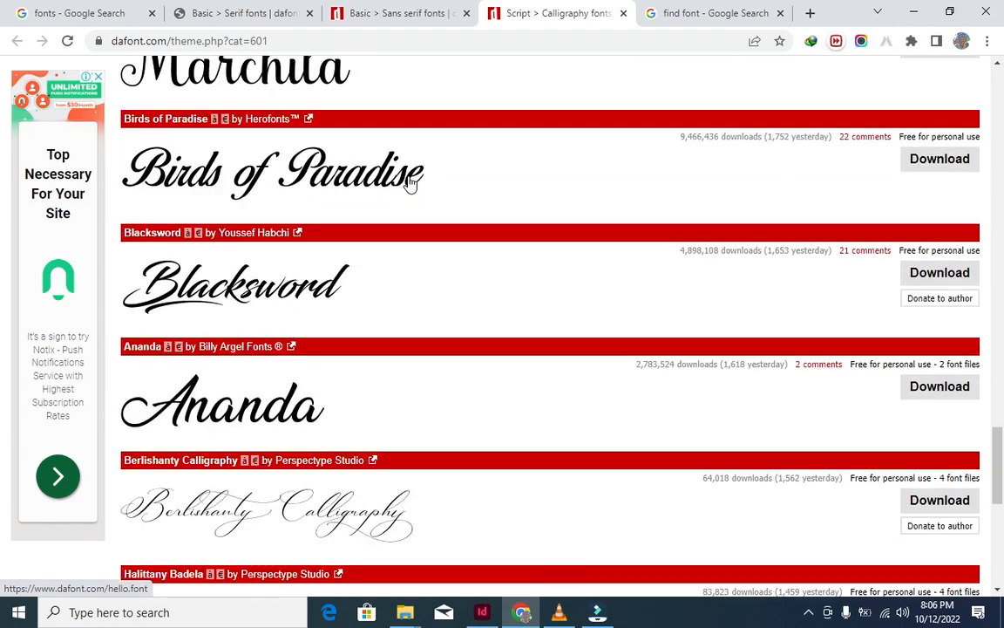
scroll(409, 184, "down", 6)
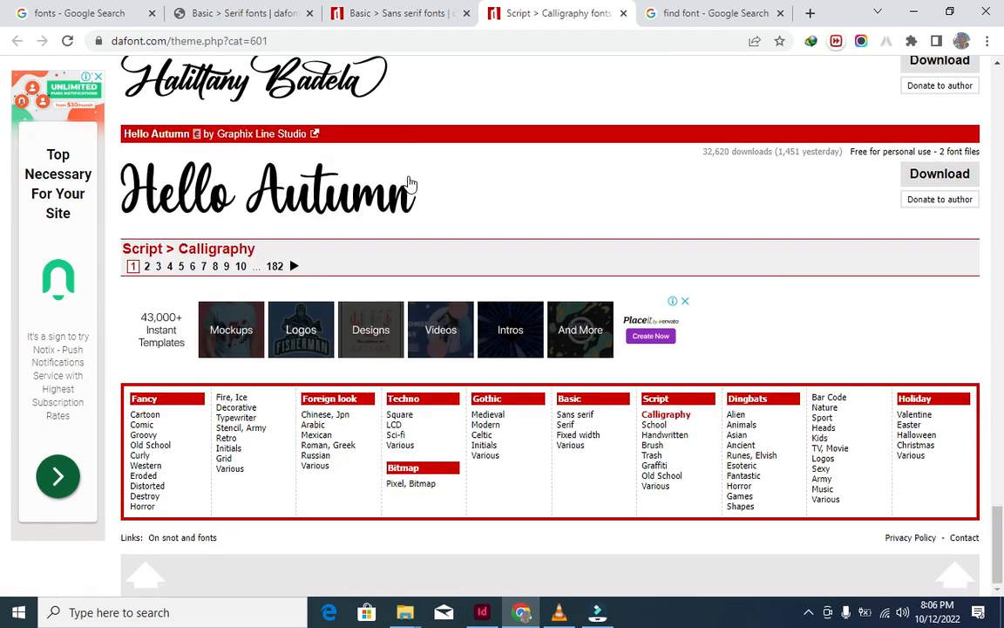
scroll(409, 184, "up", 15)
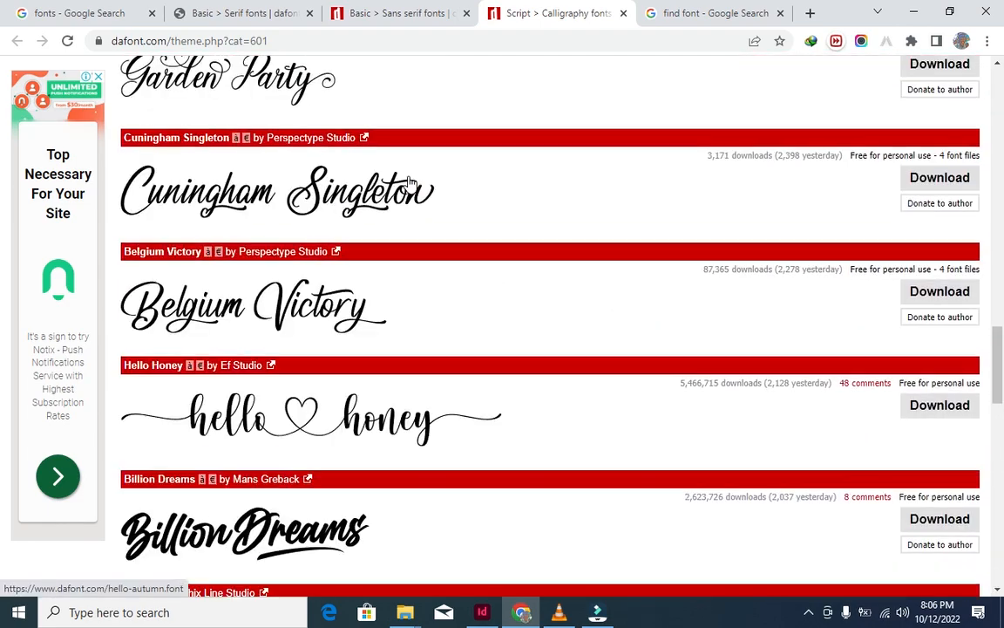
scroll(410, 183, "up", 10)
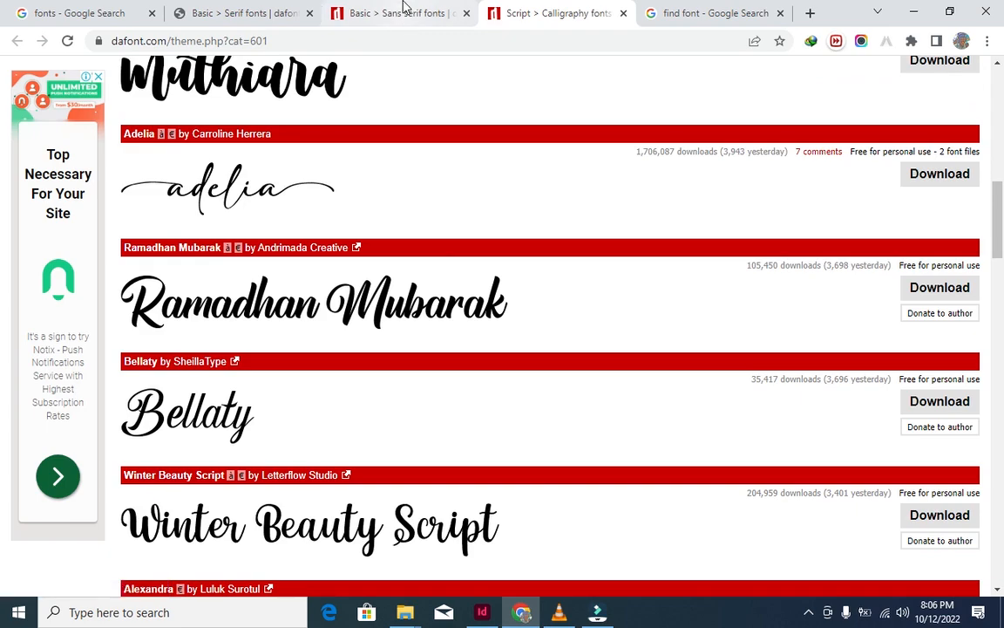
- Compare the typefaces on the dafont.com Serif, Sans serif and Calligraphy category pages
left_click(403, 7)
left_click(265, 13)
scroll(406, 257, "down", 4)
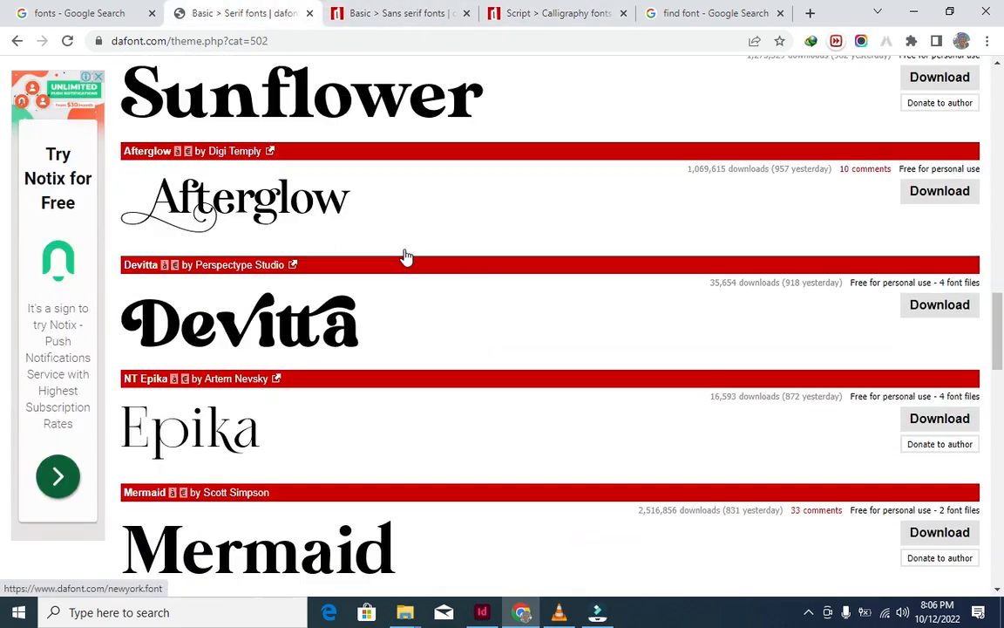
scroll(406, 256, "down", 9)
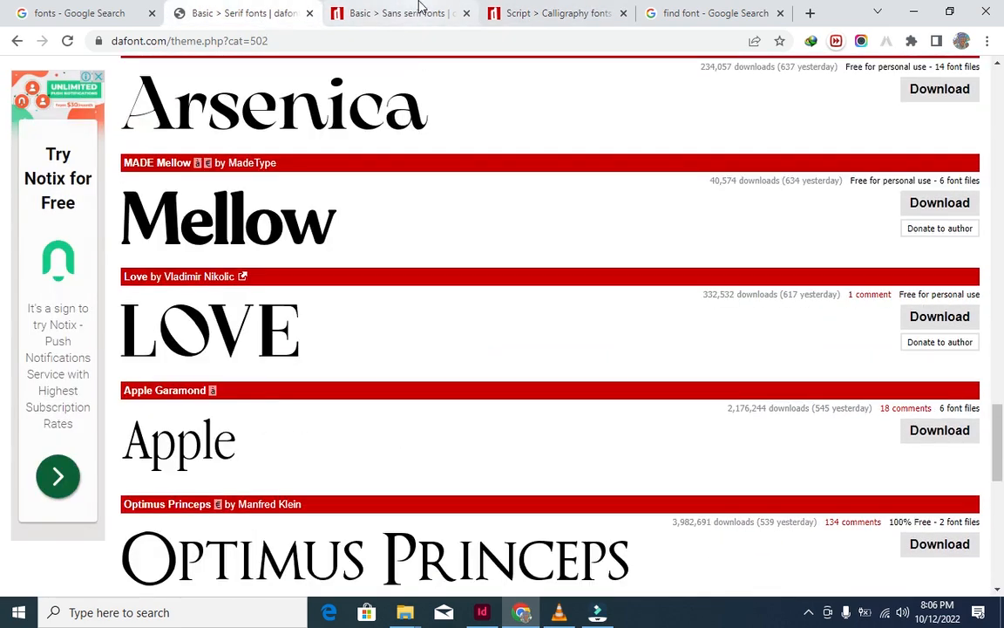
left_click(419, 10)
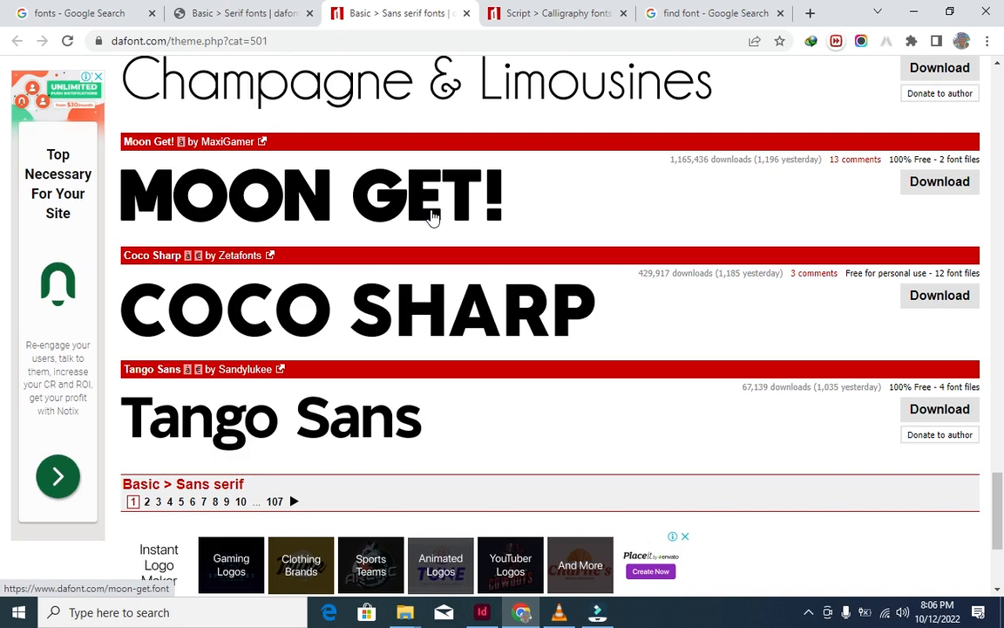
left_click(586, 21)
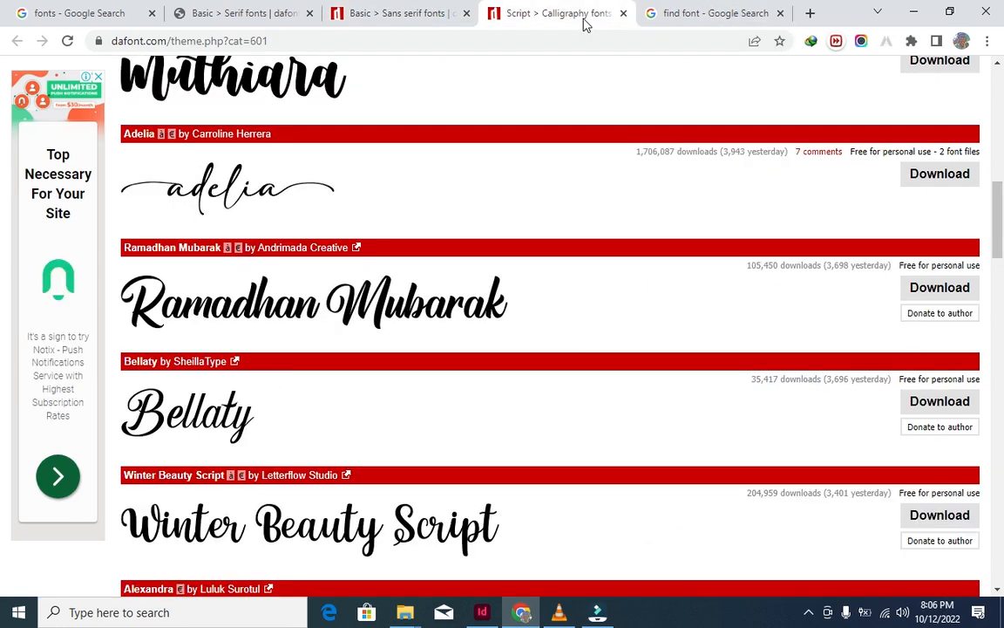
- Open Font Finder by What Font Is from the "find font" results, show its image upload file chooser and cancel it
left_click(671, 7)
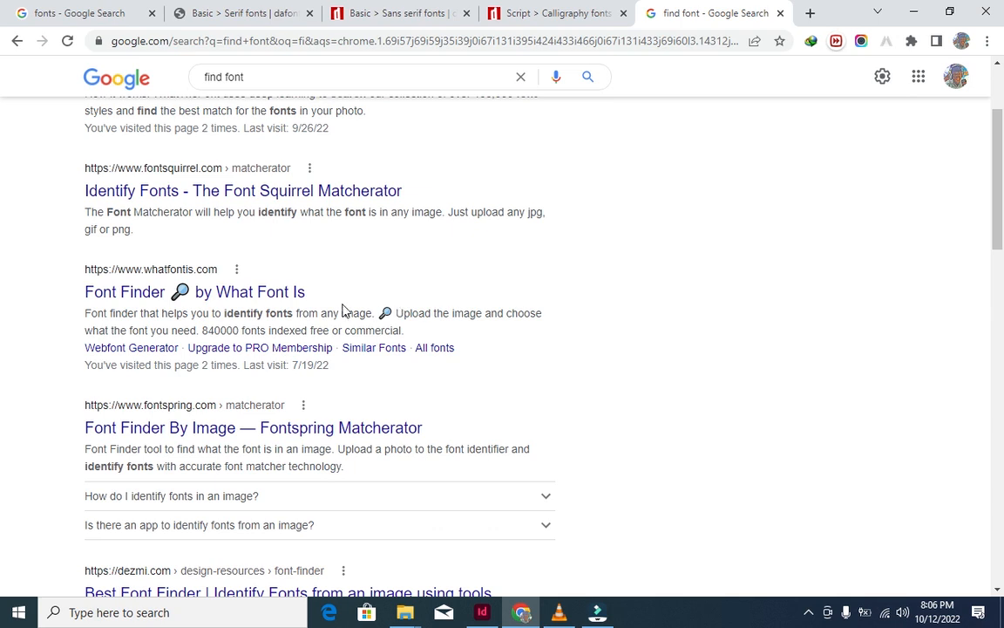
left_click(140, 299)
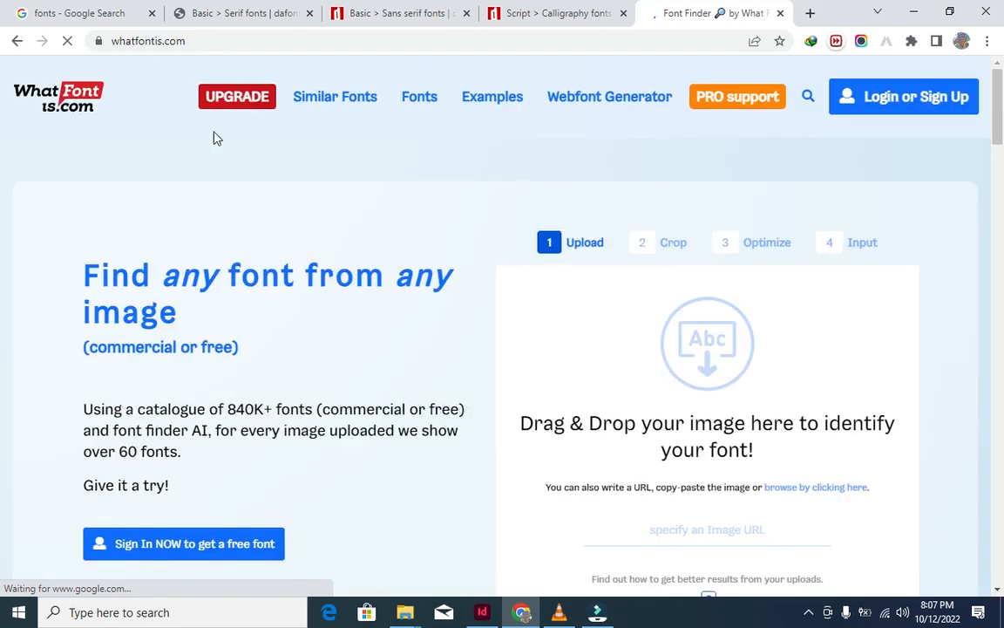
scroll(256, 224, "down", 2)
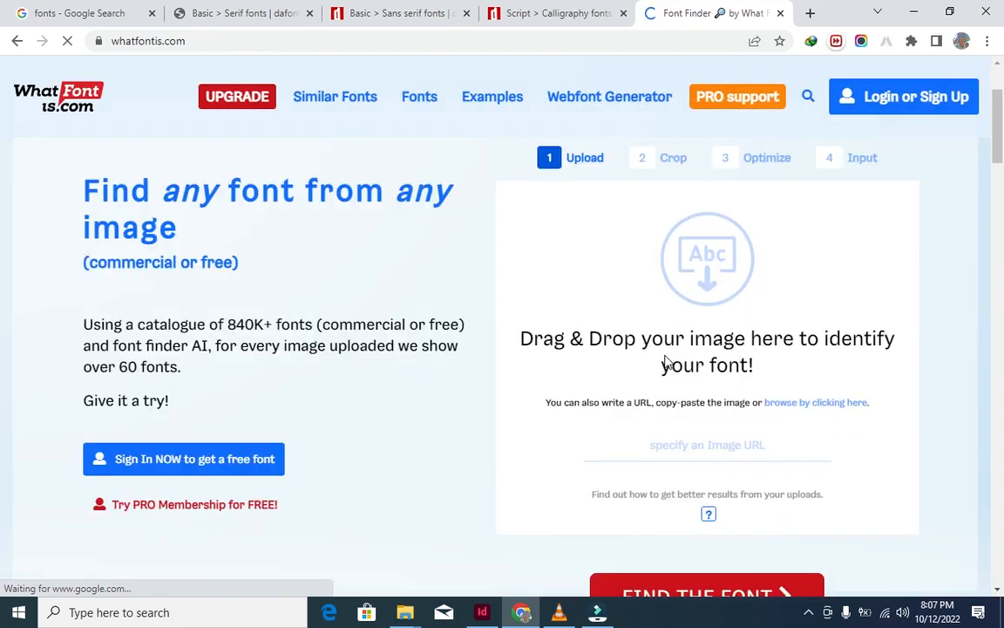
left_click(708, 272)
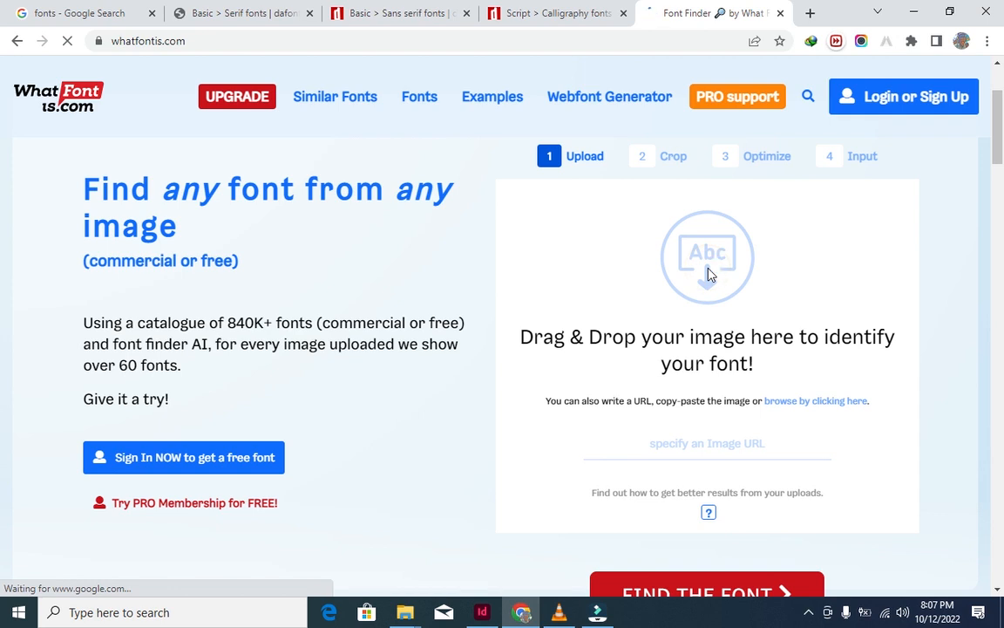
left_click(708, 273)
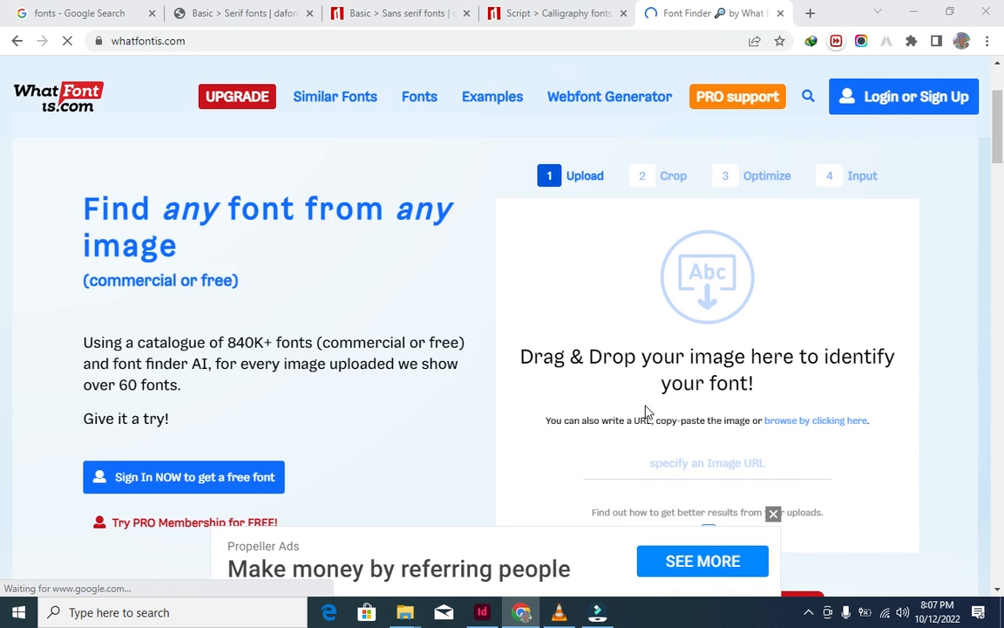
left_click(646, 411)
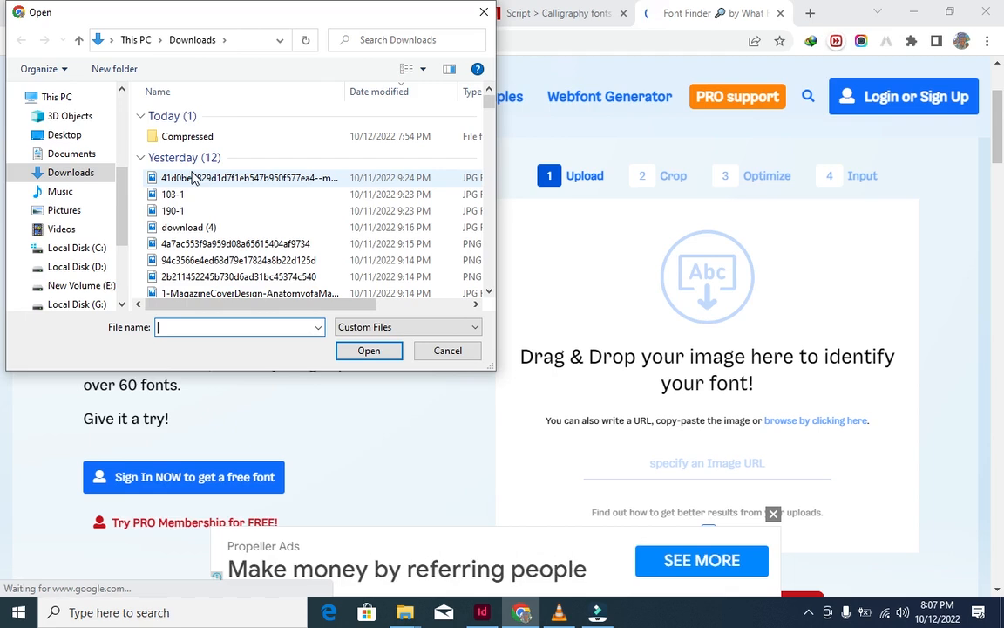
left_click(460, 353)
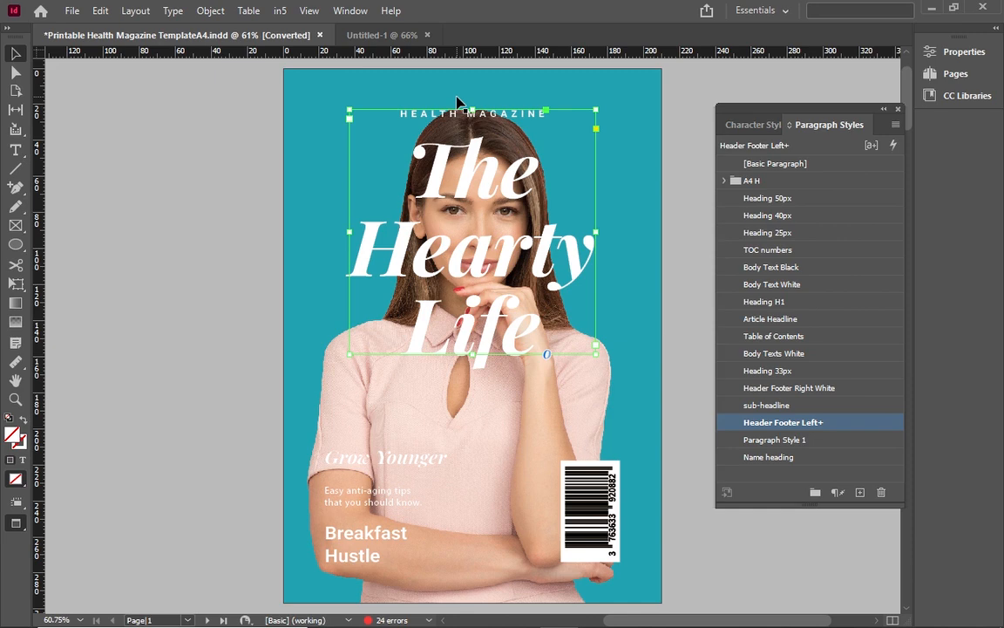
- In InDesign, compare the paragraph styles of Untitled-1 and the magazine template, and view the template's character styles
left_click(384, 35)
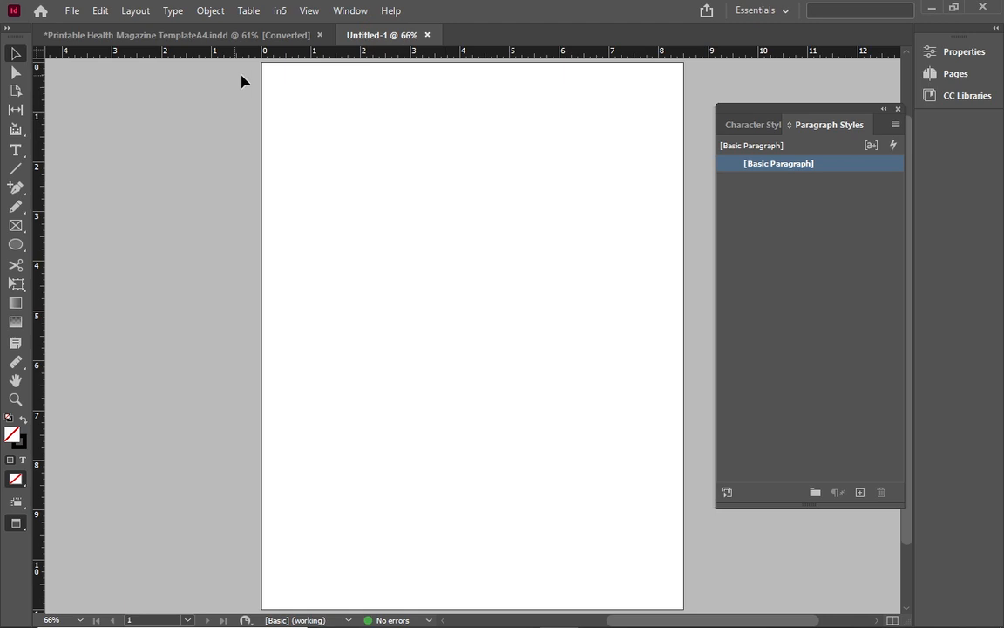
left_click(271, 35)
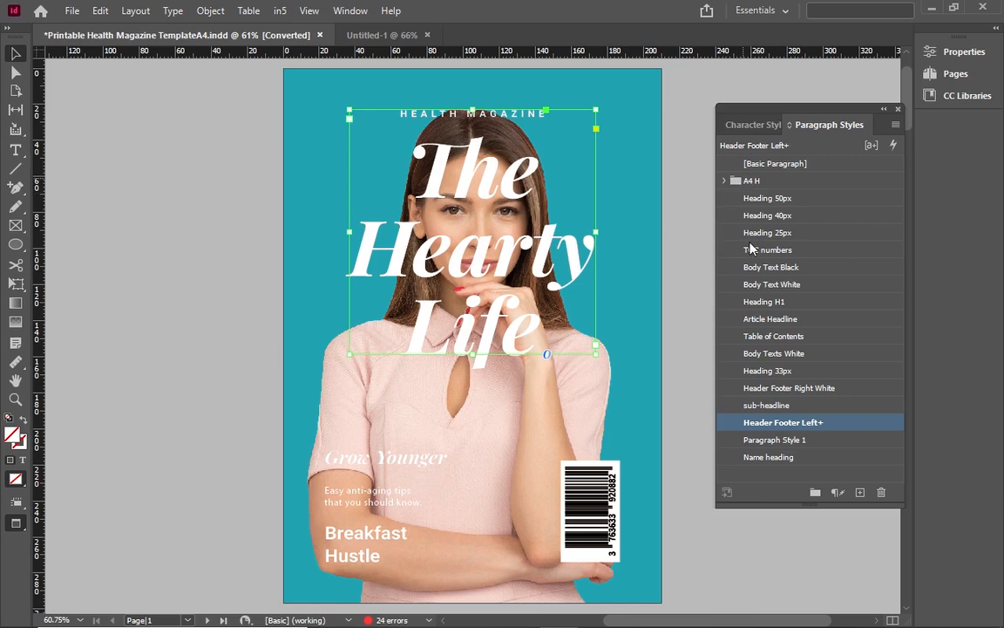
left_click(737, 127)
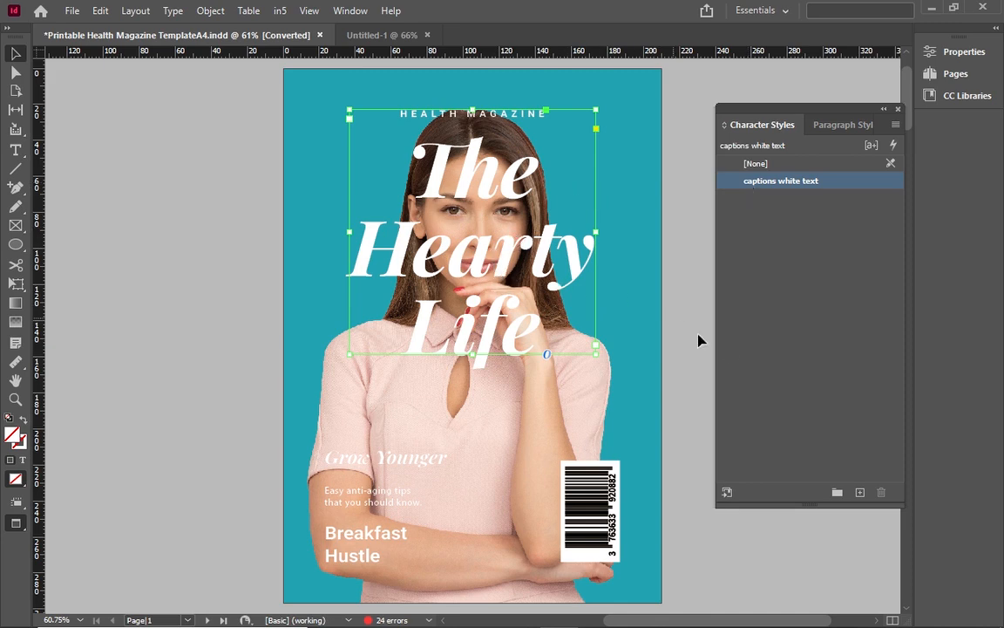
left_click(826, 126)
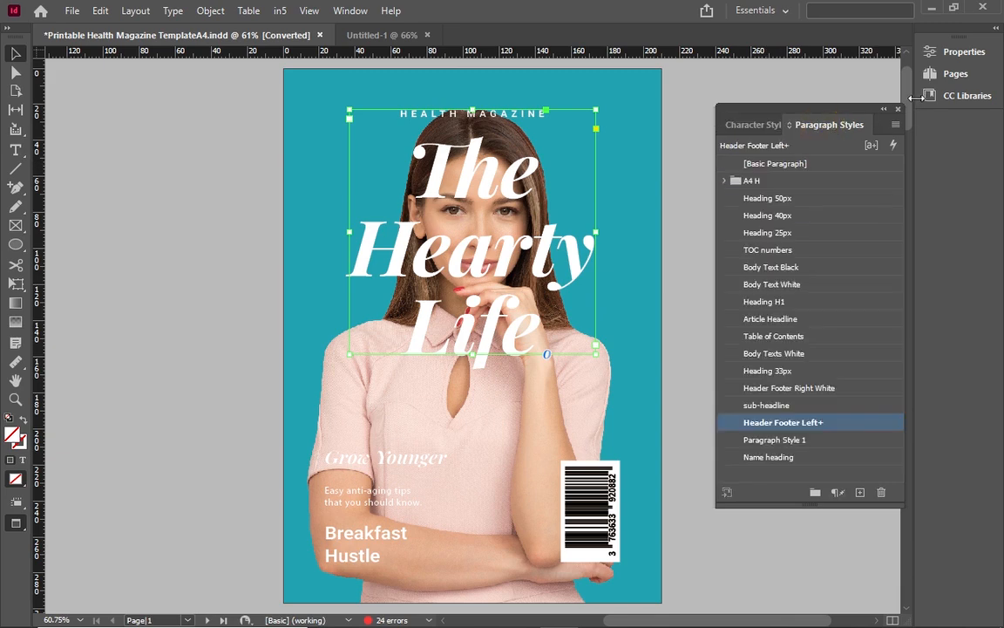
- Go to the editor's letter on page 3 of the magazine template and check which paragraph style its body text uses
left_click_drag(908, 98, 902, 168)
scroll(899, 184, "down", 5)
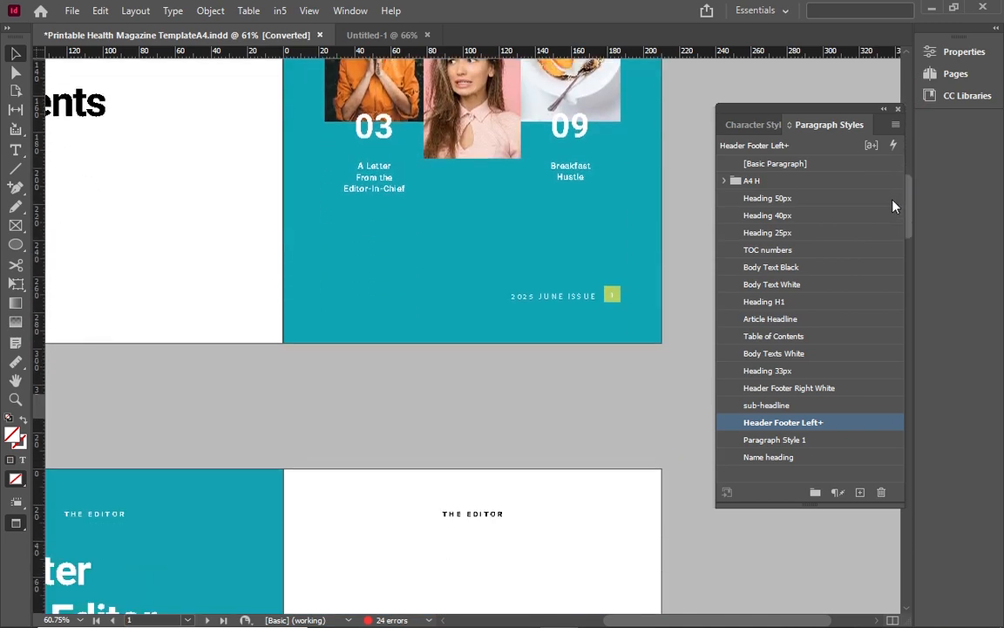
scroll(895, 207, "down", 1)
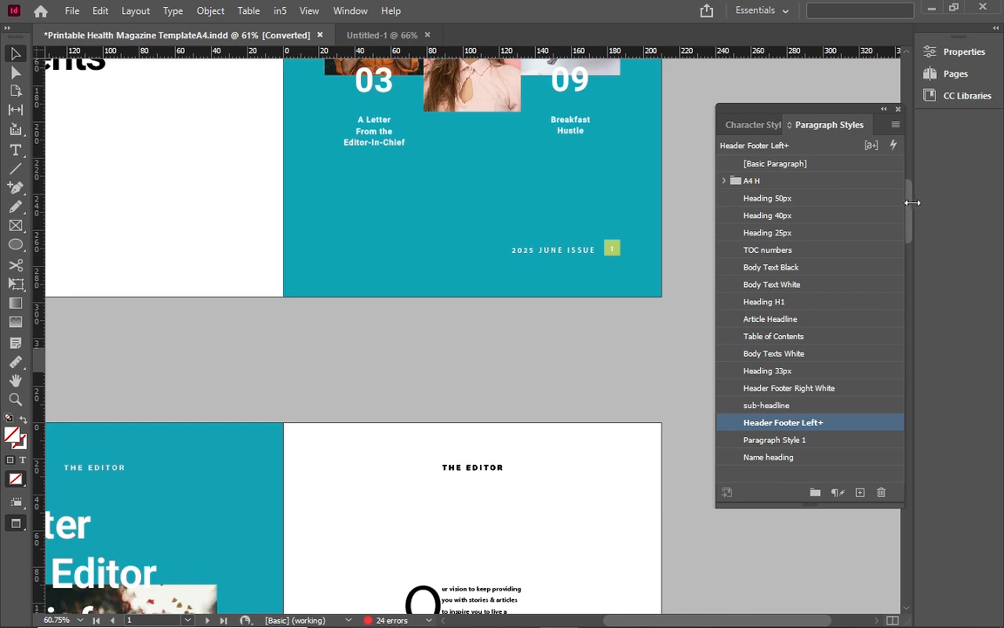
left_click_drag(908, 206, 925, 250)
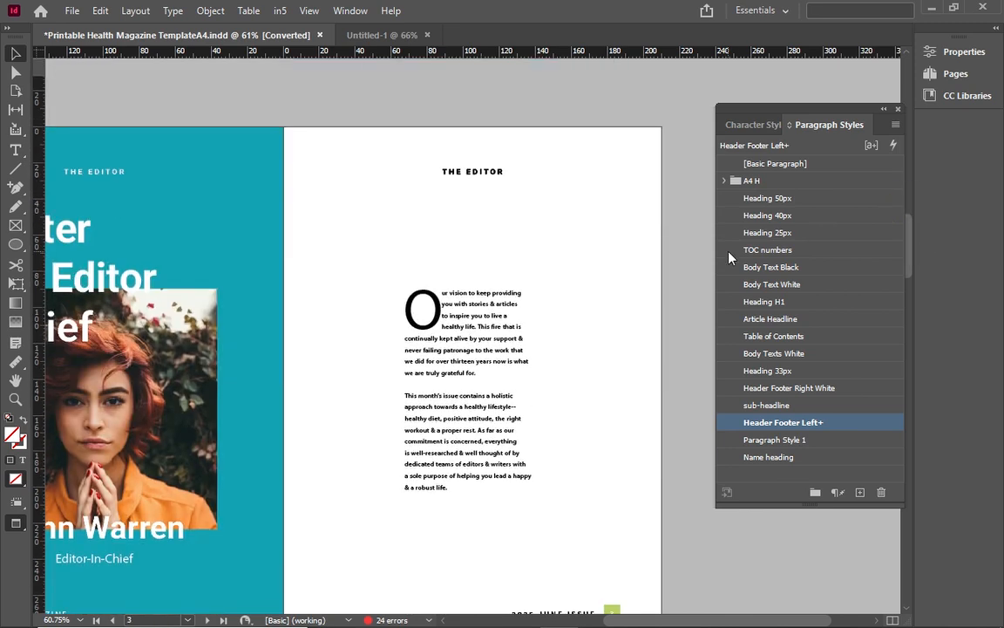
double_click(469, 334)
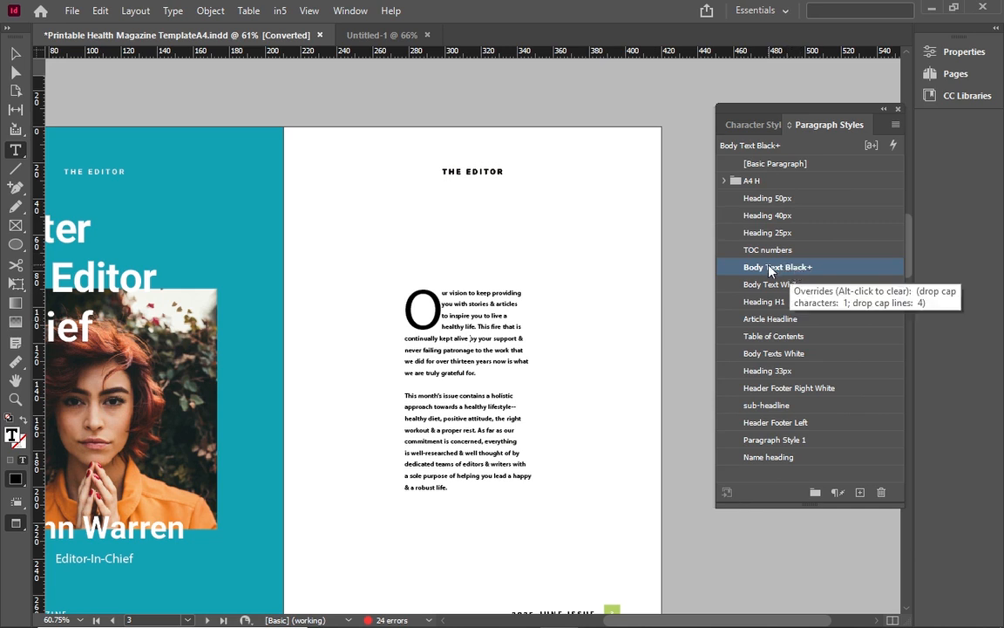
- Copy the editor's letter text frame into Untitled-1 to carry its paragraph styles across, then delete the pasted frame
left_click(14, 55)
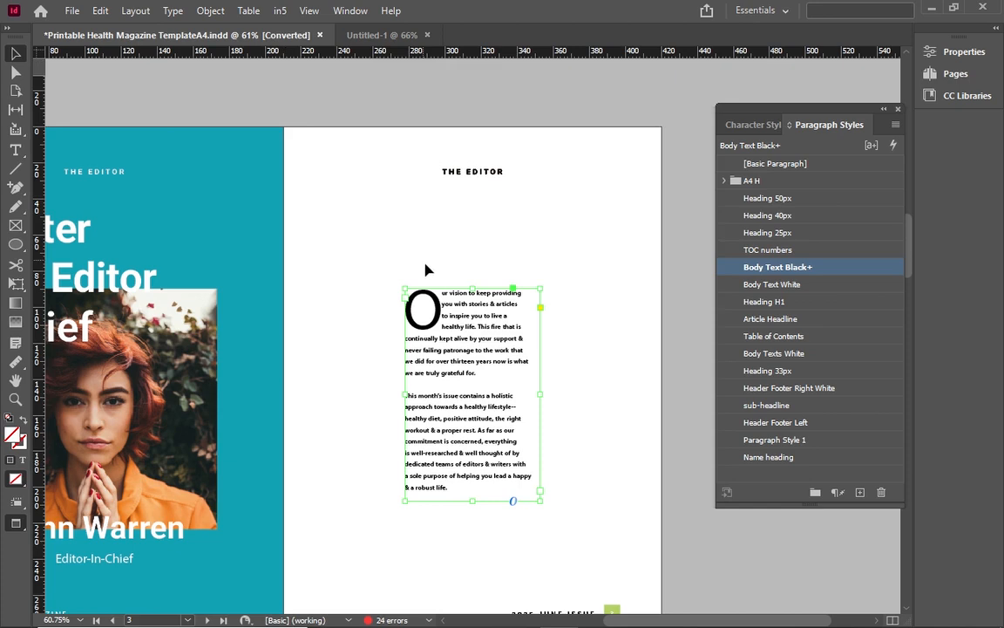
right_click(464, 315)
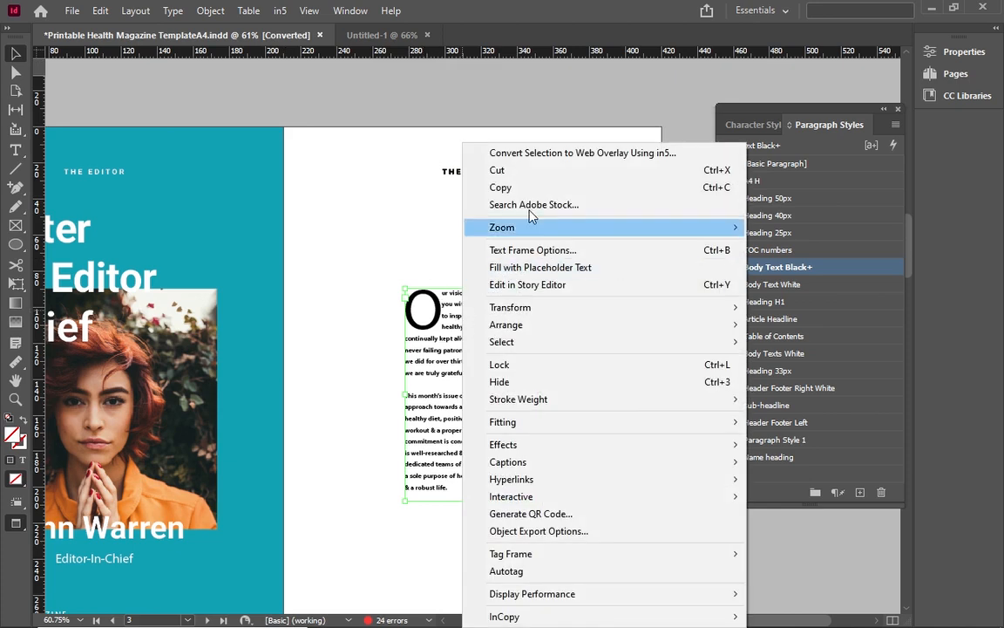
left_click(546, 190)
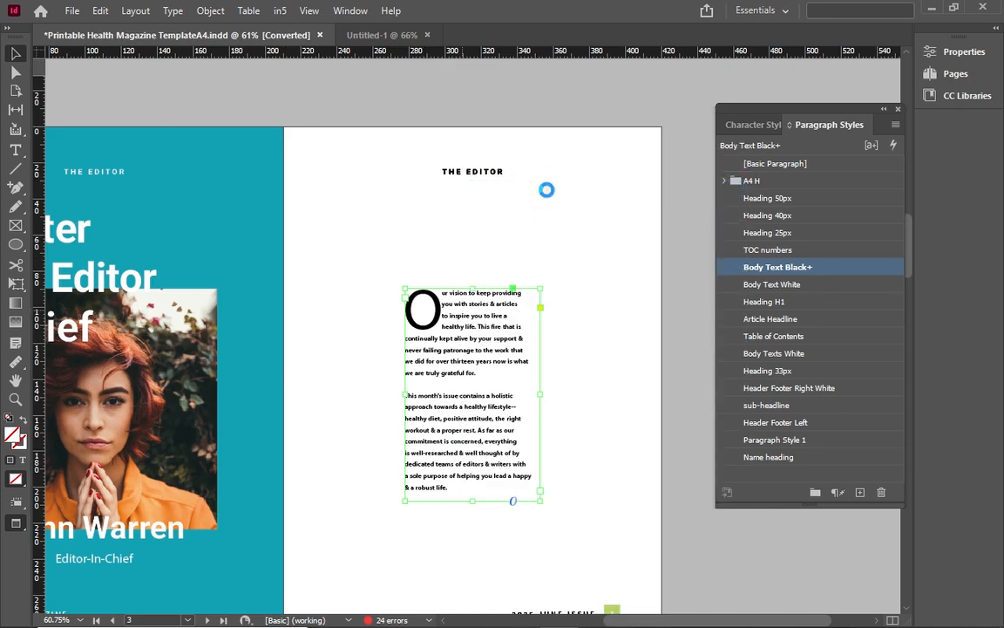
left_click(377, 37)
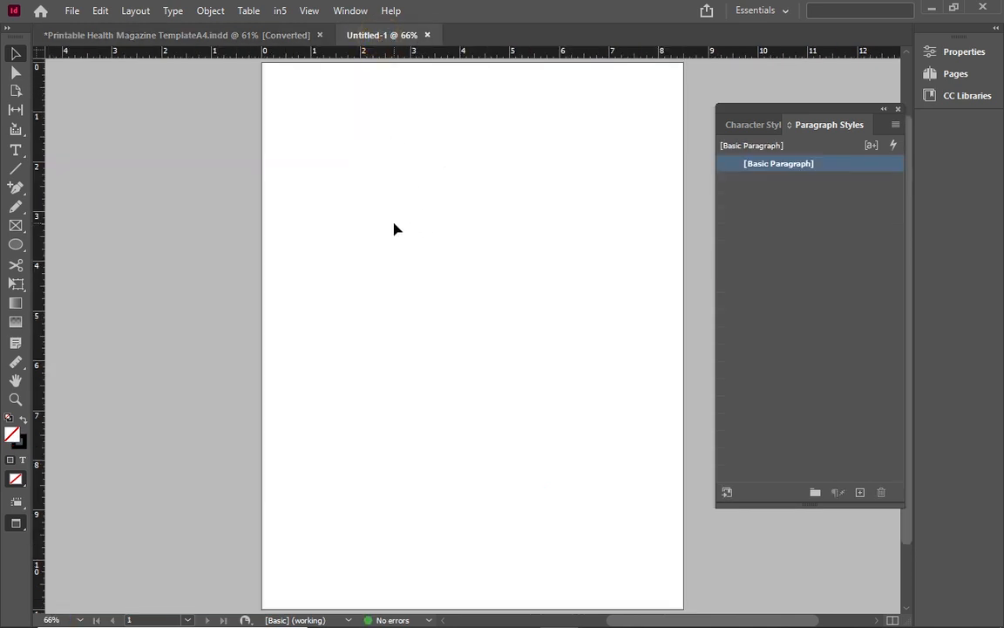
left_click(101, 11)
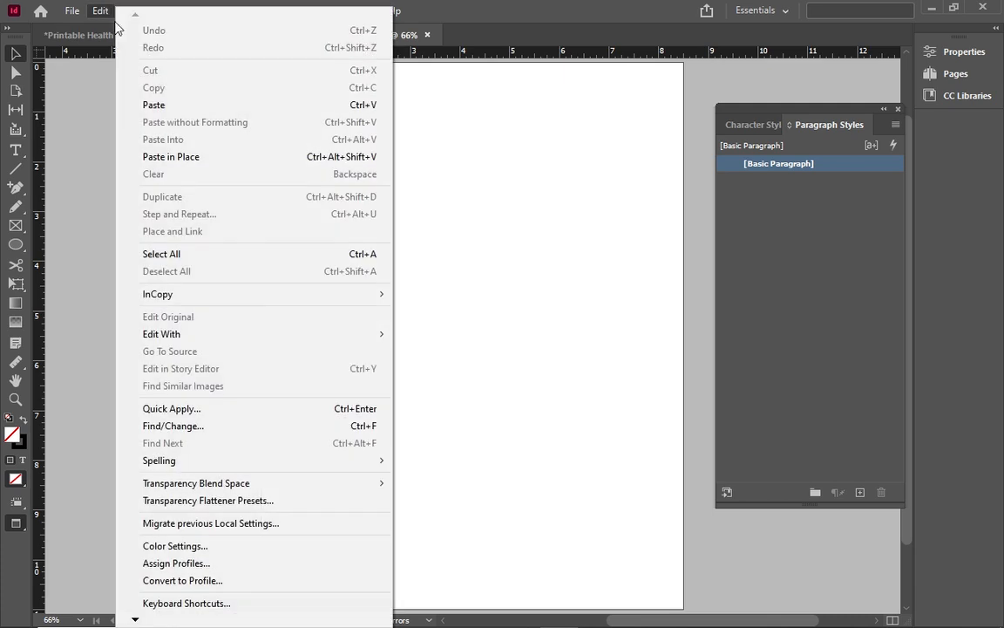
left_click(162, 106)
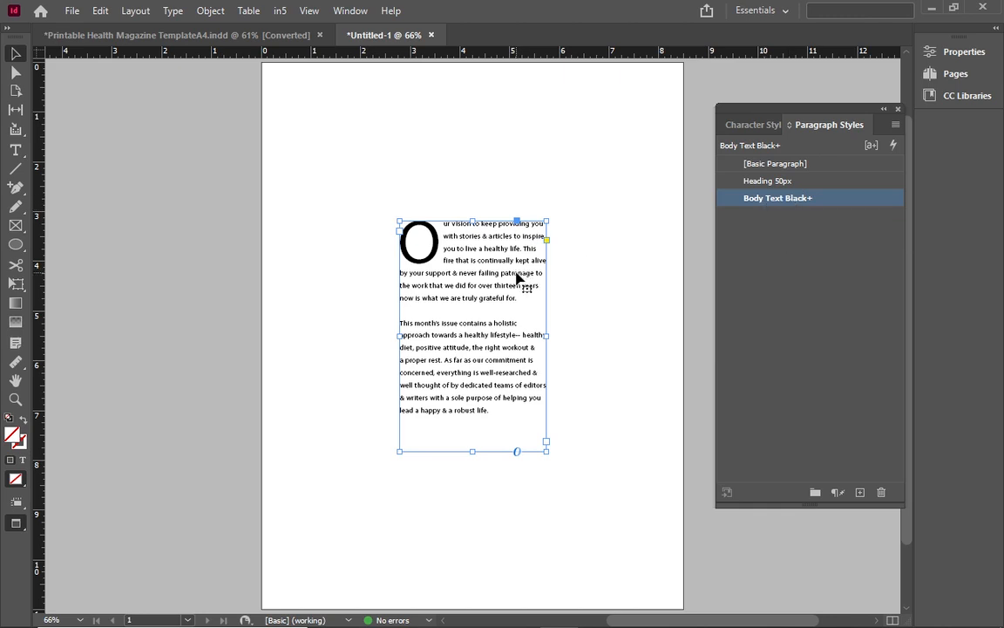
key("Delete")
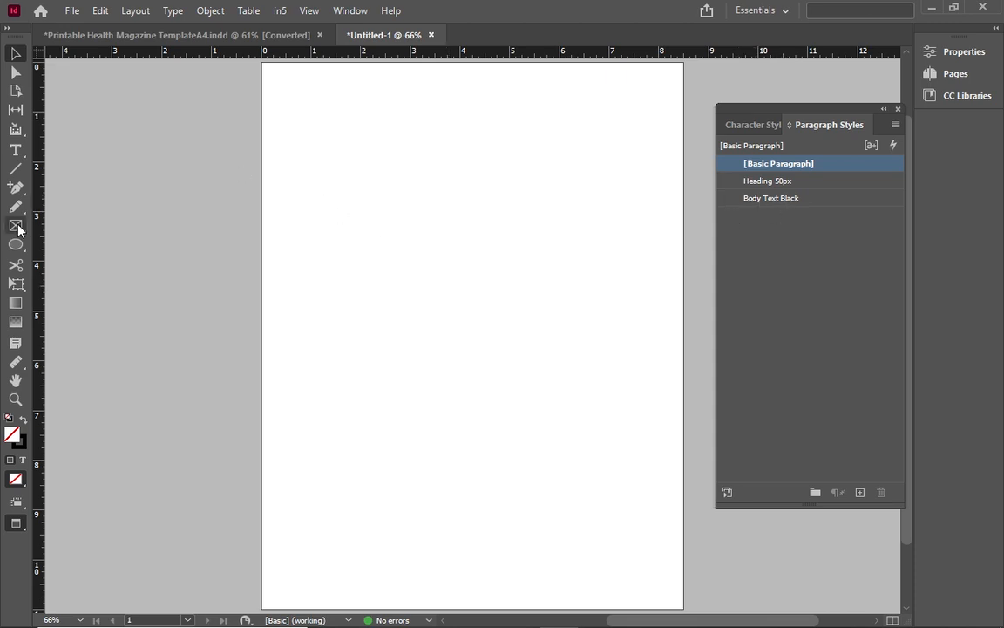
- Draw a text frame about 3.4 in wide and 4.6 in high on the blank page and fill it with placeholder text
left_click(8, 150)
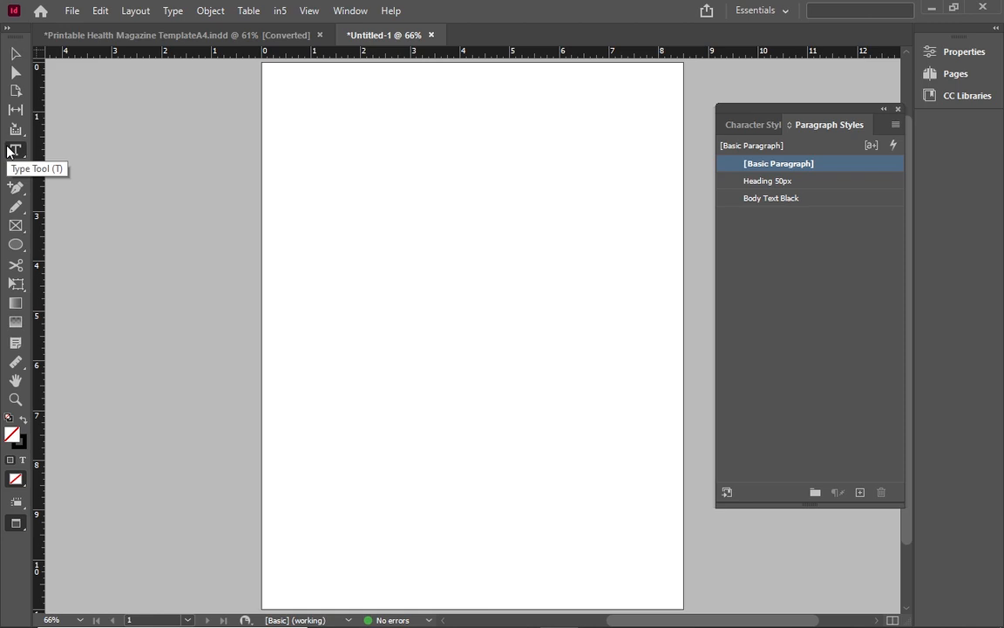
left_click_drag(340, 181, 484, 376)
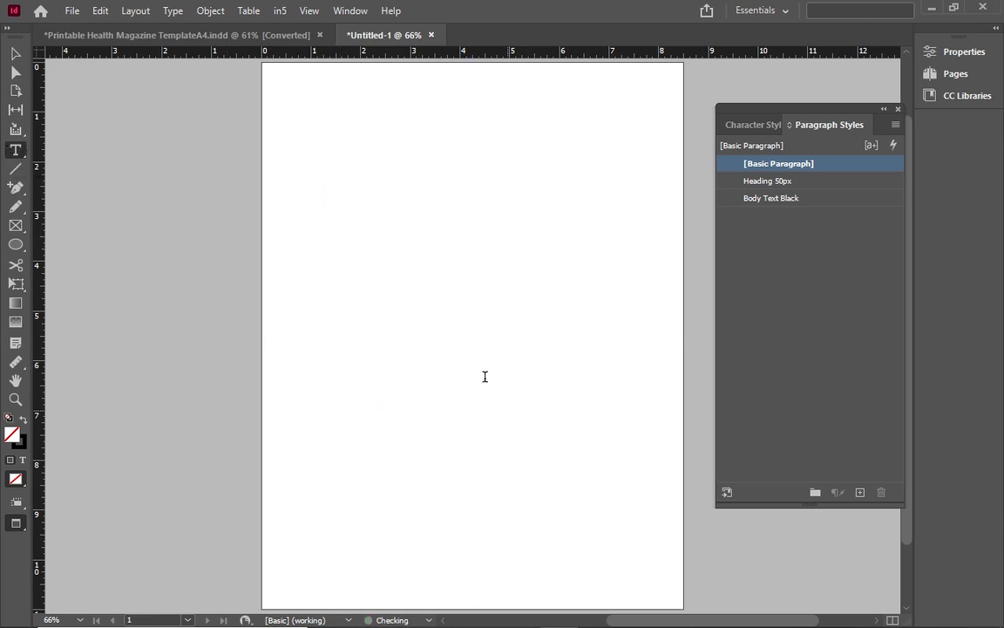
right_click(380, 277)
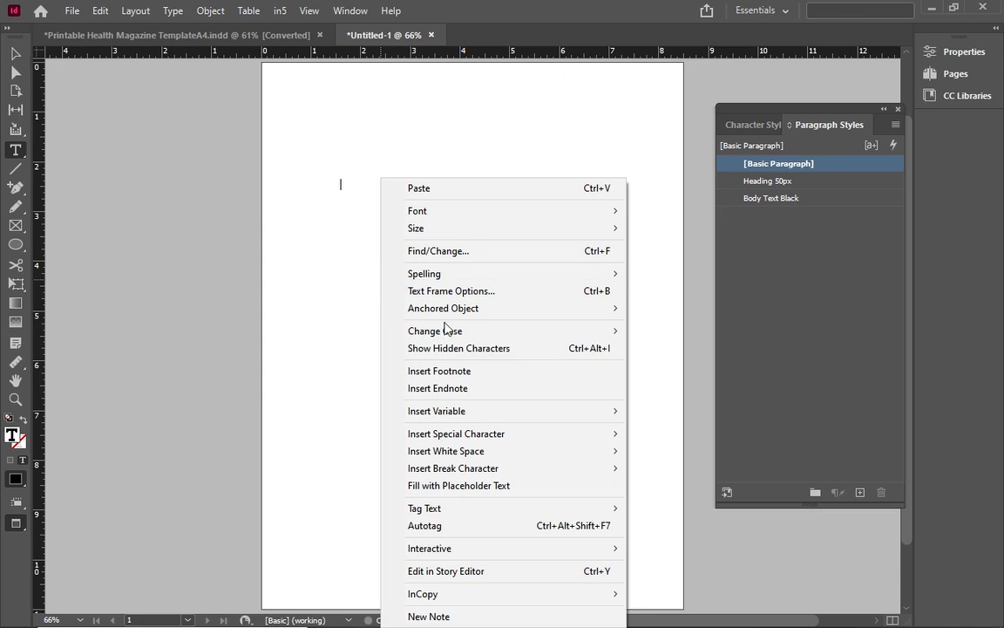
left_click(503, 487)
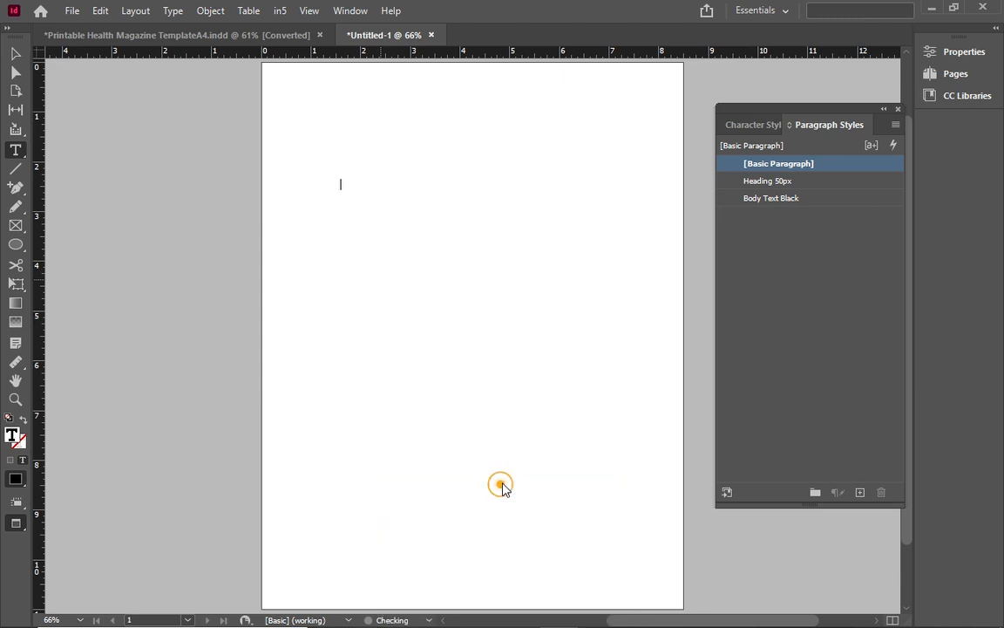
- Apply the Body Text Black paragraph style to all of the placeholder text
left_click(850, 199)
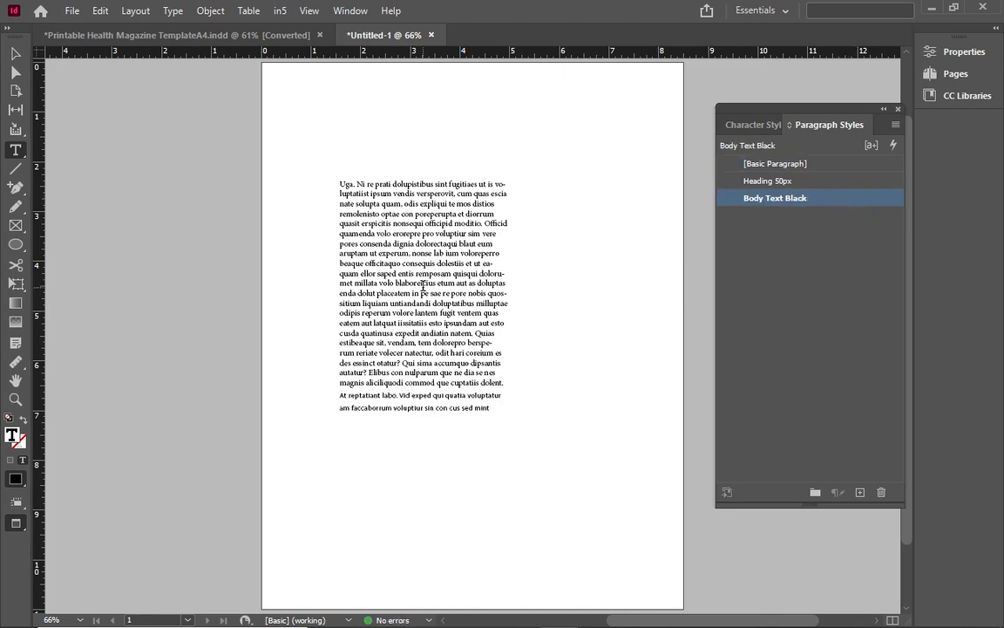
left_click(423, 288)
key("ctrl+a")
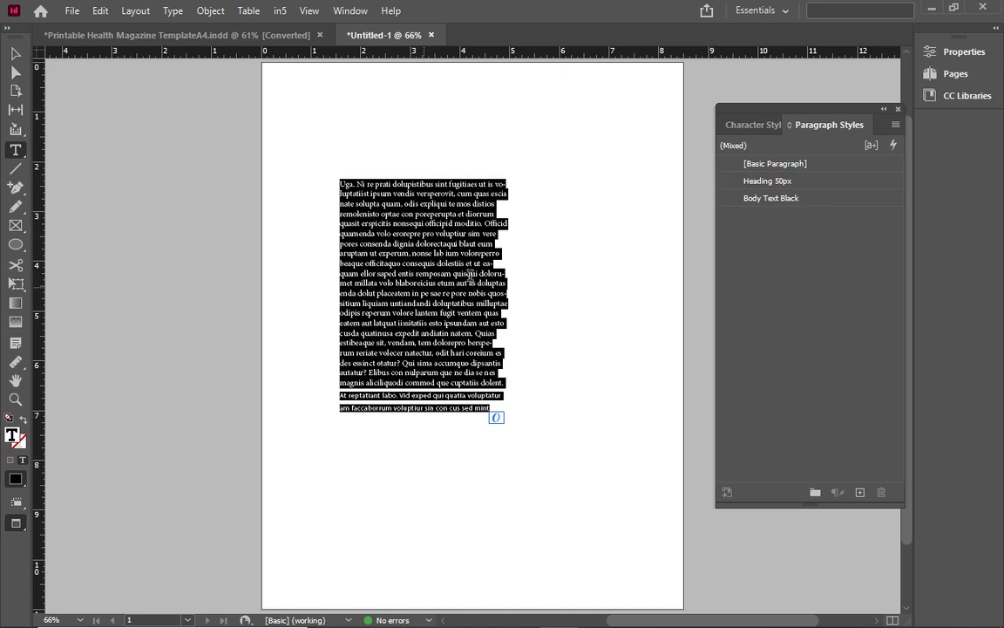
left_click(765, 199)
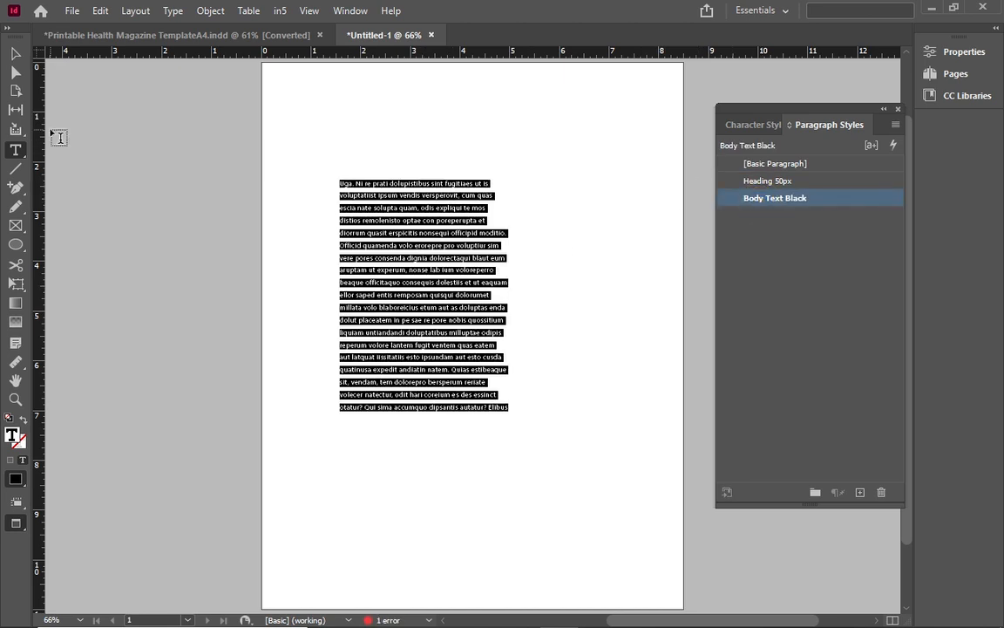
left_click(15, 55)
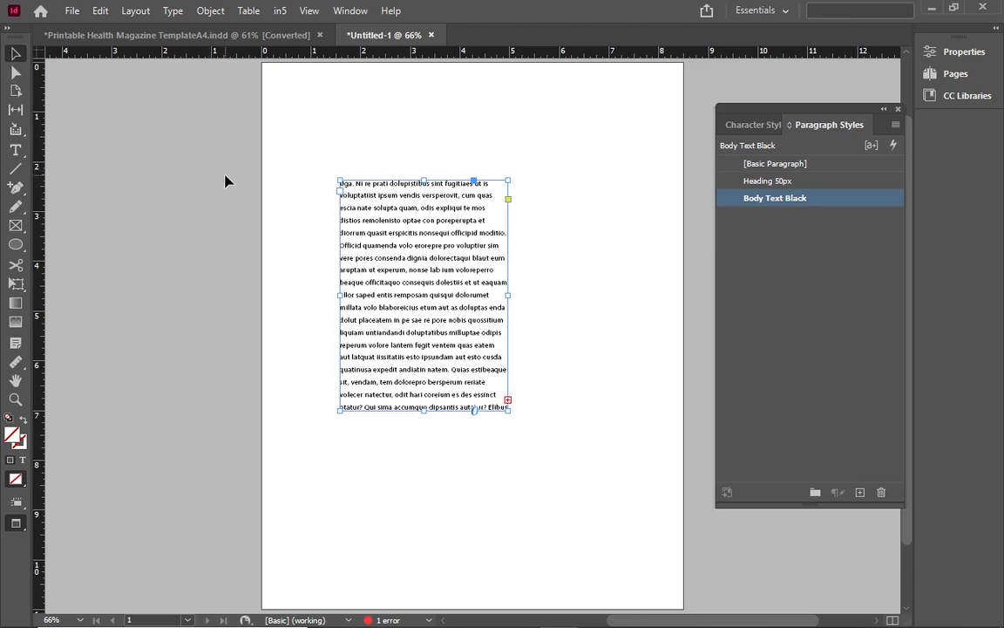
- Switch a placeholder paragraph to [Basic Paragraph] and back to Body Text Black, then delete the text frame
double_click(477, 295)
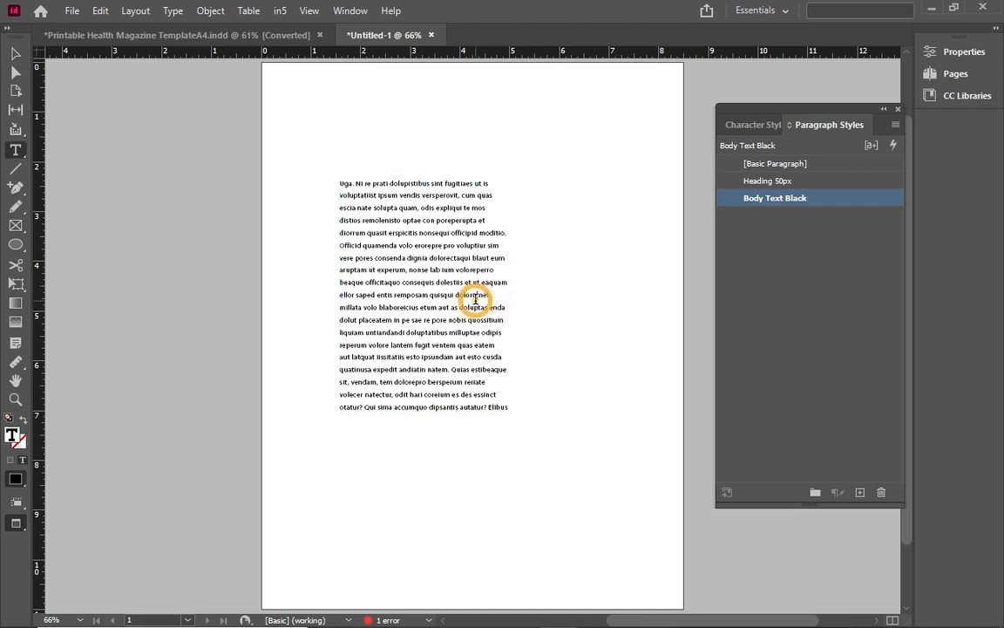
left_click(751, 165)
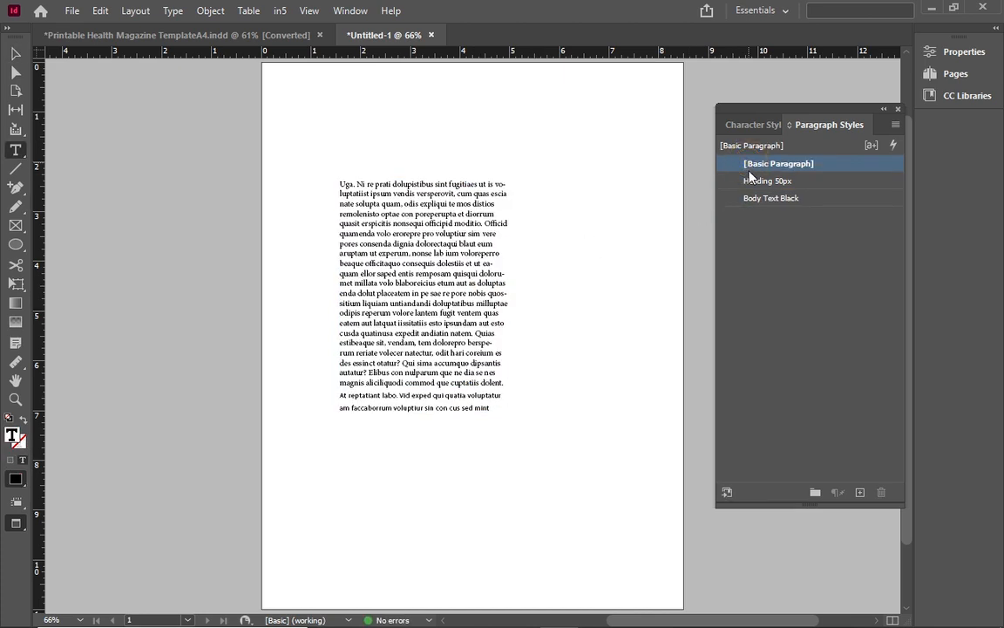
left_click(755, 198)
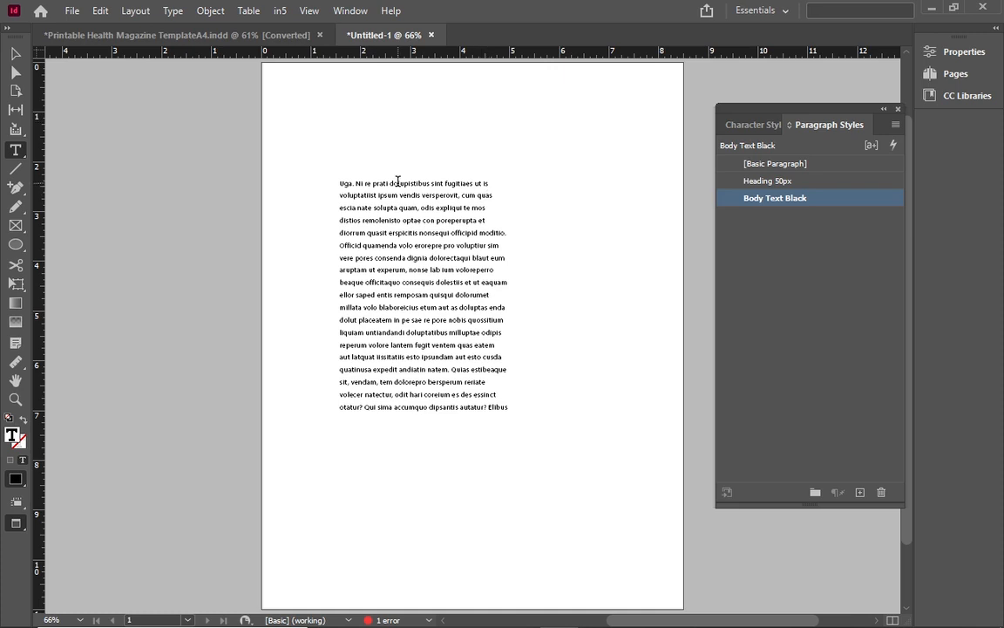
left_click(17, 55)
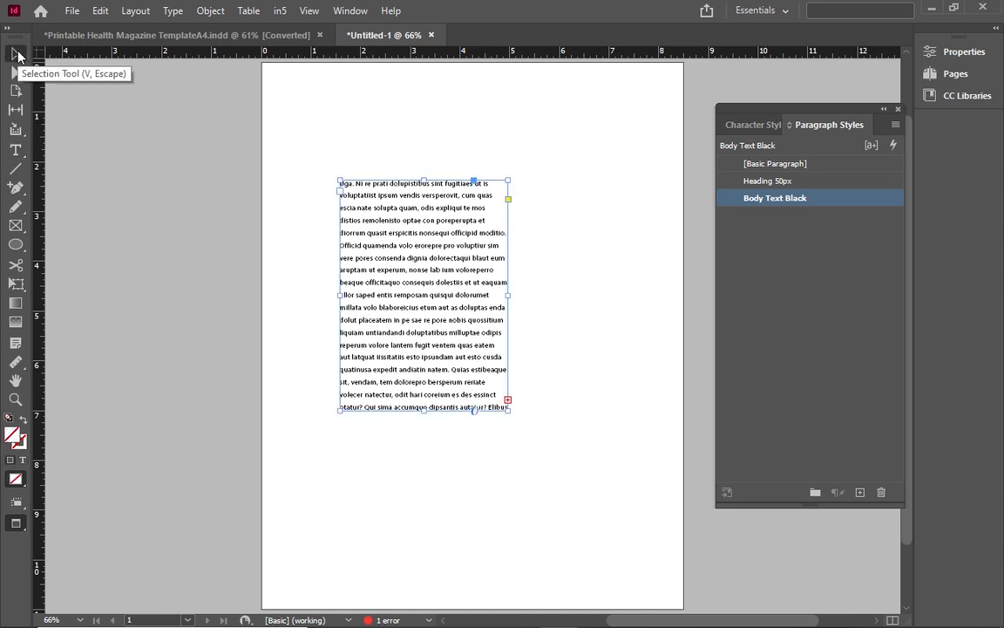
key("Delete")
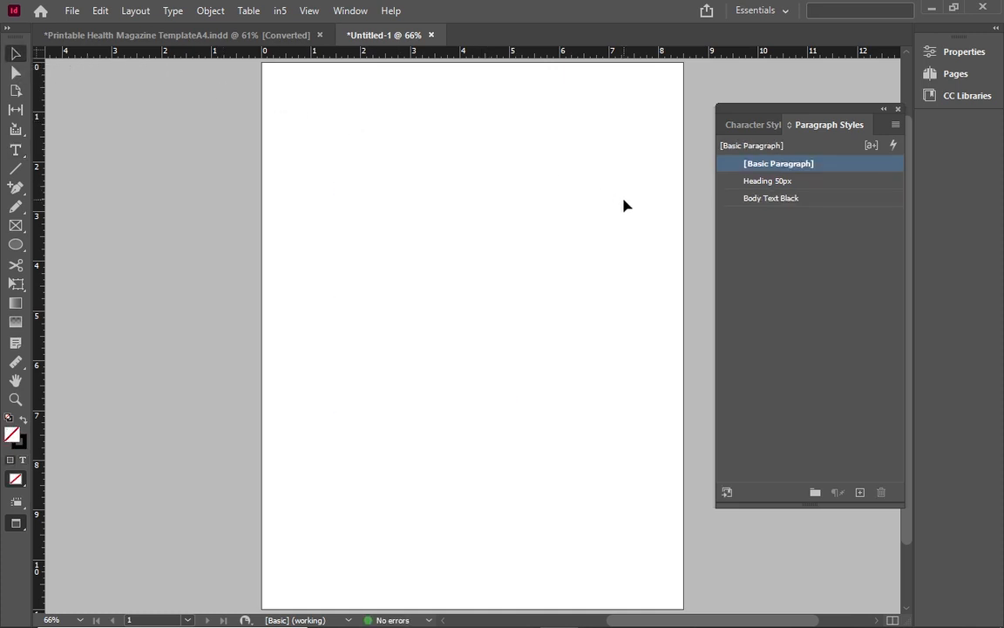
- Delete the Body Text Black and Heading 50px paragraph styles from Untitled-1
left_click(786, 198)
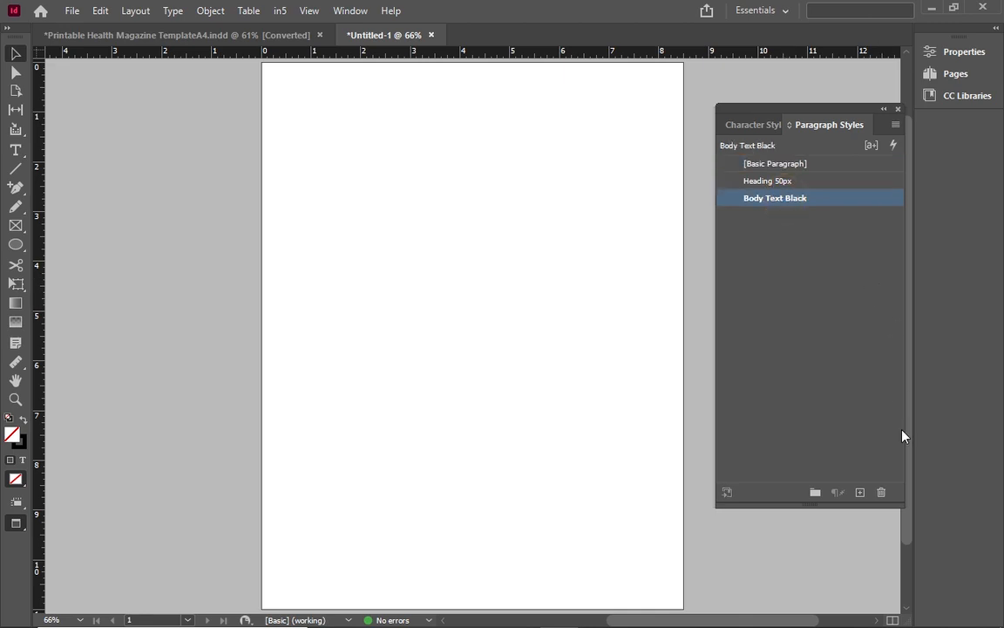
left_click(880, 493)
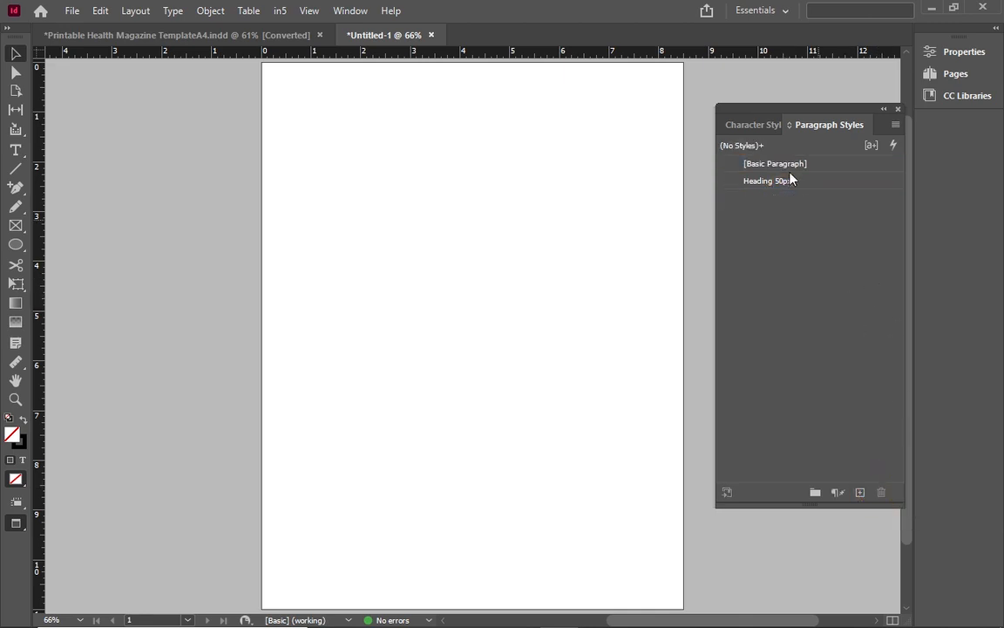
left_click(788, 181)
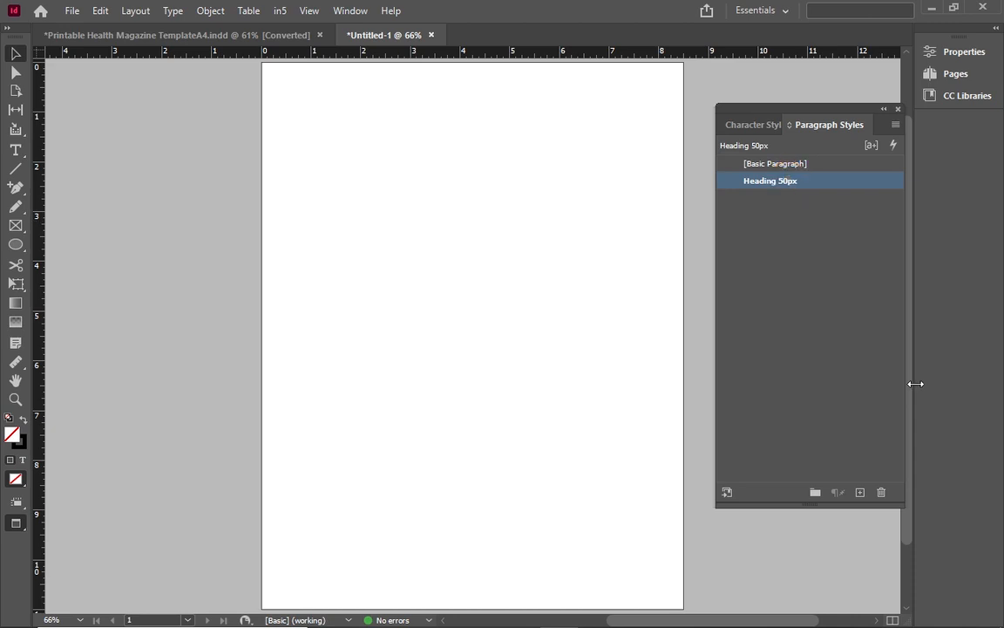
left_click(879, 494)
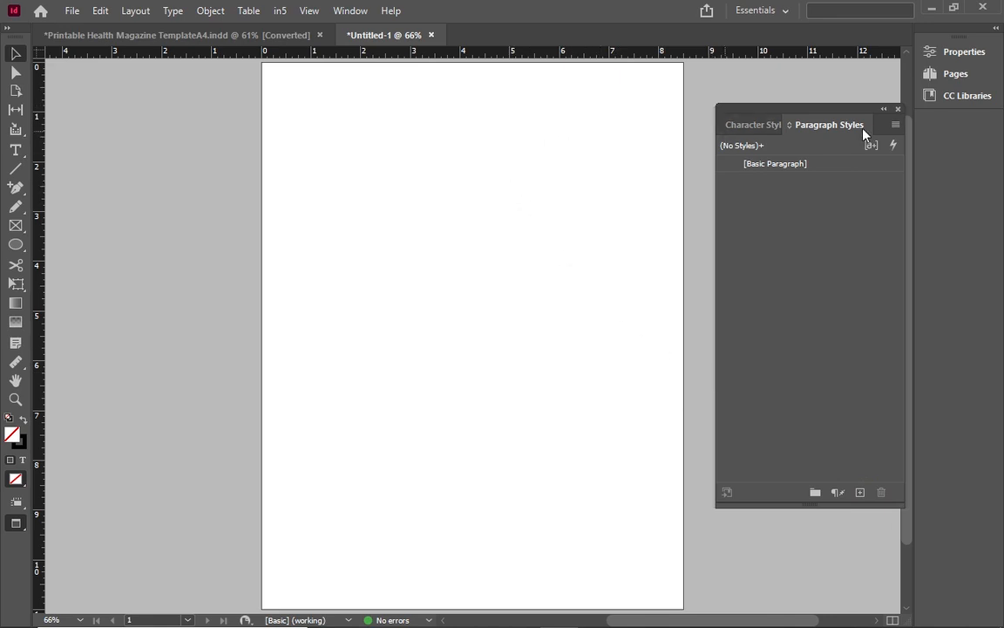
- Start loading all text styles from the file Printable Health Magazine TemplateA4 into Untitled-1
left_click(895, 127)
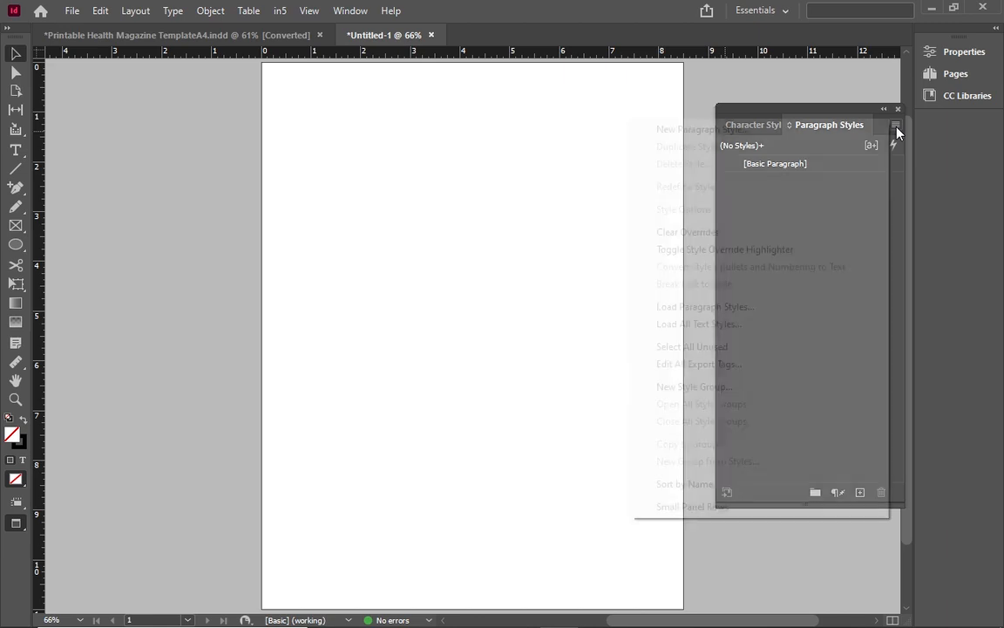
left_click(897, 129)
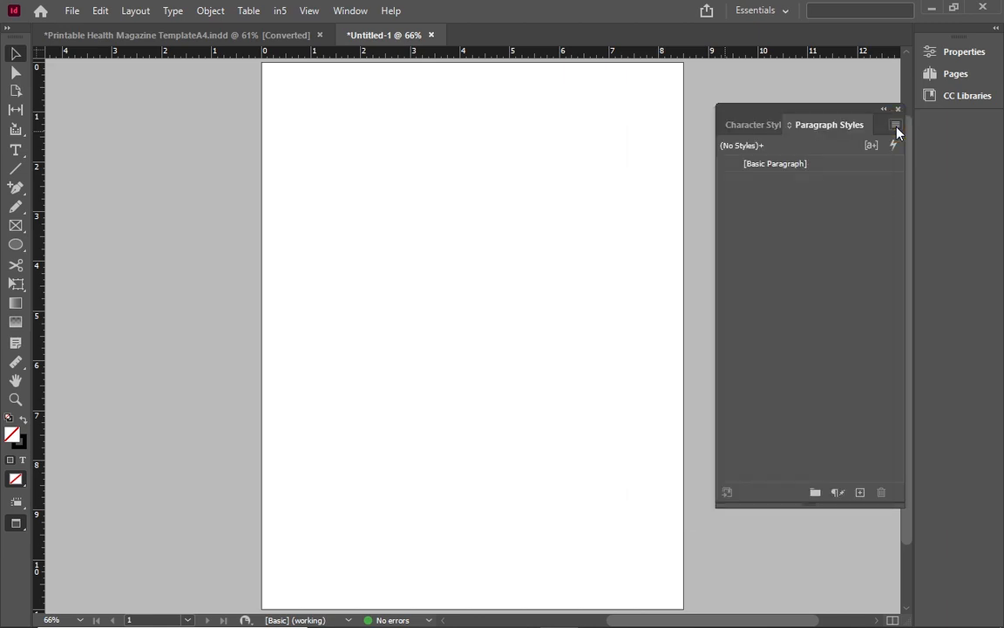
left_click(896, 128)
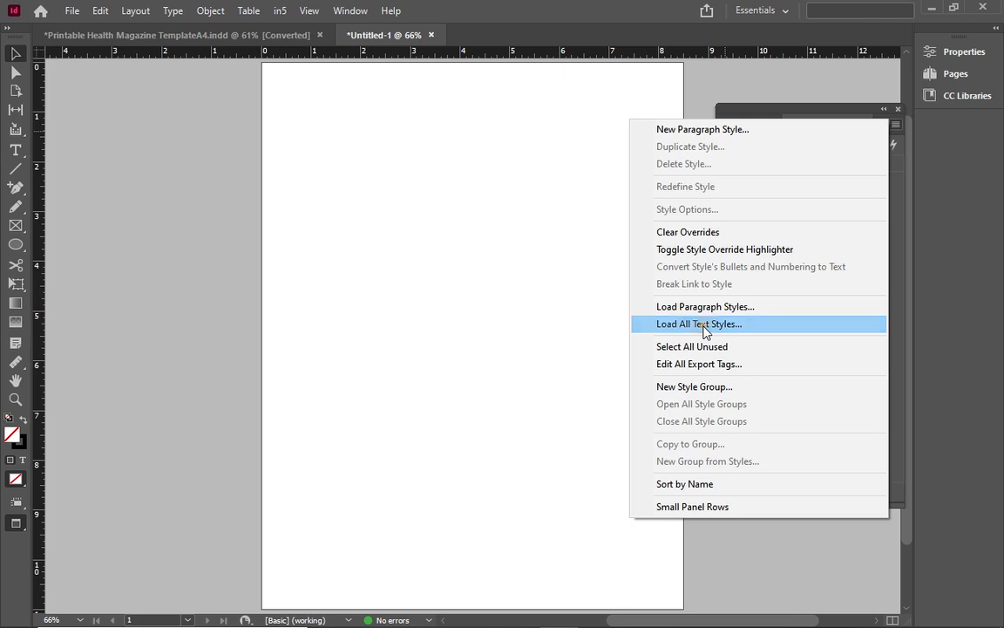
left_click(703, 327)
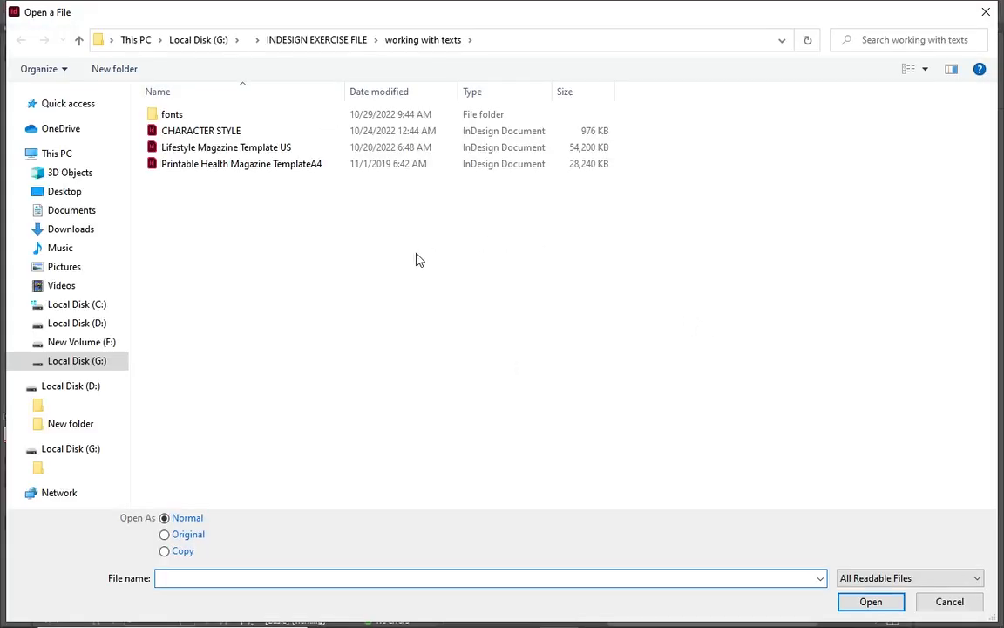
left_click(299, 175)
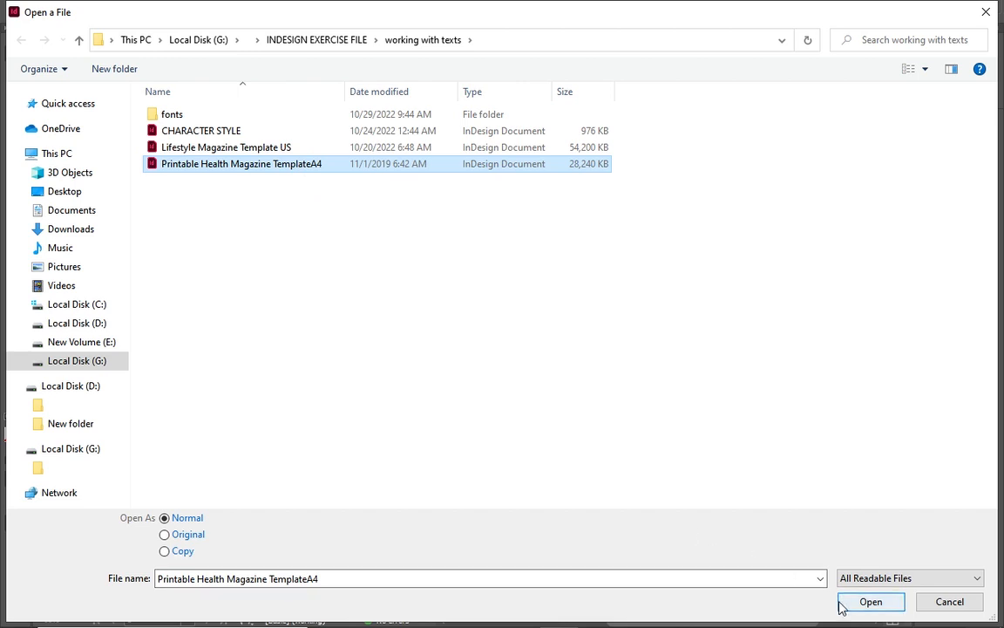
left_click(843, 604)
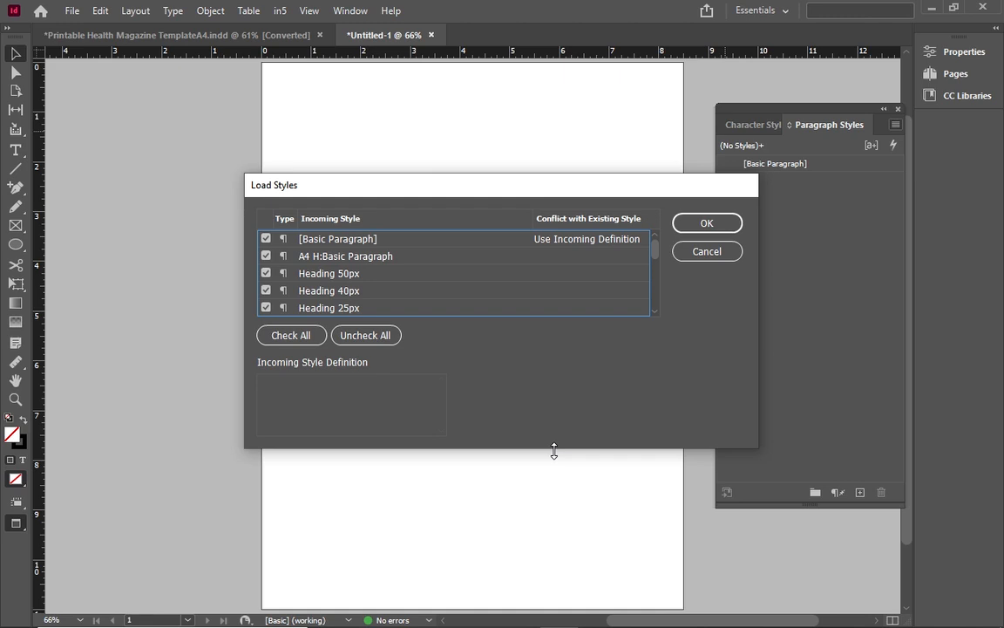
- Enlarge and reposition the Load Styles dialog to view the full list of incoming styles
left_click_drag(554, 451, 562, 575)
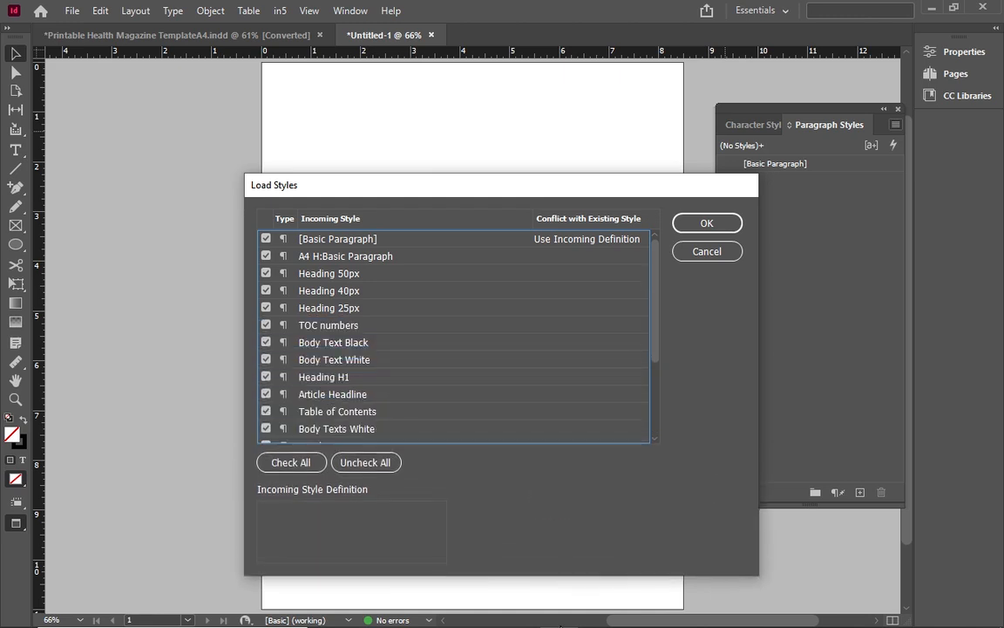
left_click_drag(560, 626, 560, 627)
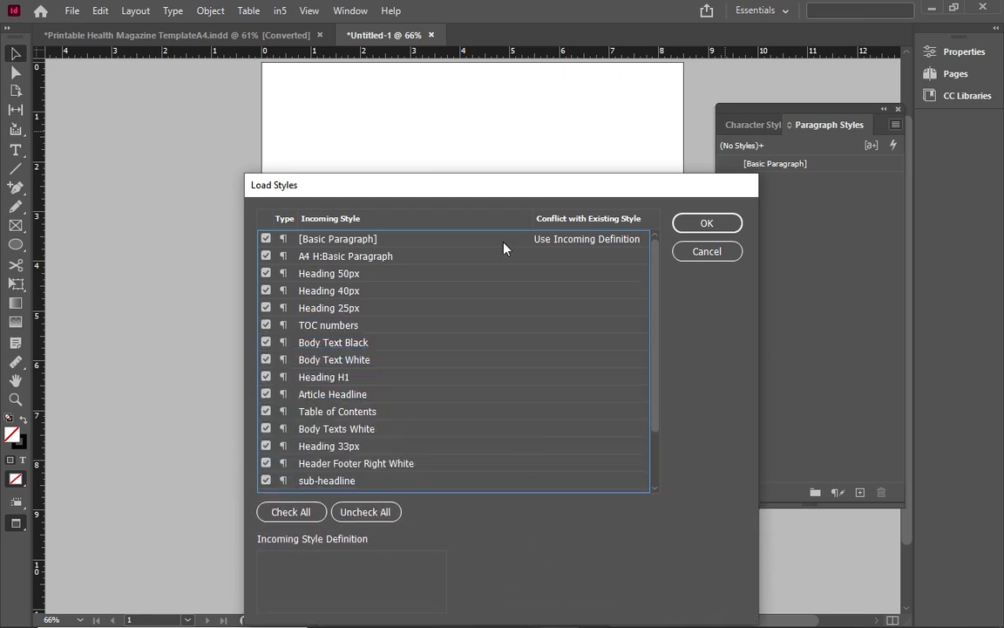
left_click(499, 198)
left_click(479, 178)
left_click_drag(477, 162, 478, 91)
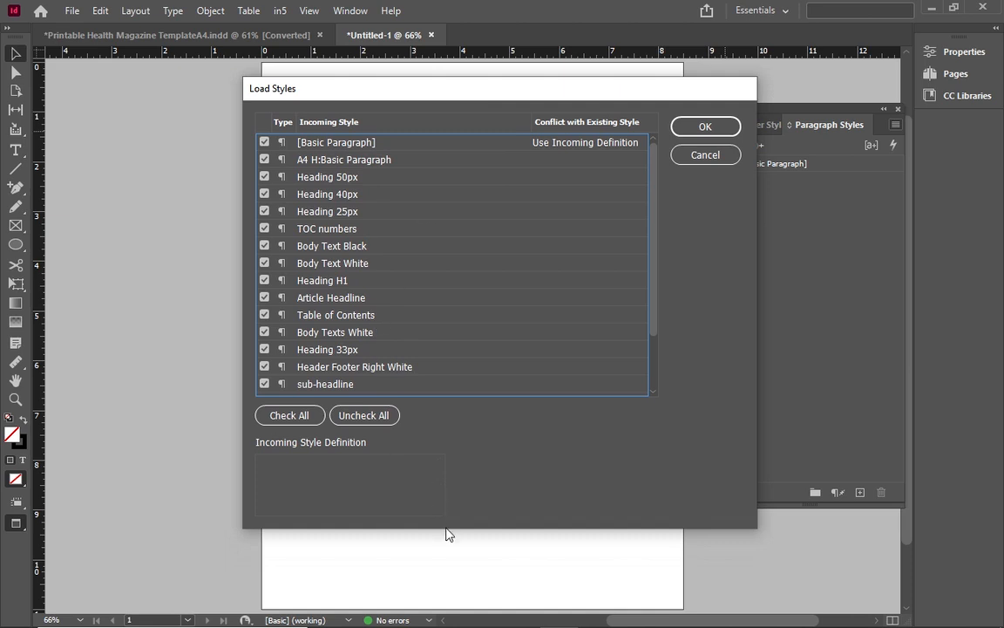
left_click_drag(452, 529, 454, 626)
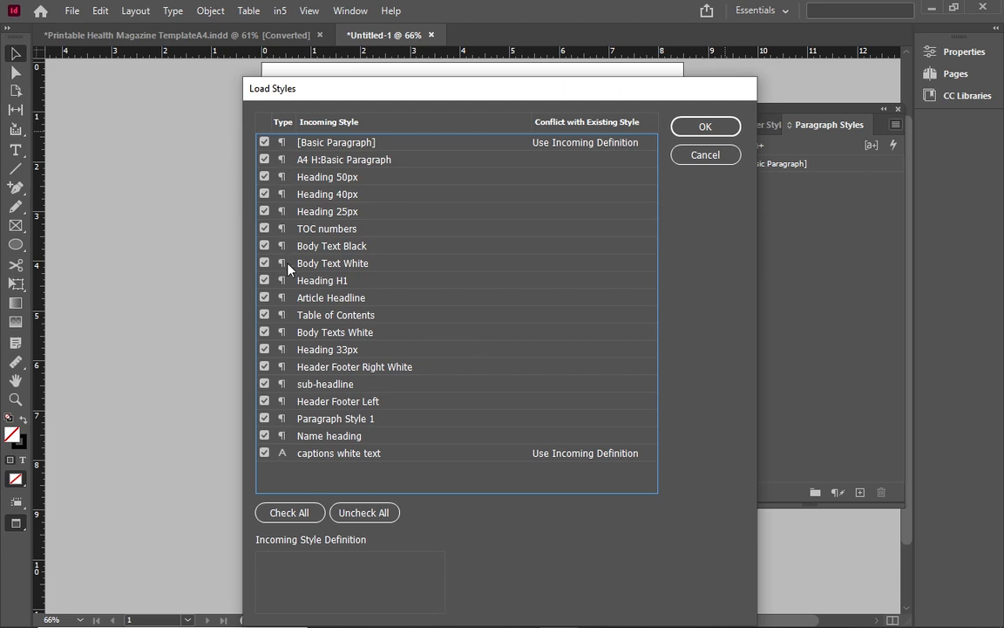
- Load all the listed styles, trying Auto-Rename for the [Basic Paragraph] conflict but settling on Use Incoming Definition
left_click(343, 514)
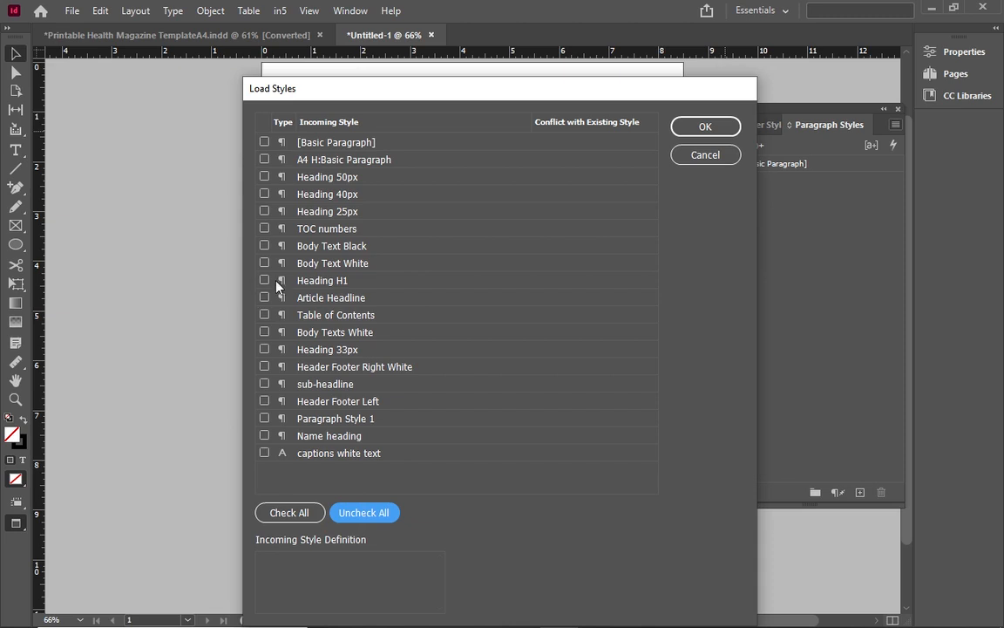
left_click(266, 514)
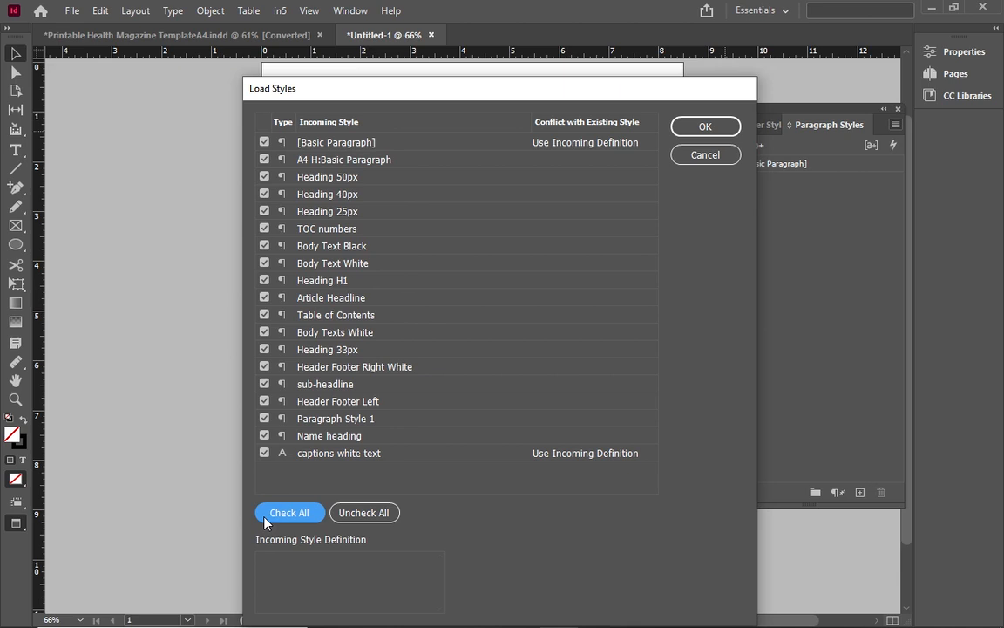
left_click(591, 143)
left_click(592, 145)
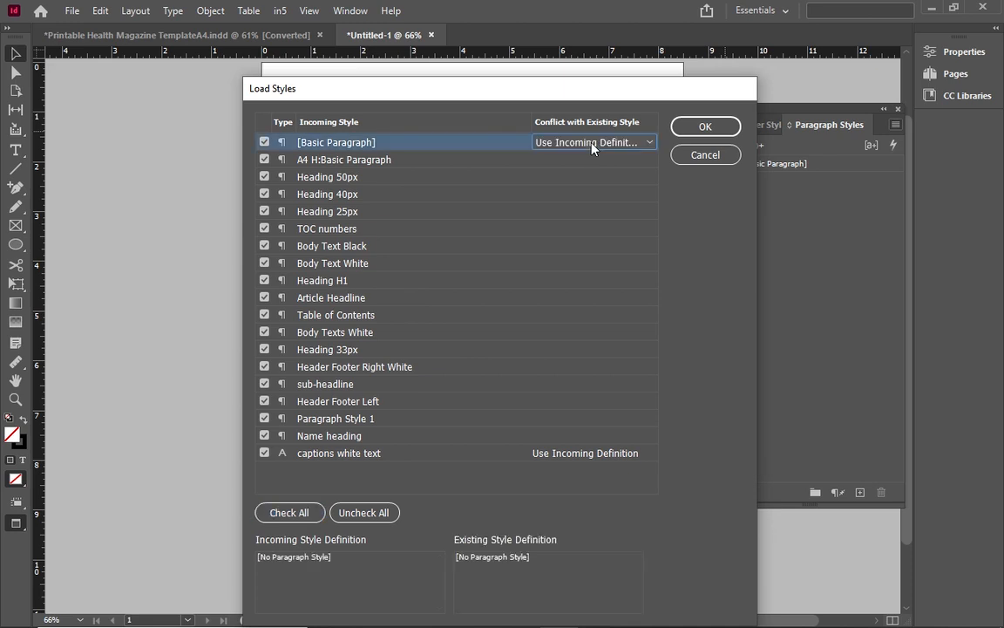
left_click(651, 143)
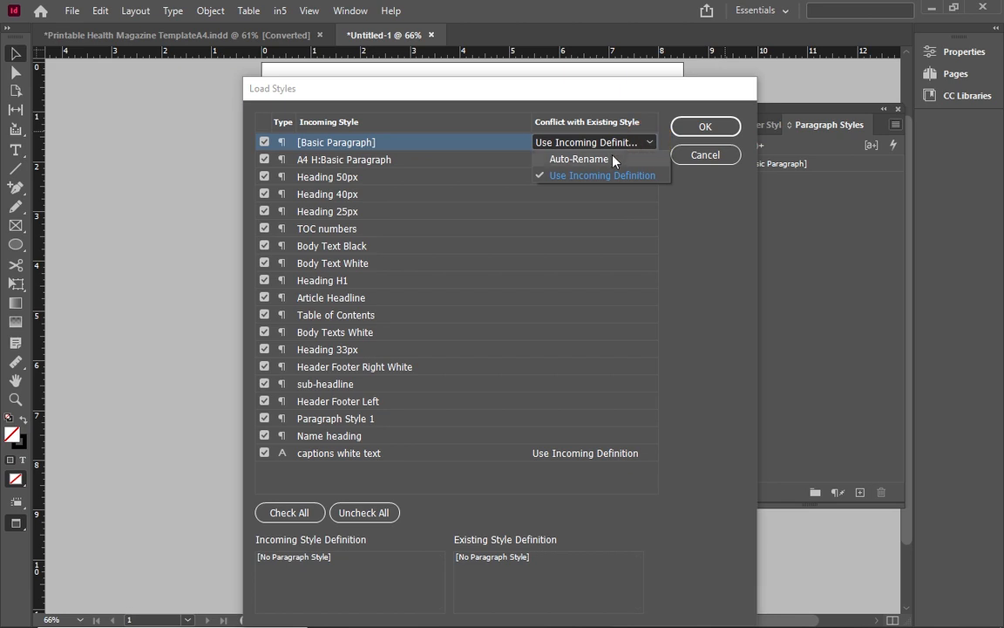
left_click(579, 160)
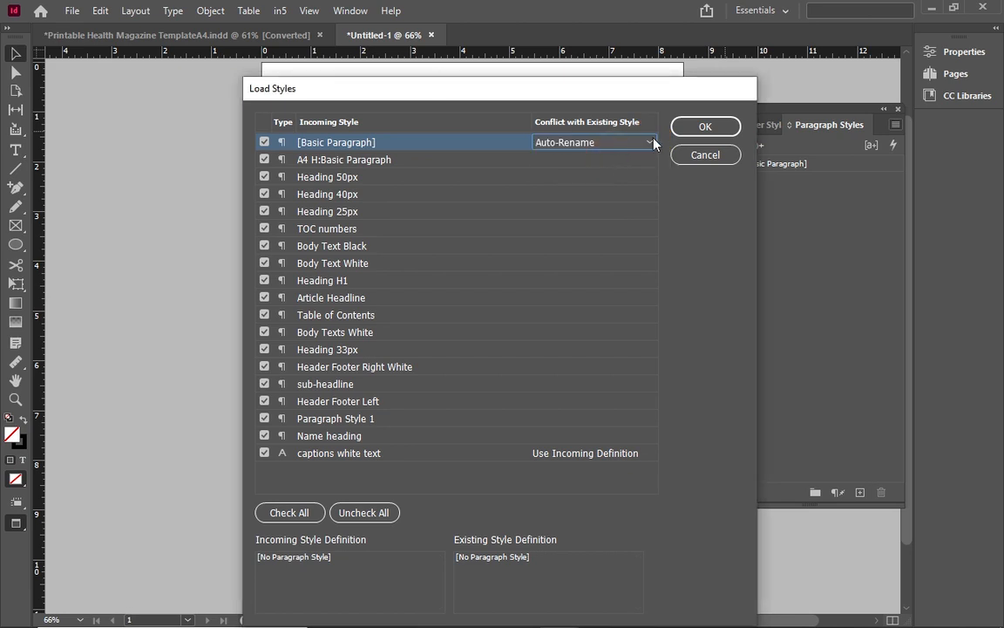
left_click(650, 146)
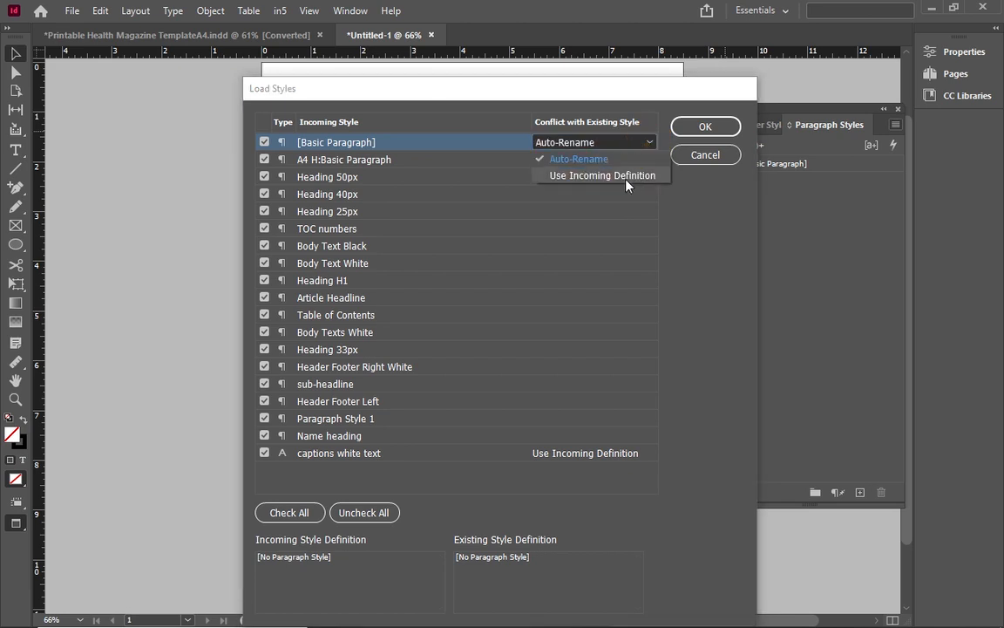
left_click(626, 178)
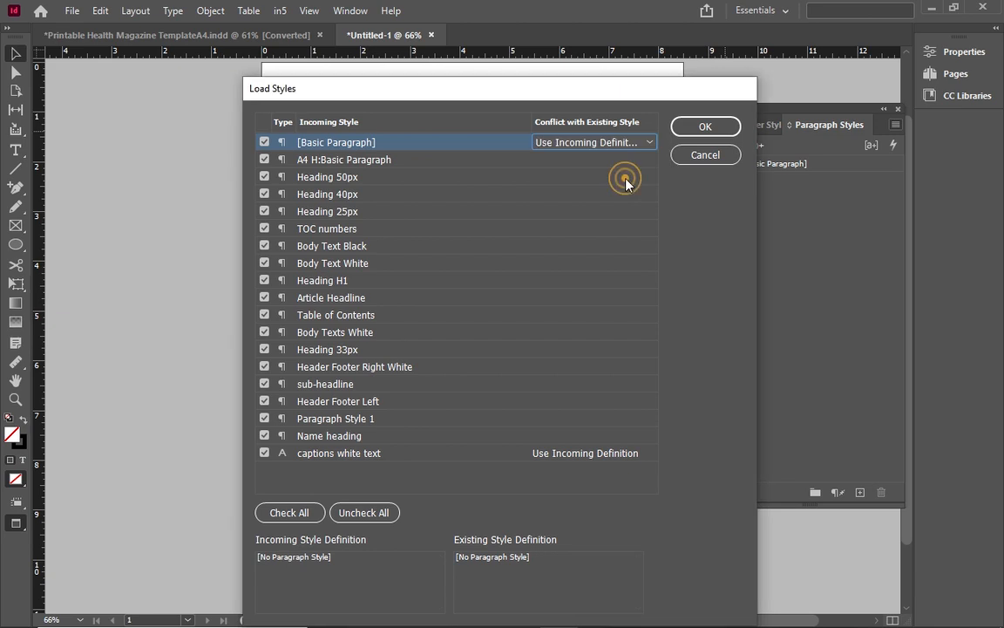
left_click(700, 127)
- Check the loaded character styles and paragraph styles in Untitled-1
left_click(729, 127)
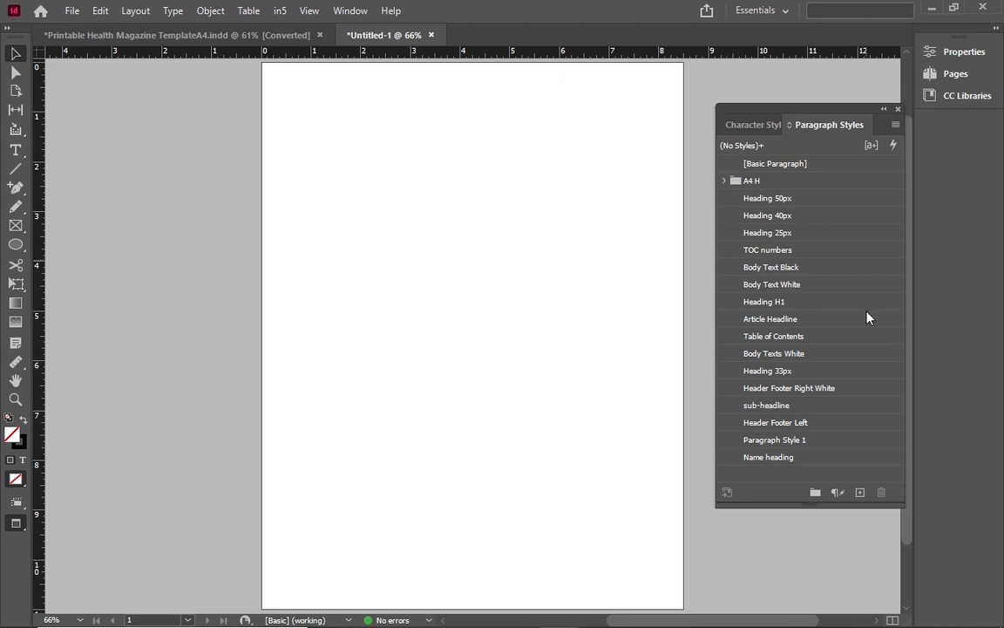
left_click(732, 127)
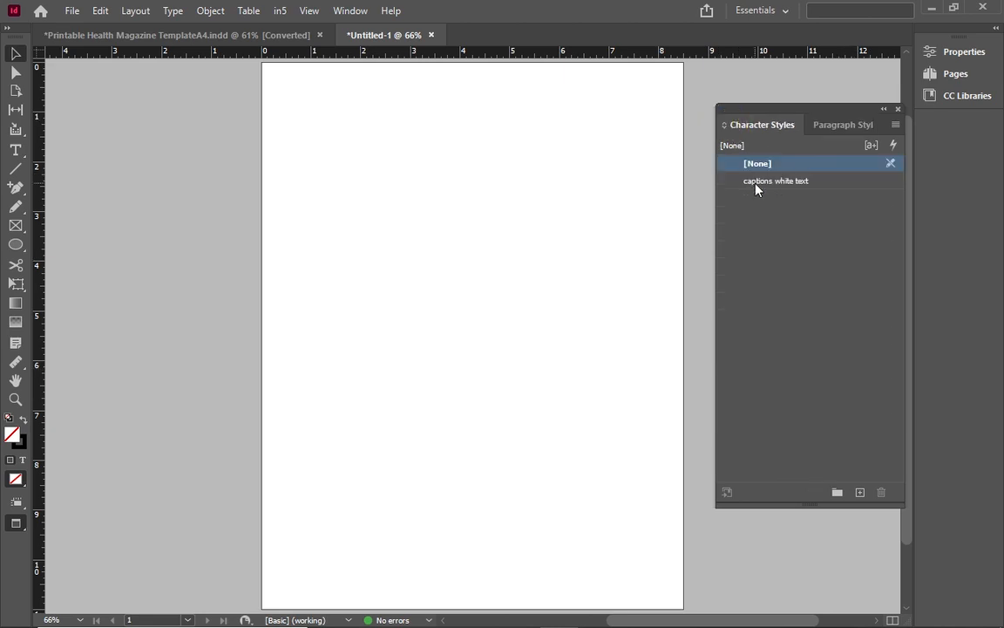
left_click(834, 133)
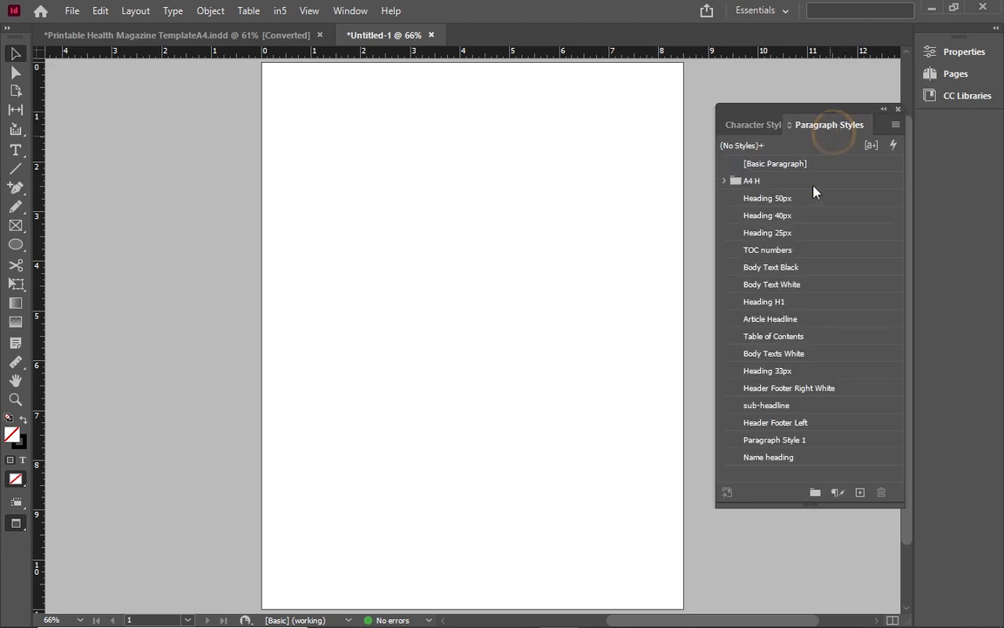